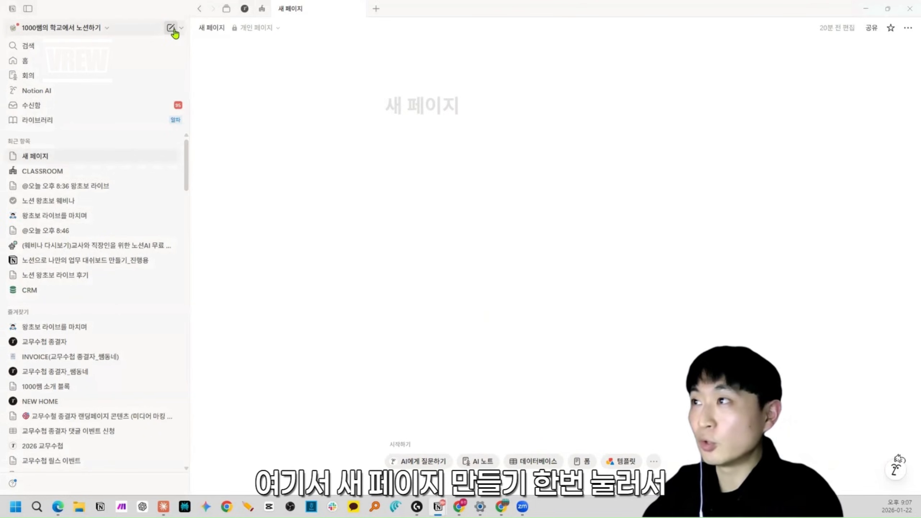
# Step: Collapse the sidebar and expand it again, twice in a row
pyautogui.click(28, 9)
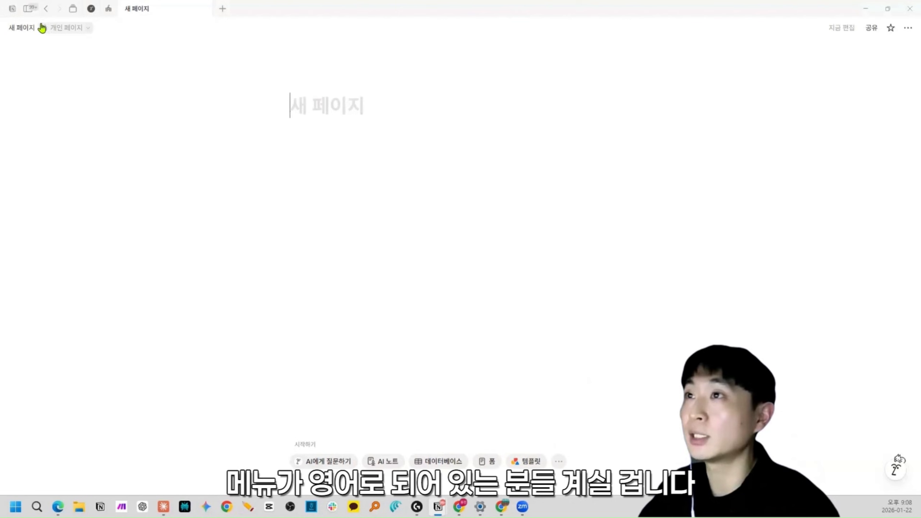
pyautogui.click(32, 12)
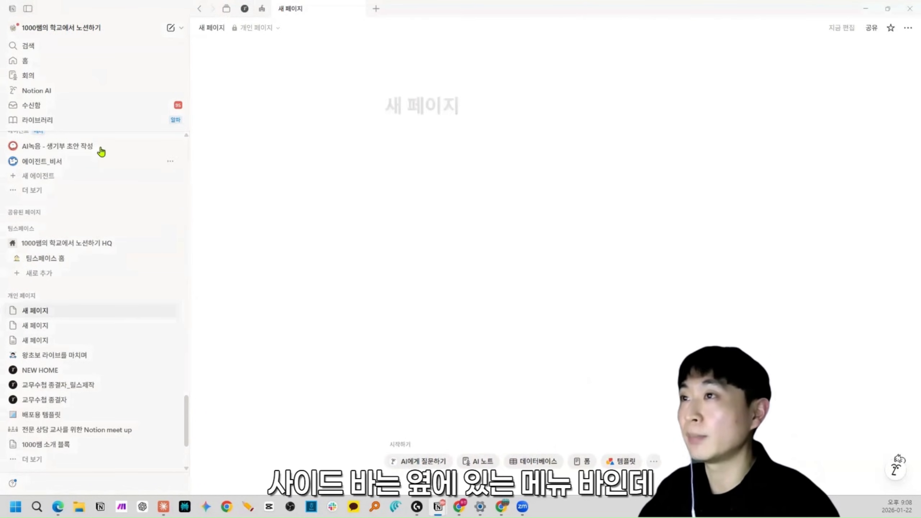
pyautogui.click(26, 10)
pyautogui.click(29, 10)
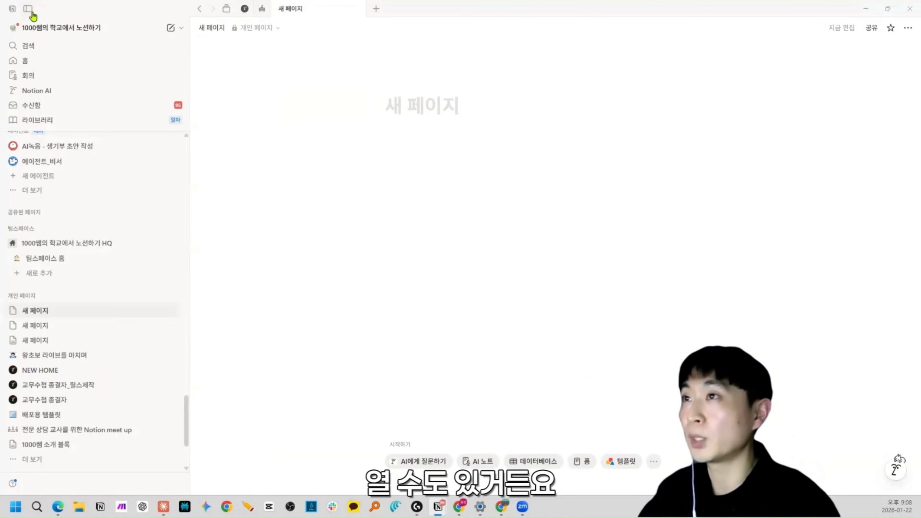
# Step: Open the workspace settings and look through the interface languages offered in the preferences for Korean
pyautogui.click(61, 30)
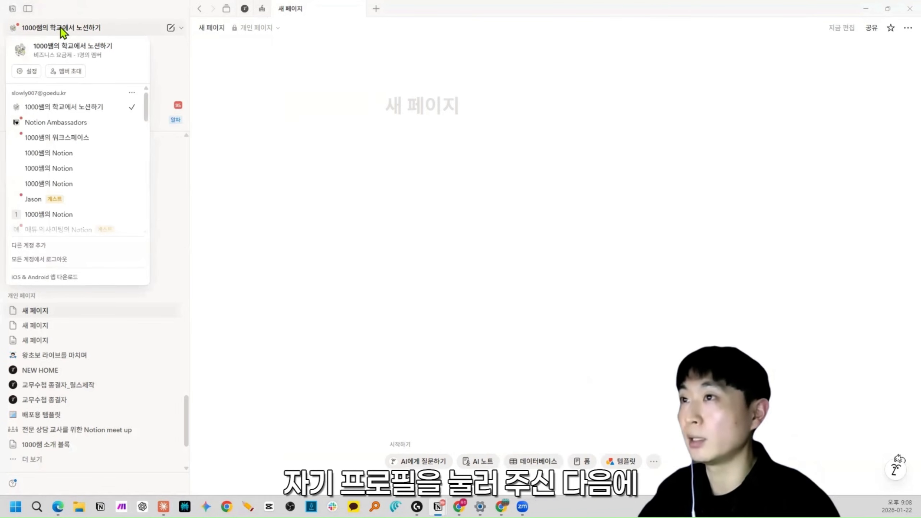
pyautogui.click(32, 77)
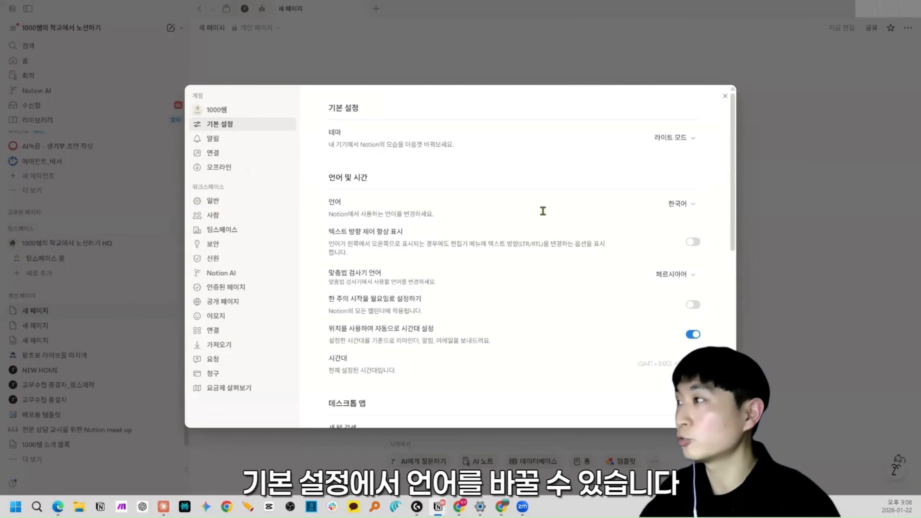
pyautogui.click(683, 211)
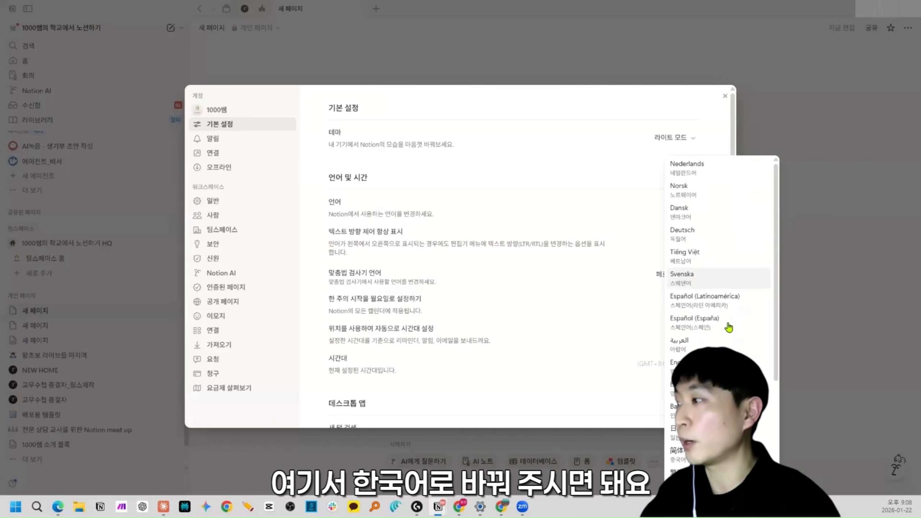
pyautogui.scroll(-3, 714, 326)
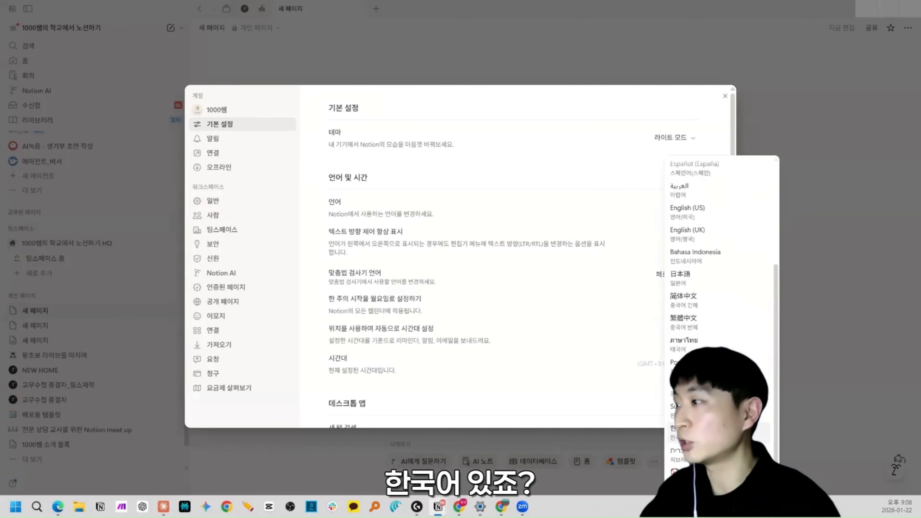
pyautogui.click(590, 139)
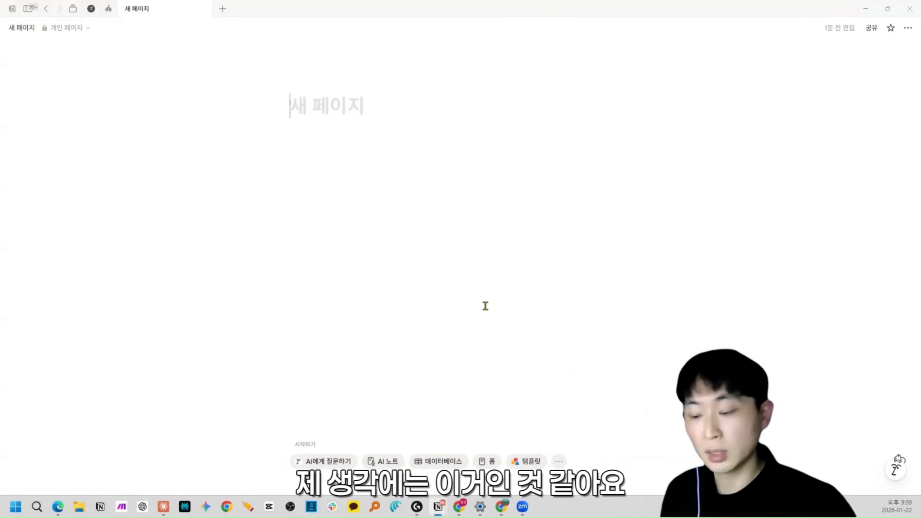
# Step: List the tools 엑셀, 한글(hwp), 워드 and 클래스룸 on separate lines in the body of the untitled page
pyautogui.press('Return')
pyautogui.write('엑세')
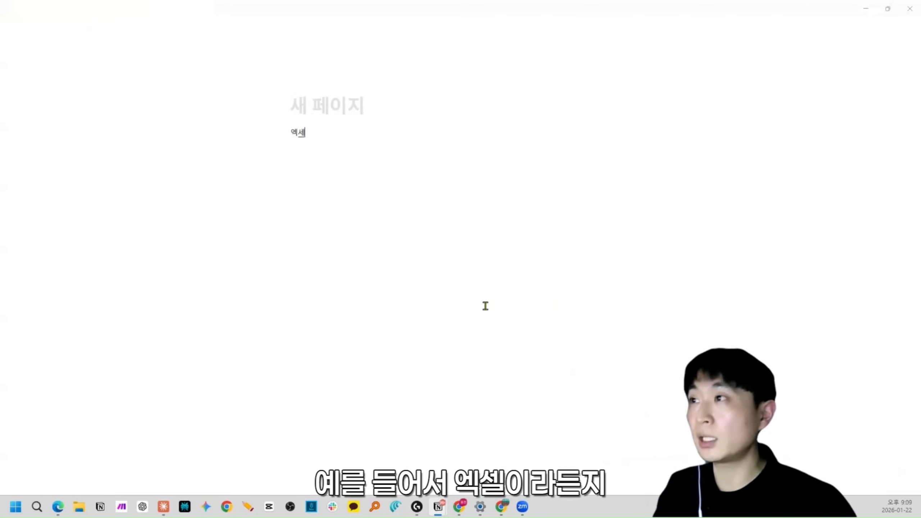
pyautogui.write('ㄹ')
pyautogui.press('Return')
pyautogui.write('한글(hwp')
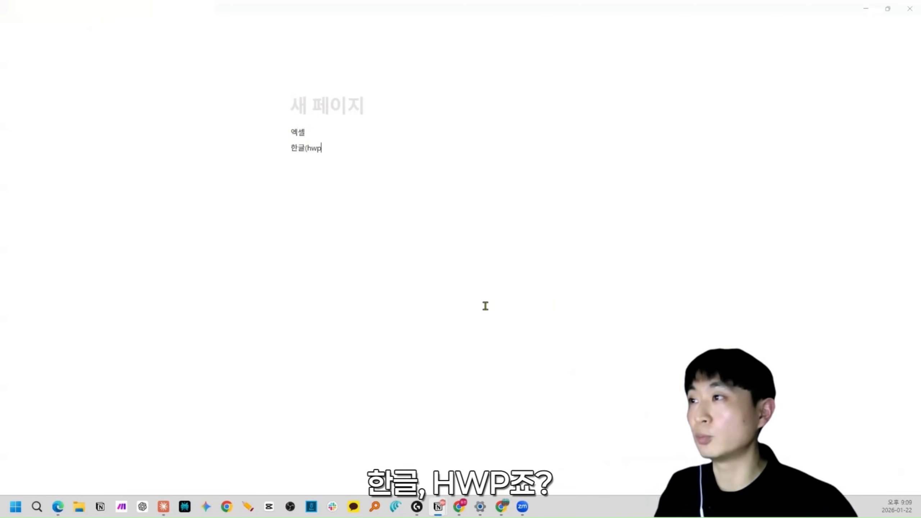
pyautogui.write(')')
pyautogui.press('Return')
pyautogui.write('워드')
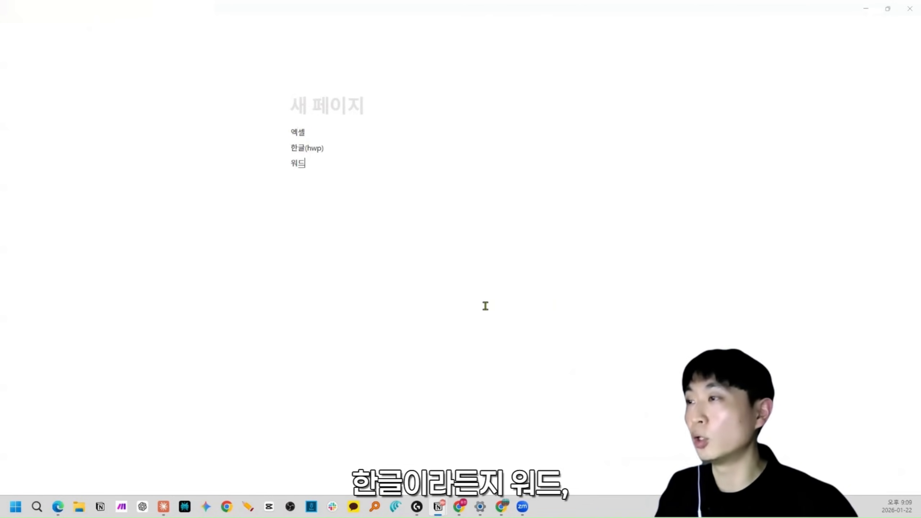
pyautogui.press('Return')
pyautogui.write('클래스룸')
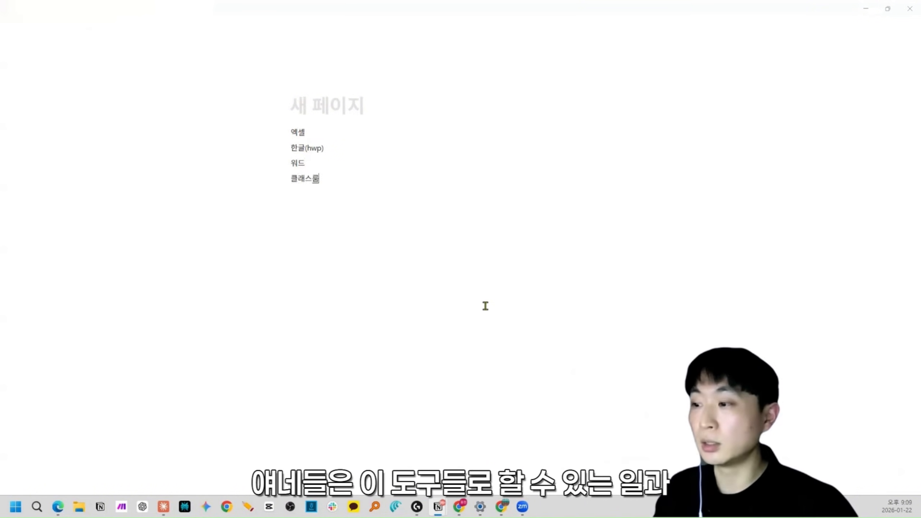
# Step: Append "→ 행열 → 필터링 → 소팅" to the 엑셀 line
pyautogui.press('Up')
pyautogui.press('Up')
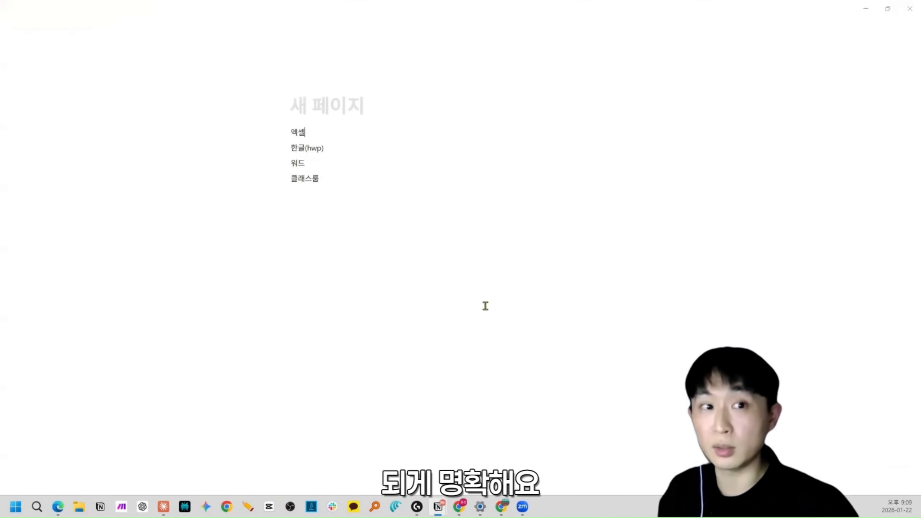
pyautogui.write('-> 행ㄹ')
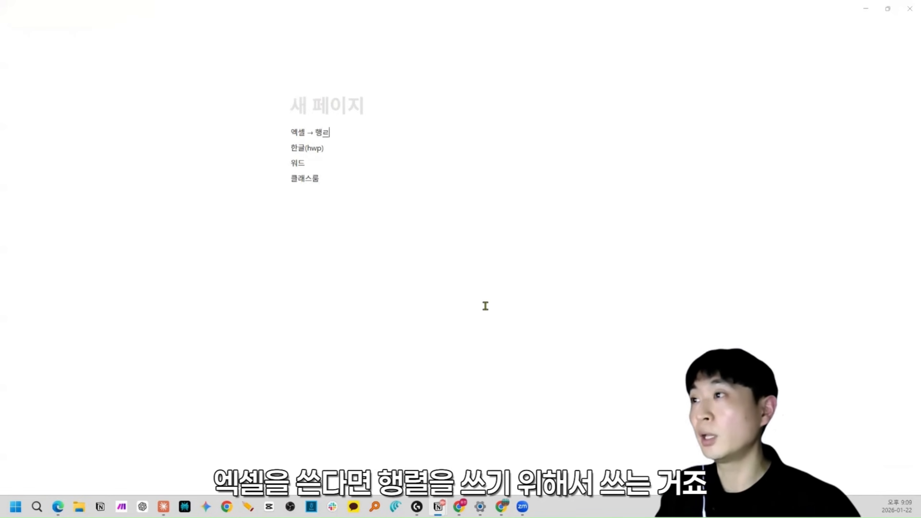
pyautogui.write('ㅕㄹ')
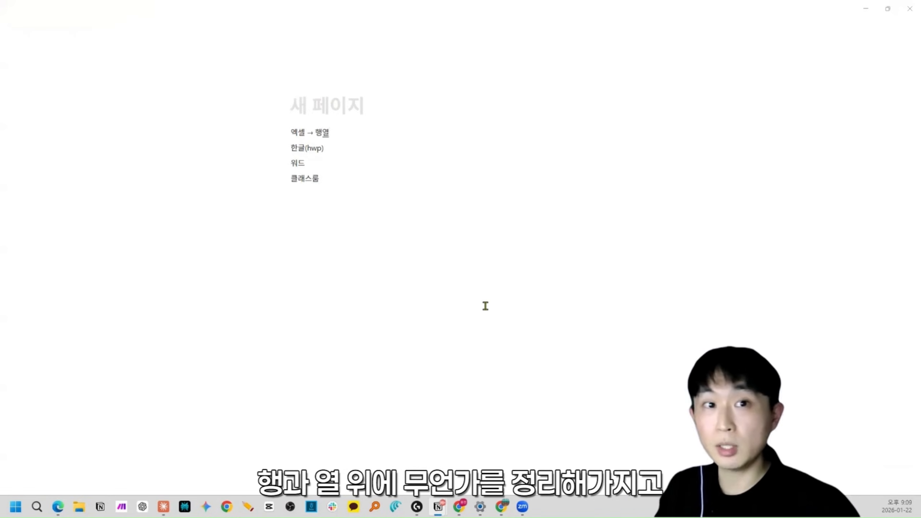
pyautogui.write(' -> 필터링 -')
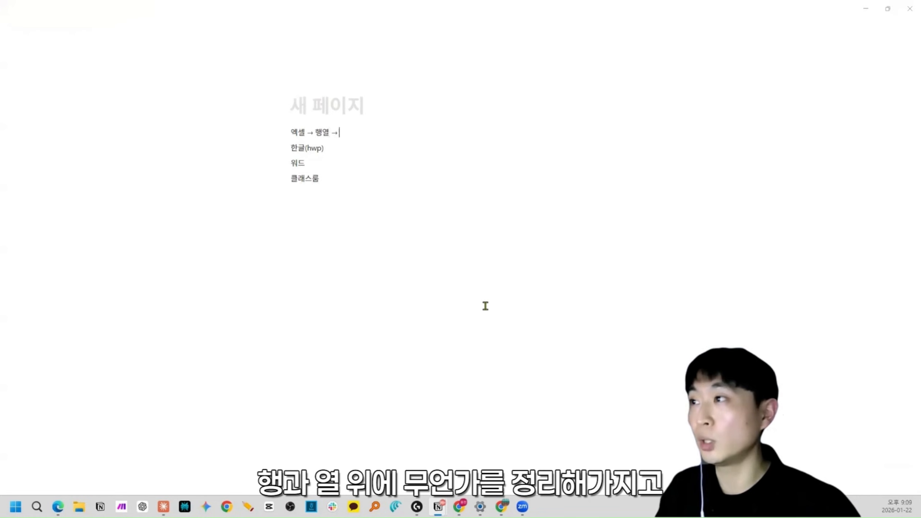
pyautogui.write('> 소팅')
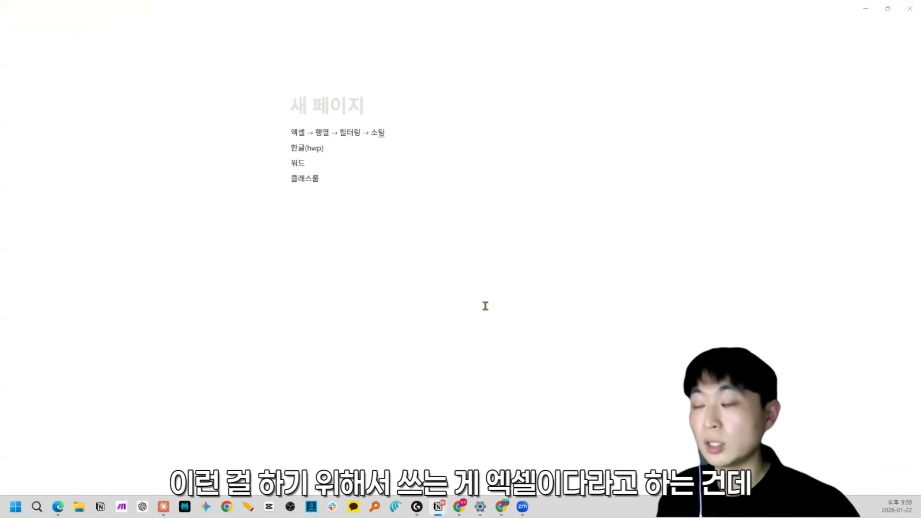
# Step: Format the word 엑셀 at the start of the first line as inline code
pyautogui.press('Down')
pyautogui.press('Home')
pyautogui.hotkey('shift', 'Right')
pyautogui.press('Up')
pyautogui.press('Home')
pyautogui.hotkey('shift', 'Right')
pyautogui.hotkey('shift', 'Right')
pyautogui.hotkey('ctrl', 'e')
# Step: Append "→ 문서 편집 → 출력도 뭣도 하고~~" to the 한글(hwp) line
pyautogui.press('Down')
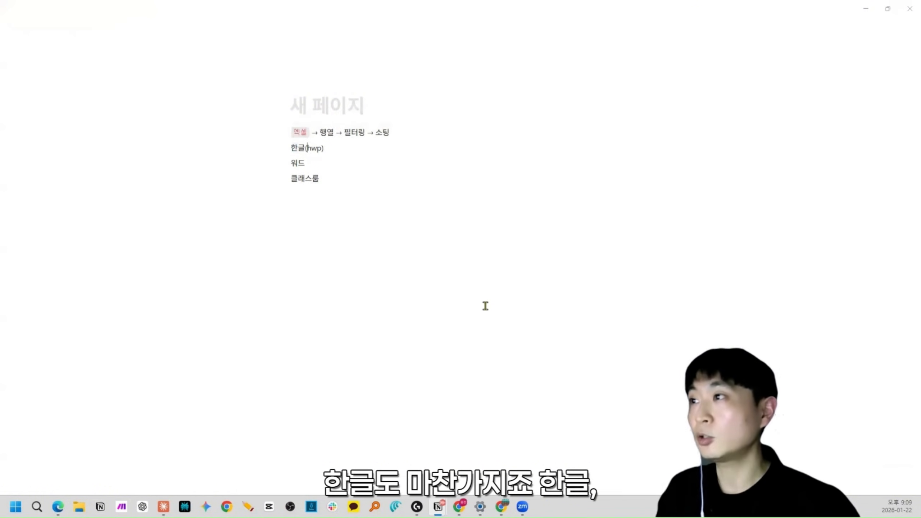
pyautogui.write('-> 문서 펴')
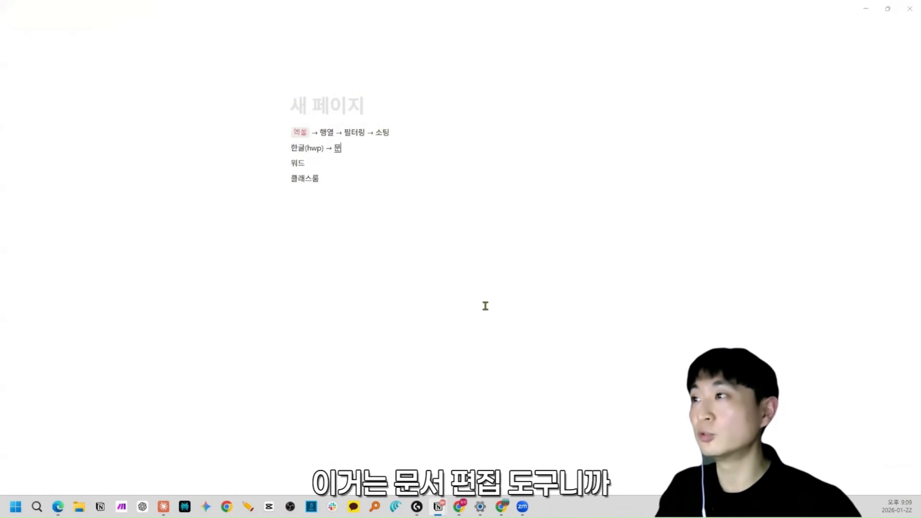
pyautogui.write('집 ->')
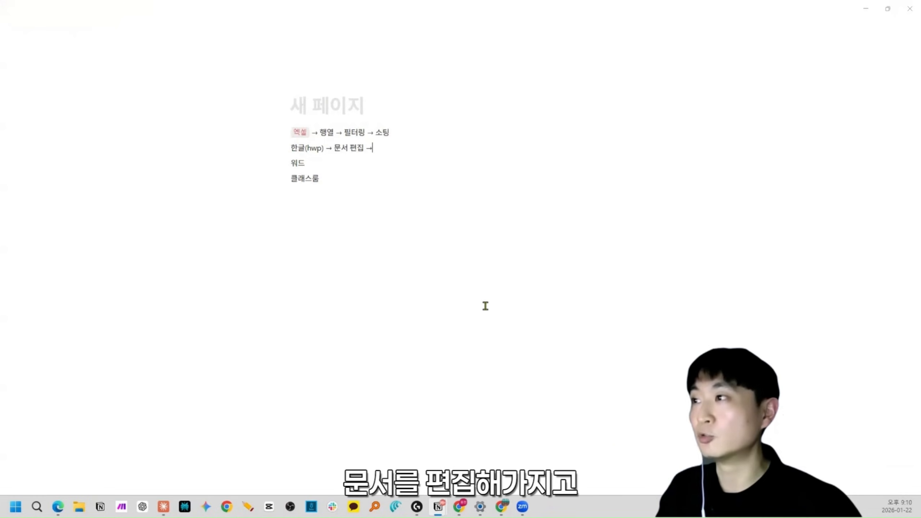
pyautogui.write(' 출력도 ')
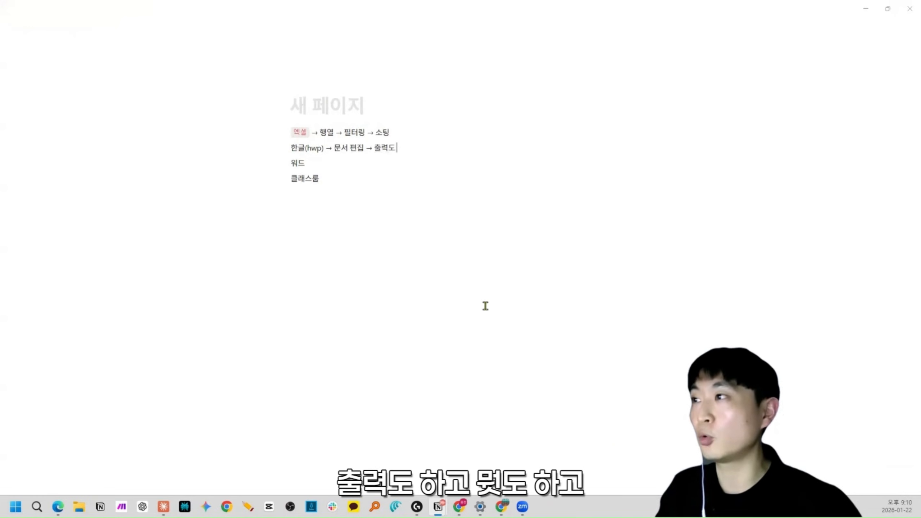
pyautogui.write('뭣도 하고~~')
# Step: Format 한글(hwp) at the start of the second line as inline code
pyautogui.press('Home')
pyautogui.hotkey('shift', 'Right')
pyautogui.hotkey('shift', 'Right')
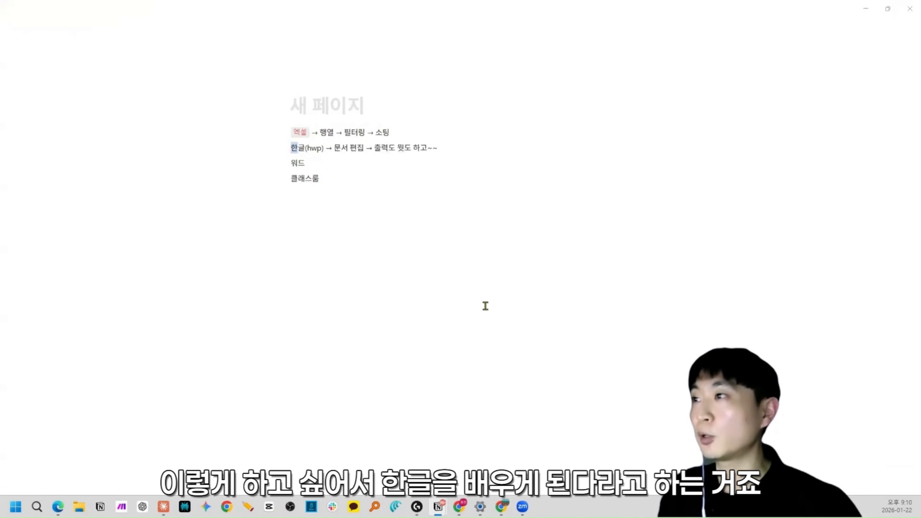
pyautogui.hotkey('shift', 'Right')
pyautogui.hotkey('shift', 'Right')
pyautogui.hotkey('ctrl', 'e')
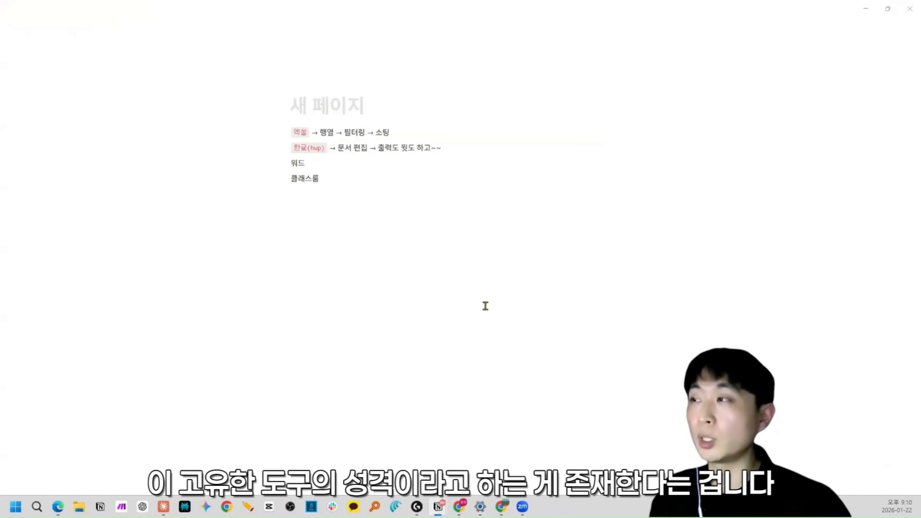
# Step: Leave a blank line below 클래스룸 and write "노션 → 좋대! 괜찮대!" beneath it
pyautogui.hotkey('ctrl', '+')
pyautogui.hotkey('ctrl', '+')
pyautogui.hotkey('ctrl', '+')
pyautogui.hotkey('ctrl', '+')
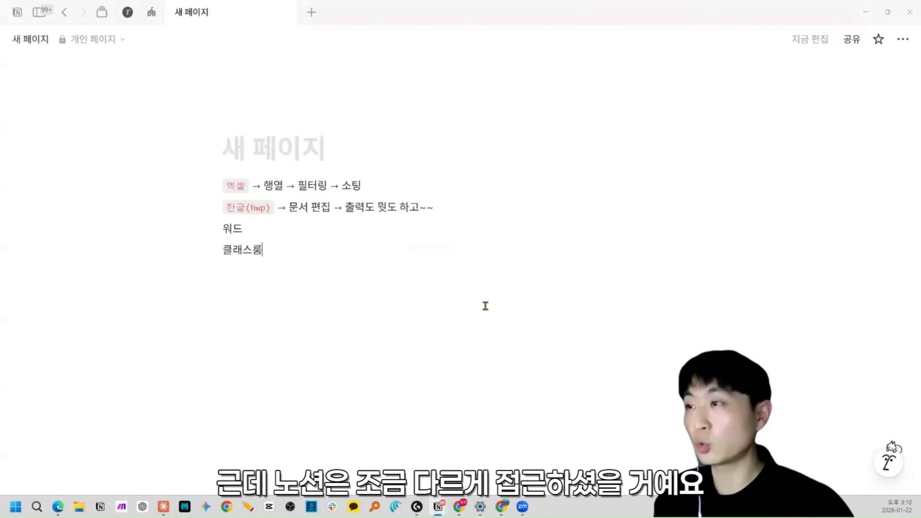
pyautogui.press('Return')
pyautogui.press('Return')
pyautogui.write('노션 → 좋대!')
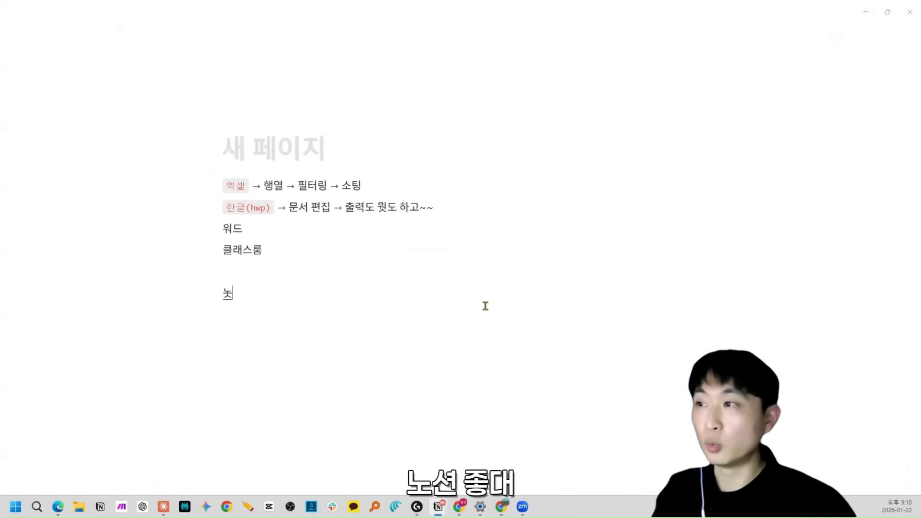
pyautogui.press('Home')
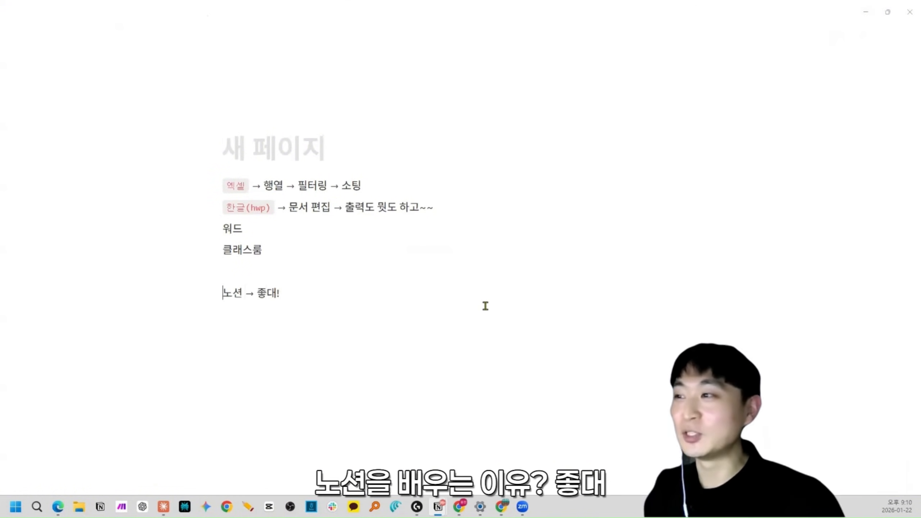
pyautogui.press('End')
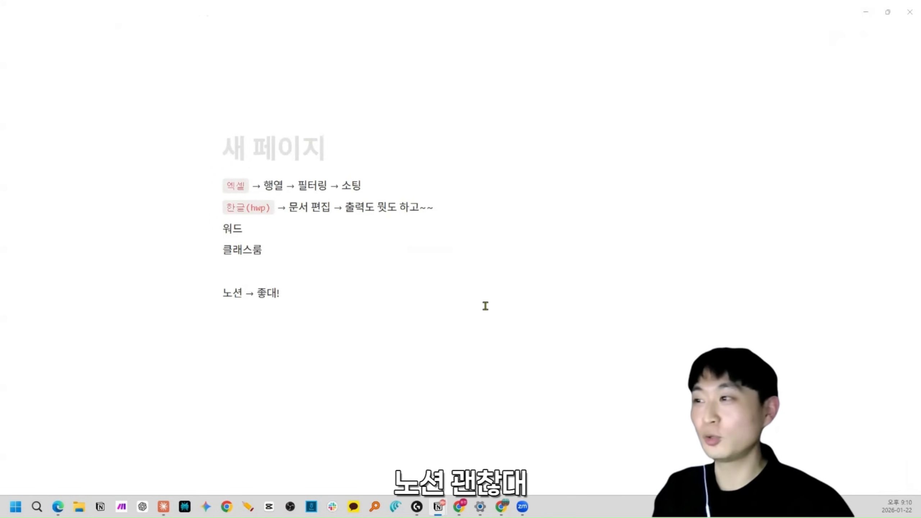
pyautogui.write('괜찮대!')
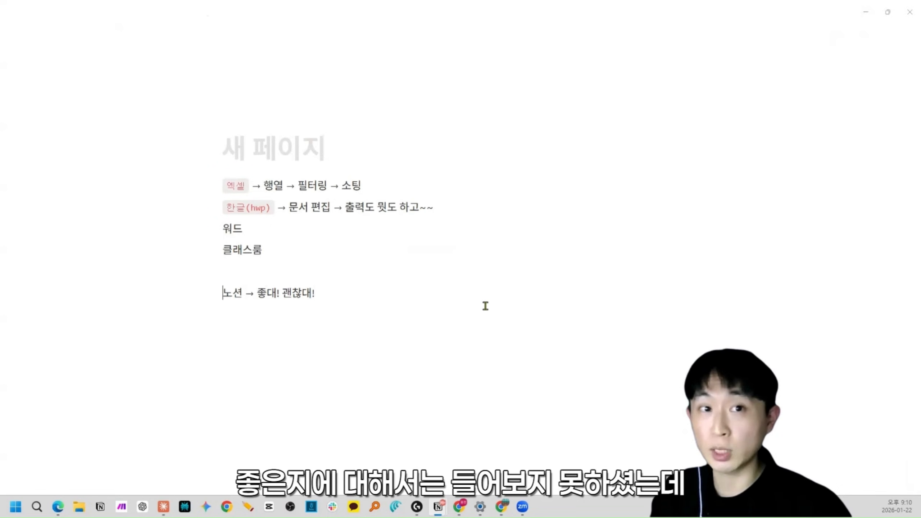
# Step: Format the word 노션 at the start of its line as inline code
pyautogui.press('Home')
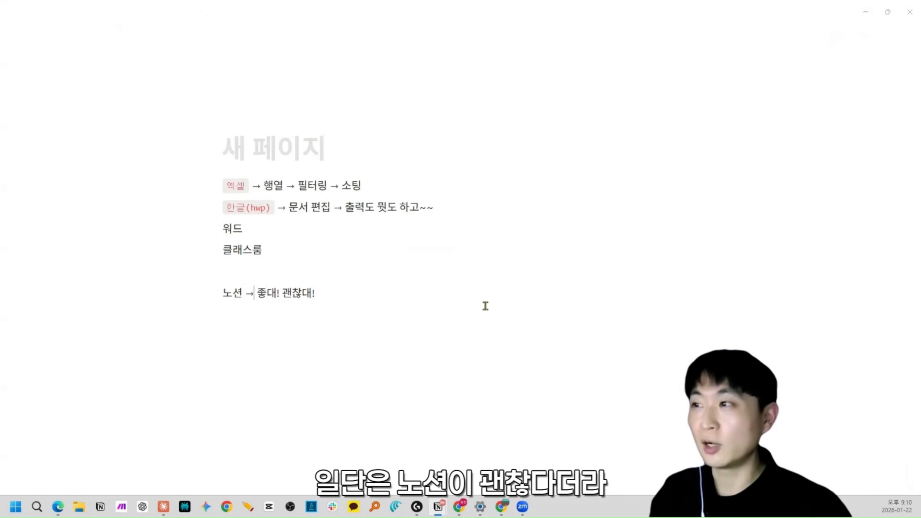
pyautogui.press('Home')
pyautogui.hotkey('shift', 'Right')
pyautogui.hotkey('shift', 'Right')
pyautogui.hotkey('ctrl', 'e')
# Step: Append "→ 다 다른 이야기를 하고 있다!" to the end of the 노션 line
pyautogui.press('End')
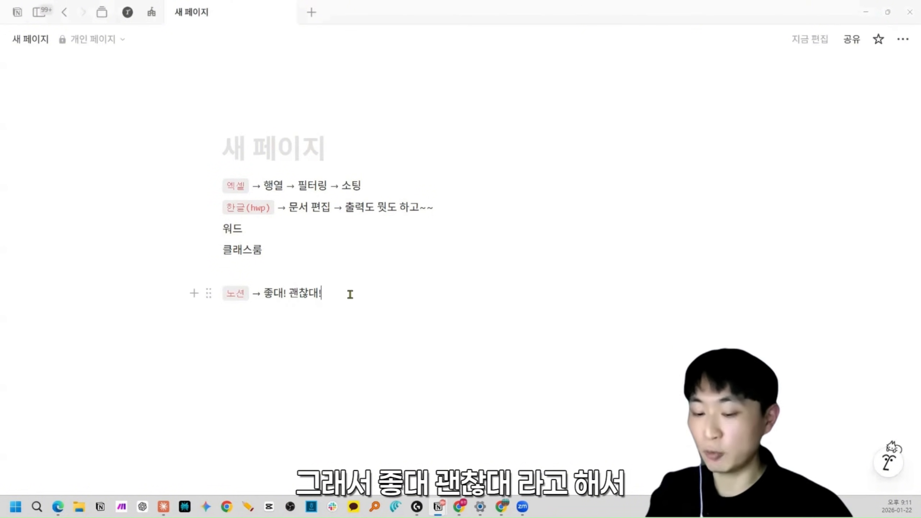
pyautogui.write('->')
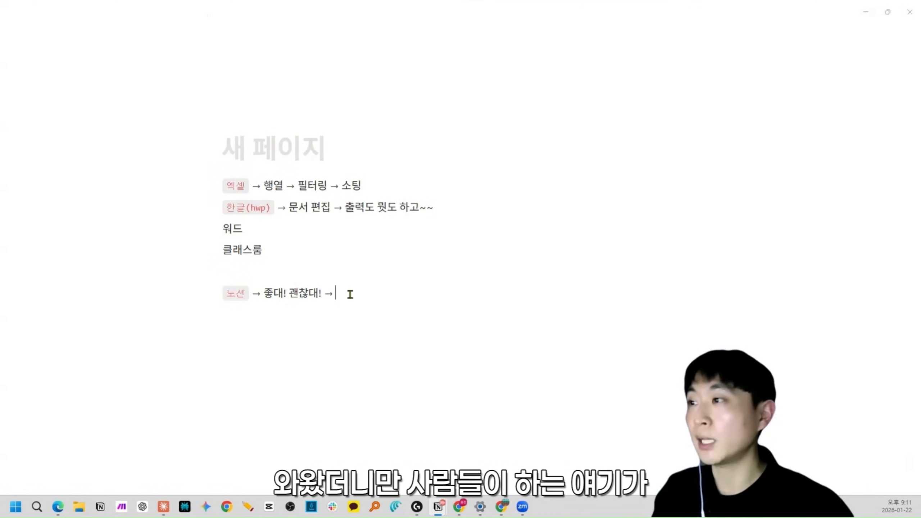
pyautogui.write(' 다 다른 이야기를 하고 있다!')
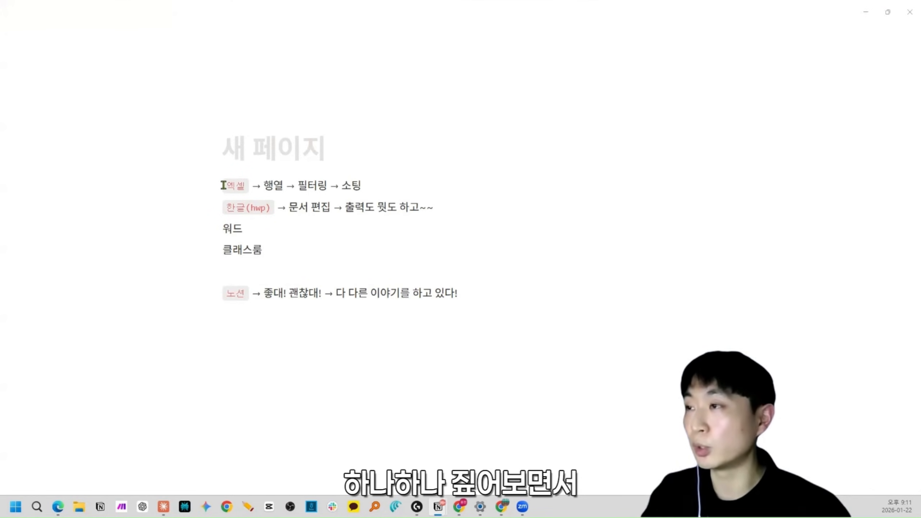
# Step: Write "실무 사례 + 기본 개념" below the 노션 line, separated from it by a blank line
pyautogui.hotkey('ctrl', 'a')
pyautogui.hotkey('ctrl', 'a')
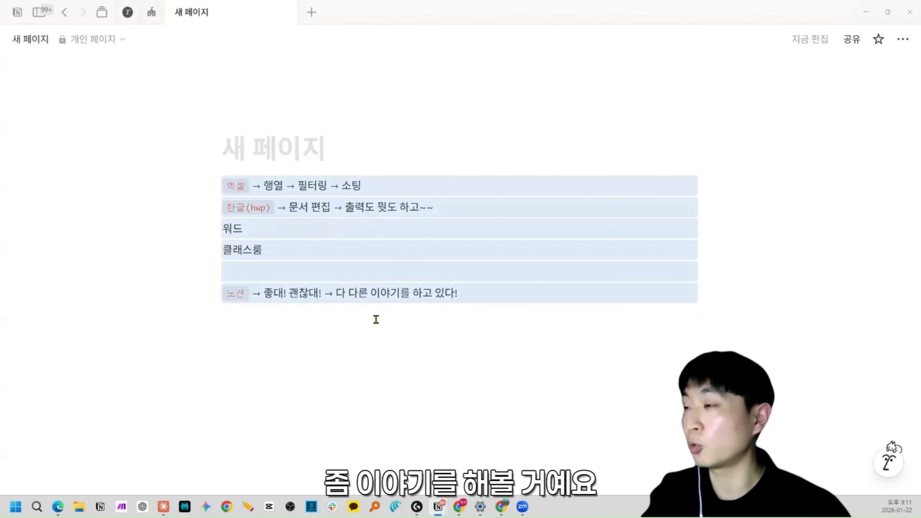
pyautogui.click(448, 312)
pyautogui.write('실무 살')
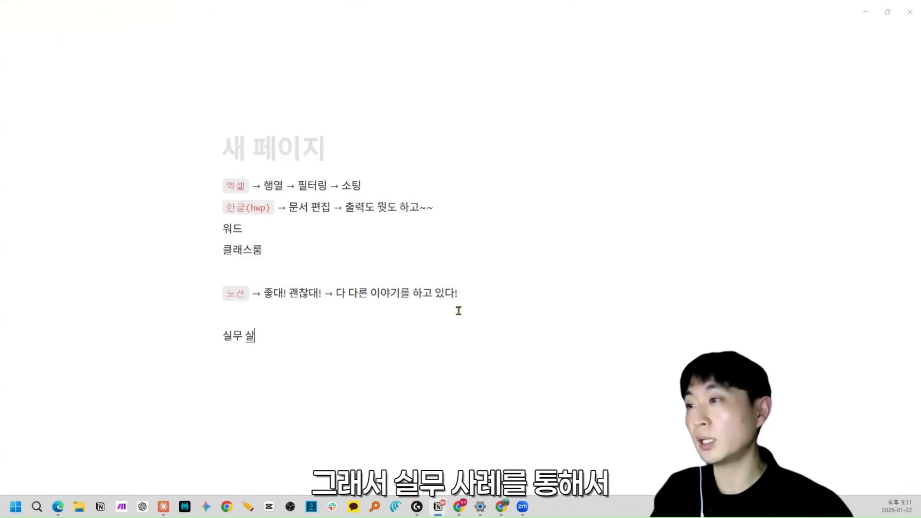
pyautogui.press('BackSpace')
pyautogui.write('사례 + 기본 개념')
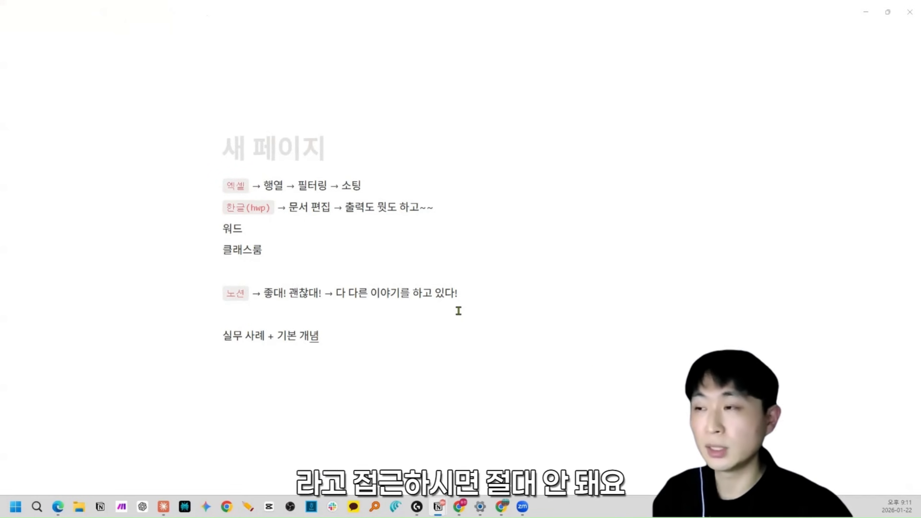
# Step: Write "기능 → 일" and, on its own line beneath it, "일 → 기능" below the 실무 사례 line
pyautogui.press('Return')
pyautogui.write('기능 → 일')
pyautogui.press('Return')
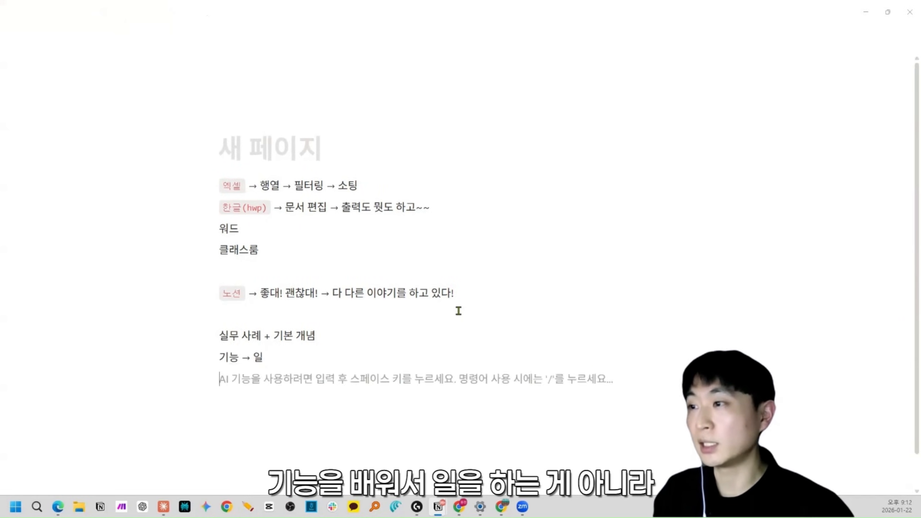
pyautogui.write('일 → 기능')
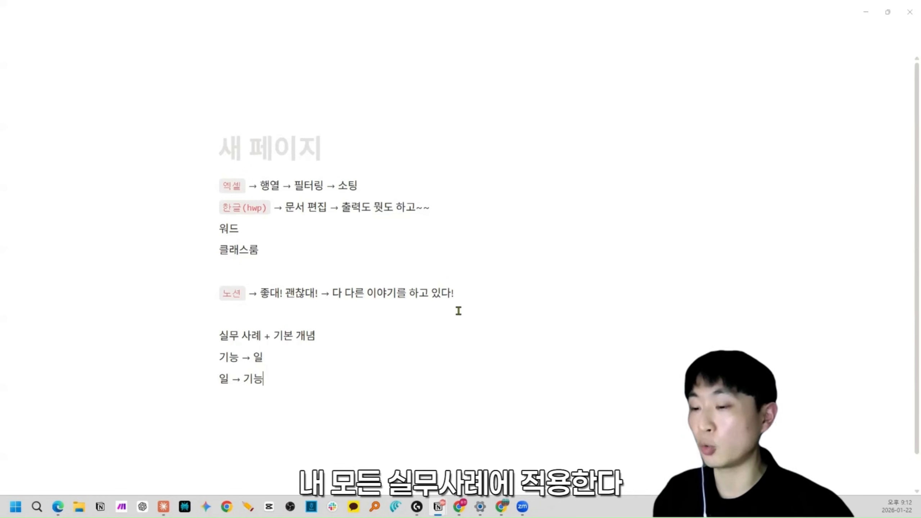
# Step: Add the line "기본 개념, 접근 방법!! → 일 → 기능 찾아서 쓰자!" at the end of the notes and format it entirely as inline code
pyautogui.press('Return')
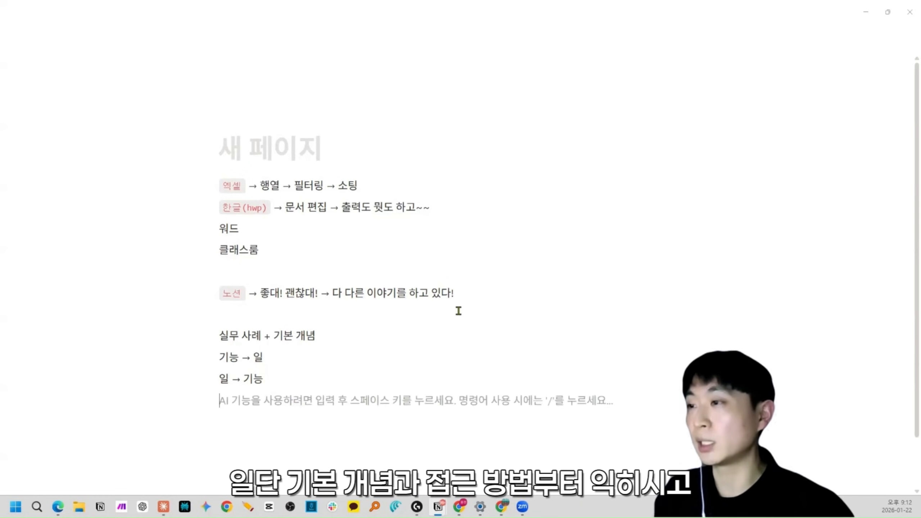
pyautogui.write('기본 개념, 접그')
pyautogui.write('ㄴ 방버')
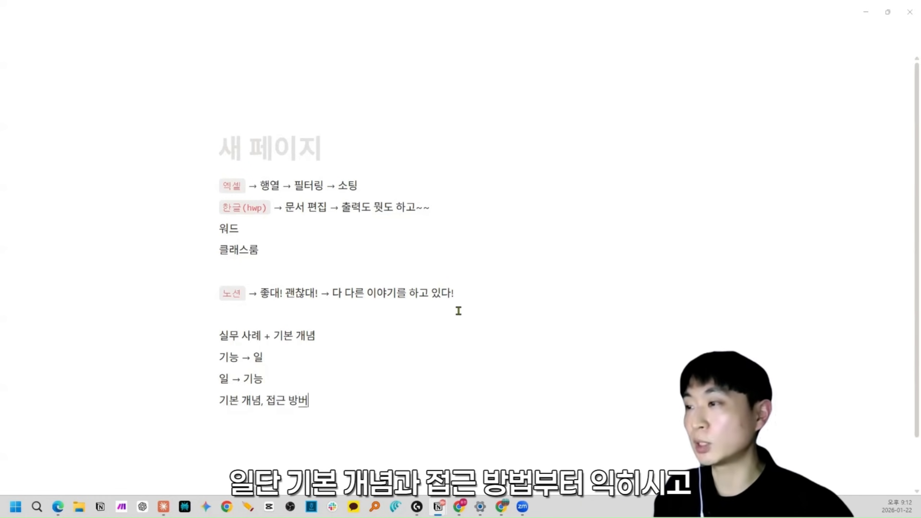
pyautogui.write('ㅂ!! -> ')
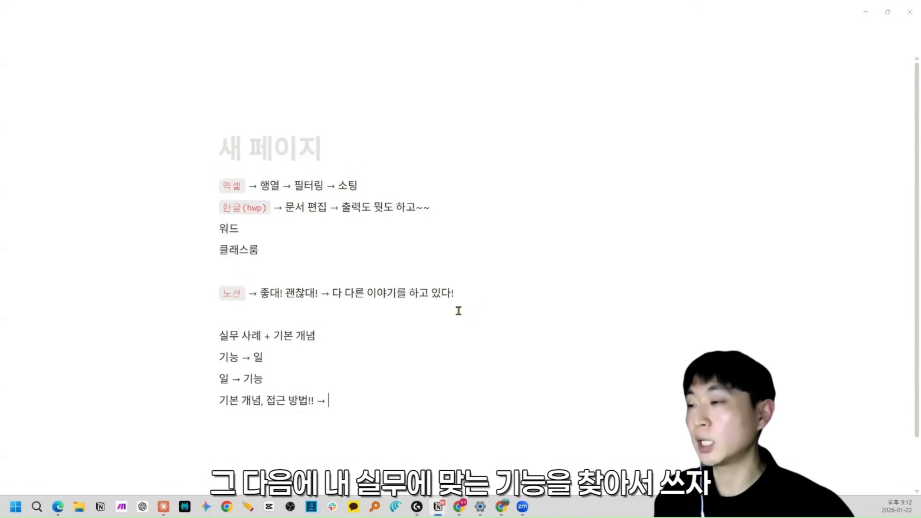
pyautogui.write('일 -> 기능 찾아서 쓰자')
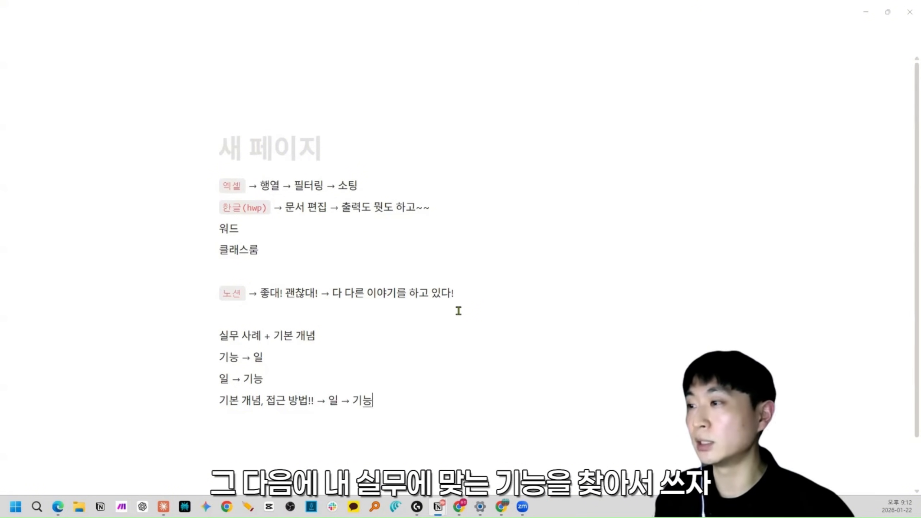
pyautogui.write('!')
pyautogui.hotkey('shift', 'Home')
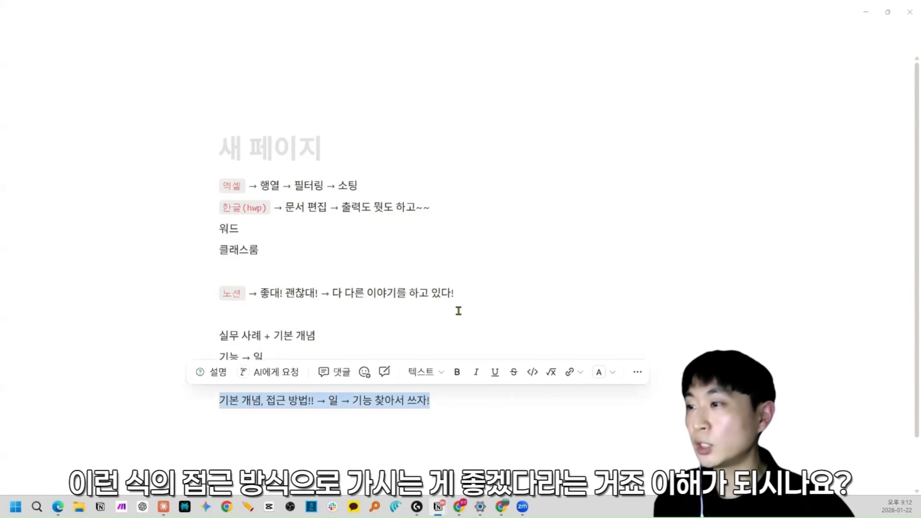
pyautogui.hotkey('ctrl', 'e')
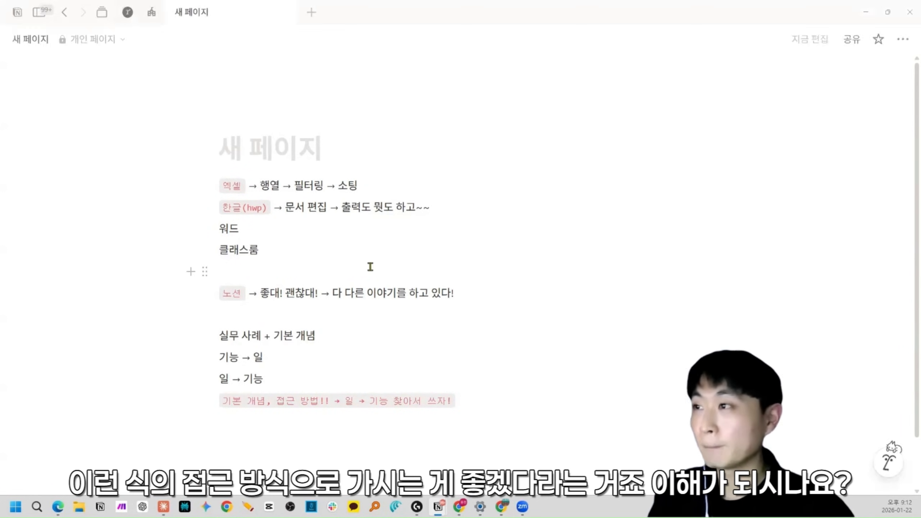
# Step: Delete all the note blocks from the page body
pyautogui.hotkey('ctrl', 'a')
pyautogui.hotkey('ctrl', 'a')
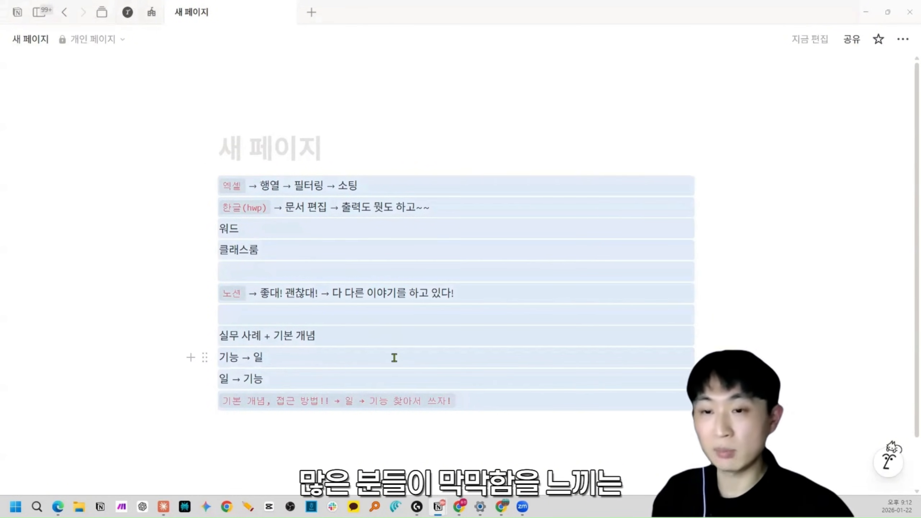
pyautogui.press('BackSpace')
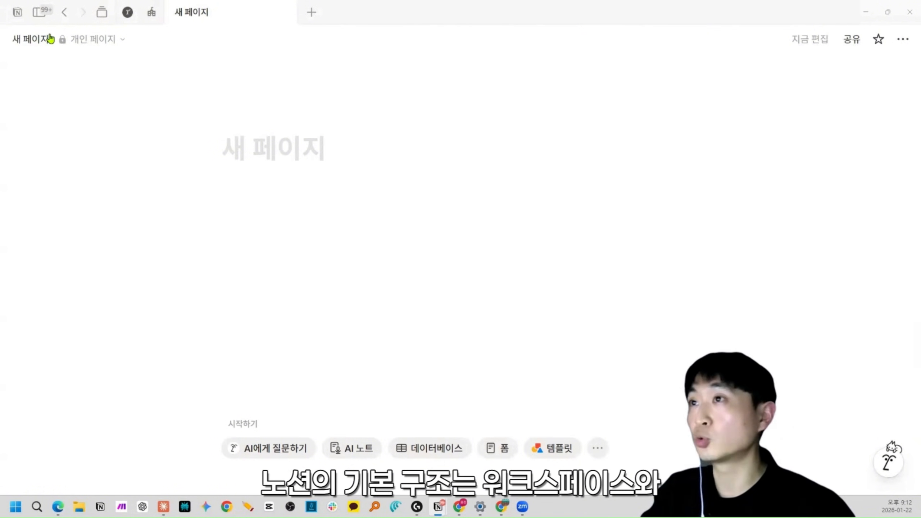
# Step: Write a three-level indented outline in the page body: 워크스페이스, with 페이지 nested under it and 블록 nested under 페이지
pyautogui.click(313, 175)
pyautogui.write('워크스페이스')
pyautogui.press('Return')
pyautogui.press('Tab')
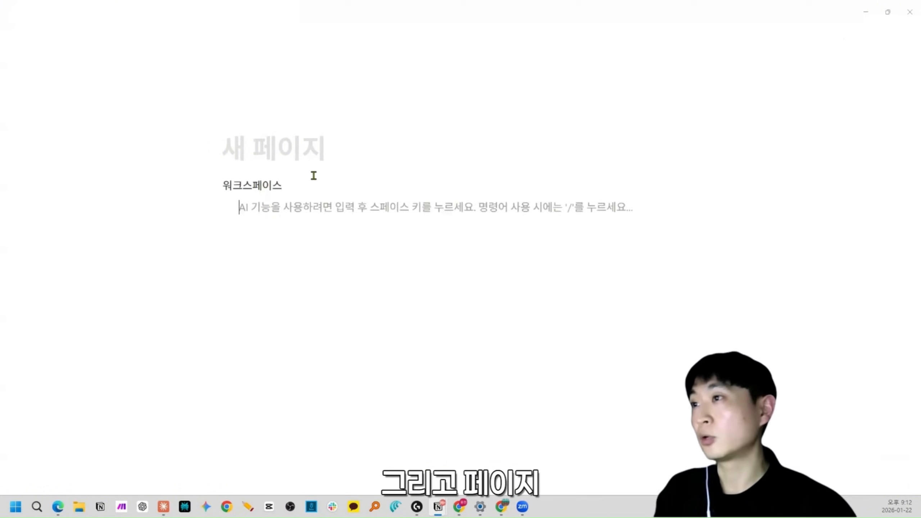
pyautogui.write('페이지')
pyautogui.press('Return')
pyautogui.press('Tab')
pyautogui.write('브록')
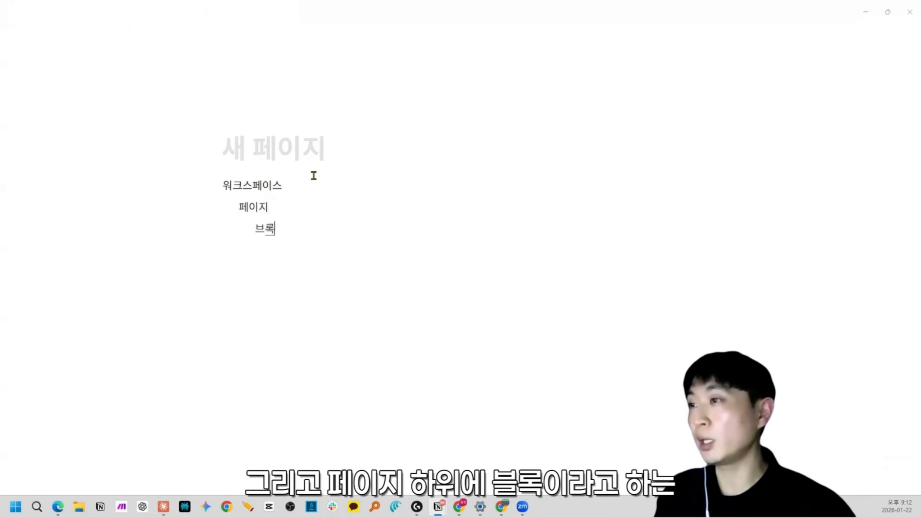
pyautogui.press('BackSpace')
pyautogui.press('BackSpace')
pyautogui.write('블록')
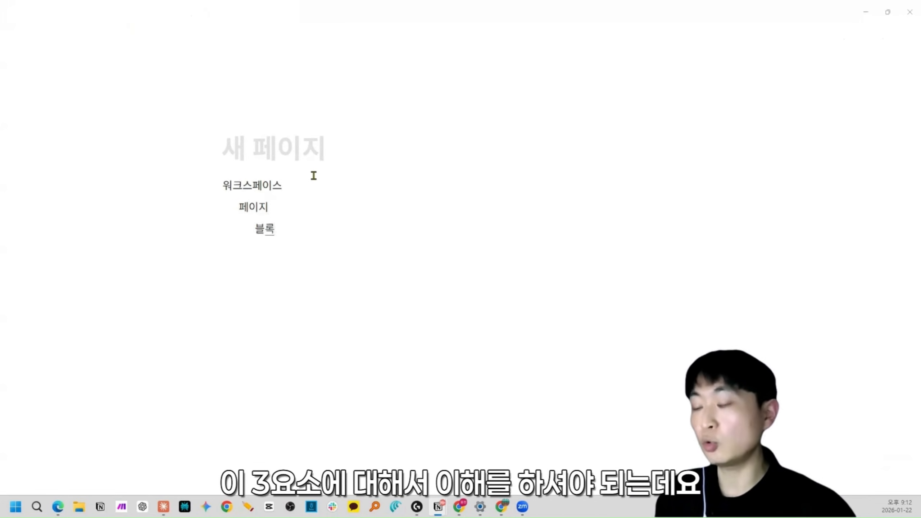
# Step: Show the sidebar and view the account and its list of workspaces, staying in the current workspace
pyautogui.hotkey('ctrl', '+')
pyautogui.hotkey('ctrl', '+')
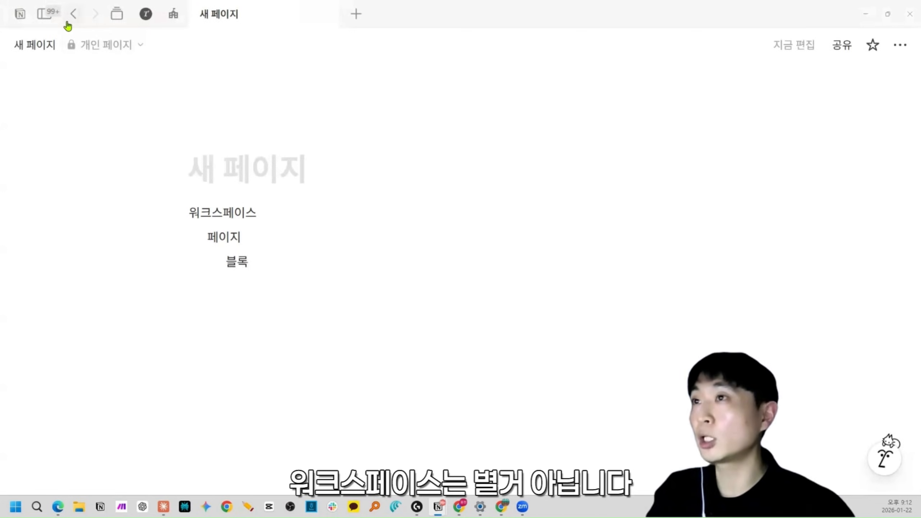
pyautogui.click(47, 23)
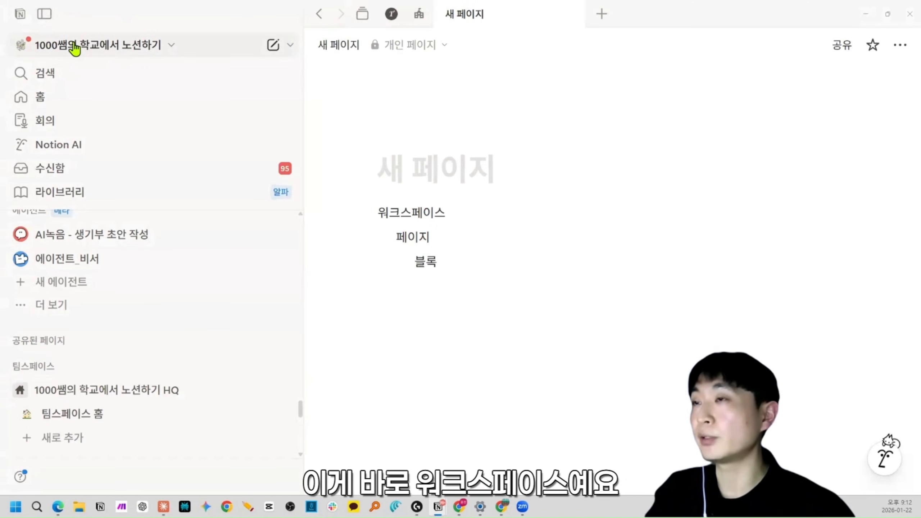
pyautogui.click(74, 45)
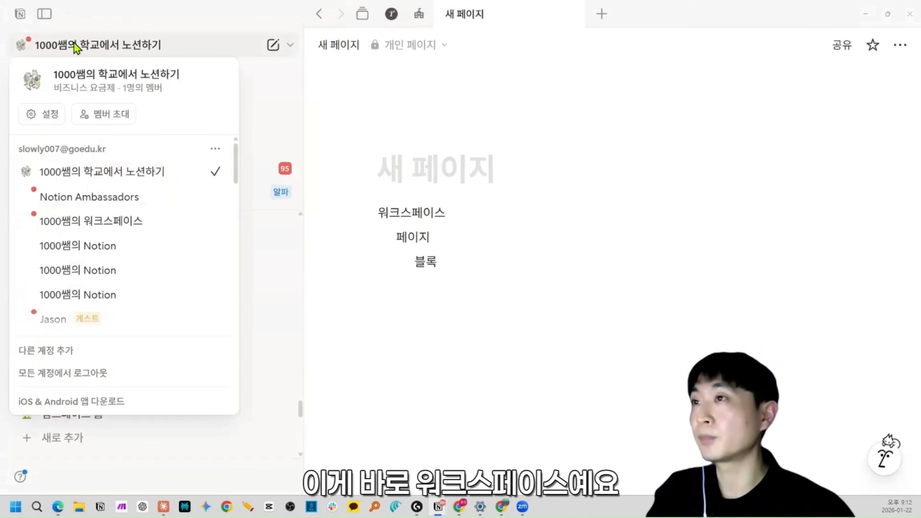
pyautogui.tripleClick(86, 150)
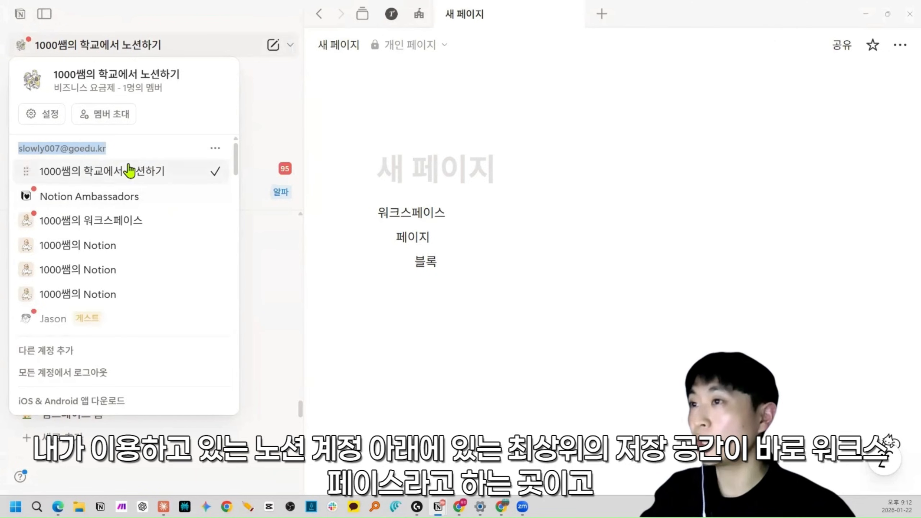
pyautogui.click(122, 173)
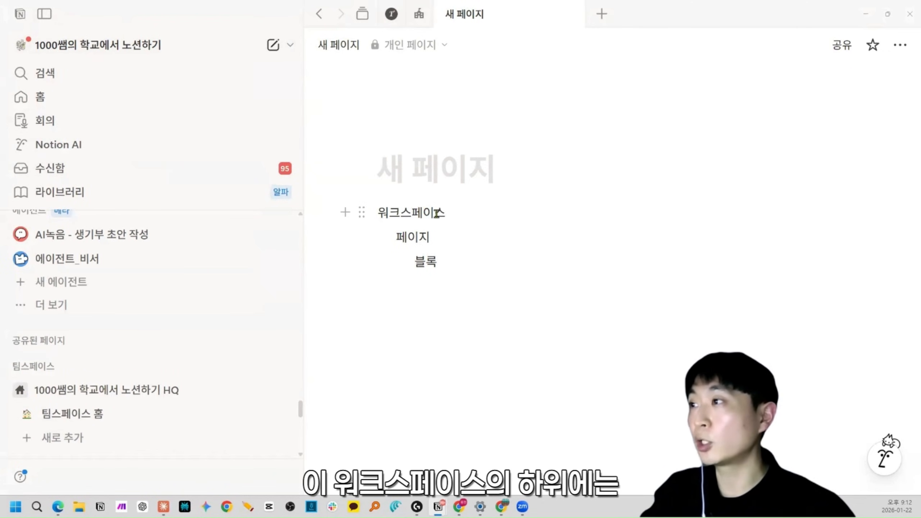
# Step: Look through the workspace's personal pages and teamspace pages, and hide the sidebar
pyautogui.scroll(-6, 92, 265)
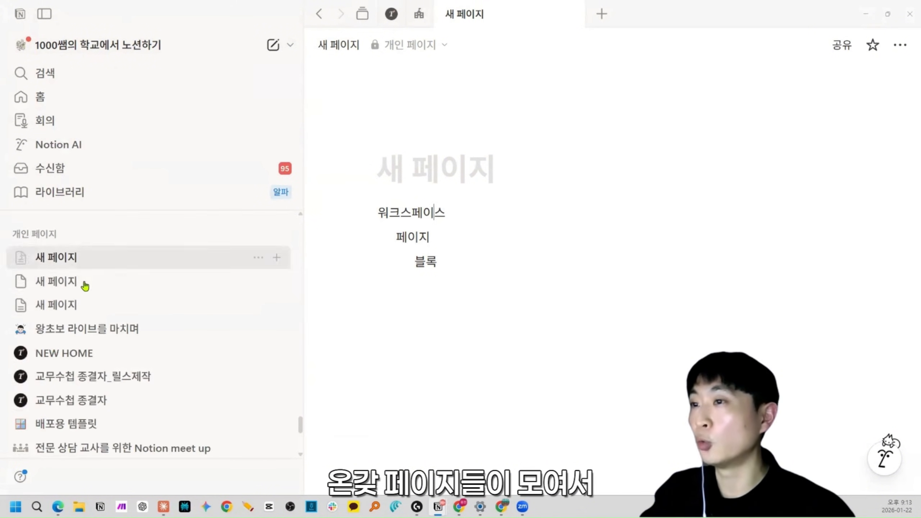
pyautogui.scroll(-4, 80, 319)
pyautogui.scroll(4, 118, 303)
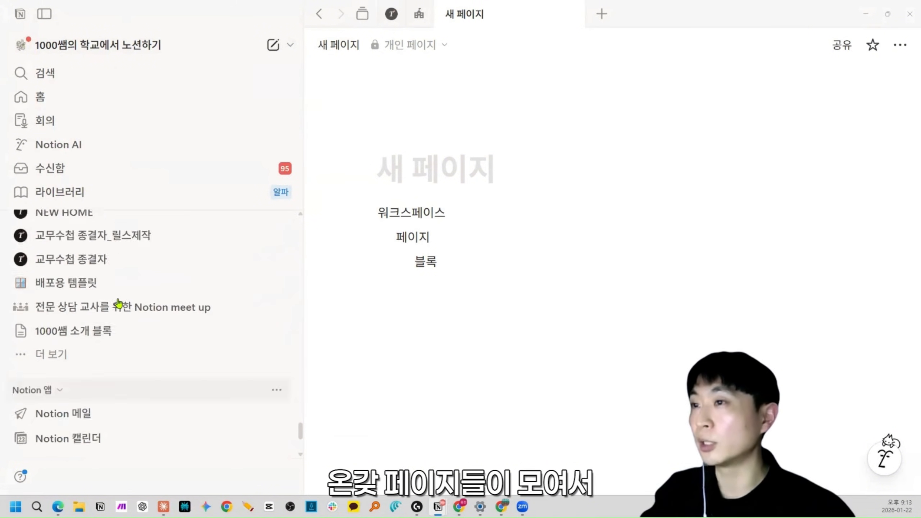
pyautogui.scroll(6, 123, 279)
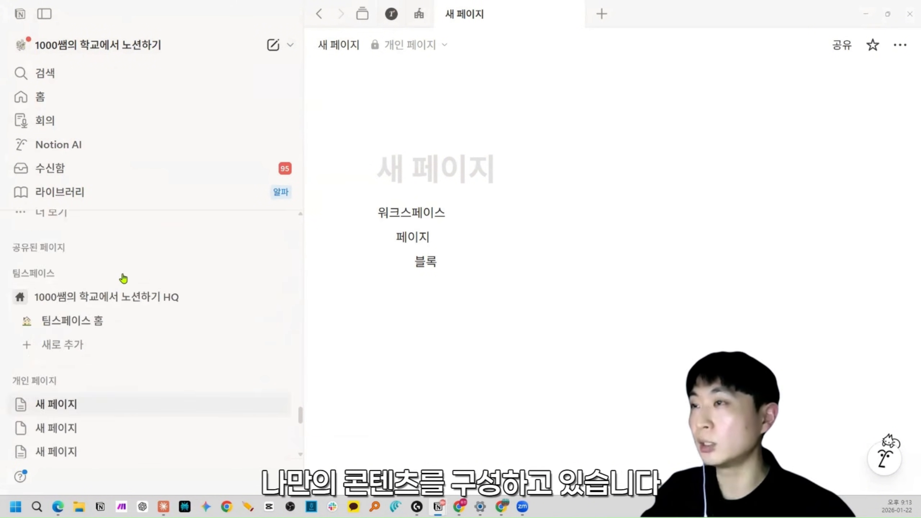
pyautogui.click(44, 14)
# Step: Examine the page's structure by focusing its empty title and highlighting the three outline lines as its content
pyautogui.click(220, 173)
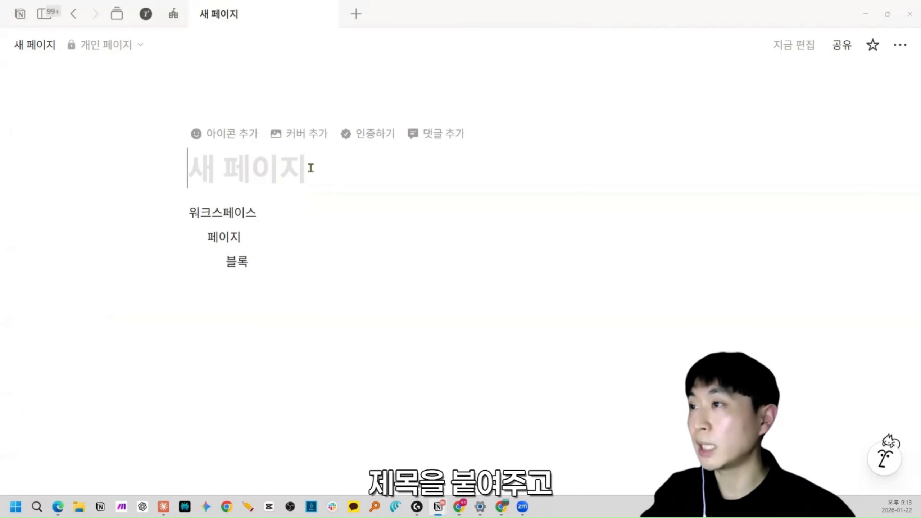
pyautogui.moveTo(192, 212); pyautogui.dragTo(315, 339)
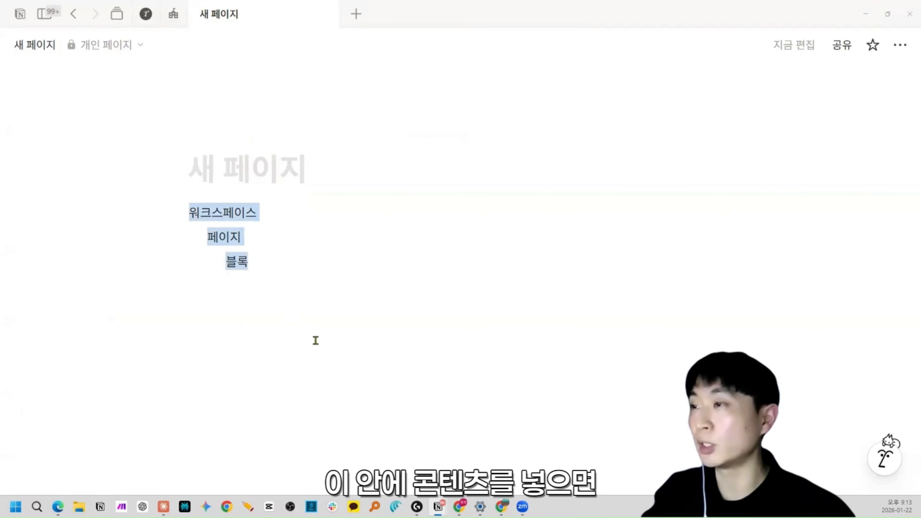
pyautogui.click(317, 309)
pyautogui.click(317, 309)
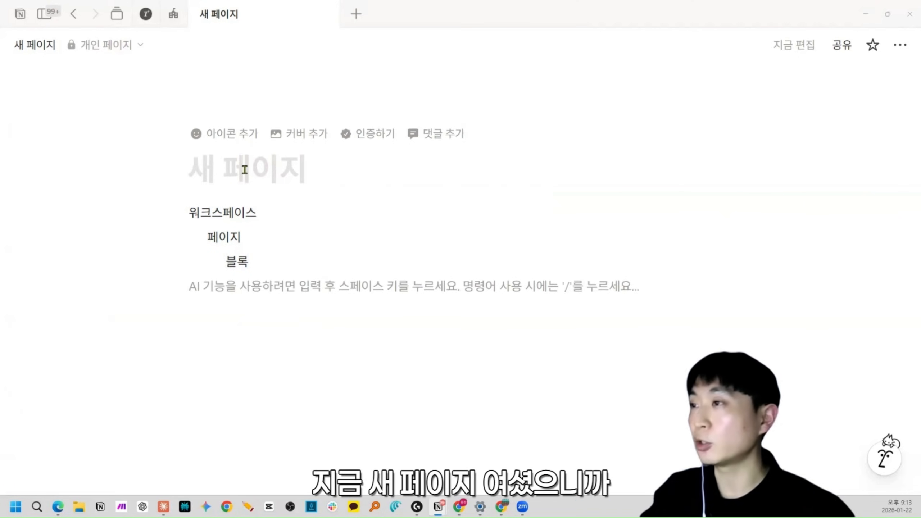
pyautogui.click(267, 262)
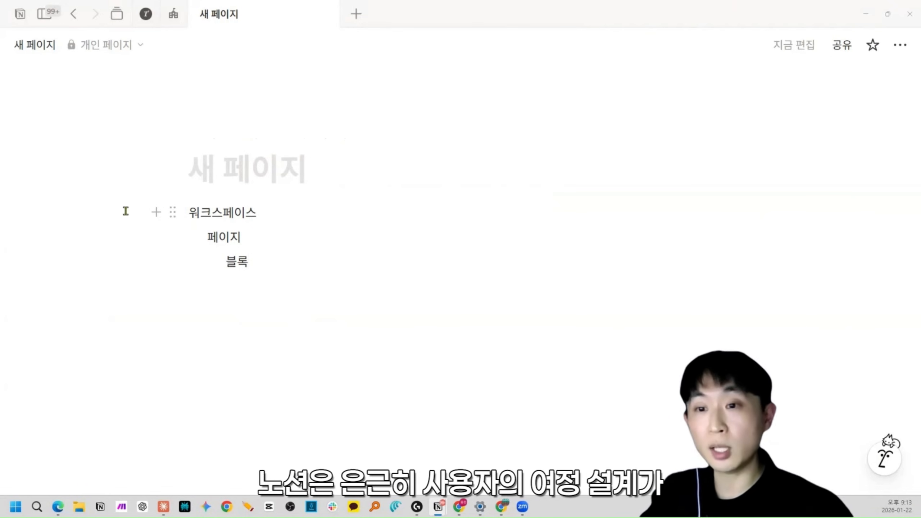
# Step: Open a new blank personal page with the sidebar hidden and title it 노션 연습장
pyautogui.press('Escape')
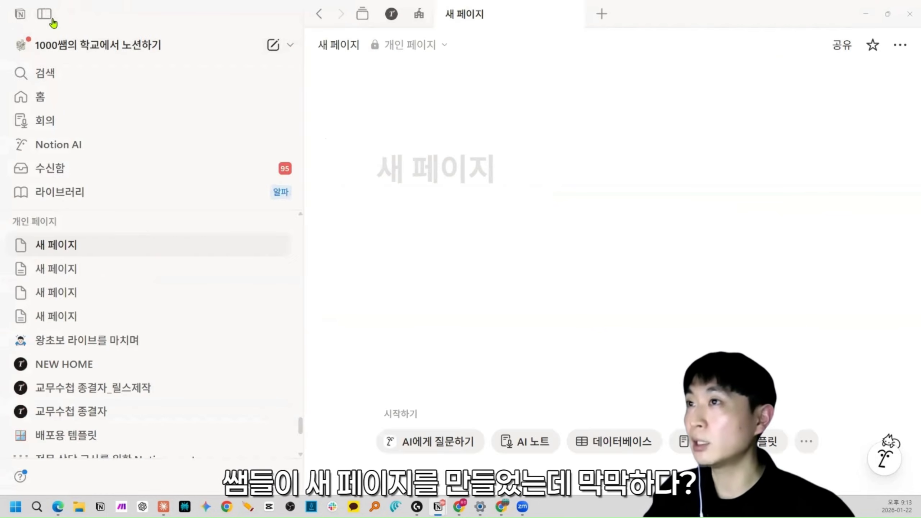
pyautogui.click(51, 18)
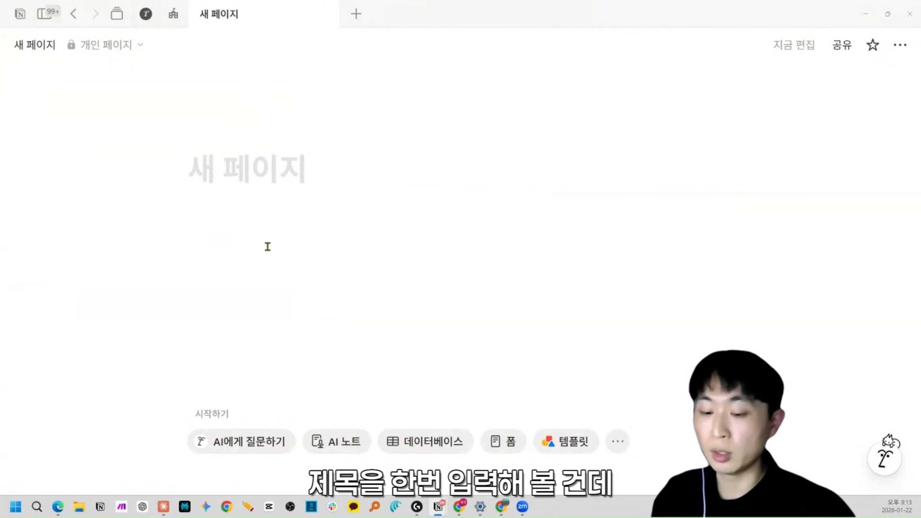
pyautogui.write('노션 연습장')
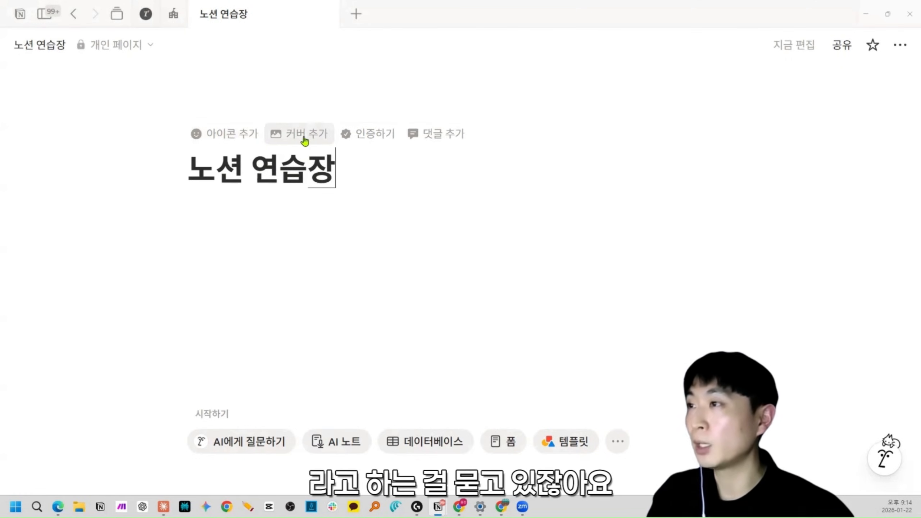
# Step: Add a page icon above the title 노션 연습장, keeping the randomly suggested emoji
pyautogui.moveTo(341, 167); pyautogui.dragTo(198, 173)
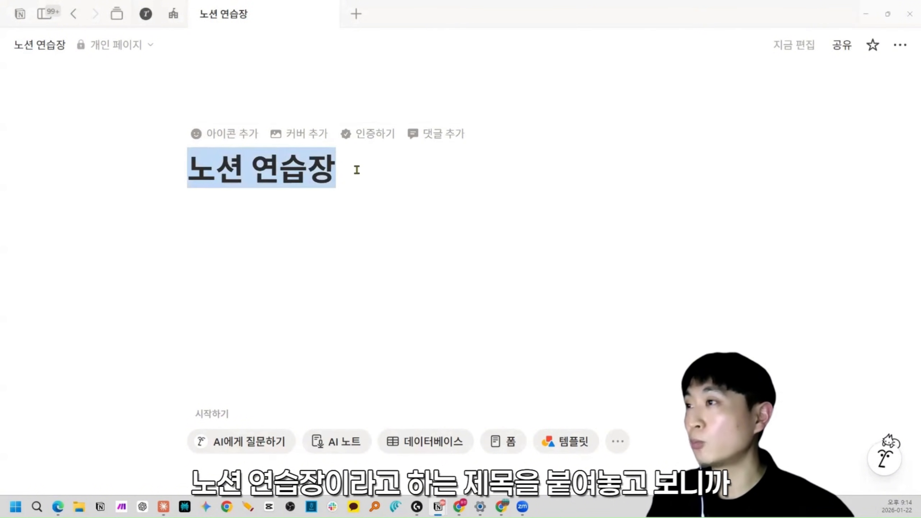
pyautogui.click(357, 170)
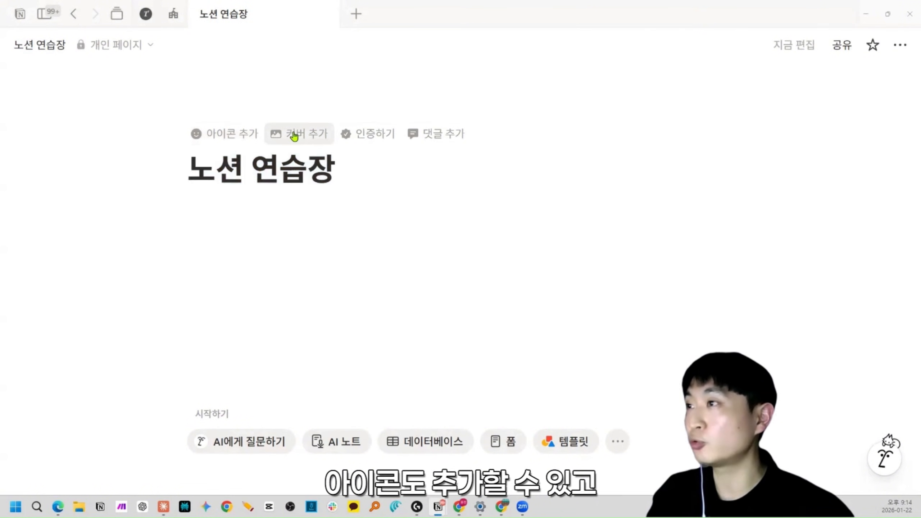
pyautogui.click(236, 136)
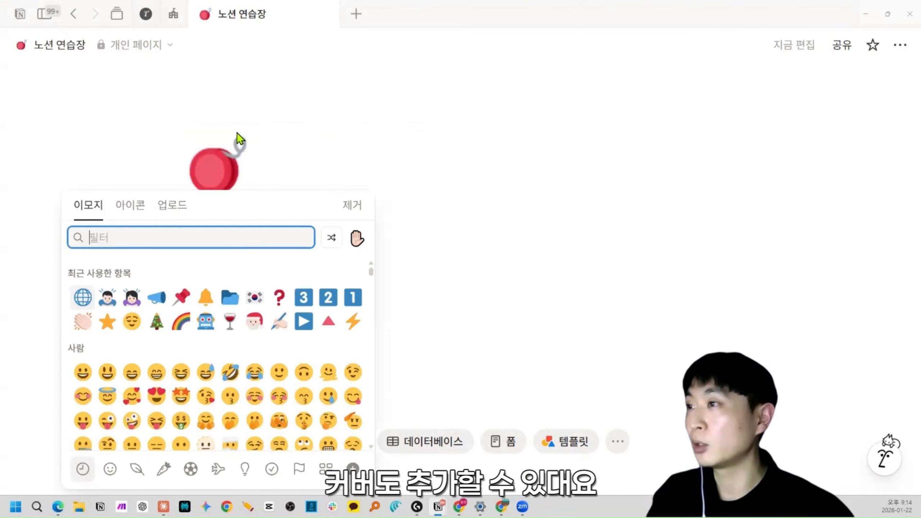
pyautogui.click(315, 138)
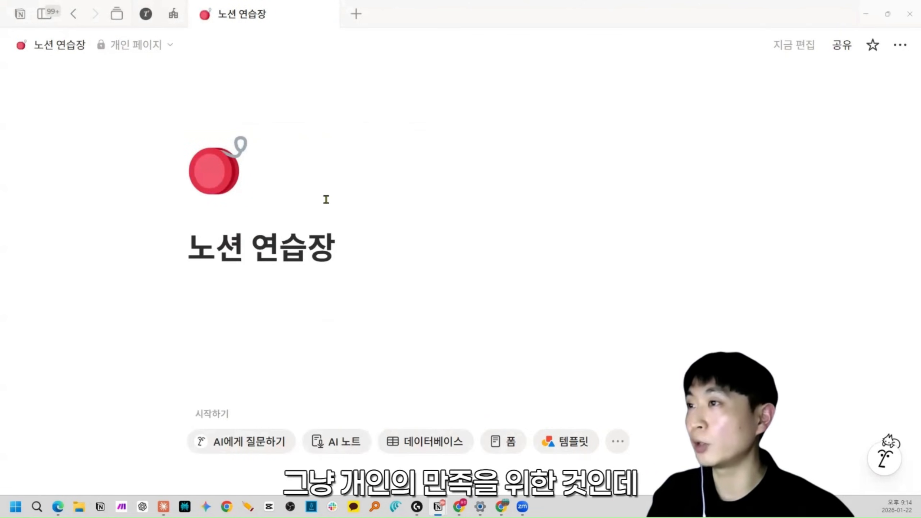
# Step: Replace the page icon above the title with the spiral notepad emoji found by searching for "note"
pyautogui.moveTo(188, 247); pyautogui.dragTo(334, 248)
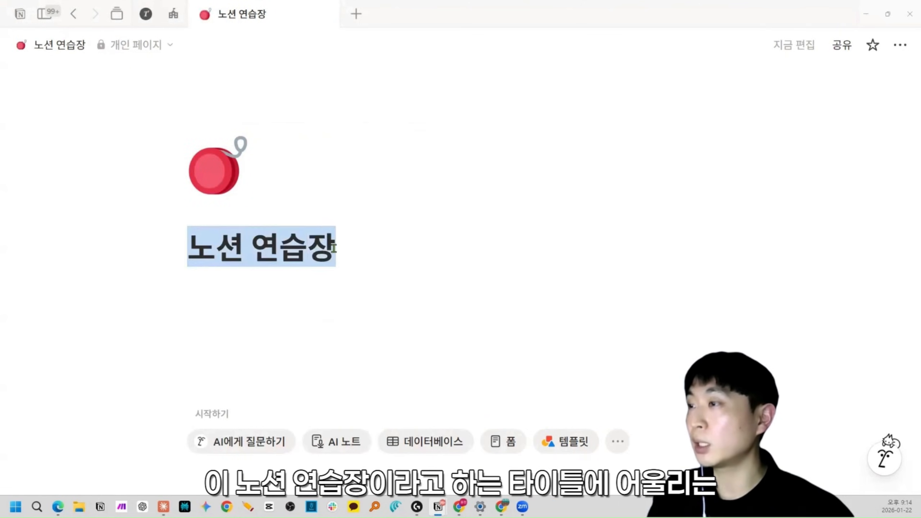
pyautogui.click(334, 248)
pyautogui.click(205, 189)
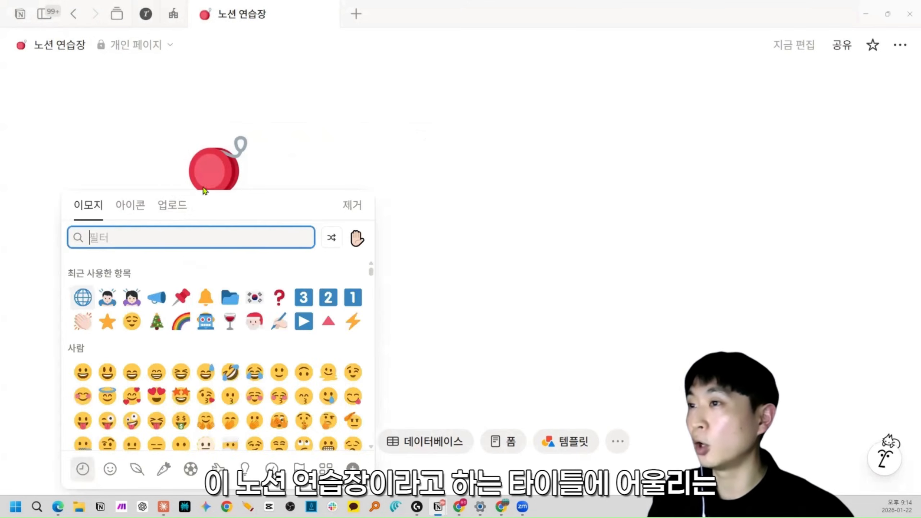
pyautogui.scroll(-3, 145, 320)
pyautogui.scroll(3, 145, 319)
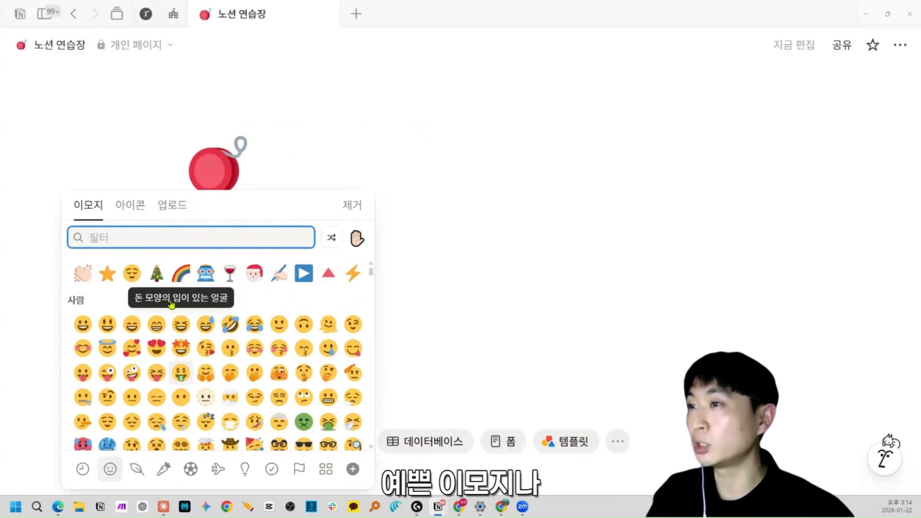
pyautogui.click(133, 209)
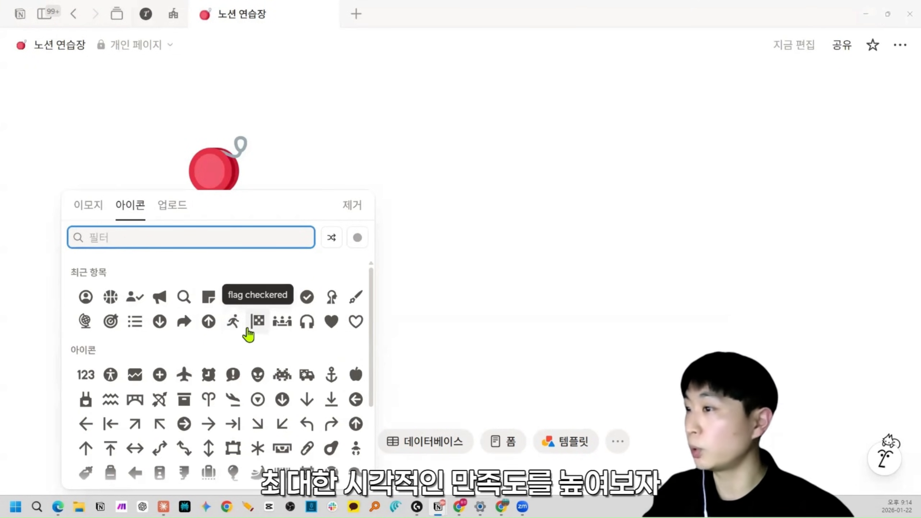
pyautogui.scroll(-3, 160, 291)
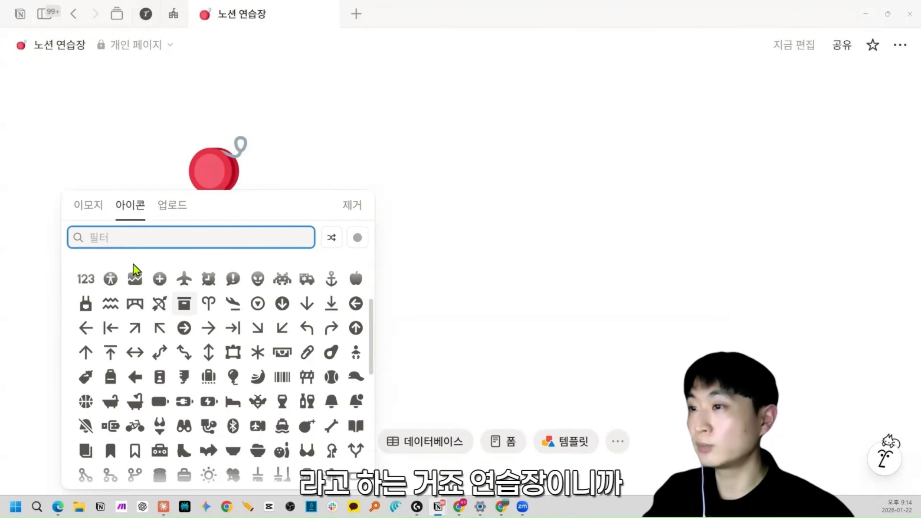
pyautogui.click(96, 214)
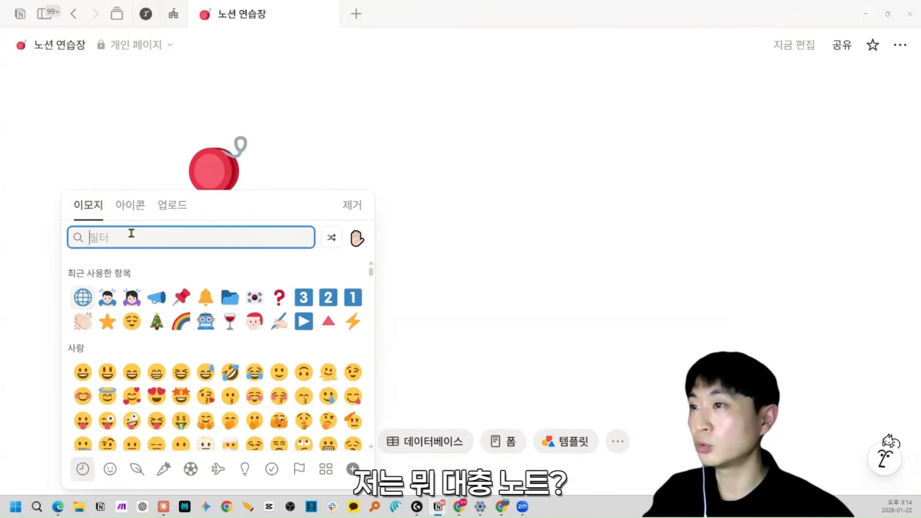
pyautogui.write('note')
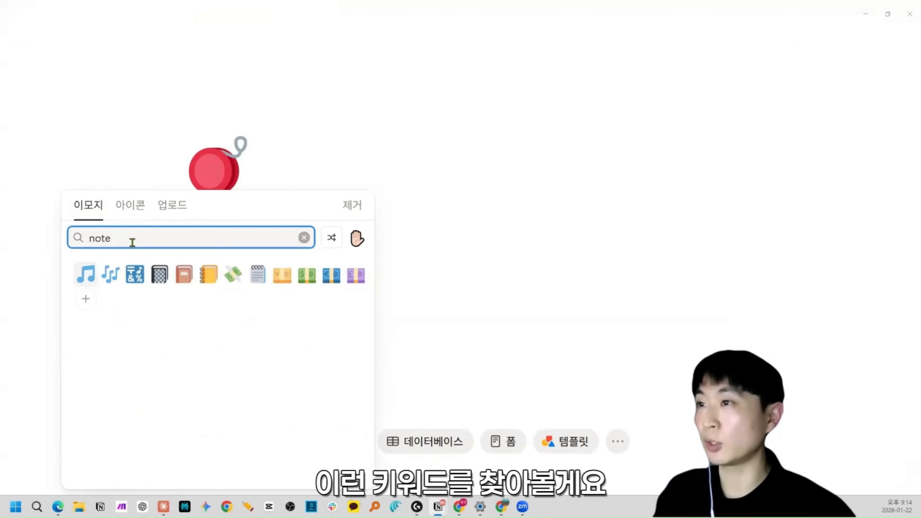
pyautogui.click(257, 275)
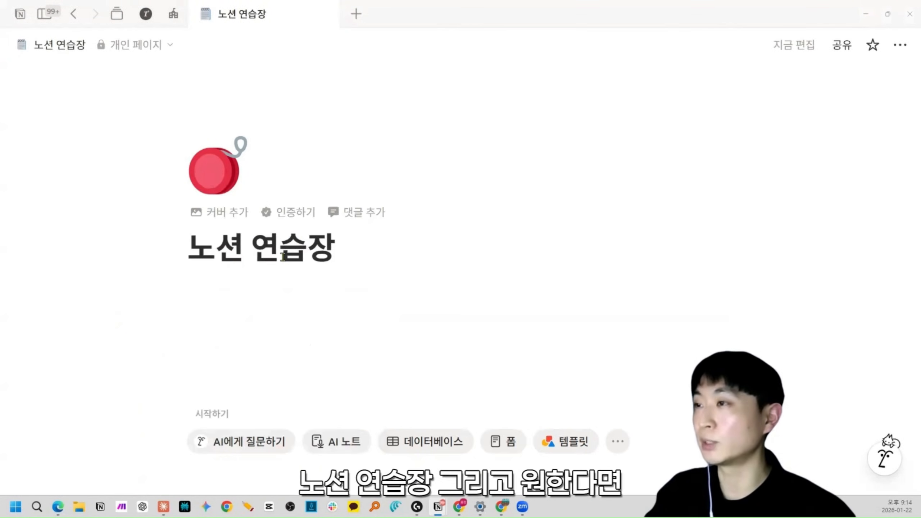
# Step: Add a cover to the page above the notepad icon, keeping the automatically chosen blue gradient
pyautogui.click(221, 237)
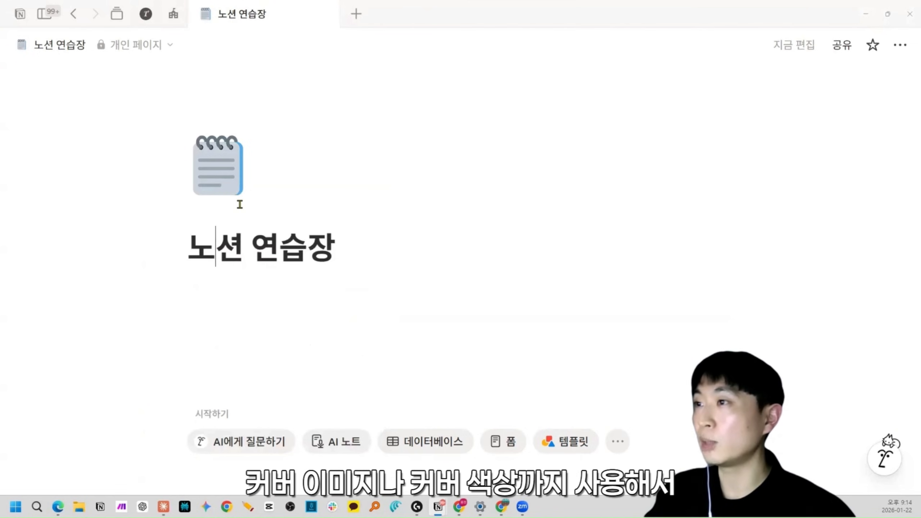
pyautogui.click(322, 289)
pyautogui.click(233, 218)
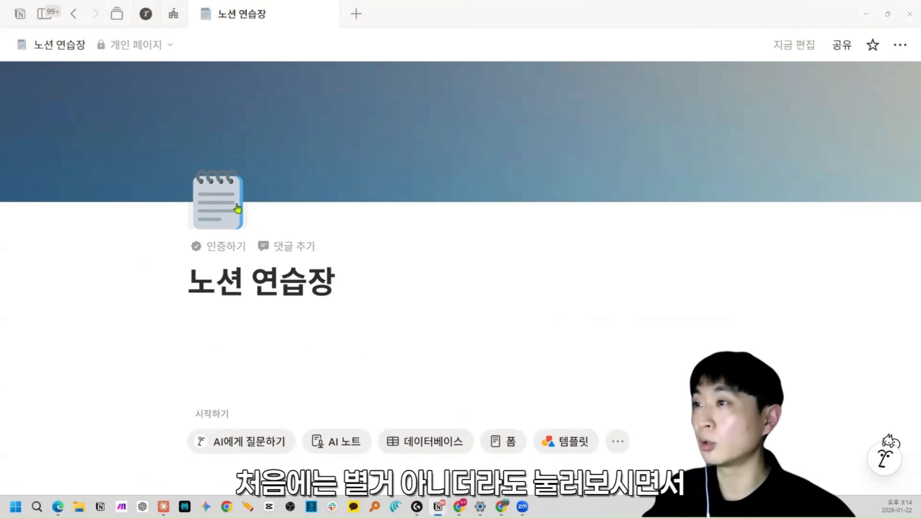
pyautogui.moveTo(410, 141)
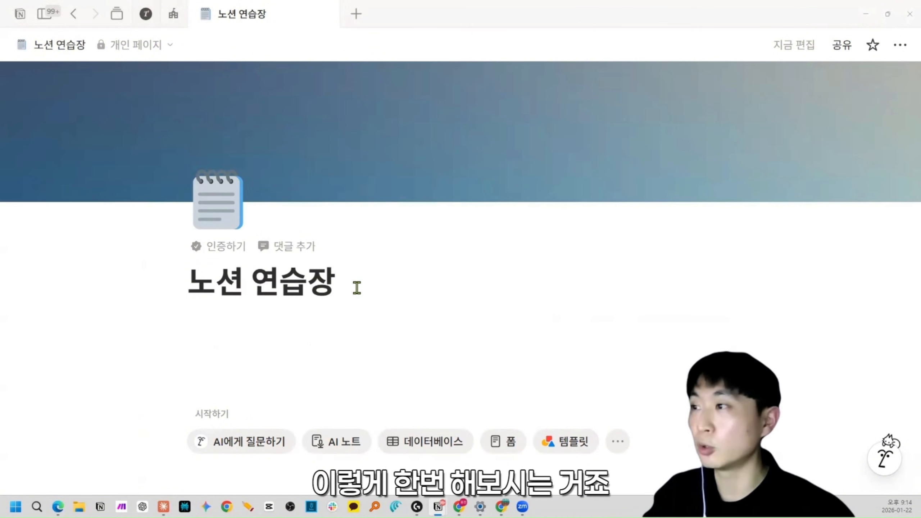
# Step: Write 노꾸!!! as the first line below the page title and delete it again
pyautogui.press('Return')
pyautogui.write('dlQM')
pyautogui.press('BackSpace')
pyautogui.press('BackSpace')
pyautogui.press('BackSpace')
pyautogui.press('BackSpace')
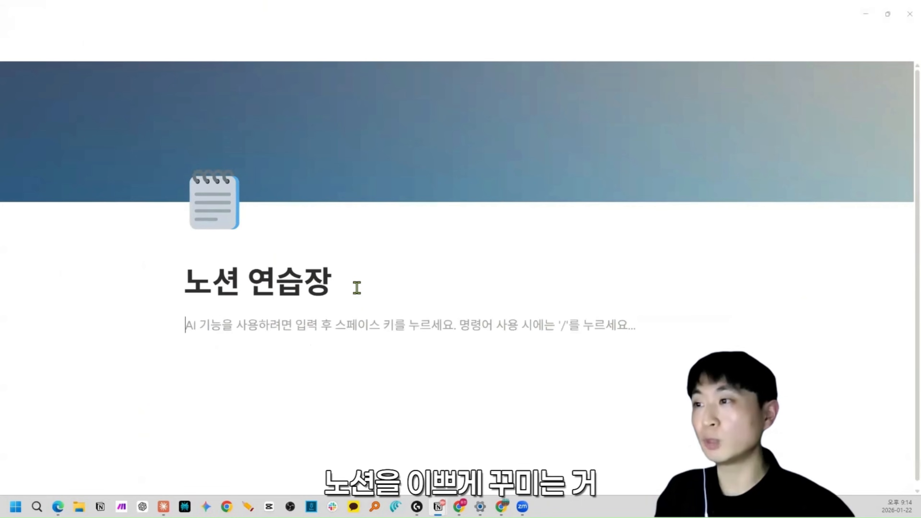
pyautogui.write('놖꾸!!!')
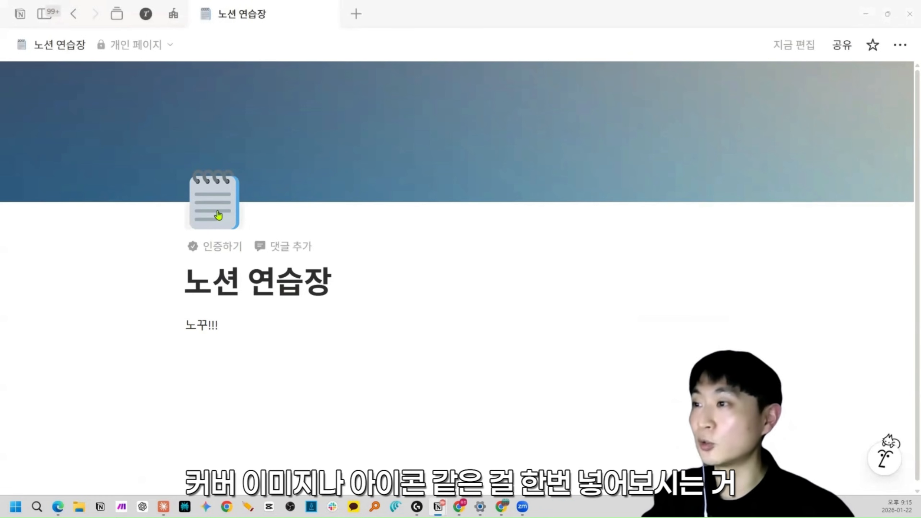
pyautogui.hotkey('ctrl', 'a')
pyautogui.press('BackSpace')
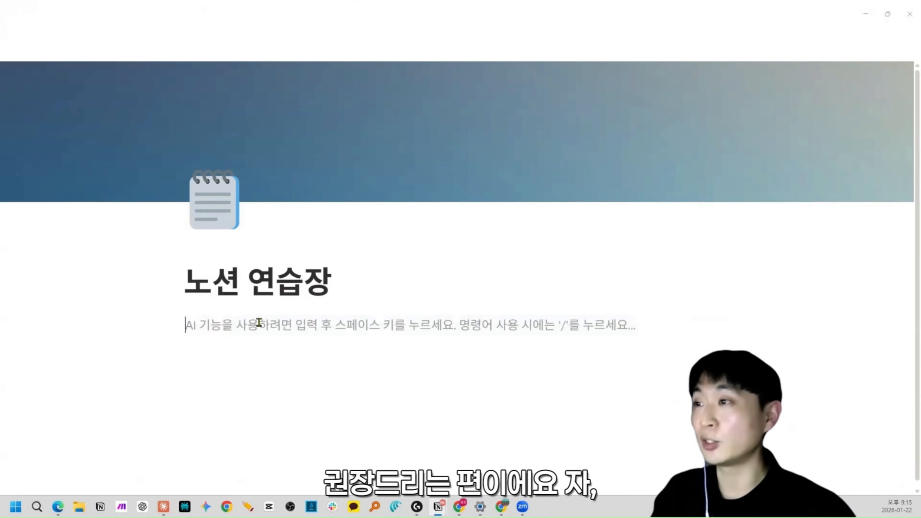
# Step: Examine the page's title and the content area beneath it, removing the extra empty line
pyautogui.click(327, 278)
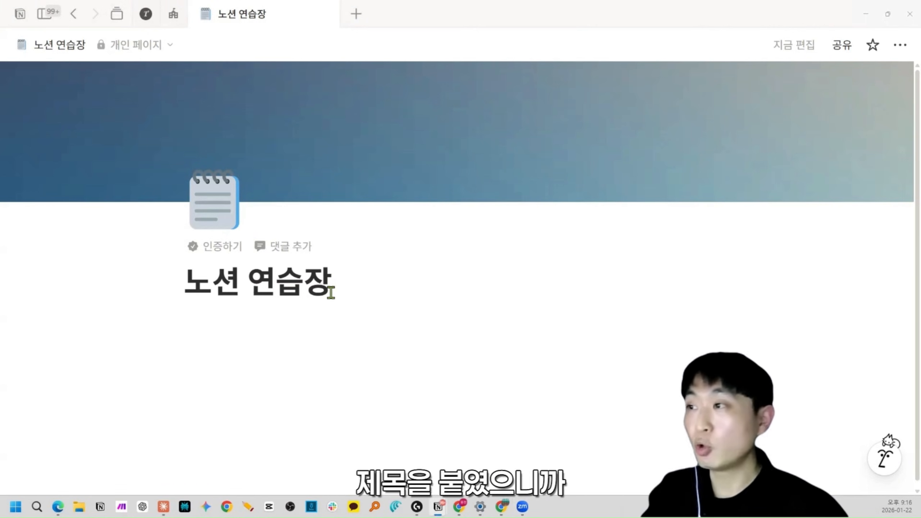
pyautogui.click(282, 352)
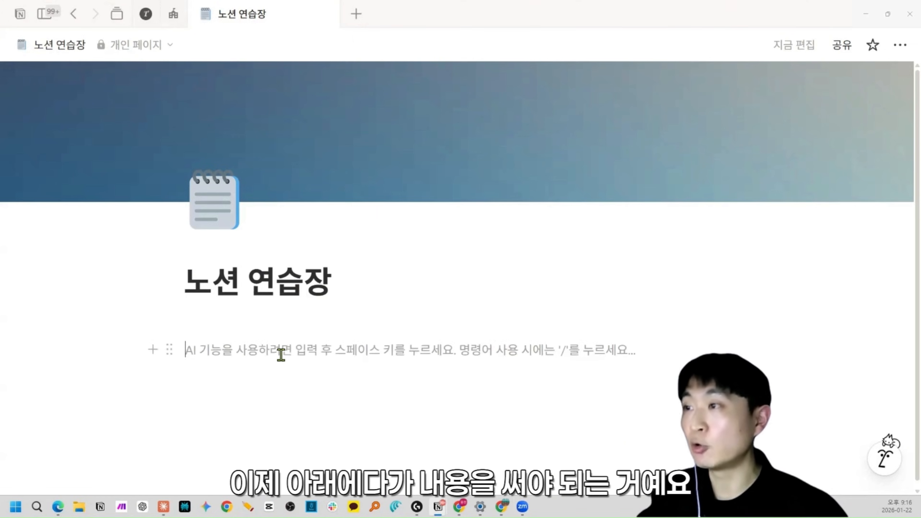
pyautogui.press('BackSpace')
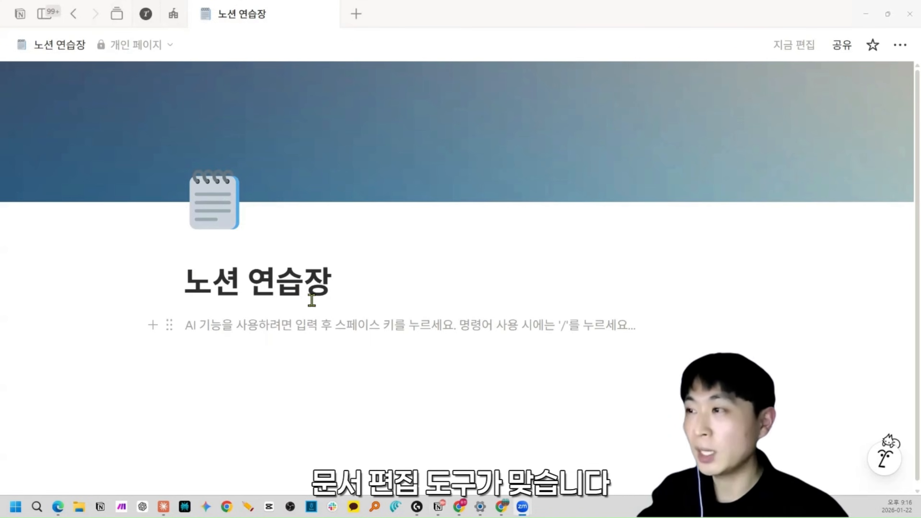
pyautogui.moveTo(336, 282); pyautogui.dragTo(174, 282)
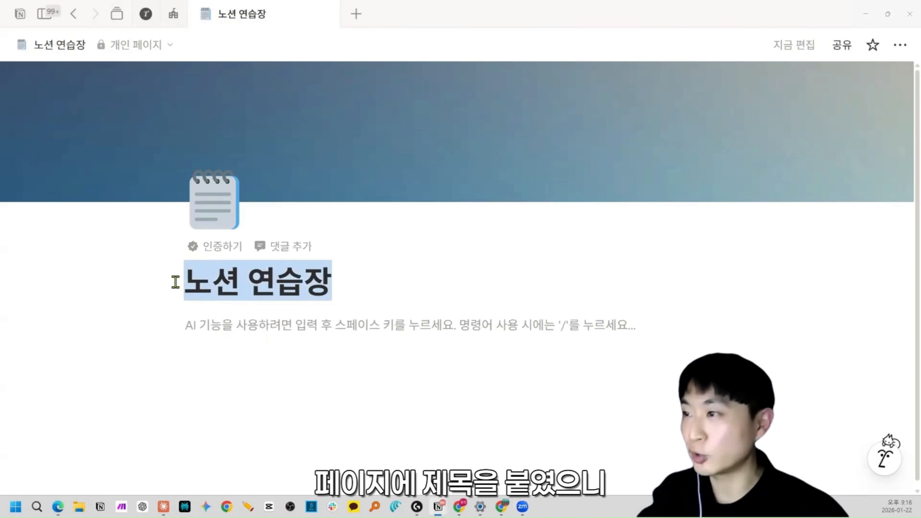
pyautogui.click(195, 334)
# Step: Retitle the page 한국사 01차시 학습지 and continue to the content area below
pyautogui.click(265, 288)
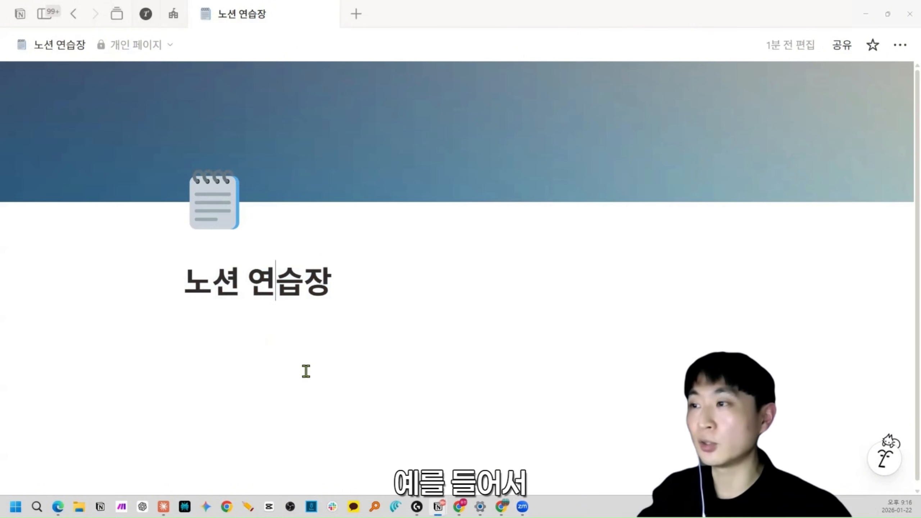
pyautogui.hotkey('ctrl', 'a')
pyautogui.write('한국사')
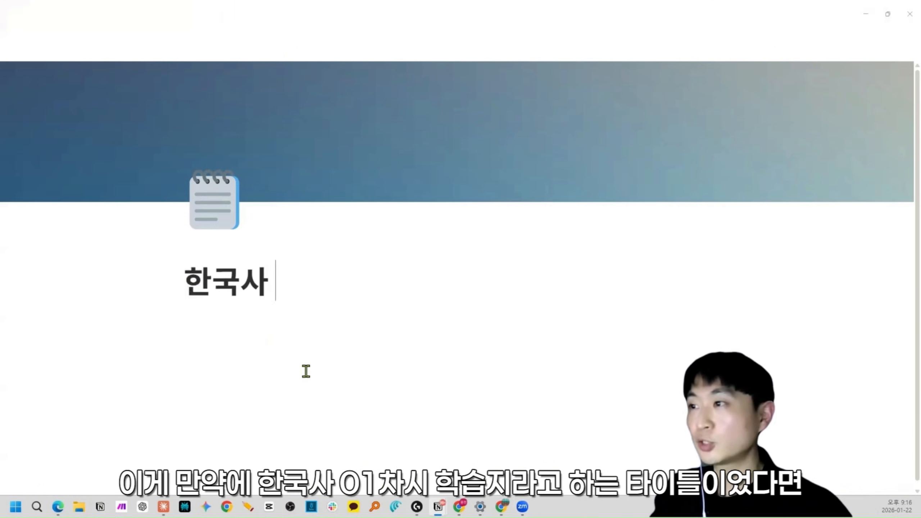
pyautogui.write(' 01차시 학습지')
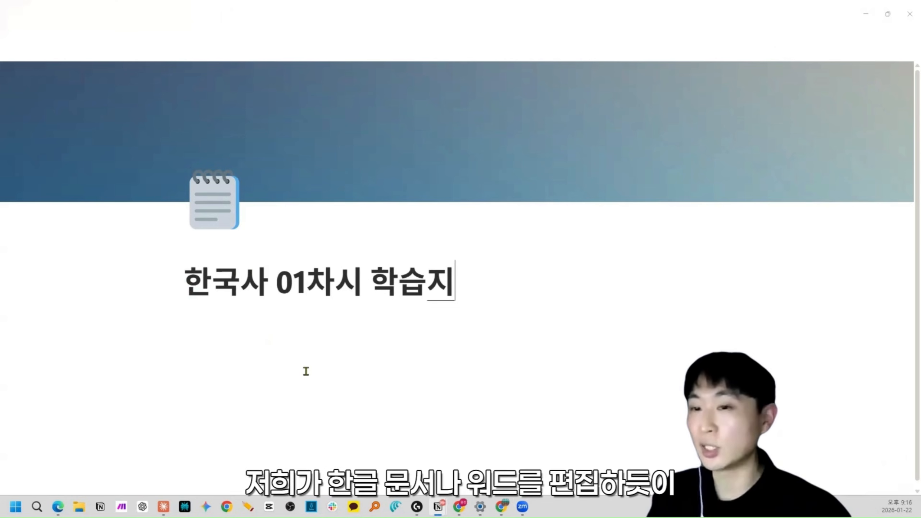
pyautogui.press('Return')
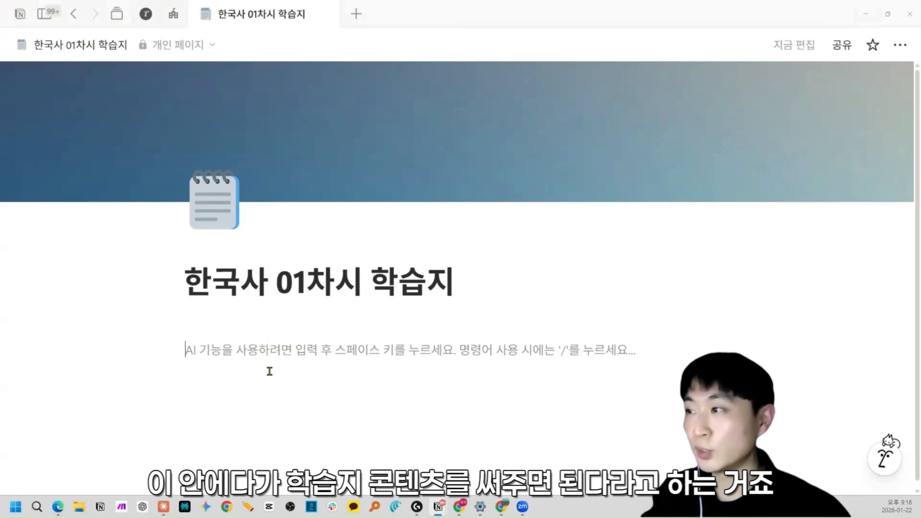
# Step: Write 페이지 콘텐츠 on the first line beneath the page title
pyautogui.scroll(-1, 268, 370)
pyautogui.click(238, 327)
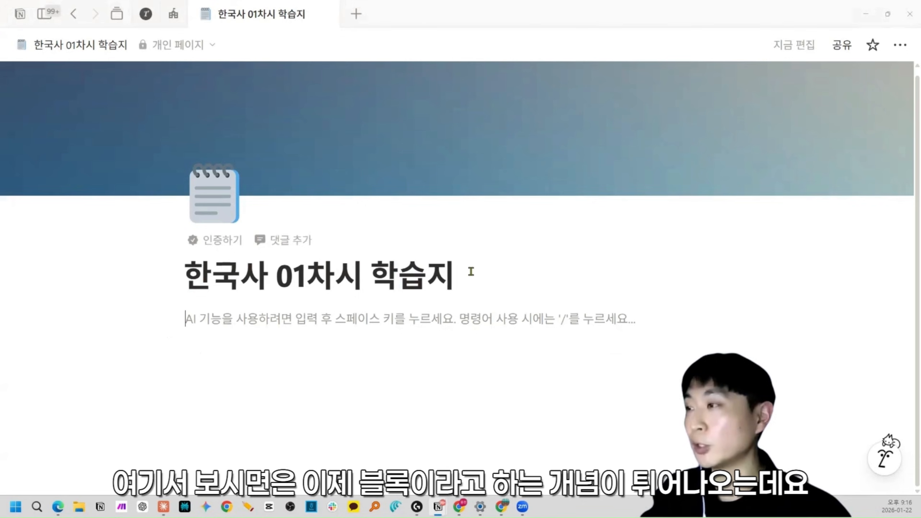
pyautogui.moveTo(470, 271); pyautogui.dragTo(217, 280)
pyautogui.click(226, 319)
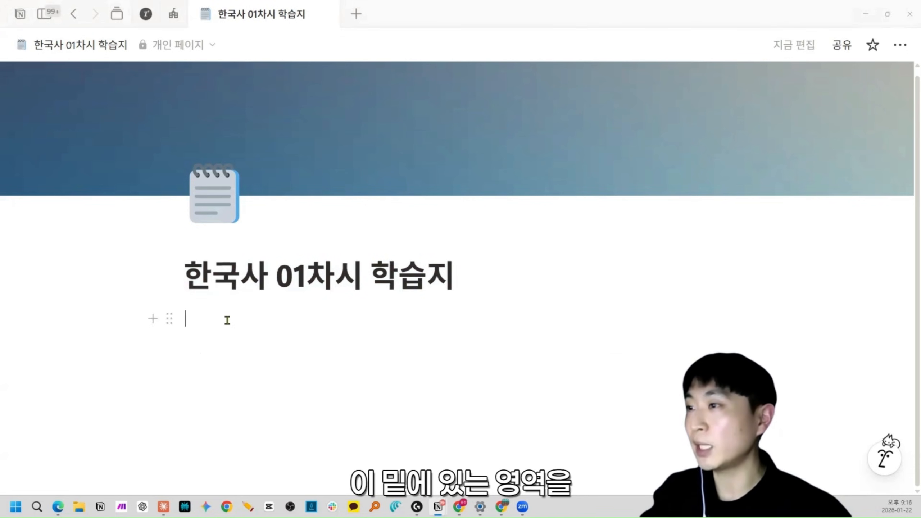
pyautogui.write('페이지 콘텐츠')
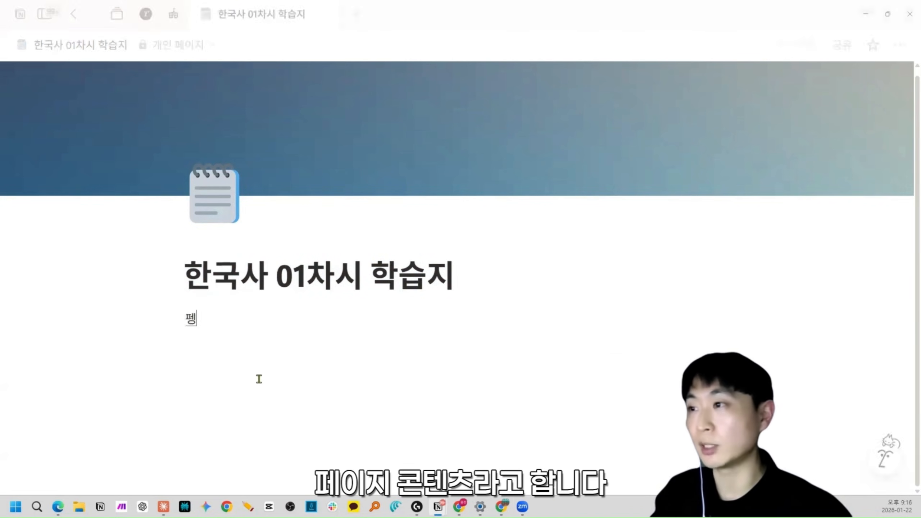
# Step: Add a run of empty lines below 페이지 콘텐츠 and write 블록 on the last one
pyautogui.hotkey('ctrl', '+')
pyautogui.hotkey('ctrl', '+')
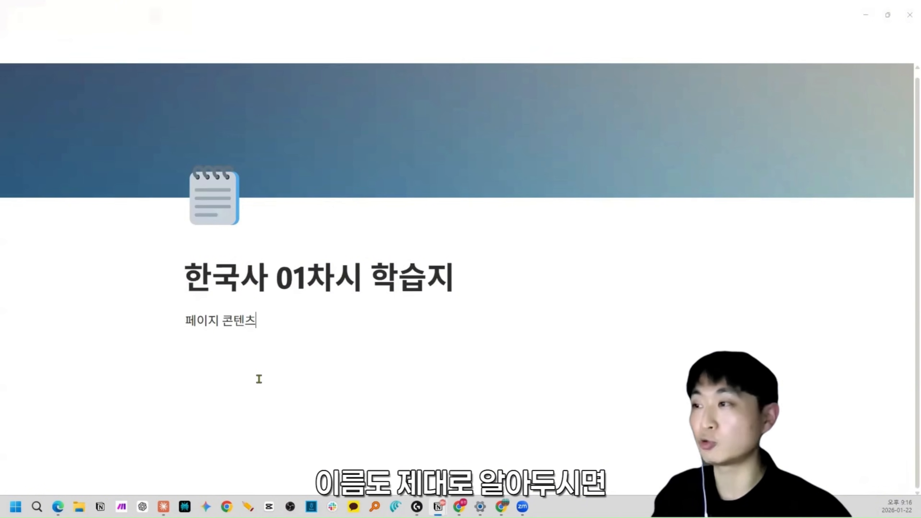
pyautogui.scroll(-1, 281, 354)
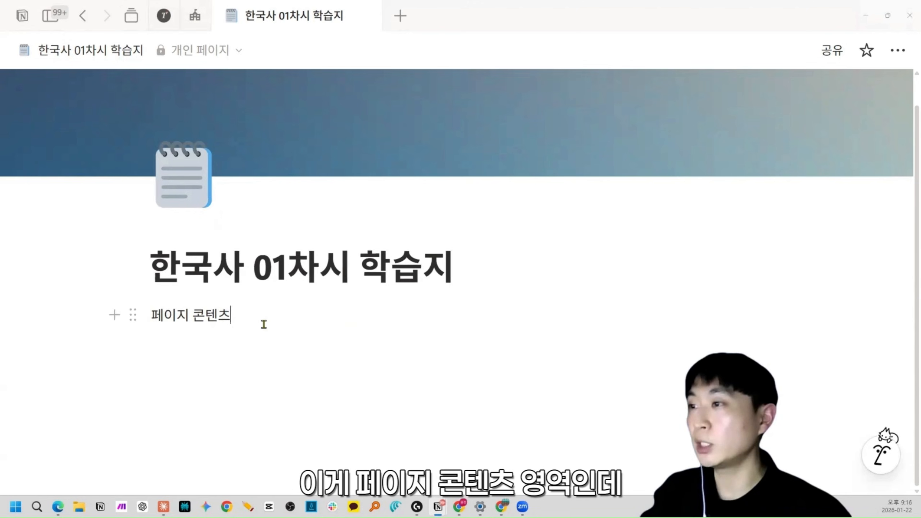
pyautogui.press('Return')
pyautogui.press('Return')
pyautogui.press('Return')
pyautogui.press('Return')
pyautogui.press('Return')
pyautogui.press('Return')
pyautogui.press('Return')
pyautogui.press('Return')
pyautogui.press('Return')
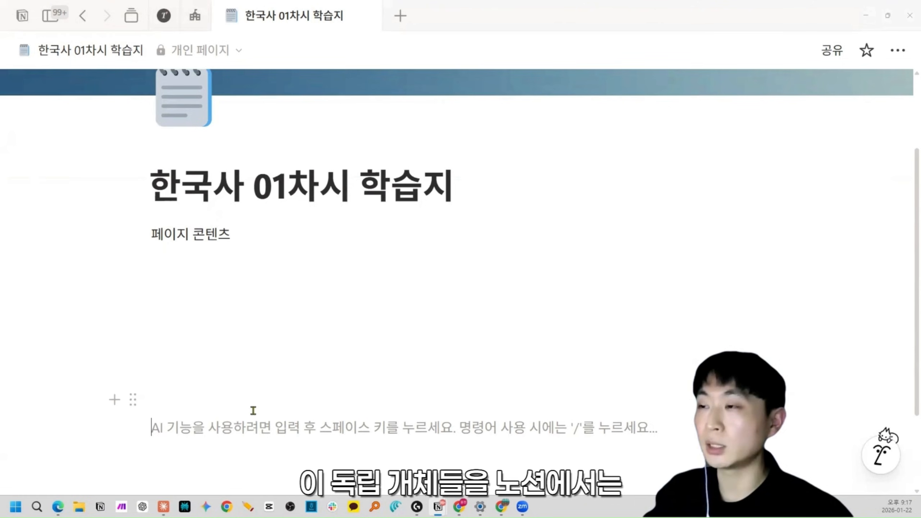
pyautogui.write('블록')
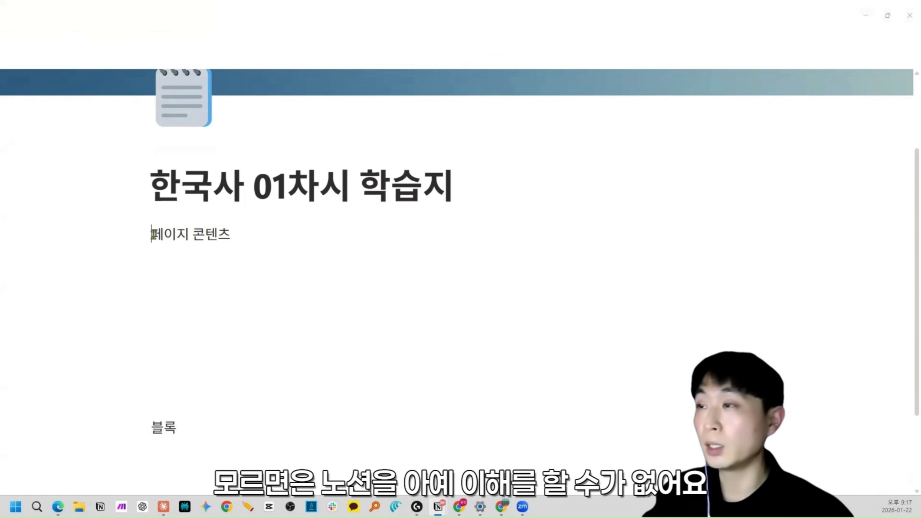
# Step: Replace all the content below the title with three separate lines reading 블록, 블록2 and 블록3
pyautogui.keyDown('shift'); pyautogui.click(190, 429); pyautogui.keyUp('shift')
pyautogui.press('BackSpace')
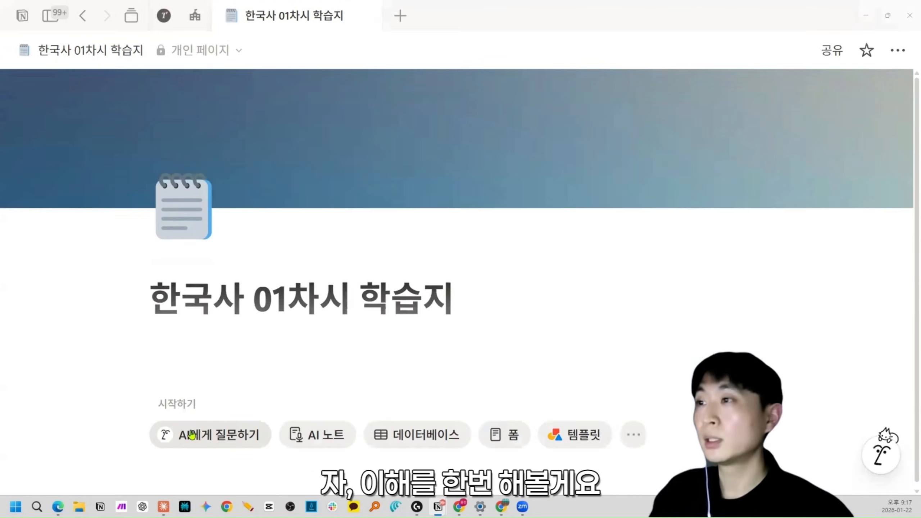
pyautogui.press('Return')
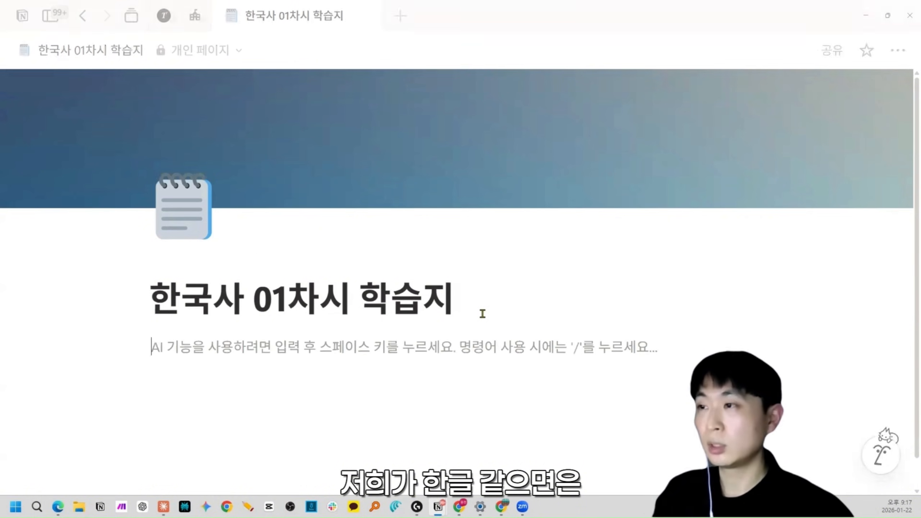
pyautogui.write('블록')
pyautogui.press('Return')
pyautogui.write('블록2')
pyautogui.press('Return')
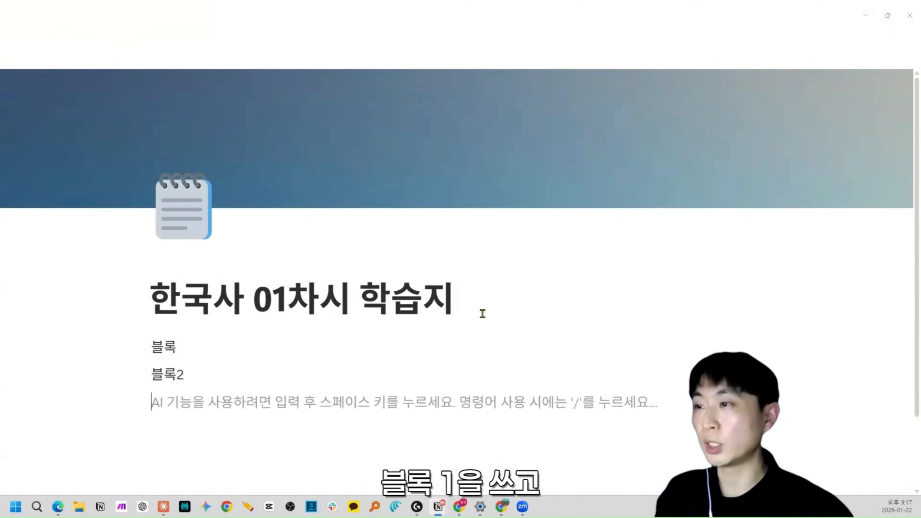
pyautogui.write('블록3')
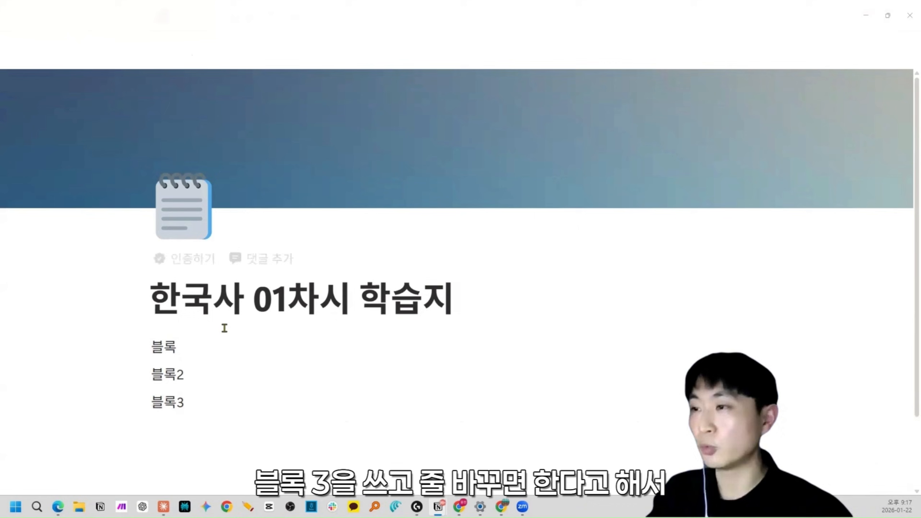
pyautogui.click(184, 350)
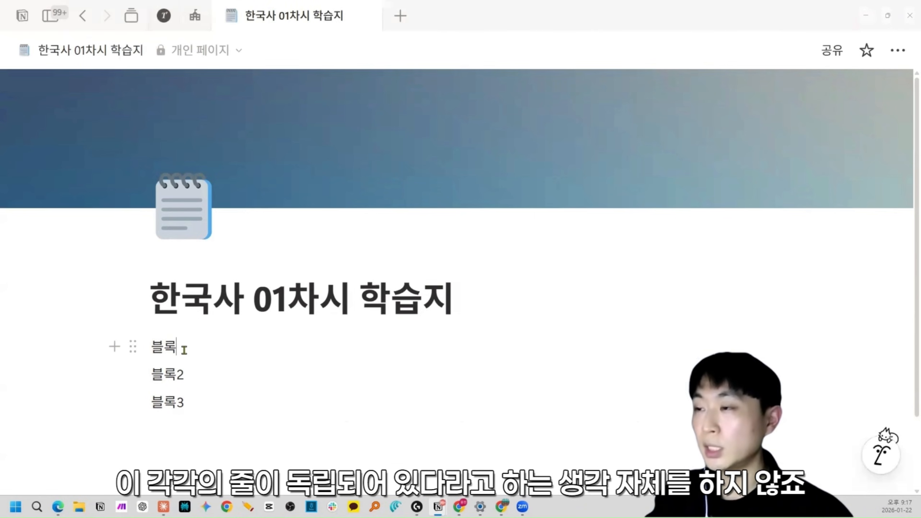
pyautogui.click(191, 375)
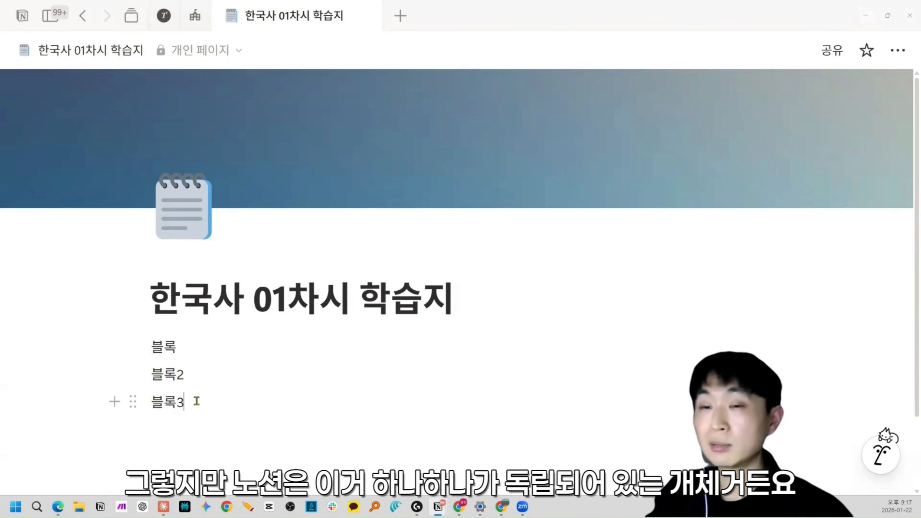
# Step: Complete the first block's text so that it reads 블록1
pyautogui.click(185, 350)
pyautogui.click(190, 370)
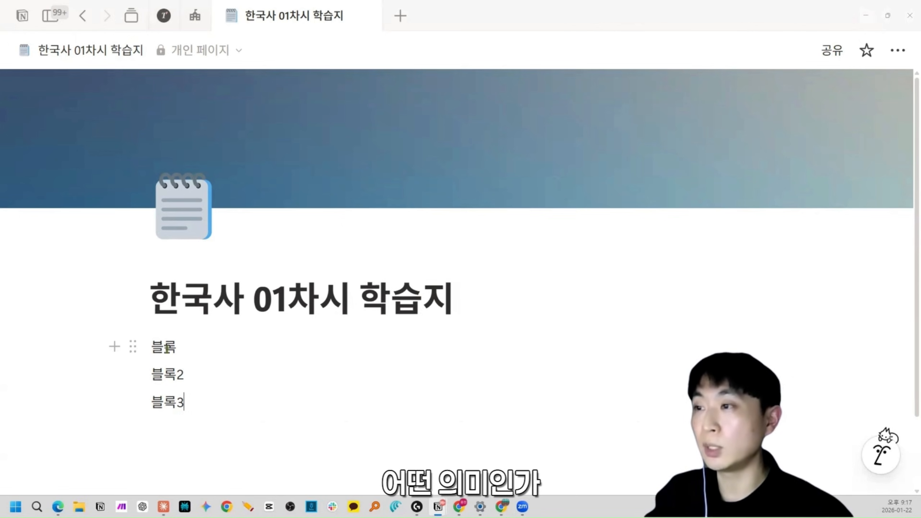
pyautogui.click(194, 348)
pyautogui.write('1')
pyautogui.click(199, 397)
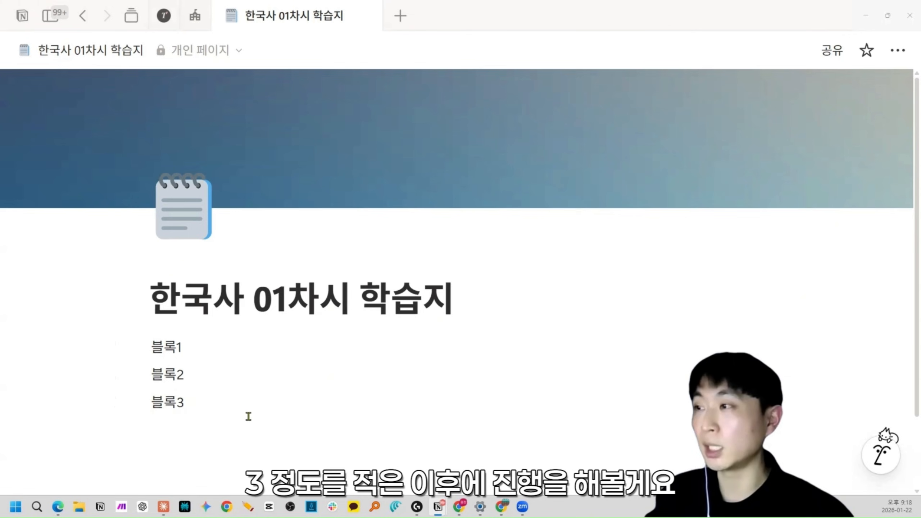
# Step: Retitle the page 노션 연습장
pyautogui.scroll(-1, 264, 379)
pyautogui.click(467, 247)
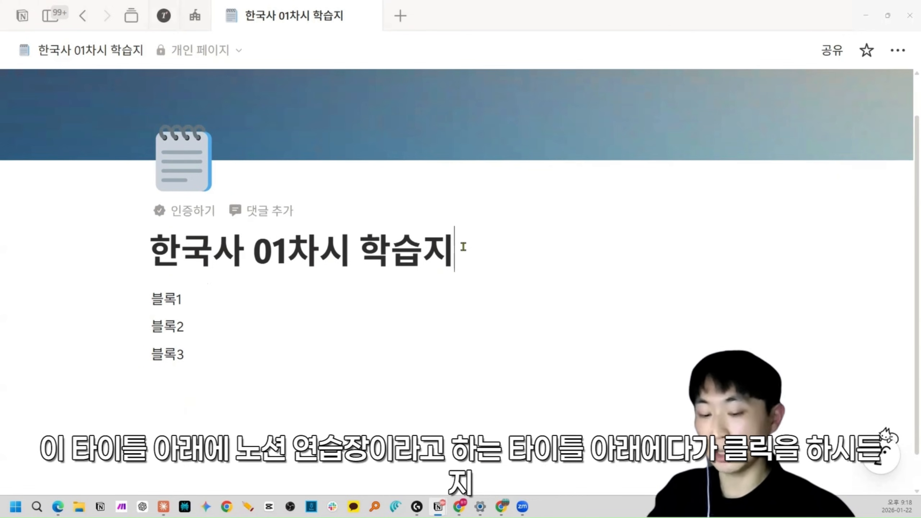
pyautogui.hotkey('ctrl', 'a')
pyautogui.write('노션 연습ㅈ')
pyautogui.write('ㅏㅇ')
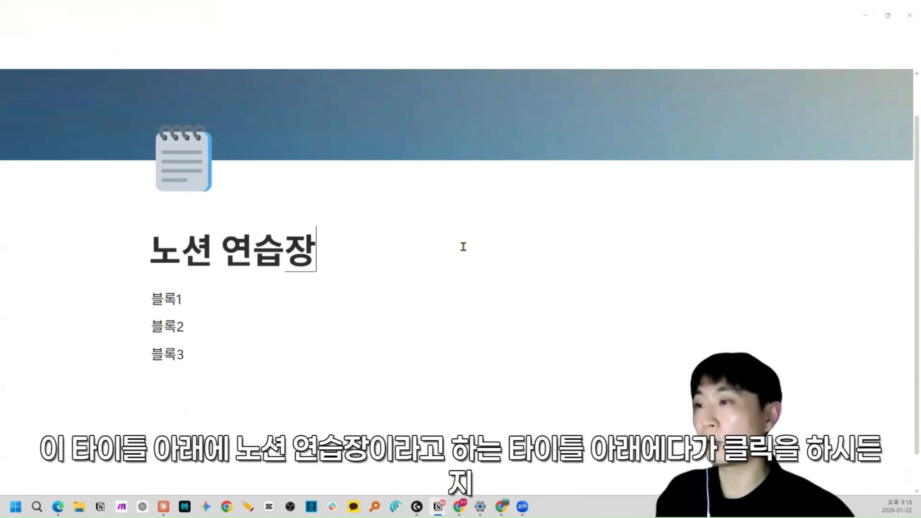
pyautogui.click(201, 377)
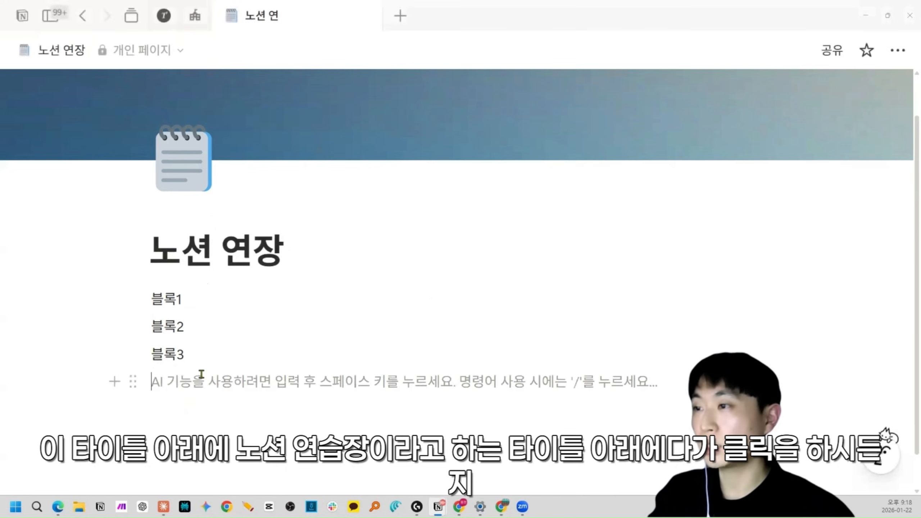
pyautogui.click(307, 257)
pyautogui.press('BackSpace')
pyautogui.write('ㅅㅡㅂㅈㅏㅇ')
# Step: Insert three new lines directly beneath the title reading 블록1, 블록2 and 블록3
pyautogui.press('Return')
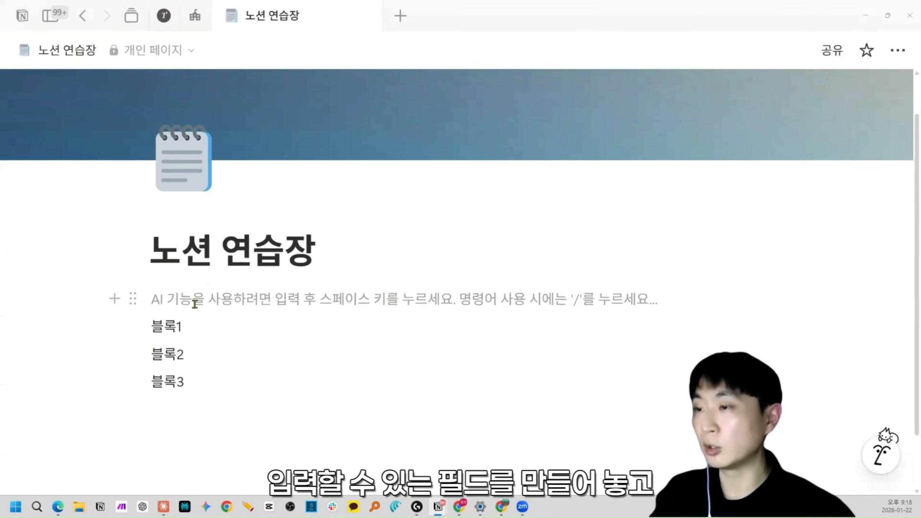
pyautogui.write('ㅂㅡㄹㄹㅗㄱ1')
pyautogui.press('Return')
pyautogui.write('ㅂㅡㄹㄹㅗㄱ2')
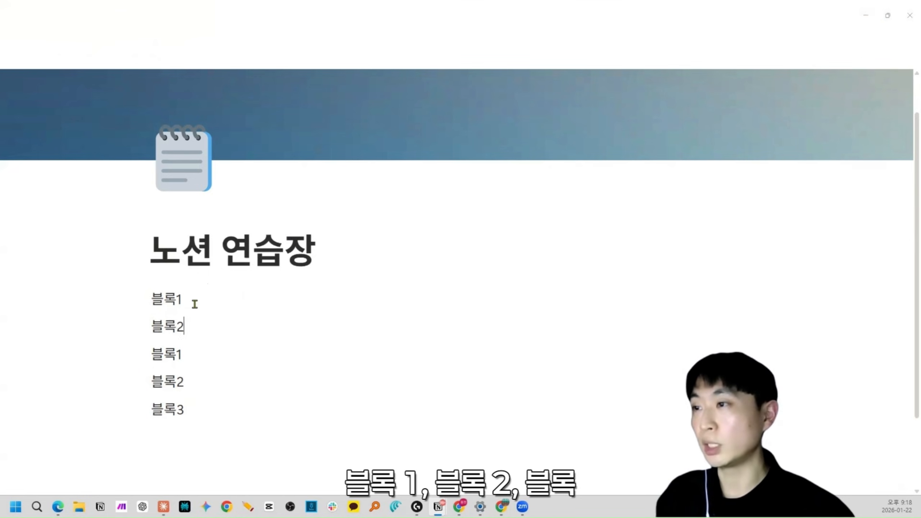
pyautogui.press('Return')
pyautogui.write('ㅂㅡㄹㄹㅗㄱ3')
# Step: Delete the three older duplicate lines below the newly written blocks
pyautogui.hotkey('shift', 'Down')
pyautogui.hotkey('shift', 'Down')
pyautogui.hotkey('shift', 'Down')
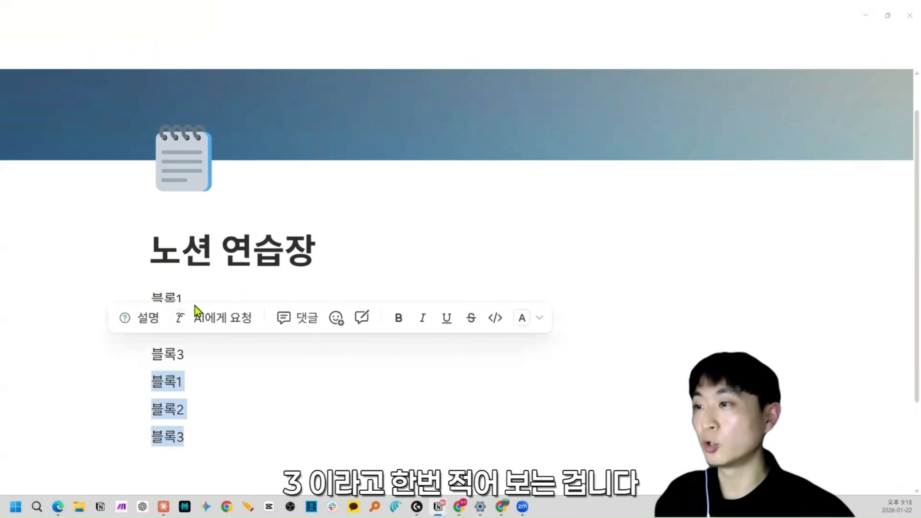
pyautogui.press('BackSpace')
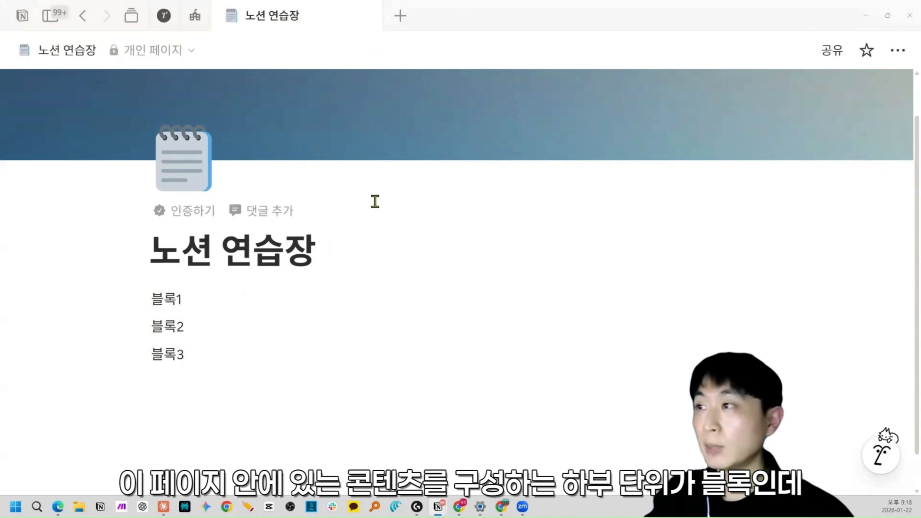
# Step: Rearrange the three blocks using their handles and return them to the order 블록1, 블록2, 블록3
pyautogui.scroll(-1, 381, 260)
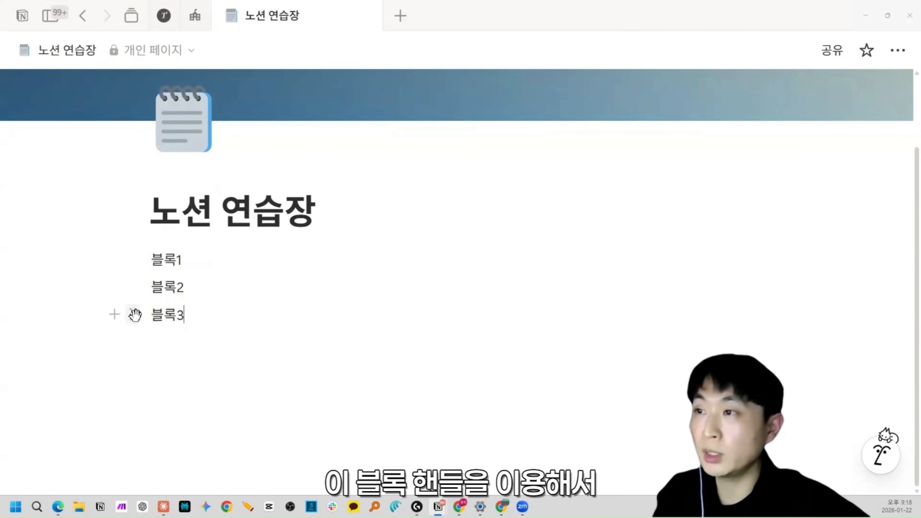
pyautogui.moveTo(134, 314); pyautogui.dragTo(134, 293)
pyautogui.click(181, 346)
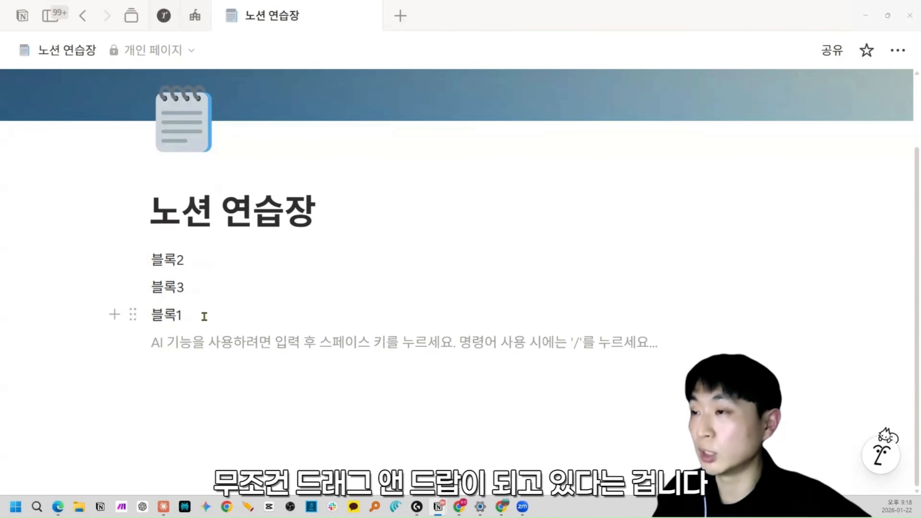
pyautogui.moveTo(133, 314)
pyautogui.mouseDown()
pyautogui.moveTo(133, 272)
pyautogui.moveTo(138, 320)
pyautogui.mouseUp()
pyautogui.click(71, 409)
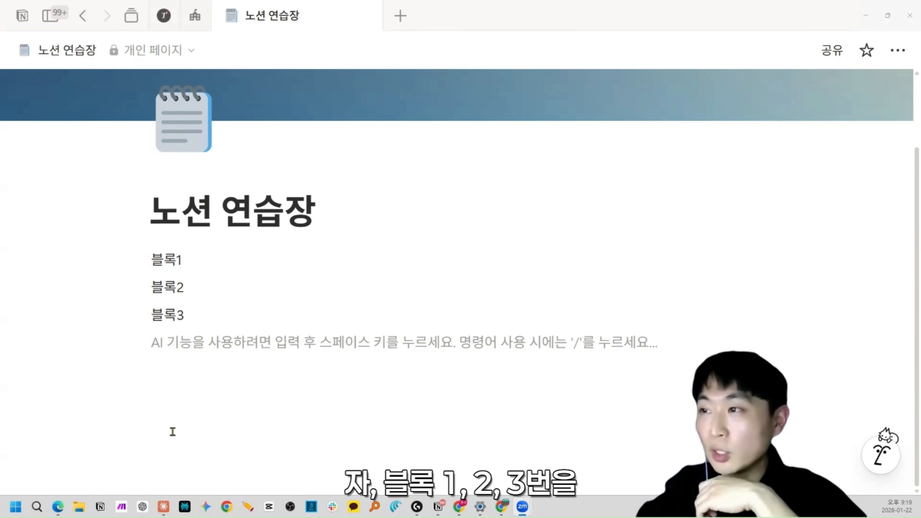
pyautogui.moveTo(132, 314)
pyautogui.mouseDown()
pyautogui.moveTo(132, 286)
pyautogui.moveTo(140, 325)
pyautogui.mouseUp()
pyautogui.moveTo(133, 264); pyautogui.dragTo(164, 279)
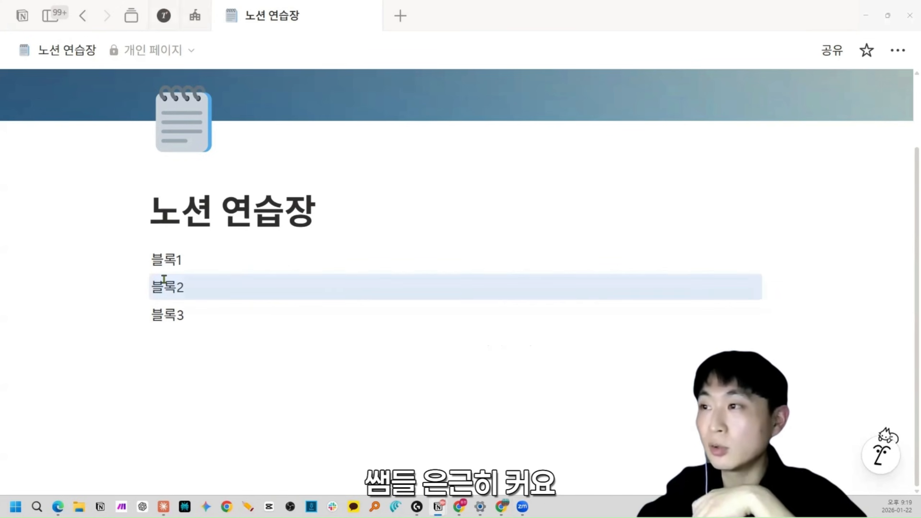
# Step: Cut the text 블록2 and paste it on its own line above 블록1
pyautogui.click(203, 282)
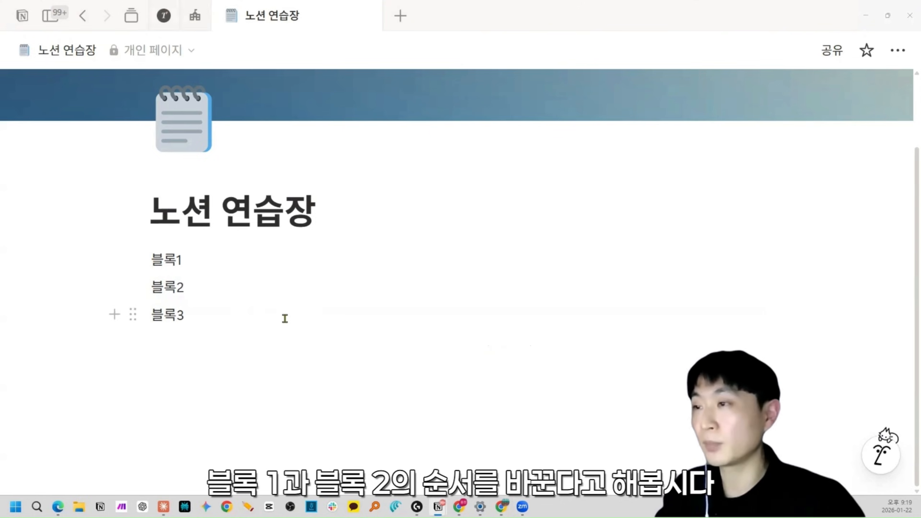
pyautogui.hotkey('shift', 'Home')
pyautogui.hotkey('ctrl', 'x')
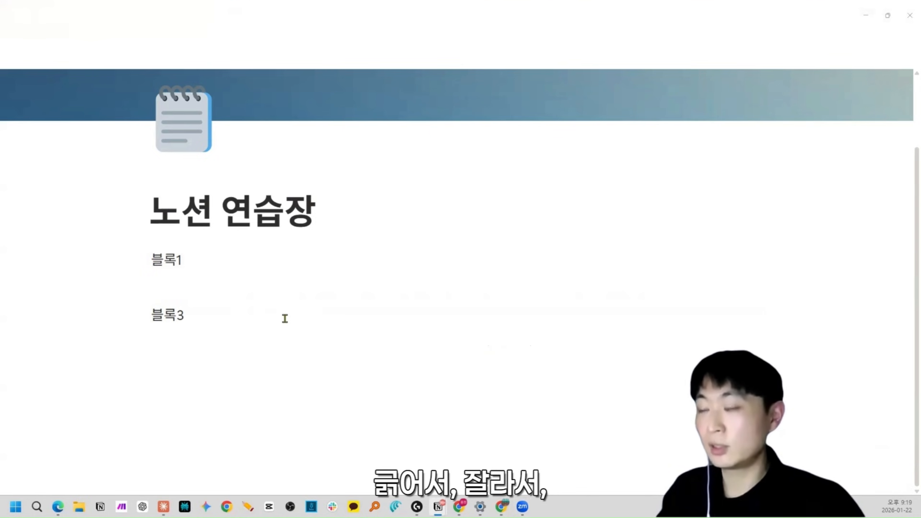
pyautogui.press('Up')
pyautogui.hotkey('ctrl', 'v')
pyautogui.press('Return')
# Step: Cut the text 블록3, remove the leftover empty lines and paste it on its own line above 블록2
pyautogui.press('Down')
pyautogui.press('Down')
pyautogui.press('Down')
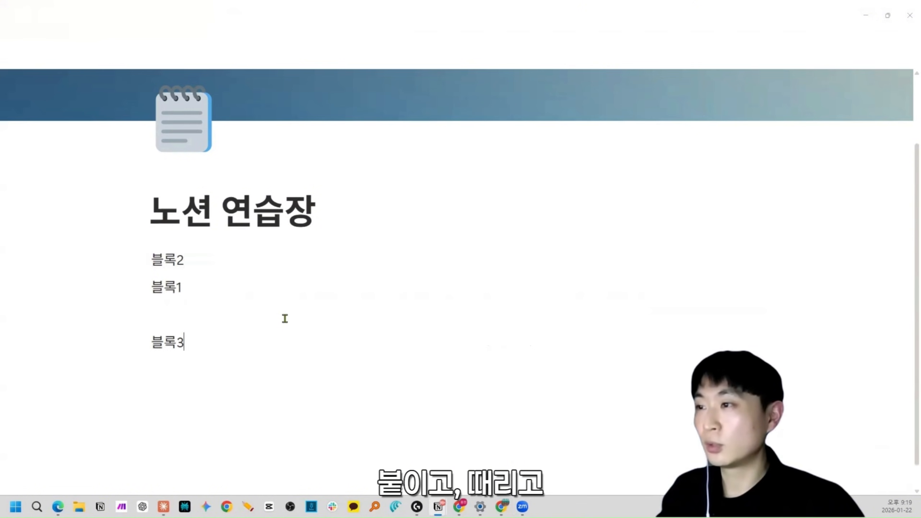
pyautogui.hotkey('shift', 'Home')
pyautogui.hotkey('ctrl', 'x')
pyautogui.press('BackSpace')
pyautogui.press('BackSpace')
pyautogui.press('Up')
pyautogui.press('Home')
pyautogui.hotkey('ctrl', 'v')
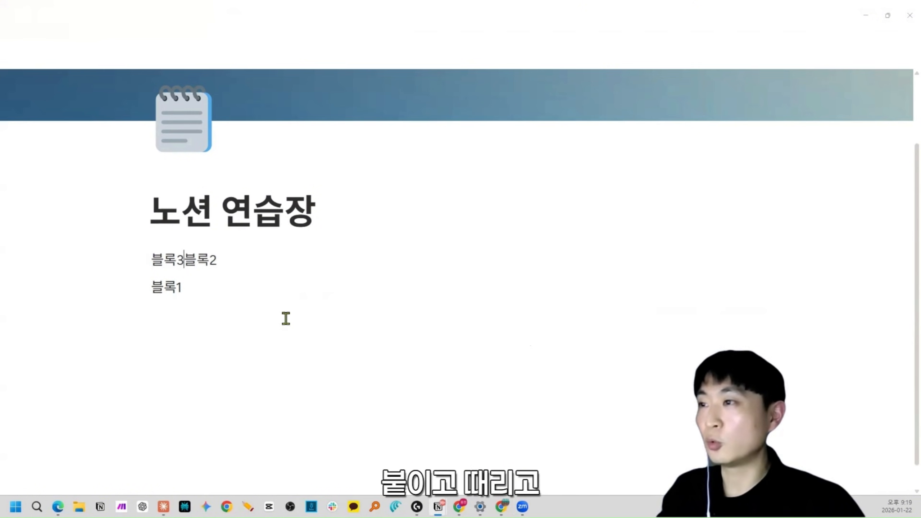
pyautogui.press('Return')
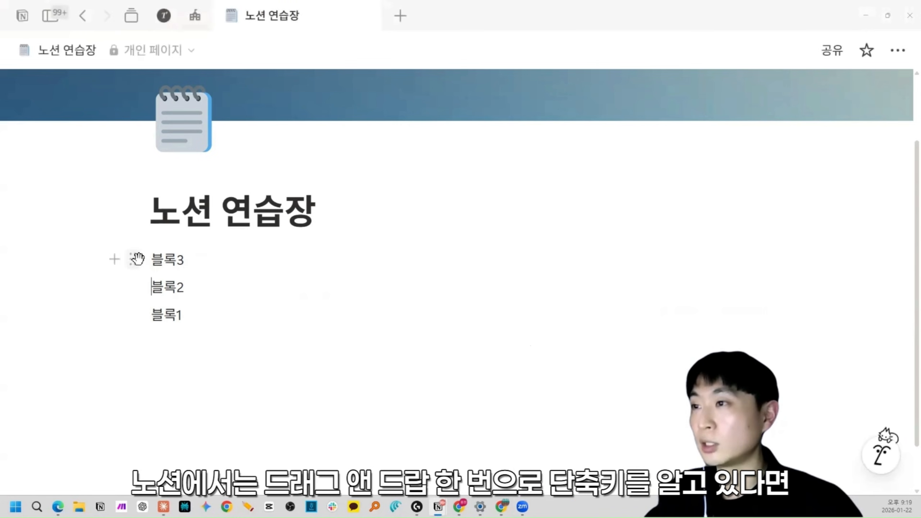
# Step: Move whole blocks up and down repeatedly, ending in the order 블록1, 블록2, 블록3
pyautogui.moveTo(133, 259); pyautogui.dragTo(136, 286)
pyautogui.click(238, 290)
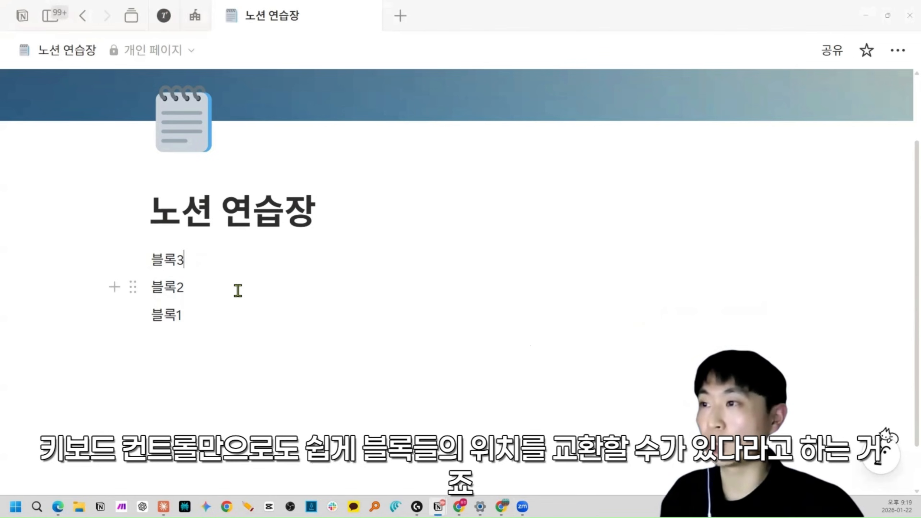
pyautogui.hotkey('ctrl', 'shift', 'Down')
pyautogui.hotkey('ctrl', 'shift', 'Down')
pyautogui.hotkey('ctrl', 'shift', 'Up')
pyautogui.hotkey('ctrl', 'shift', 'Up')
pyautogui.hotkey('ctrl', 'shift', 'Down')
pyautogui.hotkey('ctrl', 'shift', 'Down')
pyautogui.hotkey('ctrl', 'shift', 'Up')
pyautogui.hotkey('ctrl', 'shift', 'Up')
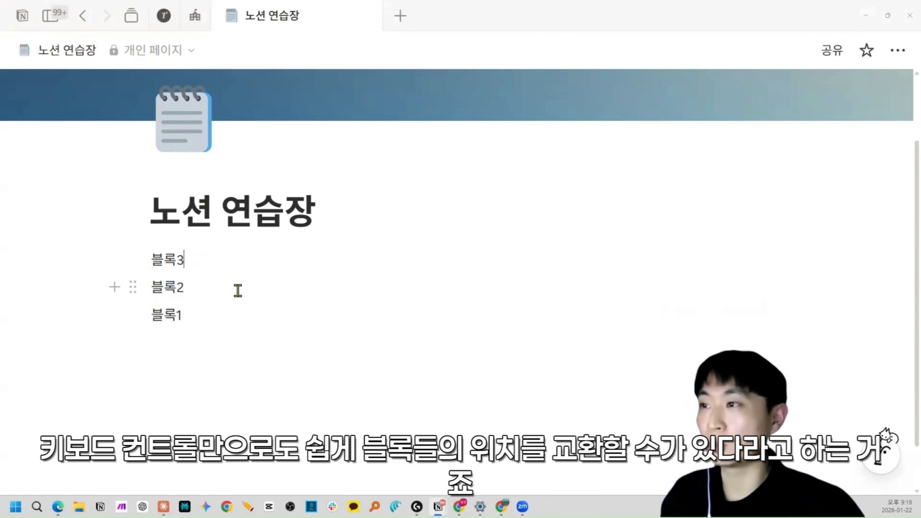
pyautogui.hotkey('ctrl', 'shift', 'Down')
pyautogui.hotkey('ctrl', 'shift', 'Down')
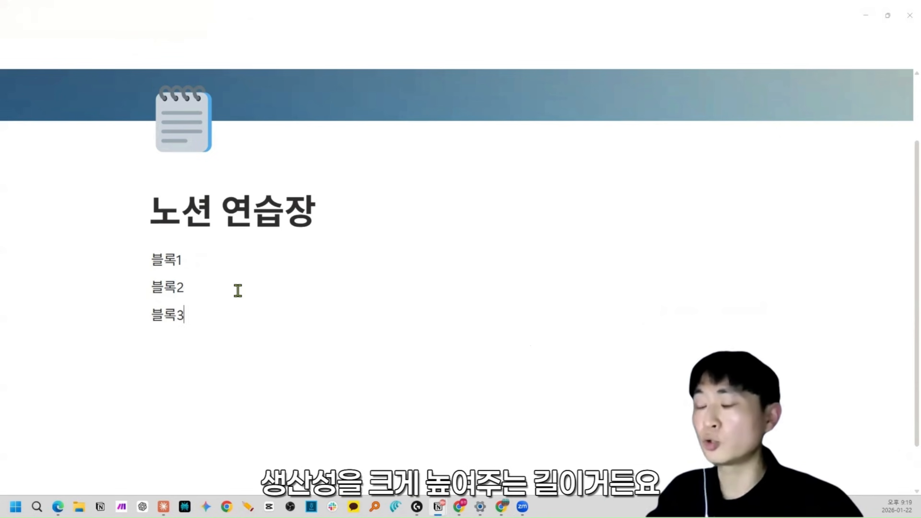
# Step: Add an empty line beneath 블록3, call up the slash command list there and clear it again
pyautogui.moveTo(182, 259)
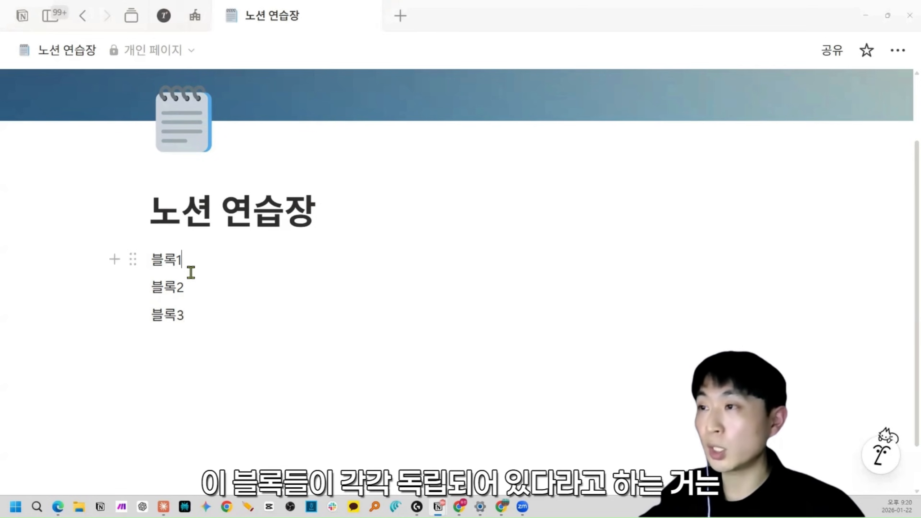
pyautogui.click(191, 286)
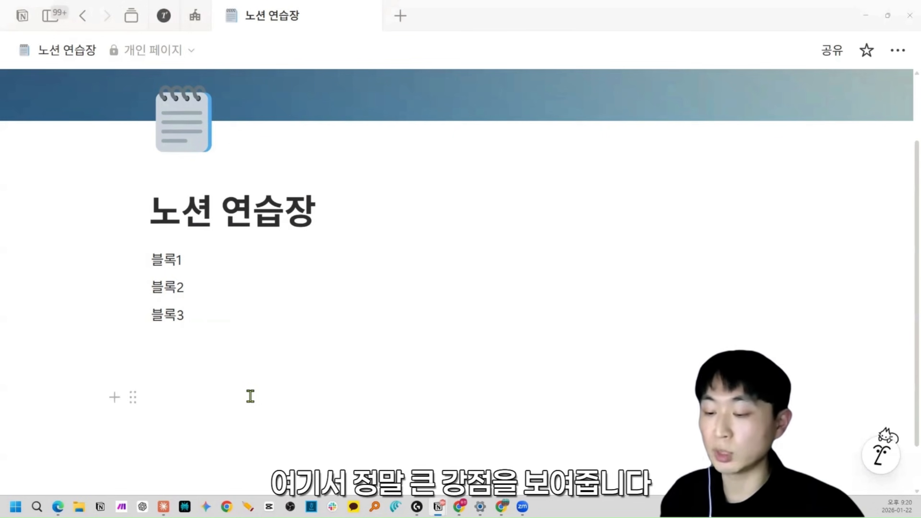
pyautogui.press('Return')
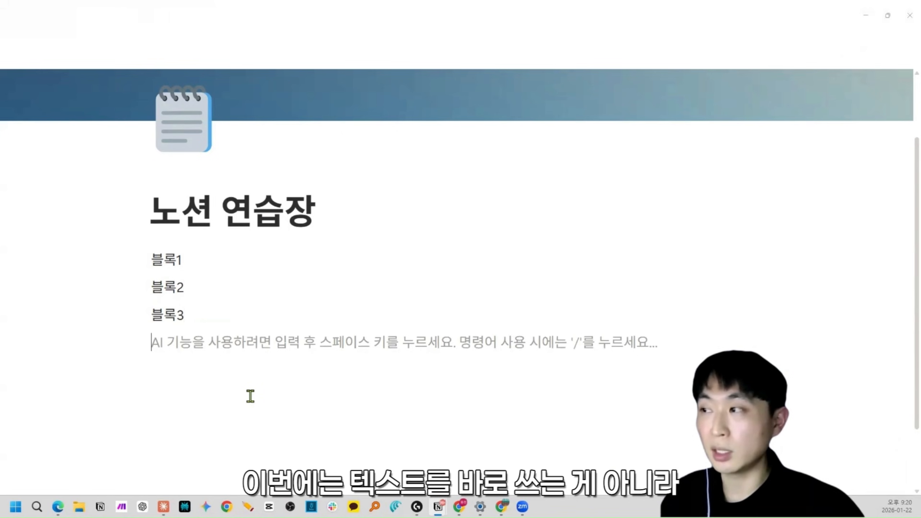
pyautogui.write('/')
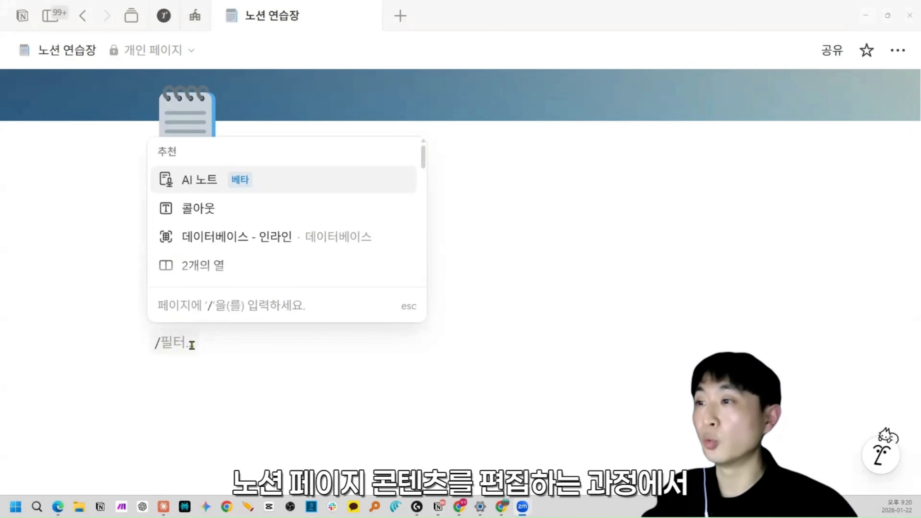
pyautogui.press('Escape')
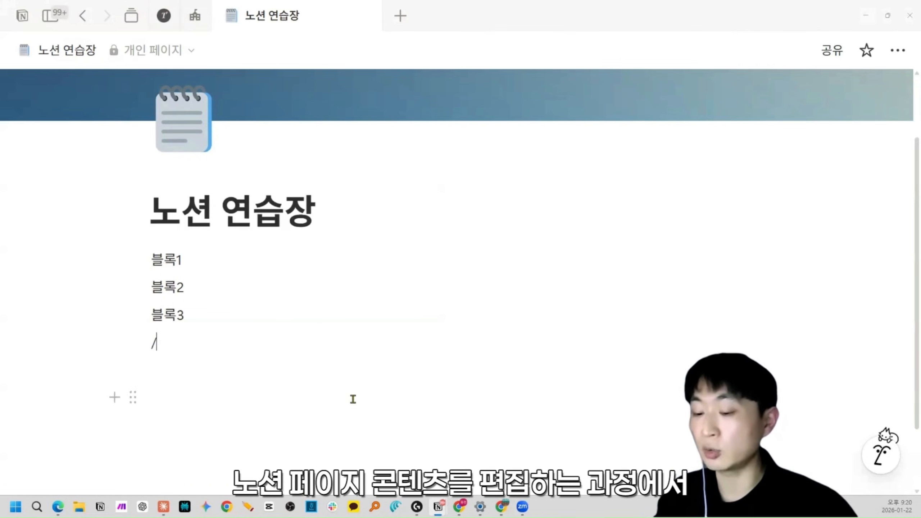
pyautogui.press('BackSpace')
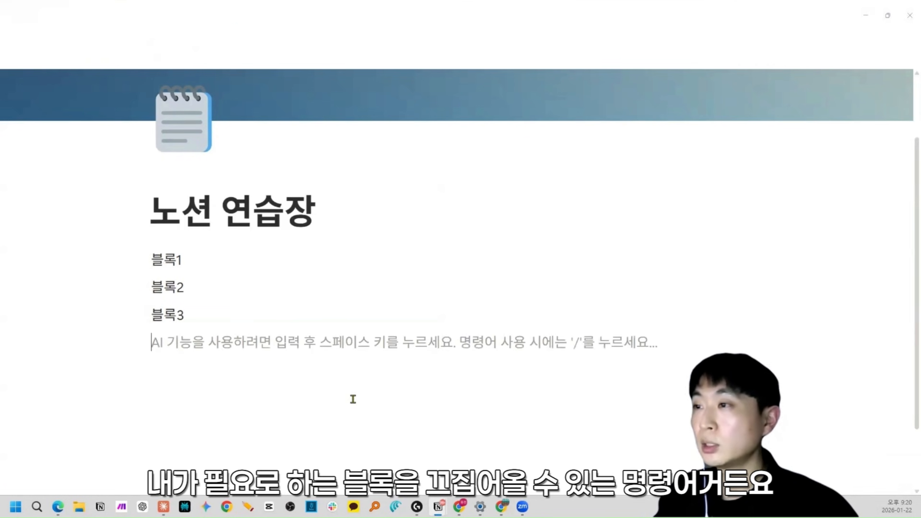
# Step: Browse the suggested block types on the empty line, dismiss the list and remove the slash
pyautogui.write('/')
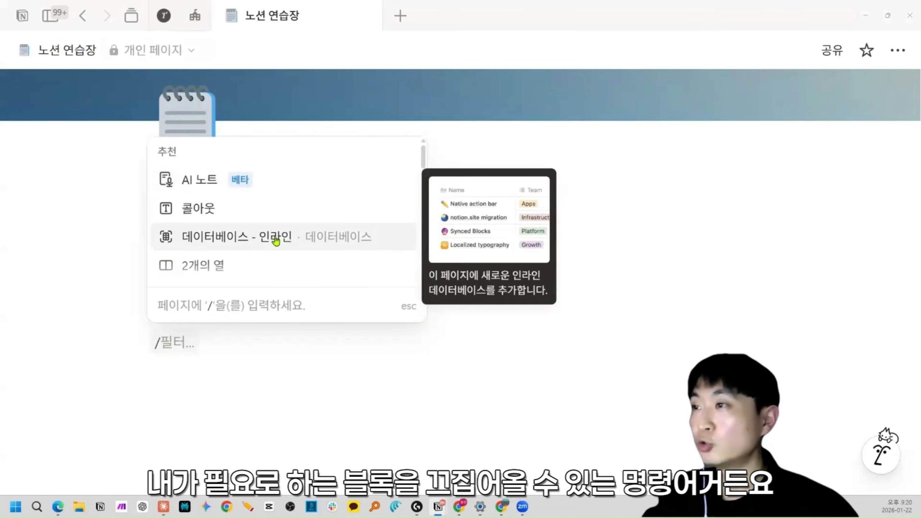
pyautogui.scroll(-1, 276, 242)
pyautogui.scroll(1, 271, 252)
pyautogui.click(232, 356)
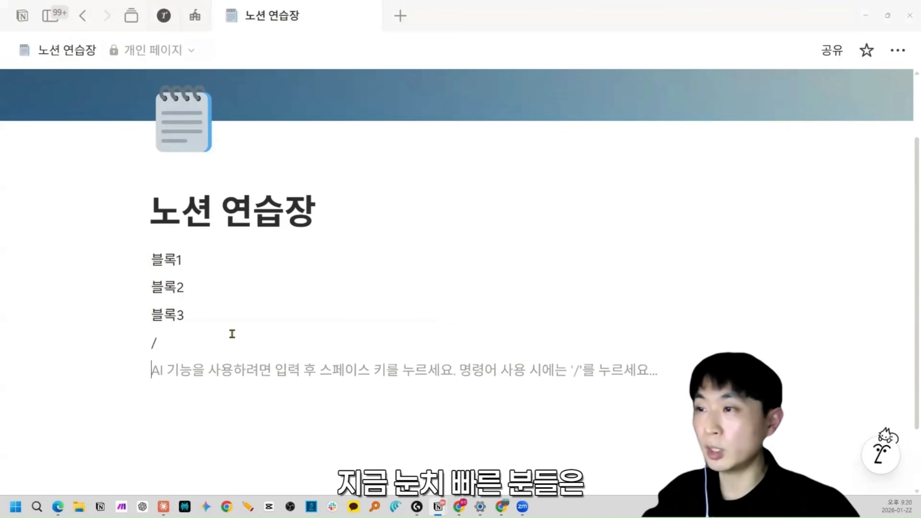
pyautogui.click(232, 334)
pyautogui.press('BackSpace')
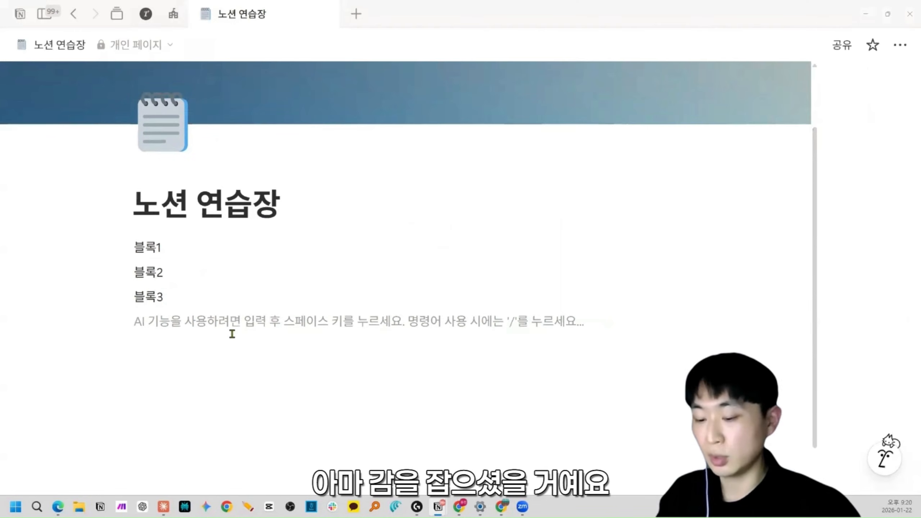
# Step: Insert a toggle list block (토글 목록) on the empty line below 블록3 with the slash command
pyautogui.write('/')
pyautogui.scroll(-3, 331, 177)
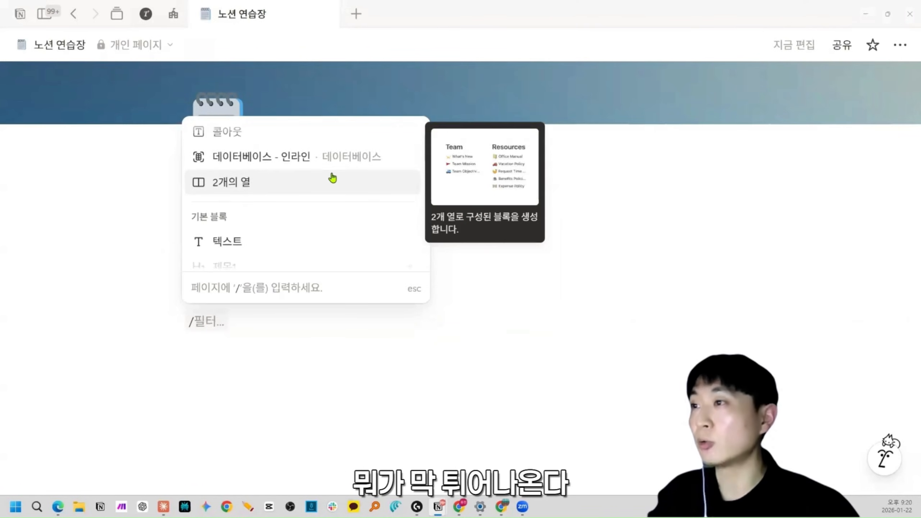
pyautogui.scroll(-4, 257, 195)
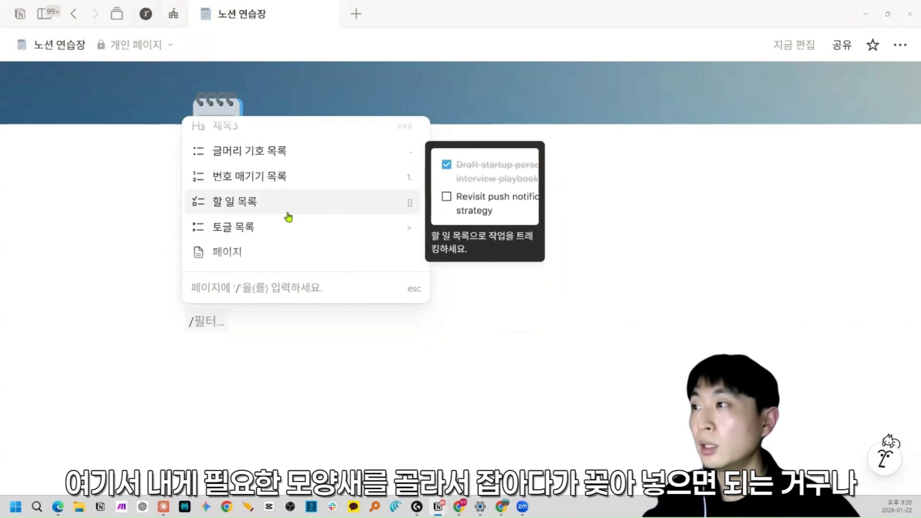
pyautogui.scroll(-2, 285, 238)
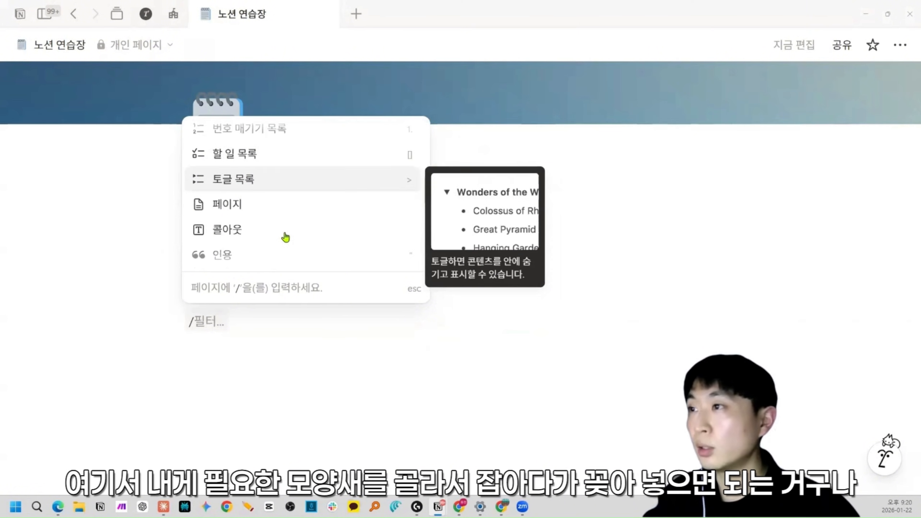
pyautogui.click(246, 182)
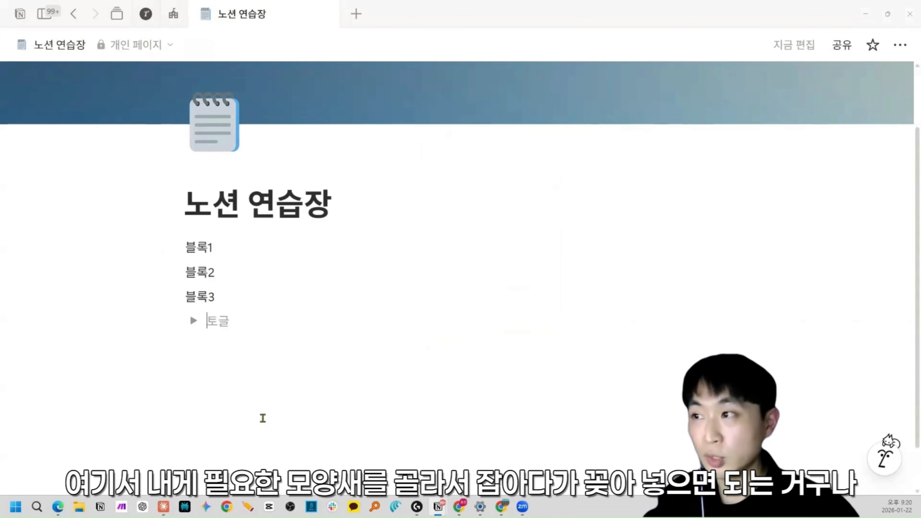
# Step: Expand and collapse the toggle below 블록3 several times and enter ㅇ as its title
pyautogui.click(193, 320)
pyautogui.click(193, 321)
pyautogui.click(194, 321)
pyautogui.write('ㅇ')
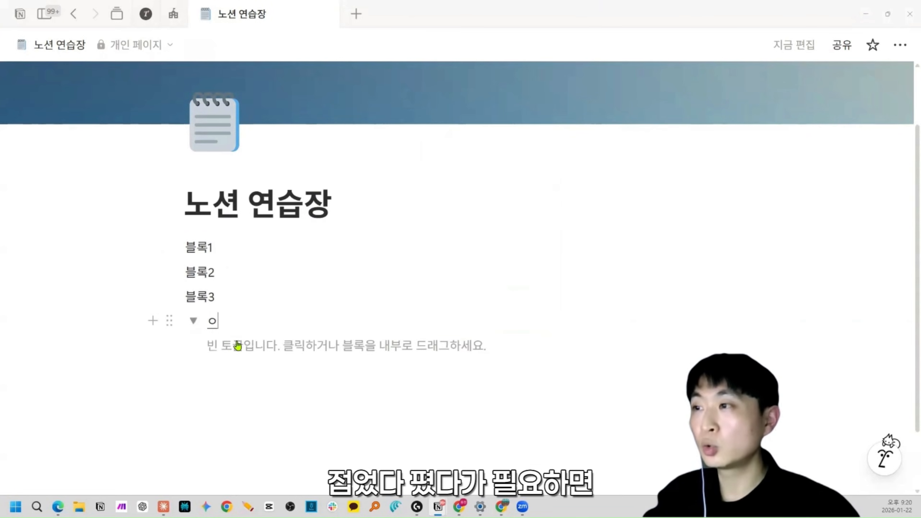
pyautogui.click(192, 321)
pyautogui.click(193, 321)
# Step: Insert a to-do list block (할 일 목록) on a new line below the toggle with the slash command
pyautogui.click(209, 341)
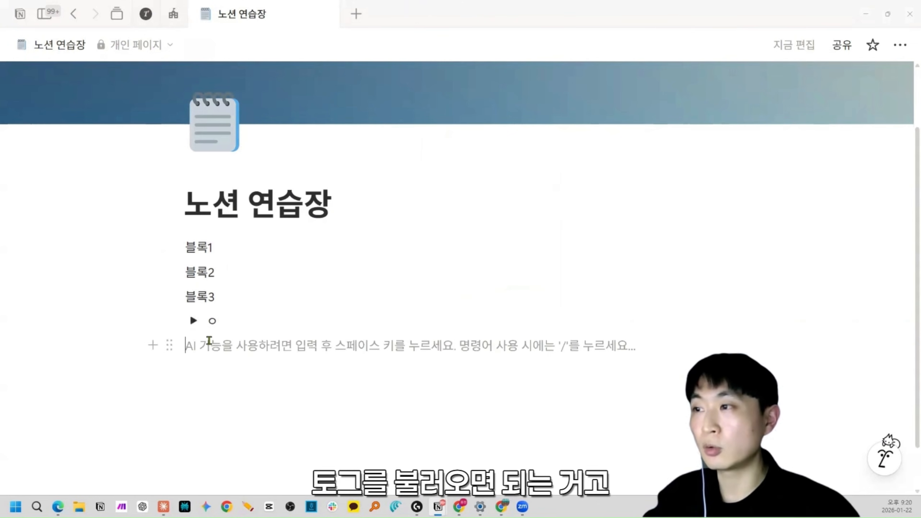
pyautogui.write('/')
pyautogui.scroll(-5, 259, 230)
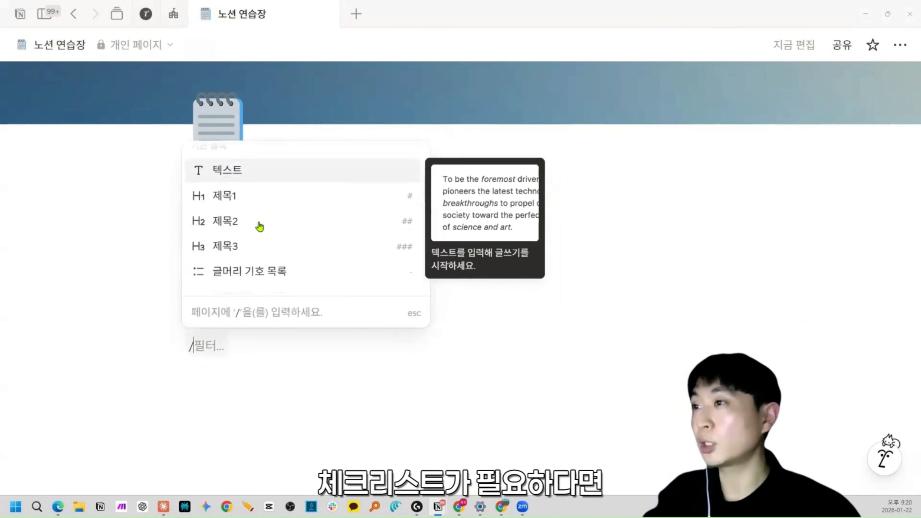
pyautogui.click(239, 274)
pyautogui.click(194, 344)
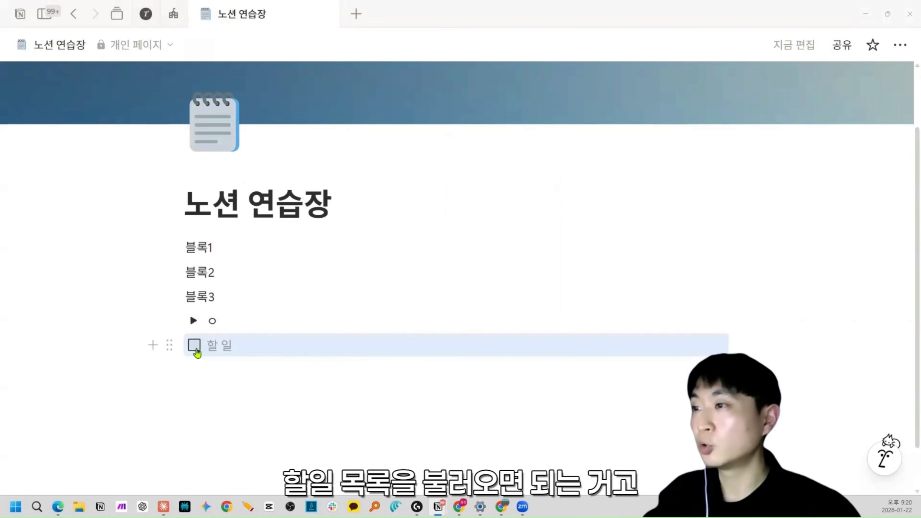
# Step: Insert a heading 1 block (제목1) below the to-do item with the slash command and enter 큰글씨! as its text
pyautogui.click(190, 368)
pyautogui.write('/')
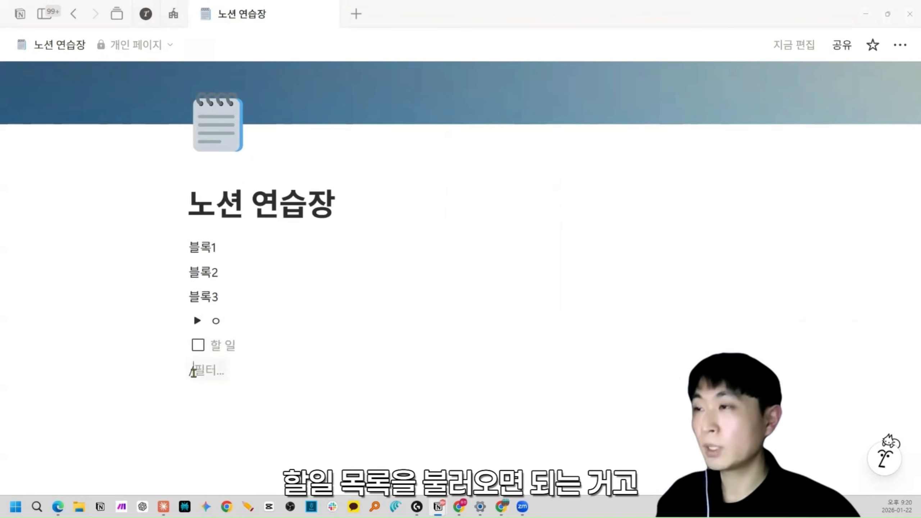
pyautogui.scroll(-5, 248, 298)
pyautogui.click(243, 222)
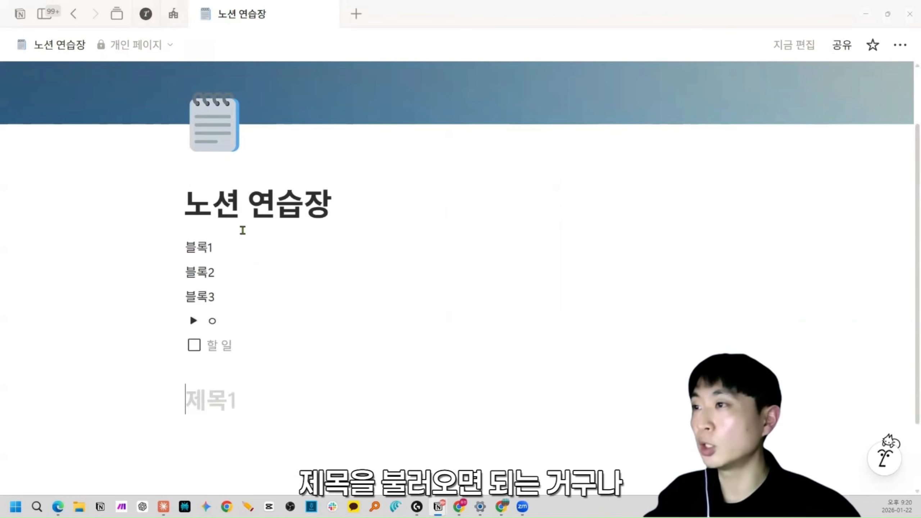
pyautogui.write('큰글씨!')
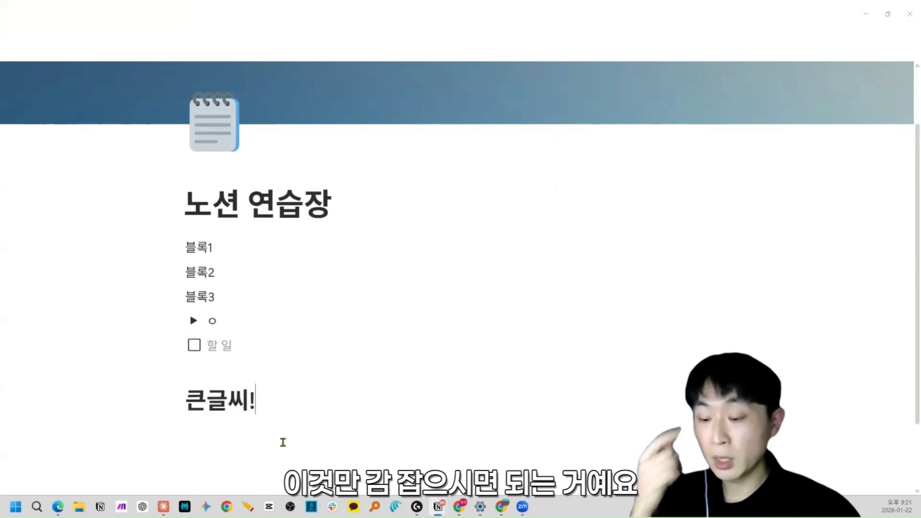
# Step: Look through the basic block types, from headings to lists, in the slash command list on a new line below 큰글씨!, and close the list
pyautogui.press('Return')
pyautogui.write('/')
pyautogui.scroll(-3, 293, 304)
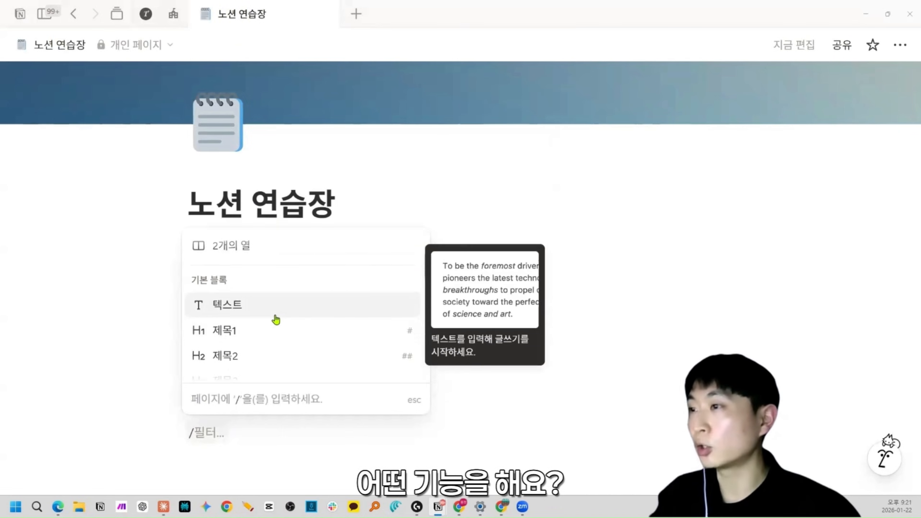
pyautogui.scroll(-1, 275, 319)
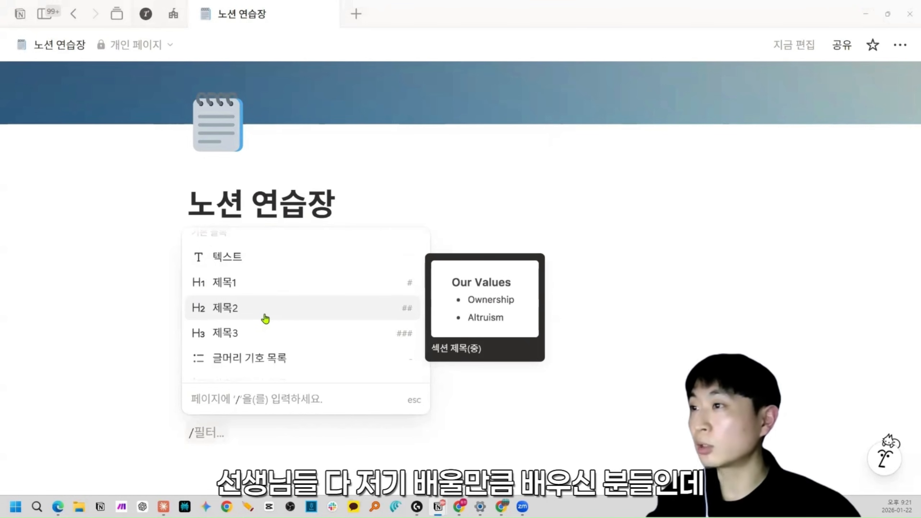
pyautogui.scroll(1, 307, 310)
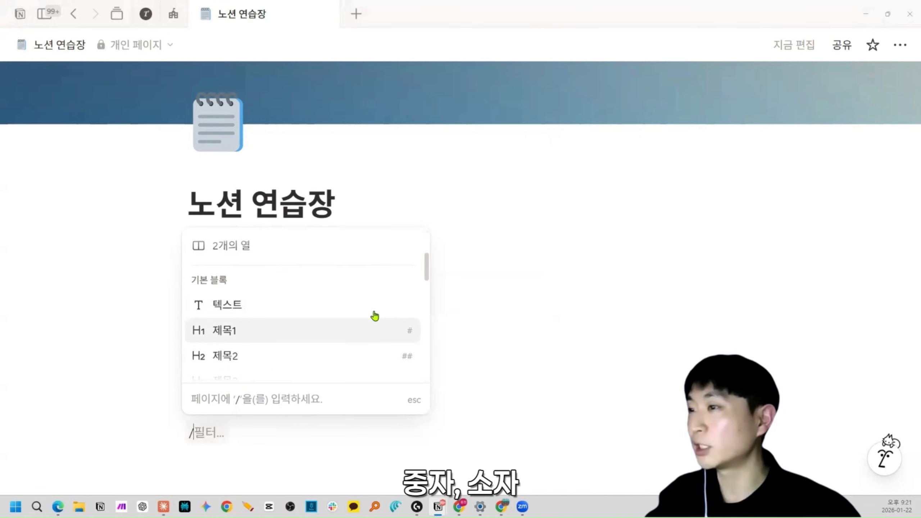
pyautogui.scroll(-1, 376, 314)
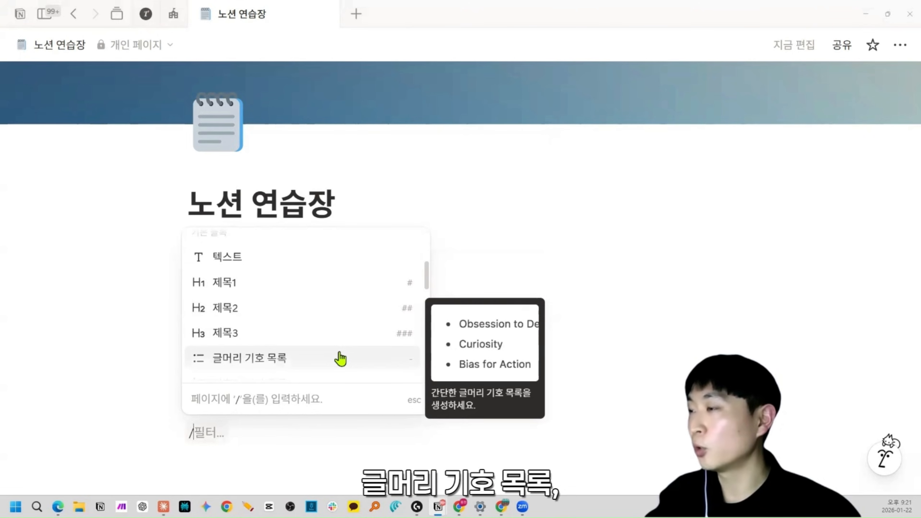
pyautogui.scroll(-1, 341, 346)
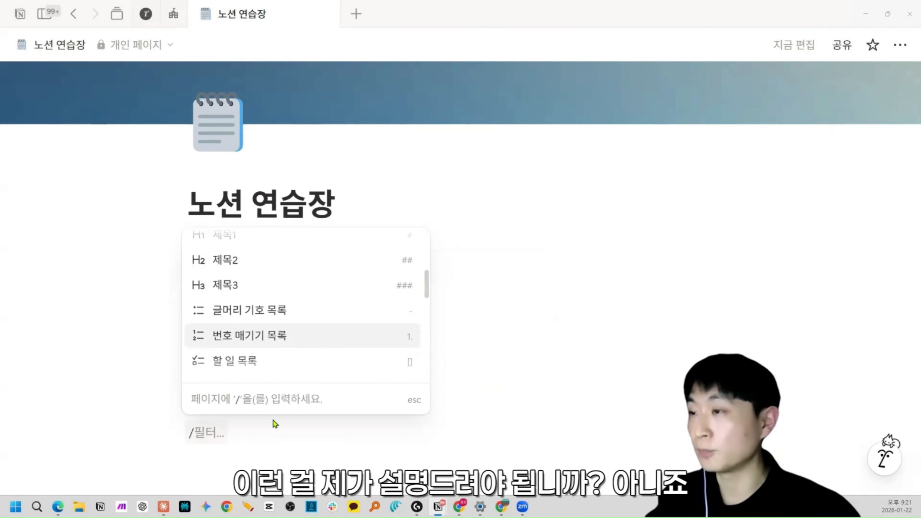
pyautogui.click(263, 428)
# Step: Delete all the blocks under the page title and write 블록!!! 독립 단위!! as the first line
pyautogui.moveTo(140, 256); pyautogui.dragTo(281, 427)
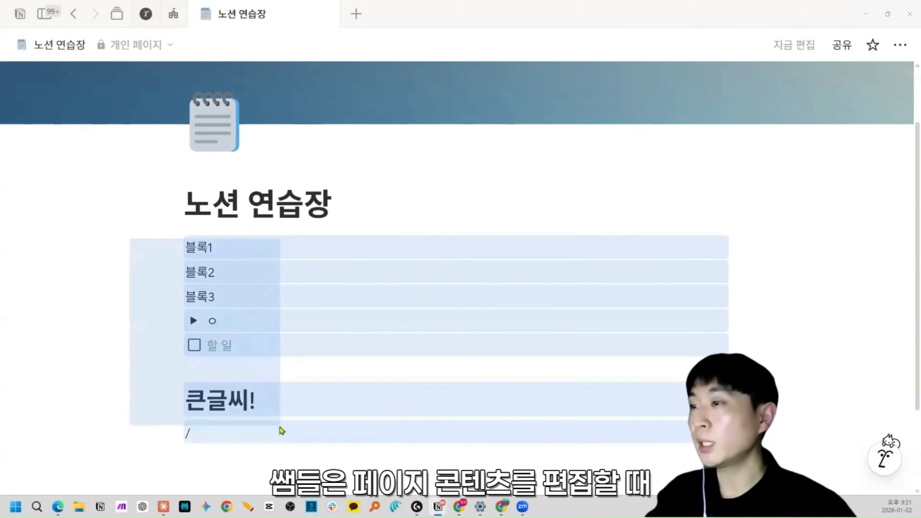
pyautogui.press('BackSpace')
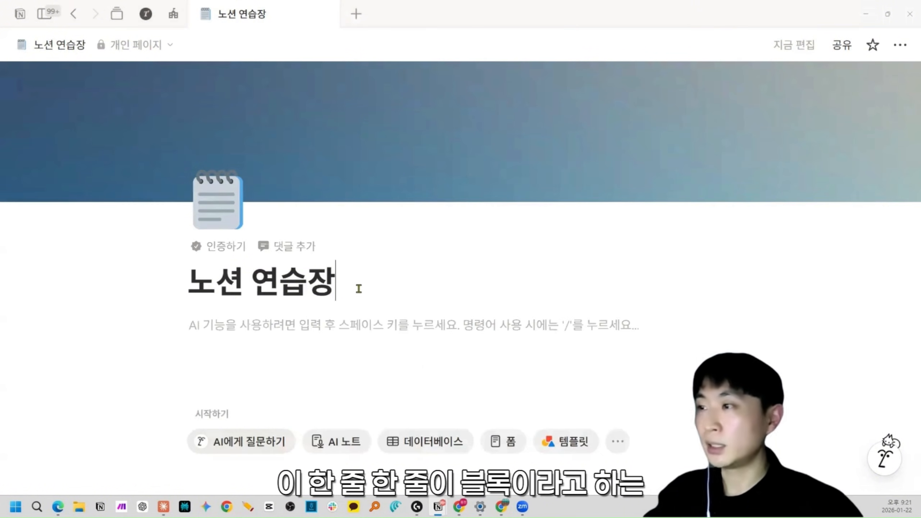
pyautogui.write('블ㄹㅗㄱ!!')
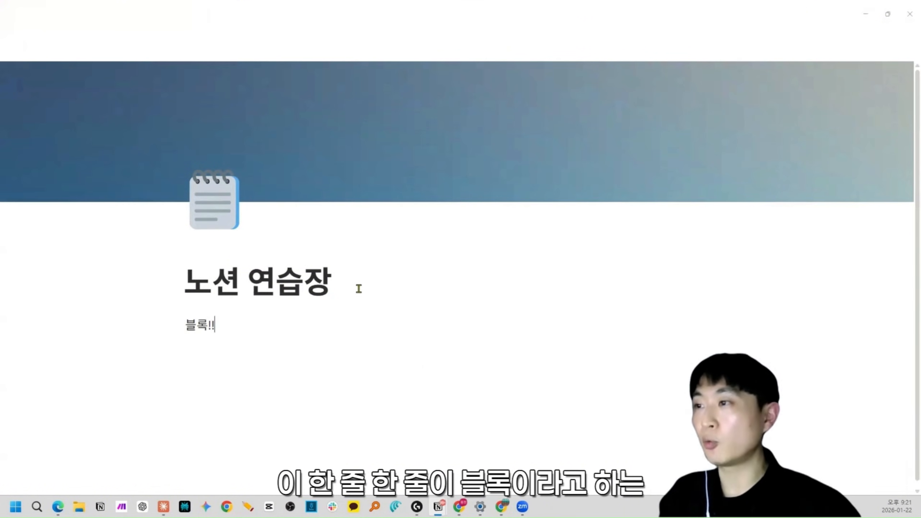
pyautogui.write('! 독립 단위!!')
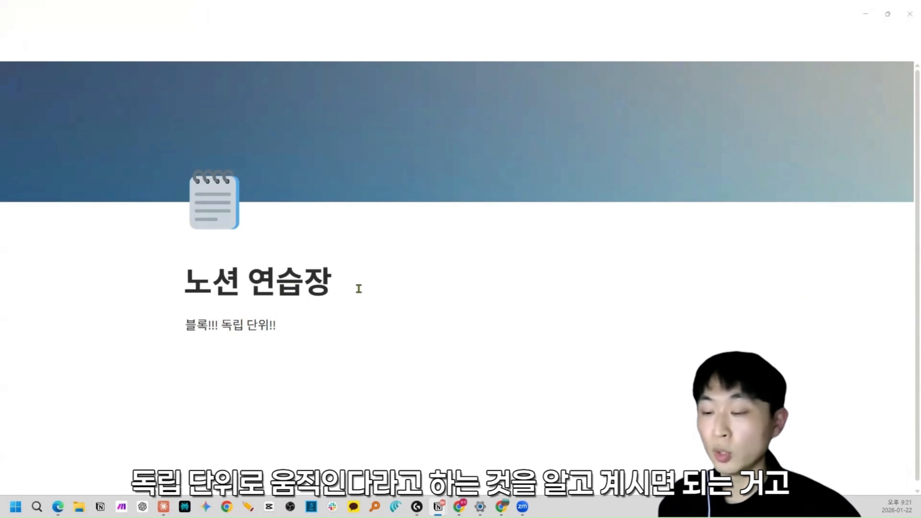
# Step: Browse the slash command list on a new line below 블록!!! 독립 단위!! and insert an empty callout block (콜아웃) there
pyautogui.press('Return')
pyautogui.write('/')
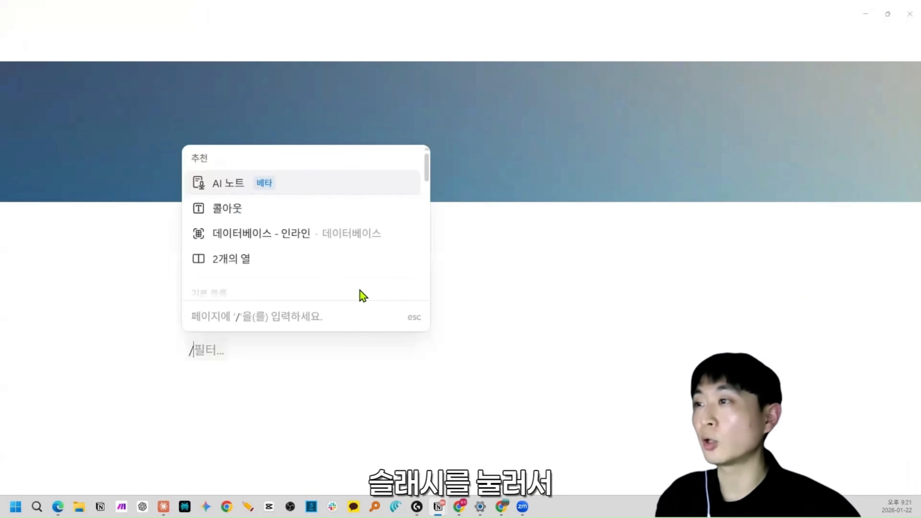
pyautogui.scroll(-3, 315, 207)
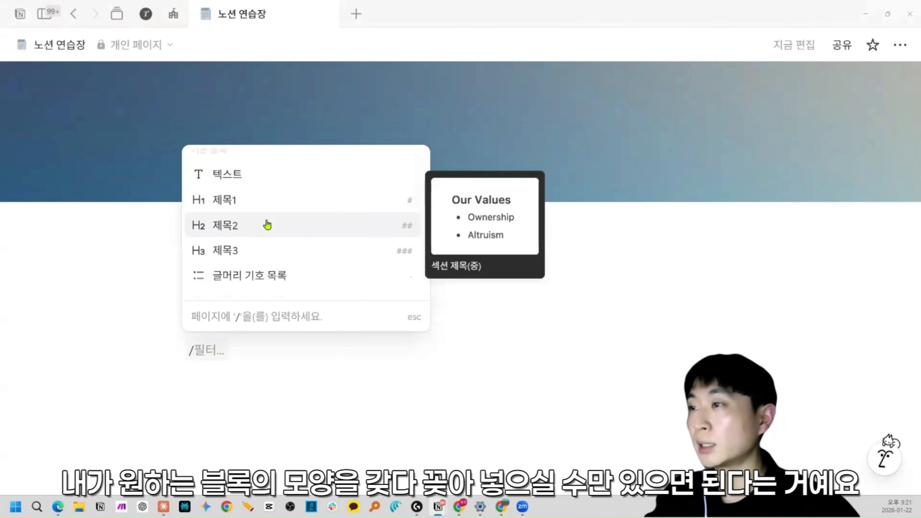
pyautogui.scroll(-2, 276, 254)
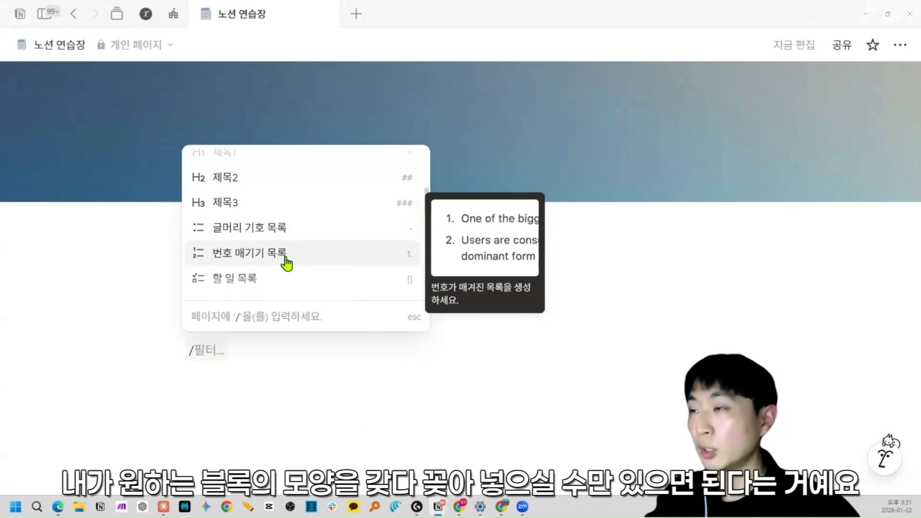
pyautogui.scroll(2, 290, 250)
pyautogui.scroll(2, 274, 201)
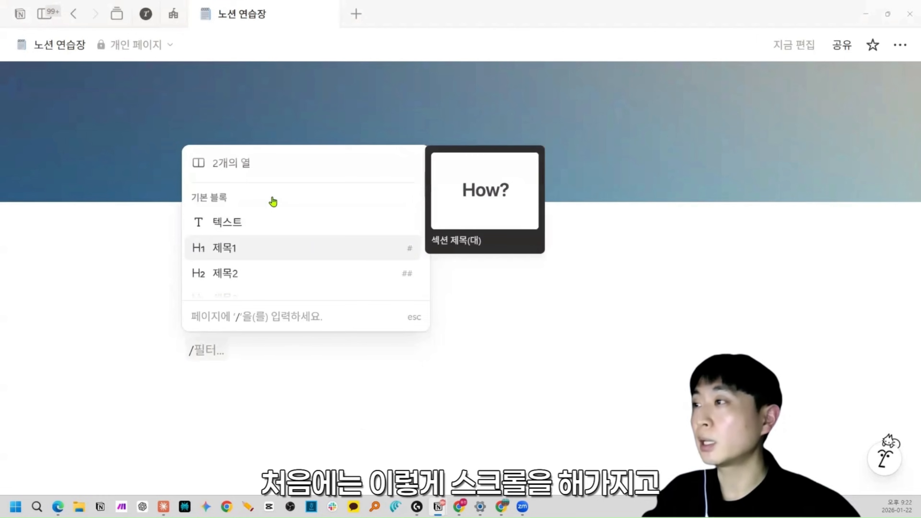
pyautogui.scroll(-4, 299, 197)
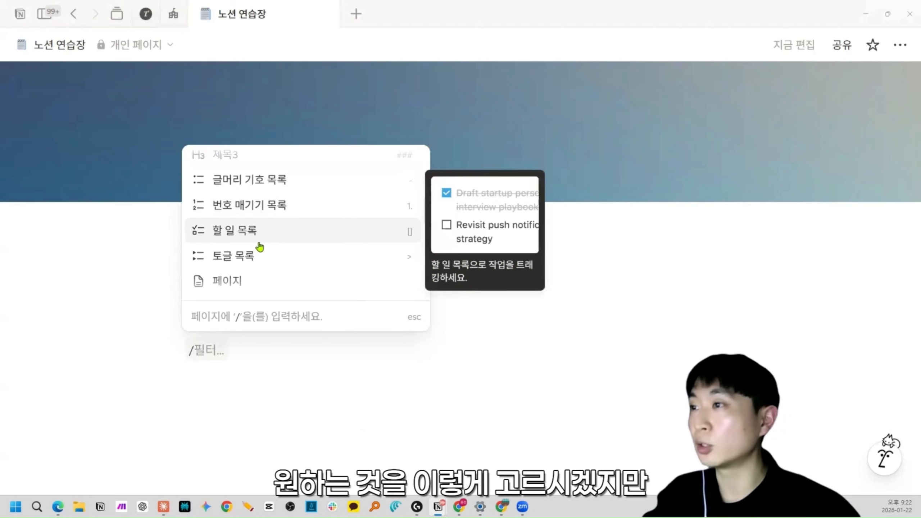
pyautogui.scroll(-2, 259, 247)
pyautogui.press('BackSpace')
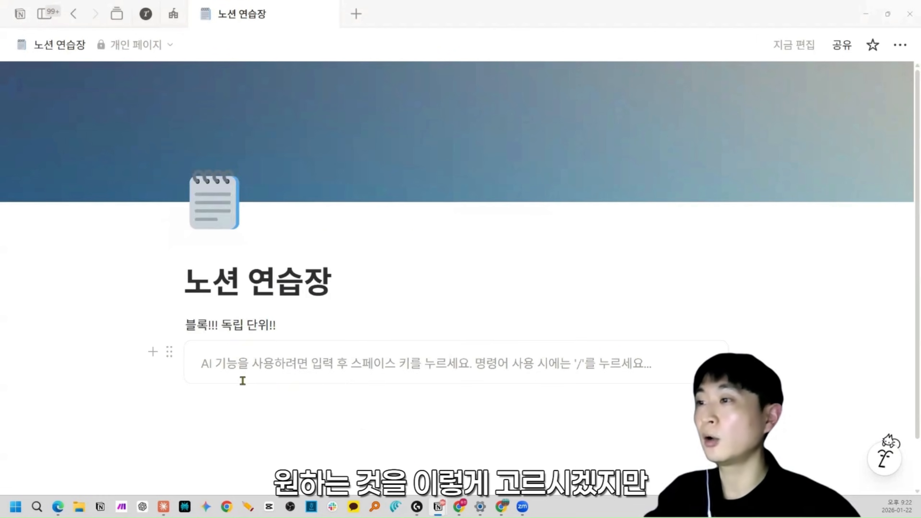
# Step: Browse the basic block types in the slash command list on a new line below the callout, dismiss the list and remove the slash
pyautogui.click(228, 411)
pyautogui.write('/')
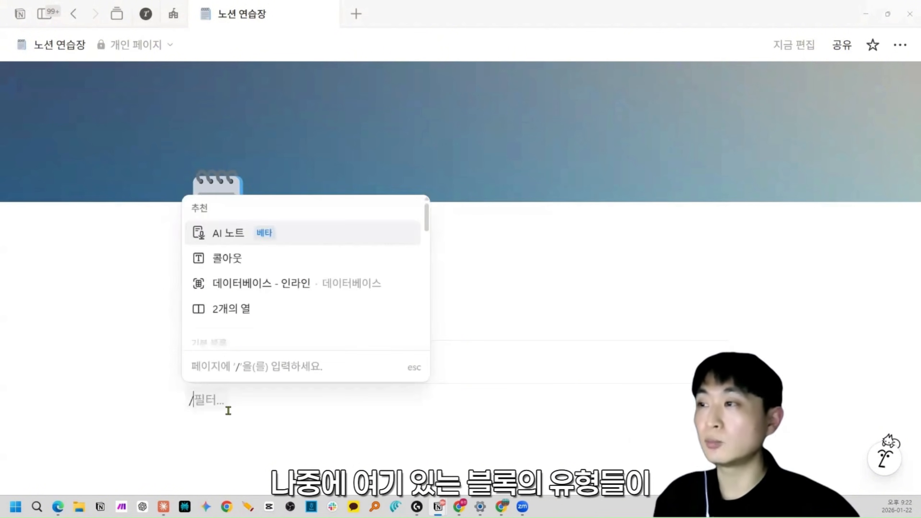
pyautogui.scroll(-3, 272, 266)
pyautogui.scroll(-3, 265, 276)
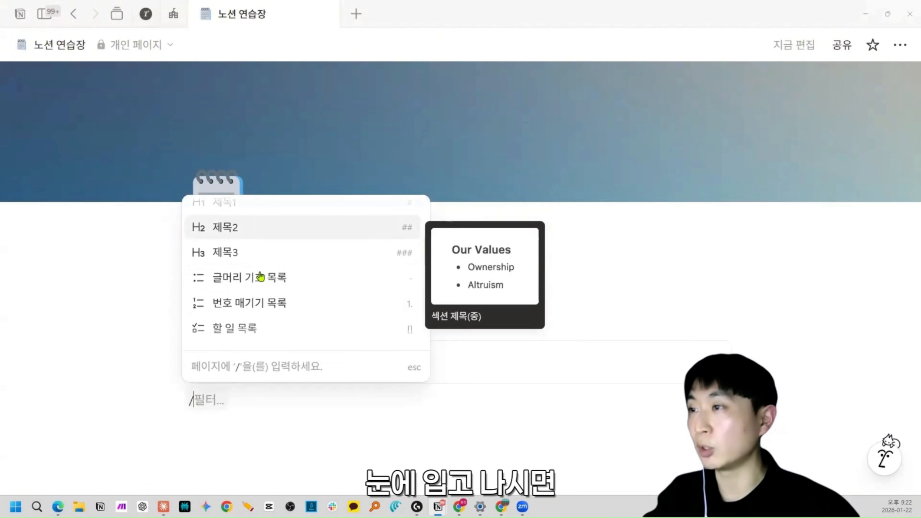
pyautogui.press('Escape')
pyautogui.press('BackSpace')
# Step: Stack empty heading 1 (제목1), to-do list (할 일 목록) and toggle list (토글 목록) blocks below the callout by filtering the slash commands by name
pyautogui.write('/')
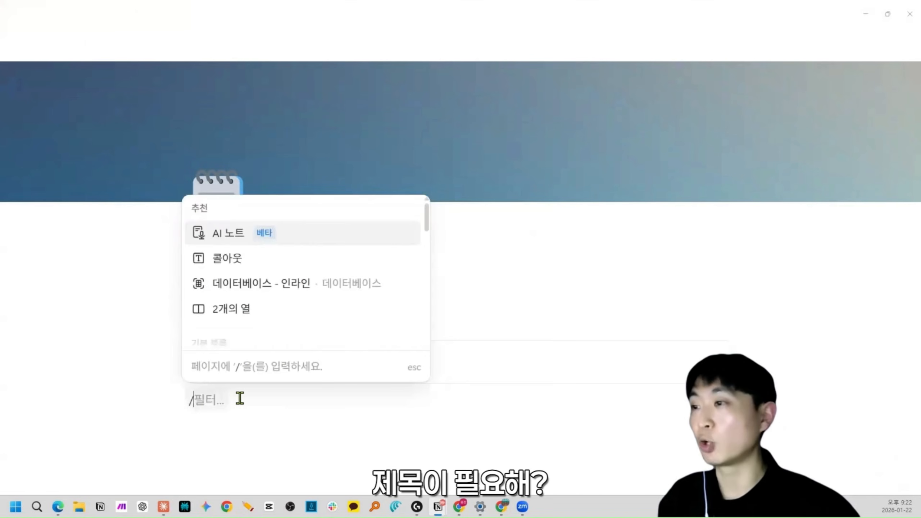
pyautogui.write('제모')
pyautogui.press('Return')
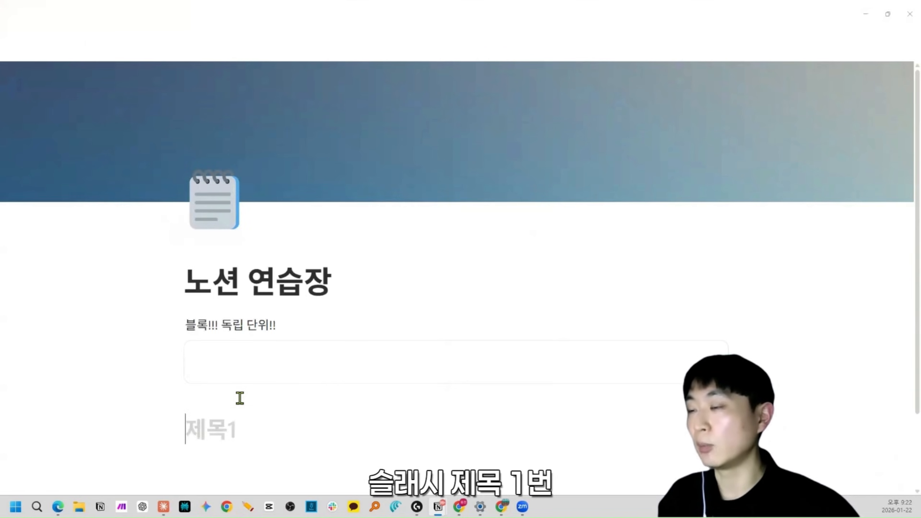
pyautogui.write('/할')
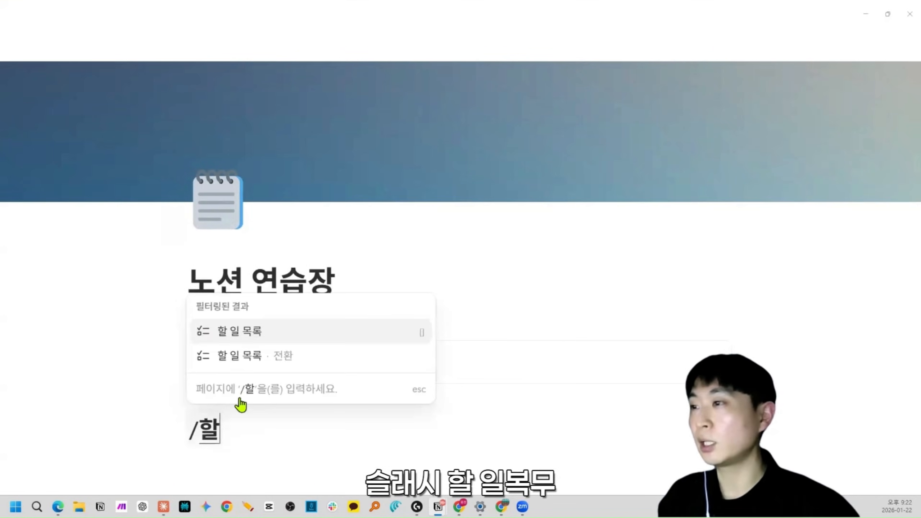
pyautogui.press('Return')
pyautogui.write('/토글')
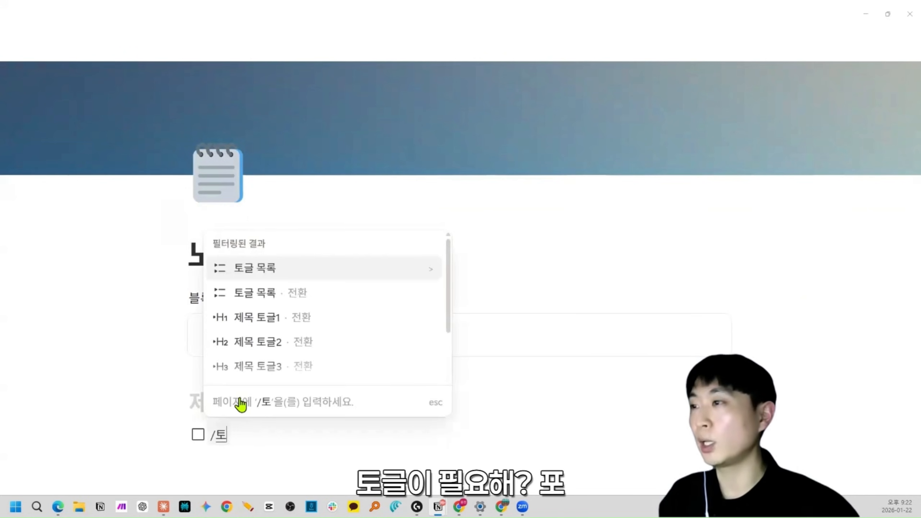
pyautogui.press('Return')
# Step: Insert a quote block (인용) below the toggle with the slash command and turn it back into a plain text line
pyautogui.write('/인')
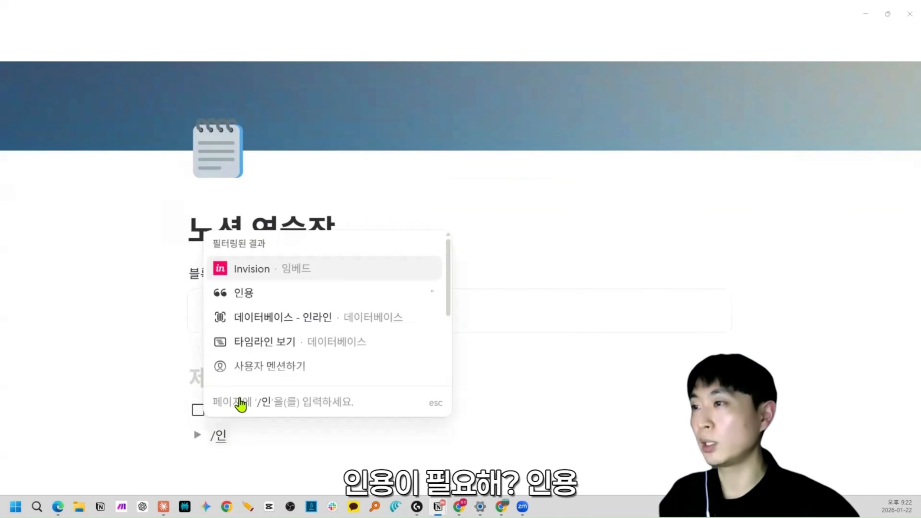
pyautogui.press('Down')
pyautogui.press('Return')
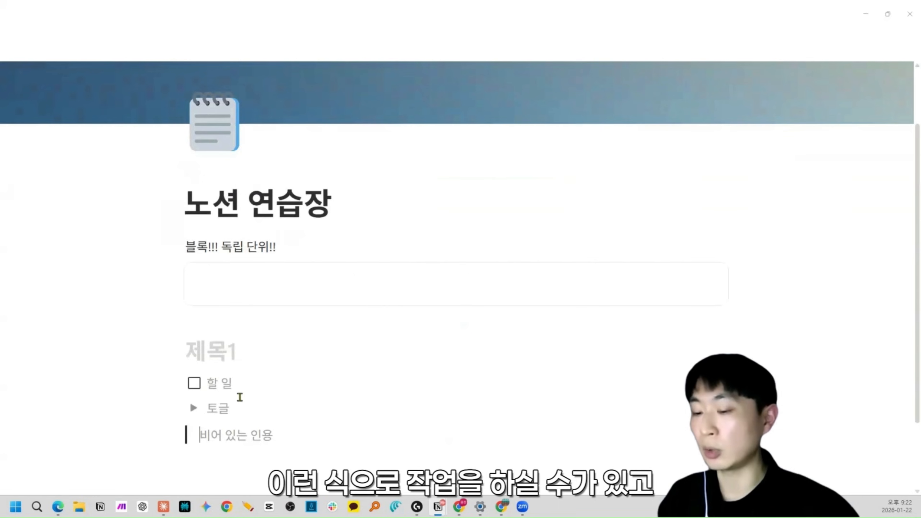
pyautogui.press('BackSpace')
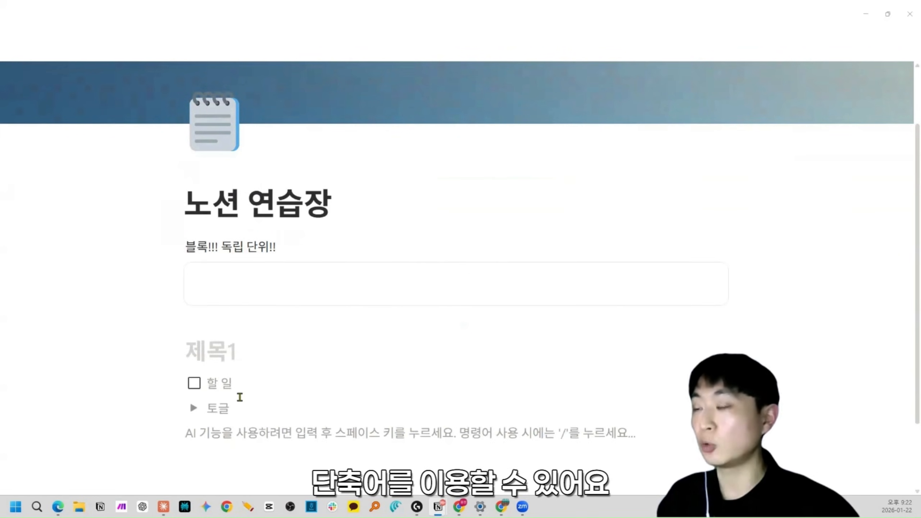
# Step: Examine the markdown shortcuts beside the basic block types in the slash command list on the empty line, and close the list
pyautogui.write('/')
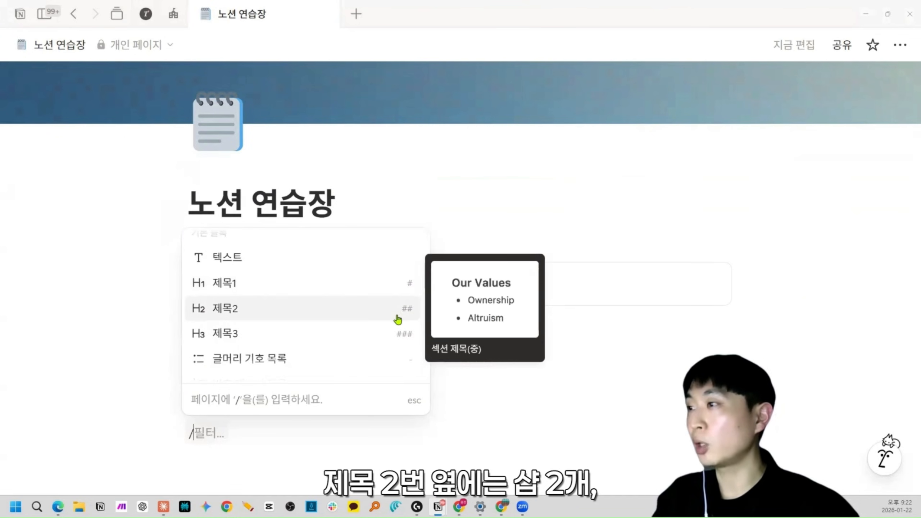
pyautogui.scroll(-1, 327, 308)
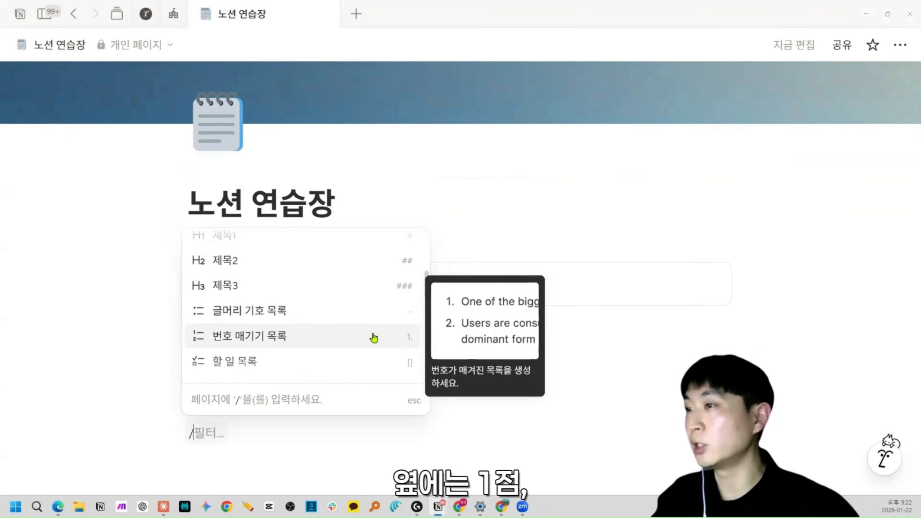
pyautogui.scroll(-1, 344, 308)
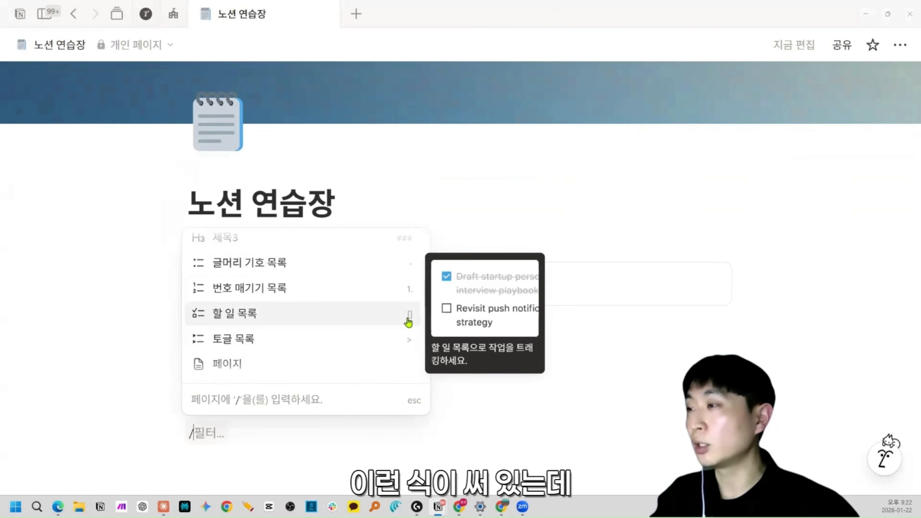
pyautogui.click(252, 430)
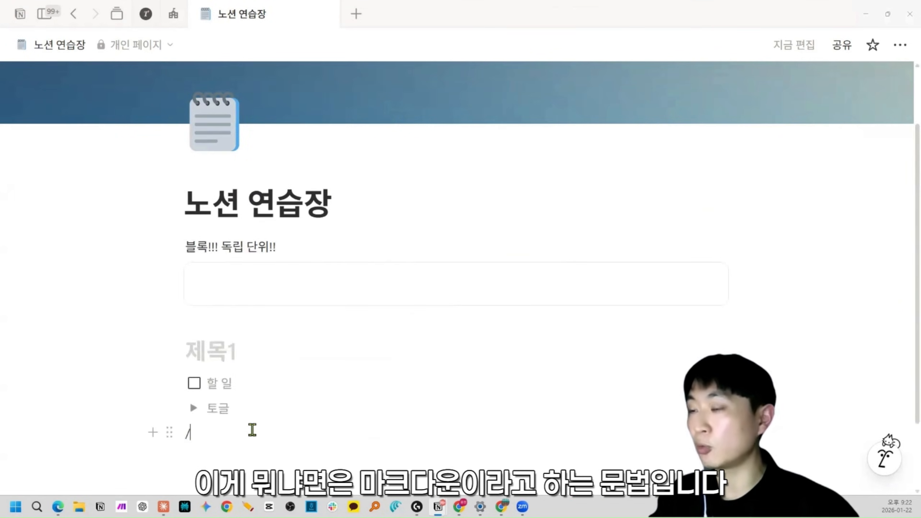
# Step: Delete the blocks below the callout and insert a heading 1 block reading "제목1" with the slash command
pyautogui.moveTo(252, 430); pyautogui.dragTo(214, 351)
pyautogui.press('BackSpace')
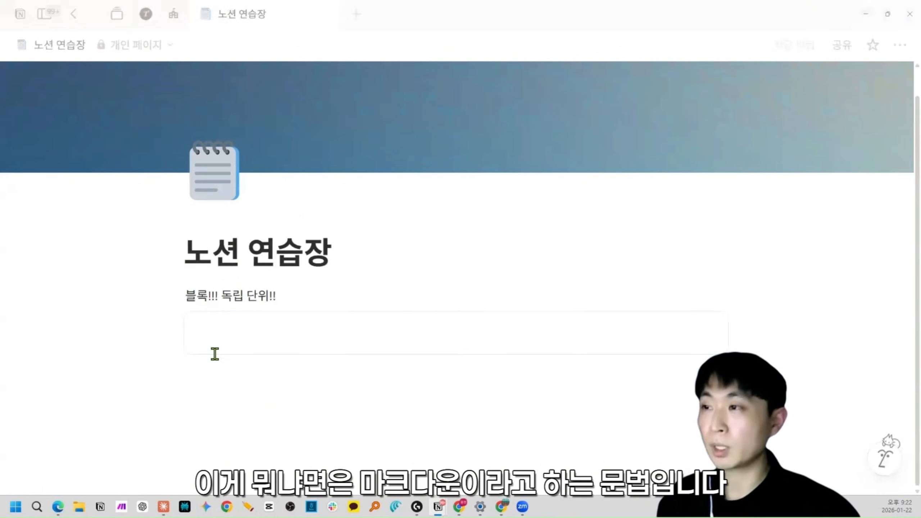
pyautogui.click(209, 396)
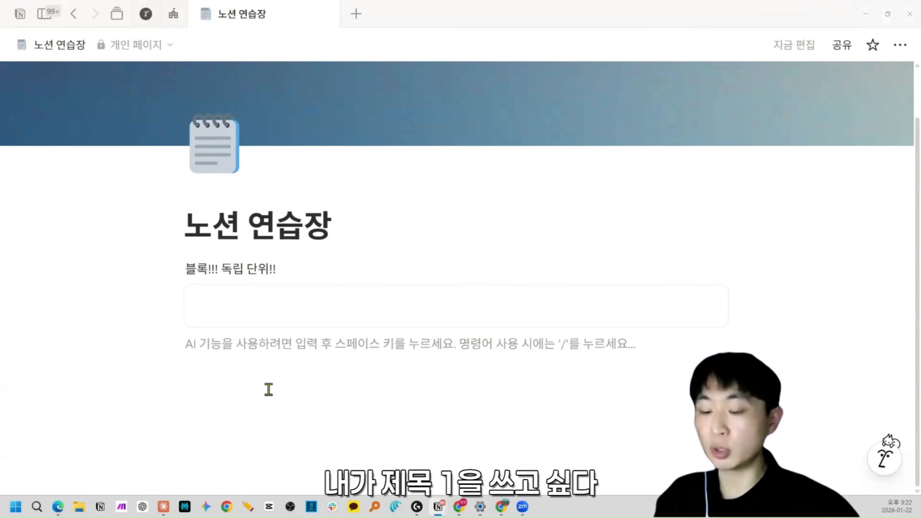
pyautogui.write('/제목1')
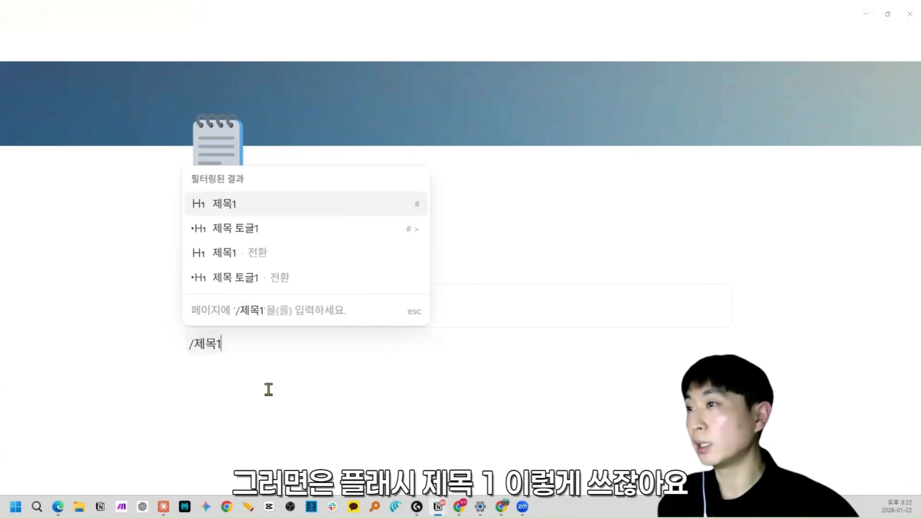
pyautogui.press('Return')
pyautogui.write('제목1')
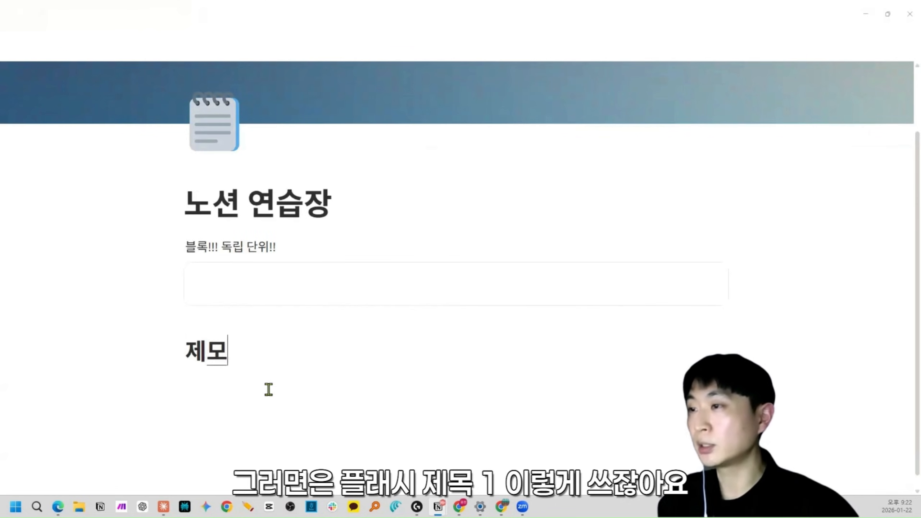
pyautogui.press('Return')
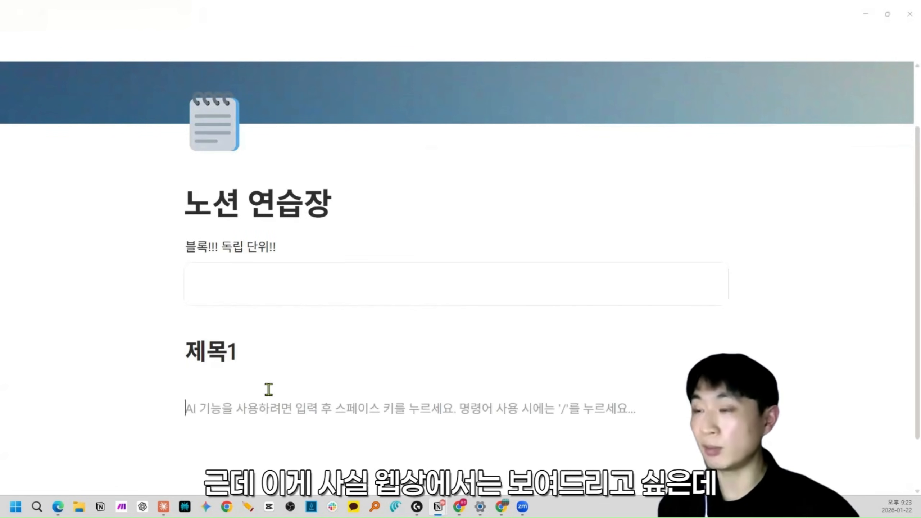
# Step: Add a code block containing the Markdown text "# 제목1" below the heading and select that text
pyautogui.hotkey('ctrl', 'shift', '1')
pyautogui.press('BackSpace')
pyautogui.press('BackSpace')
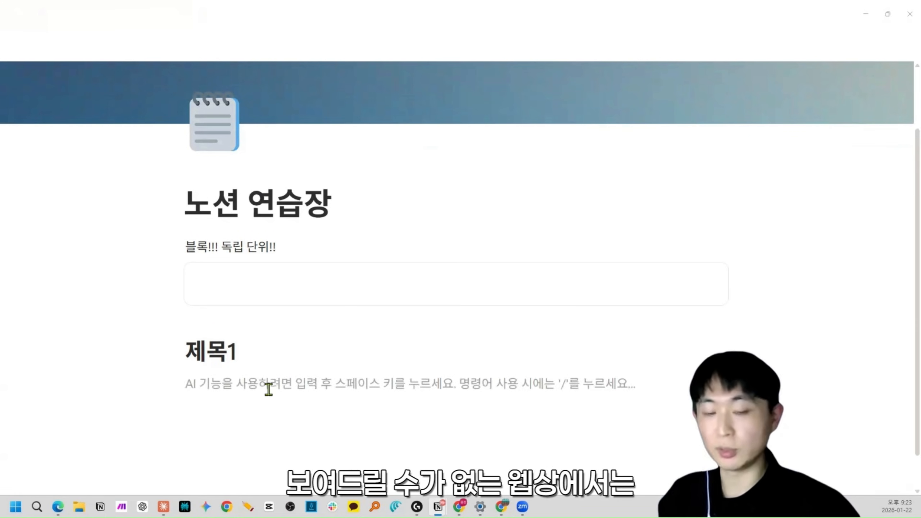
pyautogui.write('```')
pyautogui.write('# 제목1')
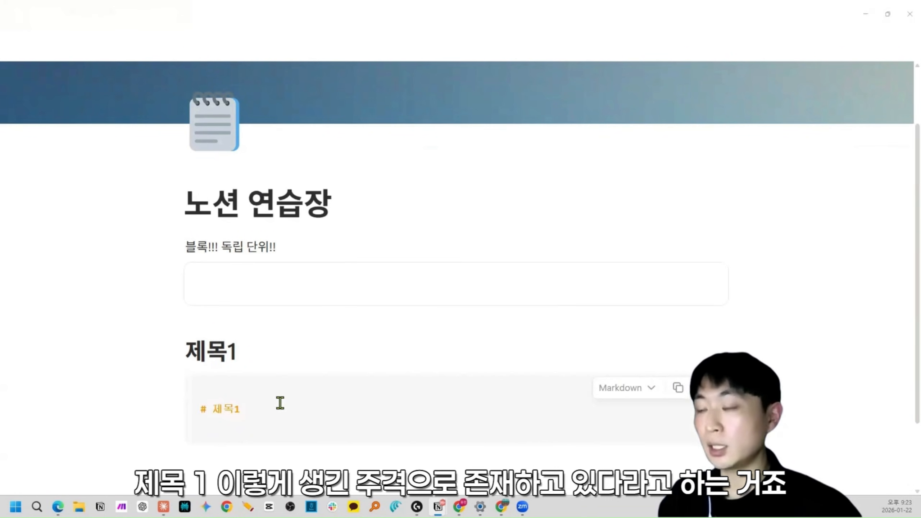
pyautogui.hotkey('ctrl', 'a')
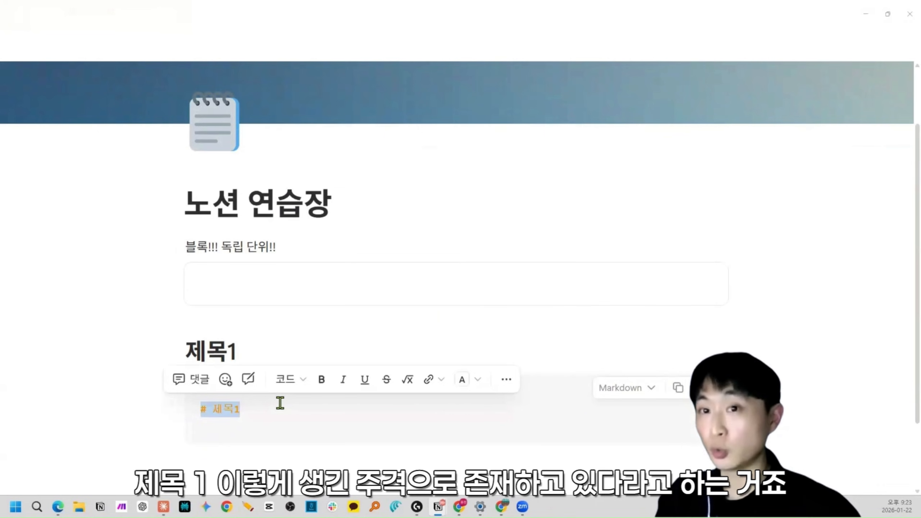
# Step: Create another heading 1 reading "제목1" between the first heading and the code block with the # markdown shortcut
pyautogui.click(276, 346)
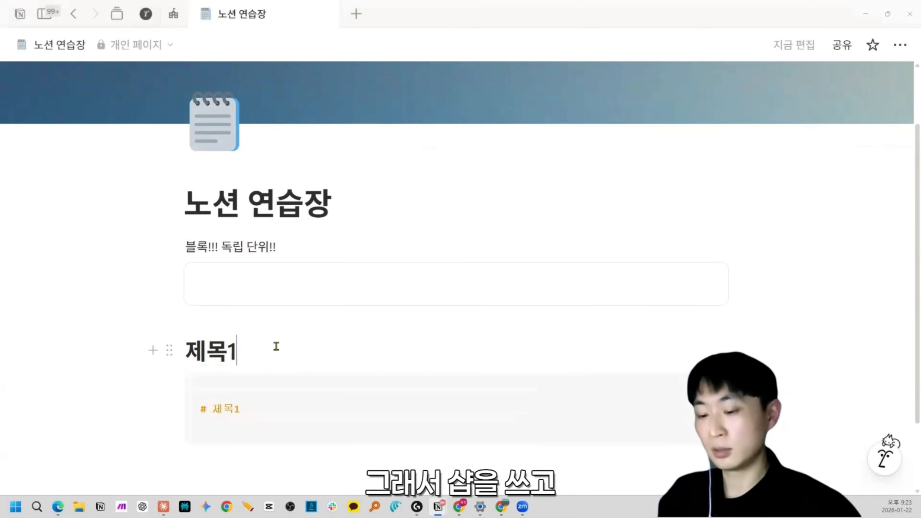
pyautogui.press('Return')
pyautogui.write('#')
pyautogui.write(' 제목1')
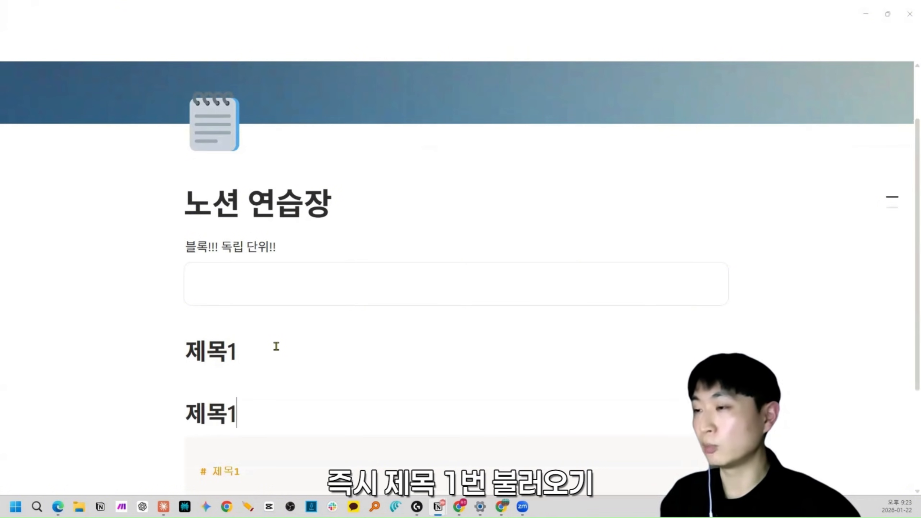
# Step: Create a heading 2 "제목2" and a heading 3 "제목3" below it with the ## and ### markdown shortcuts
pyautogui.press('Return')
pyautogui.write('@@')
pyautogui.press('BackSpace')
pyautogui.press('BackSpace')
pyautogui.write('## 제목')
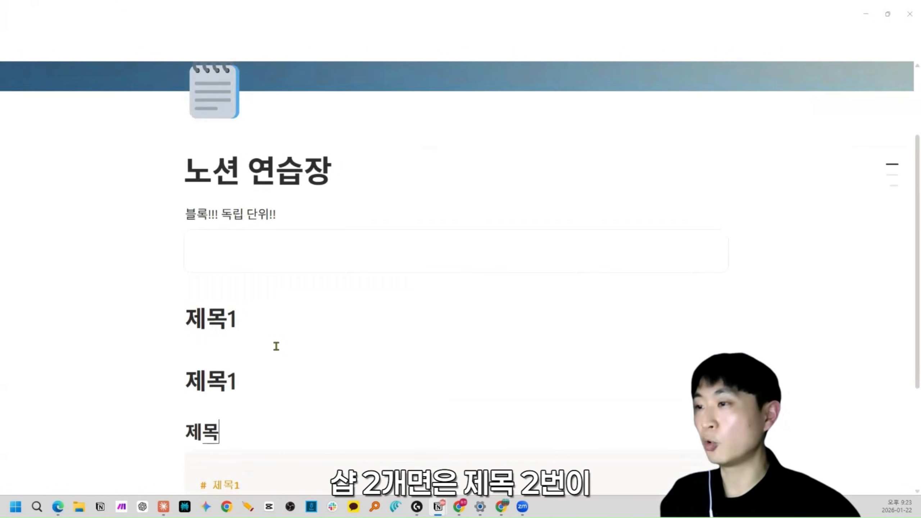
pyautogui.write('2')
pyautogui.press('Return')
pyautogui.write('### 제목3')
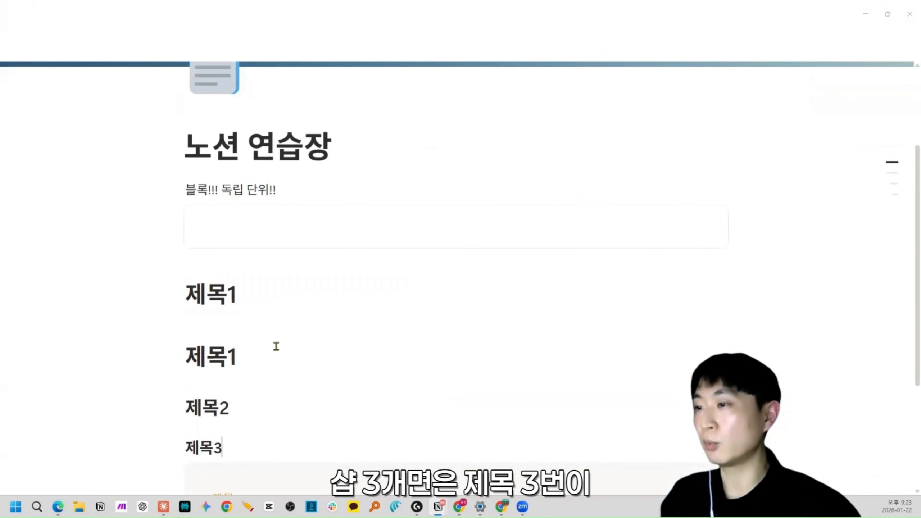
# Step: Add empty bulleted list items and to-do items below the heading 3 with the - and [] markdown shortcuts
pyautogui.press('Return')
pyautogui.write('-')
pyautogui.press('Return')
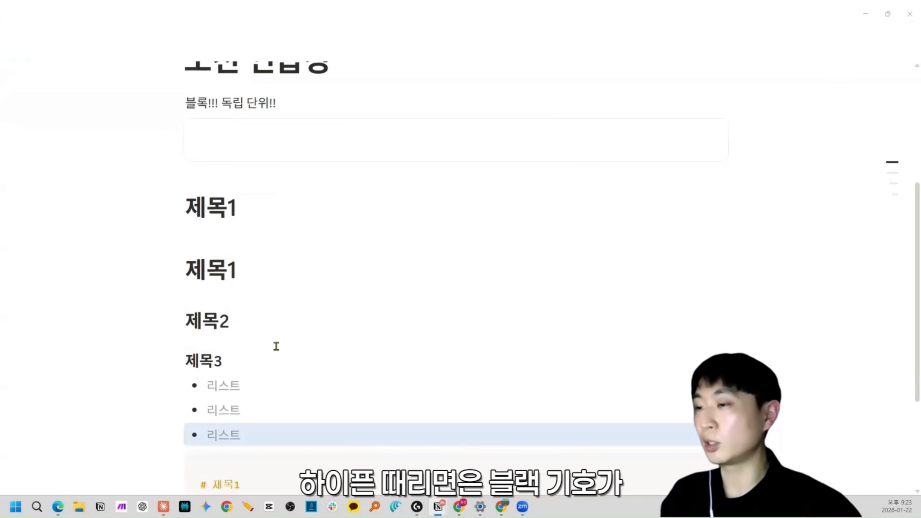
pyautogui.press('BackSpace')
pyautogui.write('[]')
pyautogui.press('Return')
pyautogui.press('Return')
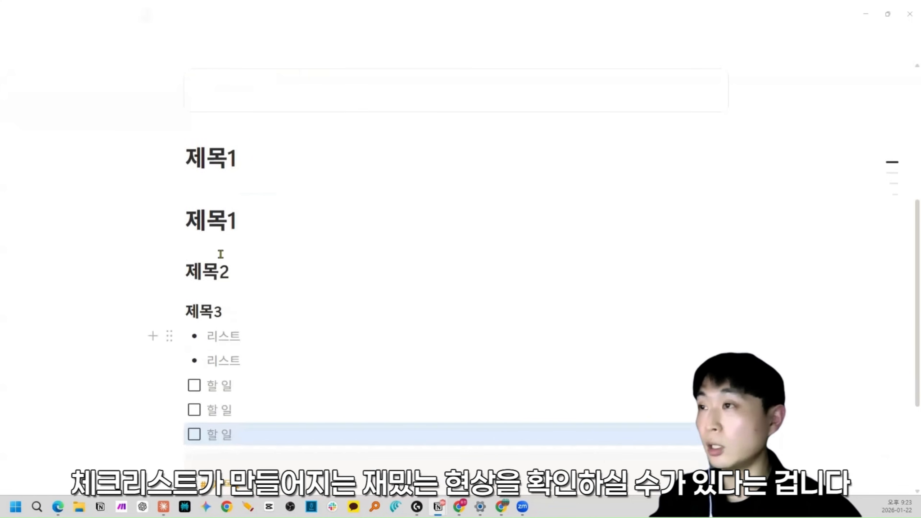
# Step: Delete everything from the first heading down to the code block, and browse the basic block types in the slash command list
pyautogui.moveTo(108, 152); pyautogui.dragTo(384, 444)
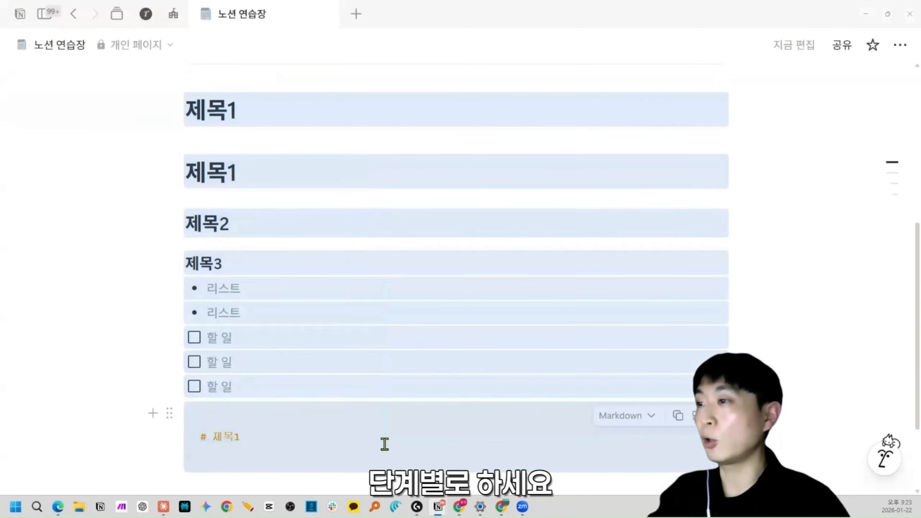
pyautogui.press('Delete')
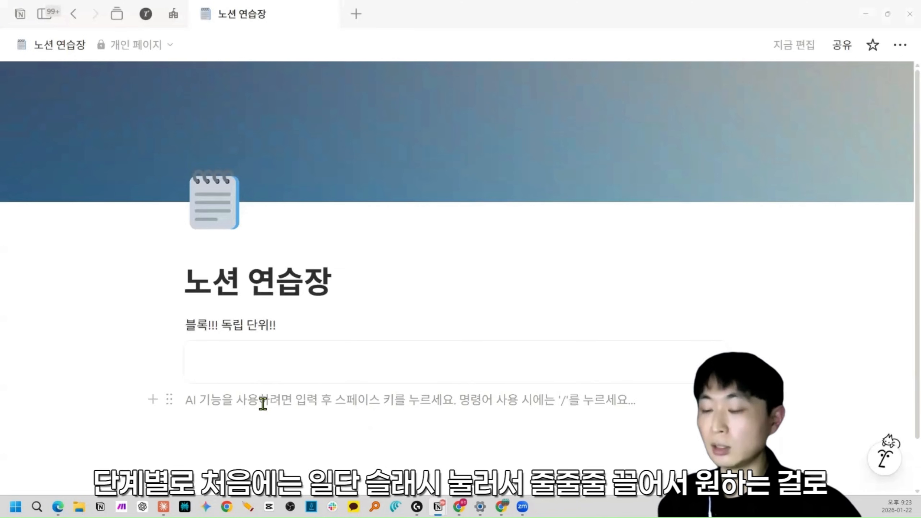
pyautogui.write('/')
pyautogui.scroll(-2, 292, 245)
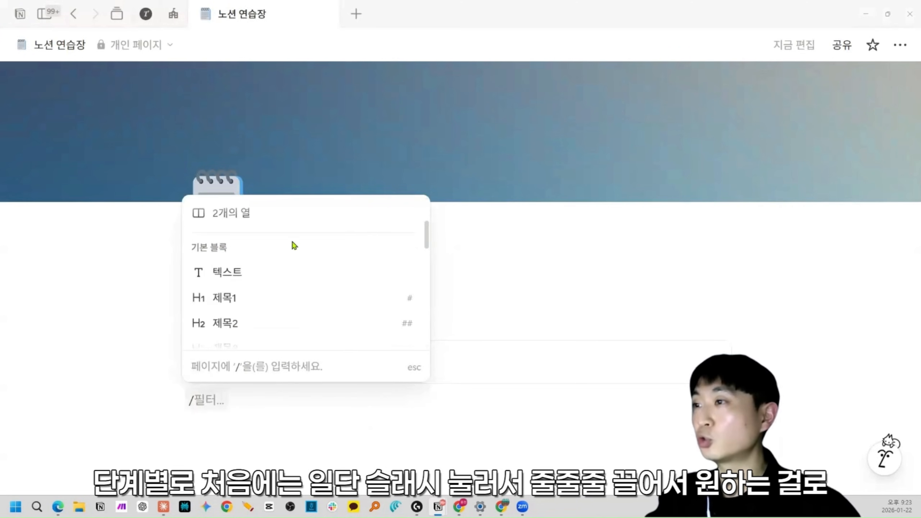
pyautogui.scroll(-2, 269, 247)
pyautogui.scroll(-1, 251, 290)
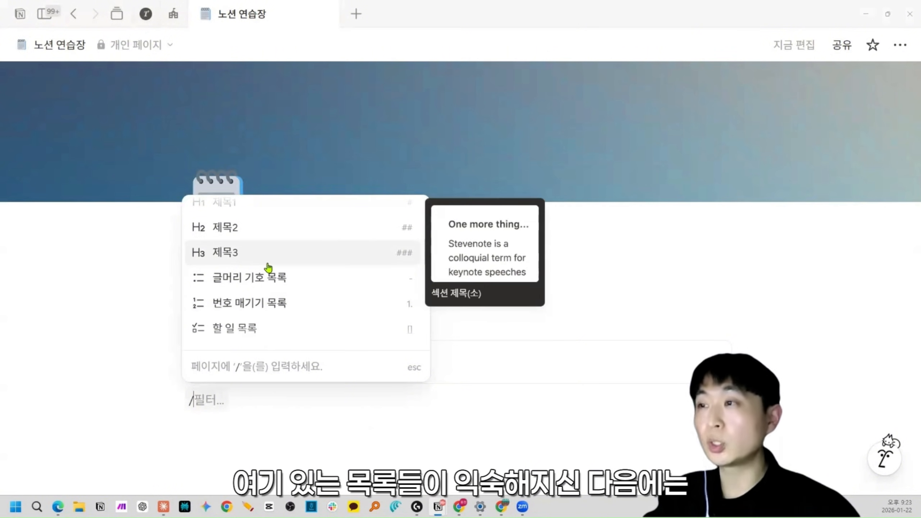
pyautogui.click(259, 402)
pyautogui.press('BackSpace')
# Step: Insert a second callout (콜아웃) below the first by filtering the slash commands with "콜"
pyautogui.write('/')
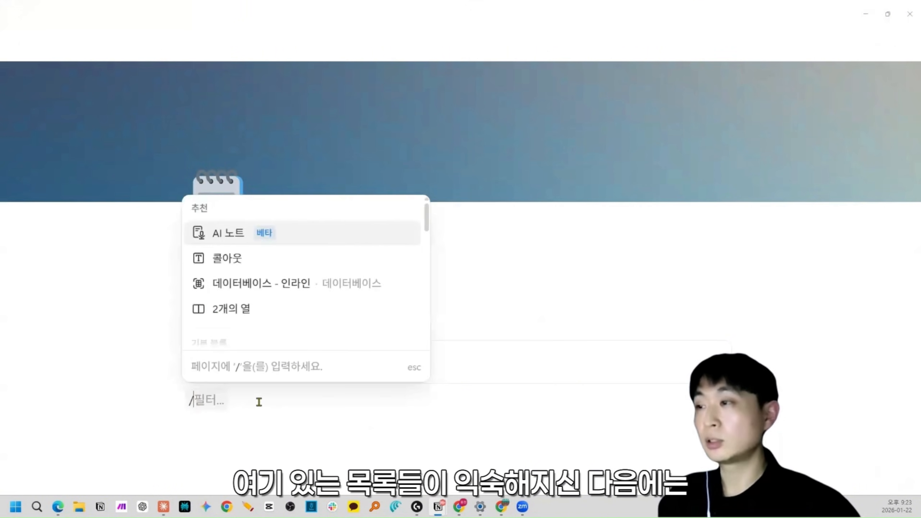
pyautogui.write('콜')
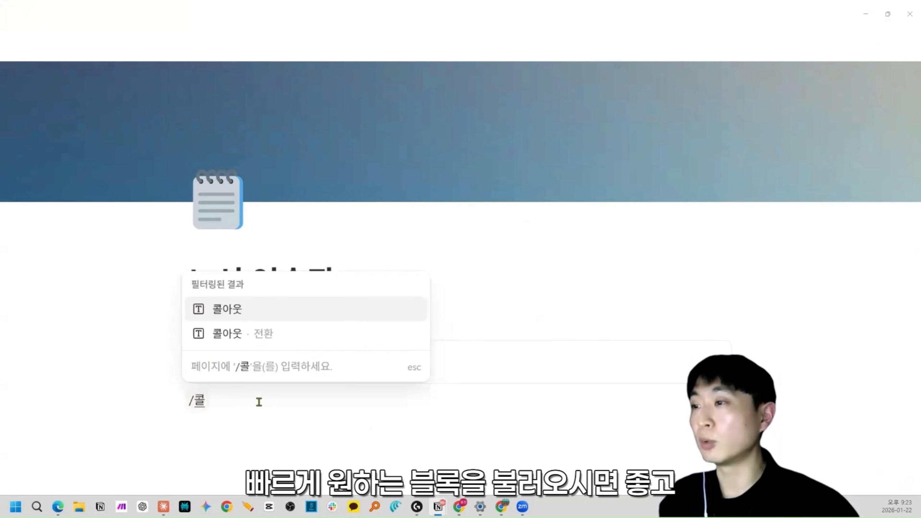
pyautogui.press('Return')
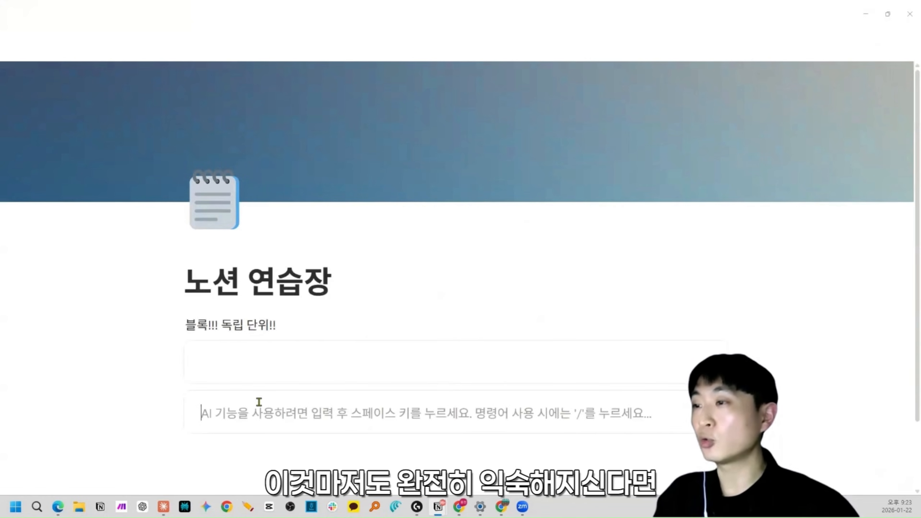
# Step: Examine the markdown shortcuts listed beside the basic block types in the slash command list on the line below the callouts
pyautogui.scroll(-1, 259, 401)
pyautogui.click(252, 409)
pyautogui.write('/')
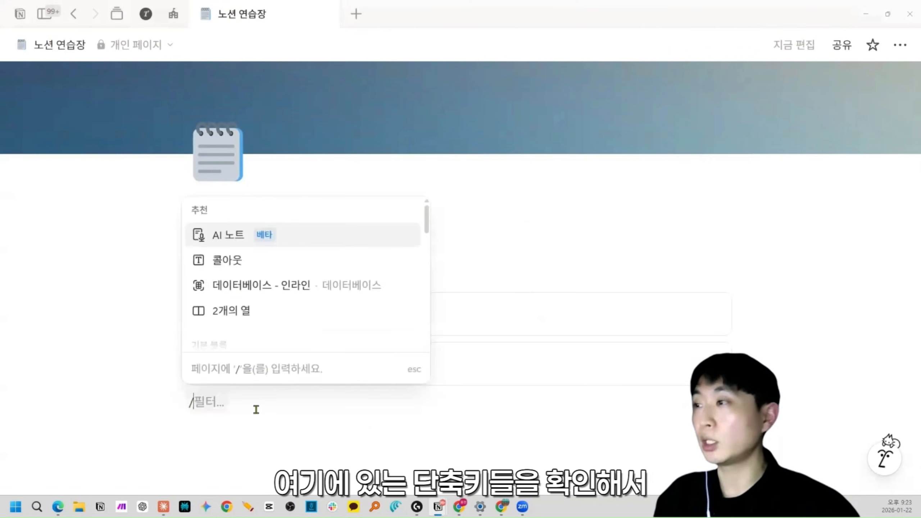
pyautogui.scroll(-4, 404, 255)
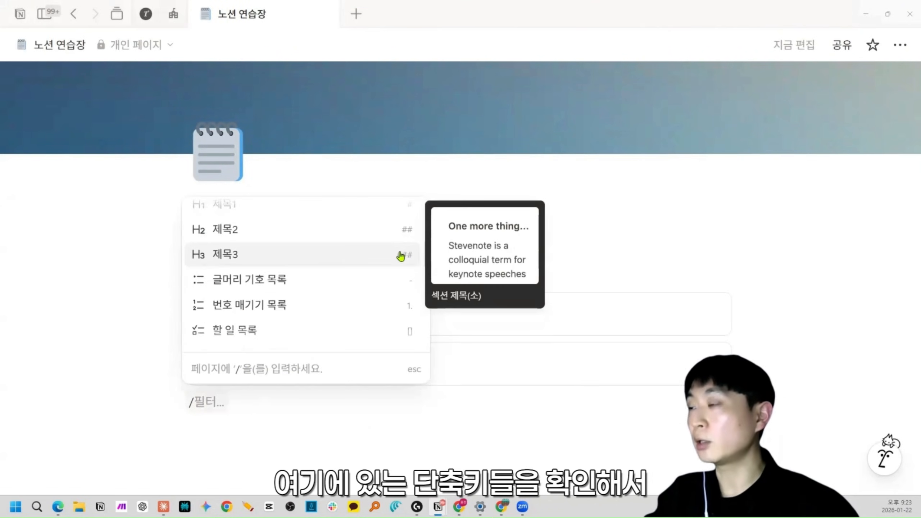
pyautogui.scroll(-2, 401, 257)
pyautogui.scroll(-2, 397, 277)
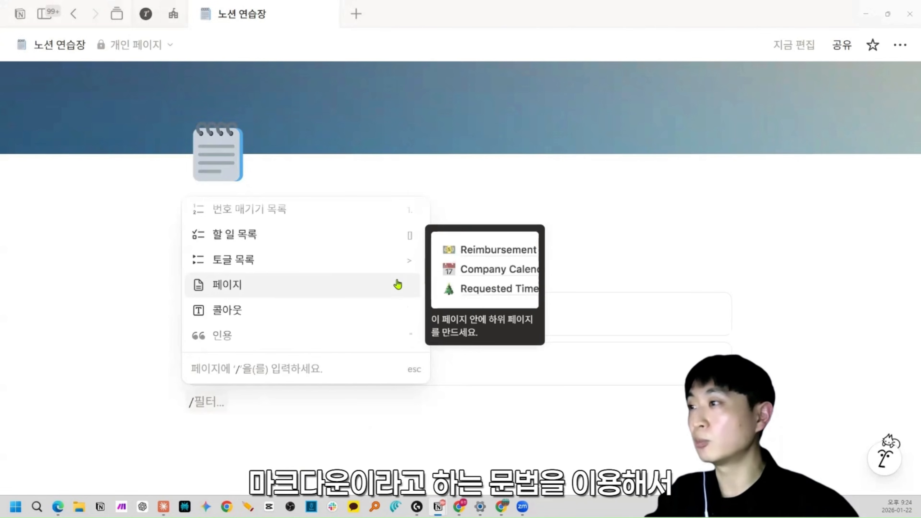
pyautogui.scroll(-2, 397, 289)
pyautogui.scroll(-2, 383, 304)
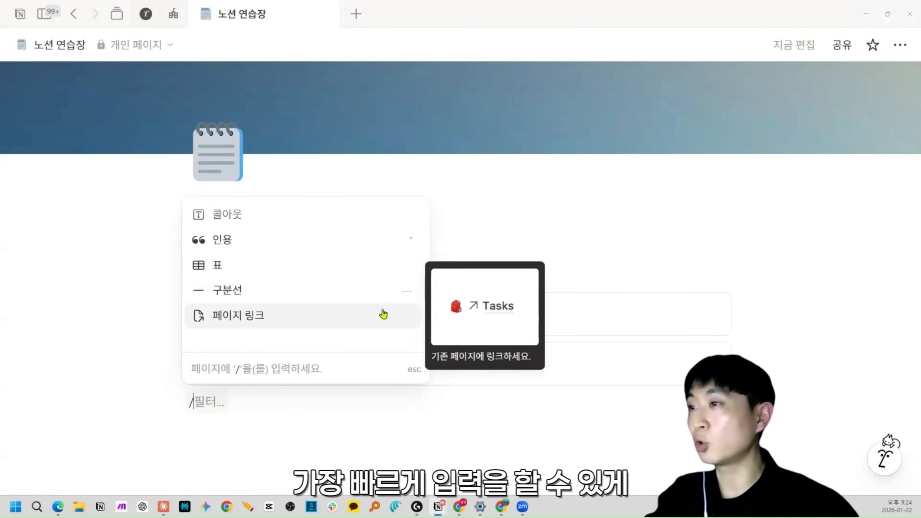
pyautogui.scroll(4, 380, 287)
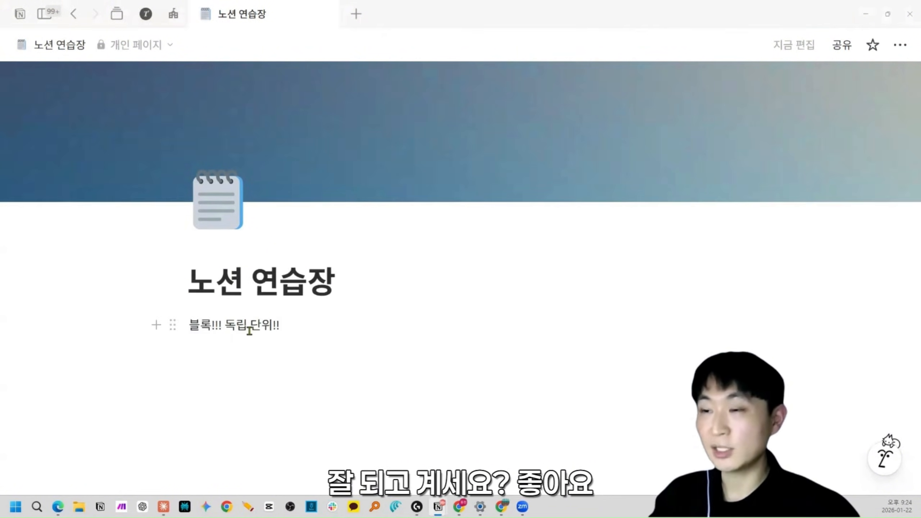
# Step: Replace the text line under the page title with a link to the page "03_근대 혁명 3대장 ② 시민 혁명" and open that page
pyautogui.tripleClick(247, 328)
pyautogui.press('BackSpace')
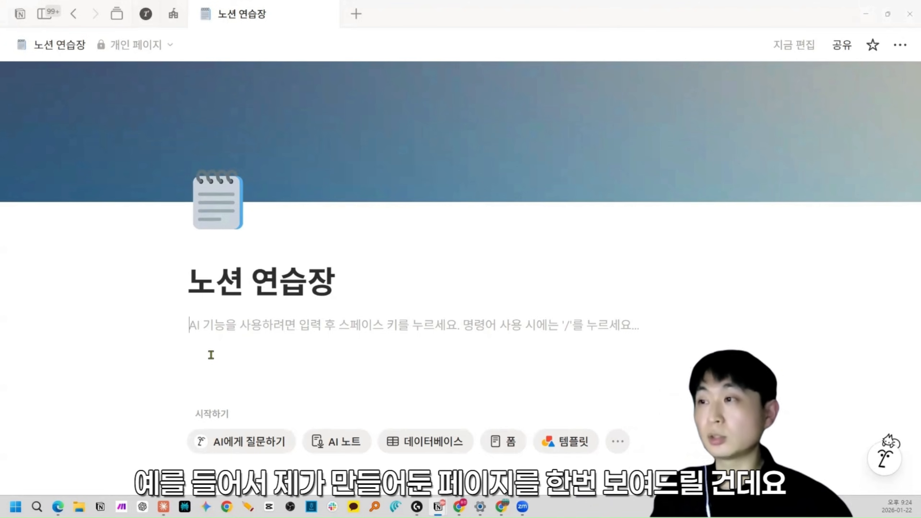
pyautogui.write('03_근대 혁명 3대장 ② 시민 혁명')
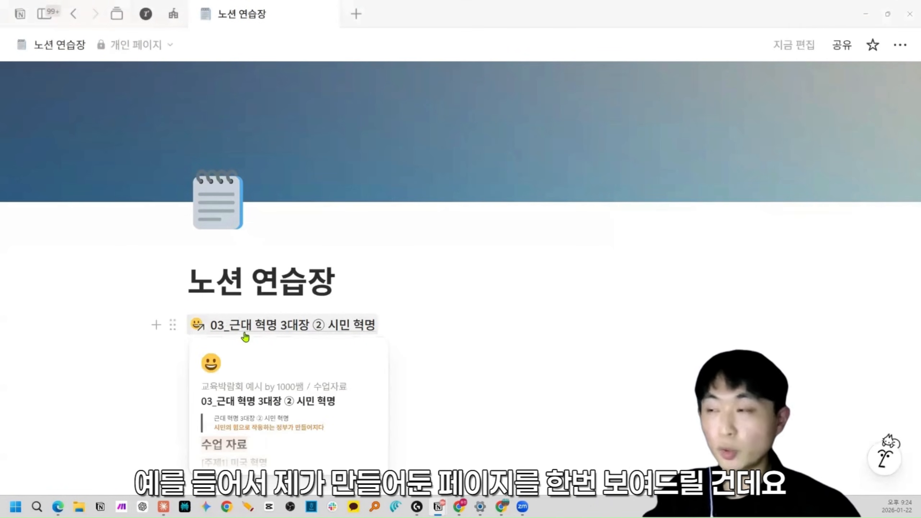
pyautogui.click(244, 328)
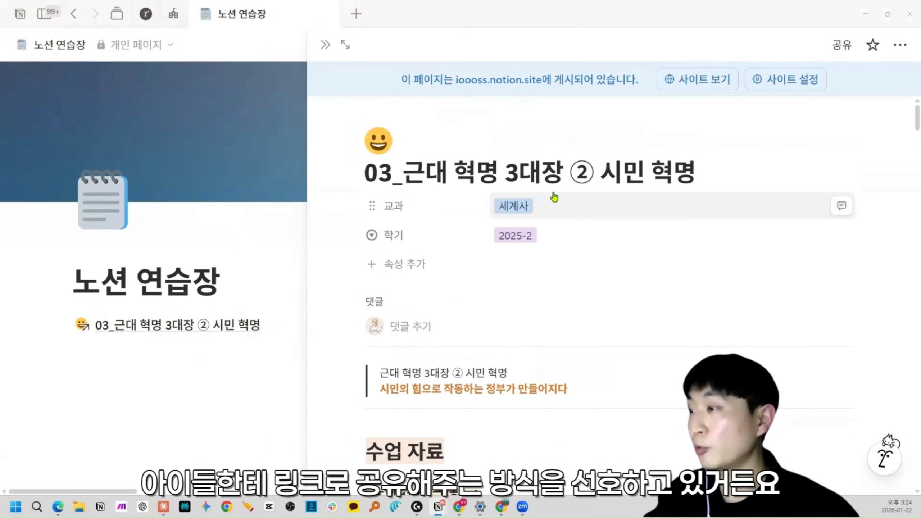
# Step: Examine how the lesson page combines quote, heading, text, two-column and callout blocks from its top through the American Revolution section
pyautogui.scroll(-3, 555, 197)
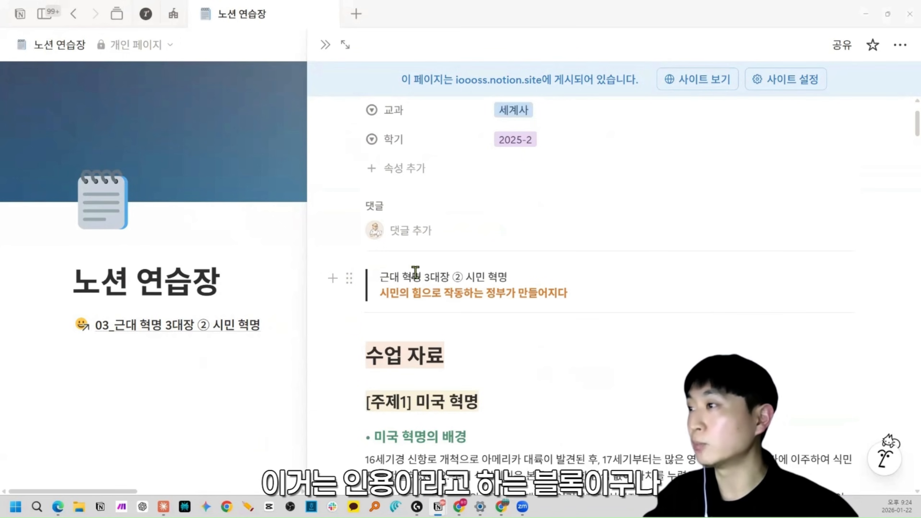
pyautogui.scroll(-3, 458, 275)
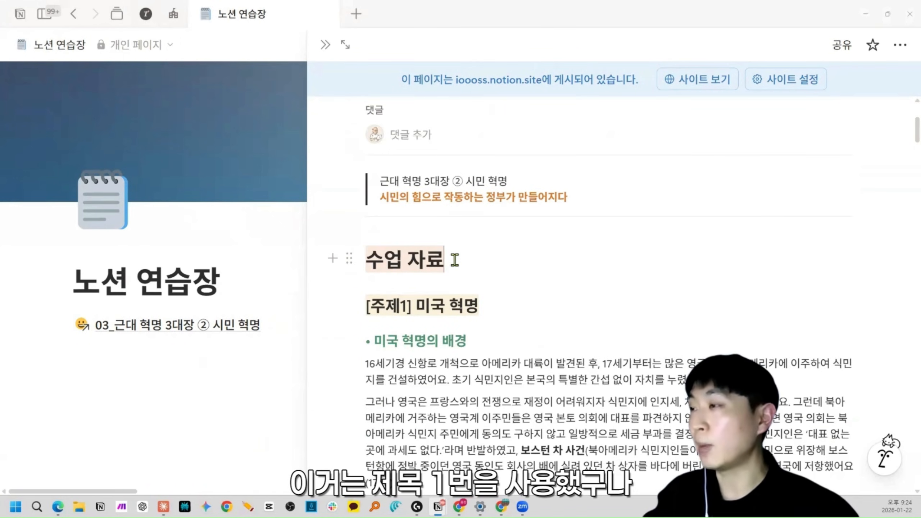
pyautogui.click(457, 254)
pyautogui.scroll(-3, 457, 251)
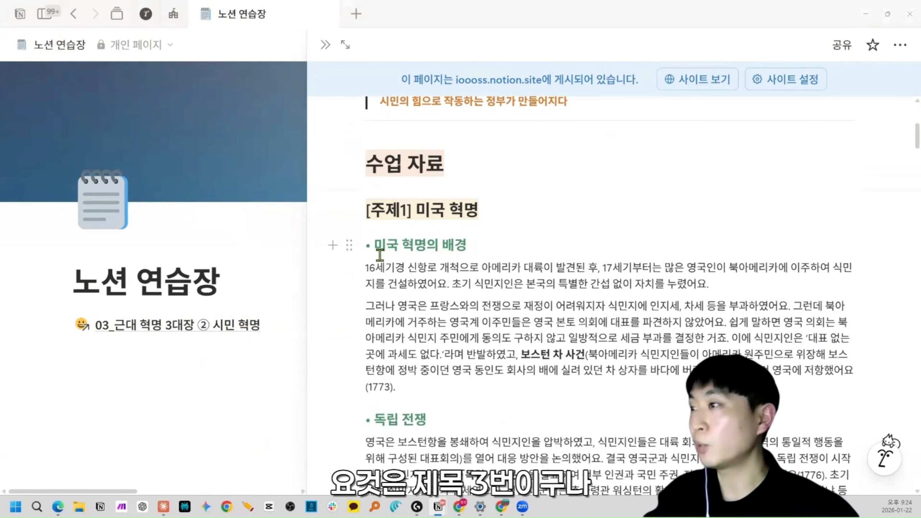
pyautogui.scroll(-2, 380, 255)
pyautogui.moveTo(384, 221); pyautogui.dragTo(472, 307)
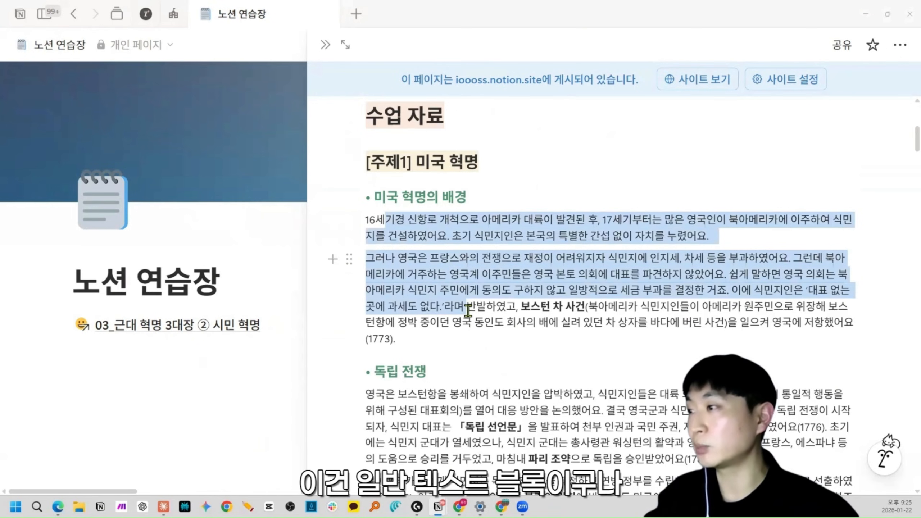
pyautogui.scroll(-3, 473, 306)
pyautogui.scroll(-5, 473, 306)
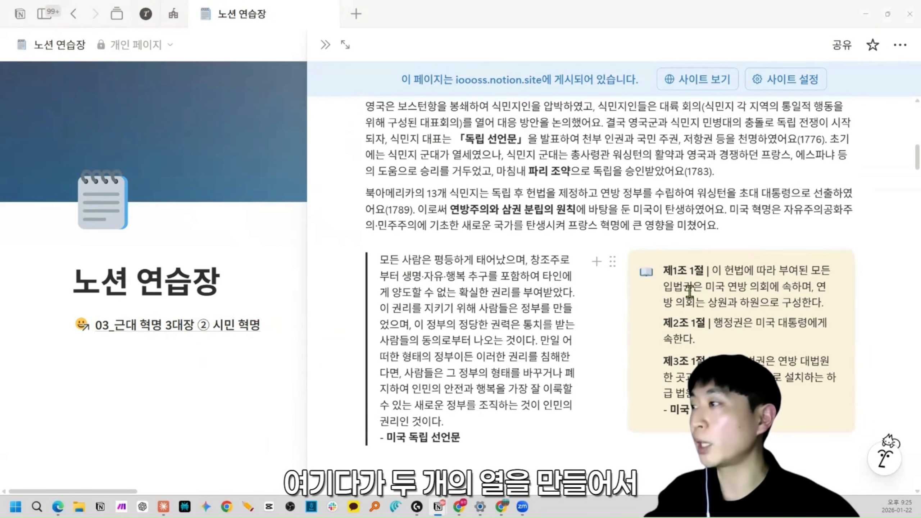
pyautogui.scroll(-8, 631, 298)
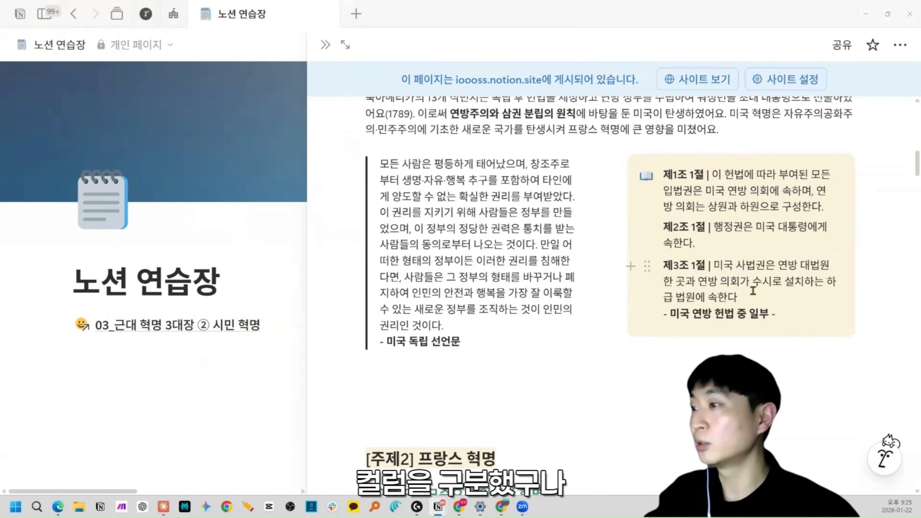
pyautogui.scroll(13, 651, 316)
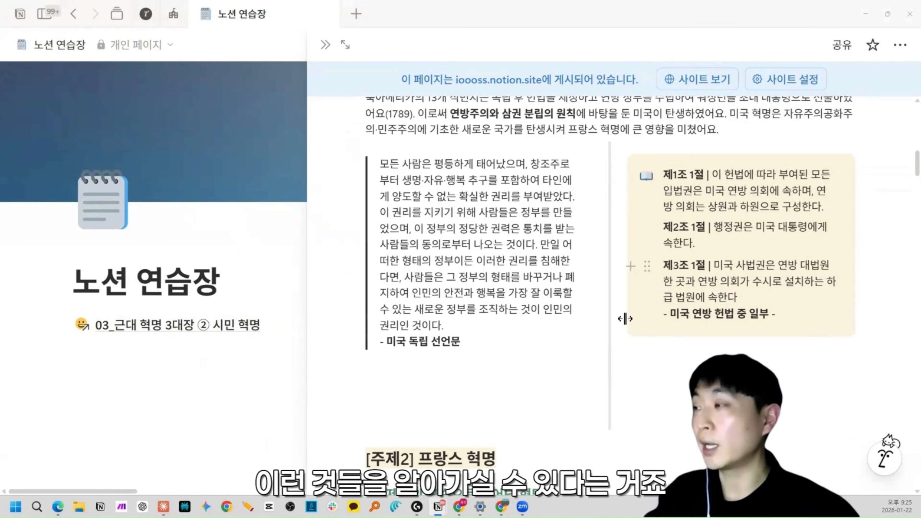
pyautogui.scroll(1, 319, 345)
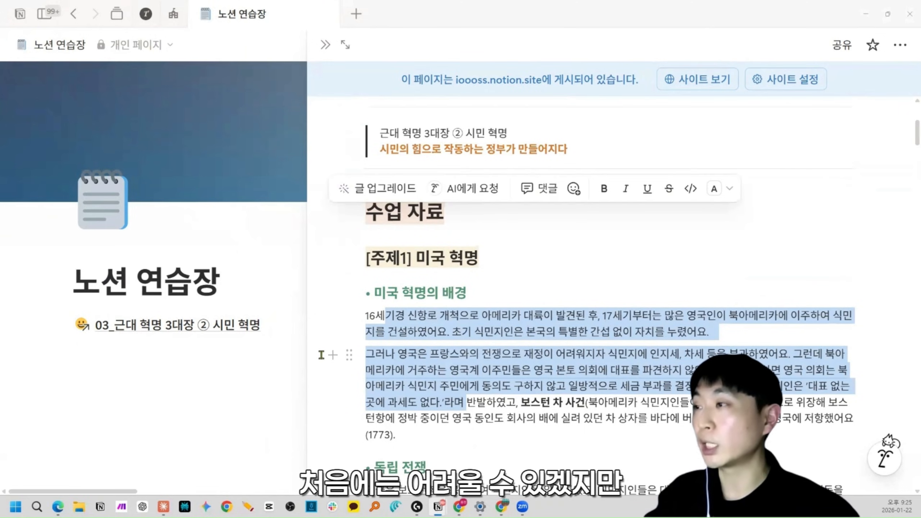
pyautogui.scroll(1, 337, 354)
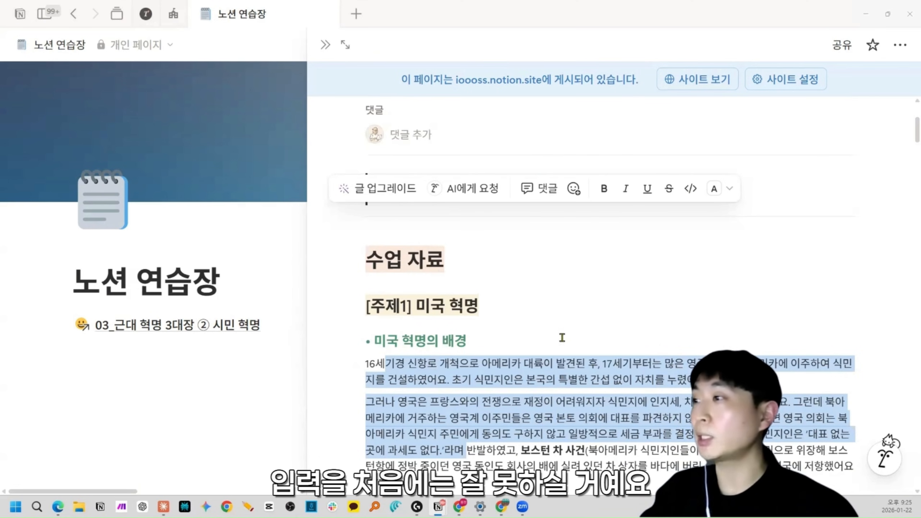
# Step: Copy all content of the lesson page and paste it below the page link in "노션 연습장"
pyautogui.scroll(-4, 562, 338)
pyautogui.click(557, 283)
pyautogui.hotkey('ctrl', 'a')
pyautogui.hotkey('ctrl', 'a')
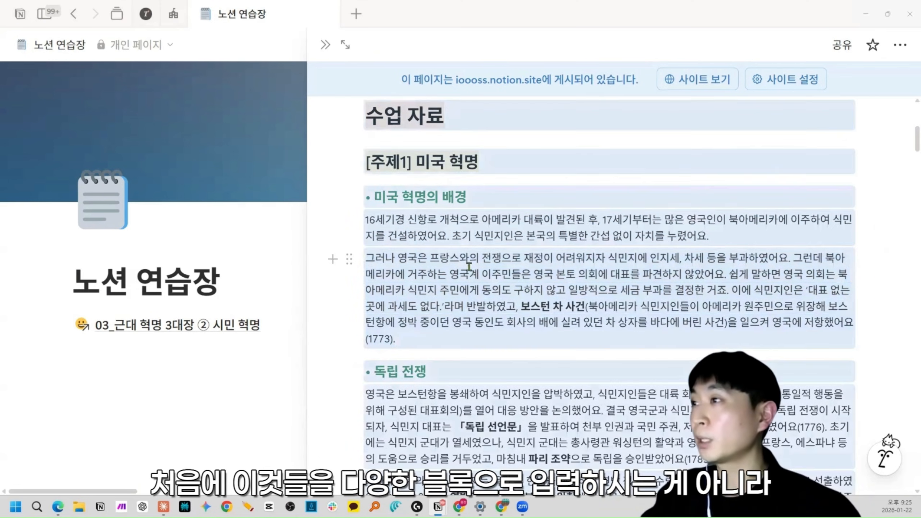
pyautogui.click(265, 356)
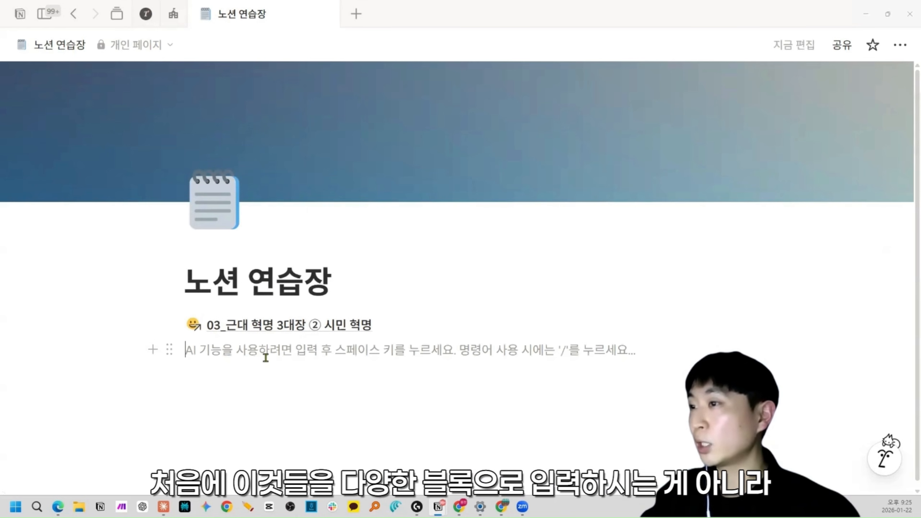
pyautogui.hotkey('ctrl', 'v')
pyautogui.scroll(-8, 610, 421)
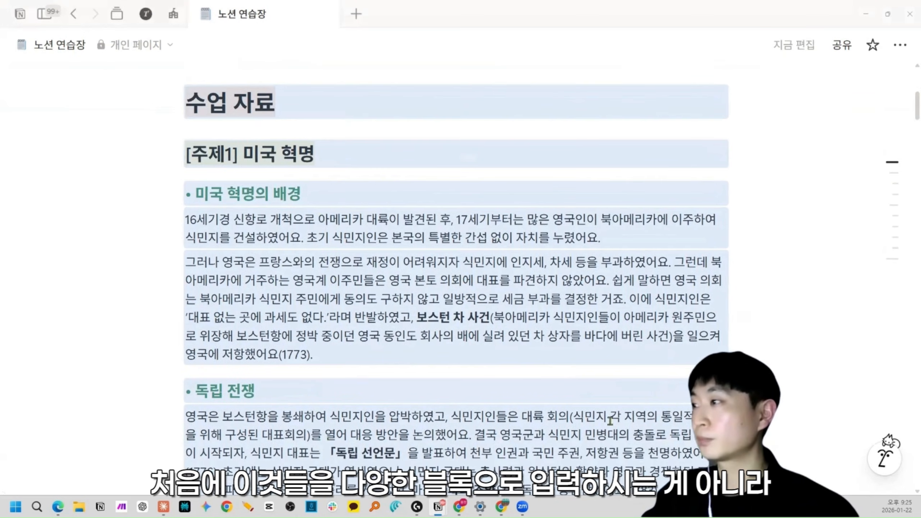
# Step: Ask Notion AI "페이지 콘텐츠를 모두 일반 텍스트 블록으로 바꿔줘." and close the AI chat once the opening section is converted
pyautogui.click(885, 457)
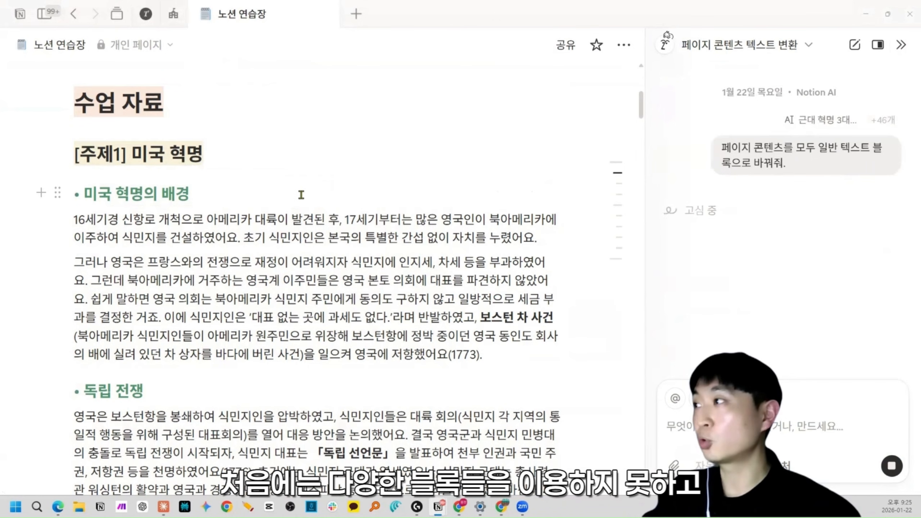
pyautogui.scroll(-1, 297, 201)
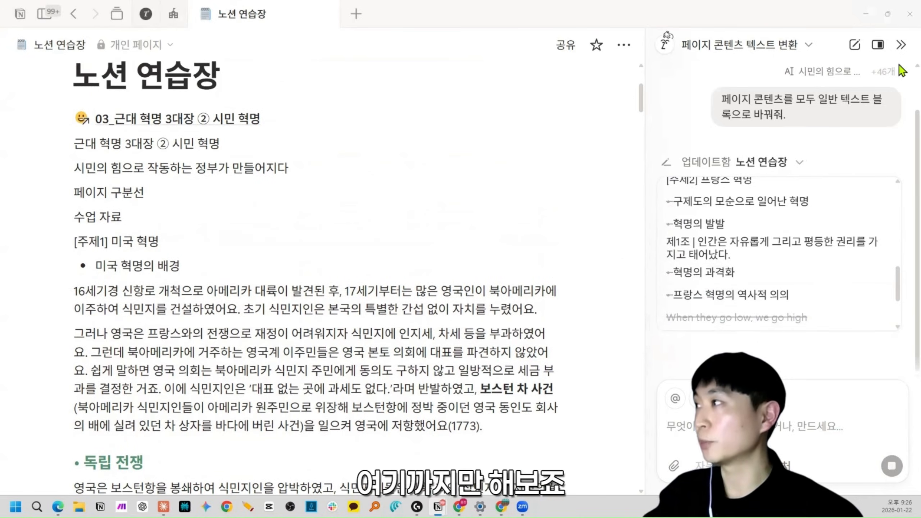
pyautogui.click(901, 45)
pyautogui.scroll(1, 476, 213)
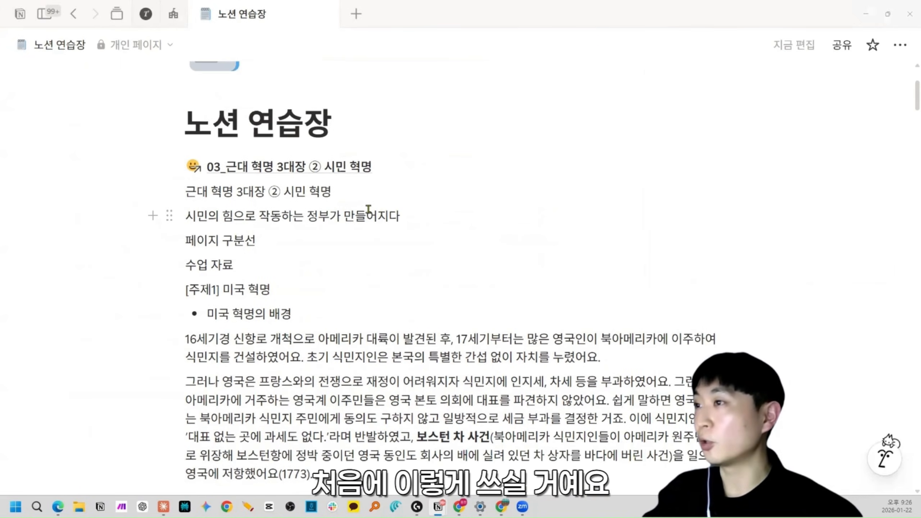
# Step: Clear the text of the lines "페이지 구분선" and "수업 자료" above "[주제1] 미국 혁명", keeping the lines empty
pyautogui.moveTo(191, 191); pyautogui.dragTo(331, 191)
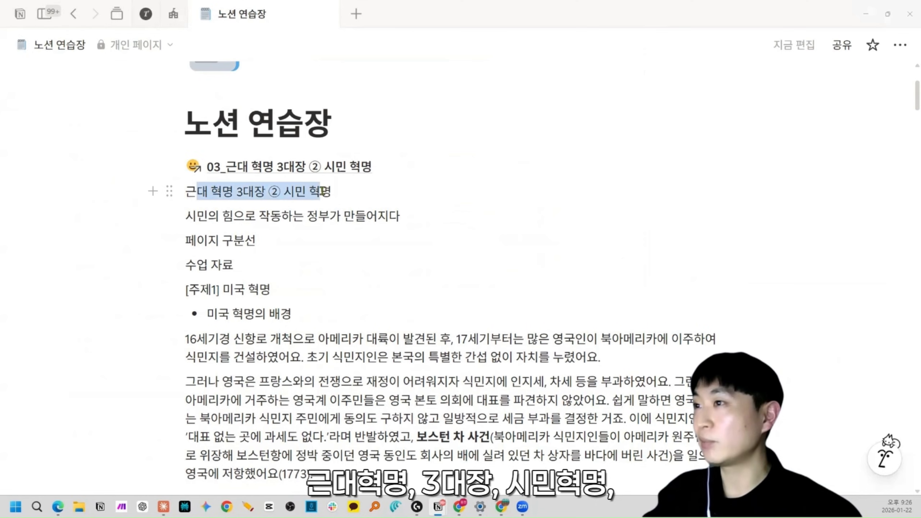
pyautogui.click(319, 208)
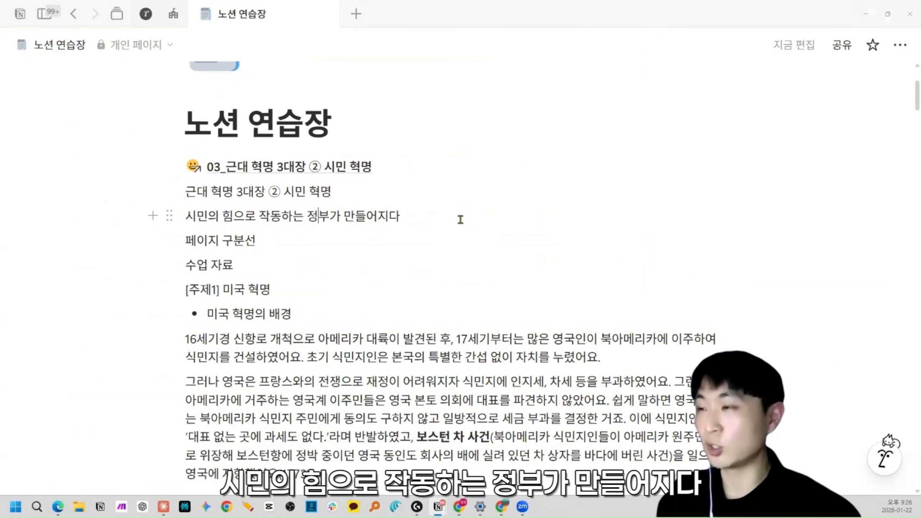
pyautogui.press('Home')
pyautogui.hotkey('shift', 'Home')
pyautogui.press('BackSpace')
pyautogui.press('Down')
pyautogui.hotkey('shift', 'End')
pyautogui.press('BackSpace')
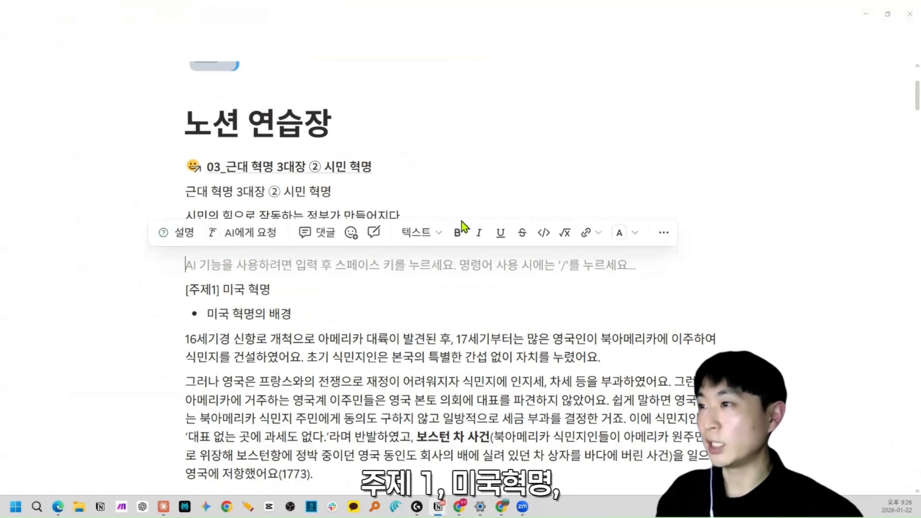
# Step: Try indenting the first paragraph under "미국 혁명의 배경" with leading spaces, and remove the indent again
pyautogui.click(330, 314)
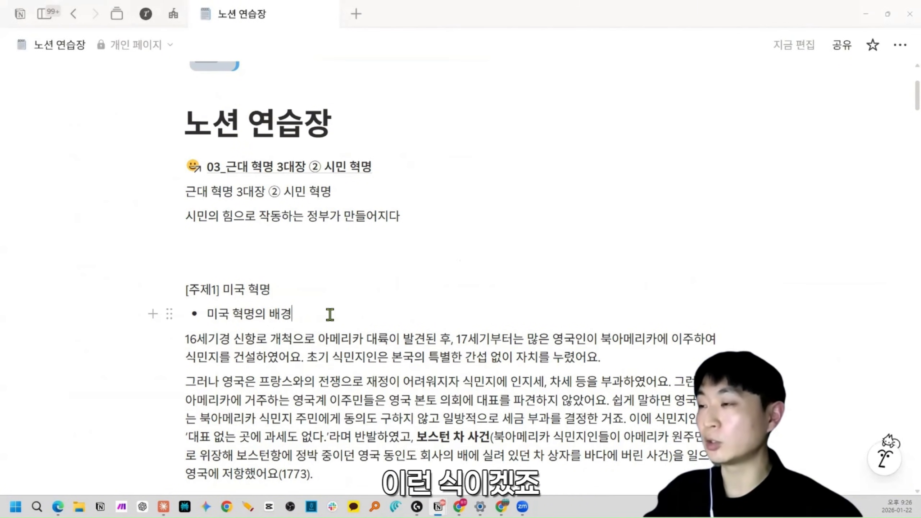
pyautogui.moveTo(299, 291); pyautogui.dragTo(202, 295)
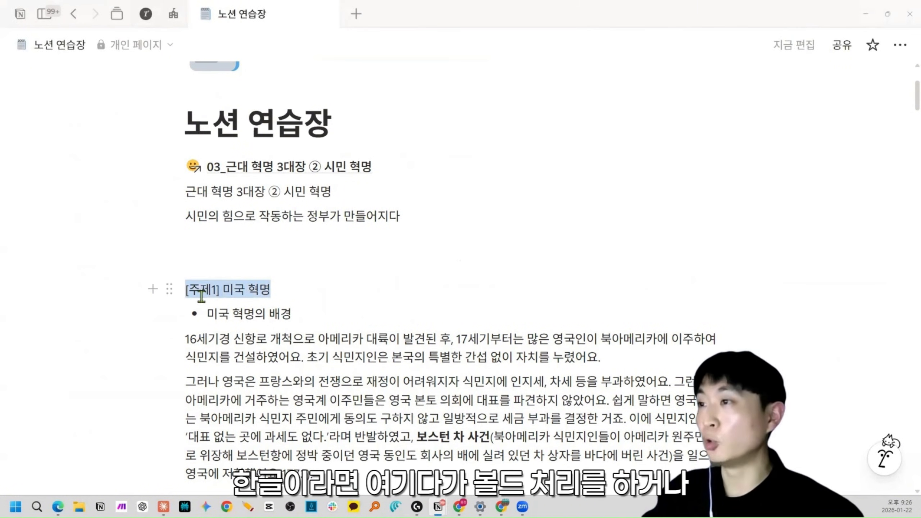
pyautogui.click(309, 294)
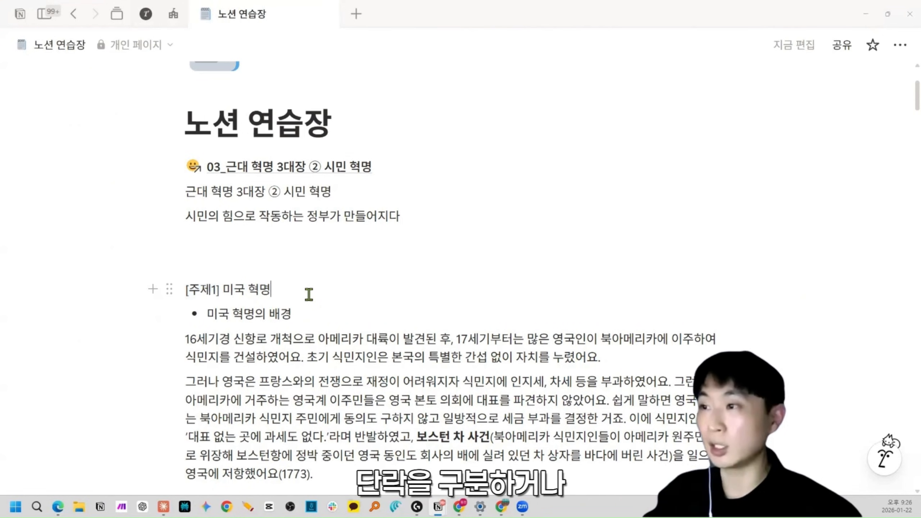
pyautogui.click(190, 339)
pyautogui.press('Home')
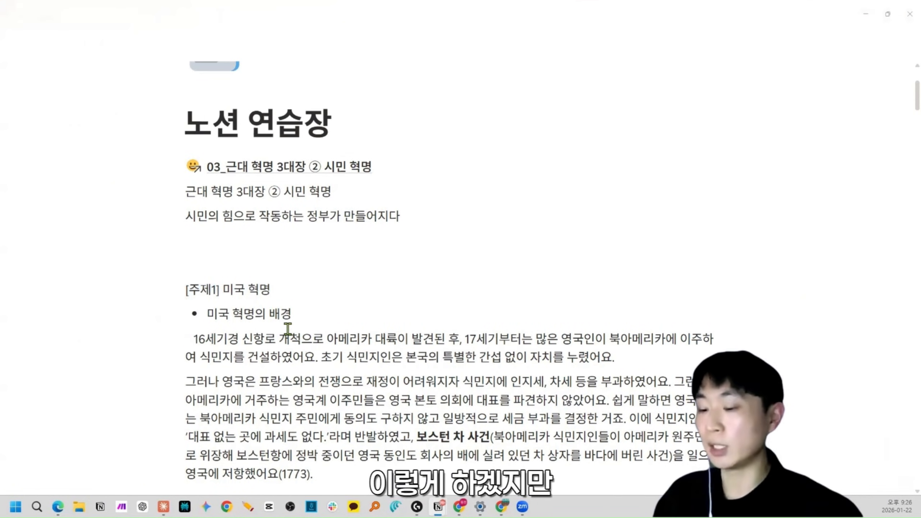
pyautogui.hotkey('shift', 'Home')
pyautogui.press('BackSpace')
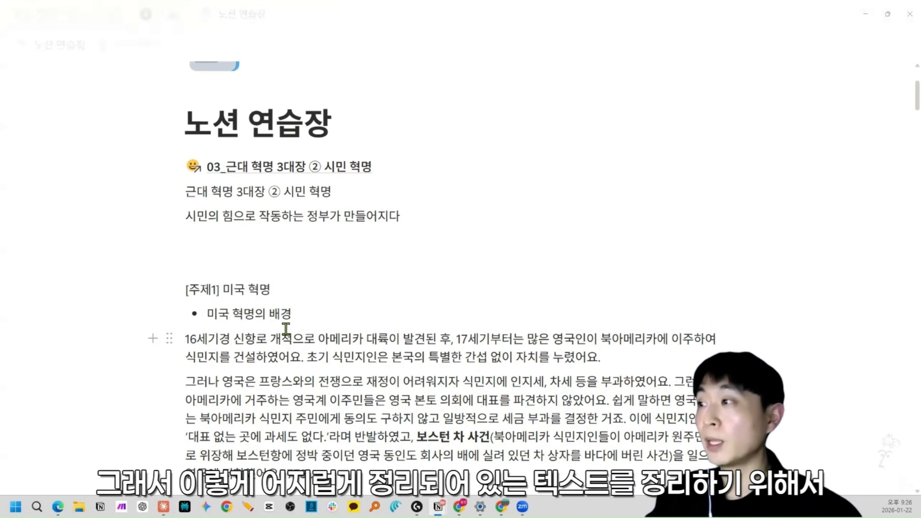
pyautogui.scroll(-5, 284, 338)
pyautogui.scroll(5, 283, 341)
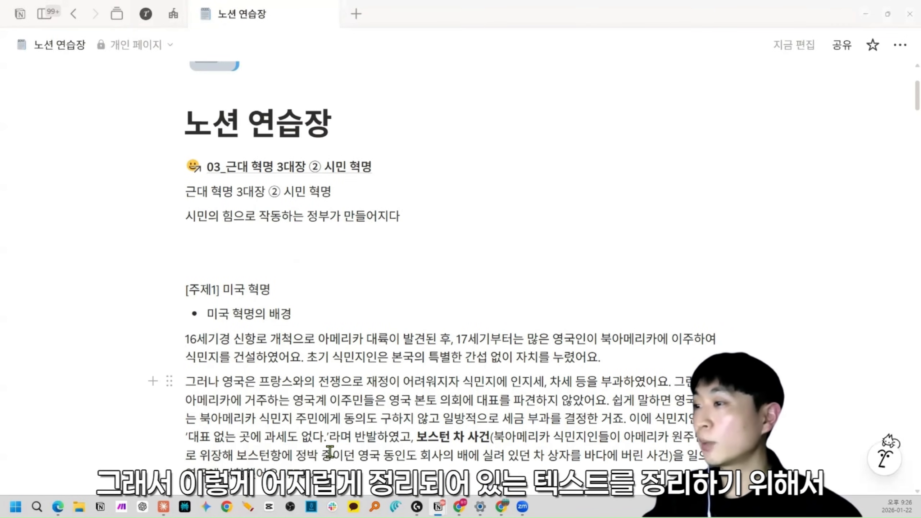
pyautogui.moveTo(306, 434); pyautogui.dragTo(176, 197)
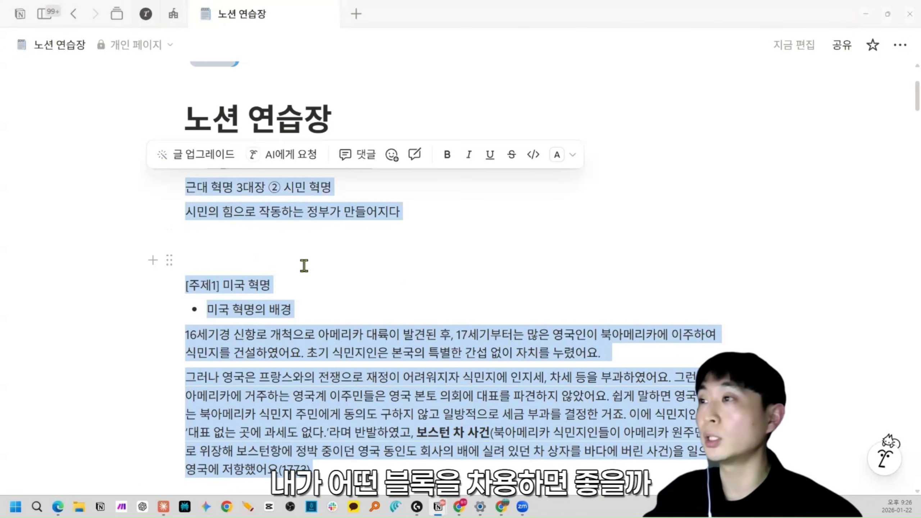
pyautogui.click(304, 266)
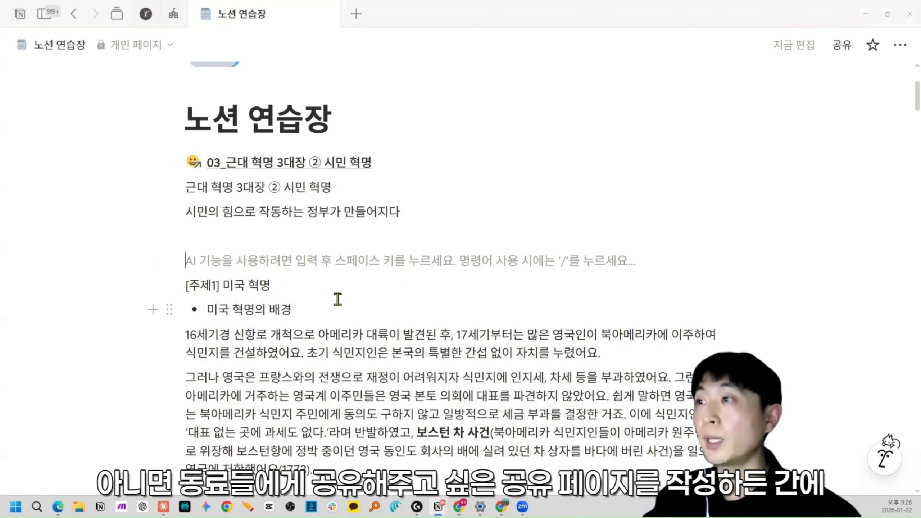
pyautogui.doubleClick(189, 285)
pyautogui.moveTo(248, 286); pyautogui.dragTo(277, 286)
pyautogui.click(278, 285)
# Step: Browse the block types in the slash command list on the empty line above "[주제1] 미국 혁명"
pyautogui.click(268, 266)
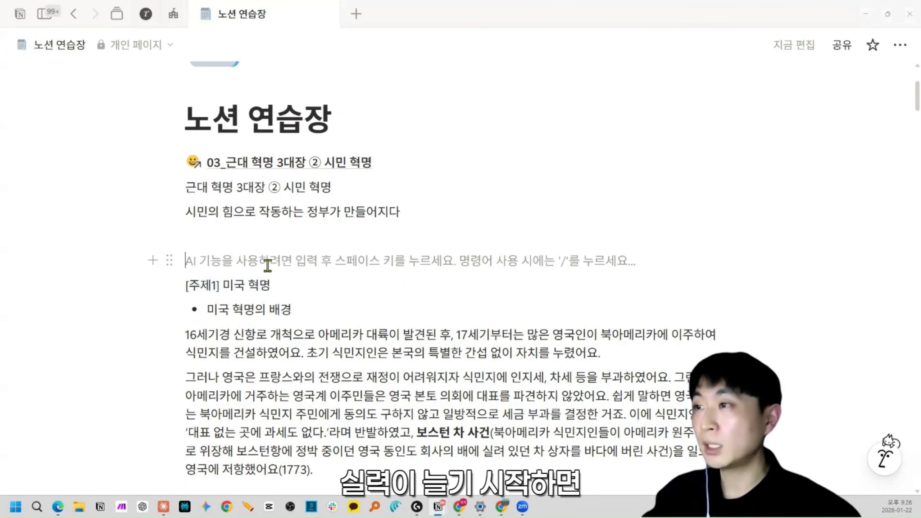
pyautogui.write('/')
pyautogui.scroll(-2, 270, 305)
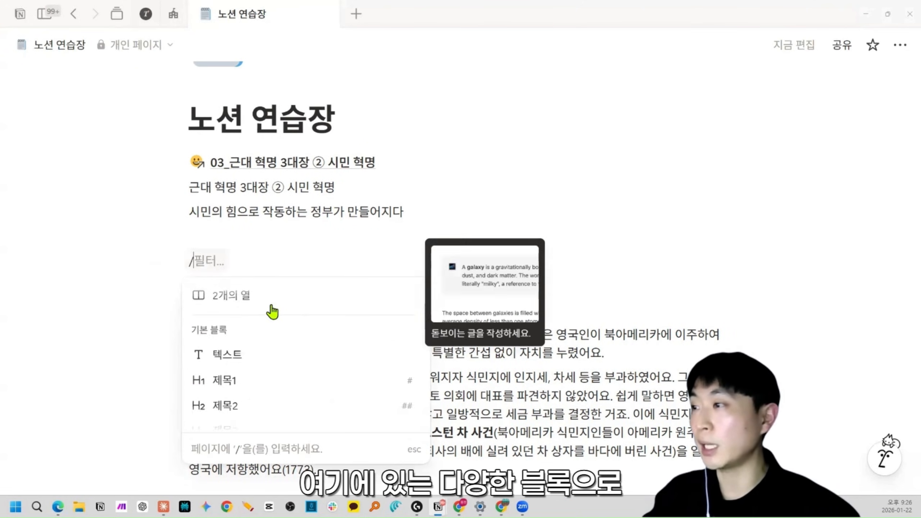
pyautogui.click(480, 226)
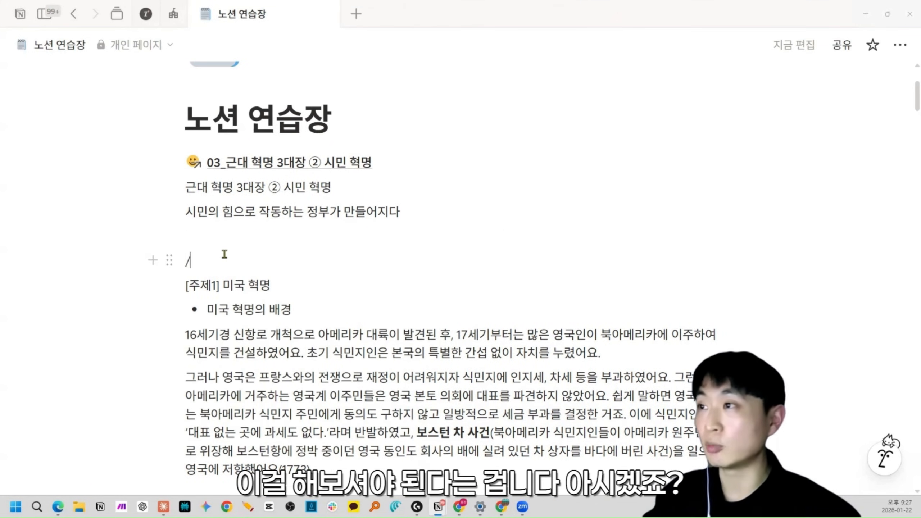
# Step: Delete all content below the title of the "노션 연습장" page, including the embedded database
pyautogui.hotkey('ctrl', 'a')
pyautogui.press('Delete')
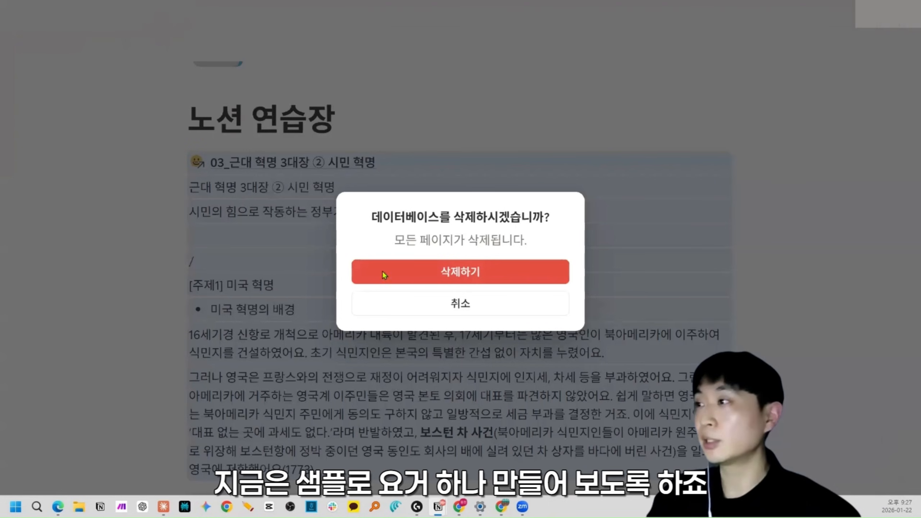
pyautogui.click(421, 282)
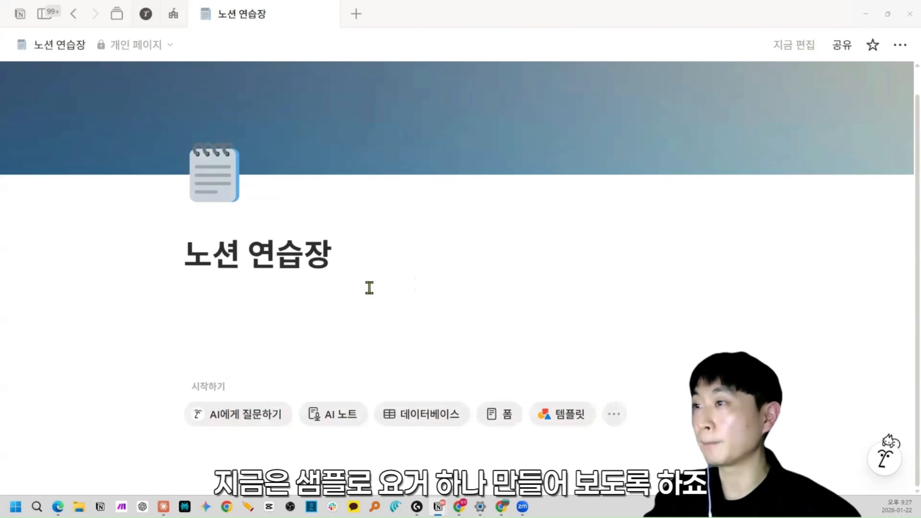
# Step: Rename the page "자기 소개서" and start its first body line
pyautogui.hotkey('ctrl', 'a')
pyautogui.write('자기 소개서')
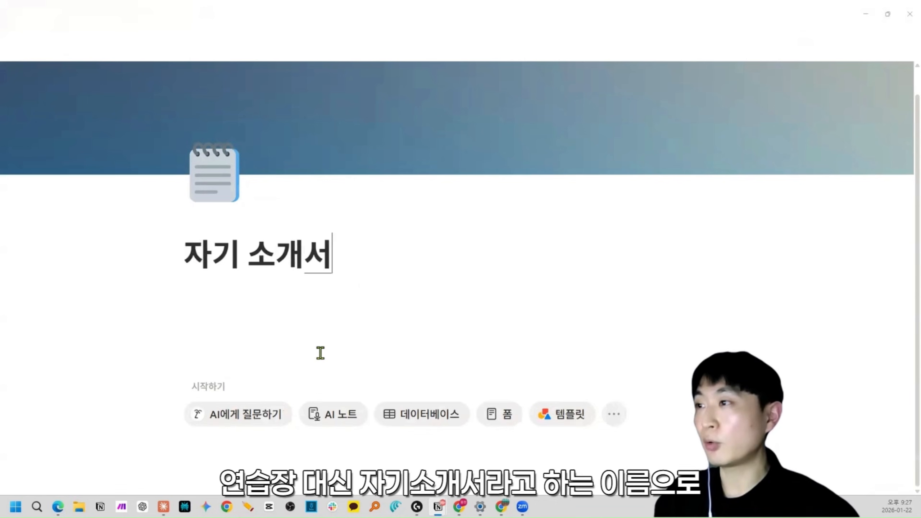
pyautogui.press('Return')
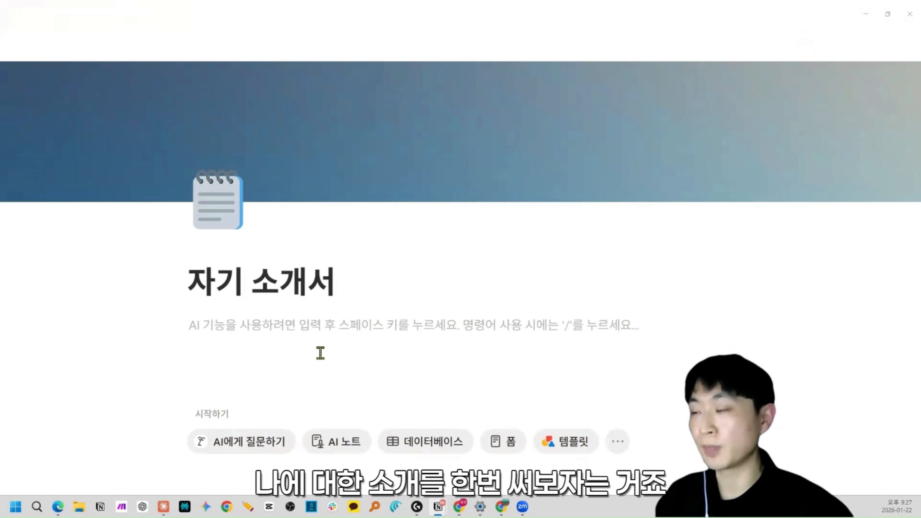
# Step: Write 이름, 나이 and MBTI on three separate lines below the 자기 소개서 title
pyautogui.write('이름')
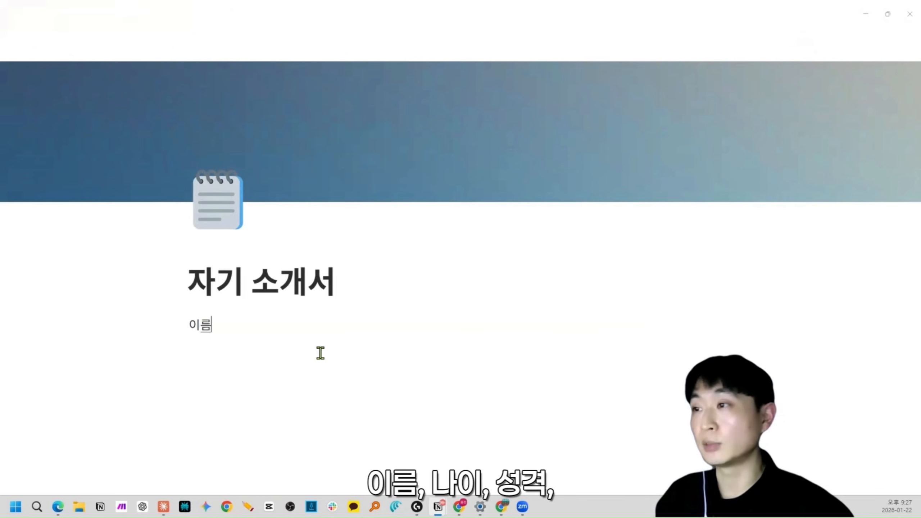
pyautogui.press('Return')
pyautogui.write('나이')
pyautogui.press('Return')
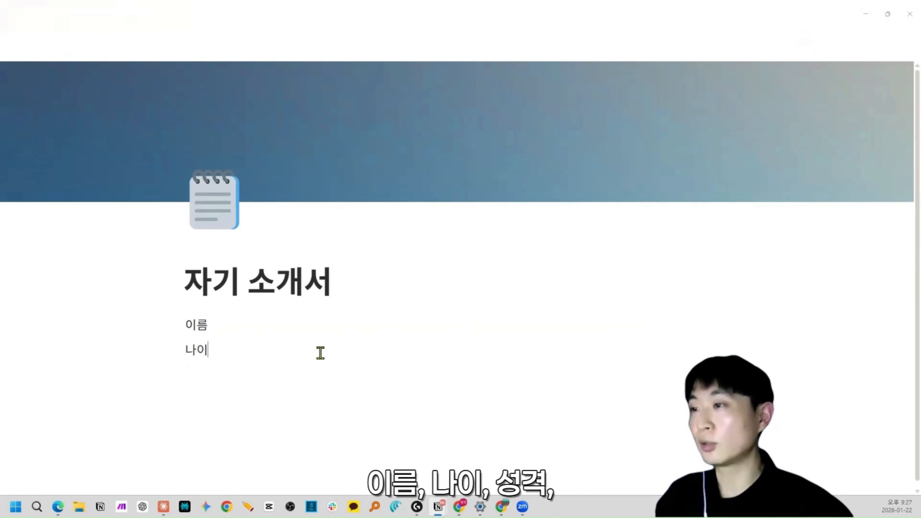
pyautogui.write('MBTI')
# Step: Delete the three lines 이름, 나이 and MBTI from the page body
pyautogui.hotkey('ctrl', 'a')
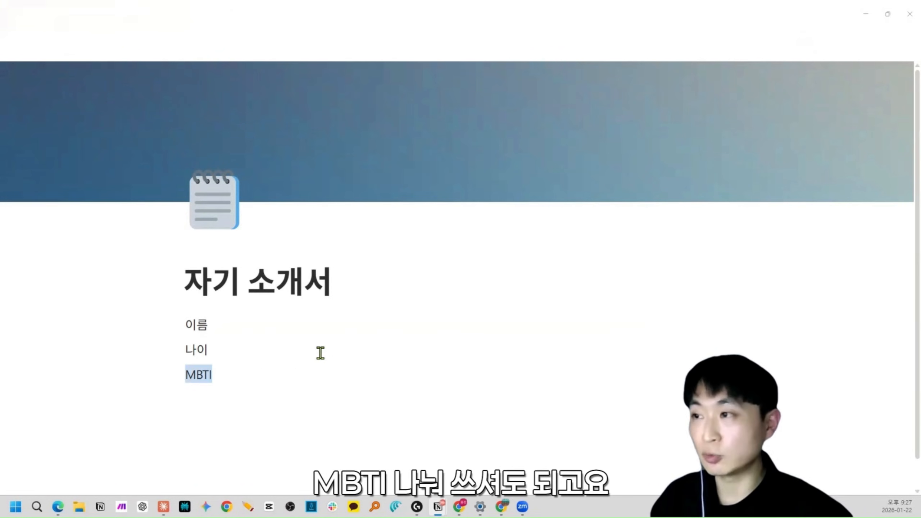
pyautogui.hotkey('ctrl', 'a')
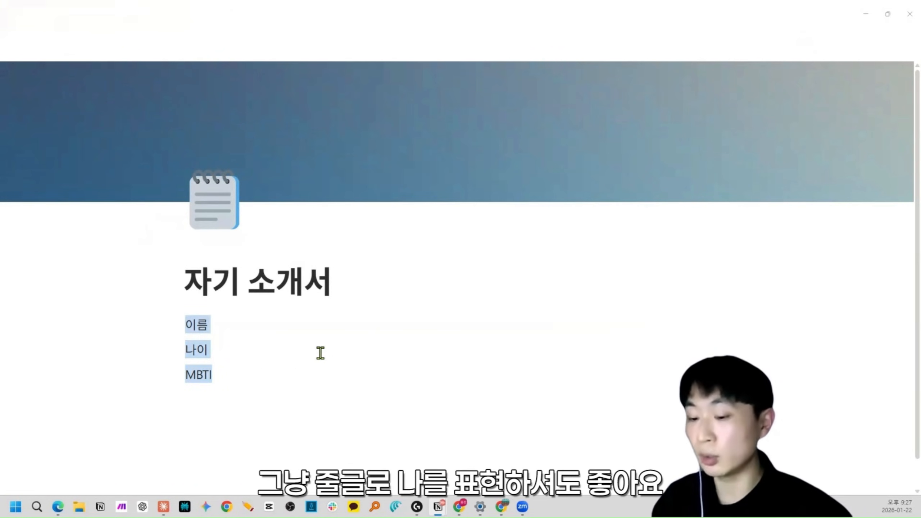
pyautogui.click(278, 376)
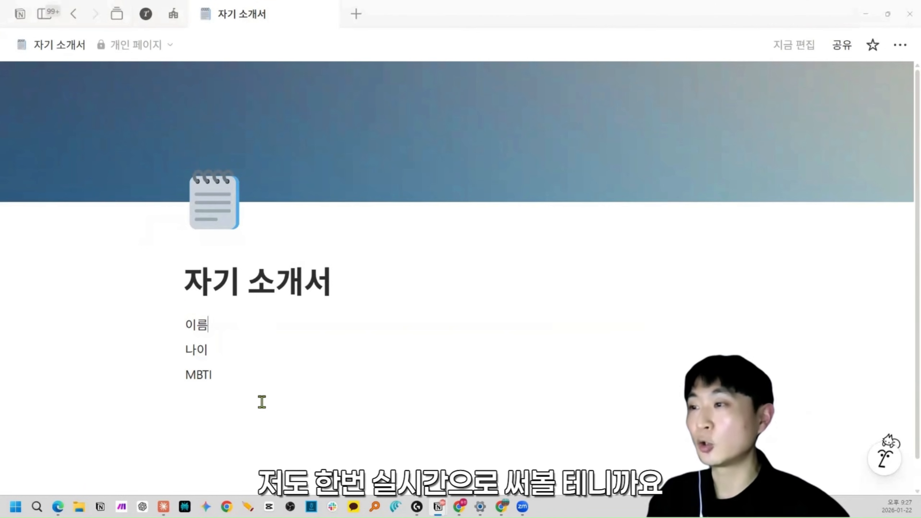
pyautogui.moveTo(316, 423); pyautogui.dragTo(192, 326)
pyautogui.press('Delete')
# Step: Browse the basic block types in the slash command list on the empty first body line, and remove the slash
pyautogui.click(224, 334)
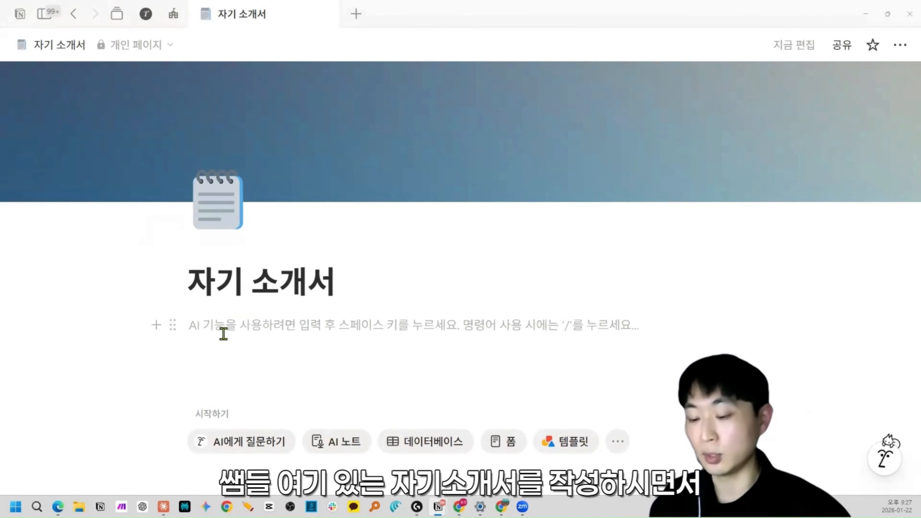
pyautogui.write('/')
pyautogui.scroll(-4, 279, 222)
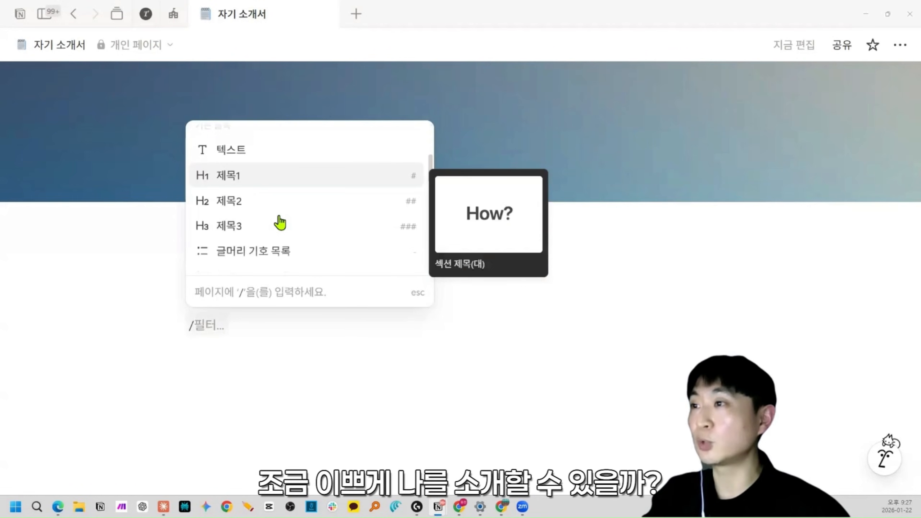
pyautogui.scroll(-2, 280, 222)
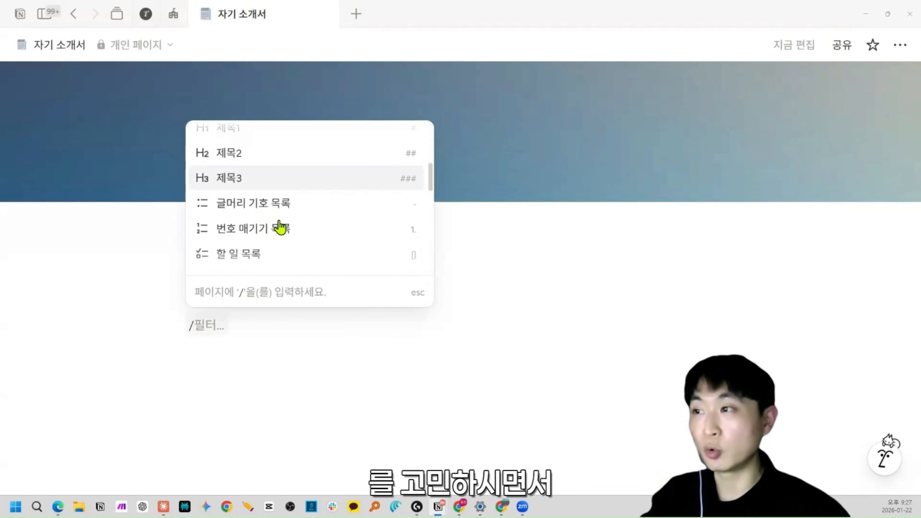
pyautogui.click(241, 327)
pyautogui.press('BackSpace')
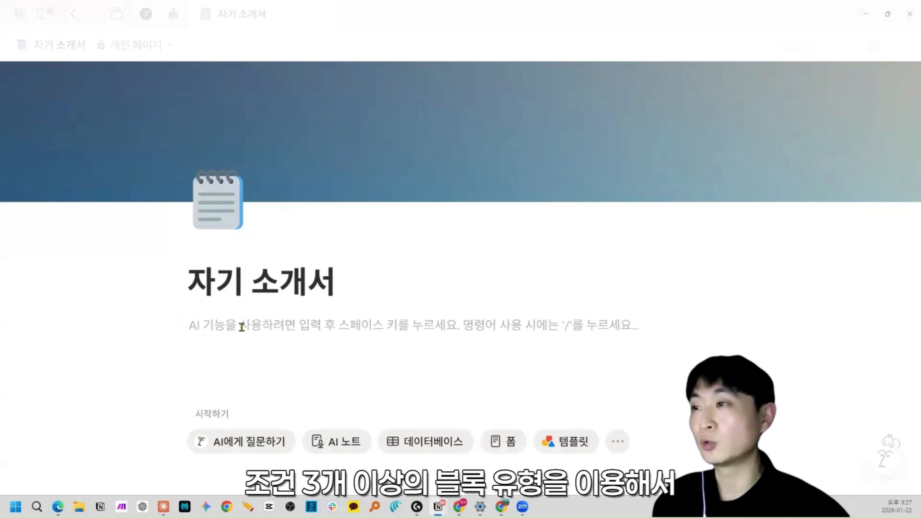
# Step: Write a heading below the page title reading "조건 : 3개 이상의 블록 유형을 이용해서 나를 소개해보자!"
pyautogui.write('whrjs')
pyautogui.write('조건 :')
pyautogui.write(' 3')
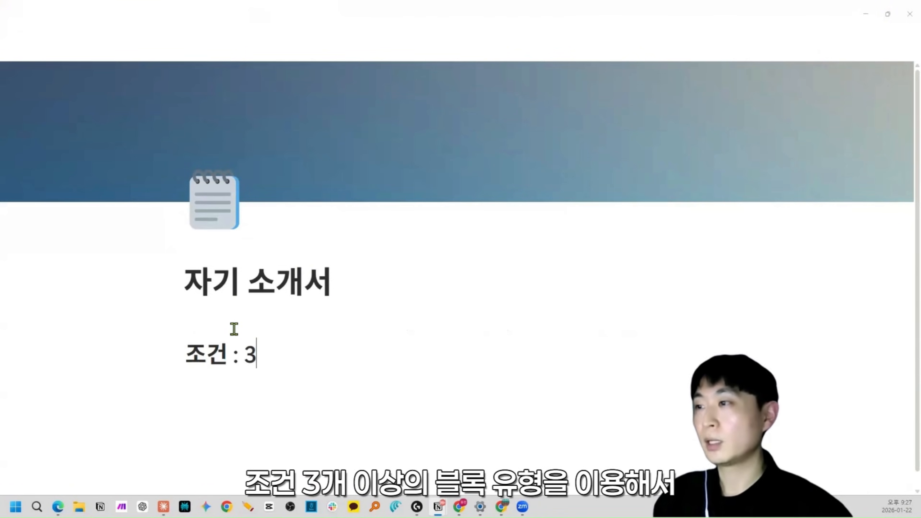
pyautogui.write('개 이상의 블록 유형을 이용해서 나를 소')
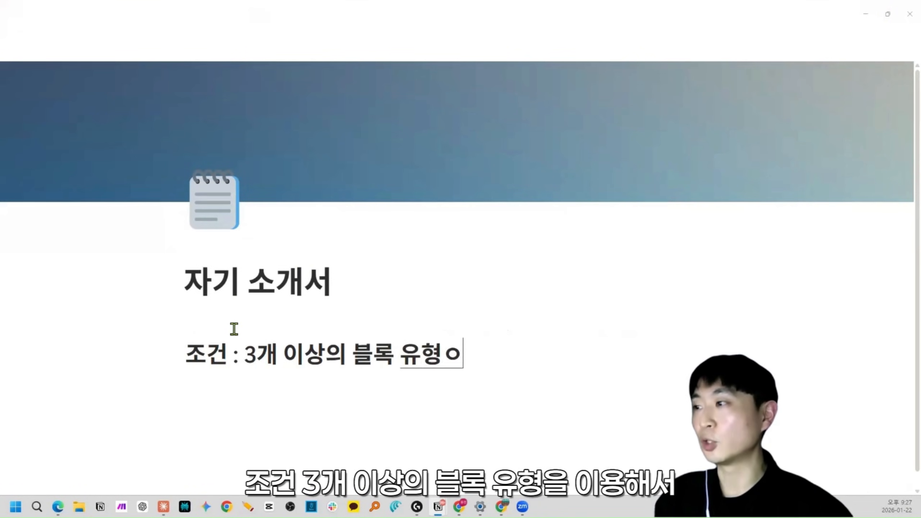
pyautogui.write('개해봊')
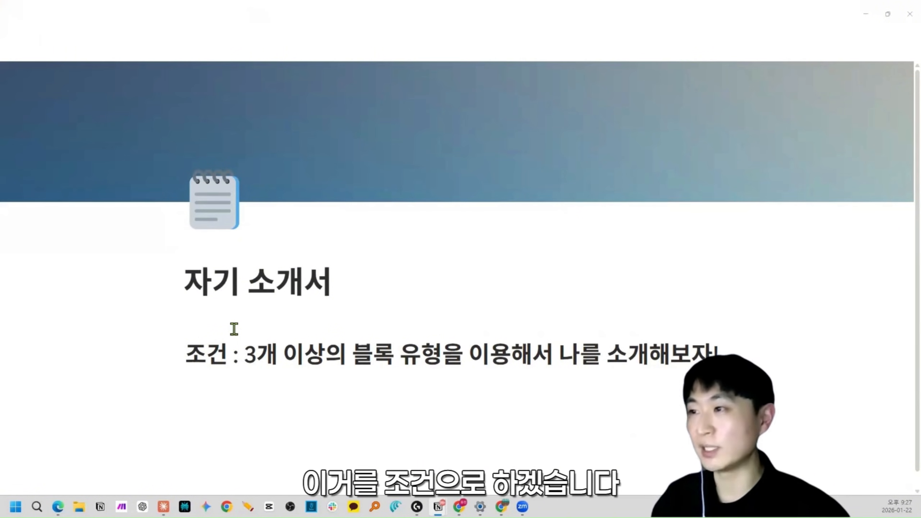
# Step: Add a second heading below the 조건 heading reading "시간 : 2분 드릴게요"
pyautogui.press('Return')
pyautogui.write('시간 : 1분 드릴게요')
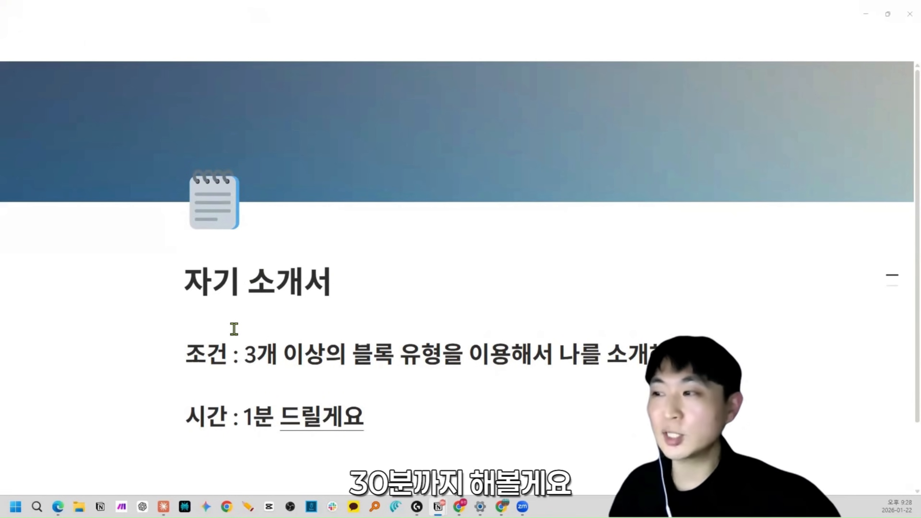
pyautogui.click(252, 414)
pyautogui.press('BackSpace')
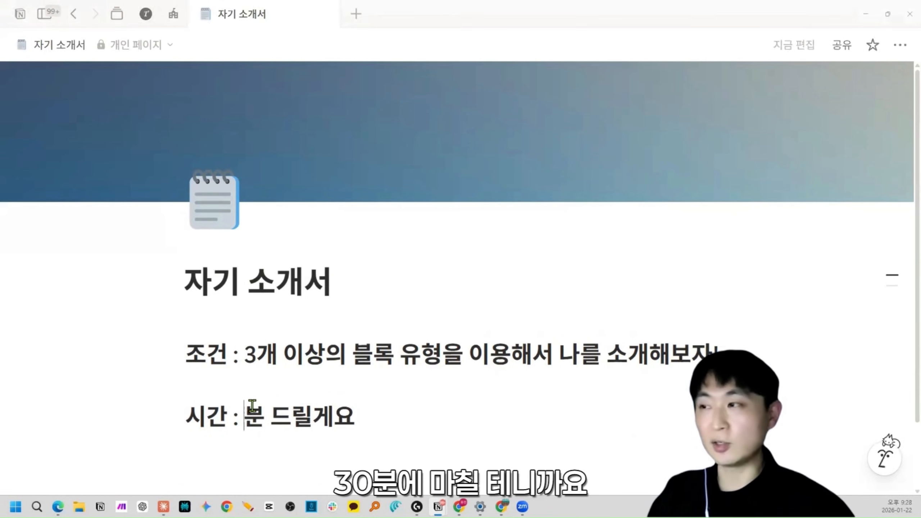
pyautogui.write('2')
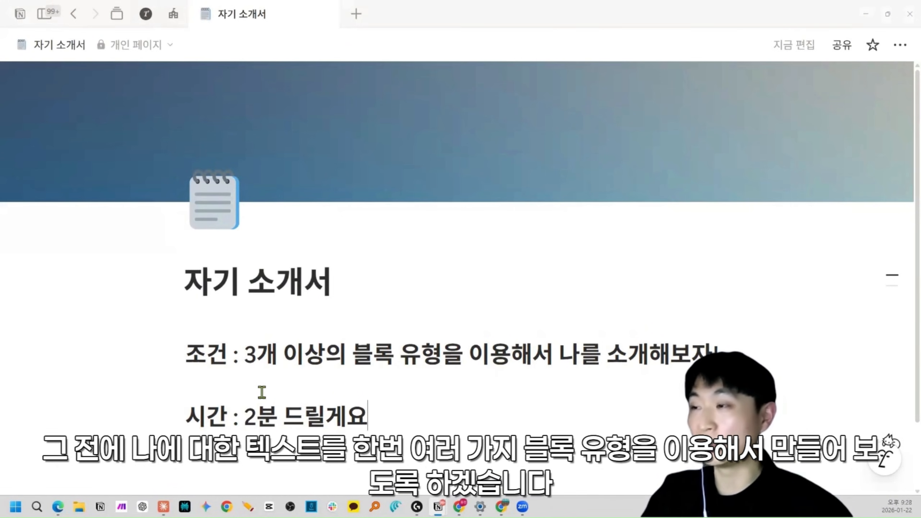
pyautogui.scroll(-2, 262, 391)
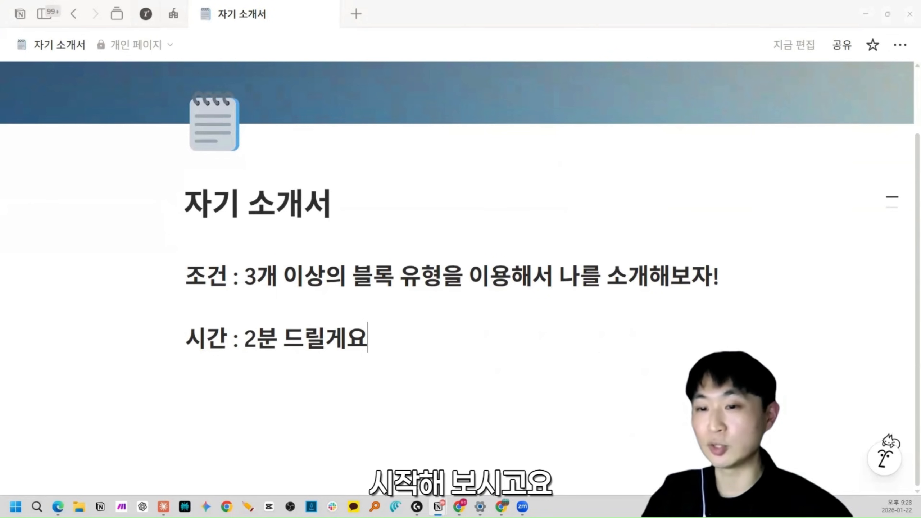
# Step: Add a quote block below the 시간 heading: "안녕하세요! 저는 선생님을 위한 노션 콘텐츠를 만드는 노션 가르치는 교사", the creator's nickname, and "이라고 합니다 😃"
pyautogui.click(461, 344)
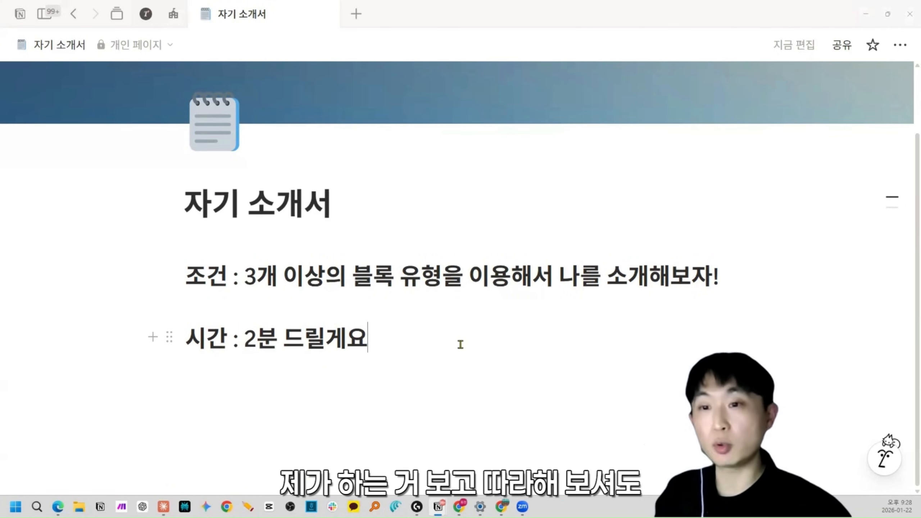
pyautogui.press('Return')
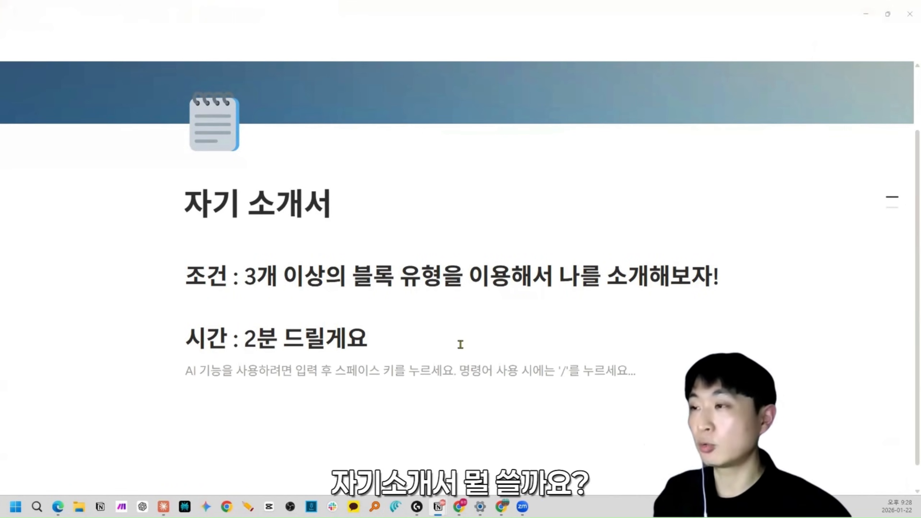
pyautogui.write('" ')
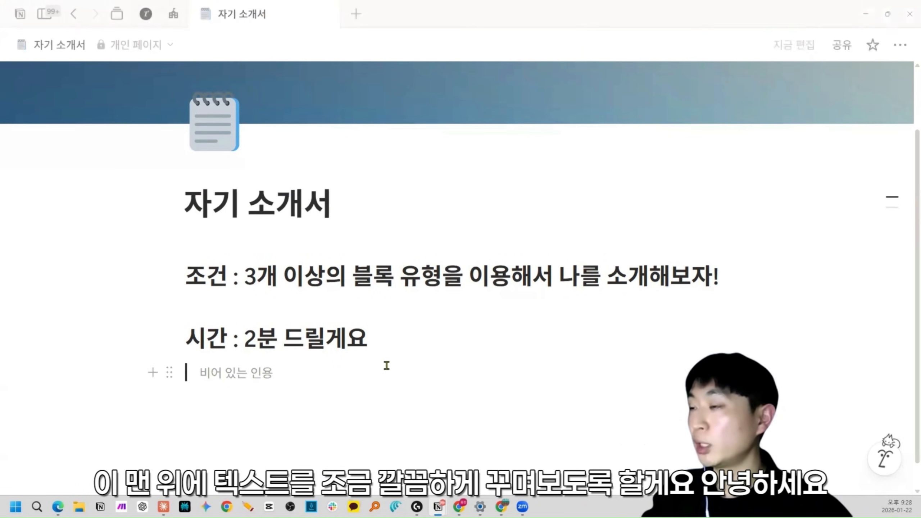
pyautogui.write('안녕하세요! 저는 ㅎ')
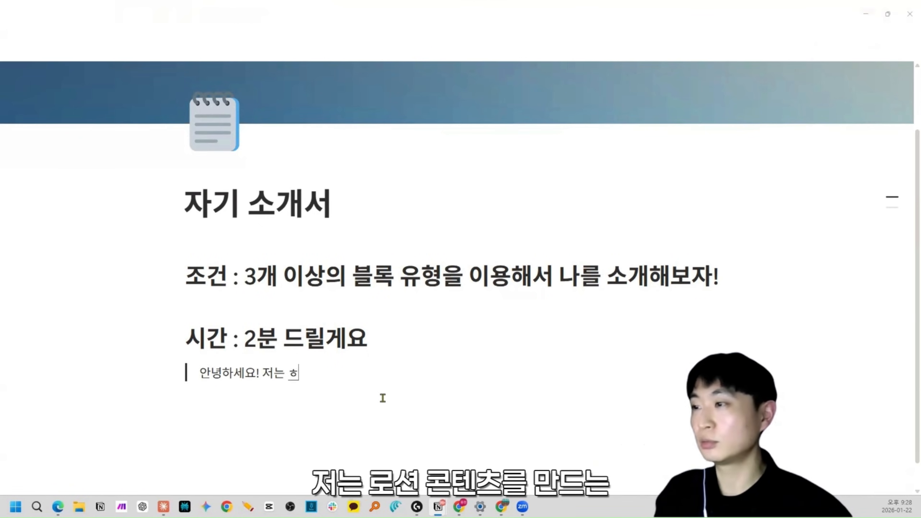
pyautogui.press('BackSpace')
pyautogui.write('선생님을 위한 노션 콘텐츠를 만드는 노션 가')
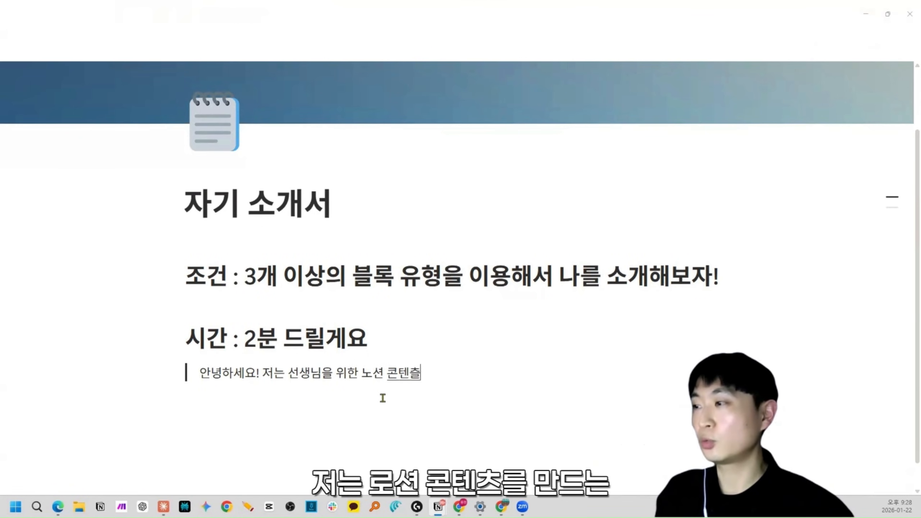
pyautogui.write('르치는 교사 1000쌤이라고 합니다 😃')
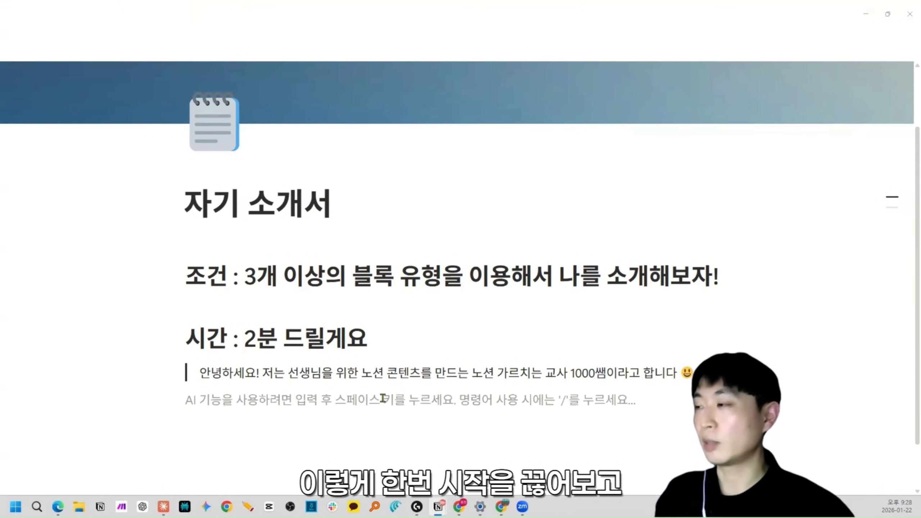
# Step: Find the 글머리 기호 목록 block type in the slash command list on the line below the quote, without inserting it
pyautogui.write('-')
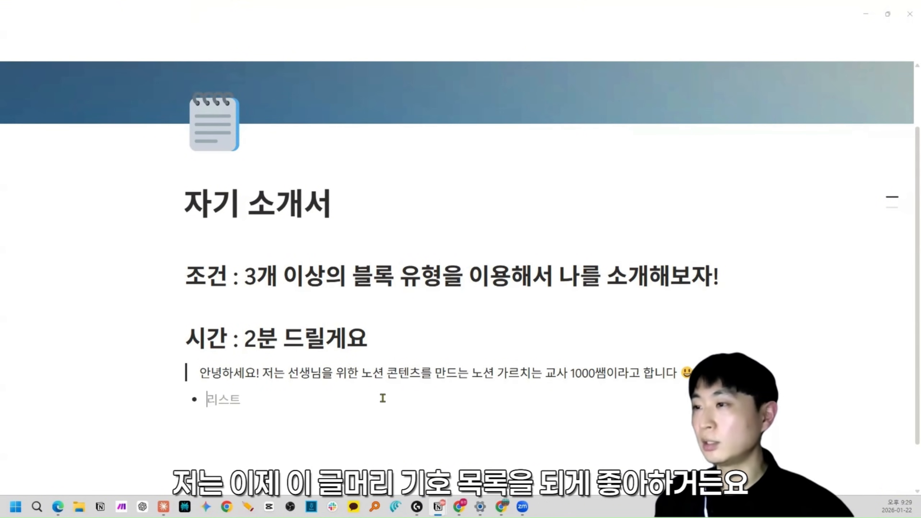
pyautogui.press('BackSpace')
pyautogui.write('/')
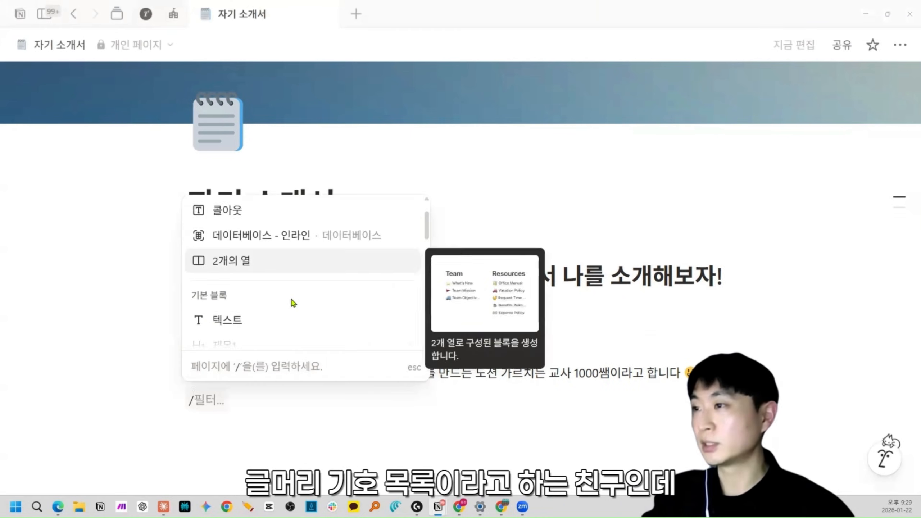
pyautogui.scroll(-4, 290, 294)
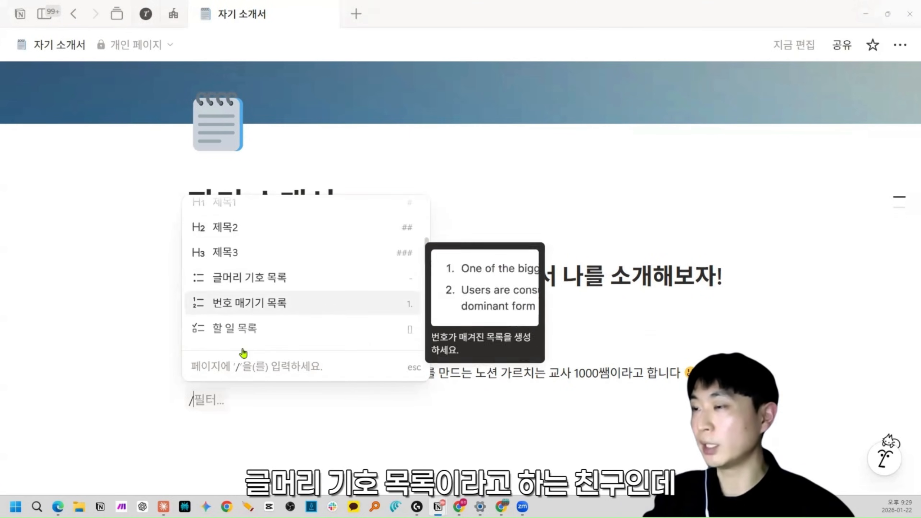
pyautogui.press('Escape')
pyautogui.press('BackSpace')
# Step: Start a bulleted list below the quote with the items "경력 : 2년차 노션 크리에이터" and "대표작 : 노션 교무수첩"
pyautogui.write('-')
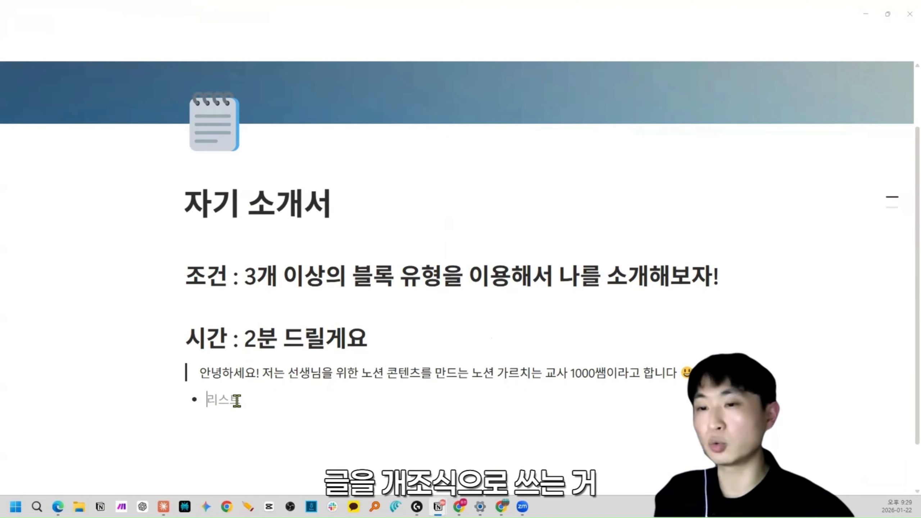
pyautogui.scroll(-1, 265, 395)
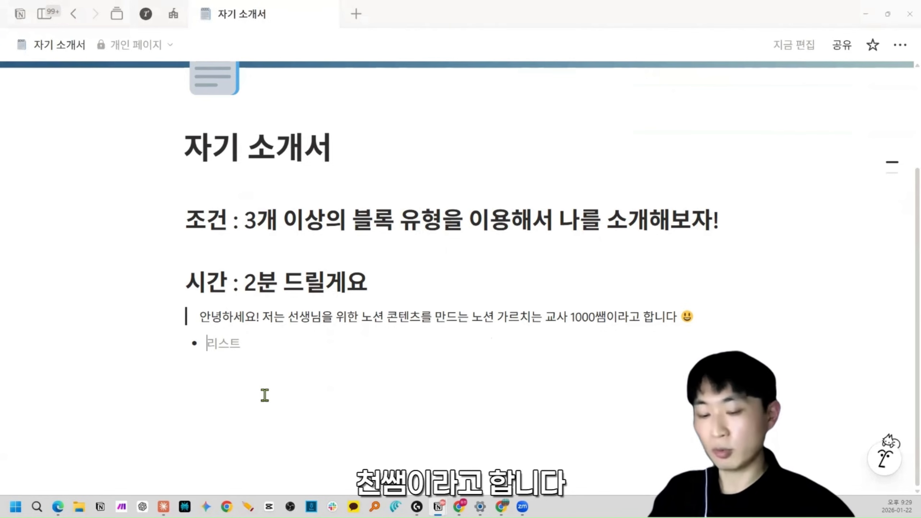
pyautogui.write('경력 : 2')
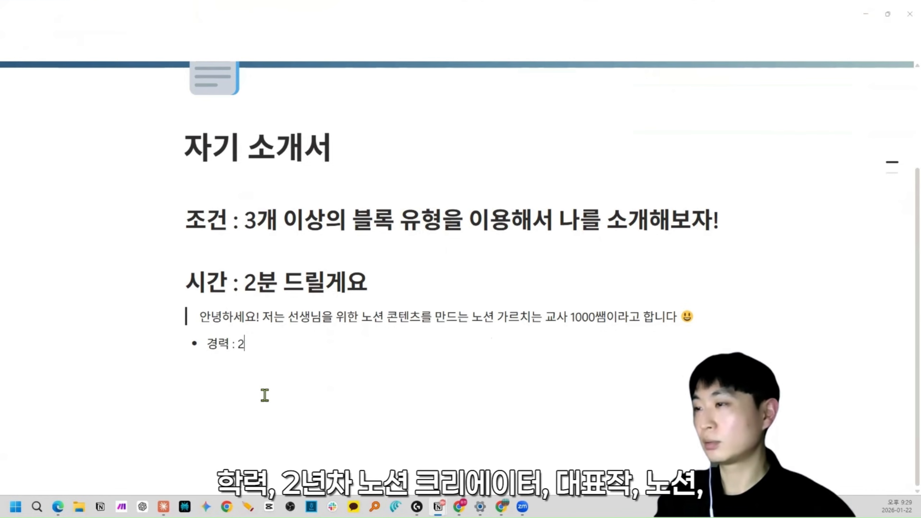
pyautogui.write('년차 노션 크리에이터')
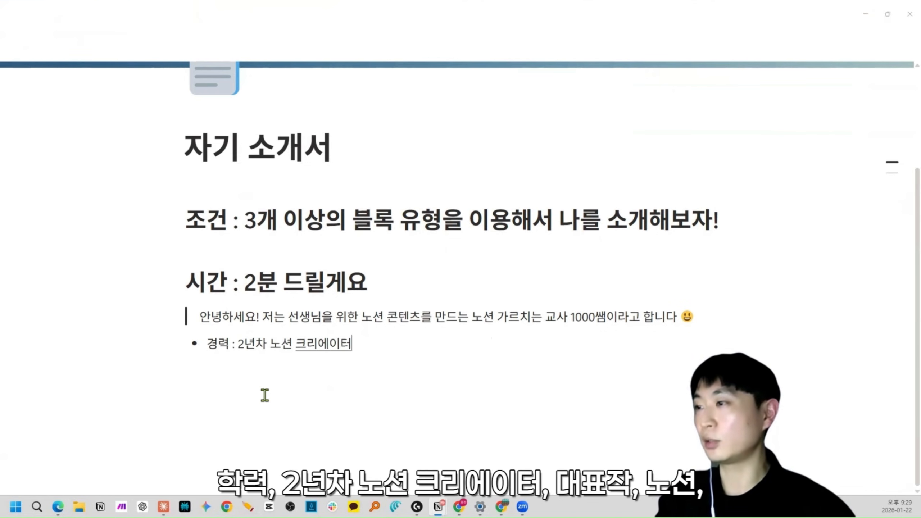
pyautogui.press('Return')
pyautogui.write('대표작 : 노션 교무수첩')
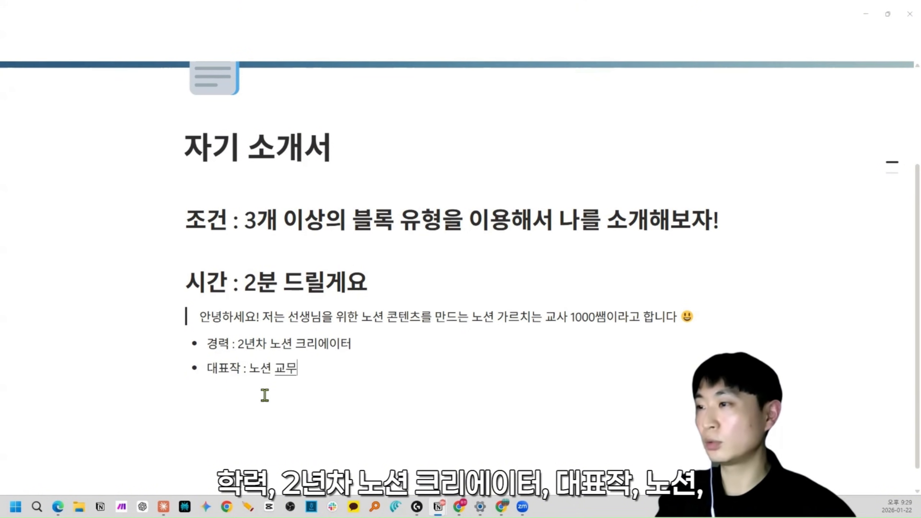
# Step: Add a third bullet reading "각오 : 선생님들의 일상과 수업, 업무 효율화를 위해 달려가겠습니다!! 아자!!!"
pyautogui.press('Return')
pyautogui.write('각오 : 선생님들의 ')
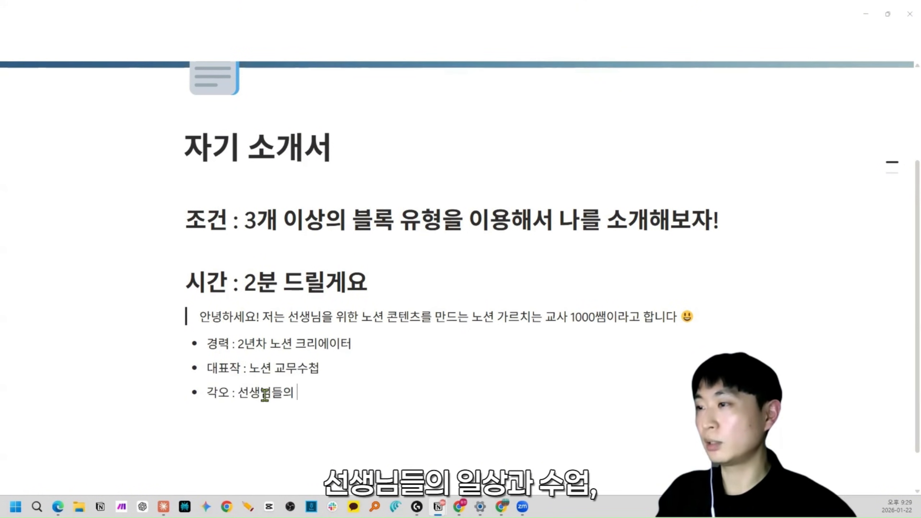
pyautogui.write('일상과 수업, 업무 효율화를 위해 달려가겠습니다!! 아자')
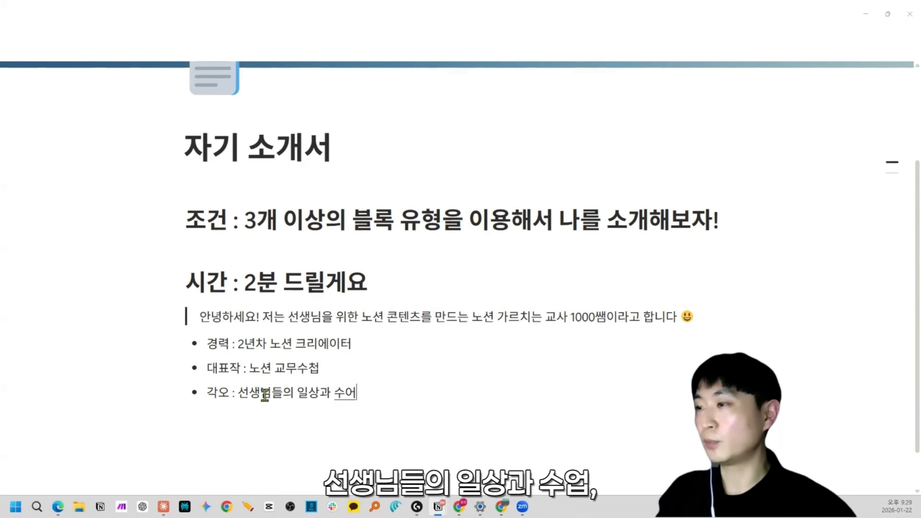
pyautogui.write('!!')
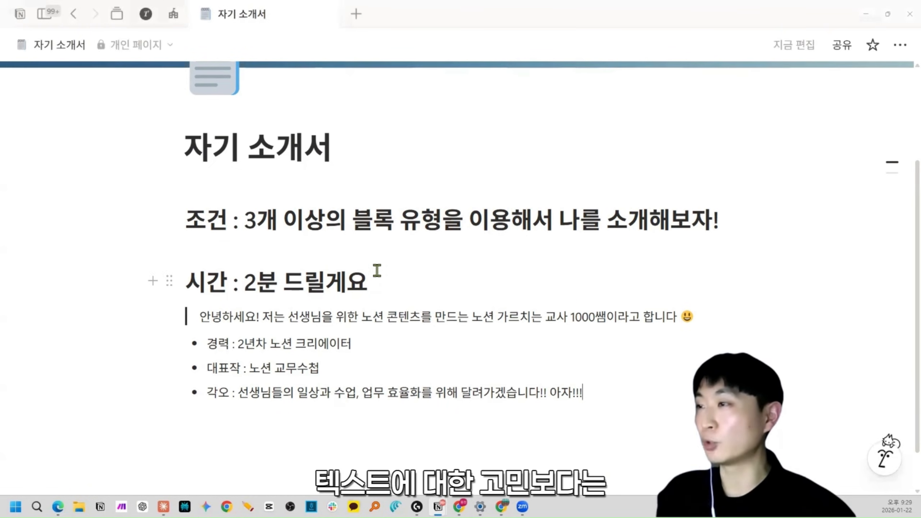
pyautogui.click(385, 280)
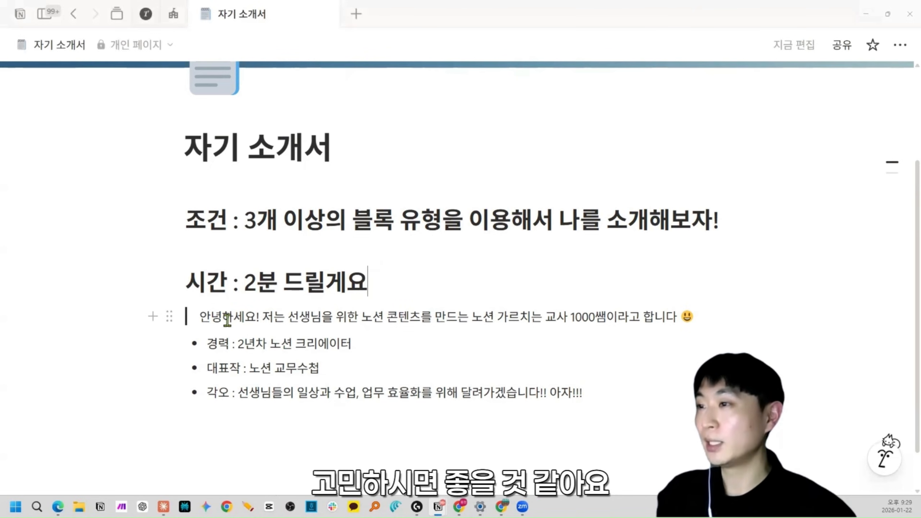
pyautogui.click(595, 396)
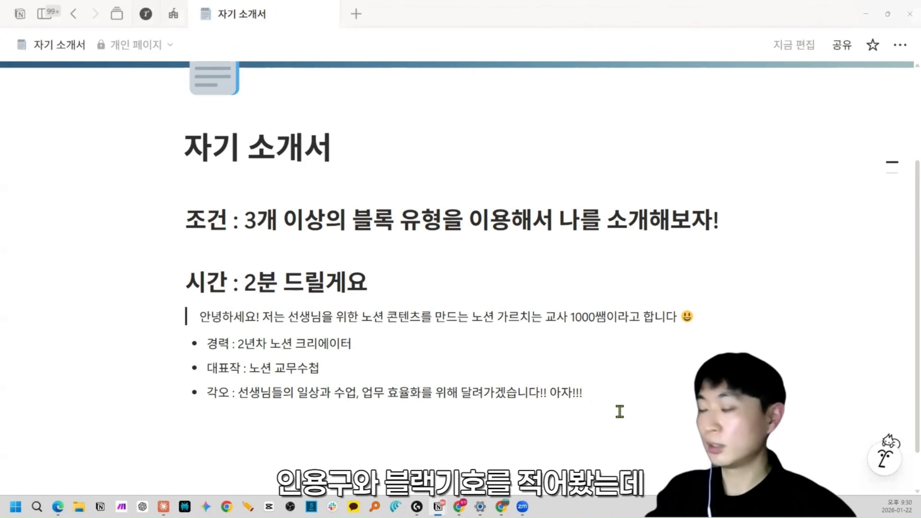
# Step: Insert a divider below the bulleted list, followed by the line "이런 선생님은 저를 만나시면 좋습니다" and an empty to-do item
pyautogui.press('Return')
pyautogui.write('/')
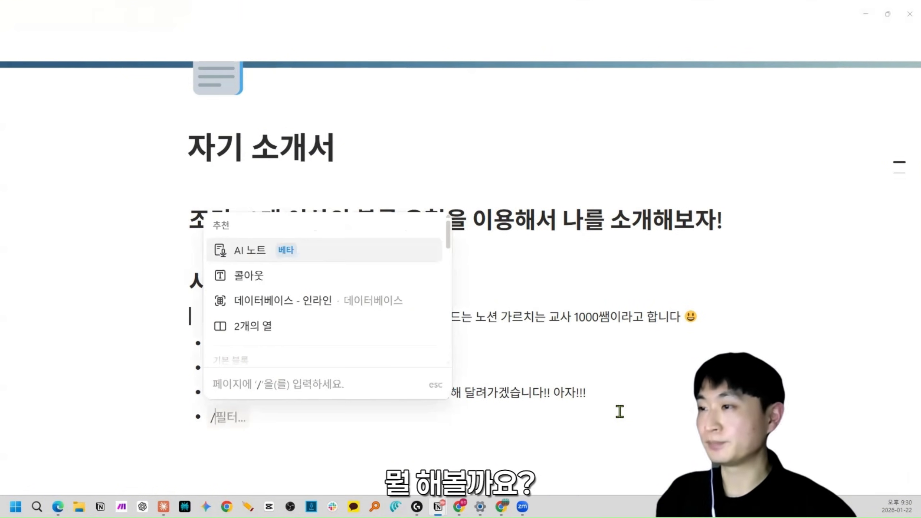
pyautogui.press('Escape')
pyautogui.press('BackSpace')
pyautogui.press('BackSpace')
pyautogui.click(304, 417)
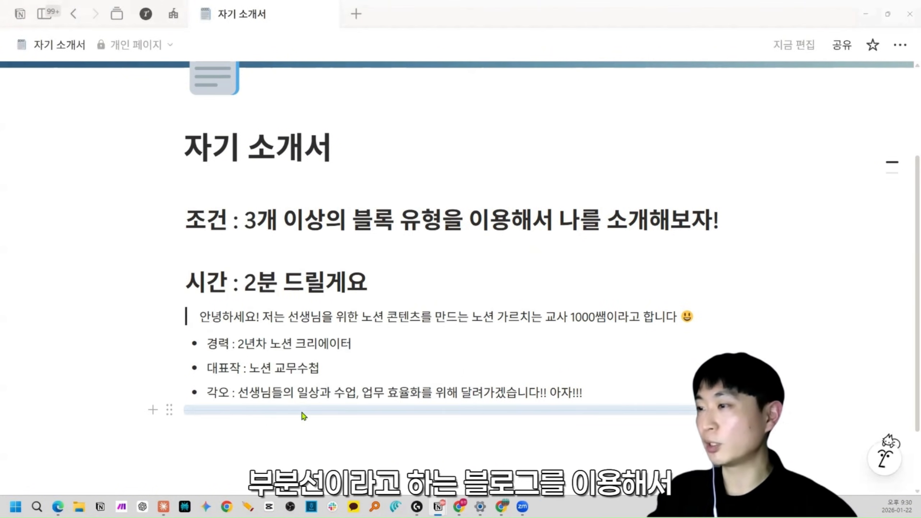
pyautogui.click(269, 427)
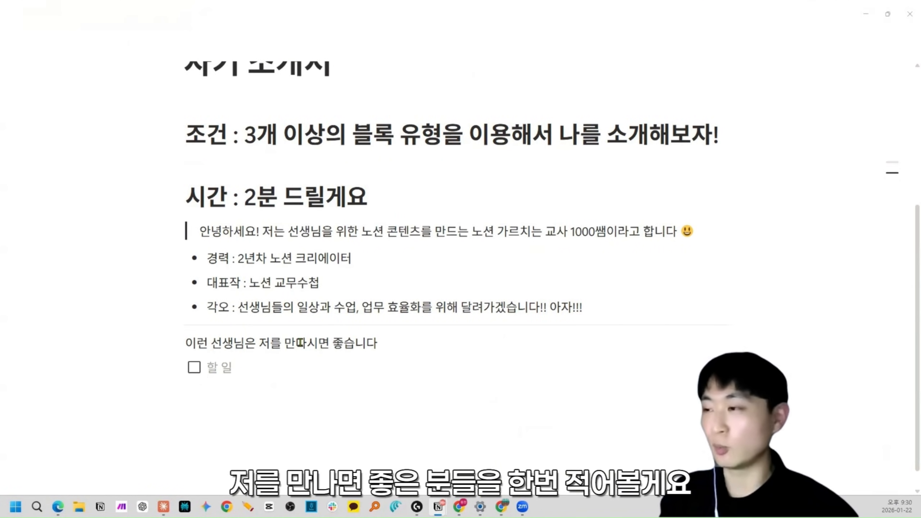
# Step: Fill in the first to-do item with "분산된 기록으로 고통받고 계신 분"
pyautogui.write('분산된 기록으로 고')
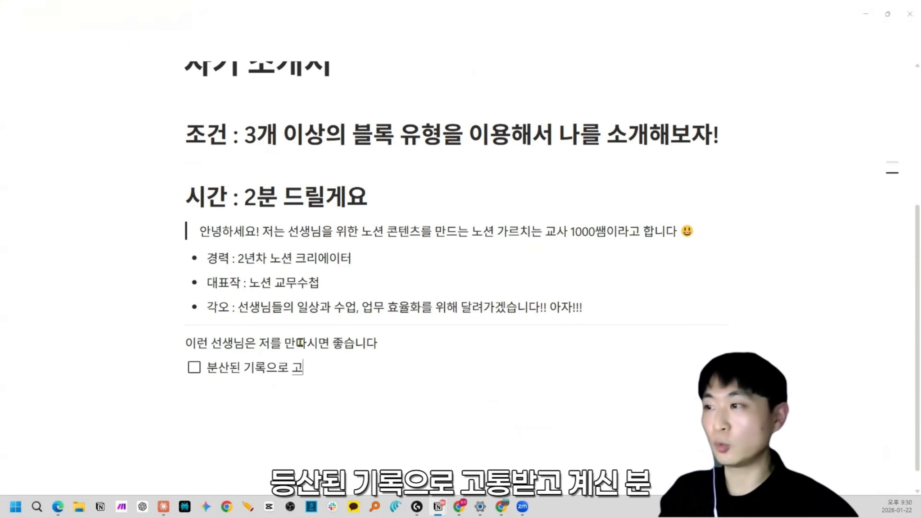
pyautogui.write('통받고 계신 분')
pyautogui.press('Return')
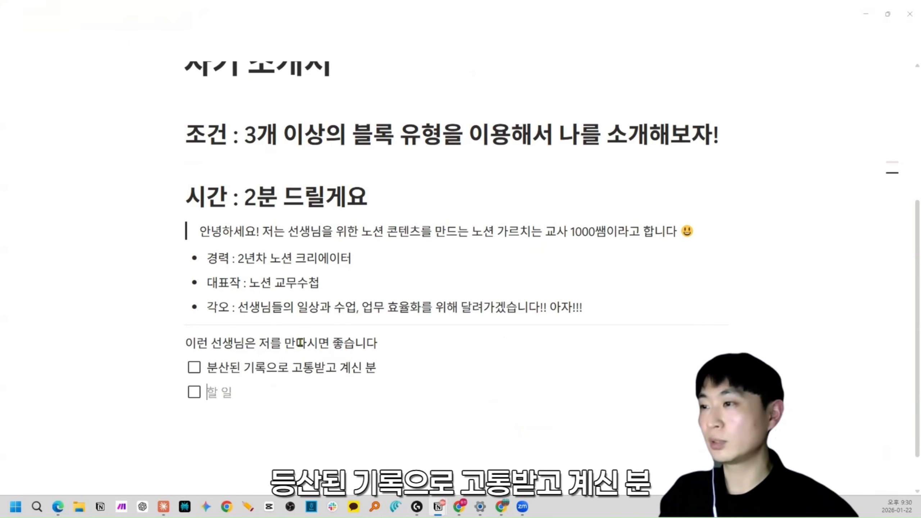
# Step: Add two more to-do items: "다양한 업무 툴을 다루면서 고생하고 계신 분" and "2026년에는 30분 일찍 퇴근하고 싶은 분"
pyautogui.write('다양한 업무 툴을 자')
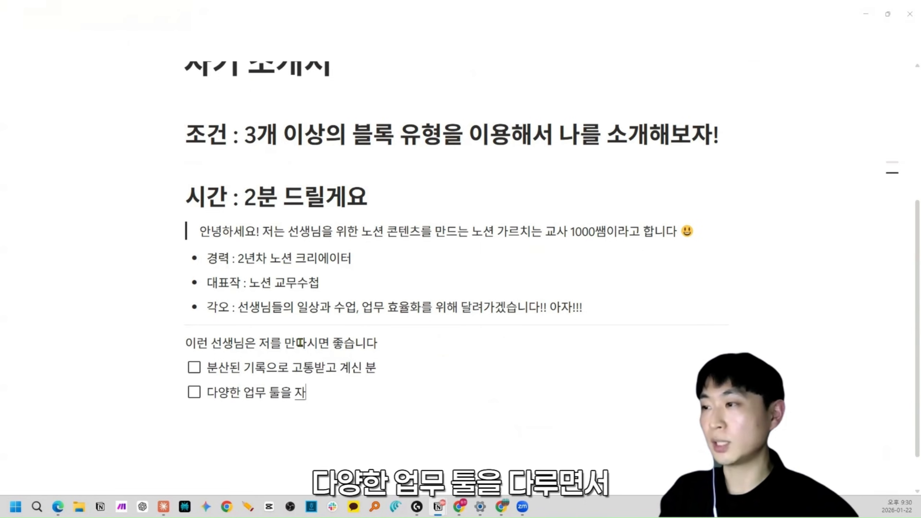
pyautogui.write('다루면서 고생하고 계')
pyautogui.press('Hangul_Hanja')
pyautogui.press('Escape')
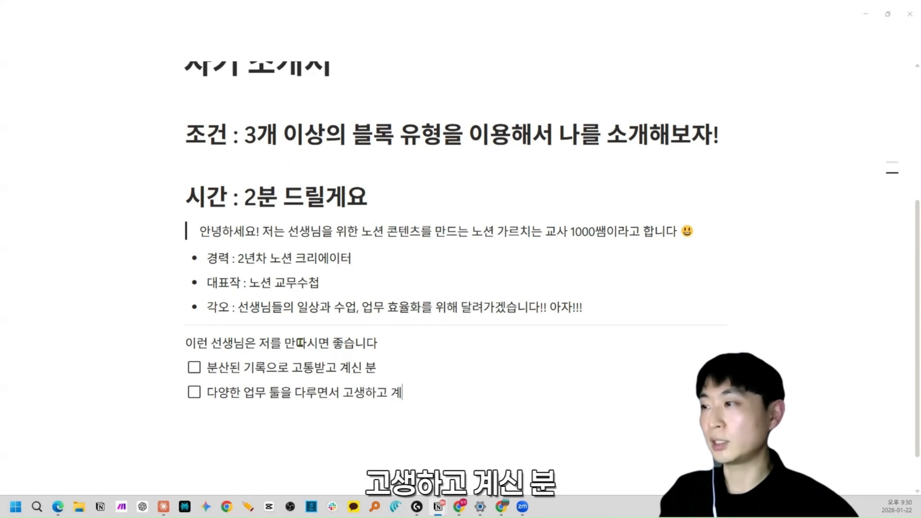
pyautogui.write('신 부ㄴ')
pyautogui.press('Return')
pyautogui.write('2026년에는 30분 일')
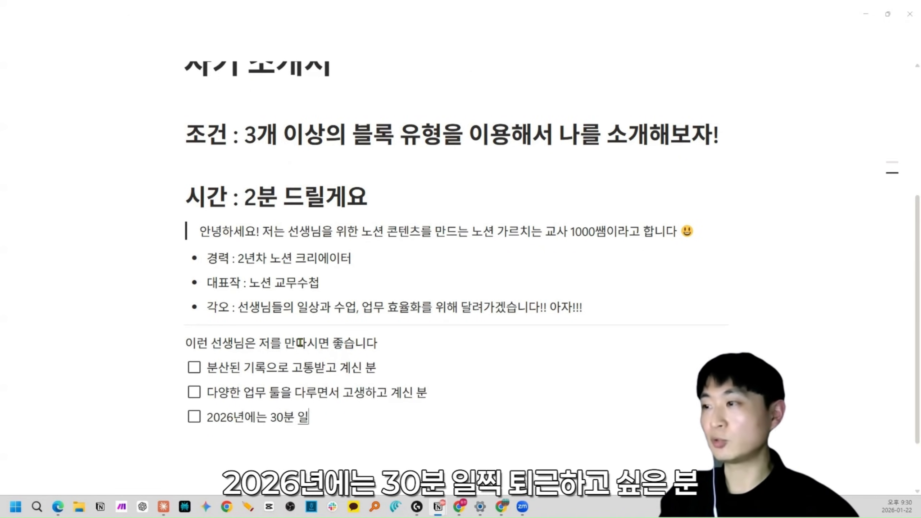
pyautogui.write('찍 토ㅣ근하고 싶은 부')
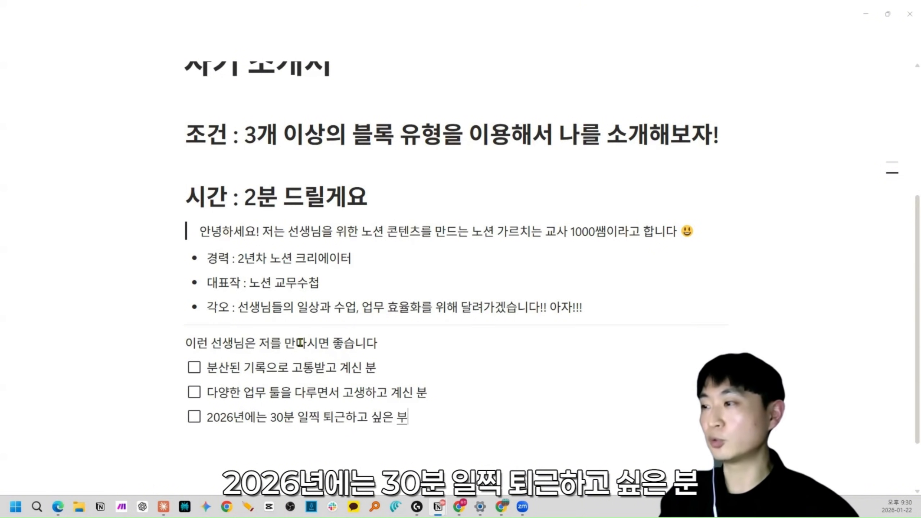
# Step: Delete the 조건 and 시간 headings above the quote block
pyautogui.moveTo(362, 204); pyautogui.dragTo(184, 133)
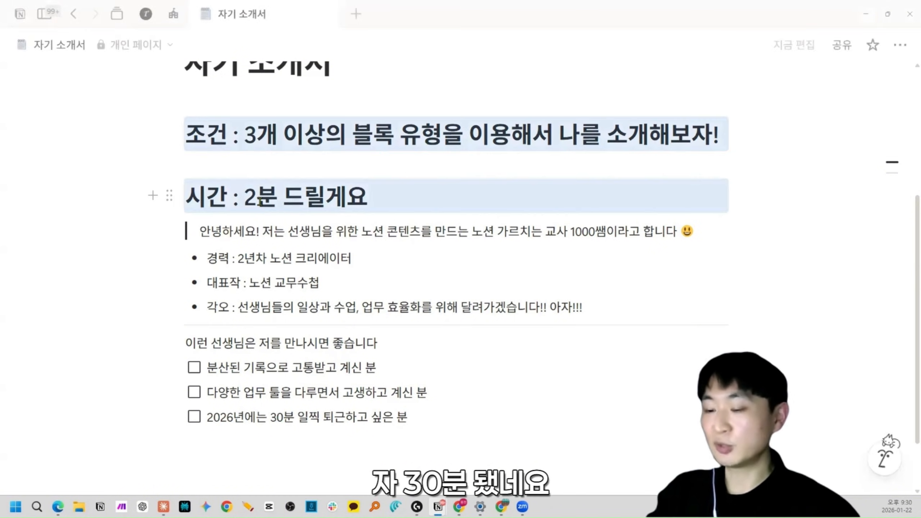
pyautogui.press('BackSpace')
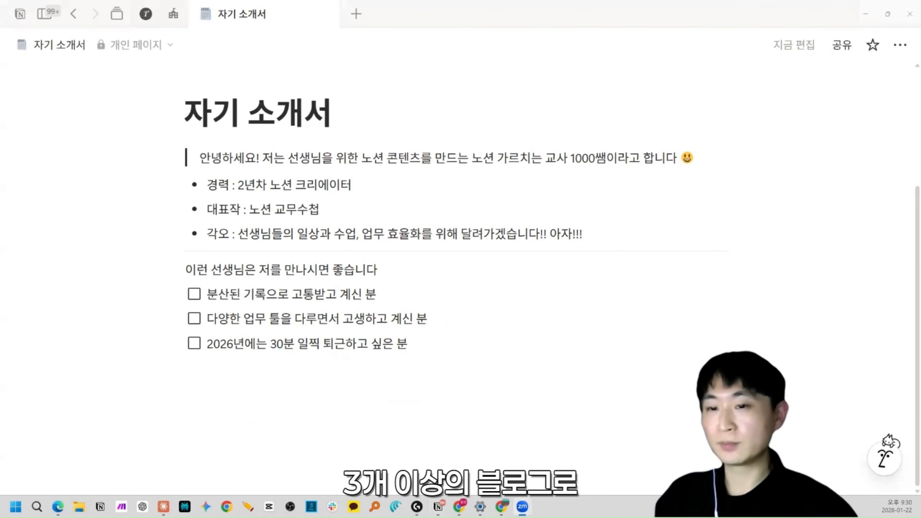
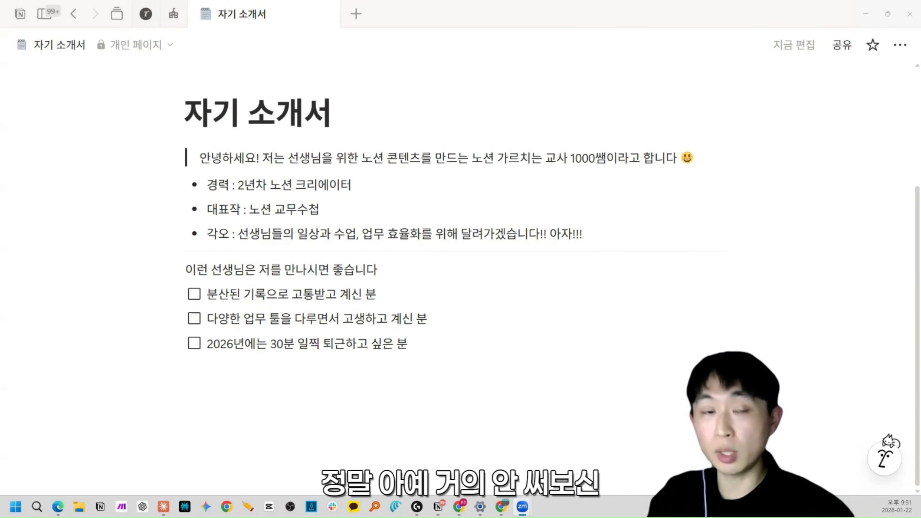
# Step: Look through the block types in the slash command list on a new line below the to-do items, without inserting any
pyautogui.click(434, 349)
pyautogui.press('Return')
pyautogui.write('/')
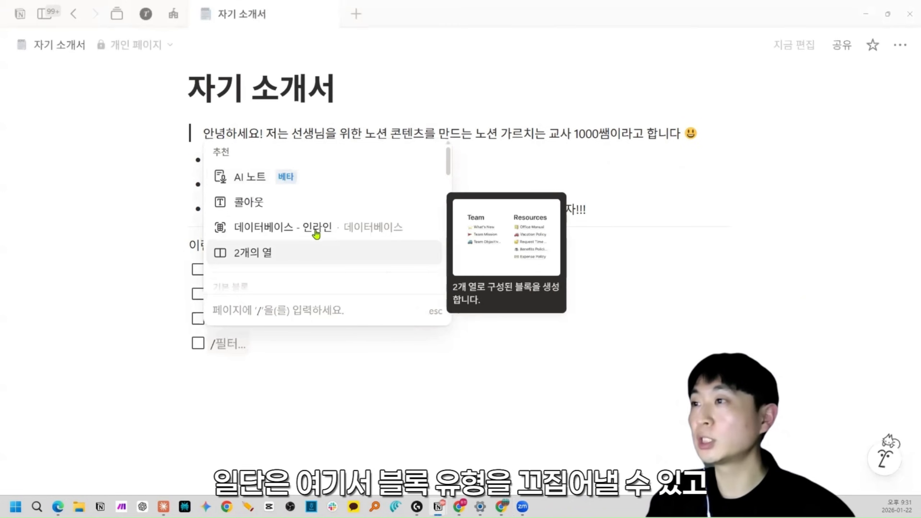
pyautogui.scroll(-4, 315, 234)
pyautogui.click(243, 349)
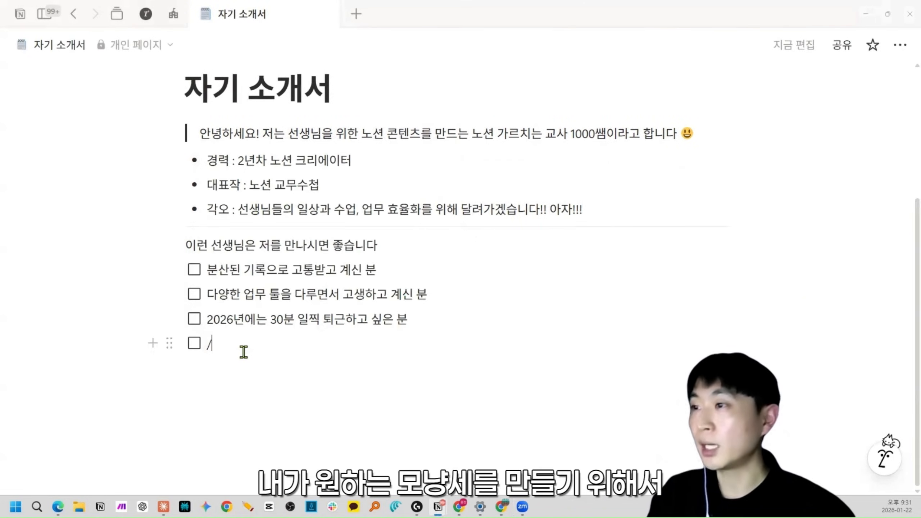
pyautogui.press('BackSpace')
pyautogui.press('BackSpace')
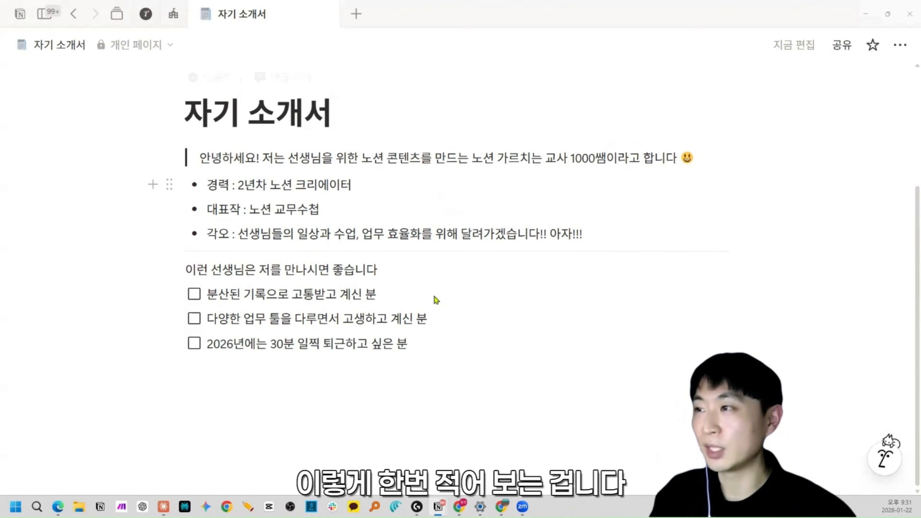
pyautogui.scroll(2, 377, 343)
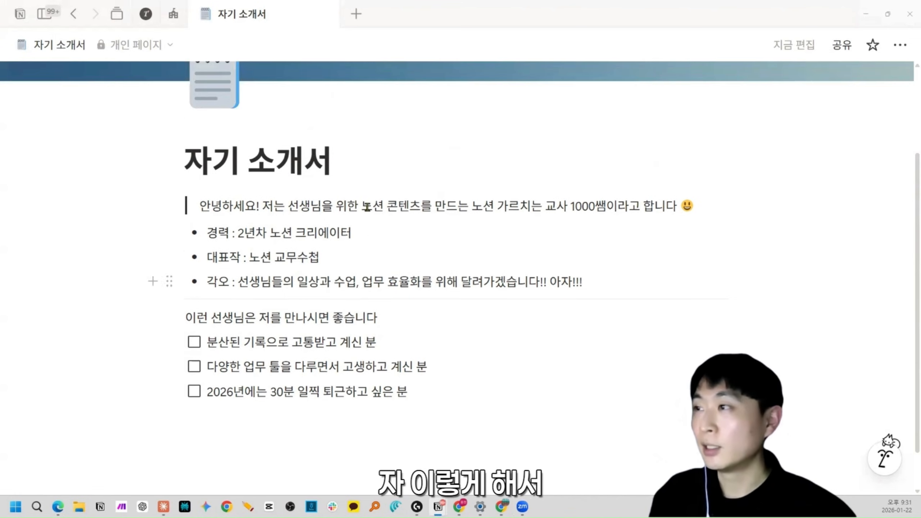
pyautogui.click(349, 163)
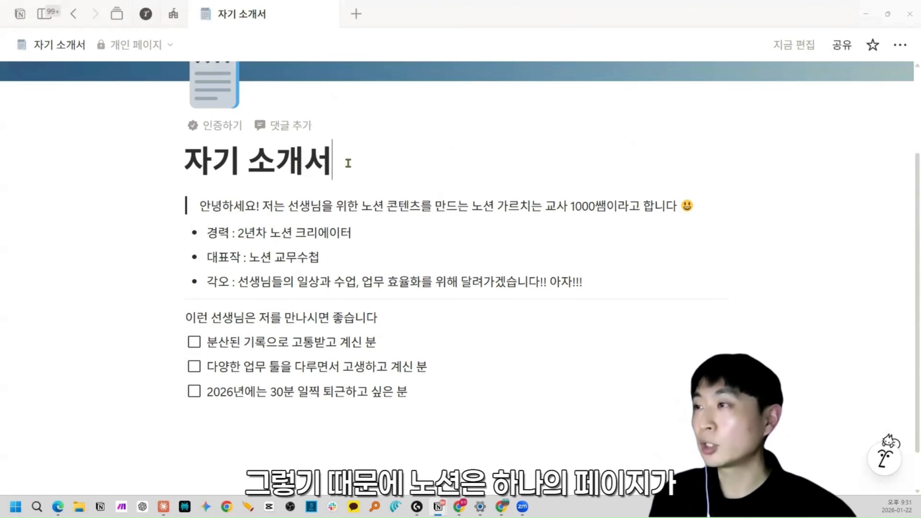
pyautogui.moveTo(191, 160); pyautogui.dragTo(356, 159)
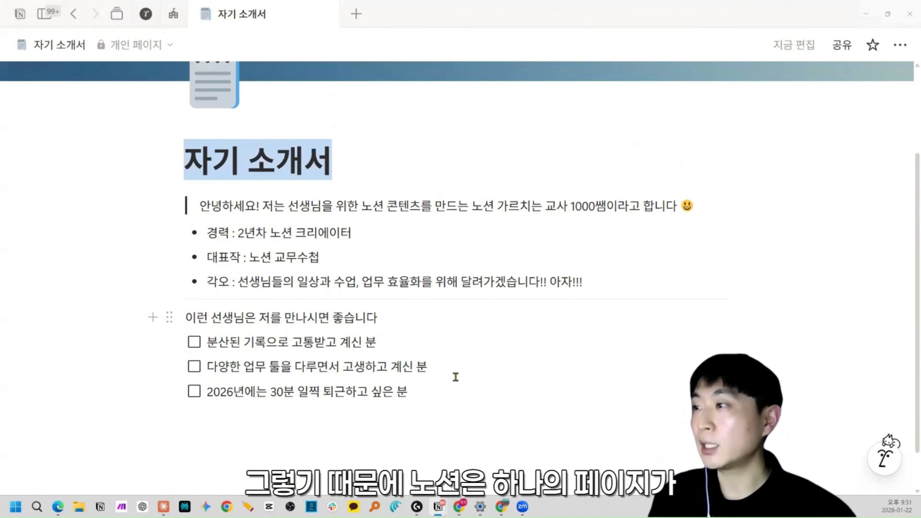
pyautogui.moveTo(450, 390); pyautogui.dragTo(193, 207)
pyautogui.click(434, 397)
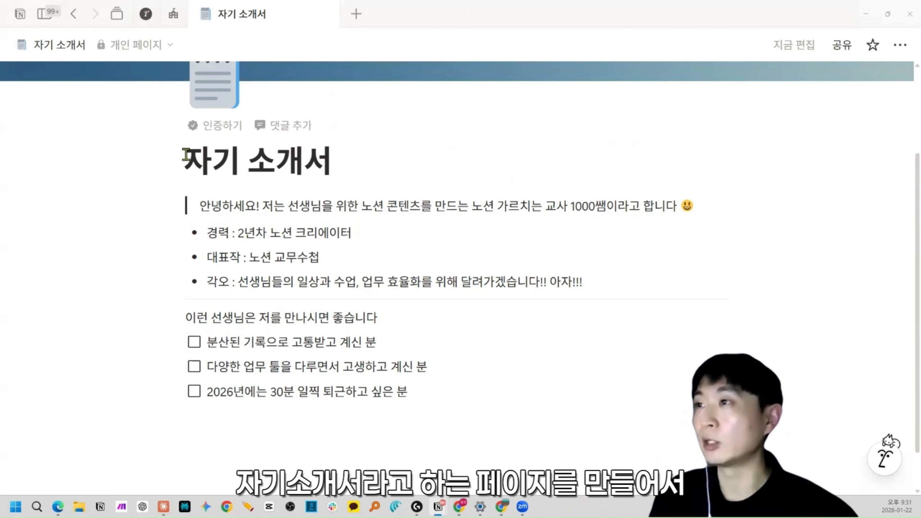
pyautogui.moveTo(186, 160); pyautogui.dragTo(419, 391)
pyautogui.click(440, 392)
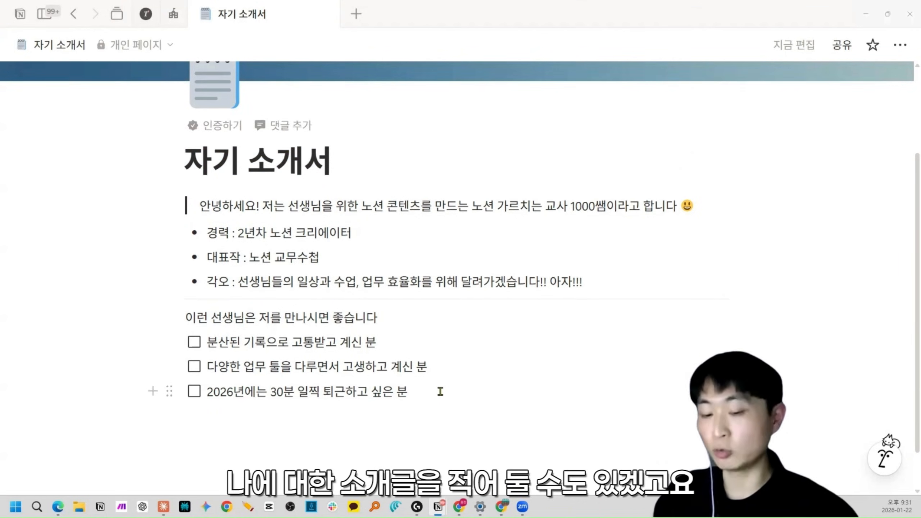
# Step: Create a new page titled "한국사 01차시 학습지" with the body text "학습지~~~"
pyautogui.hotkey('ctrl', 'n')
pyautogui.write('한ㄱ')
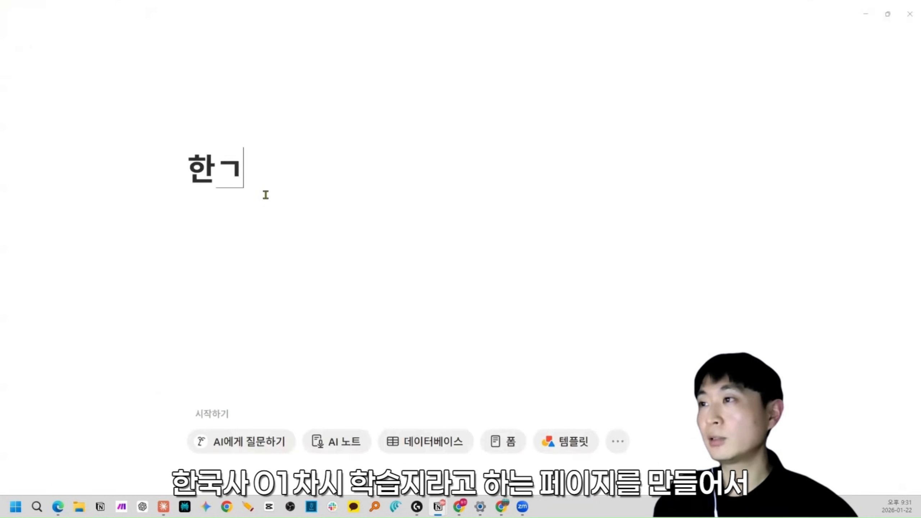
pyautogui.write('국사 01차시 학습지')
pyautogui.press('Return')
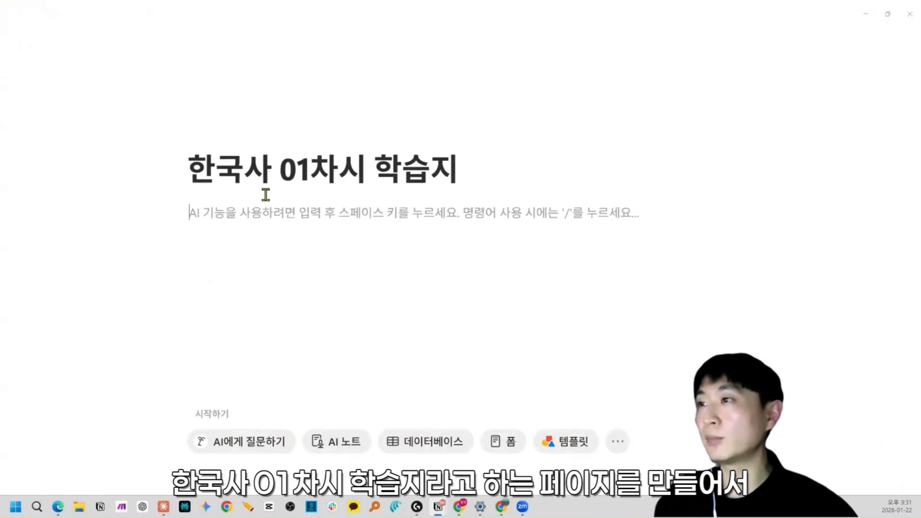
pyautogui.write('학습지~~~')
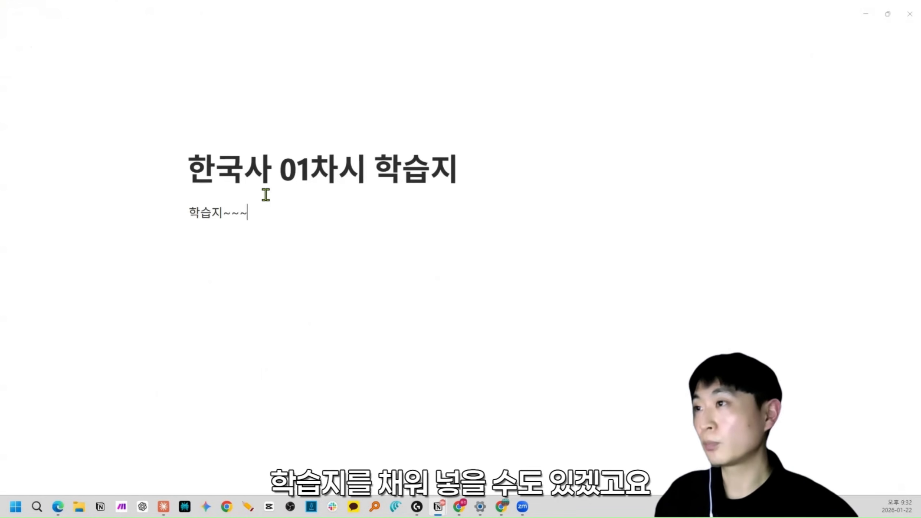
# Step: Create another new page titled "새학기 마중물 연수 안내문" with the body text "안내문구를 ~~~"
pyautogui.hotkey('ctrl', 'n')
pyautogui.write('새학기 마중물 연수 ㅇ')
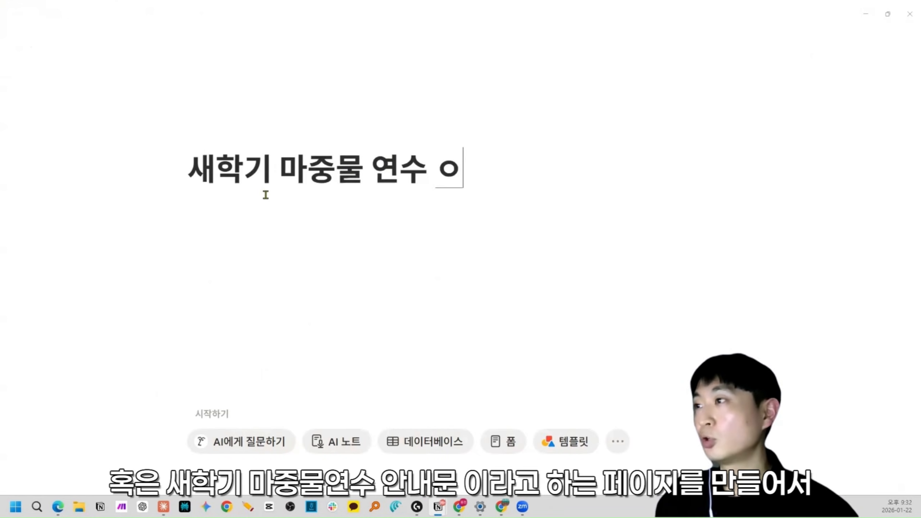
pyautogui.press('BackSpace')
pyautogui.write('안내문')
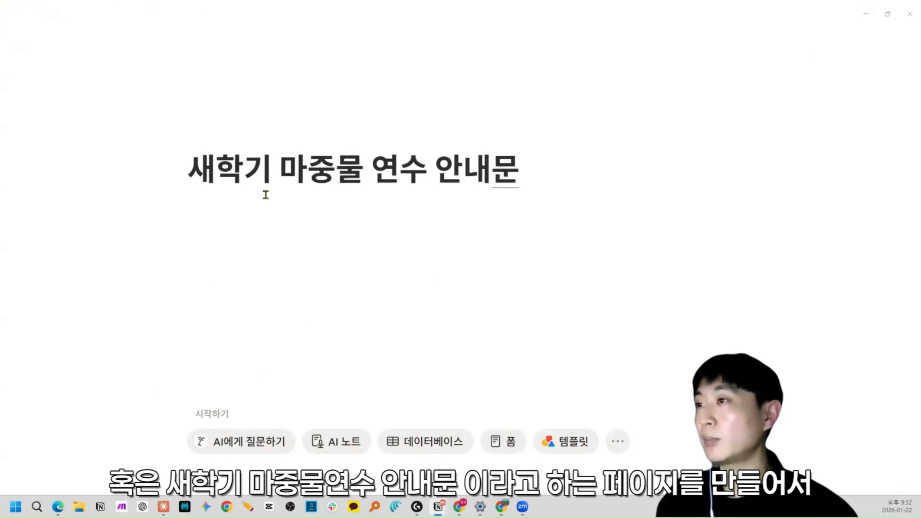
pyautogui.press('Return')
pyautogui.write('안내문구를 ~~~')
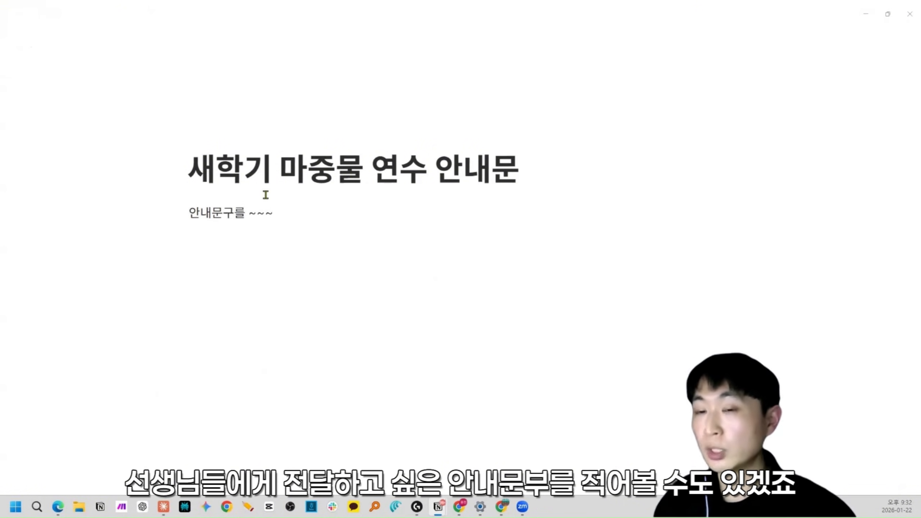
# Step: Show the sidebar and look through the pages collected under 개인 페이지
pyautogui.click(44, 13)
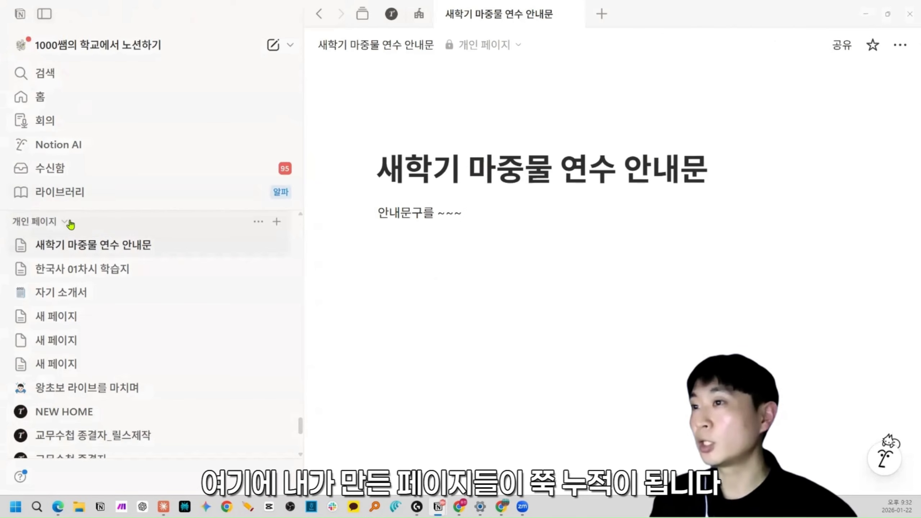
pyautogui.scroll(-2, 90, 220)
pyautogui.scroll(2, 92, 219)
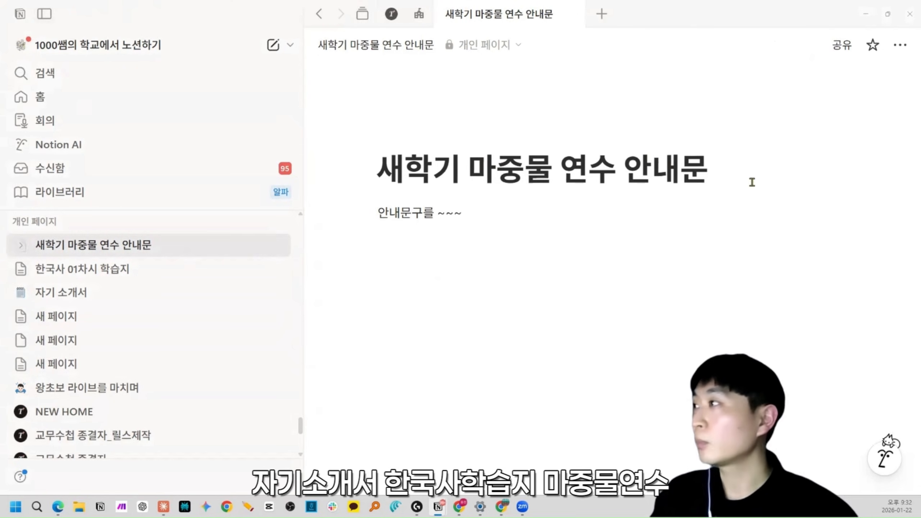
# Step: Add the 새학기 마중물 연수 안내문 page to the favorites and locate it in the sidebar's 즐겨찾기 section
pyautogui.click(874, 47)
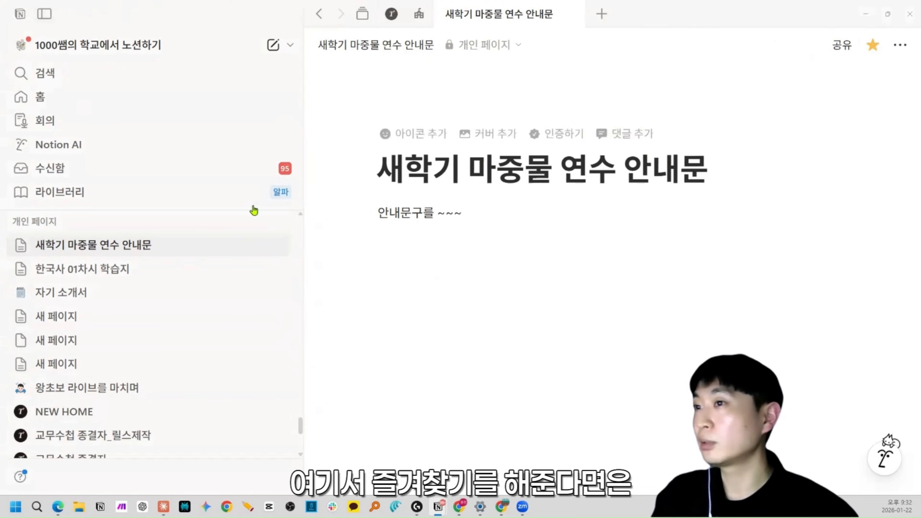
pyautogui.click(36, 222)
pyautogui.scroll(10, 54, 269)
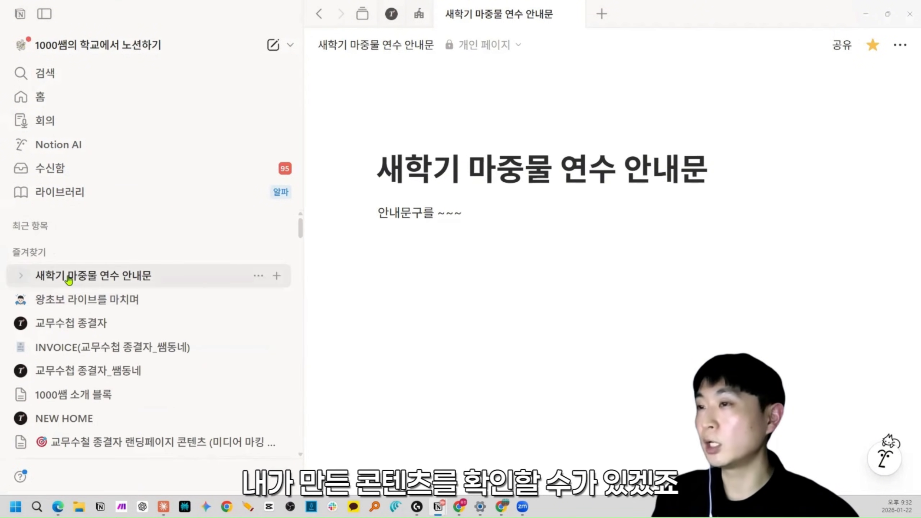
# Step: Collapse 즐겨찾기, expand 최근 항목 to open the 자기 소개서 page, and hide the sidebar
pyautogui.click(43, 254)
pyautogui.click(36, 228)
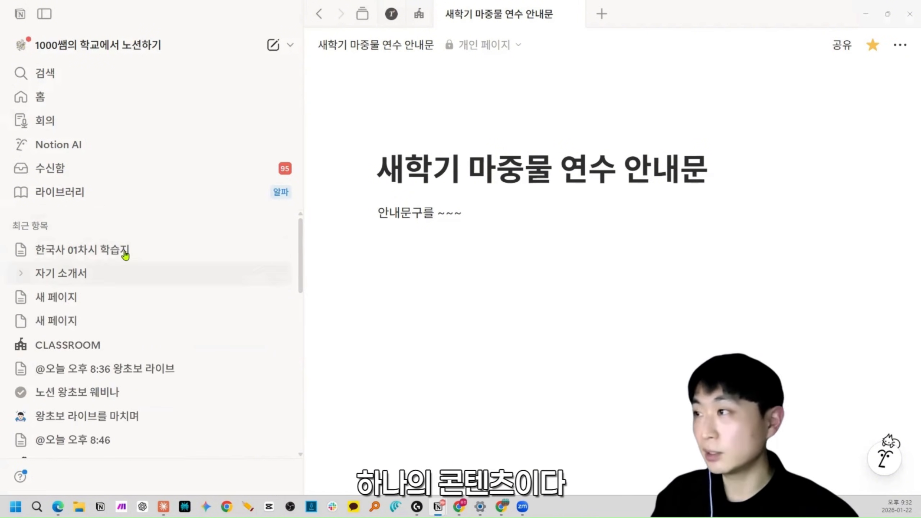
pyautogui.click(68, 275)
pyautogui.hotkey('ctrl', '\\')
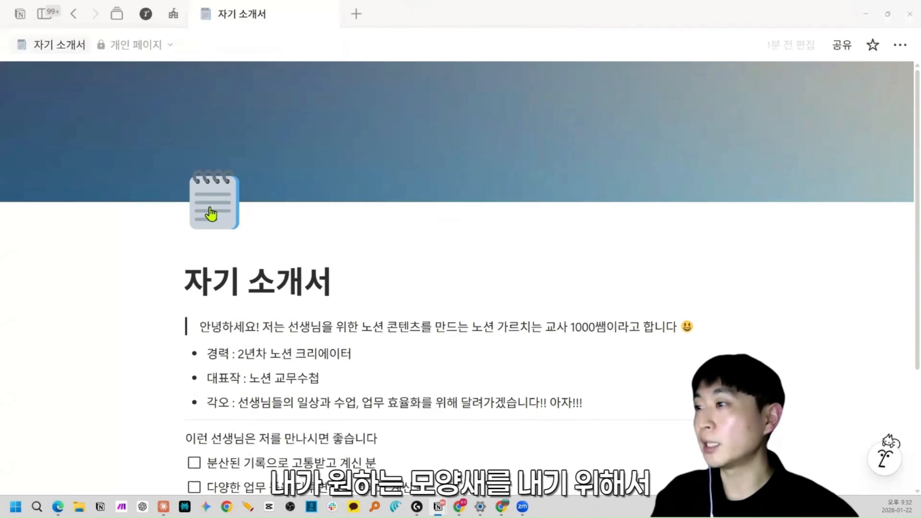
# Step: Look through the basic block types from a new line below the last checklist item, and discard the entry
pyautogui.moveTo(139, 181); pyautogui.dragTo(440, 370)
pyautogui.click(441, 371)
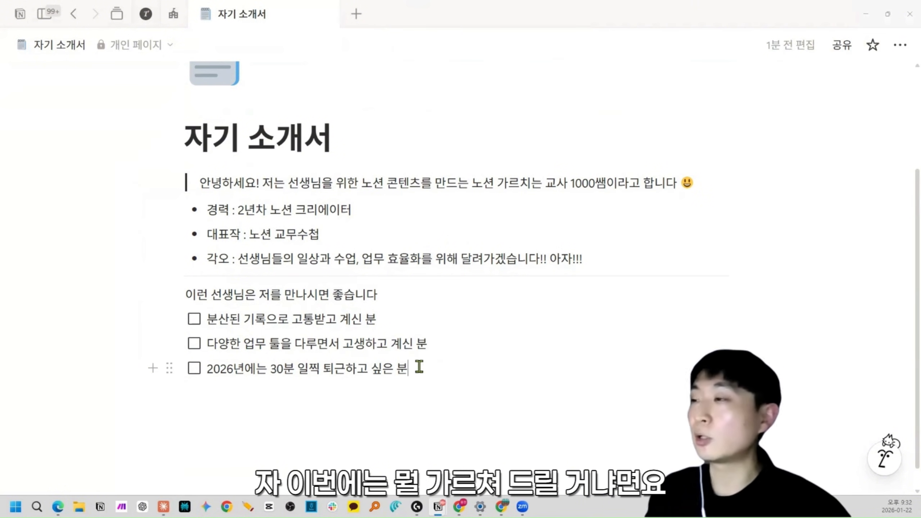
pyautogui.scroll(3, 399, 387)
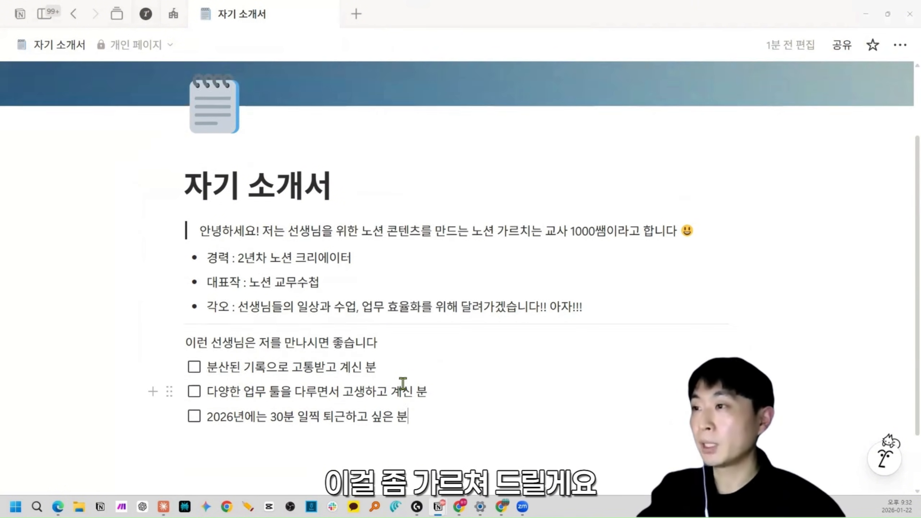
pyautogui.scroll(-3, 407, 386)
pyautogui.press('Return')
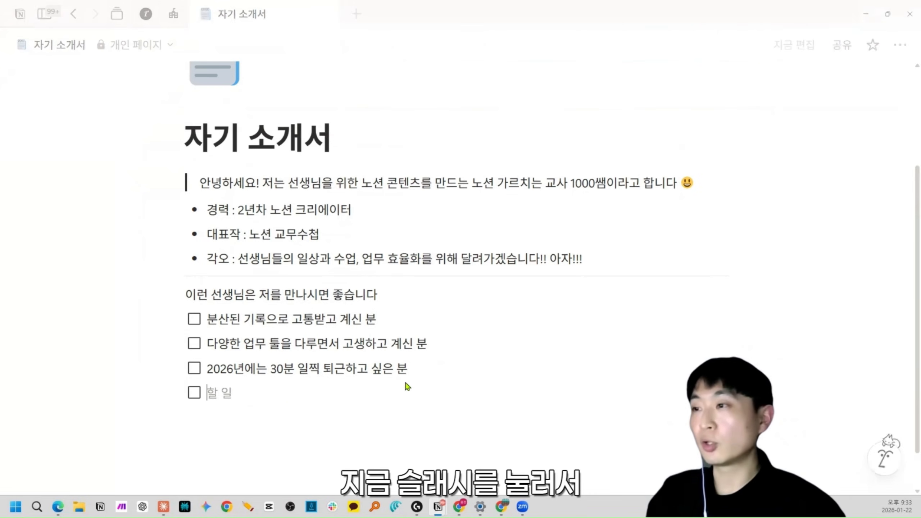
pyautogui.write('/')
pyautogui.scroll(-3, 315, 287)
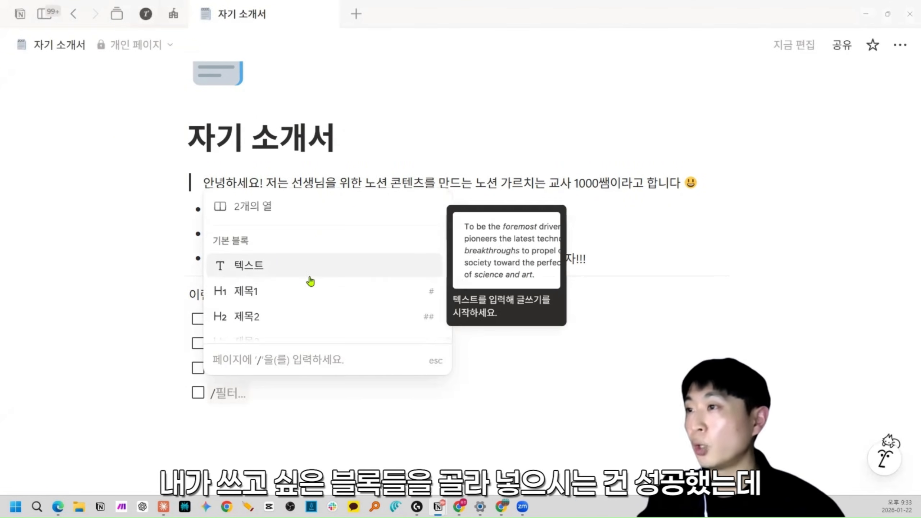
pyautogui.click(247, 393)
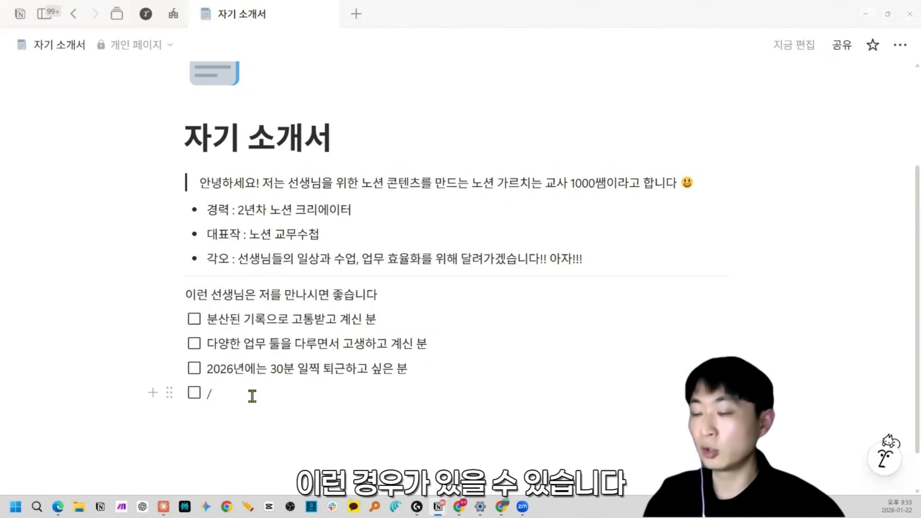
pyautogui.press('BackSpace')
pyautogui.press('BackSpace')
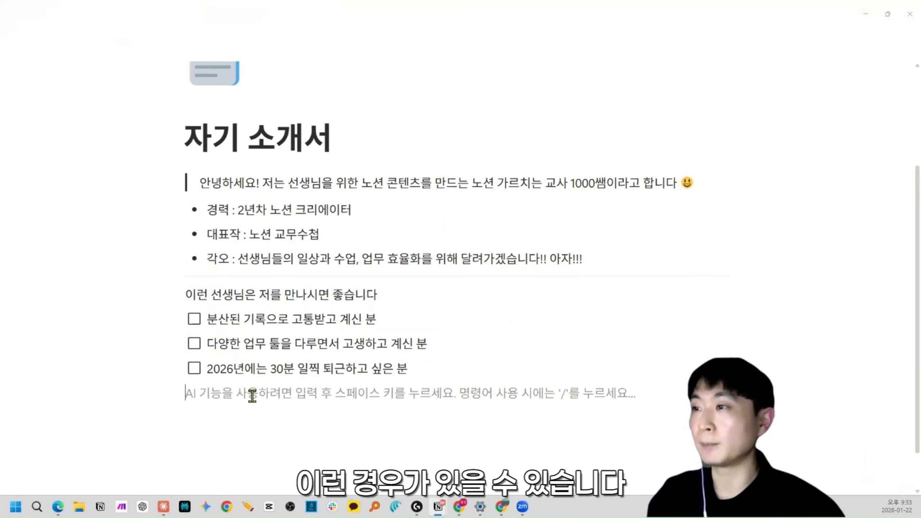
# Step: Below "이런 선생님은 저를 만나시면 좋습니다", add a bulleted list with "분산된 기록으로 고통", "다양한 업무툴" and "30분 퇴근..."
pyautogui.click(394, 296)
pyautogui.press('Return')
pyautogui.press('Return')
pyautogui.press('Return')
pyautogui.press('Up')
pyautogui.press('Up')
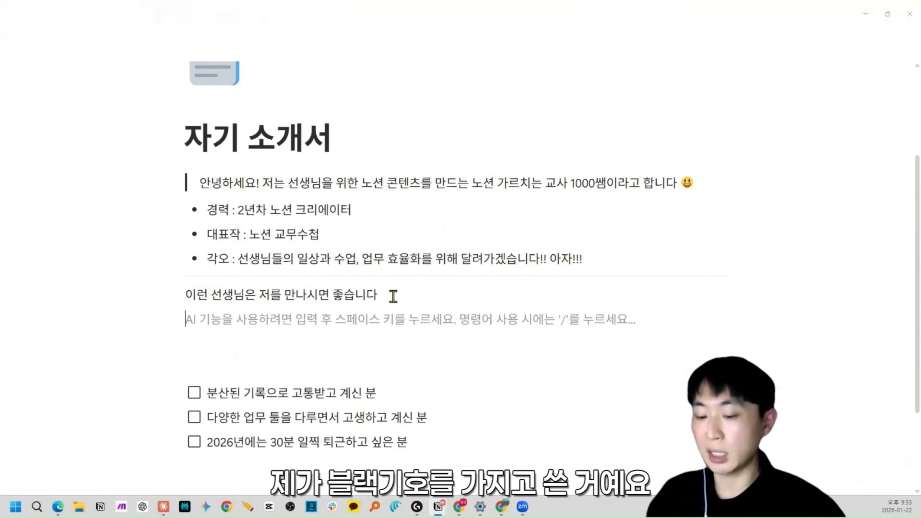
pyautogui.write('-')
pyautogui.write('된 기록으로 고통')
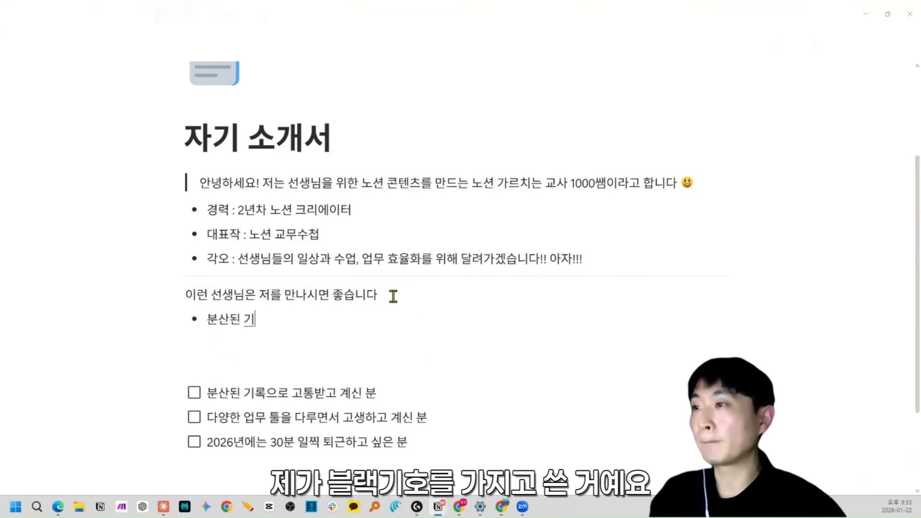
pyautogui.press('Return')
pyautogui.write('다양한 업무툴')
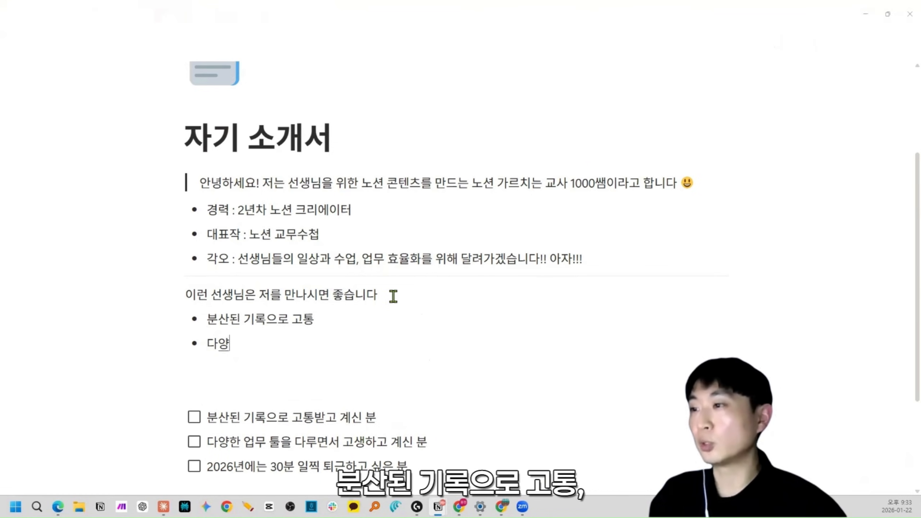
pyautogui.press('Return')
pyautogui.write('30분 퇴근...')
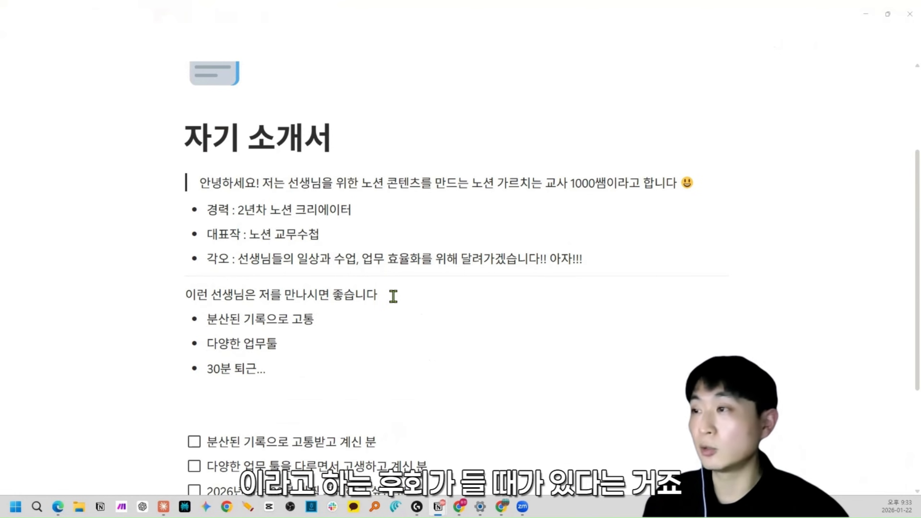
# Step: Try replacing the three short bullets with a new 할 일 목록 block, and undo the replacement
pyautogui.keyDown('shift'); pyautogui.click(210, 319); pyautogui.keyUp('shift')
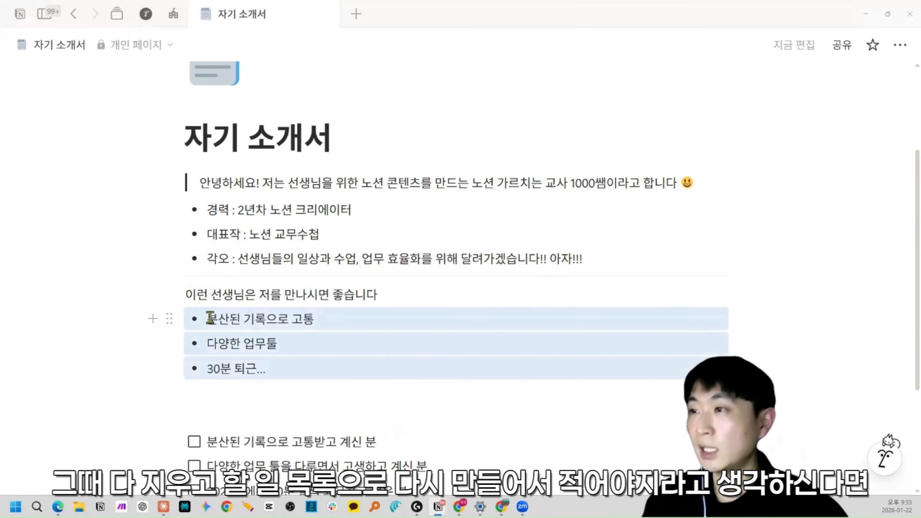
pyautogui.press('BackSpace')
pyautogui.write('/할')
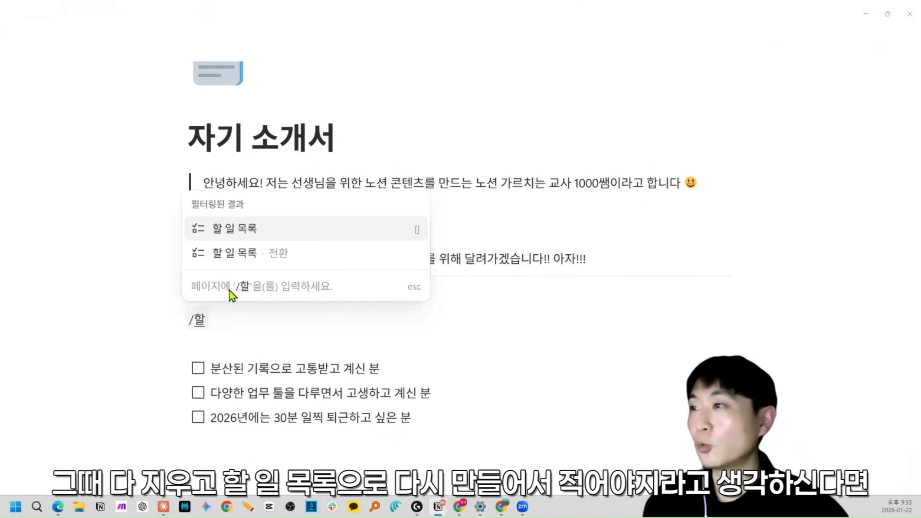
pyautogui.click(239, 229)
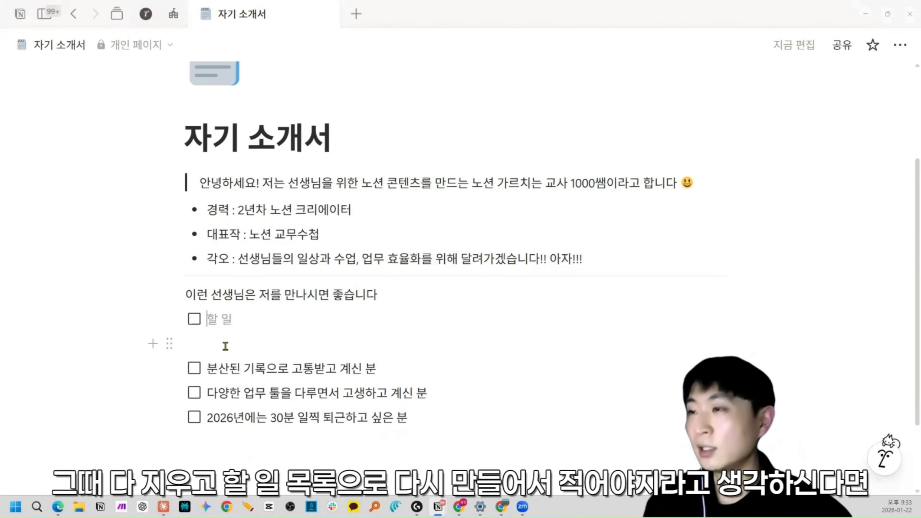
pyautogui.hotkey('ctrl', 'z')
pyautogui.hotkey('ctrl', 'z')
pyautogui.click(284, 357)
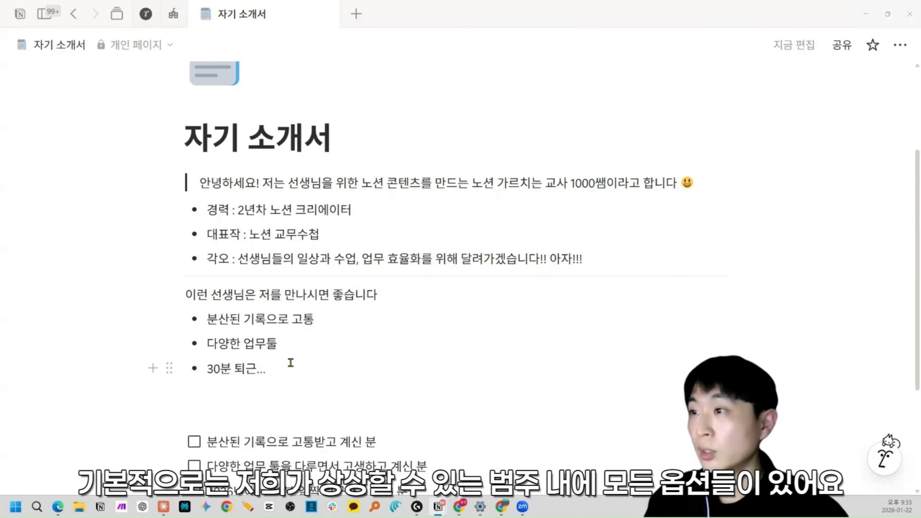
# Step: Examine the options offered for the "30분 퇴근..." bullet, both for its selected text and for the whole block
pyautogui.moveTo(283, 366); pyautogui.dragTo(208, 373)
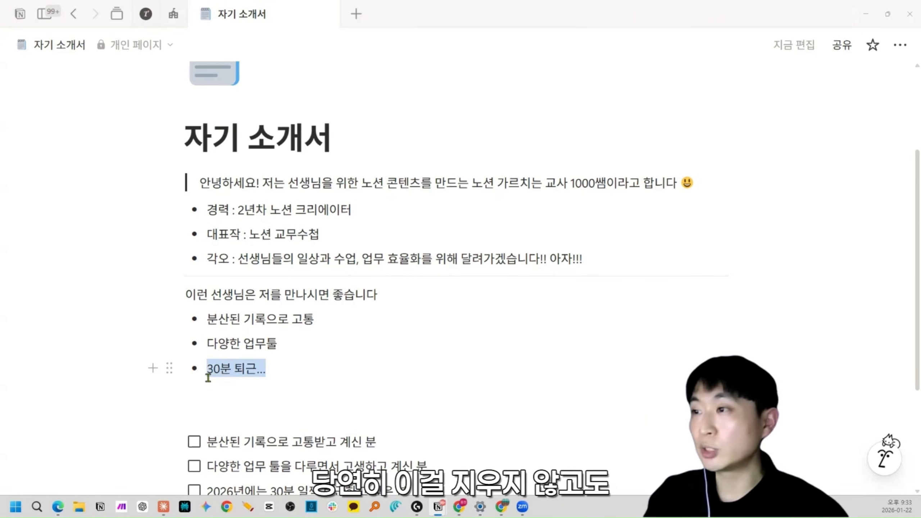
pyautogui.click(277, 376)
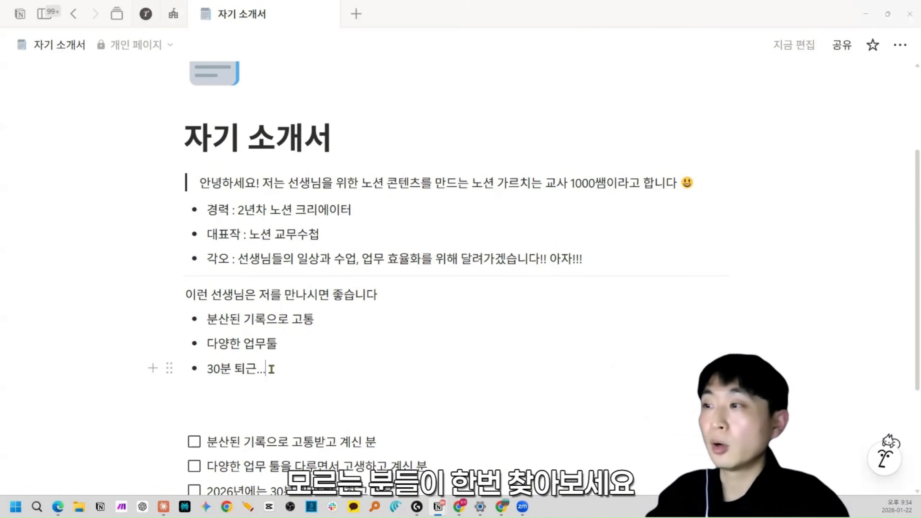
pyautogui.moveTo(271, 370); pyautogui.dragTo(245, 371)
pyautogui.click(238, 386)
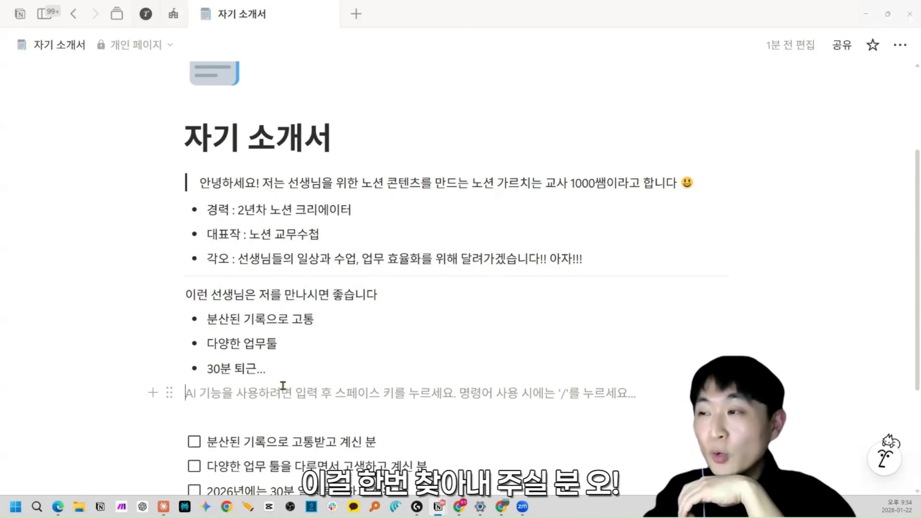
pyautogui.moveTo(283, 368); pyautogui.dragTo(215, 370)
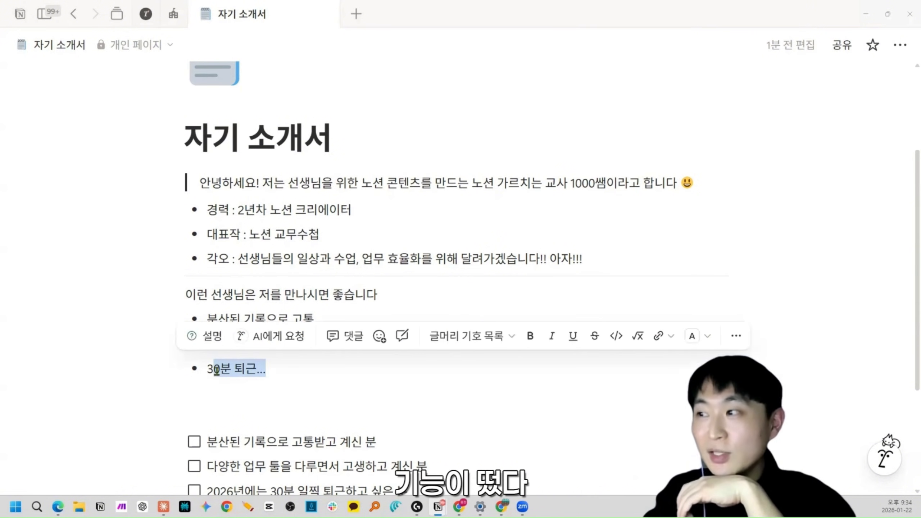
pyautogui.click(312, 376)
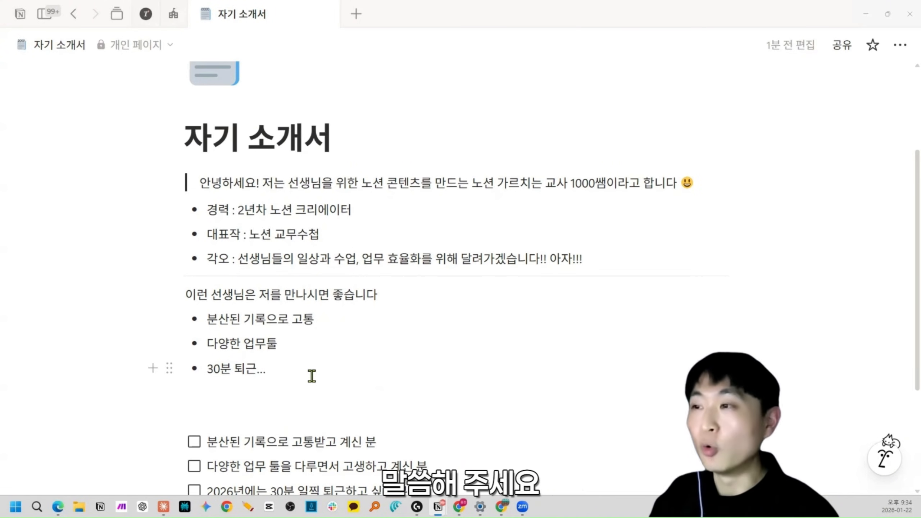
pyautogui.click(171, 368)
pyautogui.press('Escape')
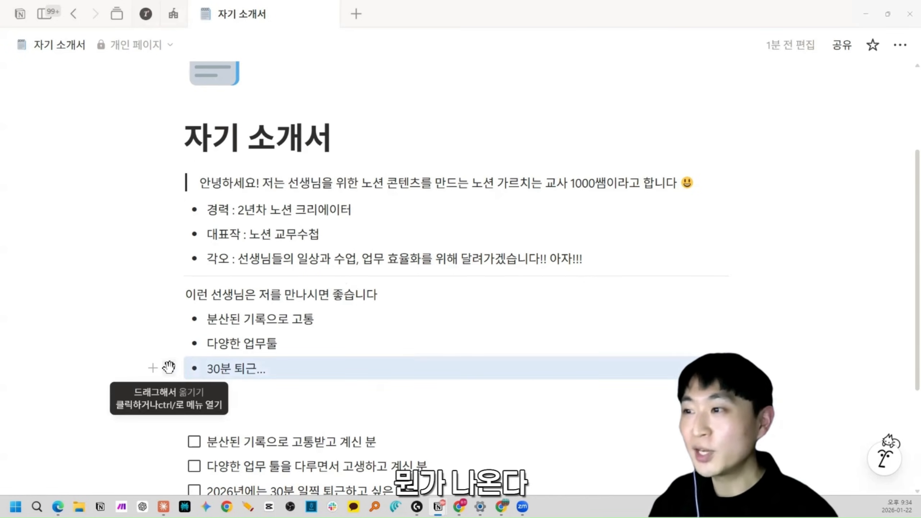
pyautogui.click(294, 375)
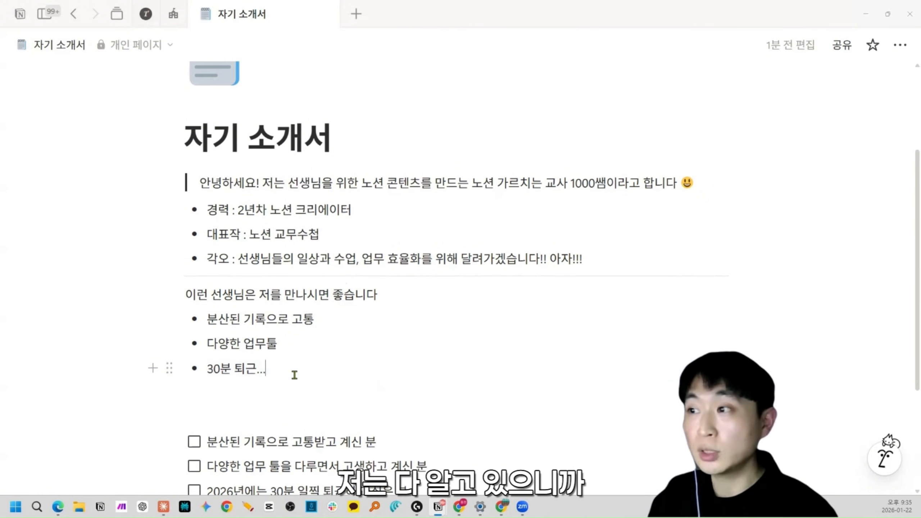
pyautogui.click(169, 369)
pyautogui.click(169, 369)
pyautogui.moveTo(275, 369); pyautogui.dragTo(207, 370)
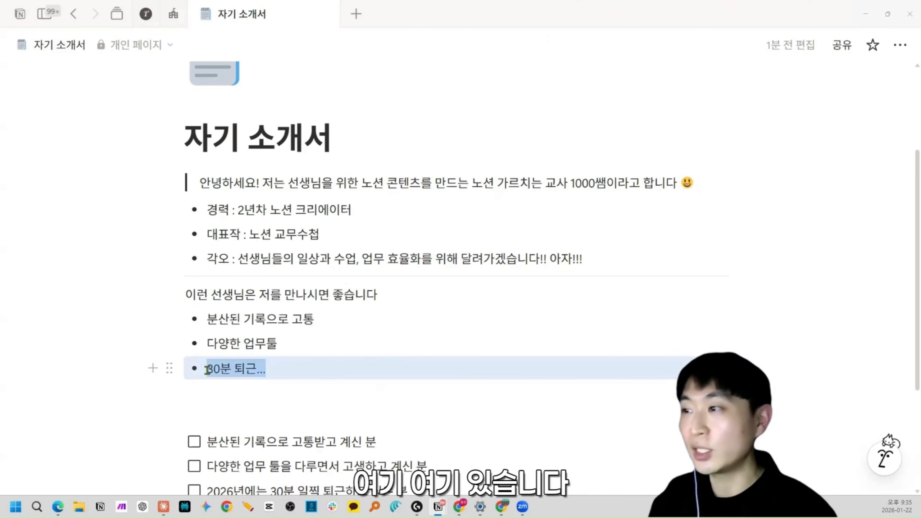
pyautogui.click(300, 370)
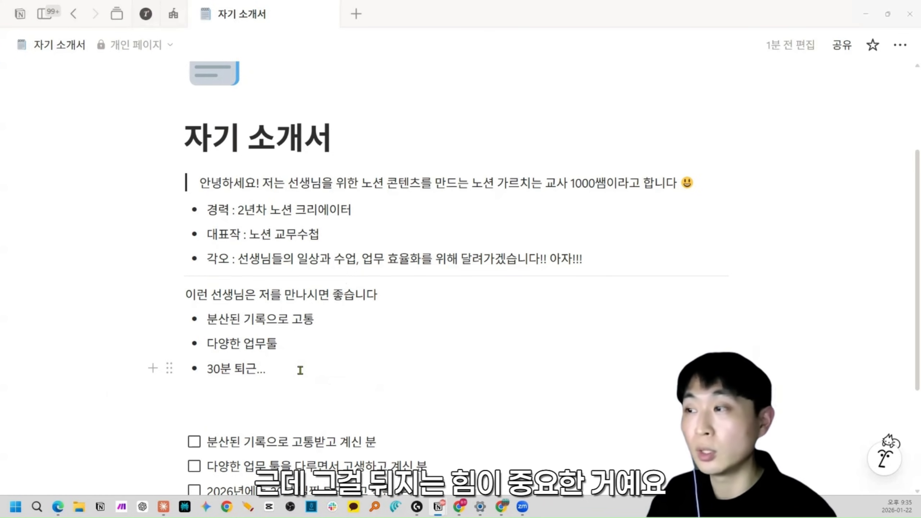
pyautogui.moveTo(300, 371); pyautogui.dragTo(207, 374)
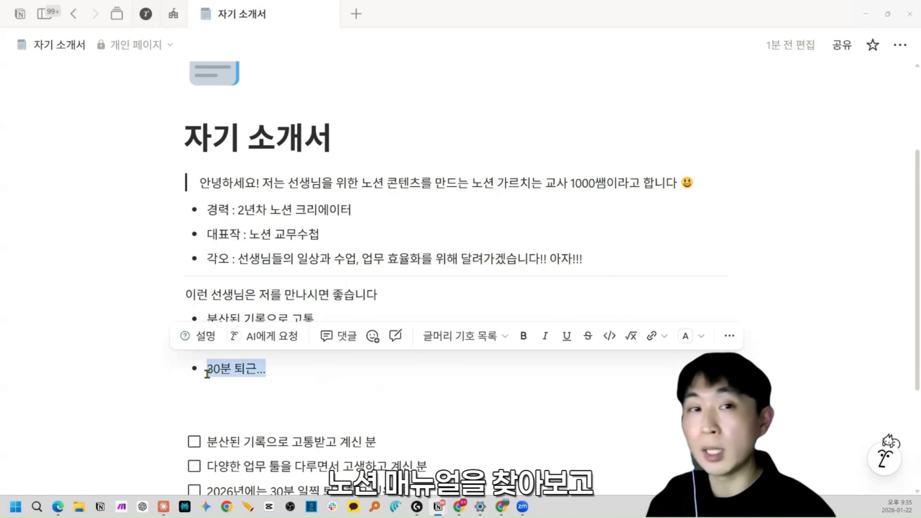
pyautogui.click(214, 388)
pyautogui.moveTo(292, 370); pyautogui.dragTo(206, 376)
pyautogui.click(215, 394)
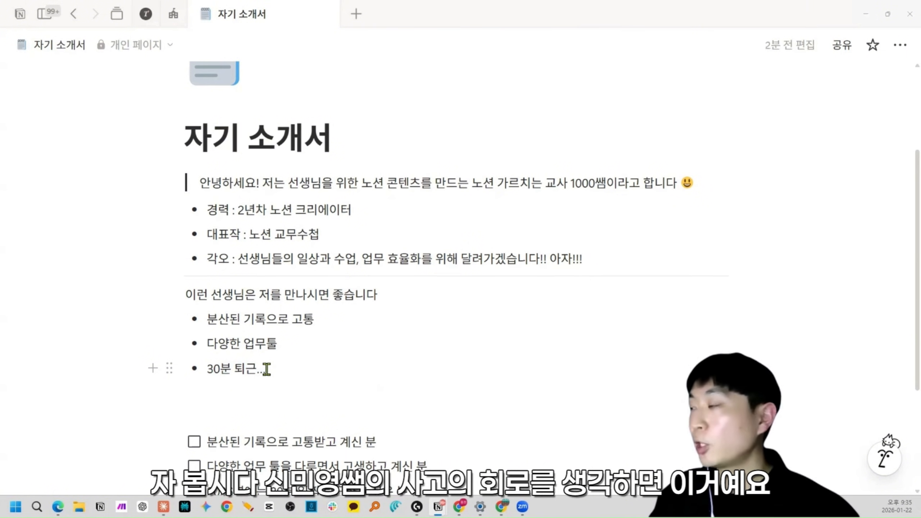
# Step: Format the "30분 퇴근..." text as bold, italic, underlined and struck through, with a light blue background
pyautogui.moveTo(267, 369); pyautogui.dragTo(204, 371)
pyautogui.click(239, 384)
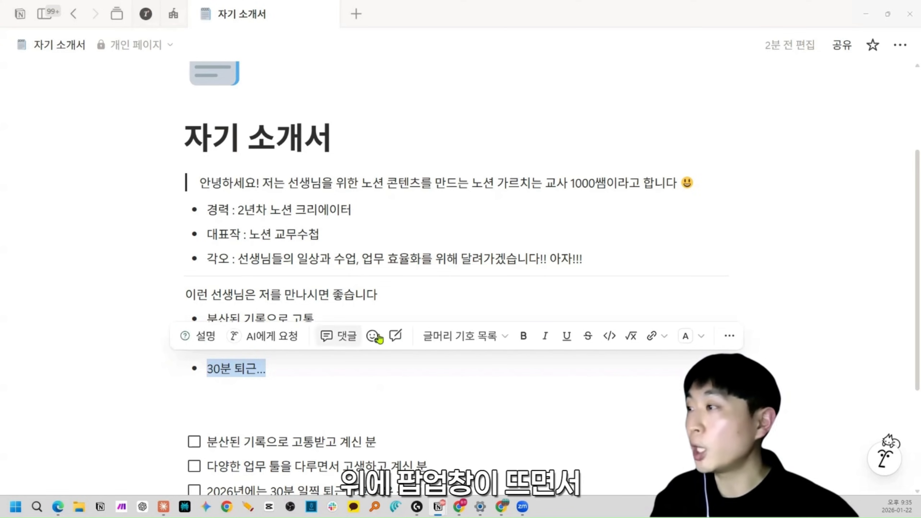
pyautogui.click(523, 336)
pyautogui.click(545, 337)
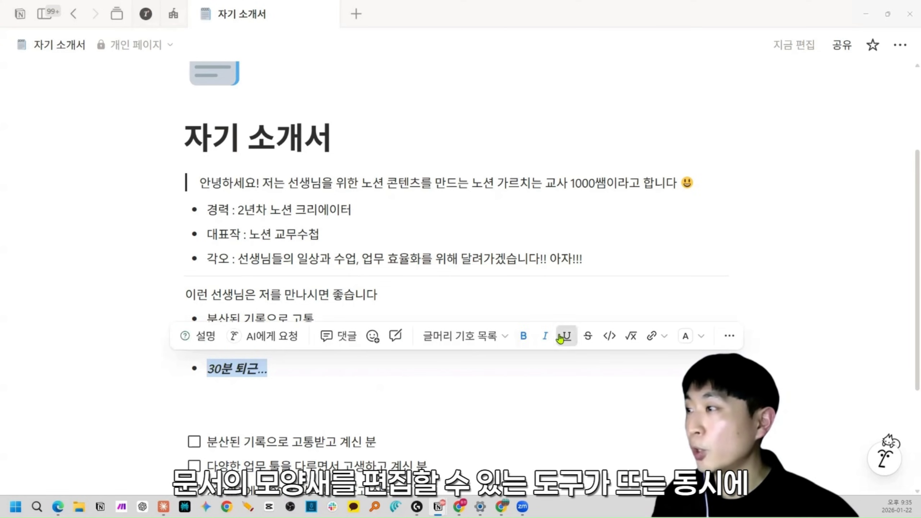
pyautogui.click(566, 337)
pyautogui.click(588, 337)
pyautogui.click(685, 336)
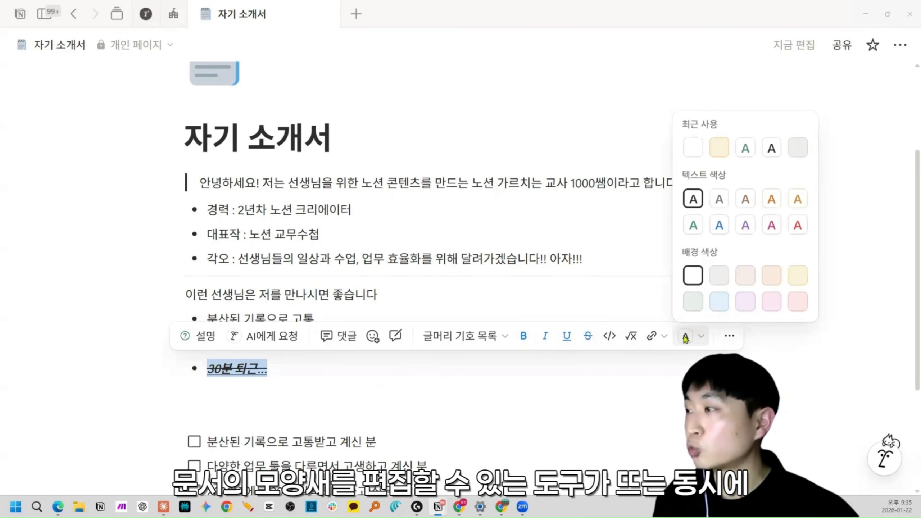
pyautogui.click(496, 336)
# Step: Convert the "30분 퇴근..." bullet into a 토글 목록 block
pyautogui.moveTo(316, 372); pyautogui.dragTo(207, 369)
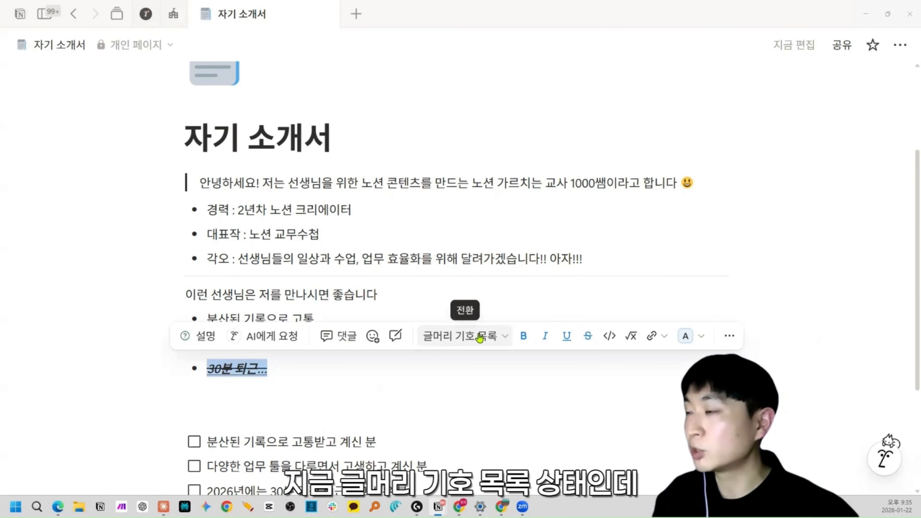
pyautogui.click(502, 337)
pyautogui.press('Escape')
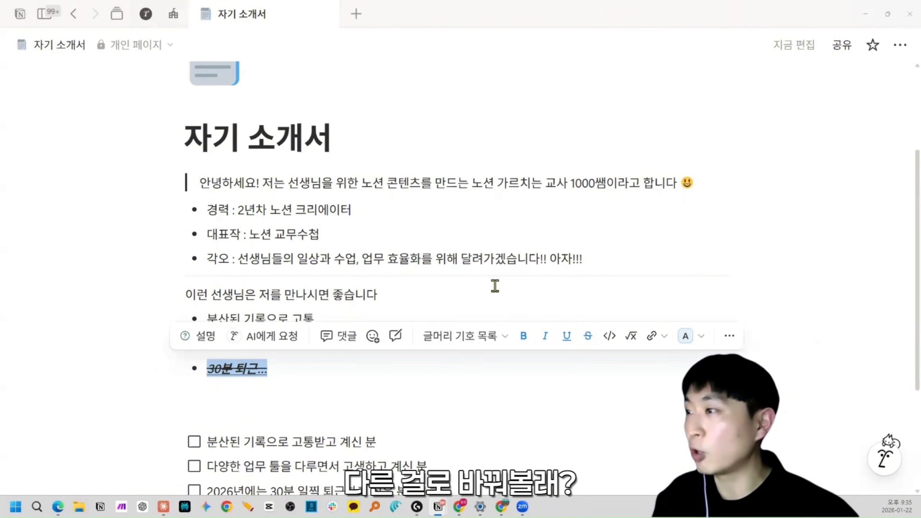
pyautogui.click(506, 345)
pyautogui.click(488, 398)
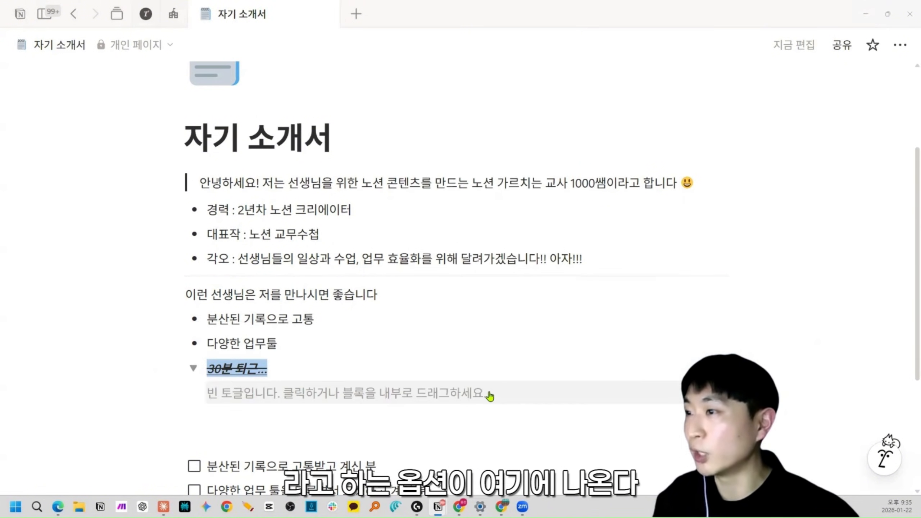
# Step: Convert the "다양한 업무툴" bullet into a 할 일 목록 block
pyautogui.click(337, 360)
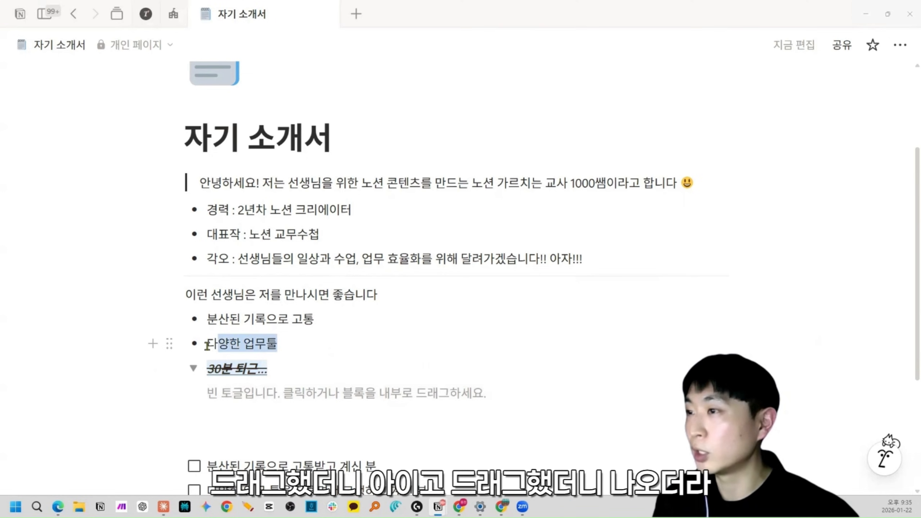
pyautogui.moveTo(207, 343)
pyautogui.mouseDown()
pyautogui.moveTo(438, 341)
pyautogui.moveTo(199, 344)
pyautogui.mouseUp()
pyautogui.click(466, 311)
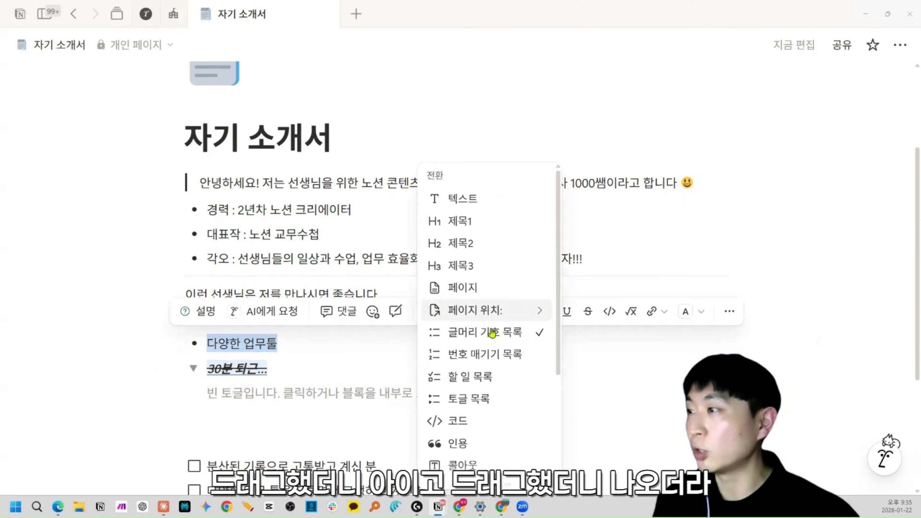
pyautogui.click(481, 373)
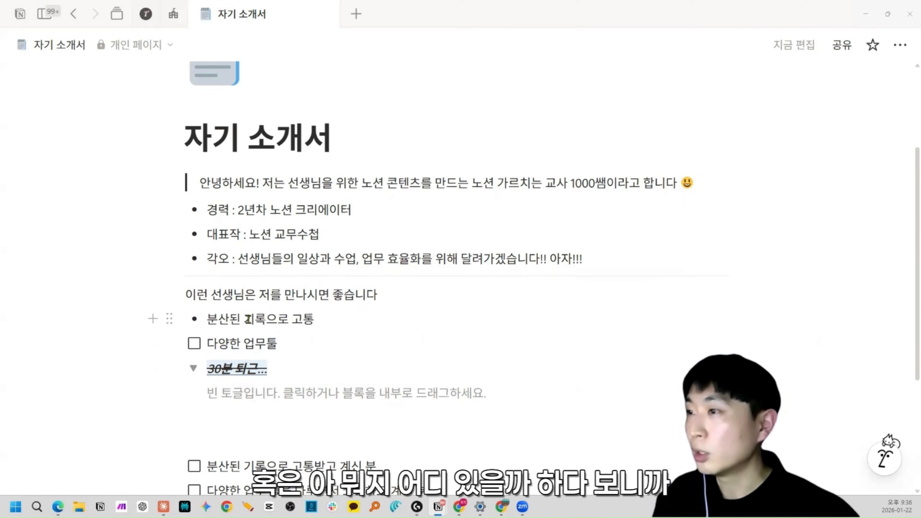
# Step: Convert the "분산된 기록으로 고통" bullet into a 할 일 목록 block
pyautogui.click(173, 318)
pyautogui.moveTo(249, 235)
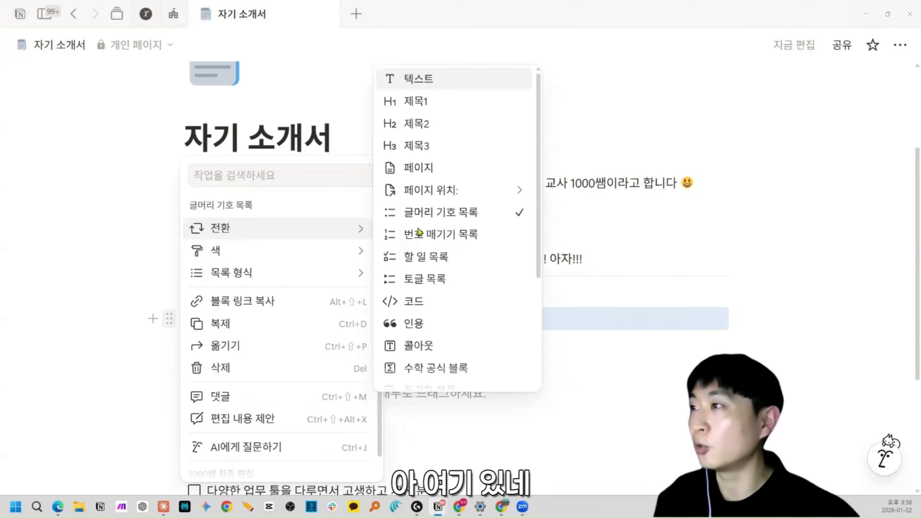
pyautogui.click(443, 257)
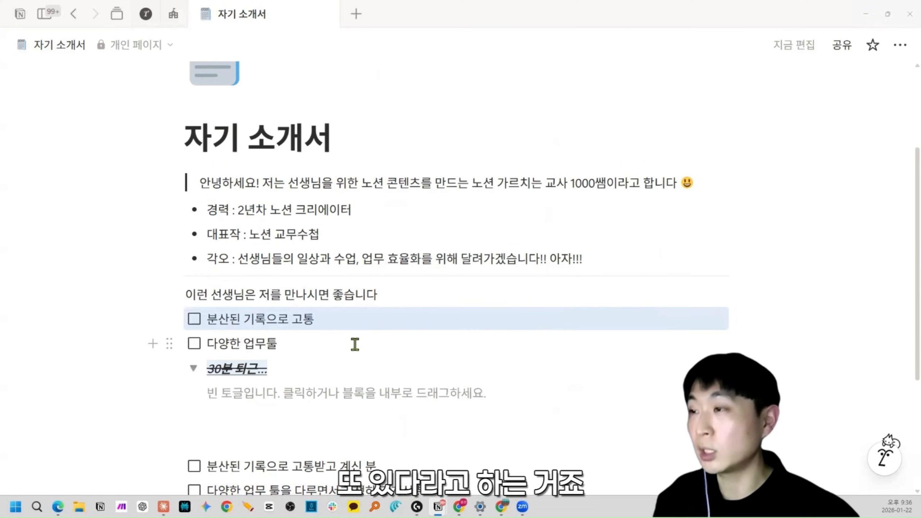
# Step: Undo the last two block conversions so "분산된 기록으로 고통" and "다양한 업무툴" are bullets again
pyautogui.click(355, 343)
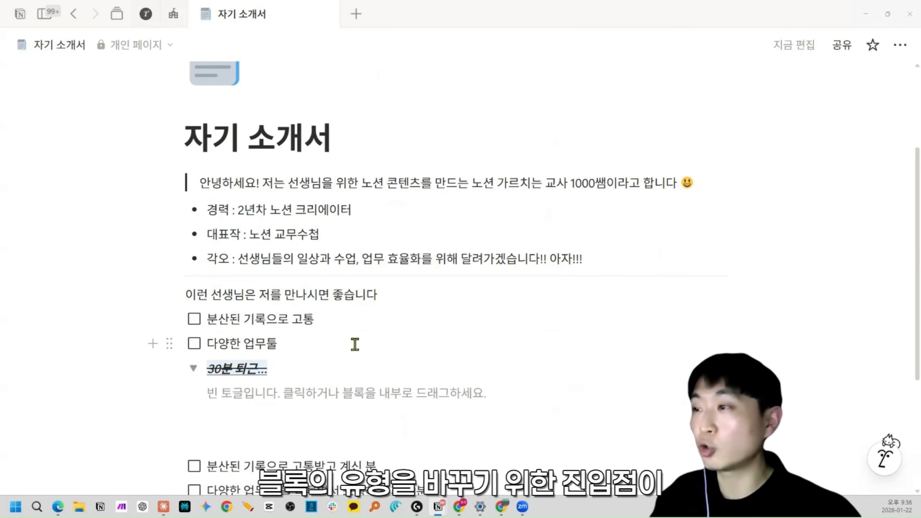
pyautogui.hotkey('ctrl', 'z')
pyautogui.hotkey('ctrl', 'z')
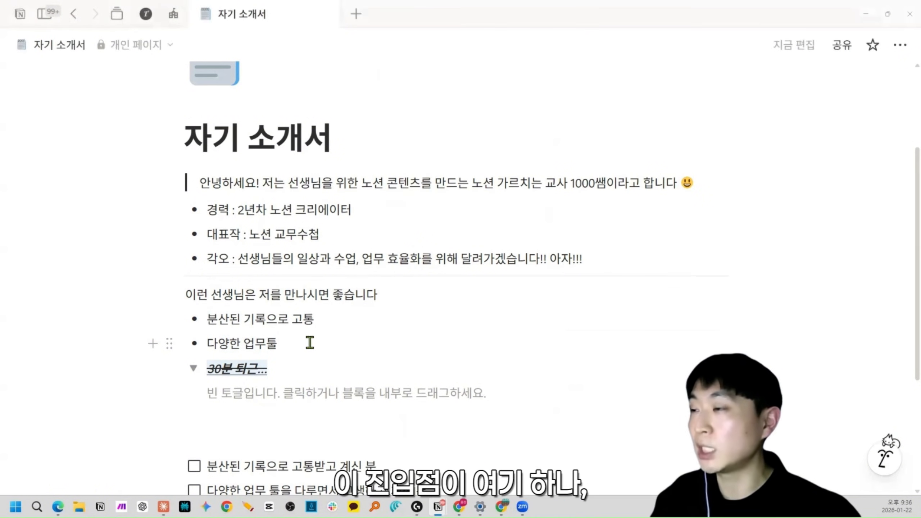
# Step: Examine the actions offered for the "다양한 업무툴" block, such as 전환, 색, 복제 and 옮기기, without applying any
pyautogui.tripleClick(310, 342)
pyautogui.click(358, 345)
pyautogui.click(168, 343)
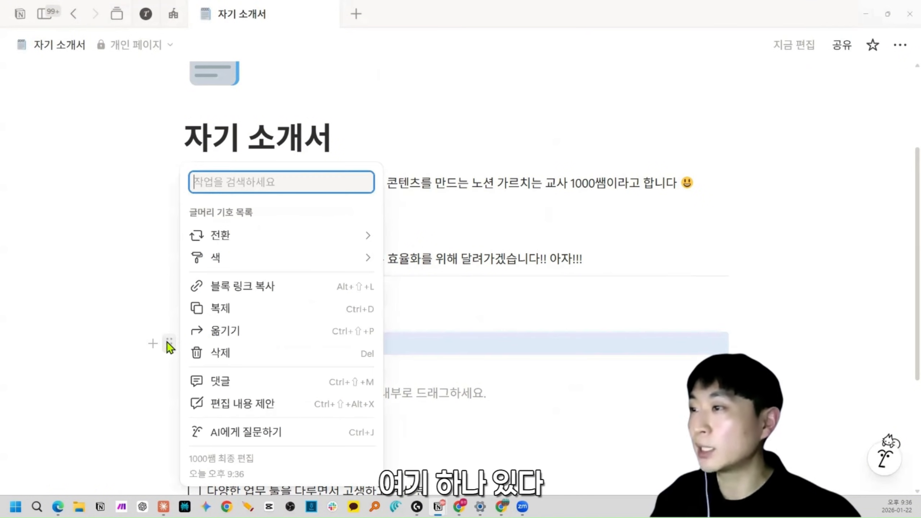
pyautogui.press('Escape')
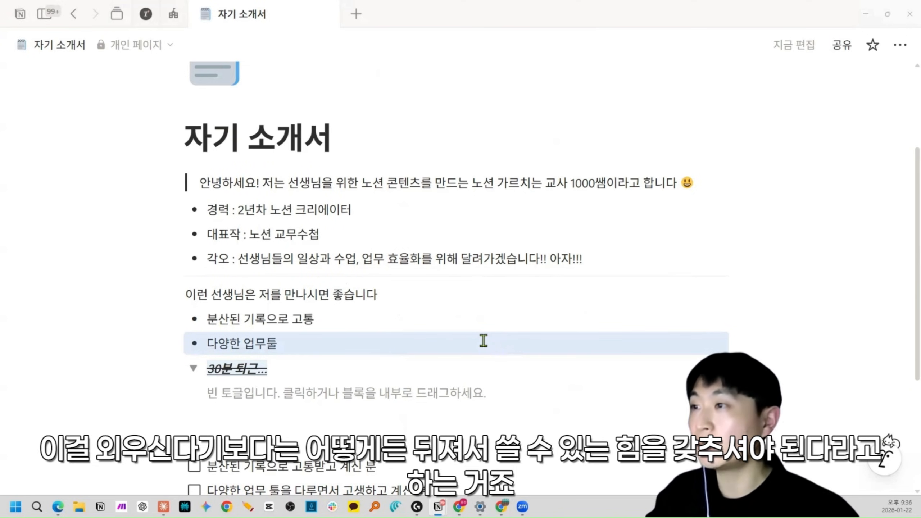
pyautogui.click(400, 343)
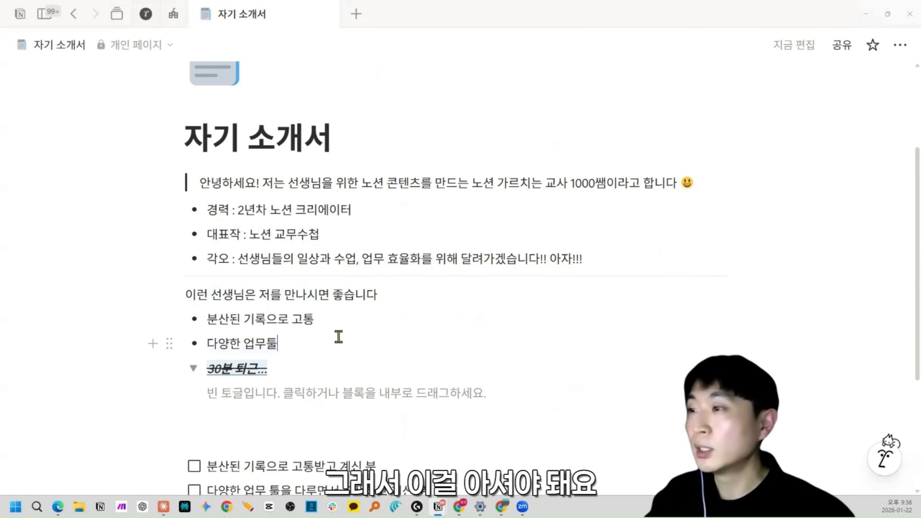
pyautogui.moveTo(280, 343); pyautogui.dragTo(207, 345)
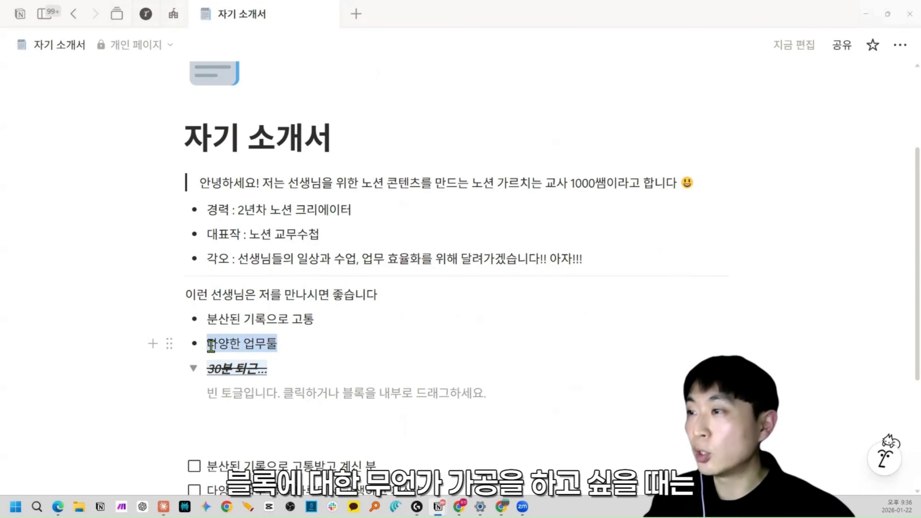
pyautogui.click(315, 341)
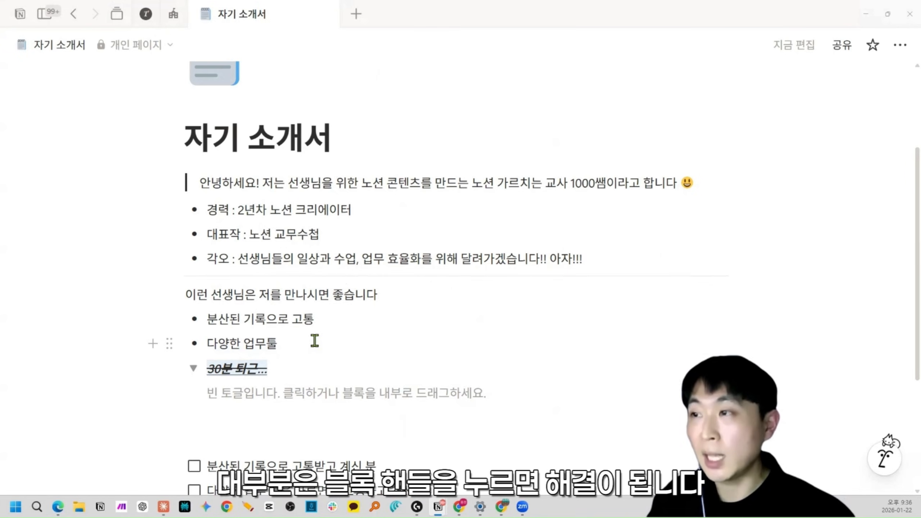
pyautogui.click(168, 343)
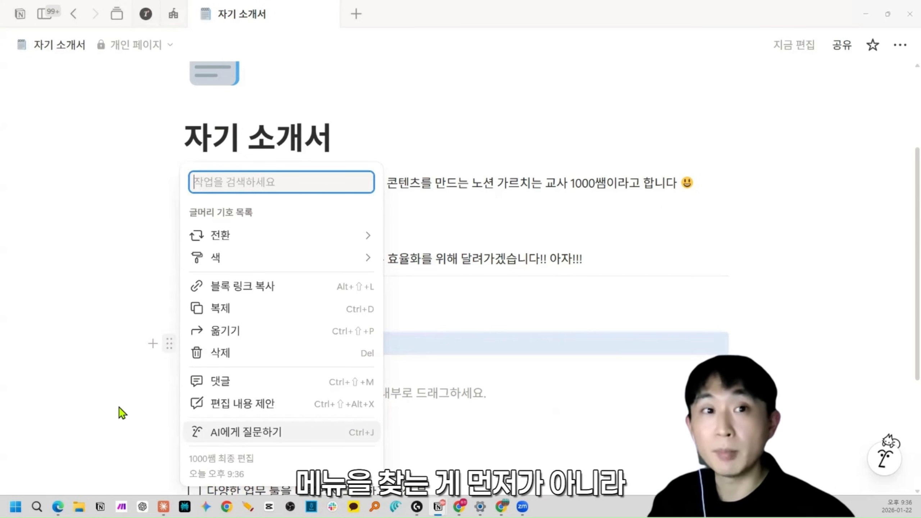
pyautogui.press('Escape')
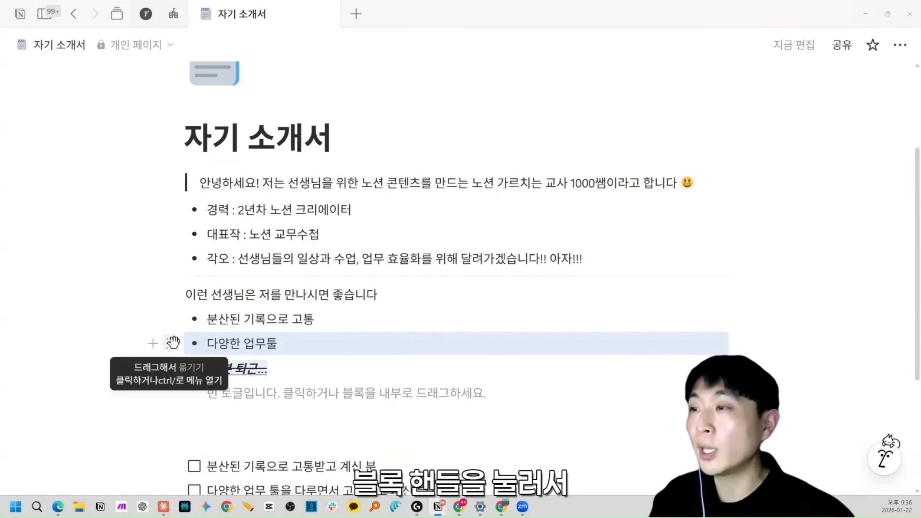
pyautogui.click(173, 342)
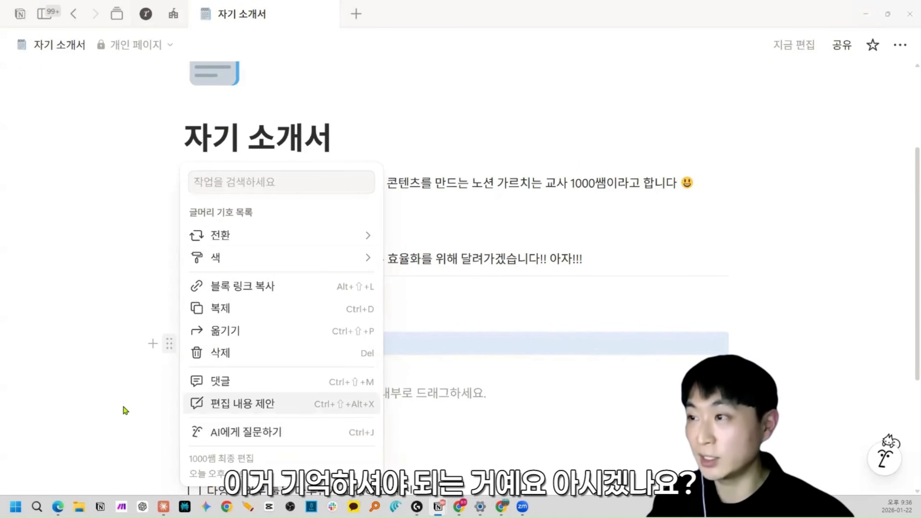
pyautogui.press('Escape')
# Step: Duplicate the "다양한 업무툴" bullet five times directly below itself
pyautogui.click(286, 343)
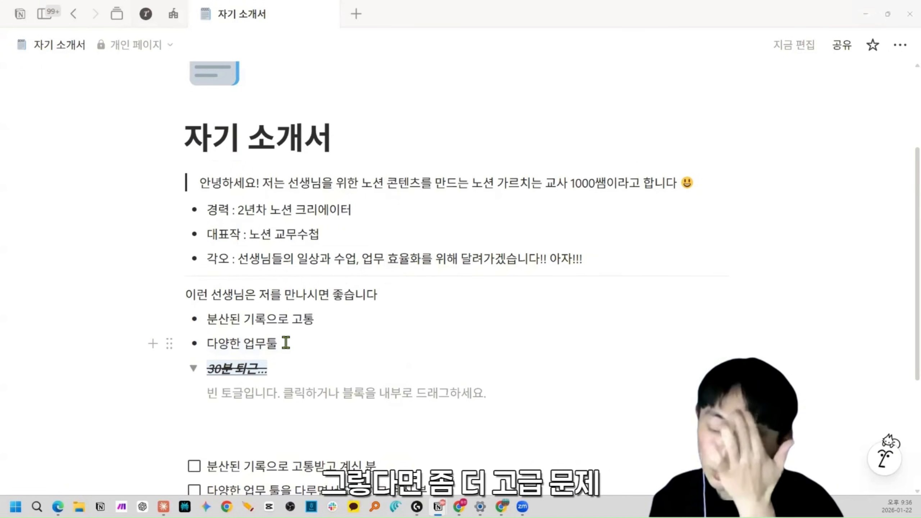
pyautogui.hotkey('ctrl', 'd')
pyautogui.hotkey('ctrl', 'd')
pyautogui.hotkey('ctrl', 'd')
pyautogui.hotkey('ctrl', 'd')
pyautogui.hotkey('ctrl', 'd')
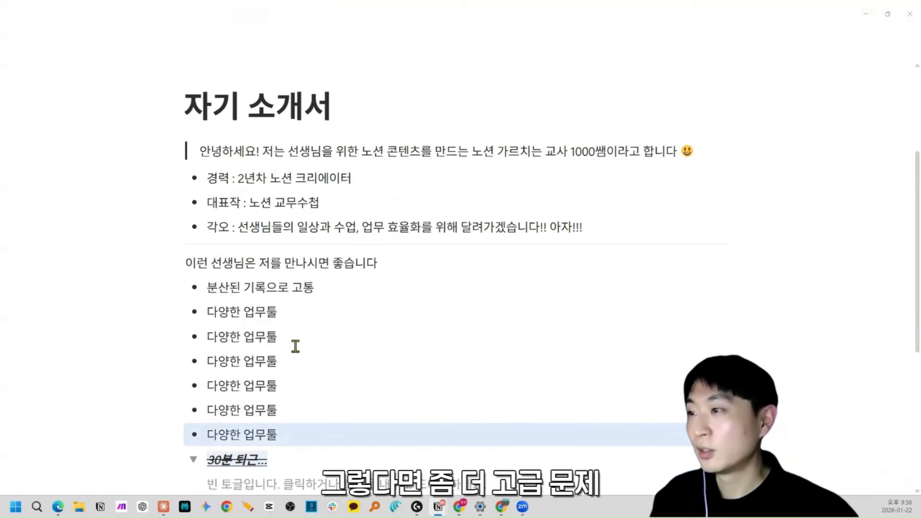
# Step: Place the text cursor in the "분산된 기록으로 고통" bullet at the start of the list
pyautogui.click(241, 292)
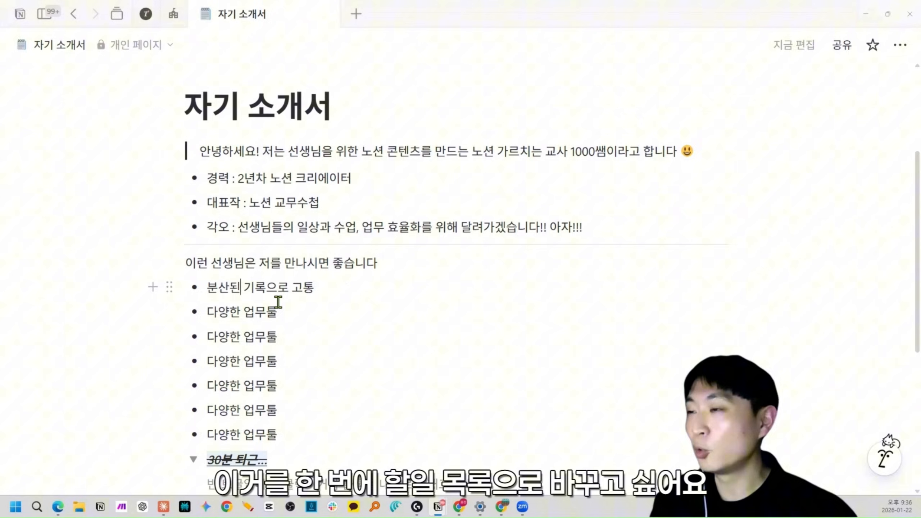
# Step: Convert the '분산된 기록으로 고통' bullet and the first '다양한 업무툴' bullet below it to to-do items
pyautogui.click(171, 288)
pyautogui.click(287, 202)
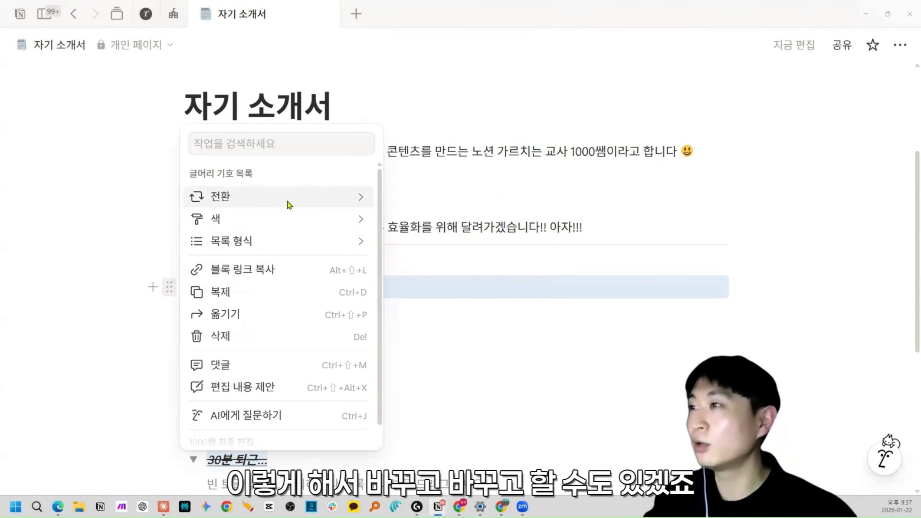
pyautogui.click(412, 216)
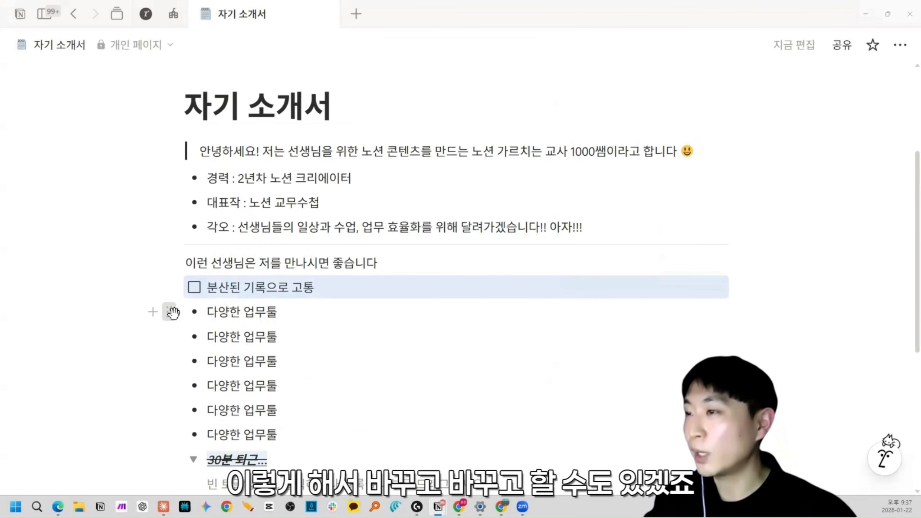
pyautogui.click(169, 311)
pyautogui.click(411, 217)
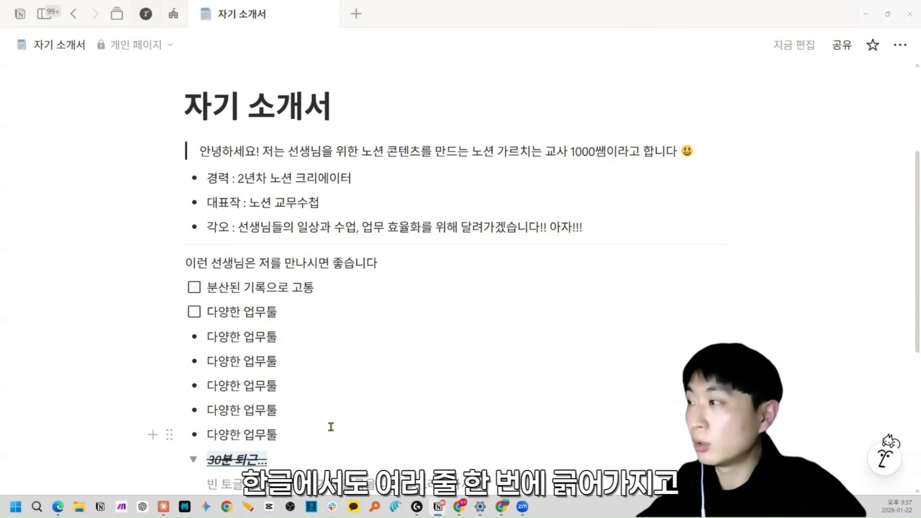
# Step: Convert the remaining five '다양한 업무툴' bullets together into a to-do list
pyautogui.hotkey('shift', 'Left')
pyautogui.hotkey('shift', 'Left')
pyautogui.hotkey('shift', 'Left')
pyautogui.hotkey('shift', 'Left')
pyautogui.hotkey('shift', 'Left')
pyautogui.hotkey('shift', 'Left')
pyautogui.hotkey('shift', 'Left')
pyautogui.hotkey('shift', 'Left')
pyautogui.hotkey('shift', 'Left')
pyautogui.hotkey('shift', 'Left')
pyautogui.hotkey('shift', 'Left')
pyautogui.hotkey('shift', 'Left')
pyautogui.hotkey('shift', 'Left')
pyautogui.hotkey('shift', 'Left')
pyautogui.hotkey('shift', 'Left')
pyautogui.hotkey('shift', 'Left')
pyautogui.hotkey('shift', 'Left')
pyautogui.hotkey('shift', 'Left')
pyautogui.hotkey('shift', 'Left')
pyautogui.hotkey('shift', 'Left')
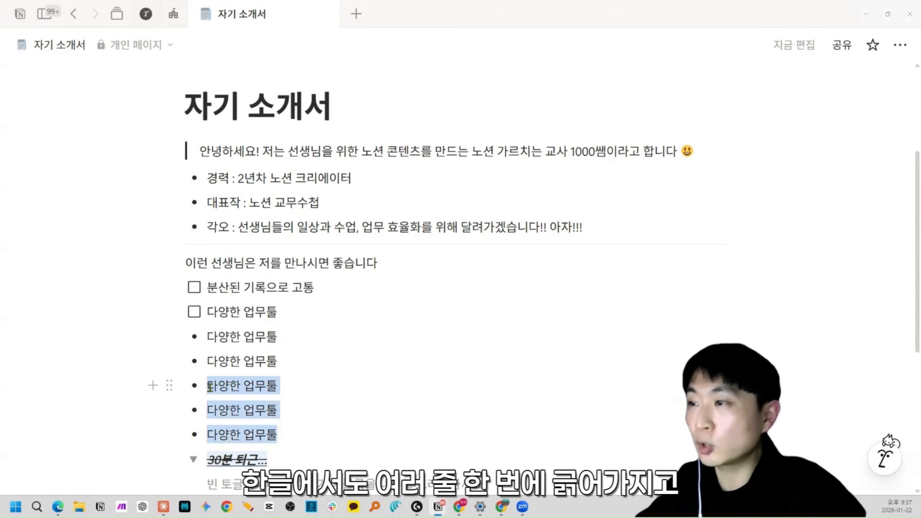
pyautogui.moveTo(314, 424); pyautogui.dragTo(199, 337)
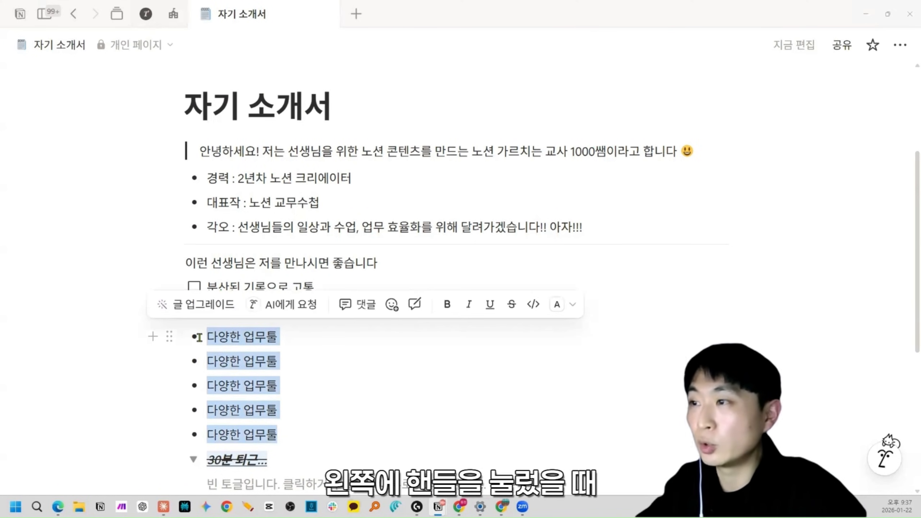
pyautogui.click(172, 335)
pyautogui.moveTo(239, 276)
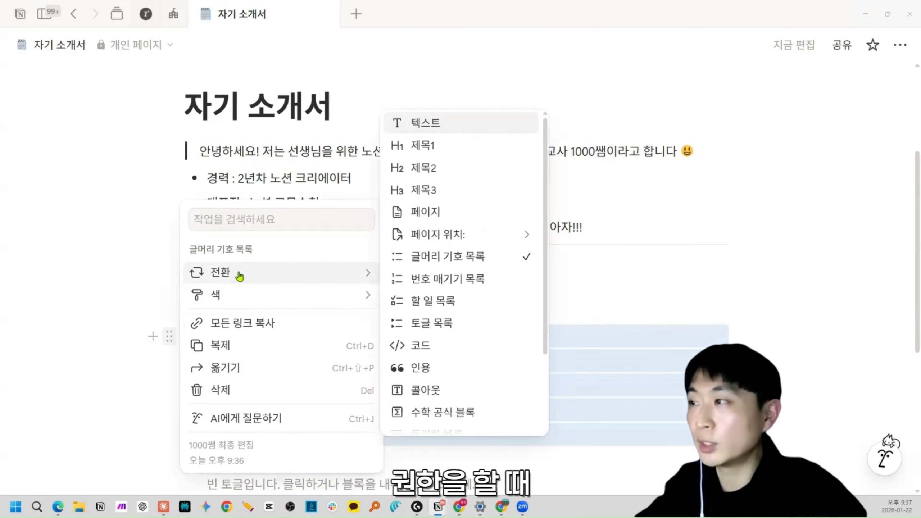
pyautogui.click(397, 300)
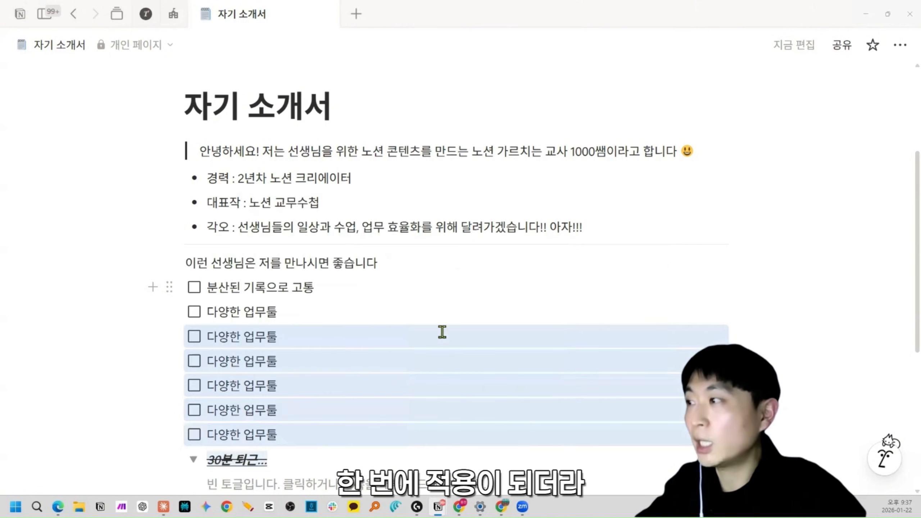
pyautogui.click(358, 364)
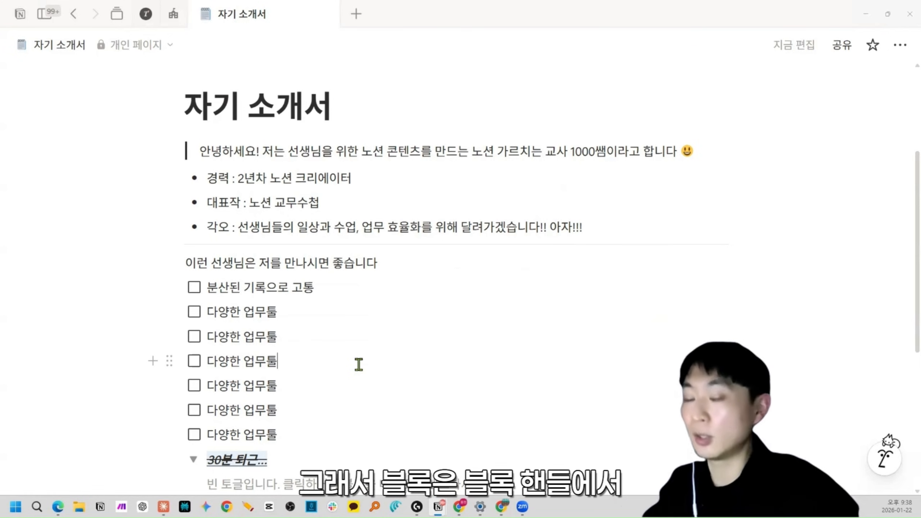
pyautogui.click(168, 359)
pyautogui.press('Escape')
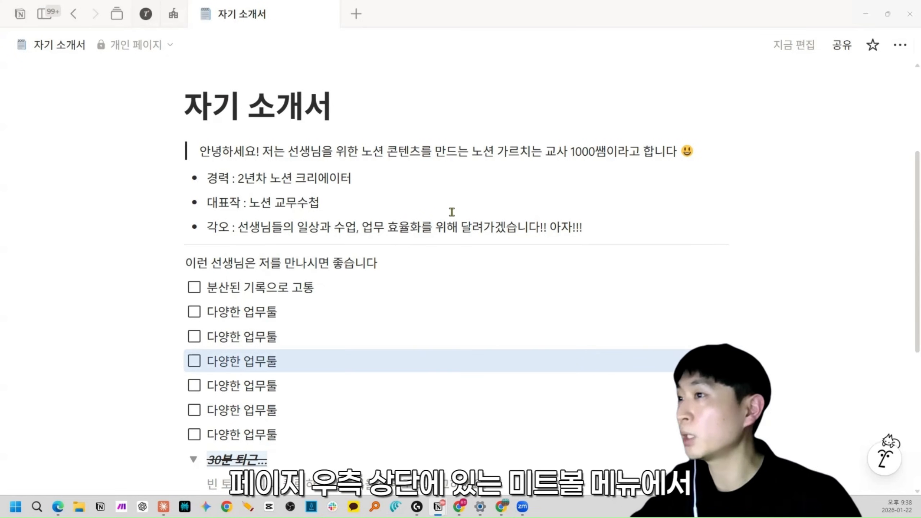
pyautogui.click(169, 287)
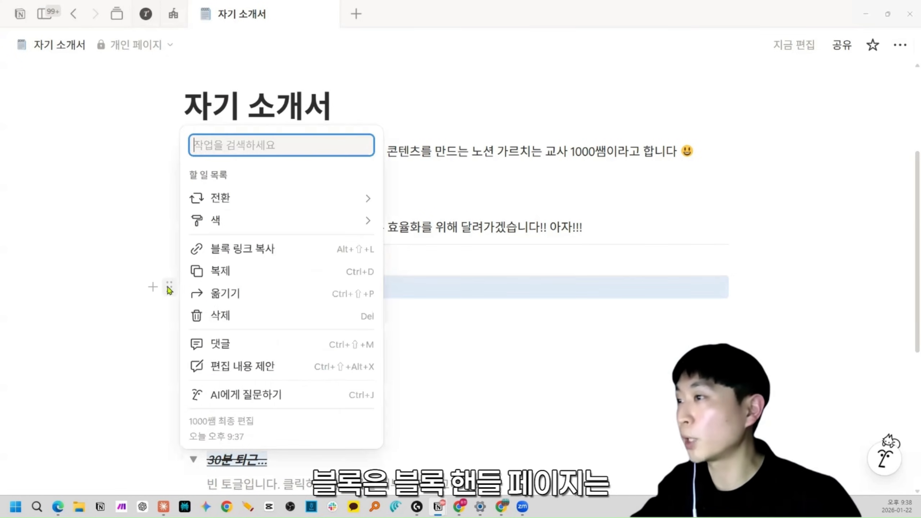
pyautogui.click(631, 272)
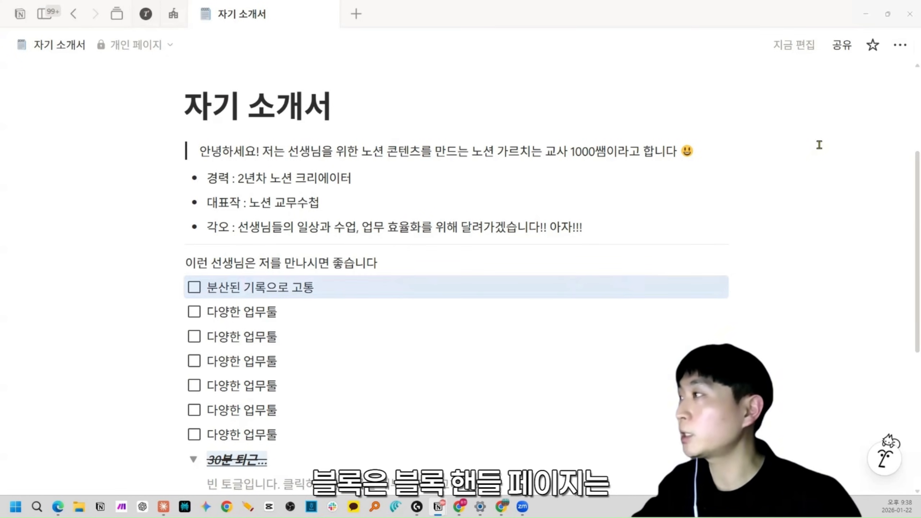
# Step: Try the serif font on the page, restore the default font and turn on small text
pyautogui.click(897, 47)
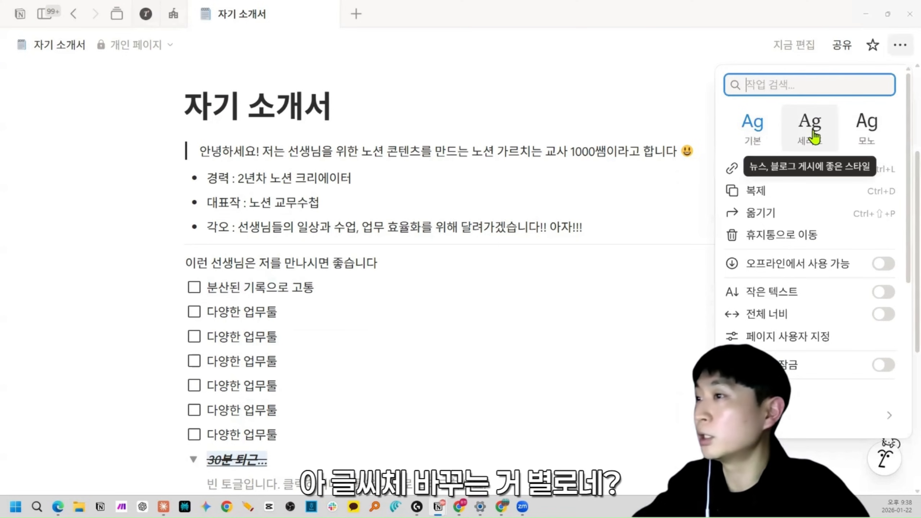
pyautogui.click(815, 136)
pyautogui.click(760, 135)
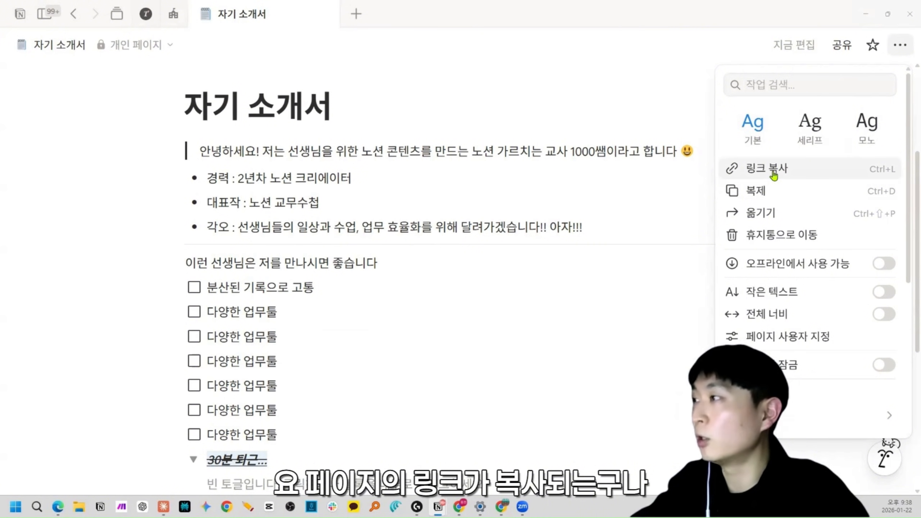
pyautogui.click(882, 294)
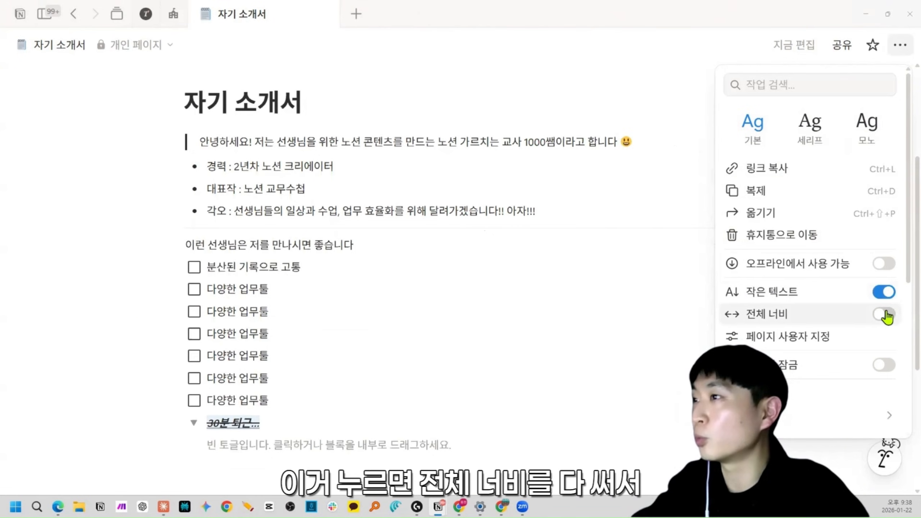
# Step: Try the full-width layout for the page
pyautogui.click(884, 314)
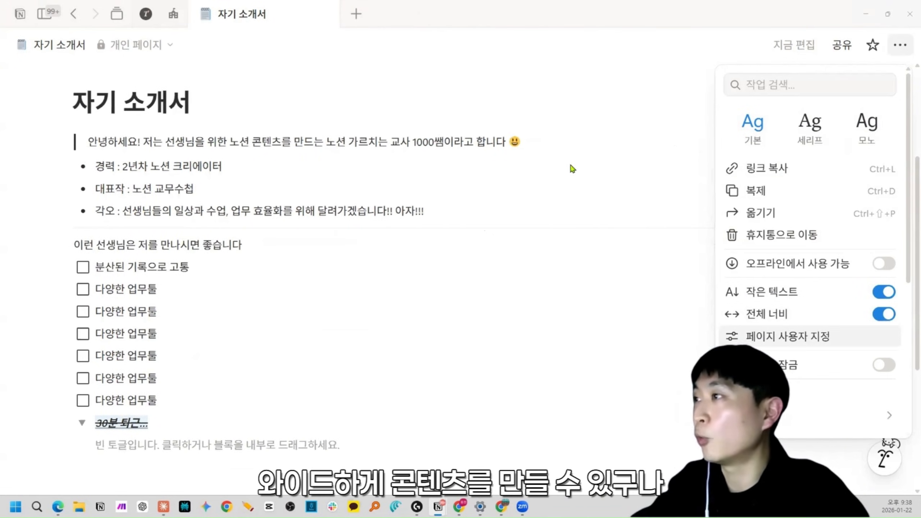
pyautogui.click(885, 314)
pyautogui.click(885, 315)
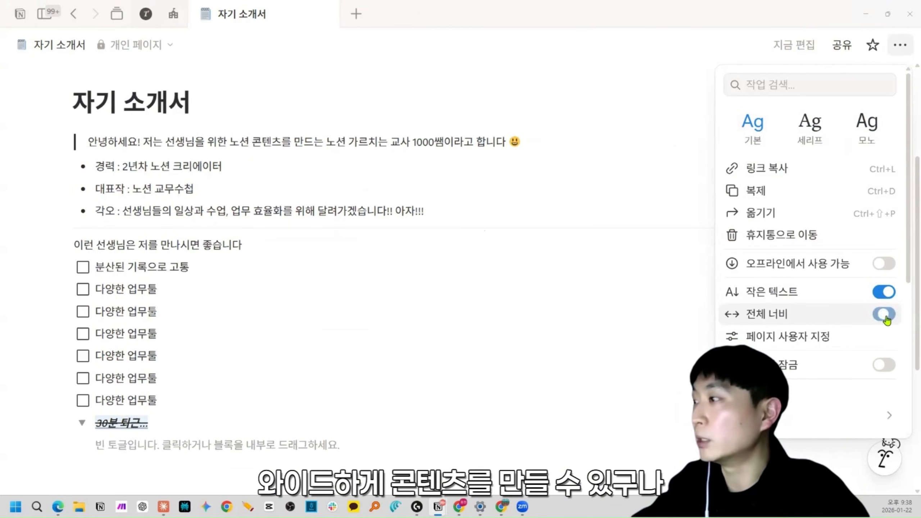
pyautogui.click(885, 315)
pyautogui.scroll(-2, 818, 353)
pyautogui.scroll(-1, 818, 353)
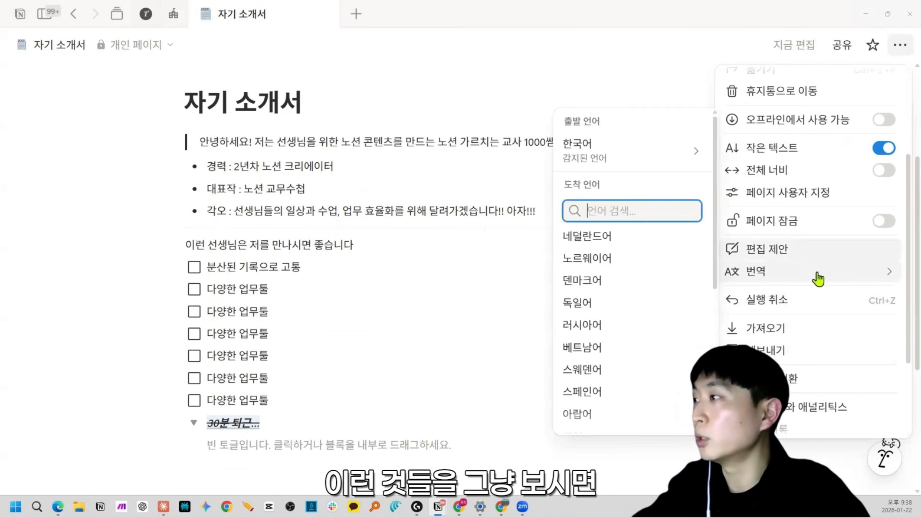
pyautogui.click(470, 323)
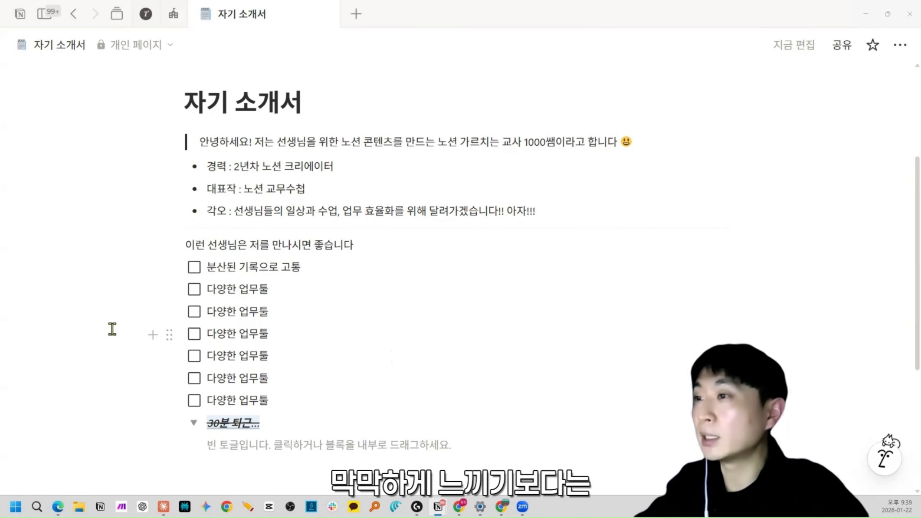
# Step: Delete the last four '다양한 업무툴' to-do items above the '30분 퇴근...' toggle
pyautogui.moveTo(111, 329); pyautogui.dragTo(258, 404)
pyautogui.press('Delete')
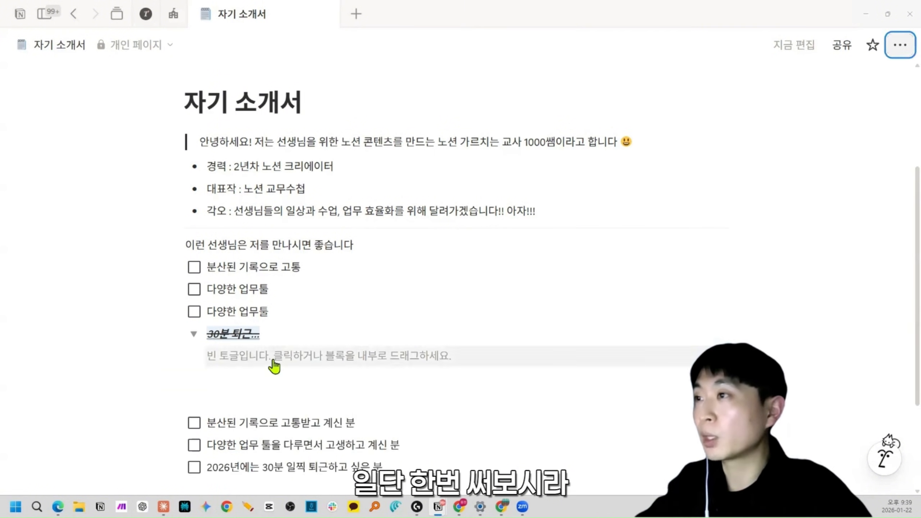
pyautogui.scroll(3, 273, 366)
pyautogui.click(335, 196)
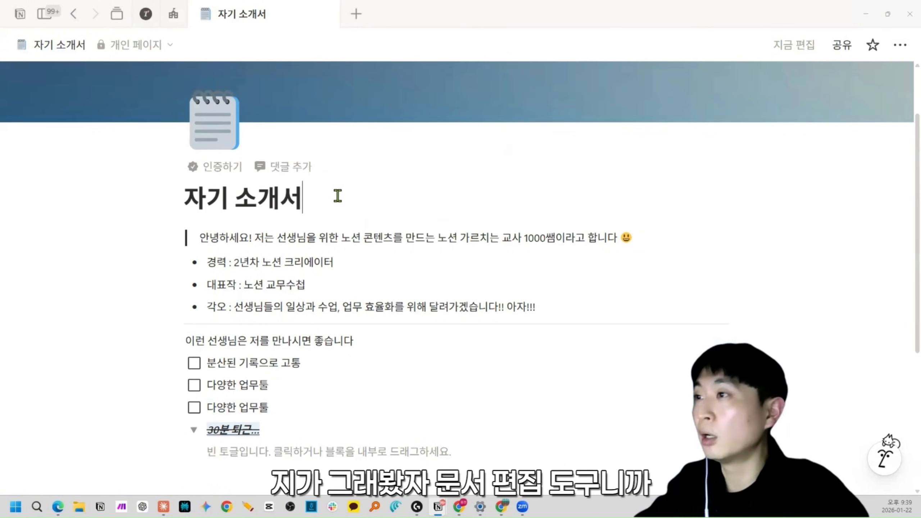
pyautogui.moveTo(359, 191); pyautogui.dragTo(154, 199)
pyautogui.click(209, 236)
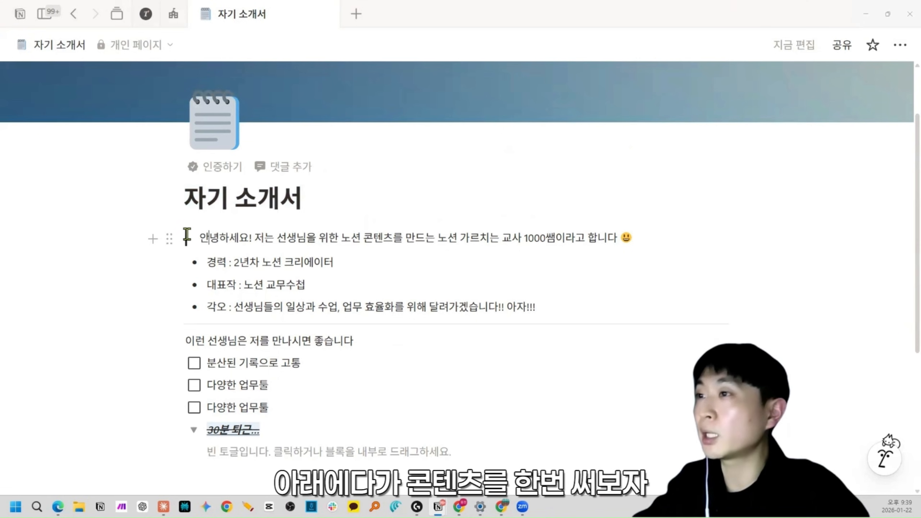
pyautogui.moveTo(190, 236); pyautogui.dragTo(383, 466)
# Step: Browse the available block types from the empty line below the '30분 퇴근...' toggle
pyautogui.click(383, 468)
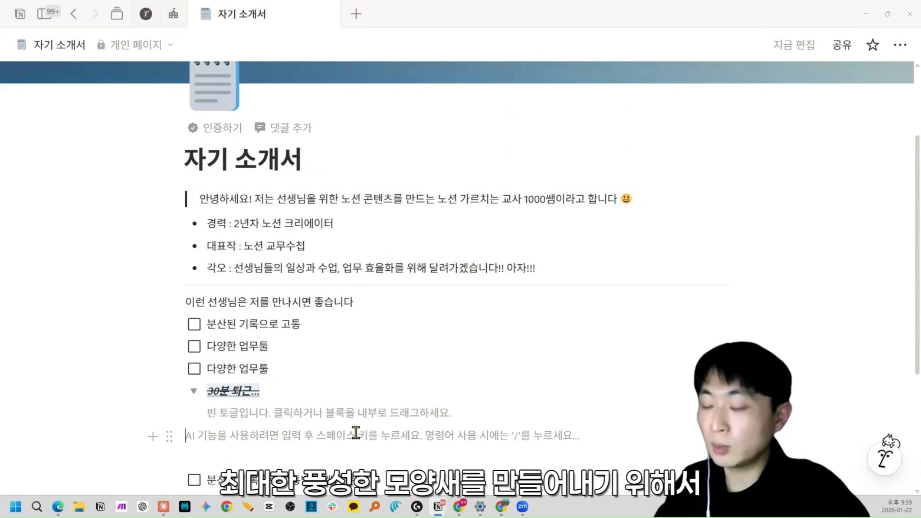
pyautogui.write('/')
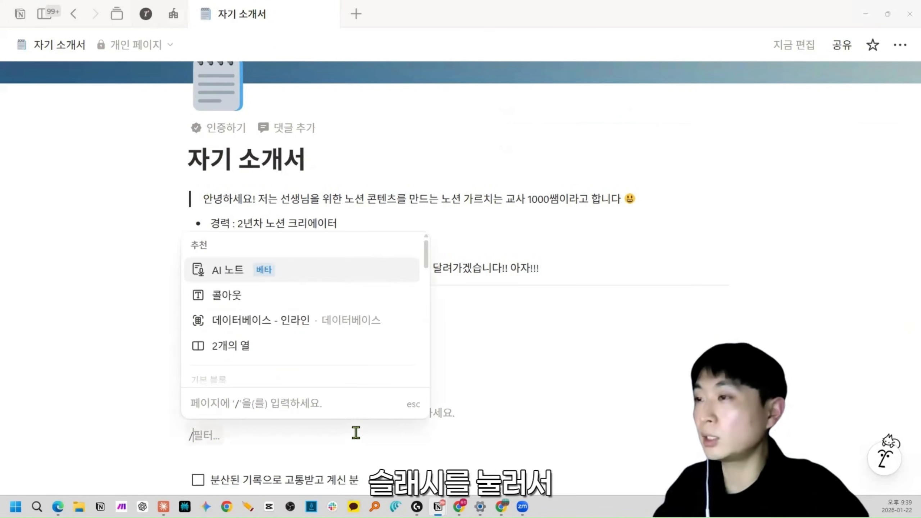
pyautogui.scroll(-3, 323, 302)
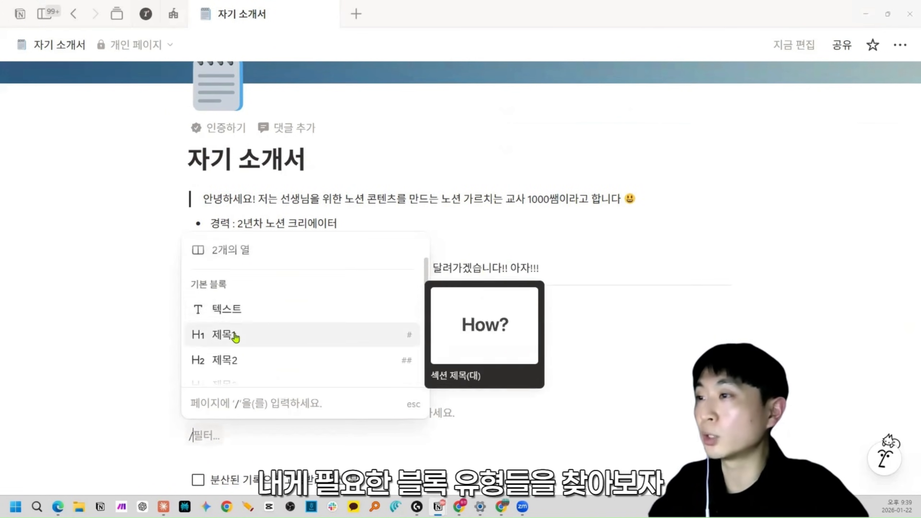
pyautogui.scroll(-2, 235, 338)
pyautogui.click(707, 273)
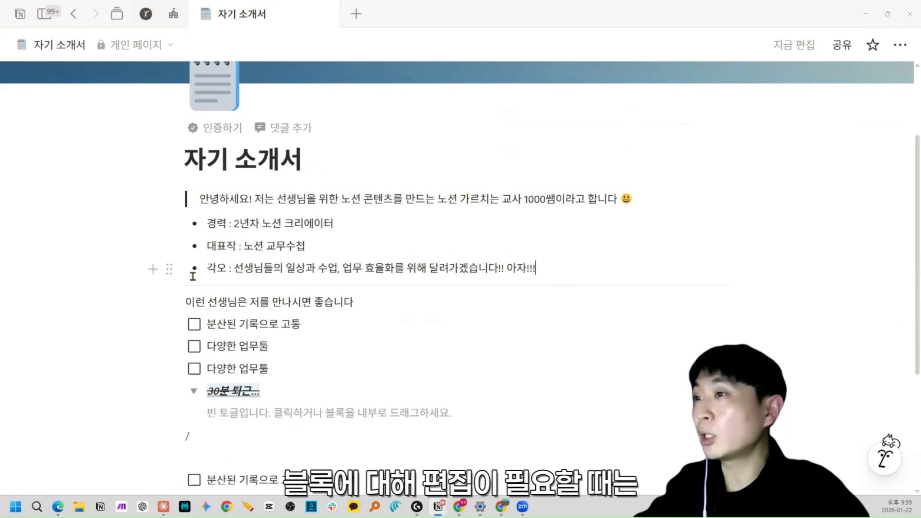
pyautogui.click(169, 269)
pyautogui.press('Escape')
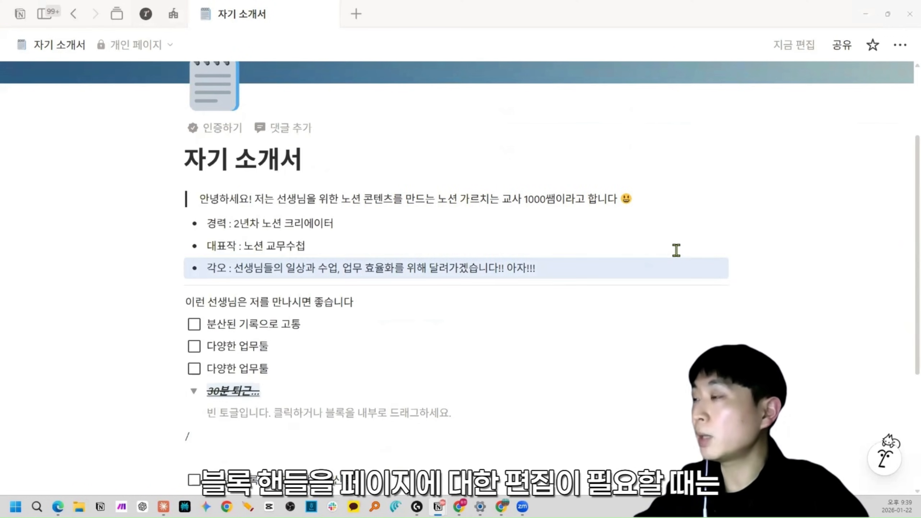
pyautogui.click(901, 44)
pyautogui.scroll(-7, 798, 254)
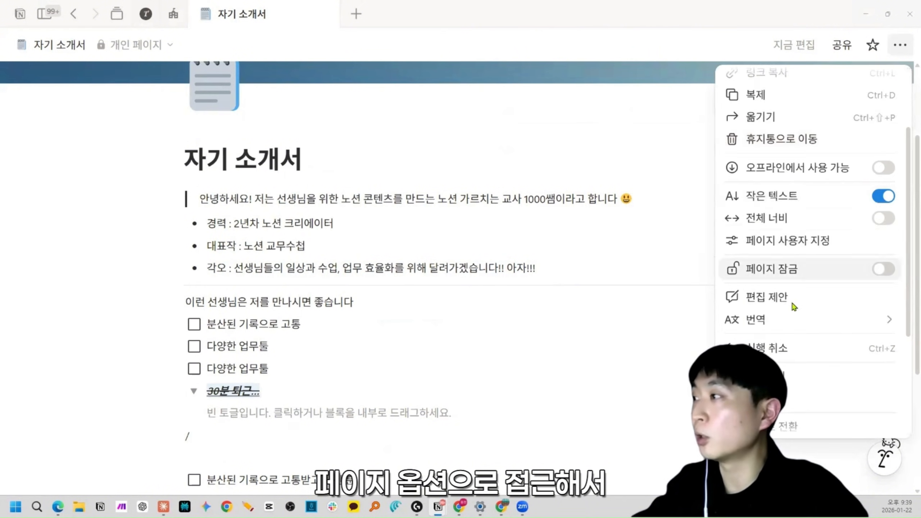
# Step: Delete the stray slash on the line below the '30분 퇴근...' toggle
pyautogui.click(397, 316)
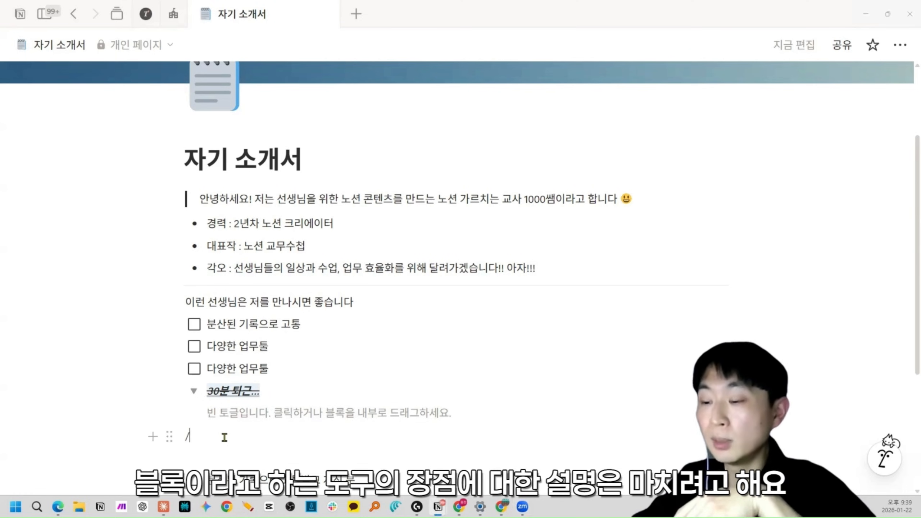
pyautogui.press('BackSpace')
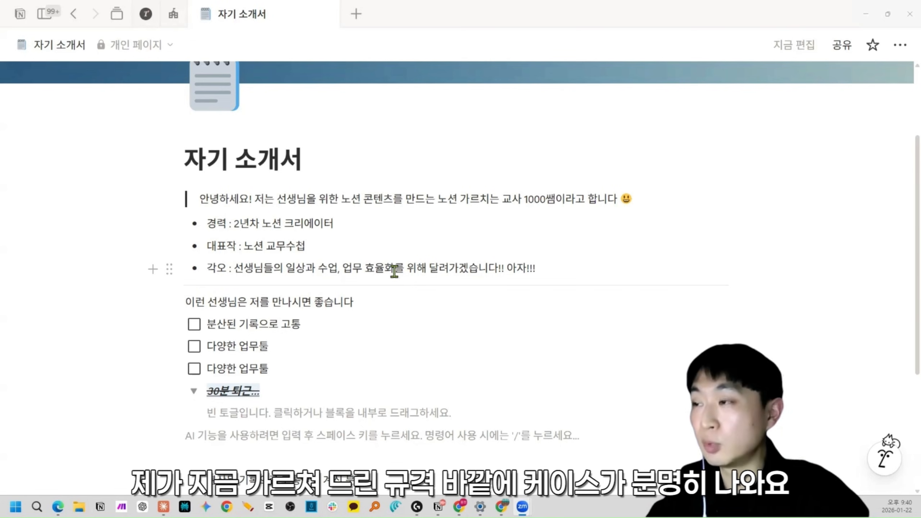
pyautogui.click(171, 268)
pyautogui.click(455, 261)
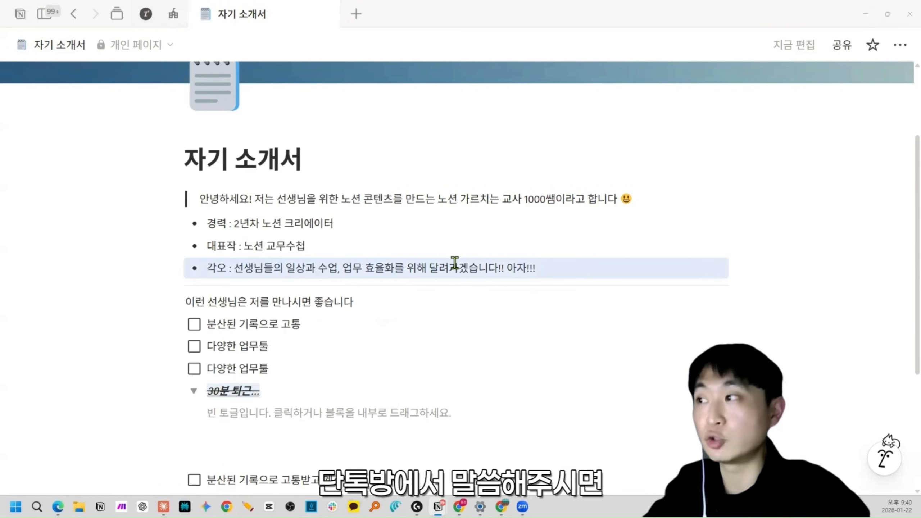
pyautogui.click(453, 268)
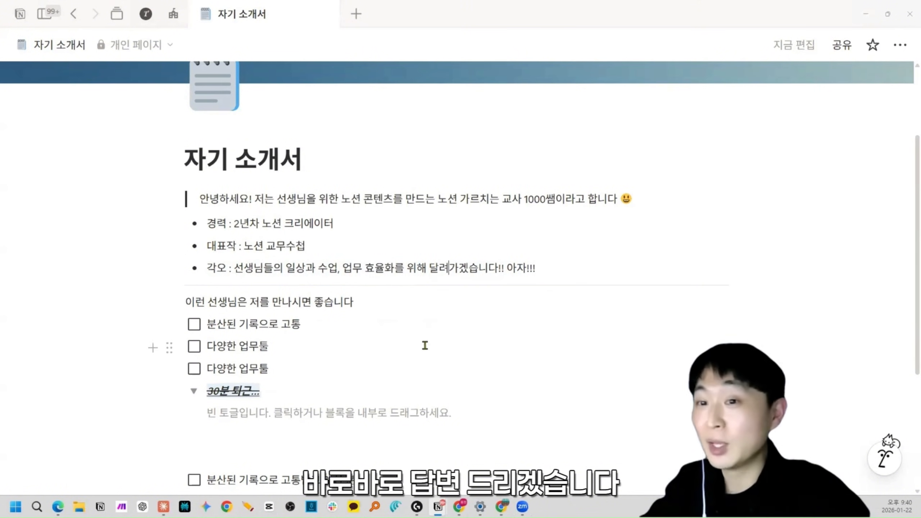
# Step: Insert a simple table (표) block directly below the page title '자기 소개서'
pyautogui.click(331, 176)
pyautogui.press('Return')
pyautogui.write('/표')
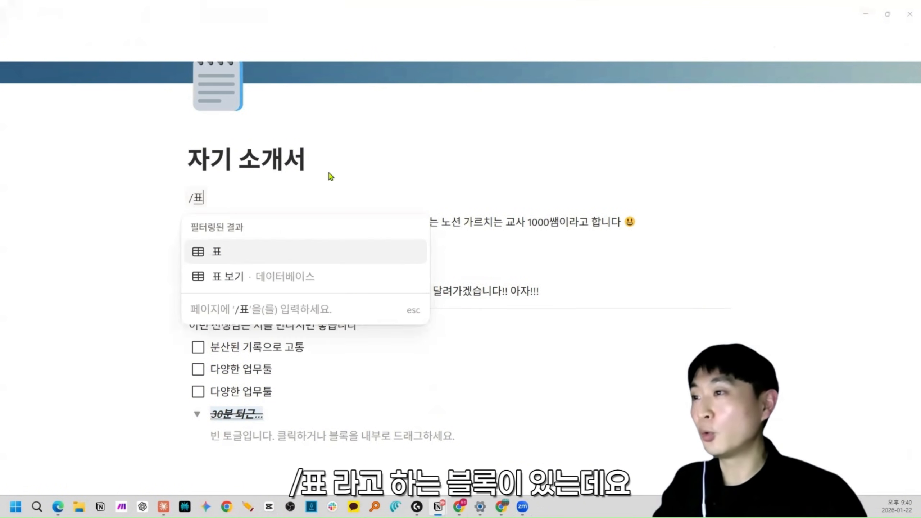
pyautogui.press('Return')
pyautogui.click(405, 204)
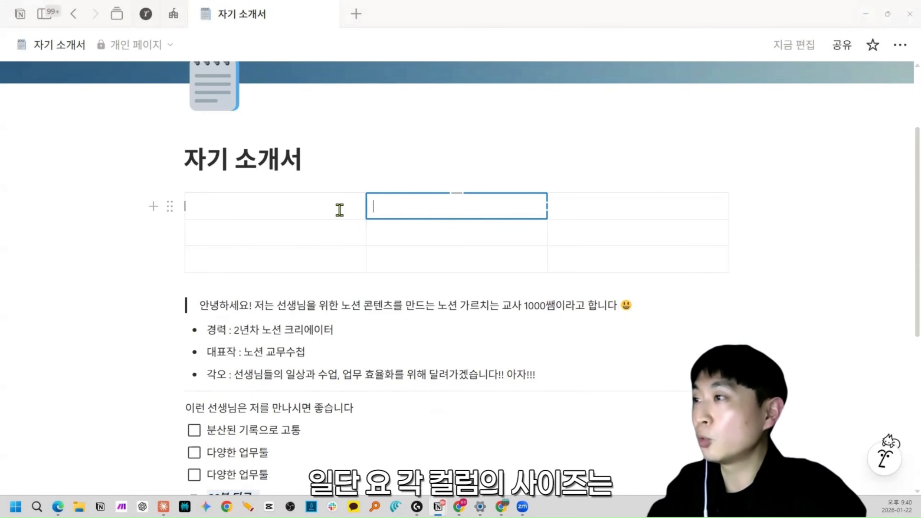
# Step: Resize the table's columns to progressively narrower widths so the whole table spans just under half the text width
pyautogui.moveTo(365, 234)
pyautogui.mouseDown()
pyautogui.moveTo(269, 224)
pyautogui.moveTo(376, 232)
pyautogui.moveTo(278, 228)
pyautogui.moveTo(366, 233)
pyautogui.mouseUp()
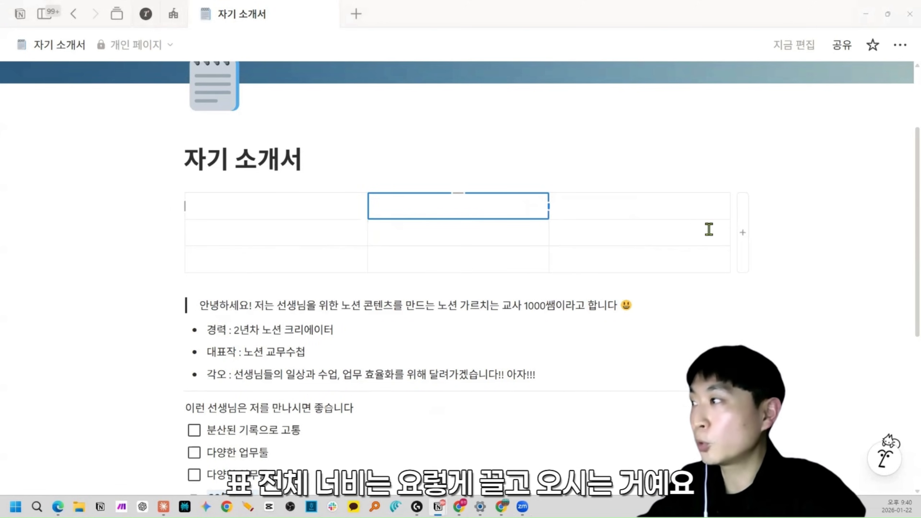
pyautogui.moveTo(726, 230); pyautogui.dragTo(442, 229)
pyautogui.moveTo(366, 228); pyautogui.dragTo(413, 256)
pyautogui.click(315, 213)
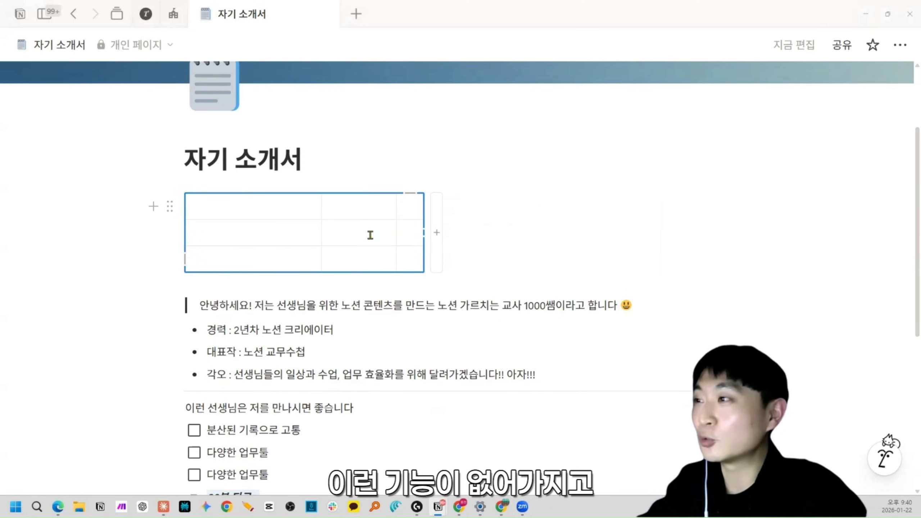
# Step: Collapse the columns of the table below the title, including an added fourth column, to their minimum width
pyautogui.click(360, 229)
pyautogui.doubleClick(322, 208)
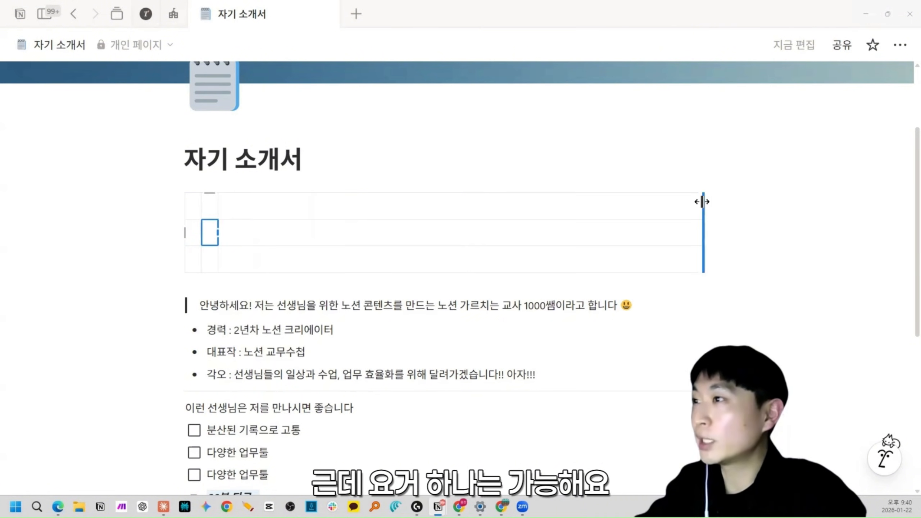
pyautogui.doubleClick(702, 202)
pyautogui.click(248, 199)
pyautogui.click(261, 192)
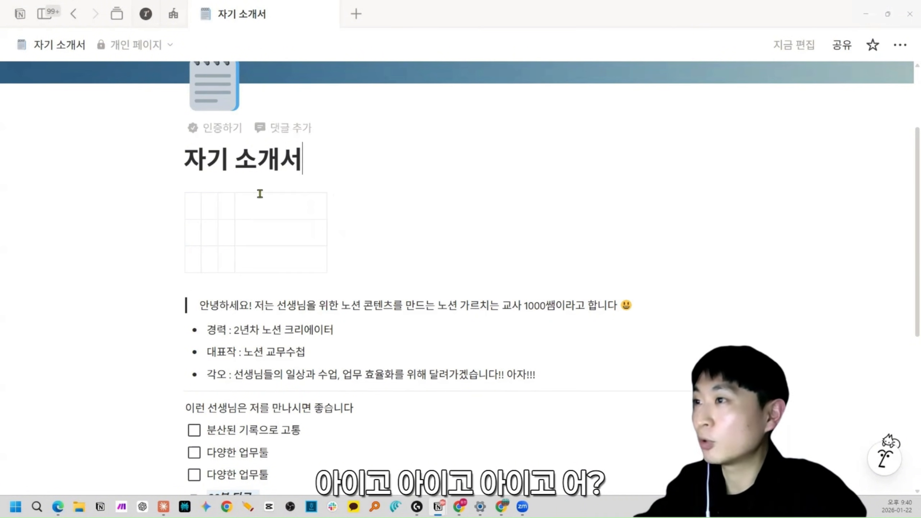
pyautogui.doubleClick(327, 217)
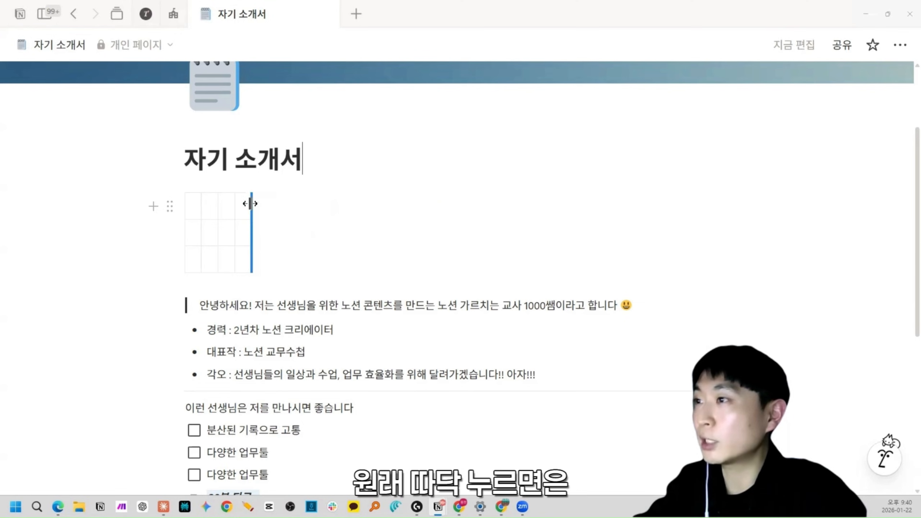
# Step: Widen the table's third and fourth columns so the table extends beyond the normal text width
pyautogui.moveTo(251, 202); pyautogui.dragTo(597, 206)
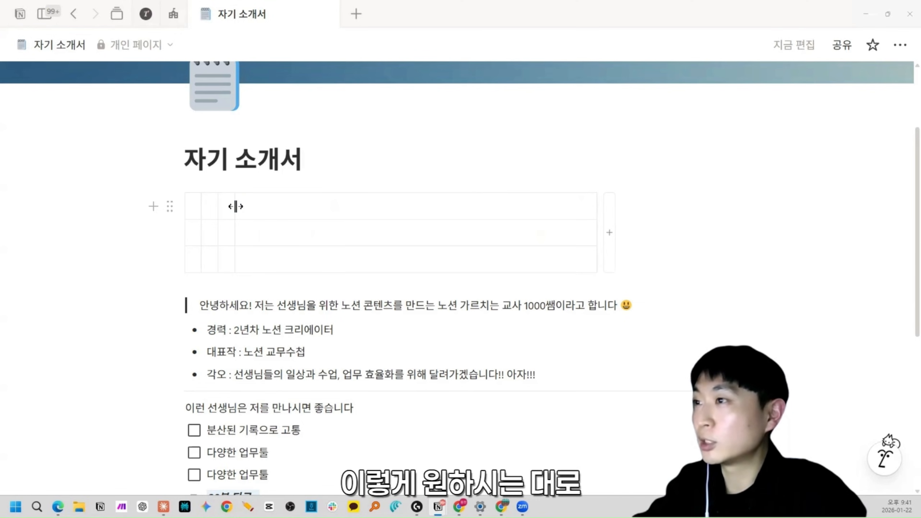
pyautogui.moveTo(235, 206); pyautogui.dragTo(519, 210)
# Step: Open the options of the table's third column and close them without making a change
pyautogui.click(269, 212)
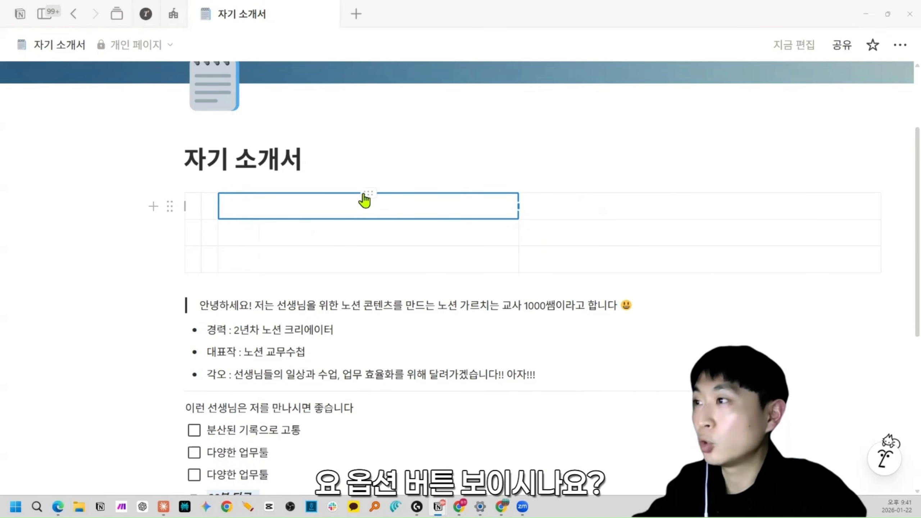
pyautogui.click(314, 206)
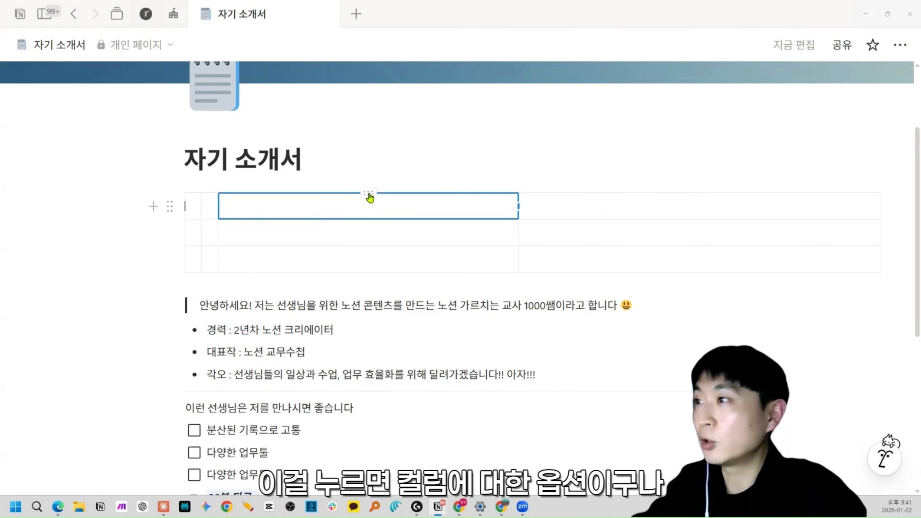
pyautogui.click(368, 192)
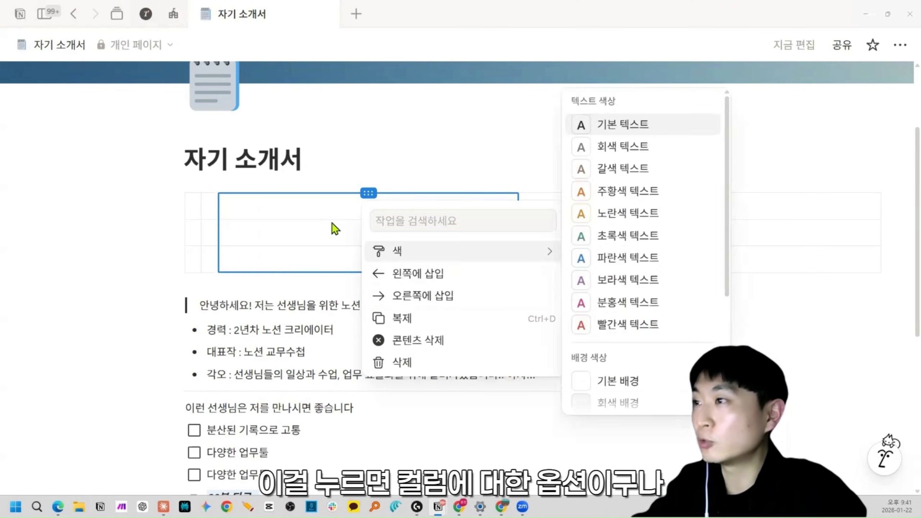
pyautogui.click(319, 217)
# Step: Open the options of the table's middle row and close them without making a change
pyautogui.click(255, 227)
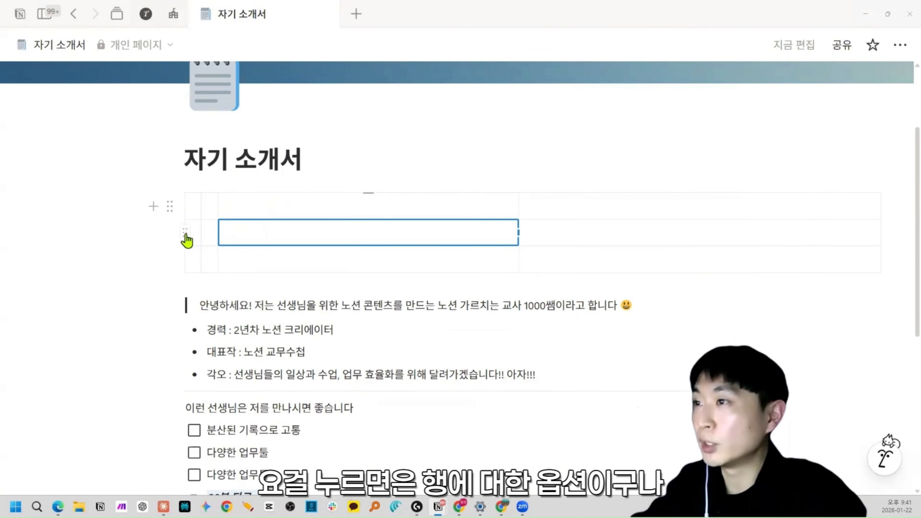
pyautogui.click(185, 233)
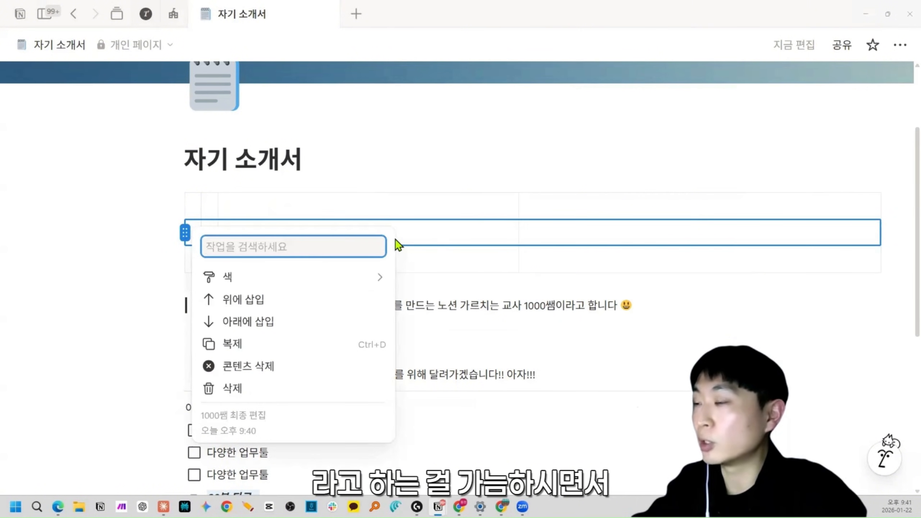
pyautogui.click(476, 227)
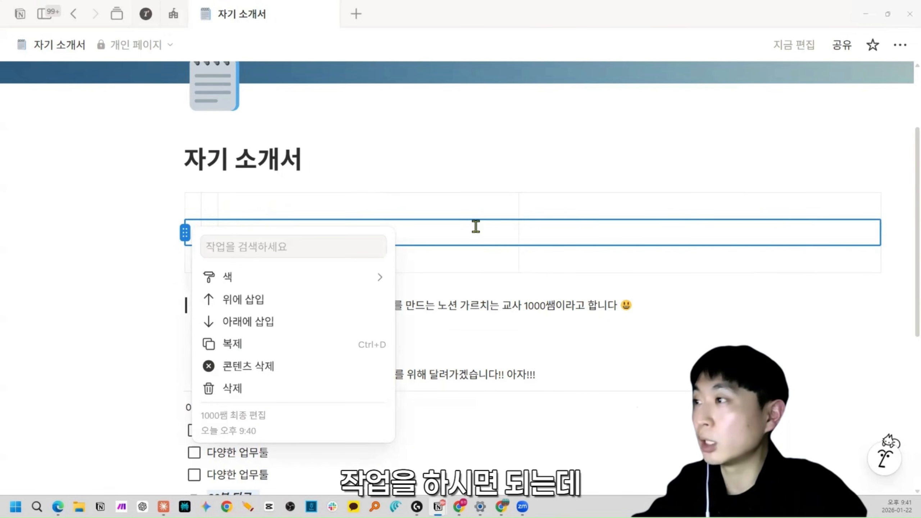
pyautogui.click(477, 228)
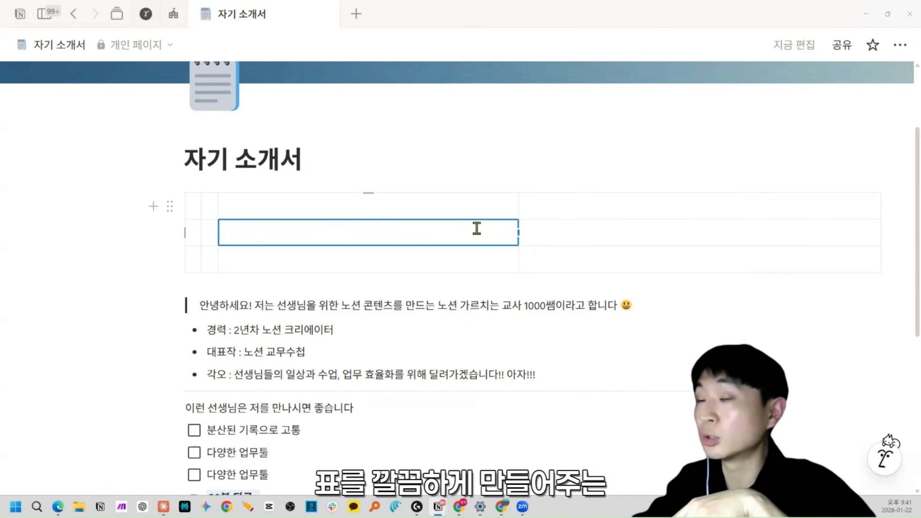
pyautogui.click(322, 164)
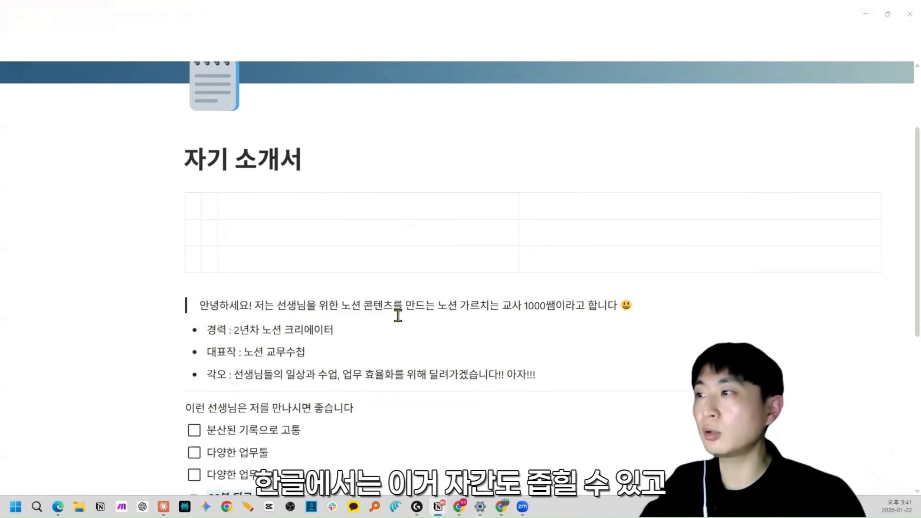
pyautogui.moveTo(449, 305); pyautogui.dragTo(251, 306)
pyautogui.click(293, 307)
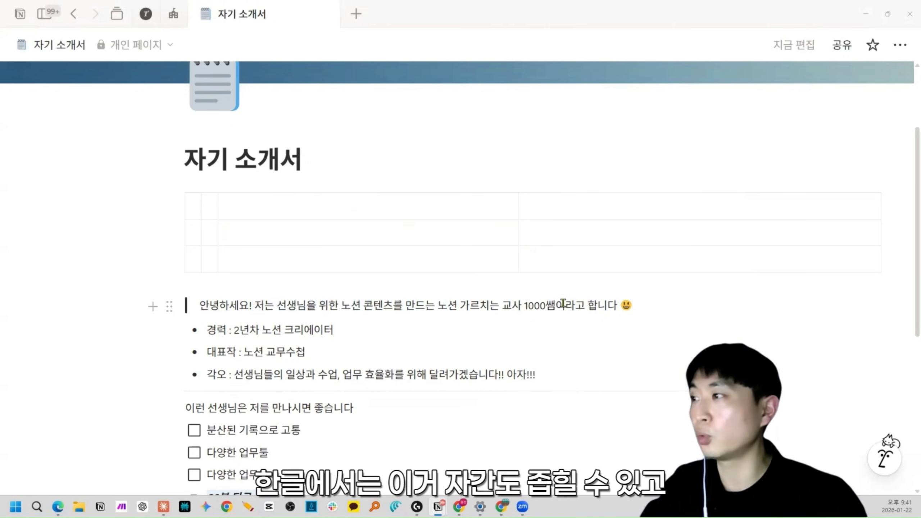
pyautogui.moveTo(565, 305); pyautogui.dragTo(192, 310)
pyautogui.click(226, 307)
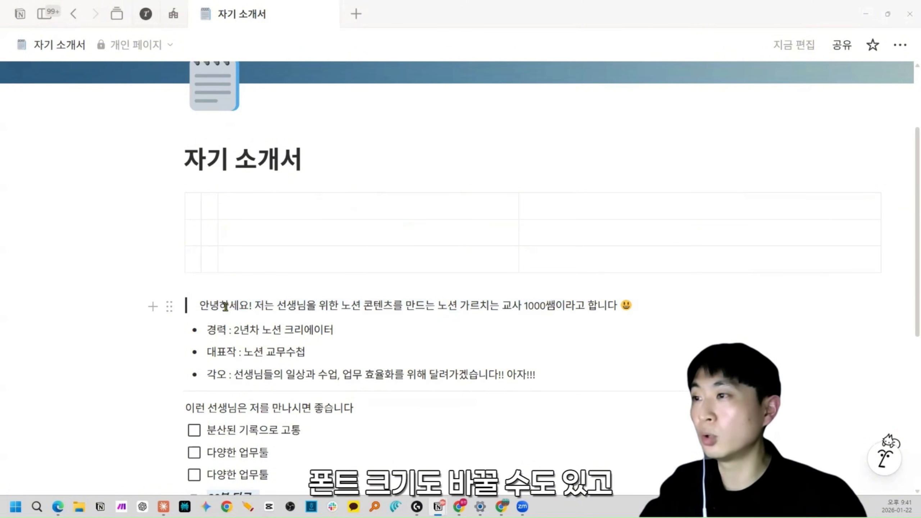
pyautogui.tripleClick(225, 307)
pyautogui.click(225, 307)
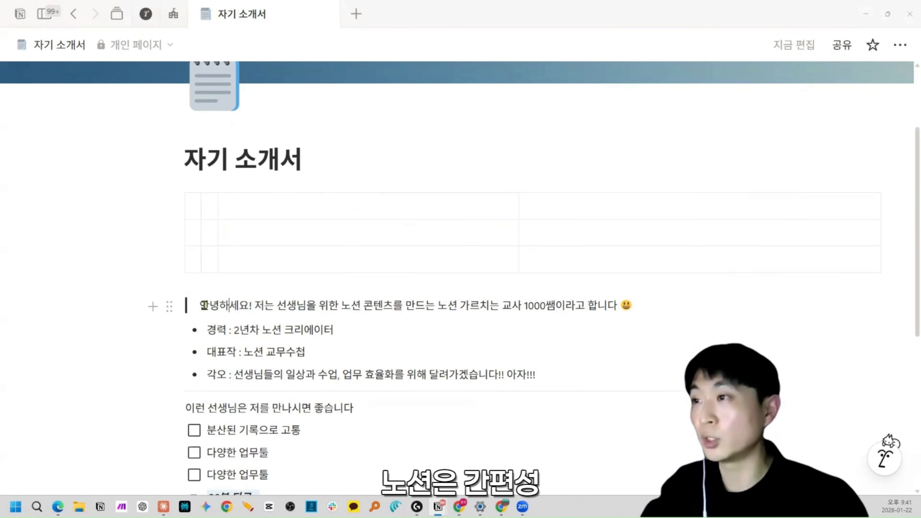
pyautogui.moveTo(210, 307); pyautogui.dragTo(402, 308)
pyautogui.click(402, 307)
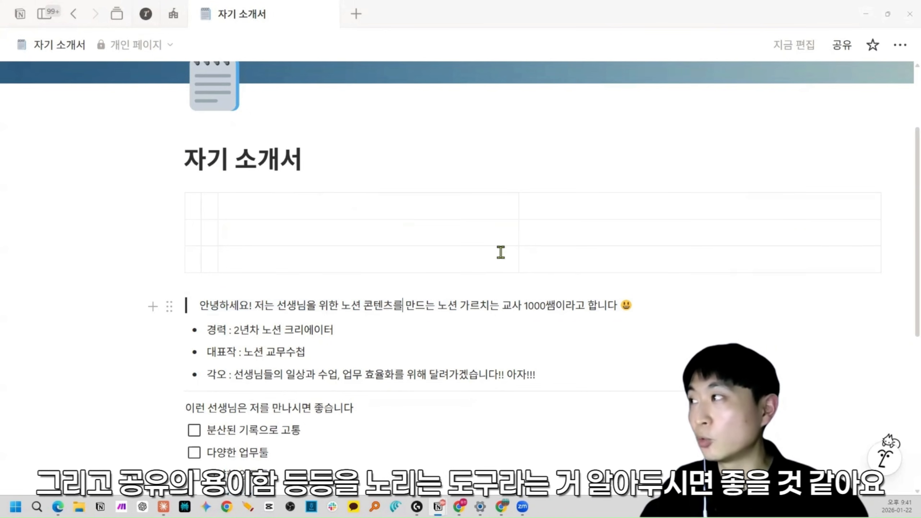
# Step: Look at the page's sharing settings and close them without changes
pyautogui.click(842, 45)
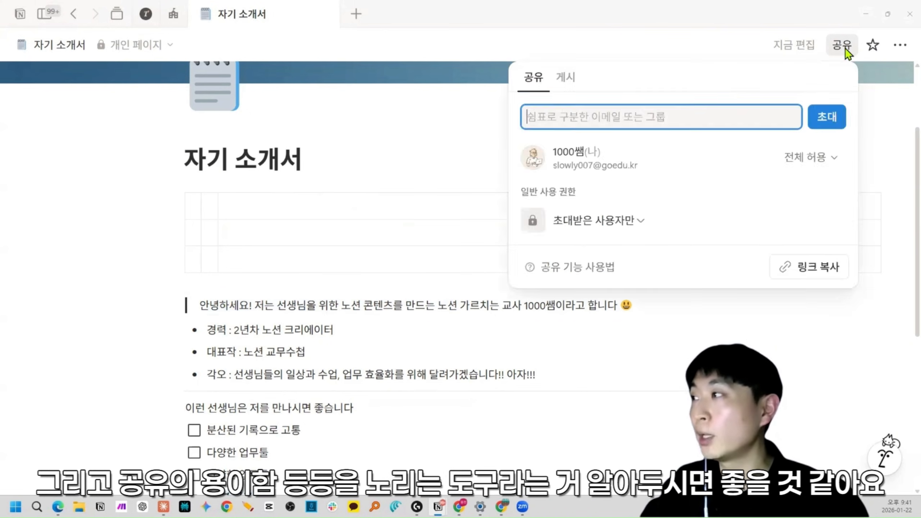
pyautogui.click(395, 156)
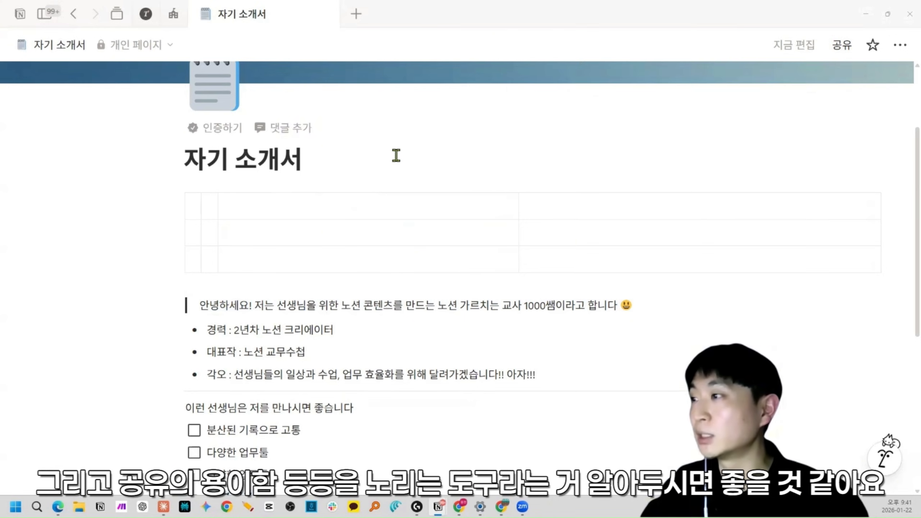
# Step: Delete the whole table between the page title and the introductory quote
pyautogui.click(319, 173)
pyautogui.press('Down')
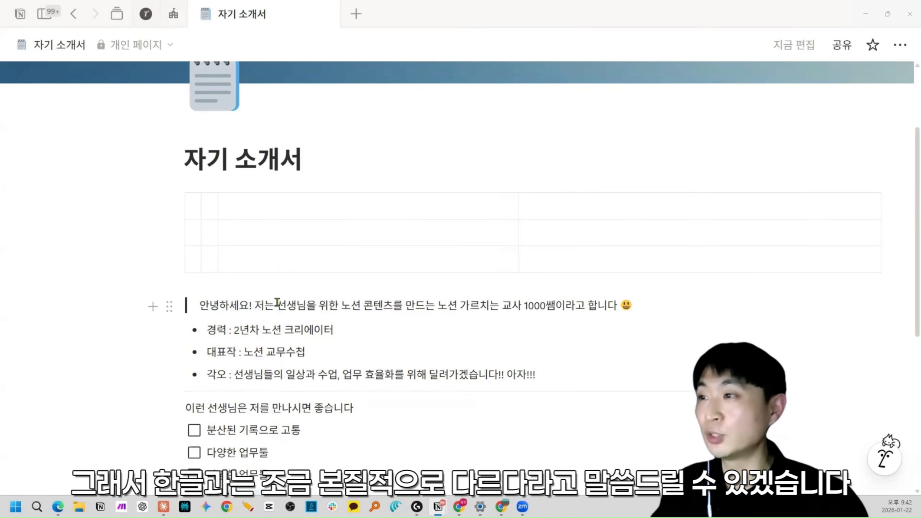
pyautogui.press('Escape')
pyautogui.press('BackSpace')
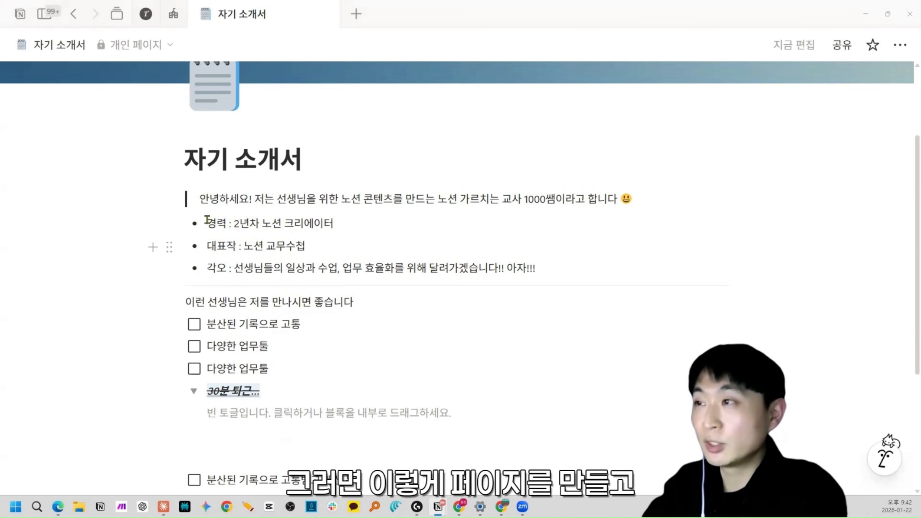
pyautogui.moveTo(192, 157); pyautogui.dragTo(308, 160)
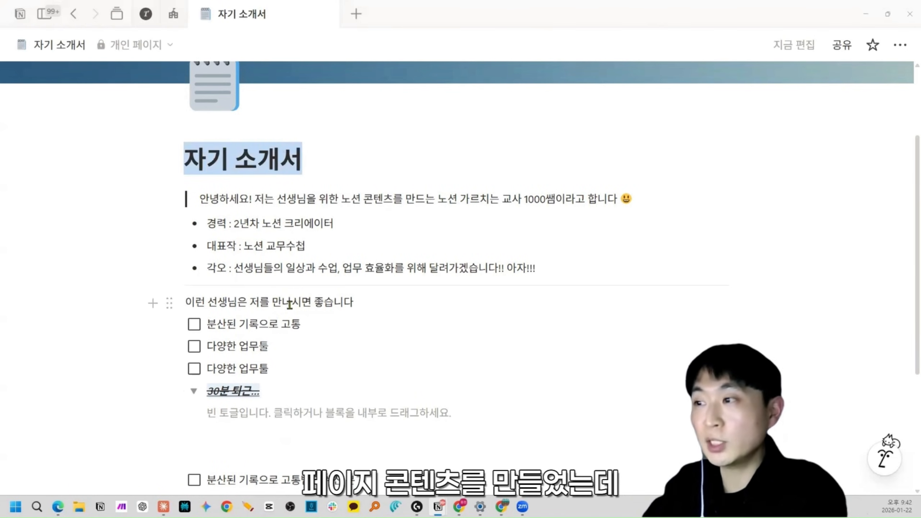
pyautogui.scroll(-3, 288, 302)
pyautogui.click(201, 348)
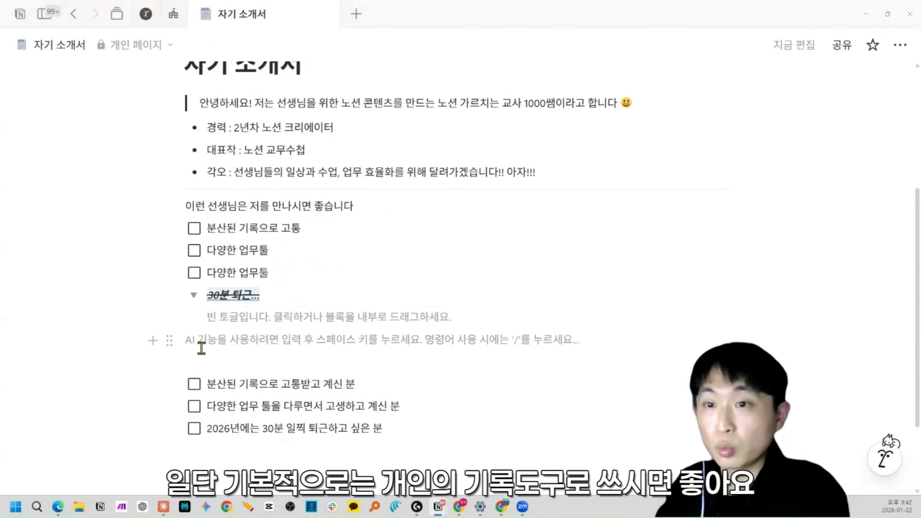
pyautogui.scroll(3, 201, 348)
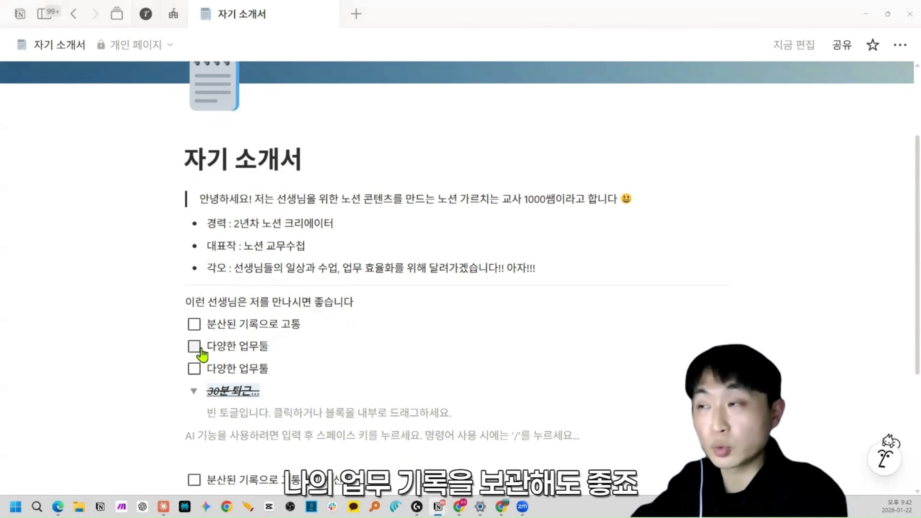
pyautogui.scroll(3, 393, 261)
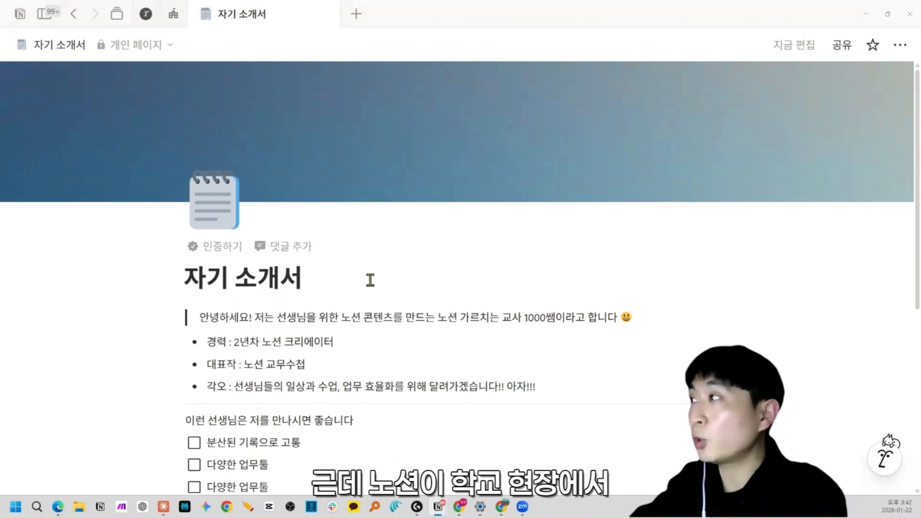
# Step: Replace the page title with '선생님을 소개합니다!'
pyautogui.click(330, 279)
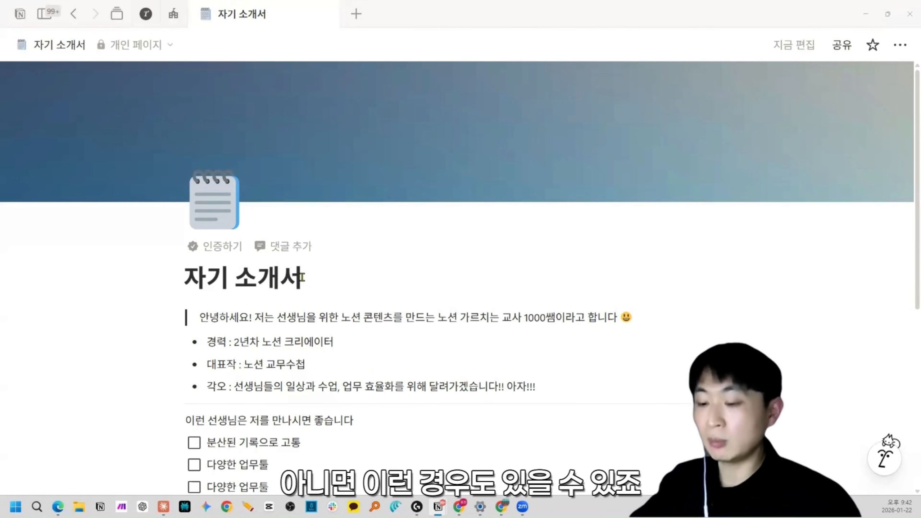
pyautogui.hotkey('ctrl', 'a')
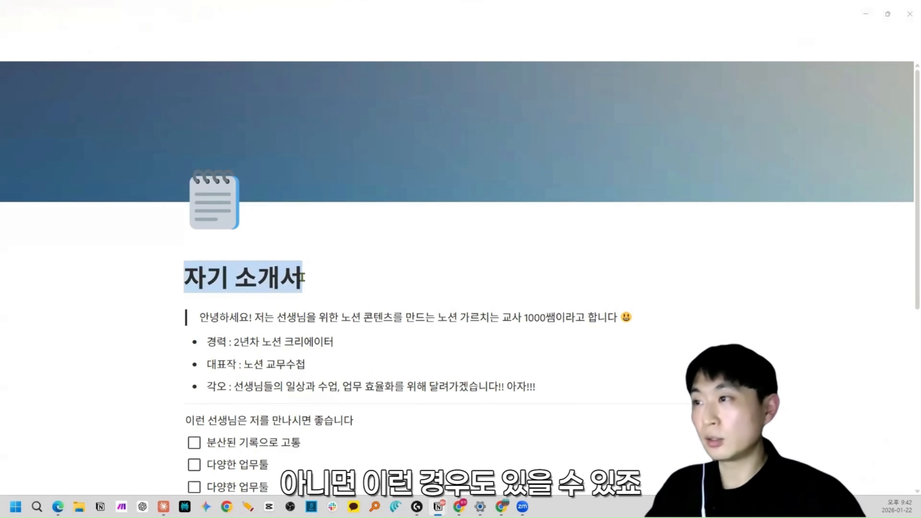
pyautogui.write('tjs')
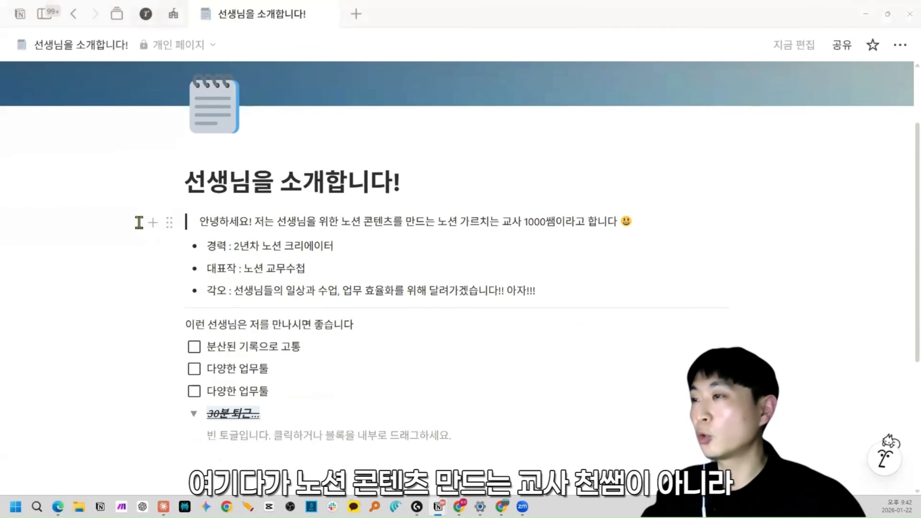
# Step: Ask Notion AI, with the introductory quote attached as context: '학기 초에 학생들에게 나를 소개하는 글을 대충 가짜로 적어줘.'
pyautogui.moveTo(160, 238); pyautogui.dragTo(454, 440)
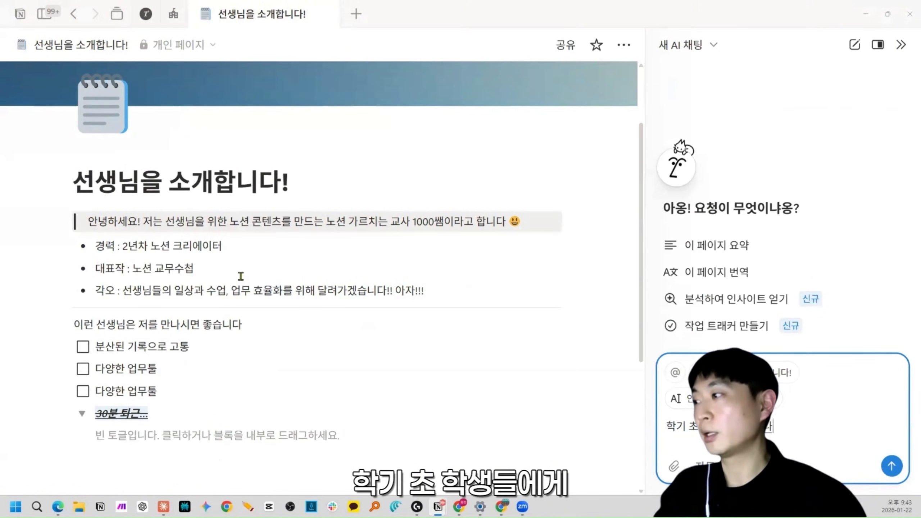
pyautogui.write('를 소개하는 글을 대충 가짜로 ㅈ')
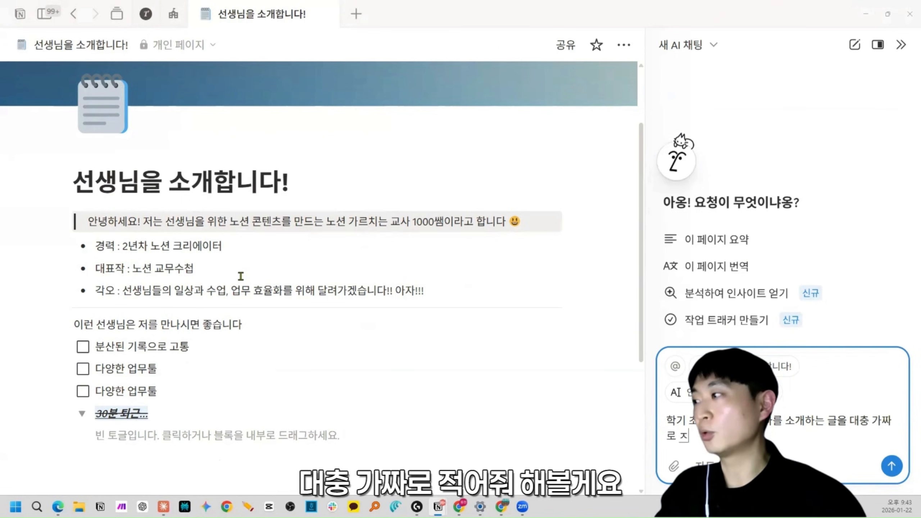
pyautogui.write('어줘.')
pyautogui.press('Return')
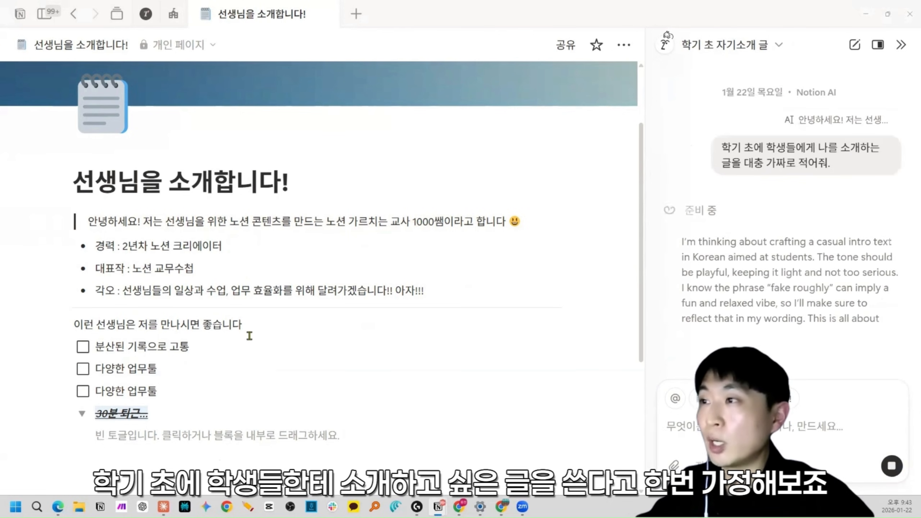
# Step: Replace the page body with the AI's '1안. 장난기 있는 담임/과목쌤 버전' text, from '안녕하세요, 여러분.' through the three bullets, and close the AI chat
pyautogui.write('1번')
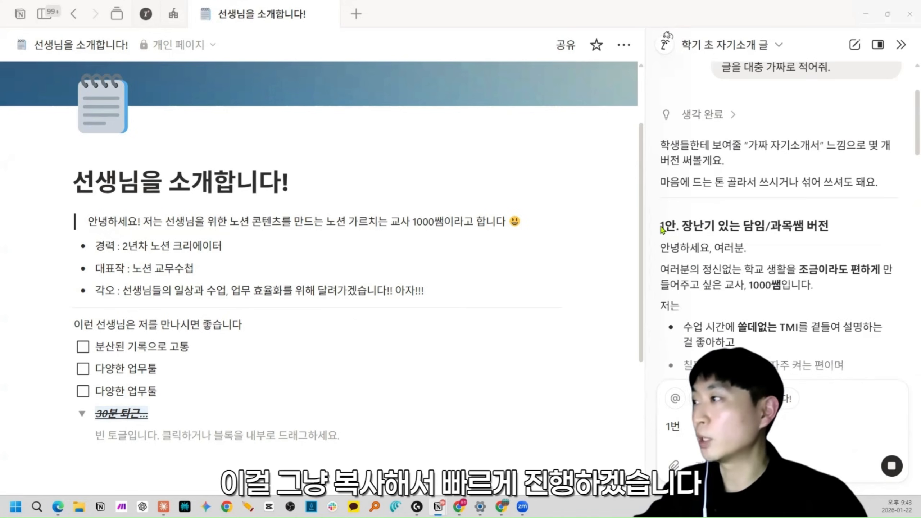
pyautogui.moveTo(663, 229); pyautogui.dragTo(845, 350)
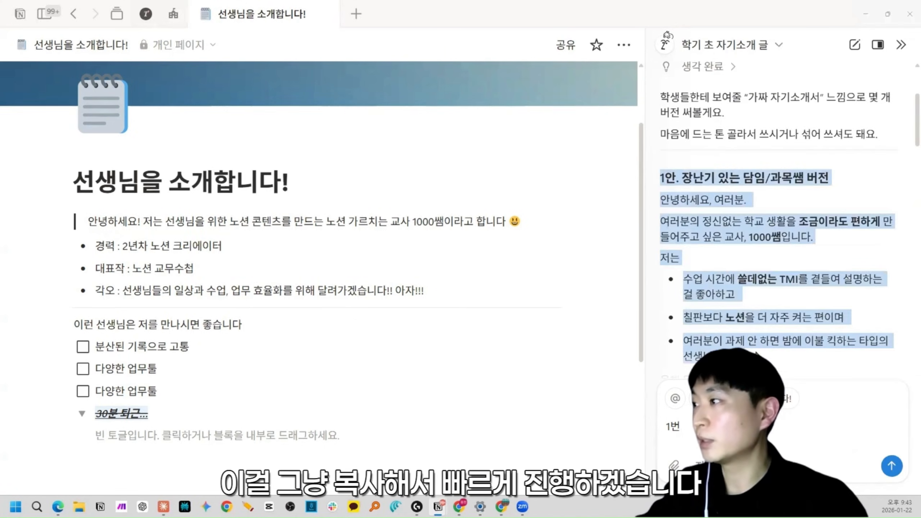
pyautogui.click(902, 45)
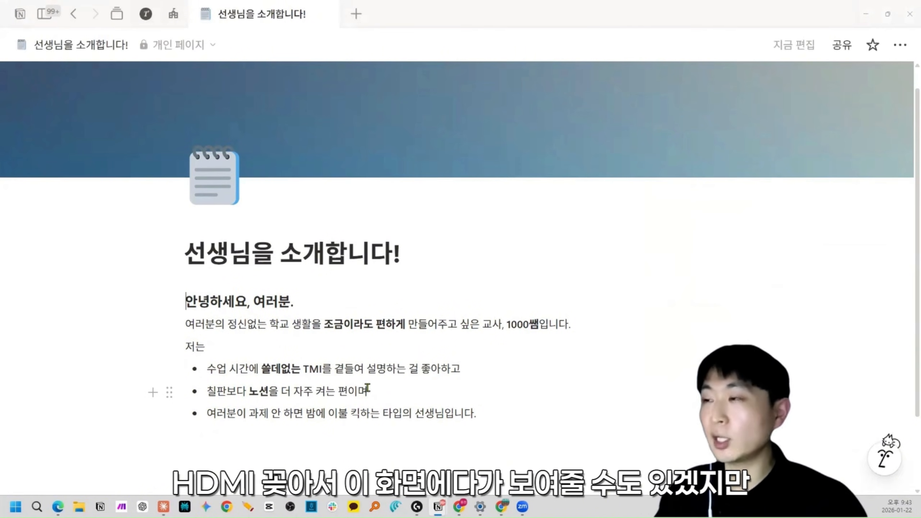
# Step: Enlarge the page display so the teacher introduction is easier to read
pyautogui.hotkey('ctrl', '+')
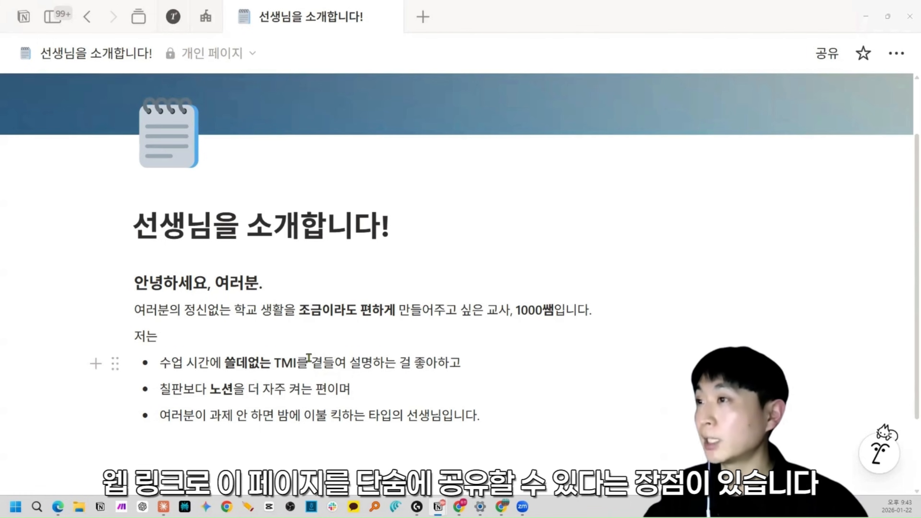
pyautogui.scroll(1, 295, 338)
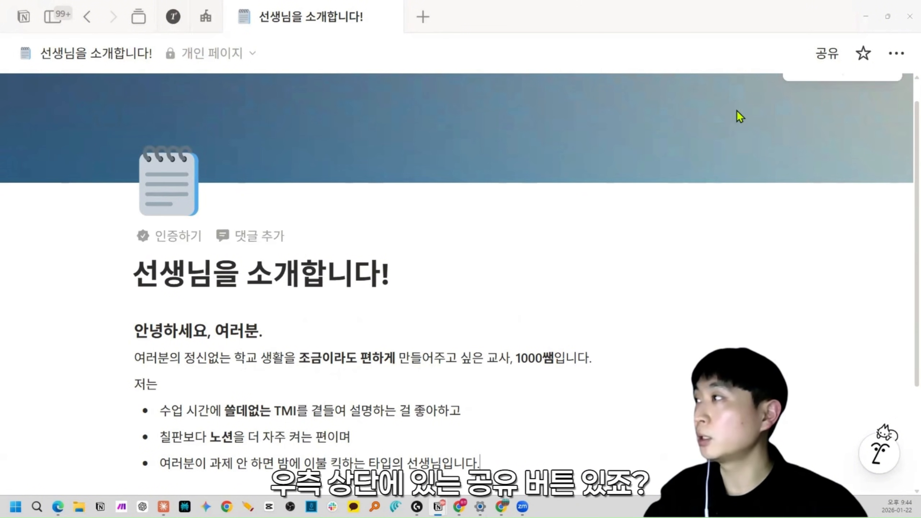
# Step: Compare the page's 공유 and 게시 sharing options and read the description of web publishing
pyautogui.click(819, 54)
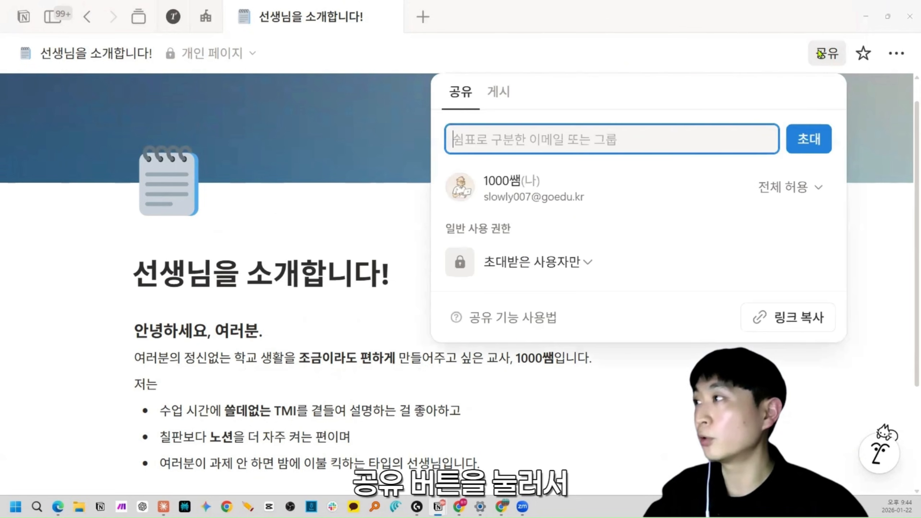
pyautogui.click(507, 100)
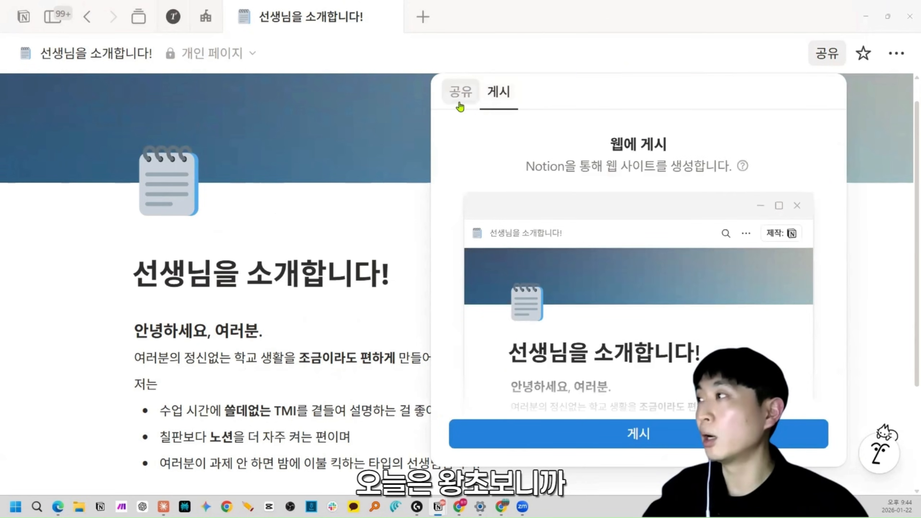
pyautogui.click(814, 55)
pyautogui.click(814, 55)
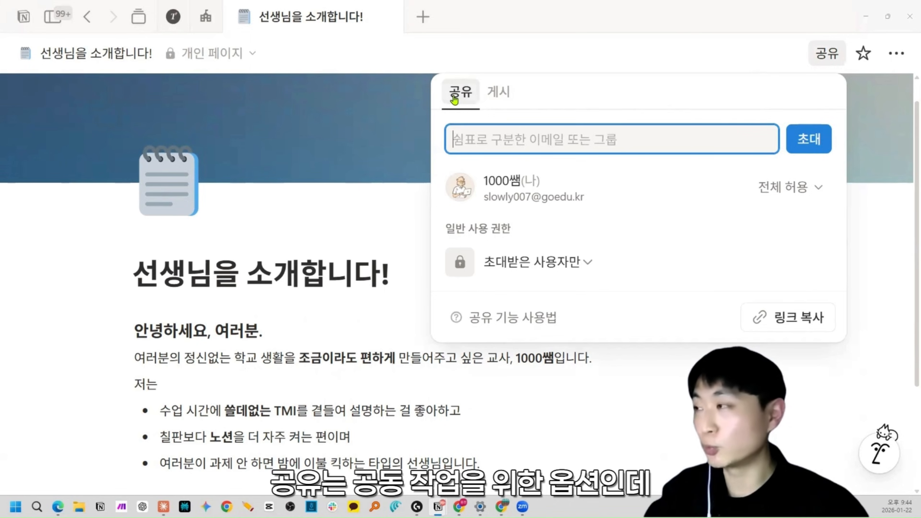
pyautogui.click(499, 94)
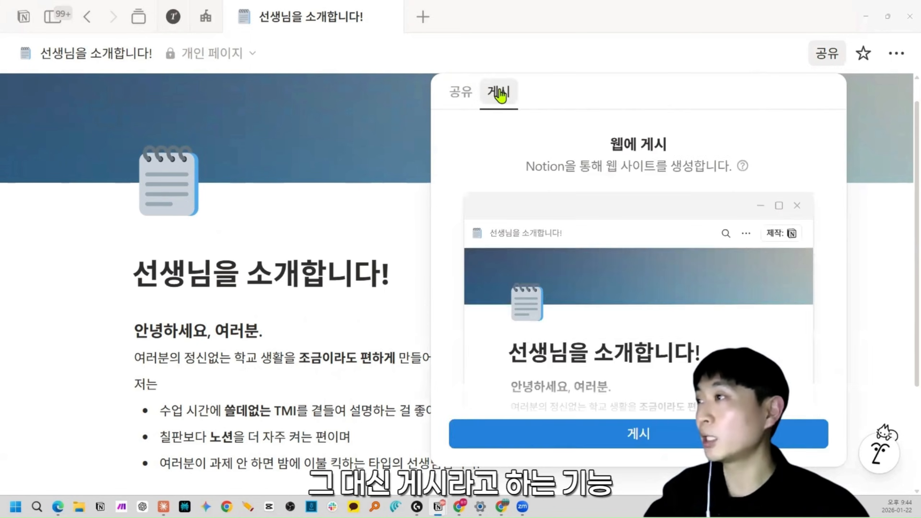
pyautogui.moveTo(525, 167); pyautogui.dragTo(732, 171)
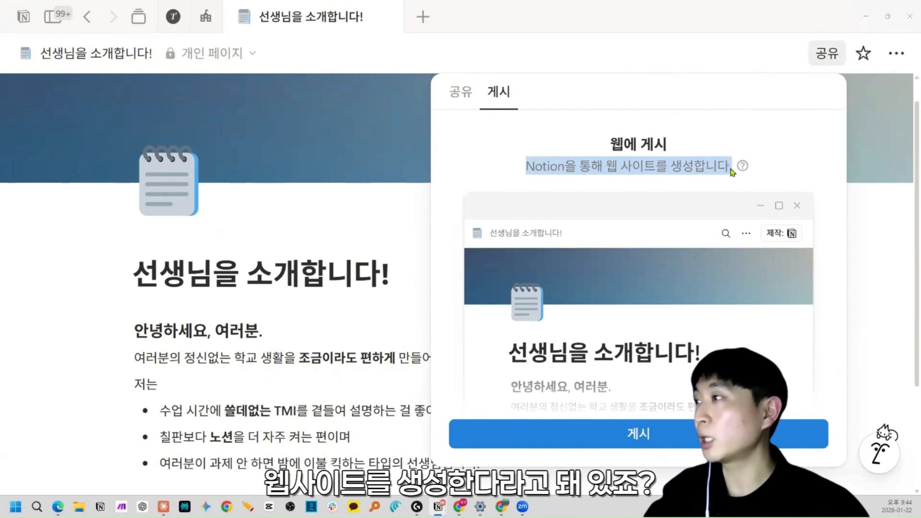
pyautogui.click(545, 174)
pyautogui.moveTo(525, 171); pyautogui.dragTo(735, 176)
pyautogui.click(510, 150)
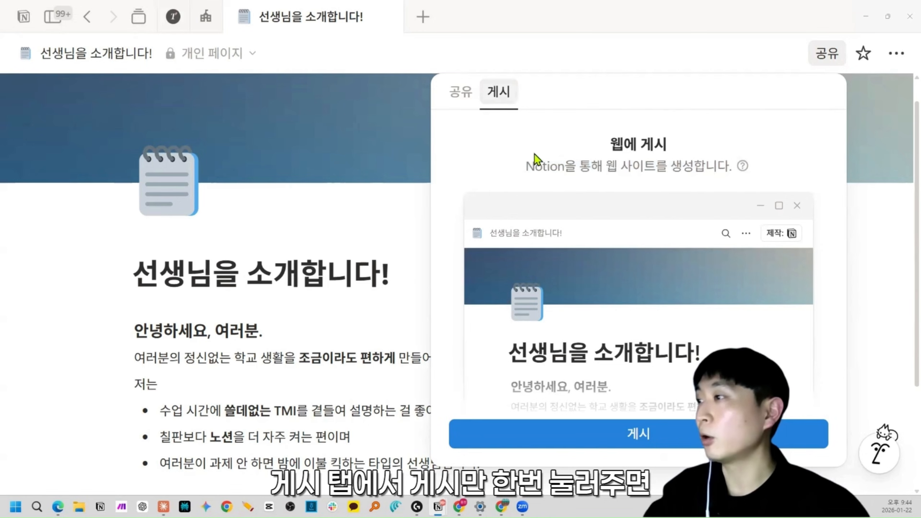
# Step: Publish the teacher introduction page to the web and copy its site link
pyautogui.click(654, 430)
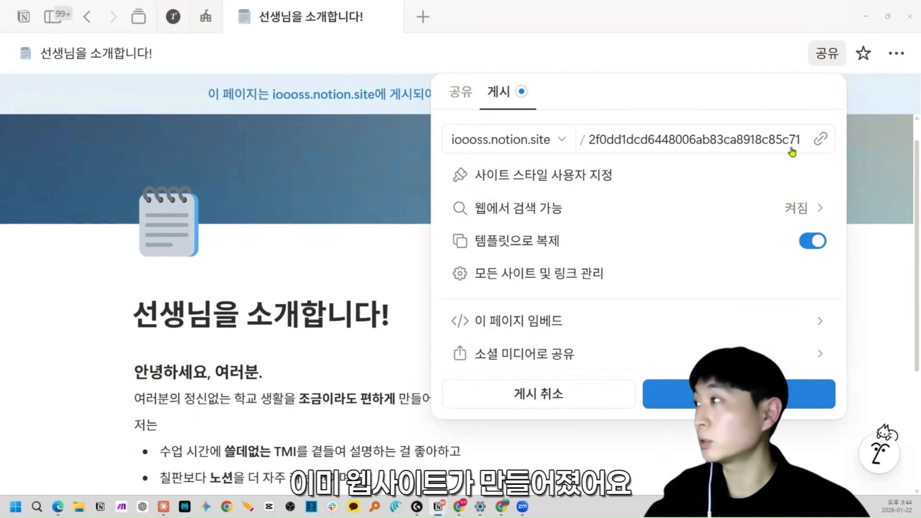
pyautogui.click(819, 139)
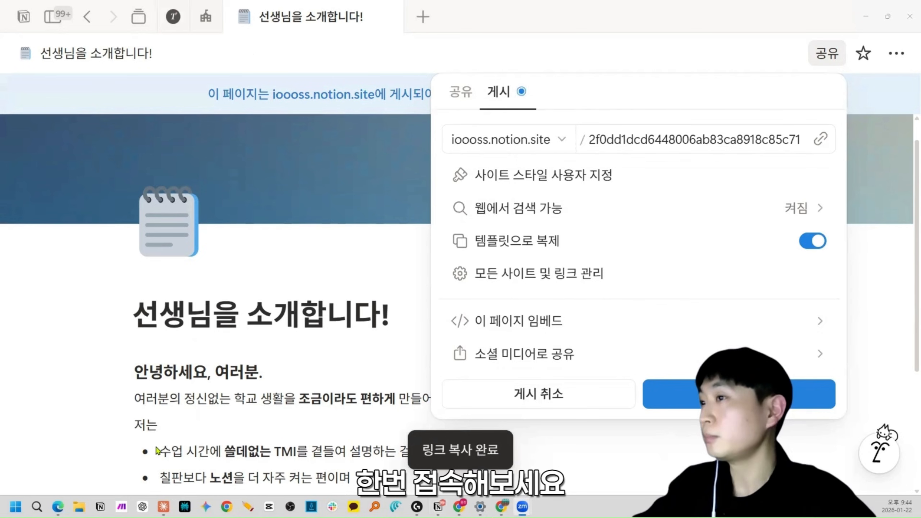
pyautogui.click(302, 343)
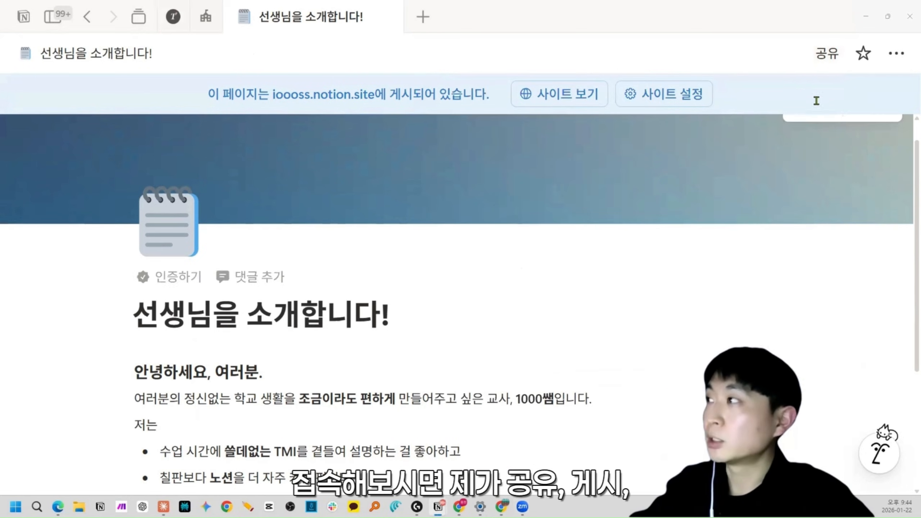
# Step: Review the page's web publishing settings and look over the text of the published teacher introduction
pyautogui.click(825, 54)
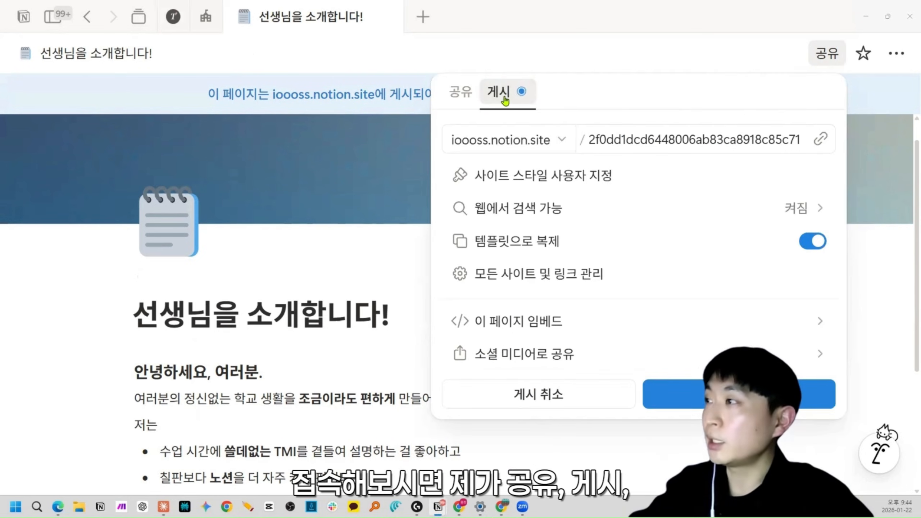
pyautogui.click(354, 268)
pyautogui.scroll(-3, 209, 351)
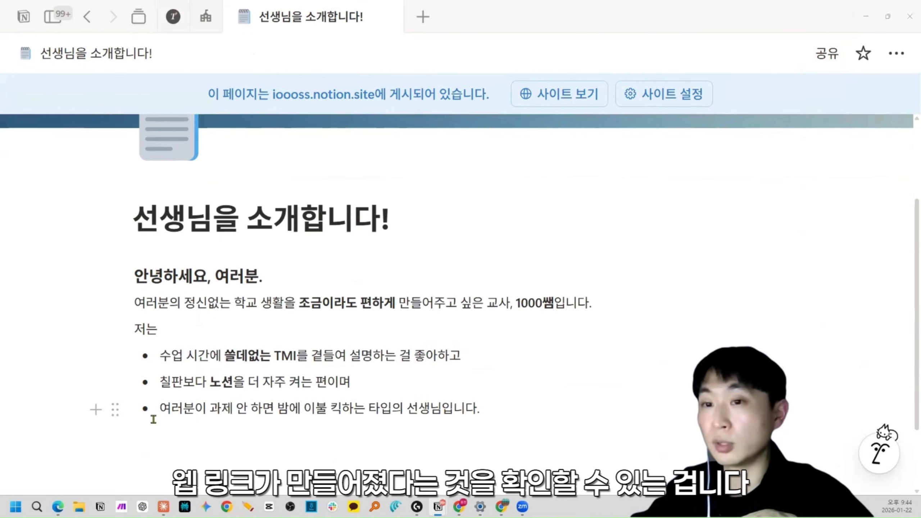
pyautogui.scroll(3, 178, 408)
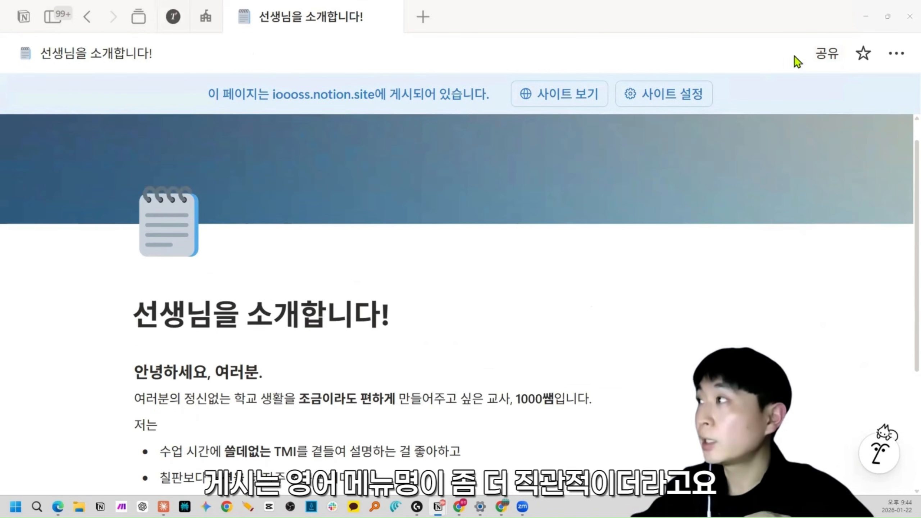
pyautogui.click(826, 54)
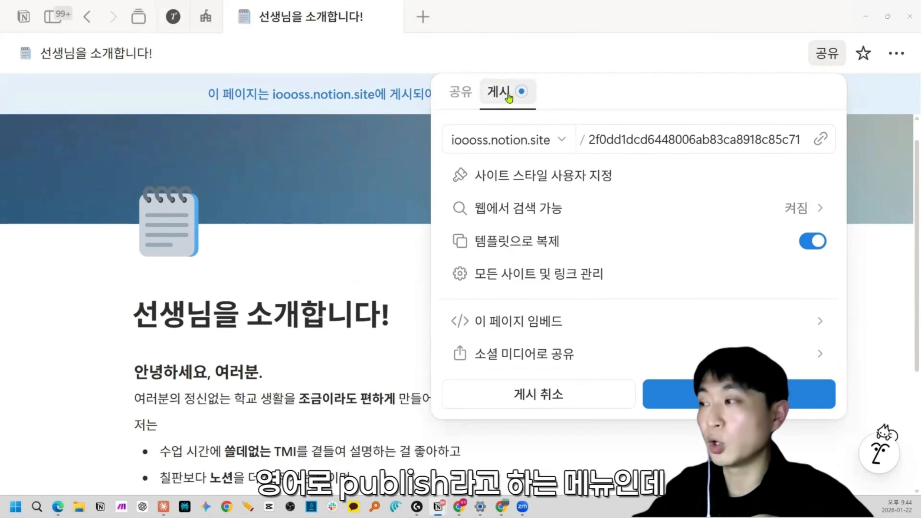
pyautogui.doubleClick(341, 299)
pyautogui.scroll(-4, 341, 305)
pyautogui.click(430, 345)
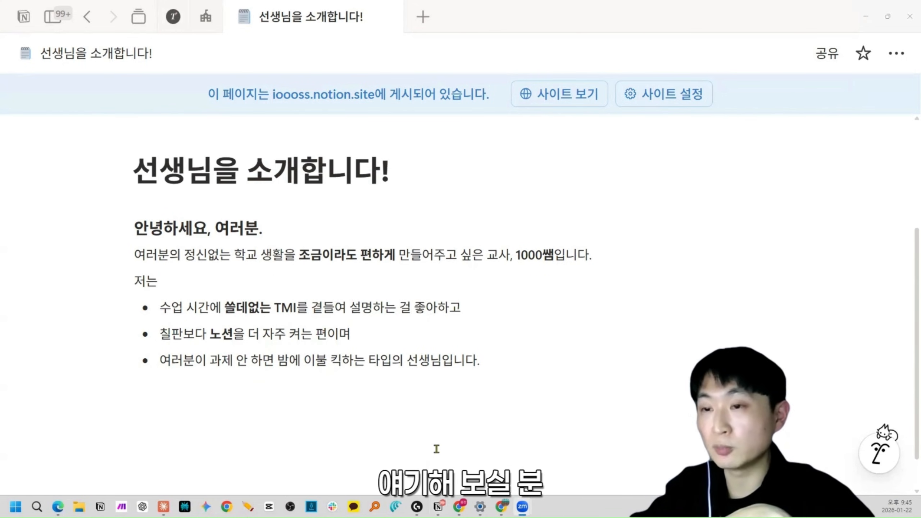
pyautogui.click(497, 366)
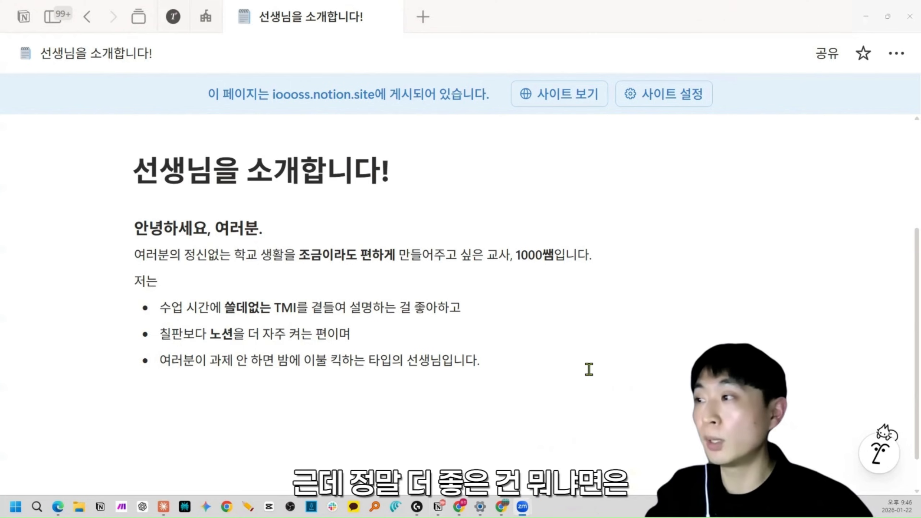
pyautogui.moveTo(539, 379); pyautogui.dragTo(186, 250)
pyautogui.click(232, 269)
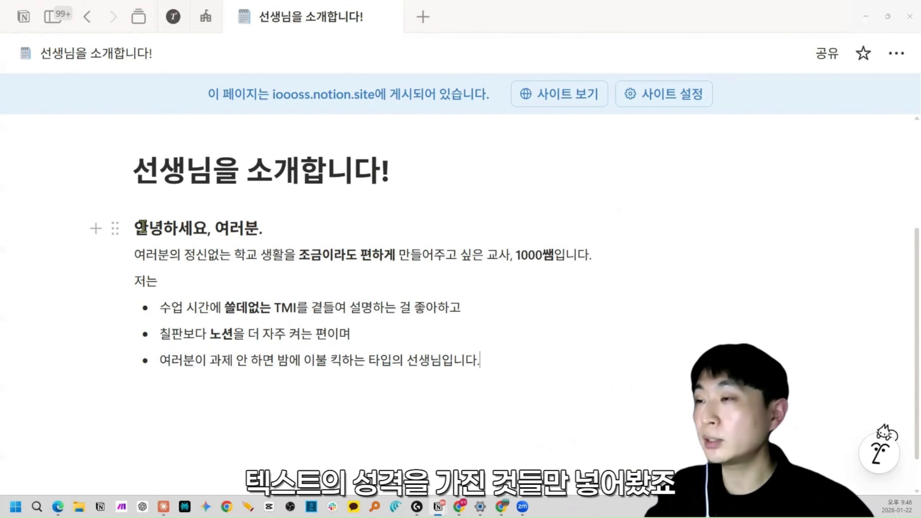
pyautogui.moveTo(146, 228); pyautogui.dragTo(488, 358)
# Step: Add a subpage titled '하위페이지1' below the last bullet and enter '콘텐츠~~~~' as its body text
pyautogui.click(488, 358)
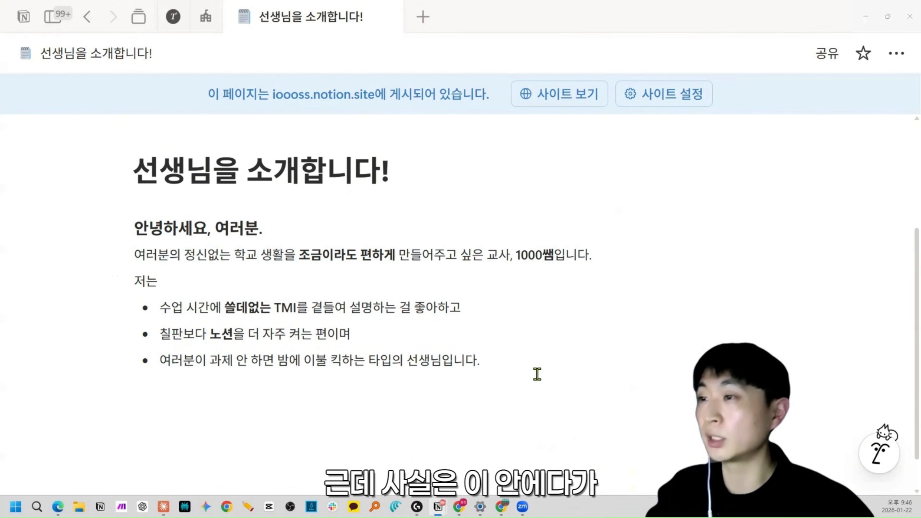
pyautogui.press('Return')
pyautogui.write('/vpdlw')
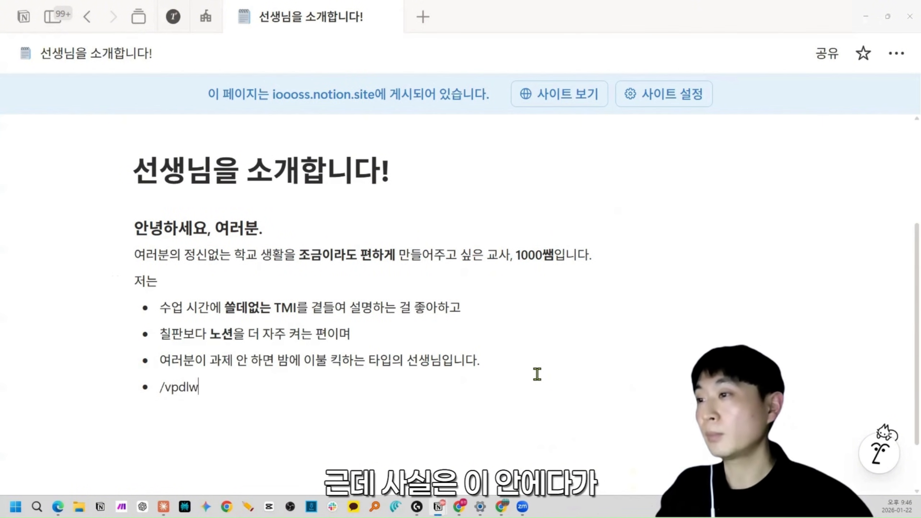
pyautogui.press('BackSpace')
pyautogui.press('BackSpace')
pyautogui.press('BackSpace')
pyautogui.press('BackSpace')
pyautogui.press('BackSpace')
pyautogui.press('BackSpace')
pyautogui.write('/페이지')
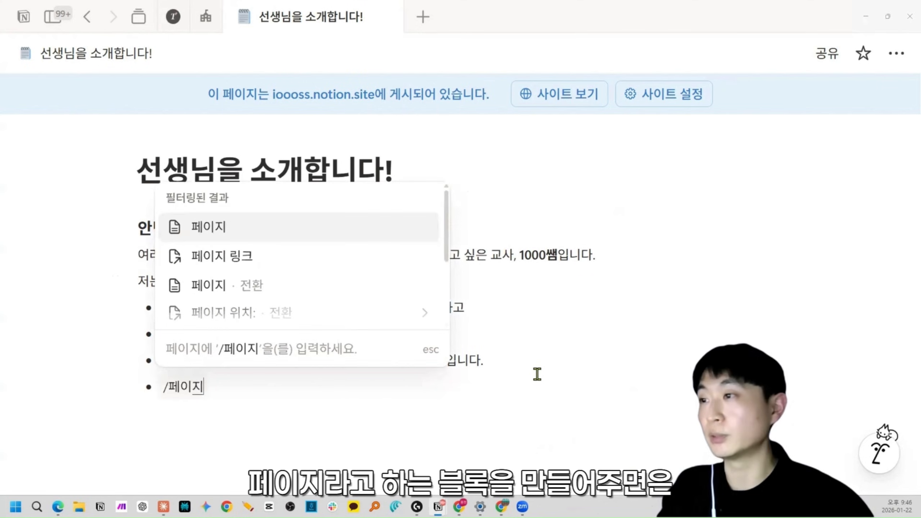
pyautogui.press('Return')
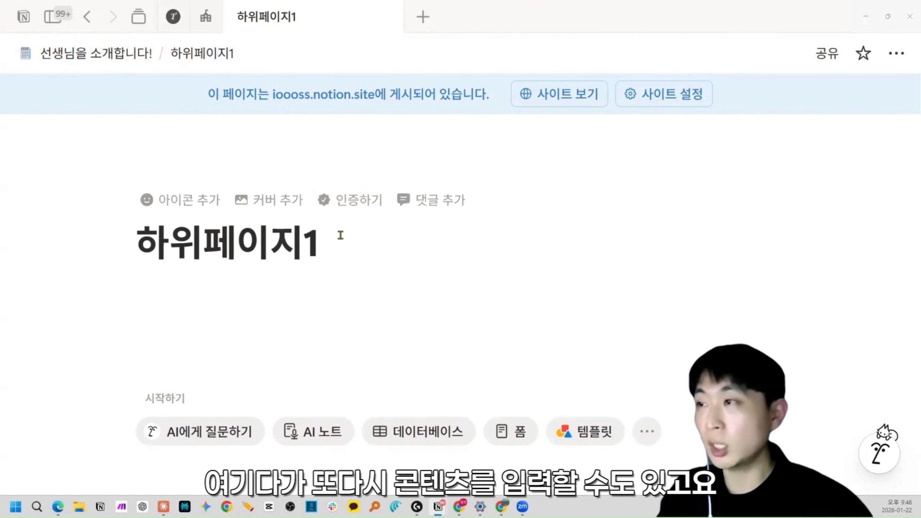
pyautogui.press('Return')
pyautogui.write('콘텐츠~~~~')
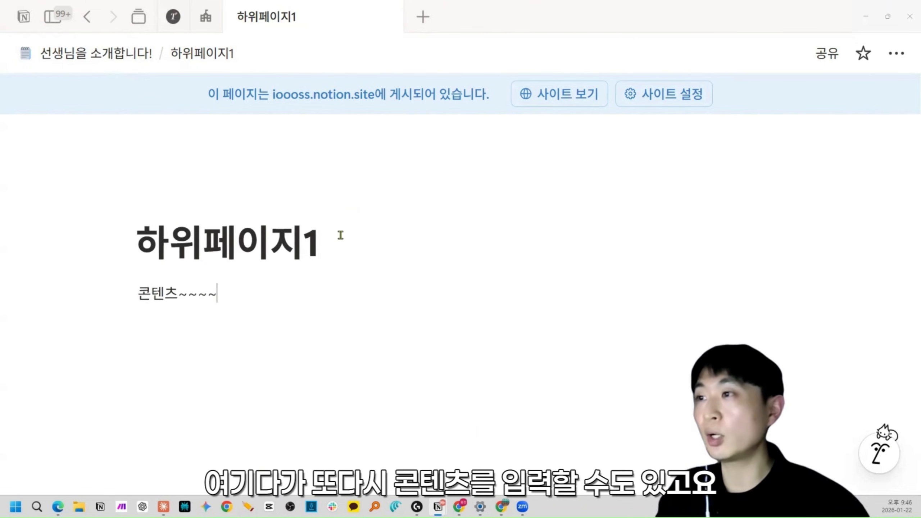
# Step: Return to the teacher introduction page and add a second subpage titled '하위페이지2' below 하위페이지1
pyautogui.click(103, 54)
pyautogui.click(230, 344)
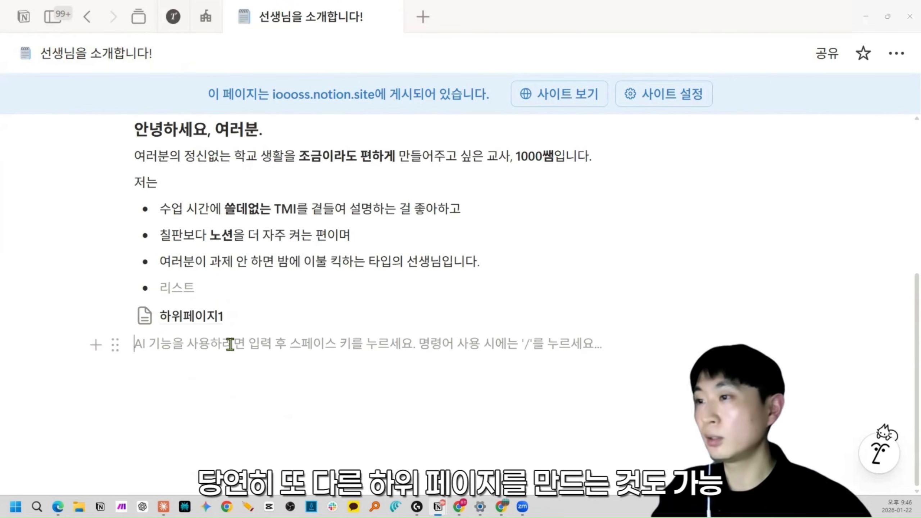
pyautogui.write('/페이지')
pyautogui.press('Return')
pyautogui.write('하위페이')
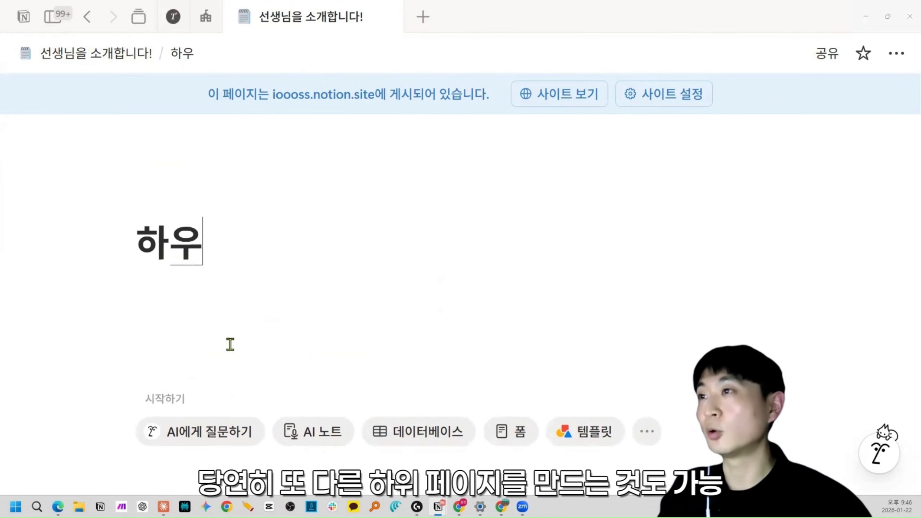
pyautogui.write('지2')
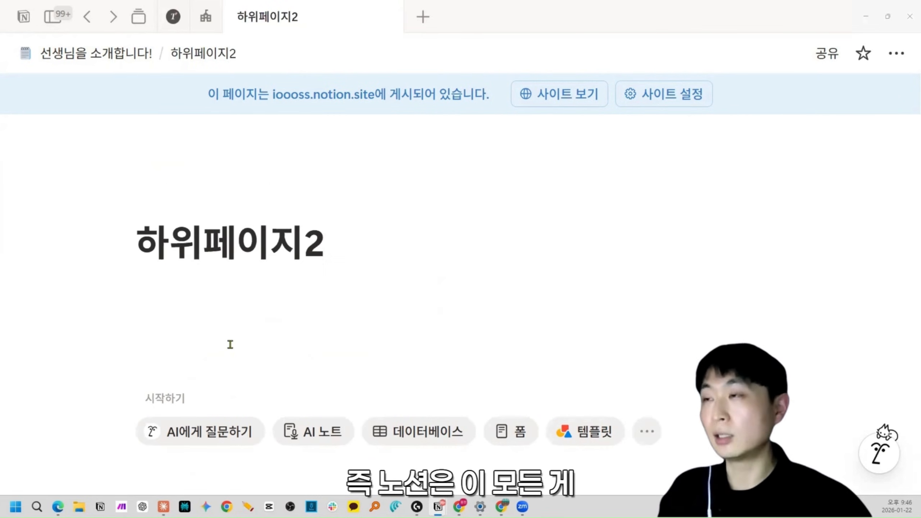
pyautogui.hotkey('ctrl', '[')
pyautogui.click(270, 404)
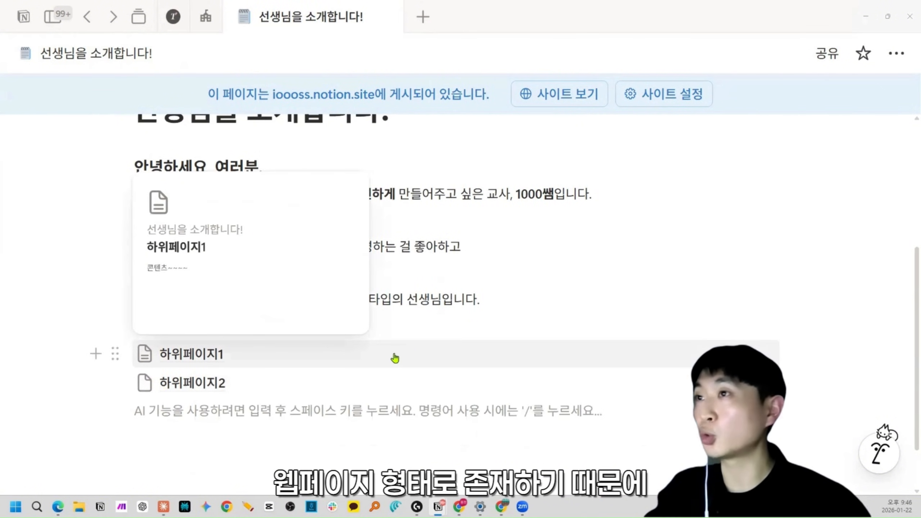
# Step: Create an untitled subpage inside 하위페이지1, below '콘텐츠~~~~', and return to the teacher introduction page
pyautogui.scroll(2, 268, 284)
pyautogui.scroll(-2, 189, 333)
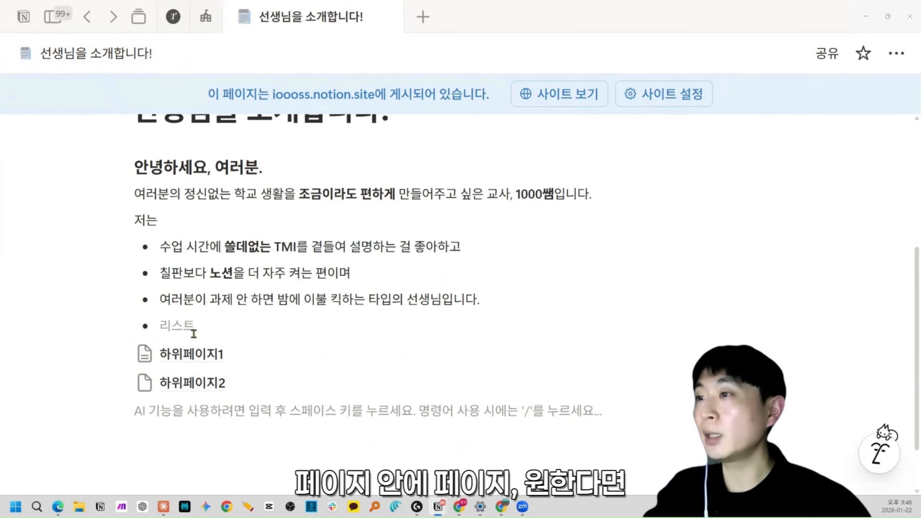
pyautogui.click(191, 354)
pyautogui.click(225, 321)
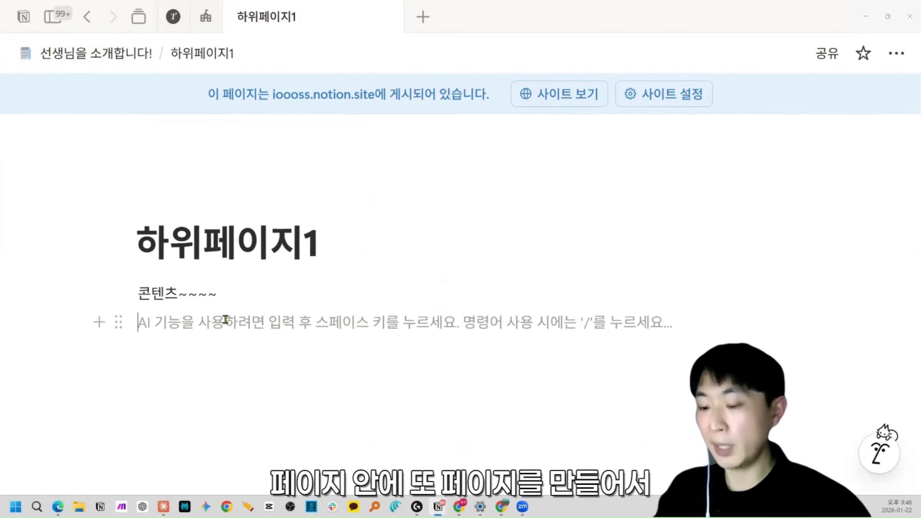
pyautogui.write('/페이지')
pyautogui.press('Return')
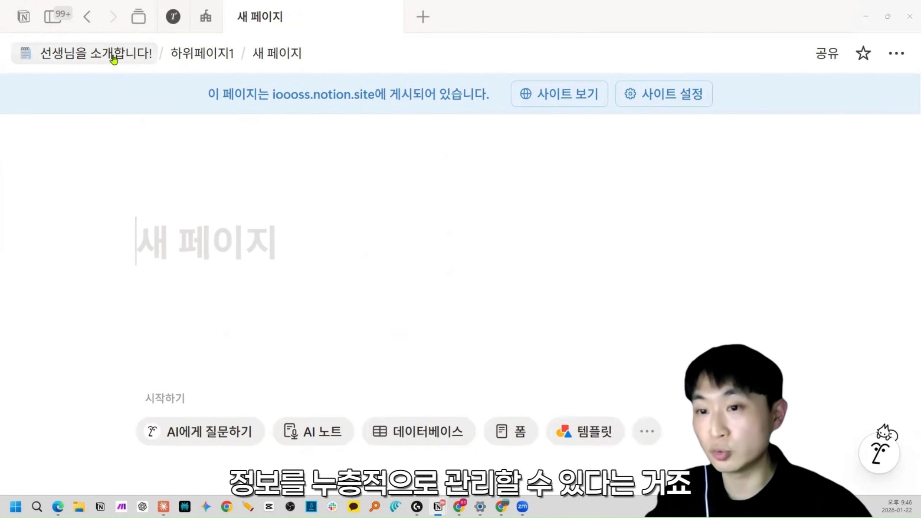
pyautogui.click(113, 59)
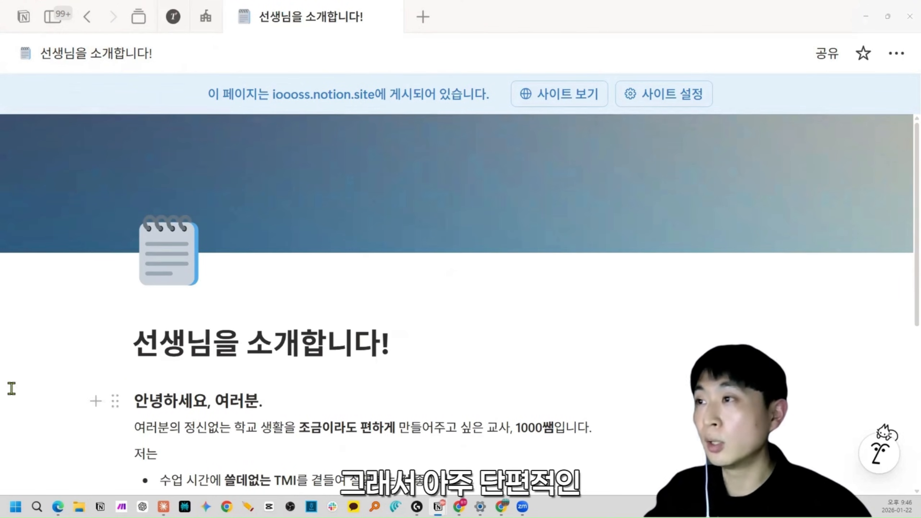
# Step: Examine the page hierarchy through 하위페이지1 and its nested untitled page, and go back to the teacher introduction page
pyautogui.scroll(-2, 354, 269)
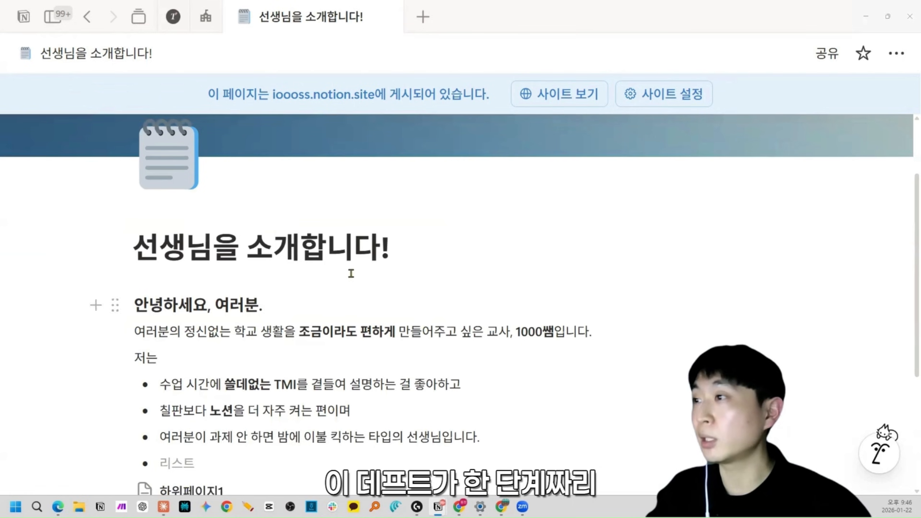
pyautogui.scroll(-2, 345, 348)
pyautogui.scroll(3, 355, 353)
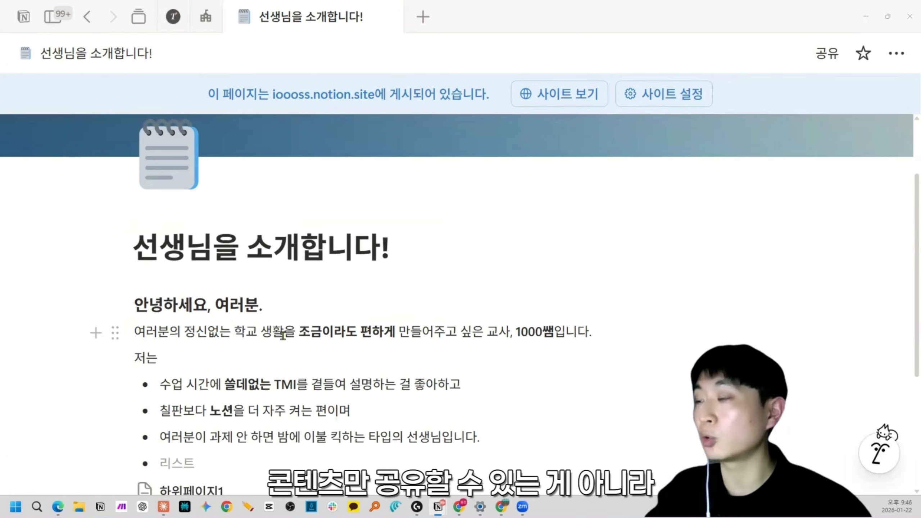
pyautogui.scroll(-3, 208, 302)
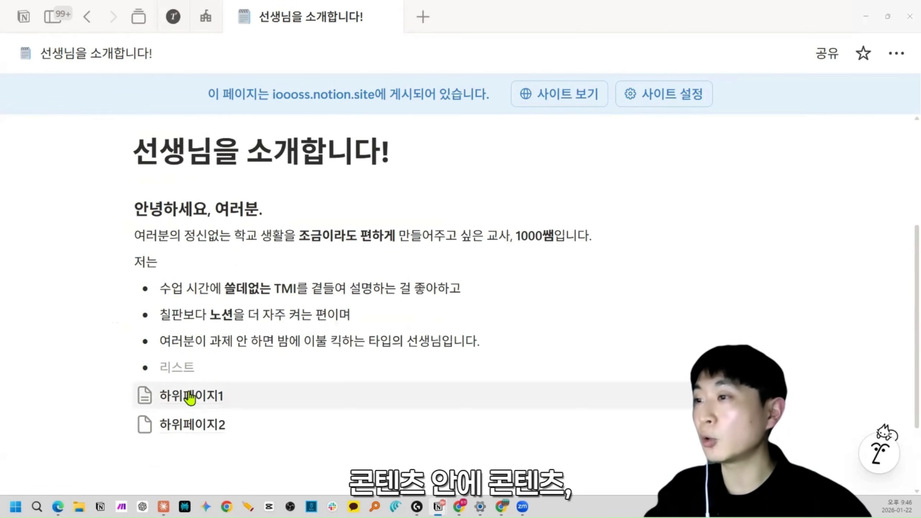
pyautogui.click(187, 392)
pyautogui.click(210, 323)
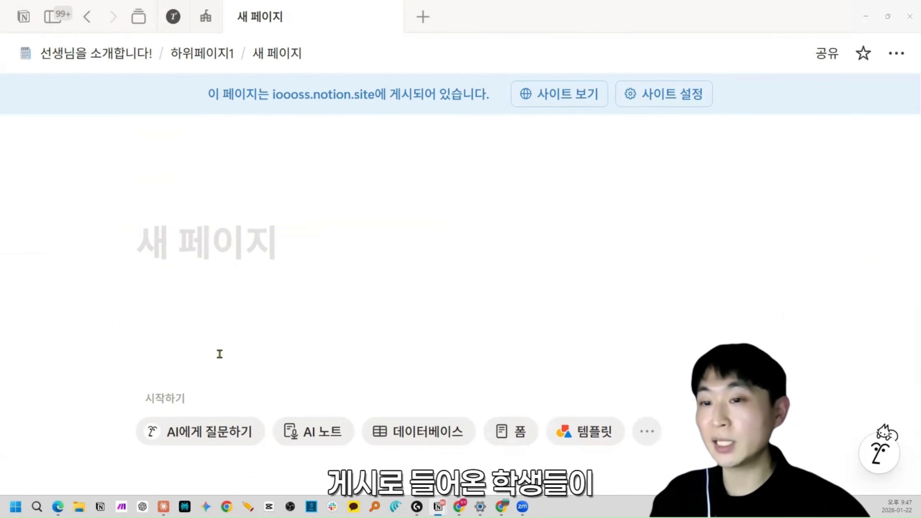
pyautogui.click(95, 54)
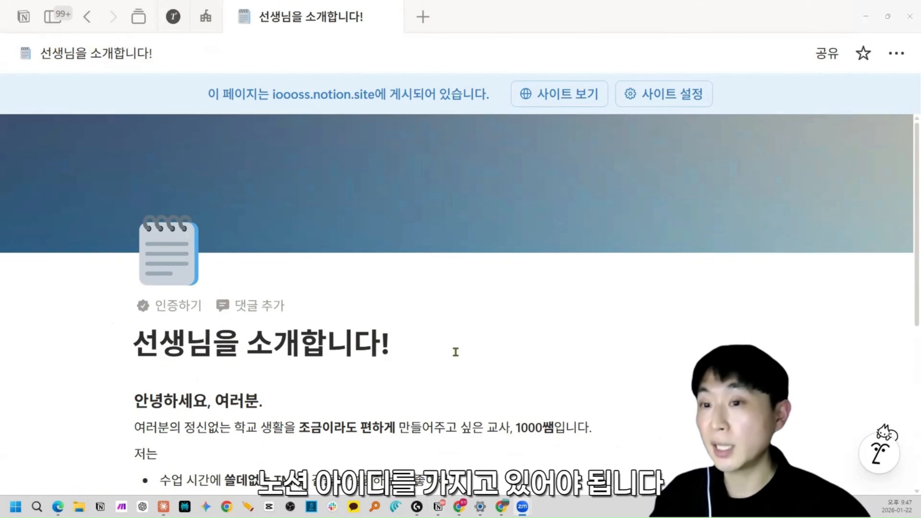
# Step: Set the page's general access to 링크가 있는 웹의 모든 사용자 with the 편집 허용 permission
pyautogui.click(827, 54)
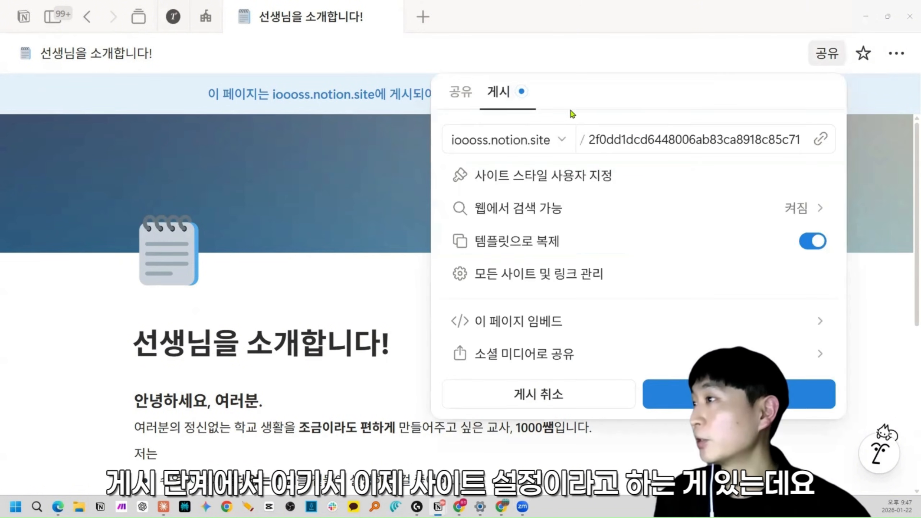
pyautogui.press('Escape')
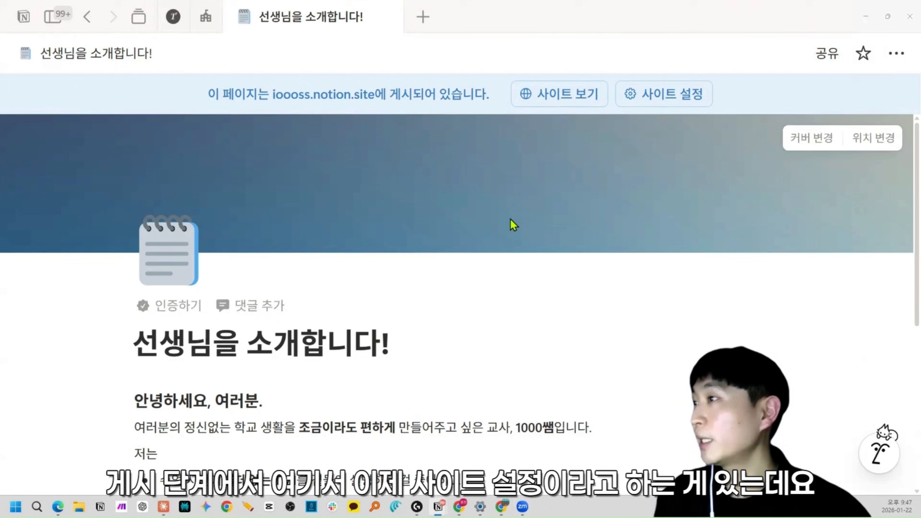
pyautogui.click(658, 95)
pyautogui.click(461, 91)
pyautogui.click(537, 261)
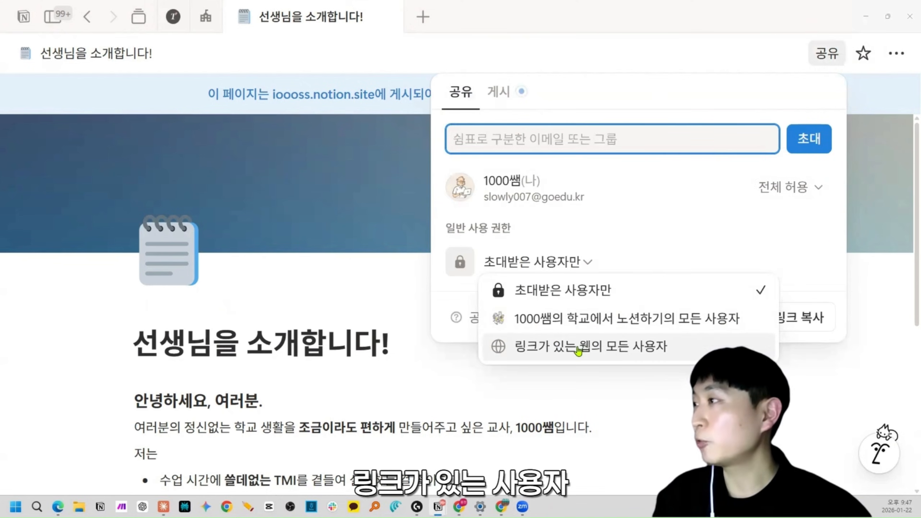
pyautogui.click(578, 351)
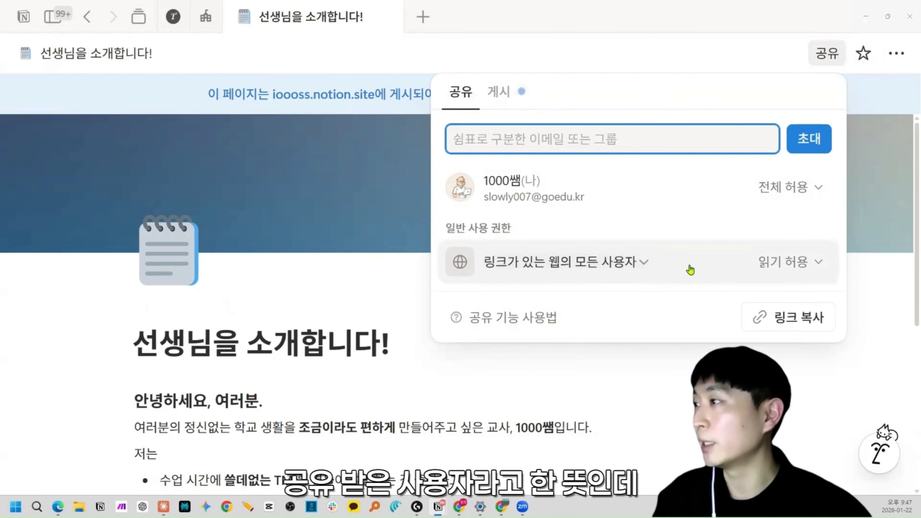
pyautogui.click(798, 262)
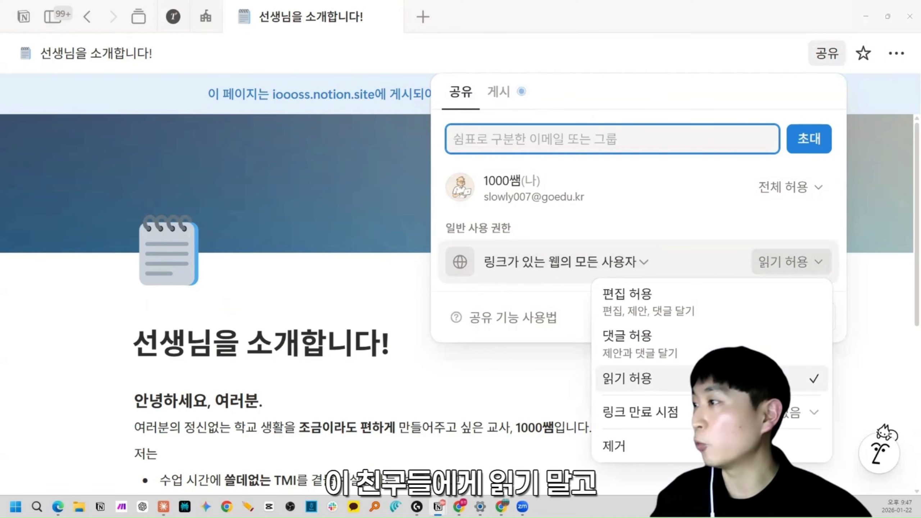
pyautogui.click(665, 308)
pyautogui.click(598, 379)
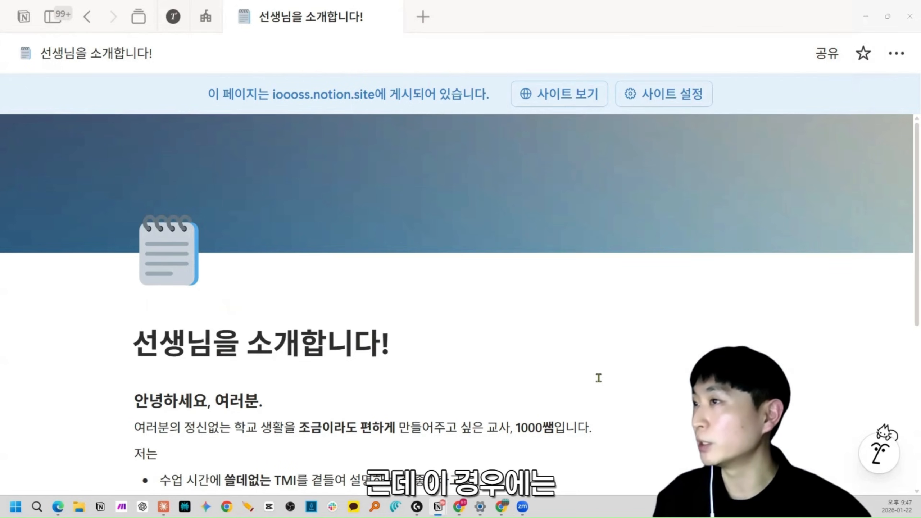
# Step: Compare the page's publishing options with the permission levels in its sharing settings
pyautogui.click(827, 53)
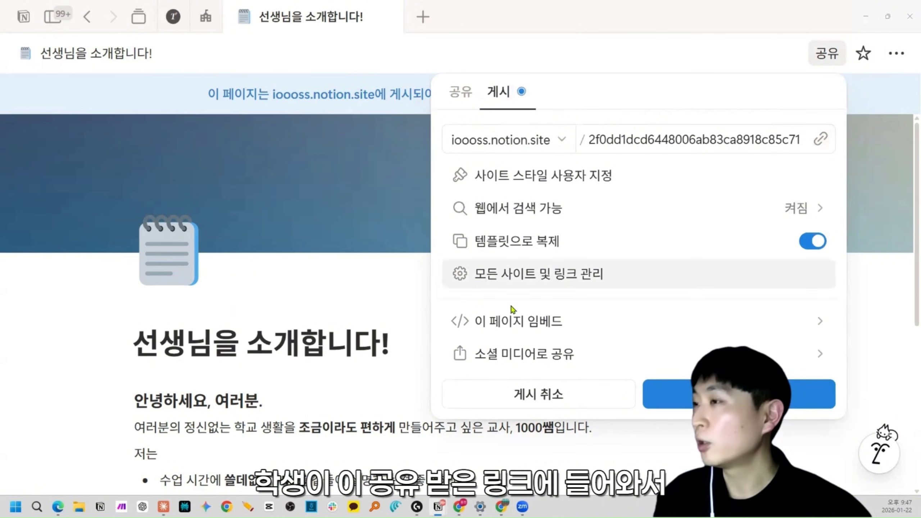
pyautogui.click(400, 342)
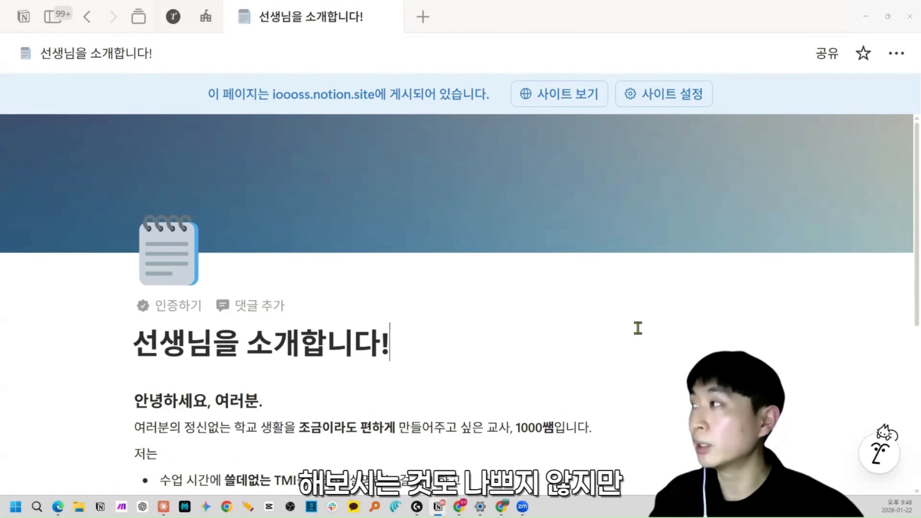
pyautogui.scroll(-3, 800, 156)
pyautogui.click(825, 54)
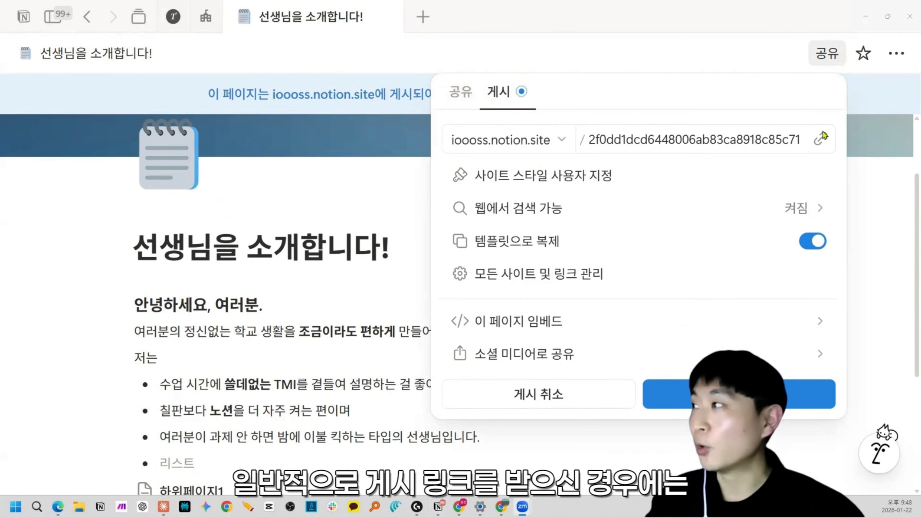
pyautogui.click(471, 98)
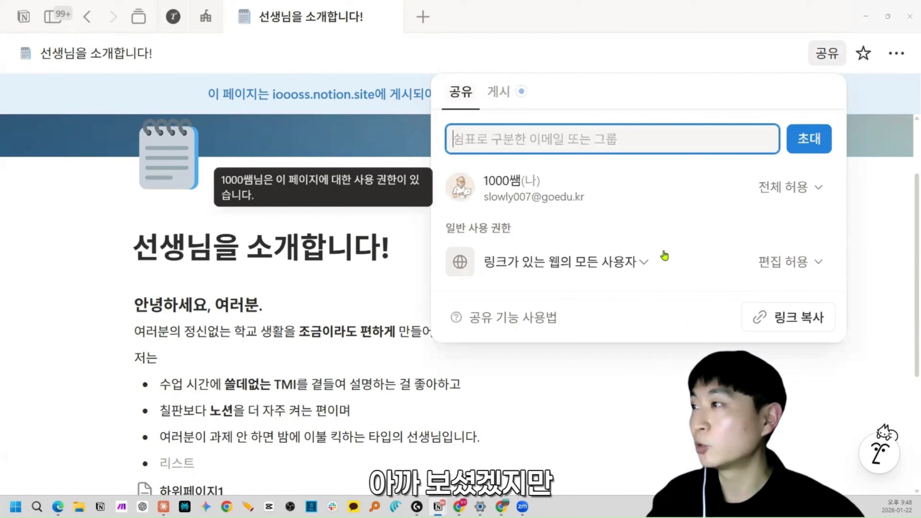
pyautogui.click(792, 264)
pyautogui.click(512, 105)
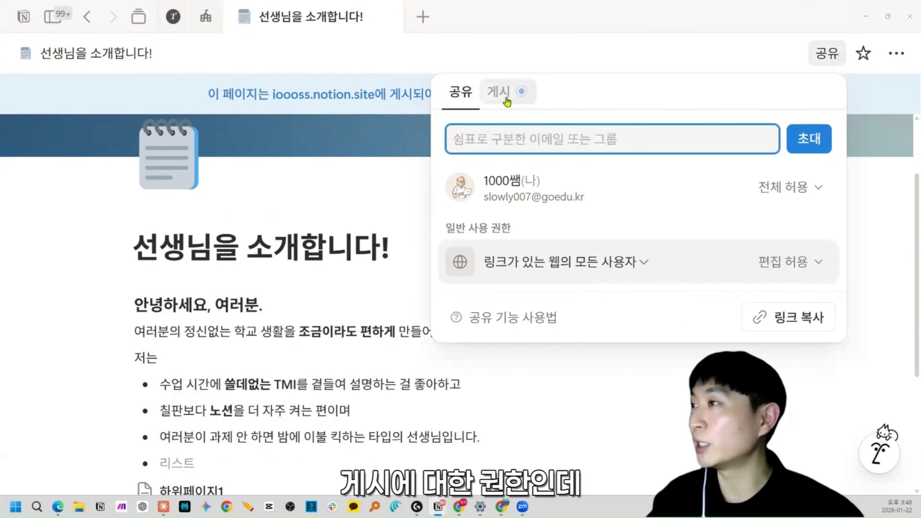
pyautogui.click(507, 102)
pyautogui.click(463, 93)
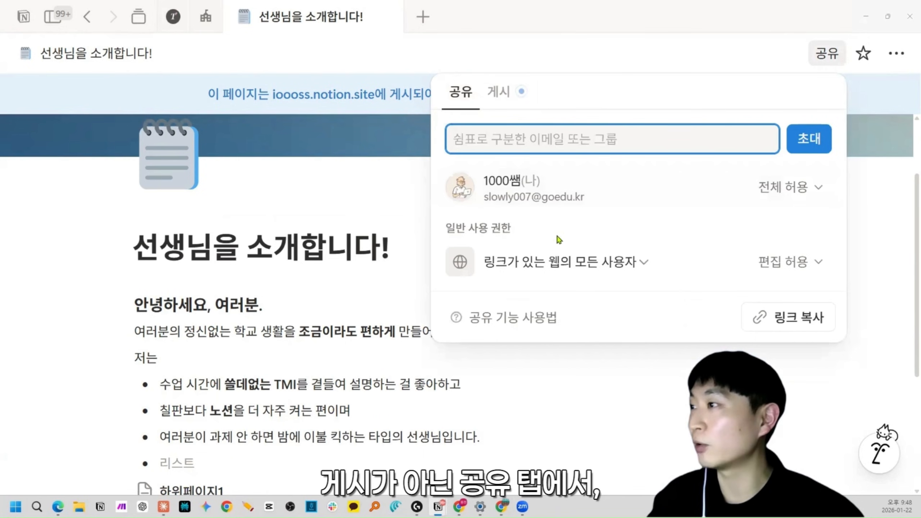
# Step: Reselect 링크가 있는 웹의 모든 사용자 as the general access, and remove that web link access from the page
pyautogui.click(580, 259)
pyautogui.click(622, 346)
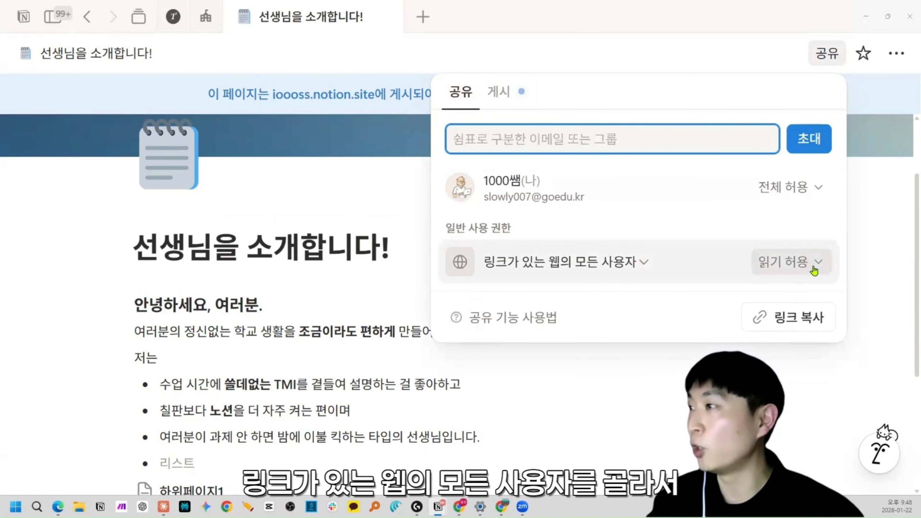
pyautogui.click(812, 263)
pyautogui.click(634, 450)
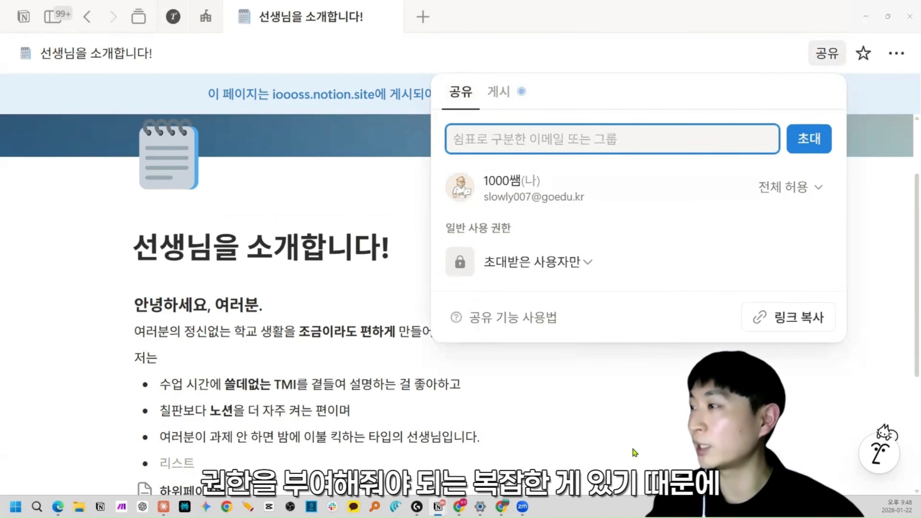
pyautogui.click(661, 380)
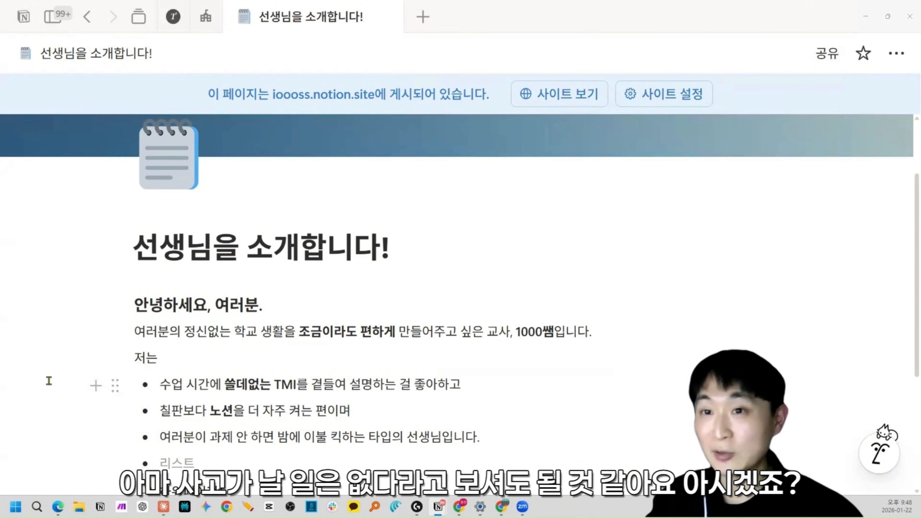
# Step: Paste the copied YouTube video link as a mention below 하위페이지2 and start an empty line under it
pyautogui.scroll(-4, 393, 347)
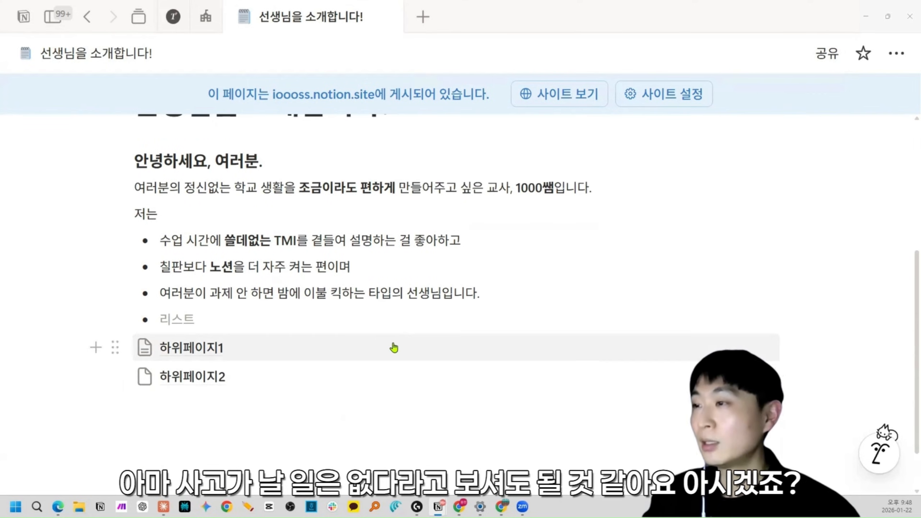
pyautogui.scroll(2, 370, 323)
pyautogui.scroll(-2, 370, 323)
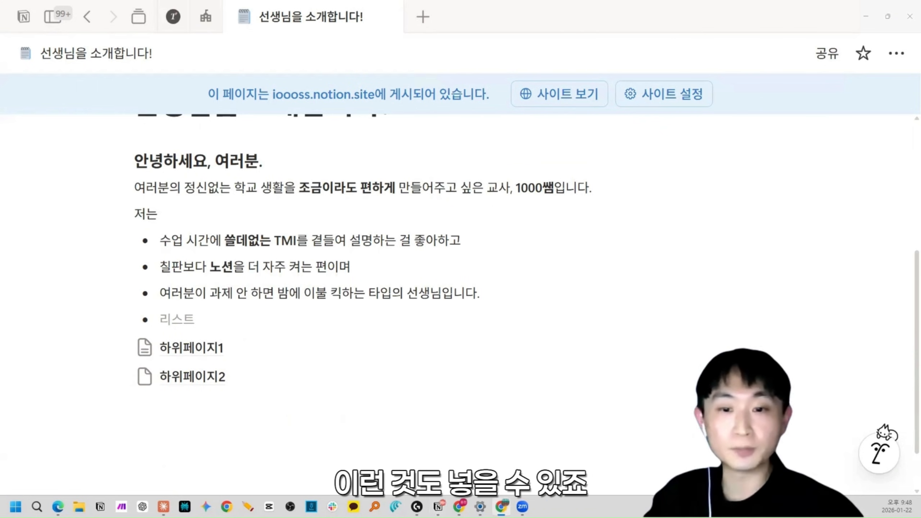
pyautogui.click(244, 409)
pyautogui.hotkey('ctrl', 'v')
pyautogui.press('Return')
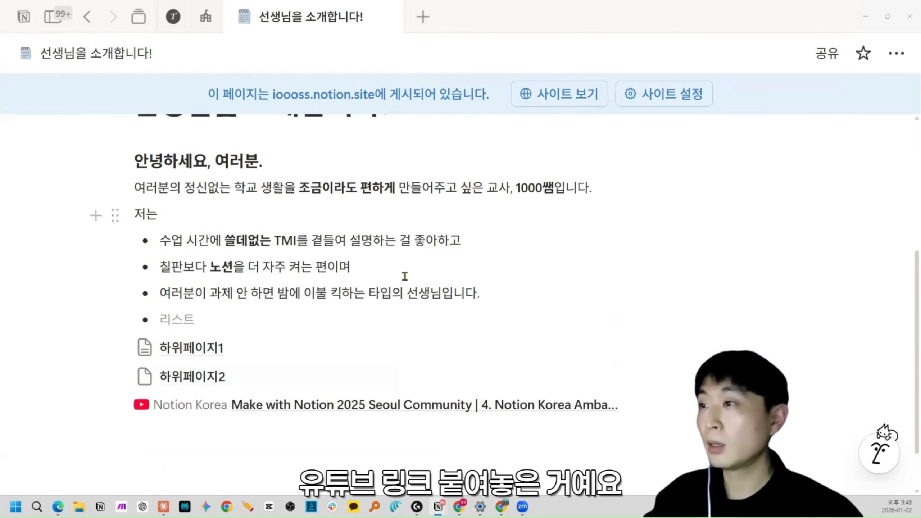
pyautogui.scroll(1, 273, 397)
pyautogui.scroll(-2, 242, 413)
pyautogui.click(222, 388)
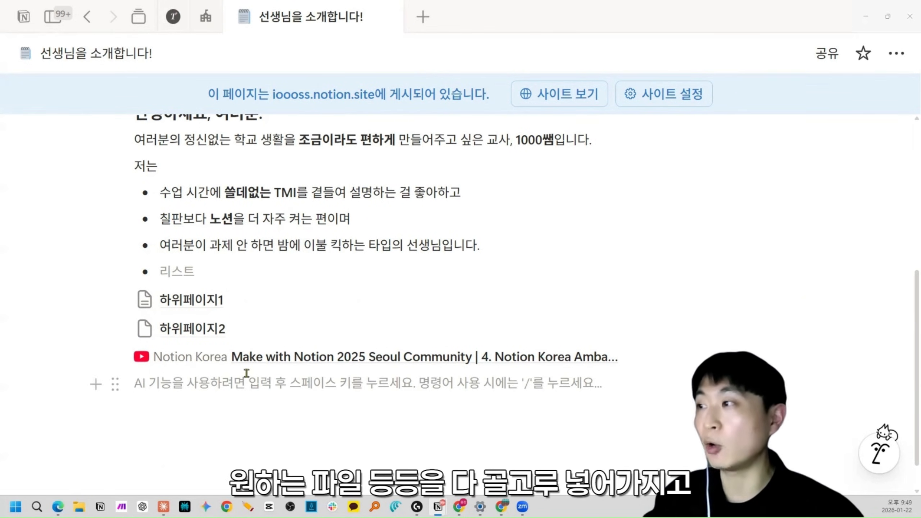
# Step: Replace the page title with '허브'
pyautogui.scroll(8, 265, 372)
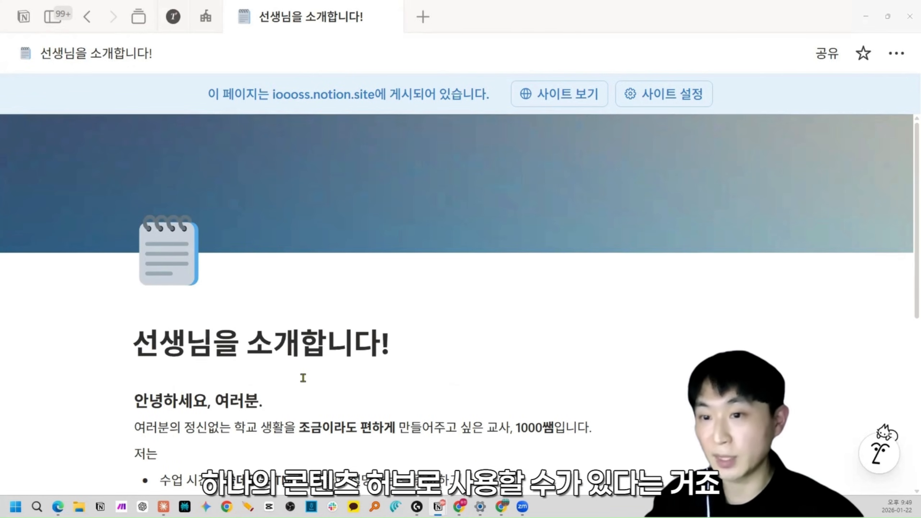
pyautogui.scroll(-3, 304, 376)
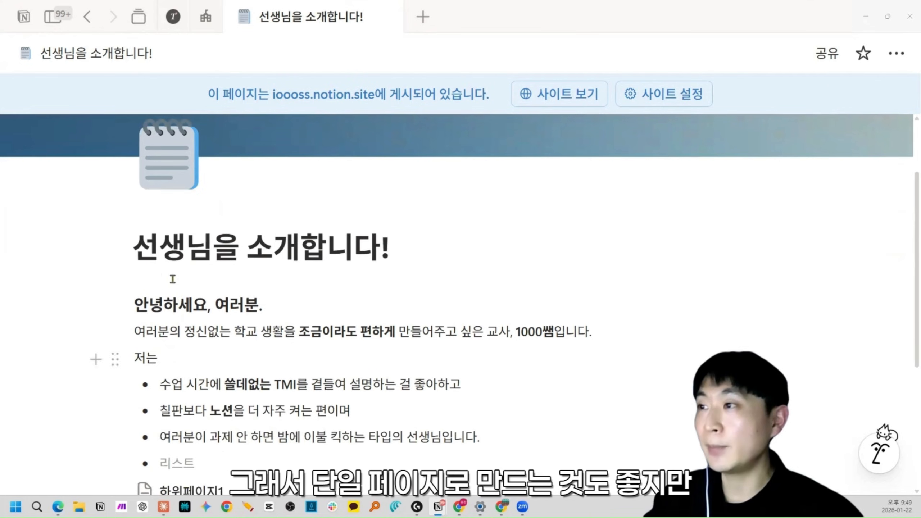
pyautogui.tripleClick(149, 247)
pyautogui.write('gjqm')
pyautogui.doubleClick(149, 247)
pyautogui.write('허브')
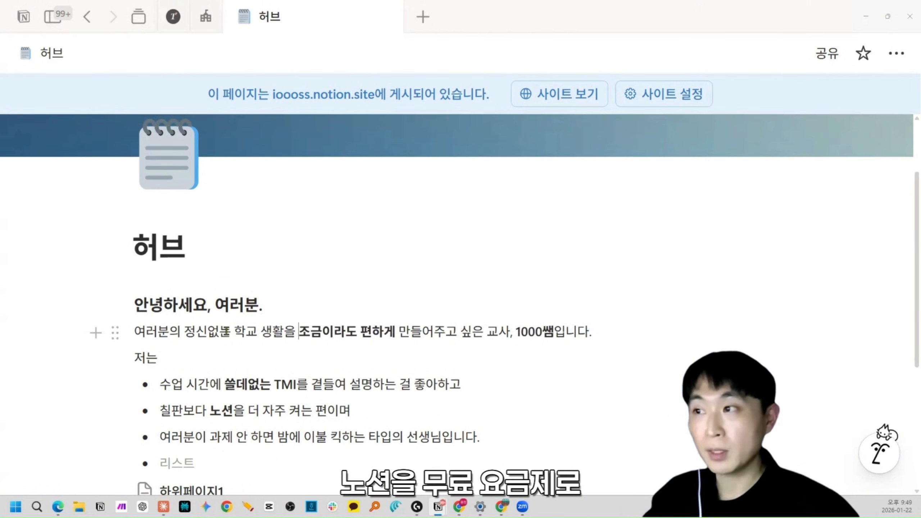
# Step: Add a text line reading '5MB' directly below the page title
pyautogui.click(208, 242)
pyautogui.press('Return')
pyautogui.write('5MB')
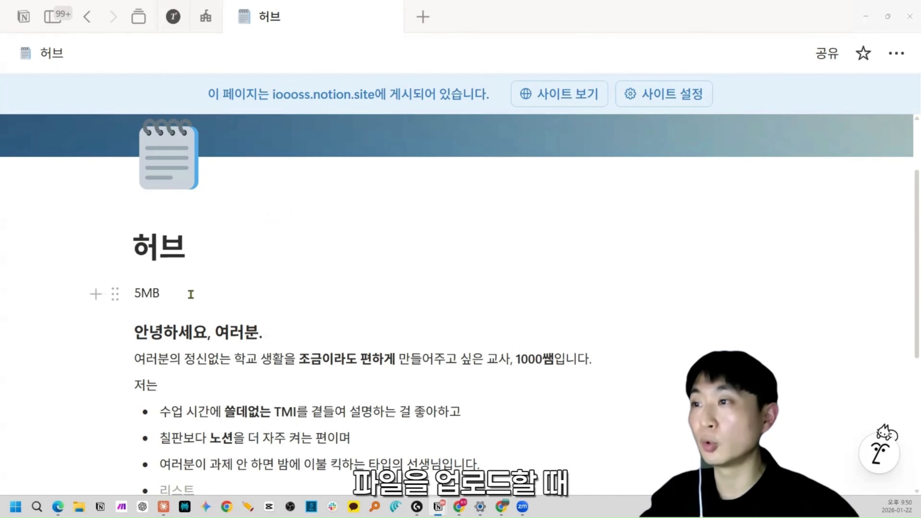
pyautogui.moveTo(173, 292); pyautogui.dragTo(134, 293)
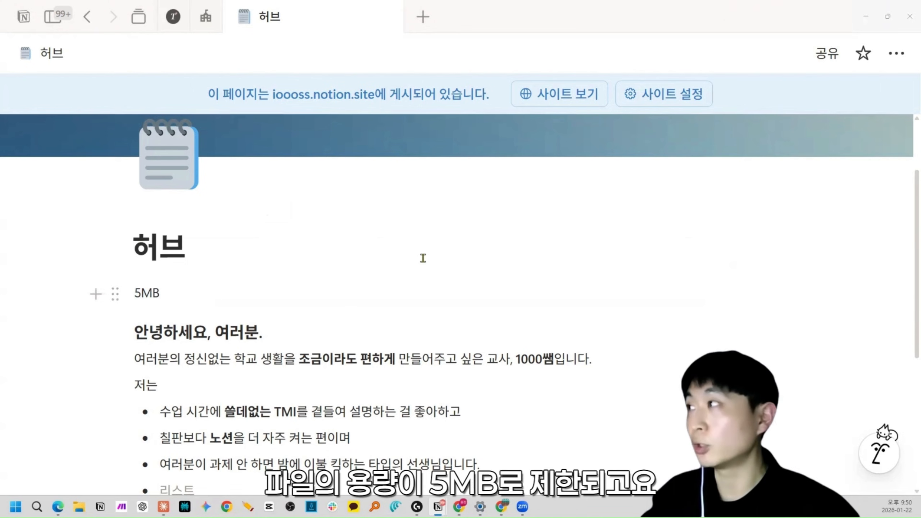
# Step: Look over the page's sharing invitation settings and add a line reading '10명' below '5MB'
pyautogui.click(827, 54)
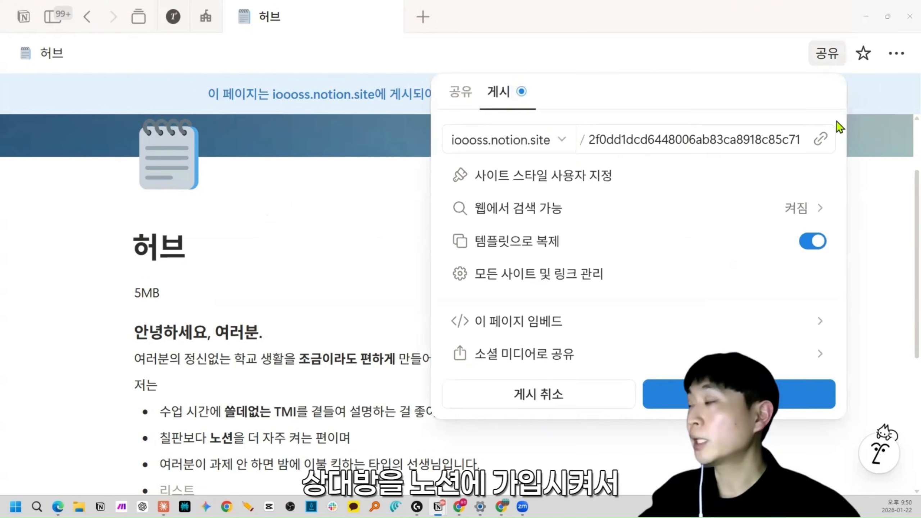
pyautogui.click(461, 92)
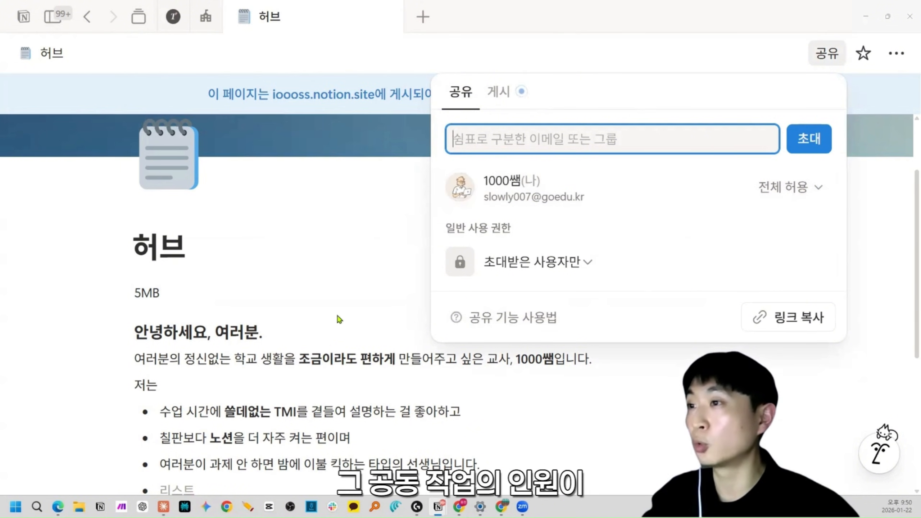
pyautogui.click(264, 298)
pyautogui.click(264, 299)
pyautogui.press('Return')
pyautogui.write('10명')
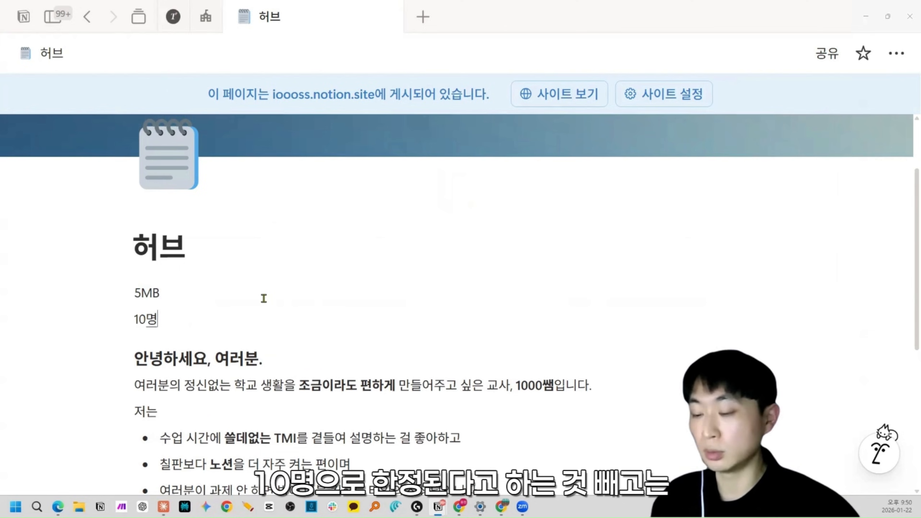
pyautogui.press('Return')
pyautogui.press('BackSpace')
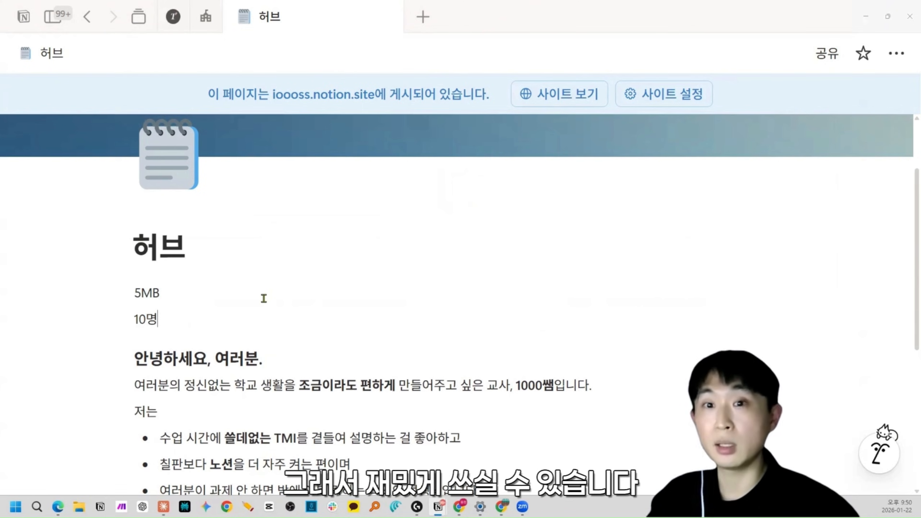
# Step: Insert a date mention for 내일 on a new line below '10명'
pyautogui.press('Return')
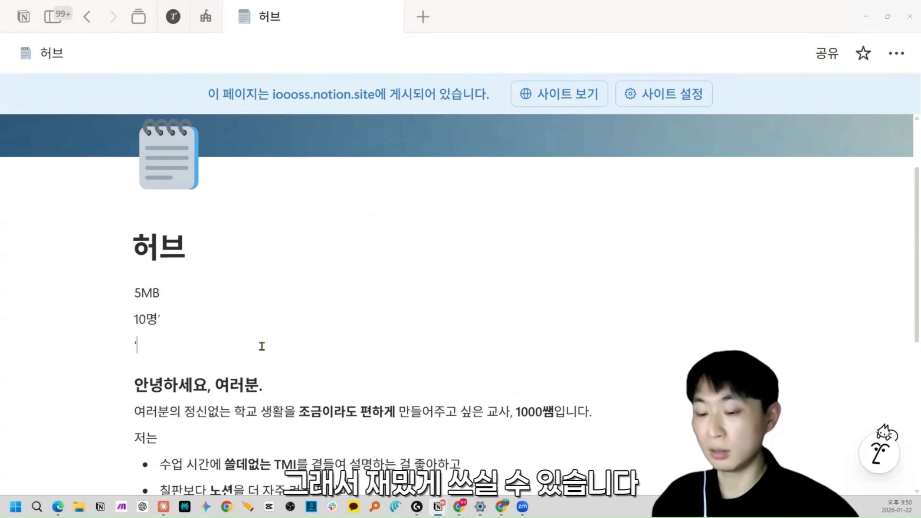
pyautogui.write('@')
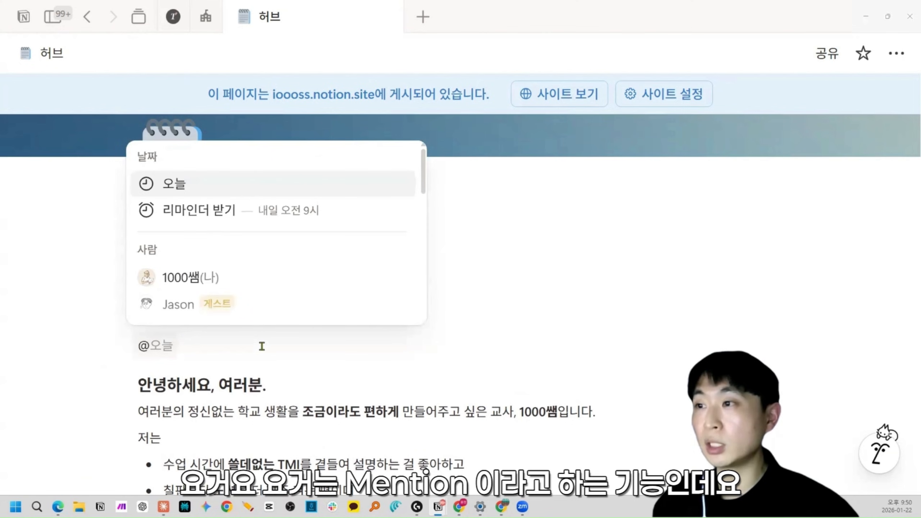
pyautogui.press('Escape')
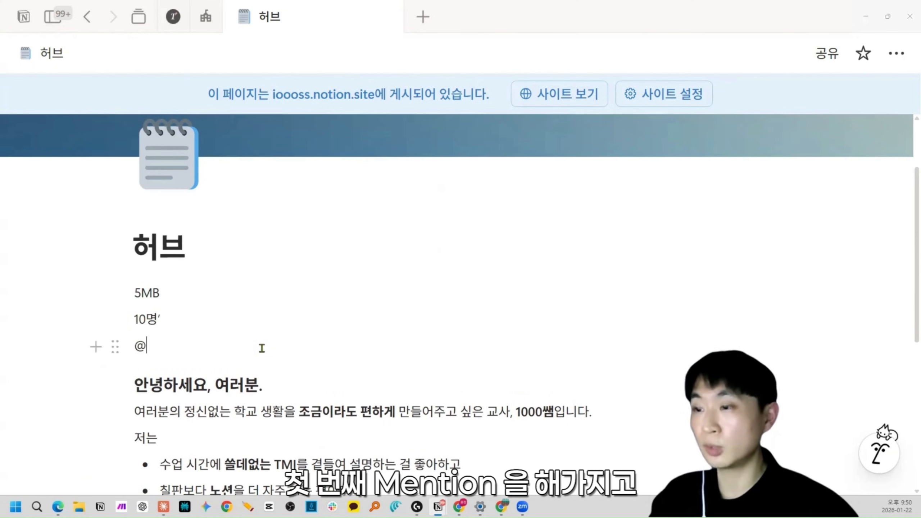
pyautogui.press('BackSpace')
pyautogui.write('@내일')
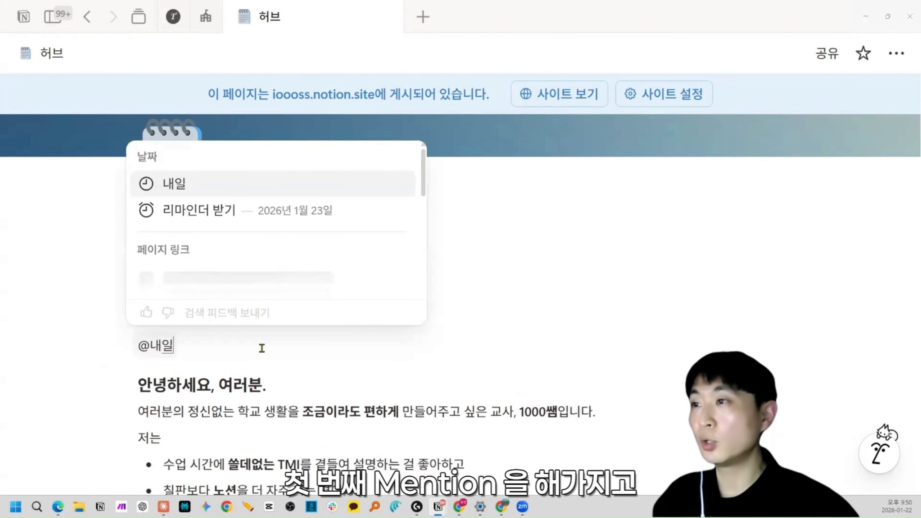
pyautogui.press('Return')
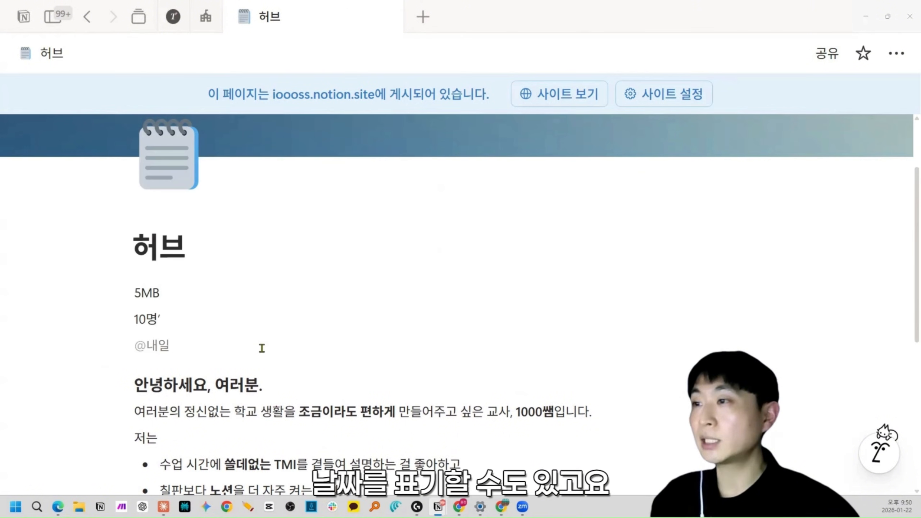
# Step: Mention a workspace guest and link the '프랑스 혁명사 워크시트' page after the 내일 date mention
pyautogui.click(166, 357)
pyautogui.click(313, 346)
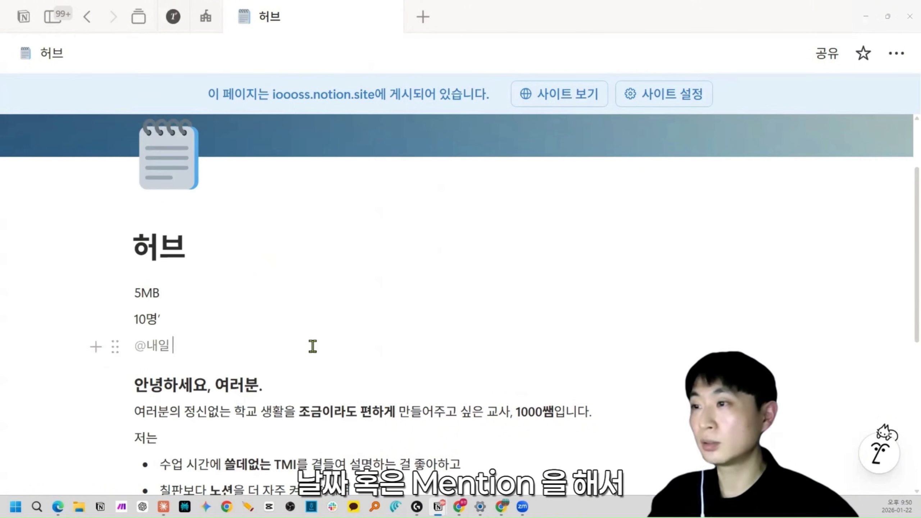
pyautogui.write('@')
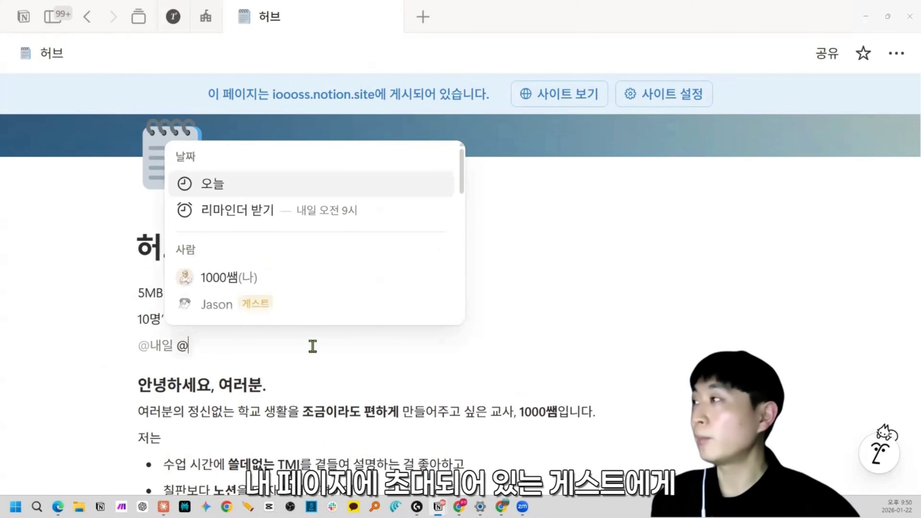
pyautogui.click(215, 308)
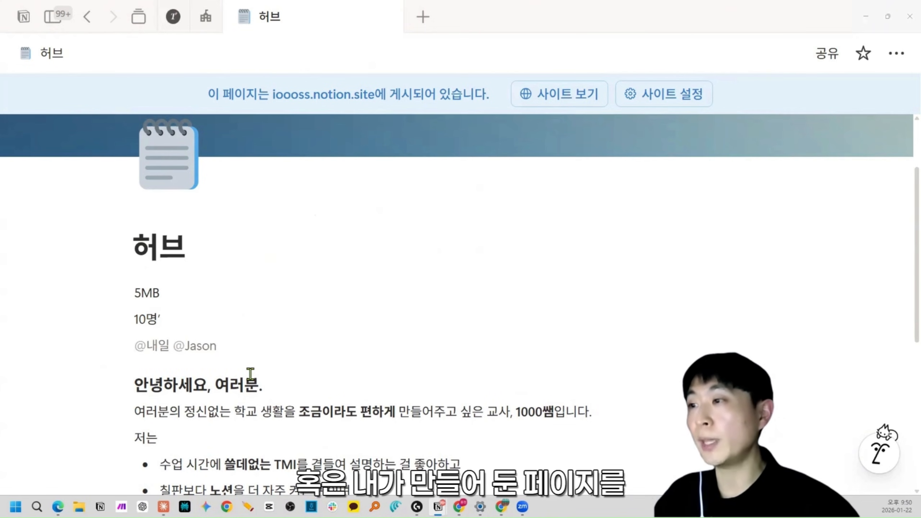
pyautogui.write('@ㅍㅡ랑스')
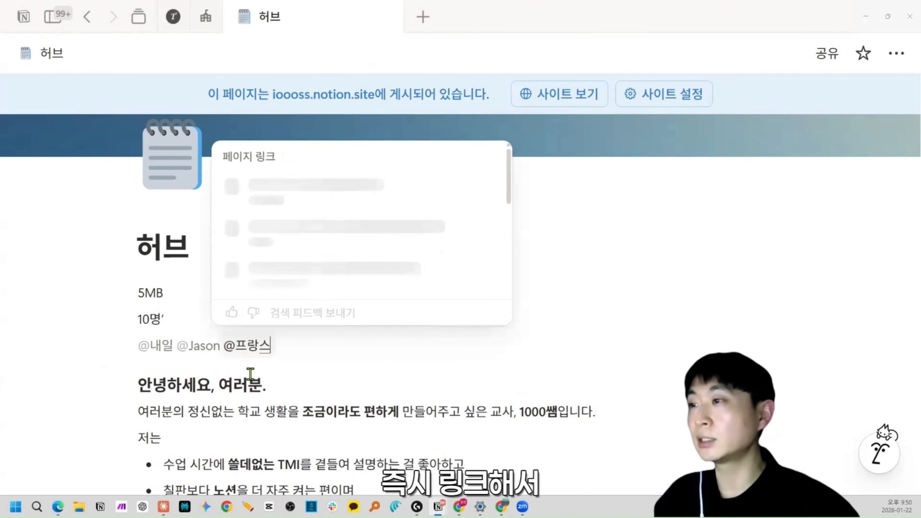
pyautogui.click(294, 203)
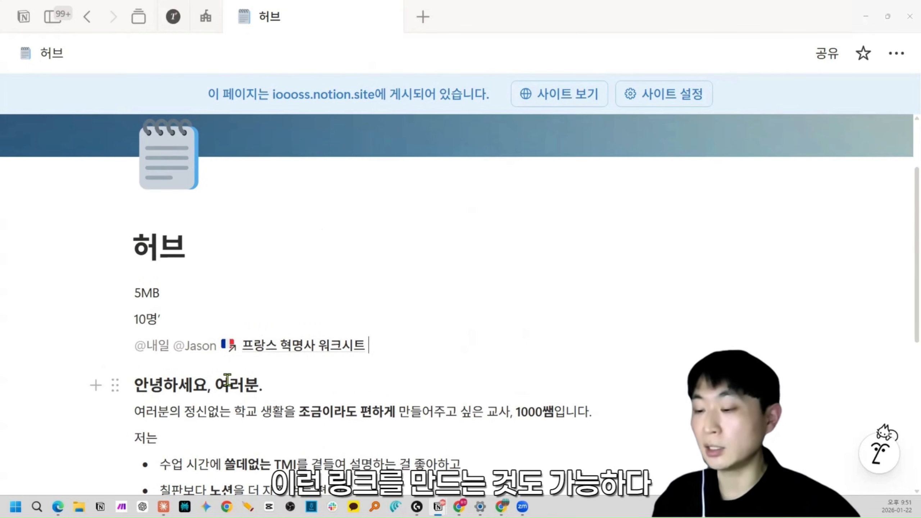
# Step: Clear all mentions from the line below '10명', leaving it empty
pyautogui.hotkey('ctrl', 'a')
pyautogui.press('BackSpace')
pyautogui.write('@')
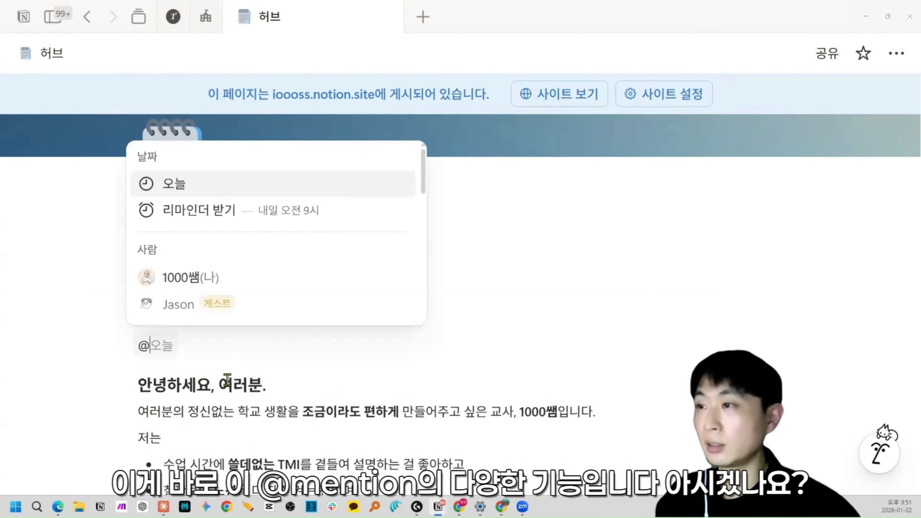
pyautogui.press('Escape')
pyautogui.press('BackSpace')
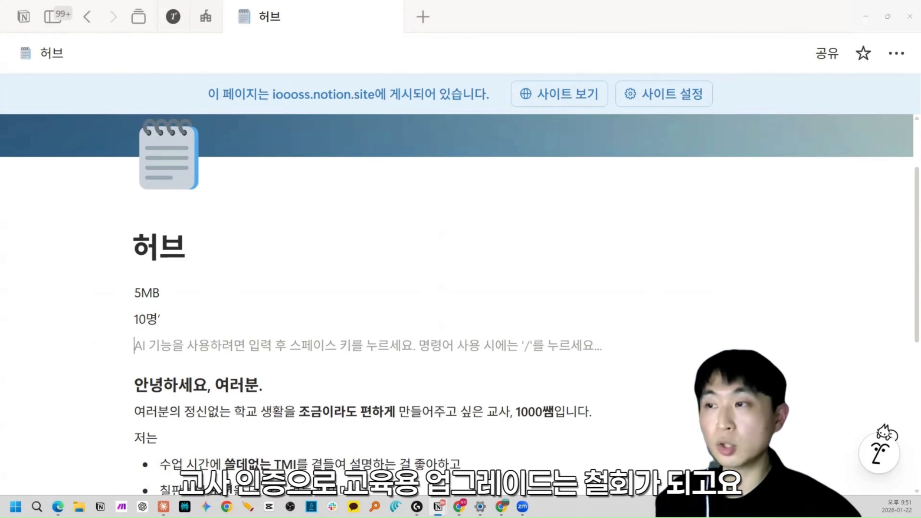
pyautogui.moveTo(210, 350); pyautogui.dragTo(117, 293)
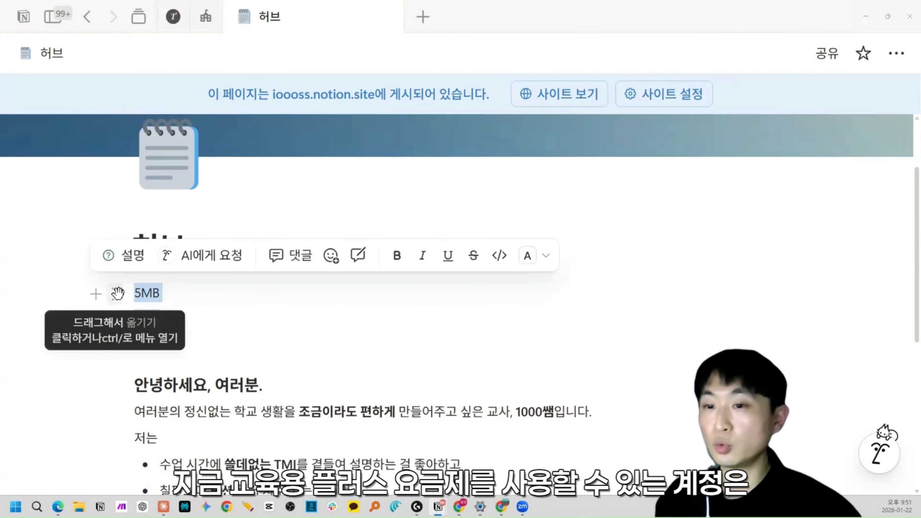
pyautogui.press('BackSpace')
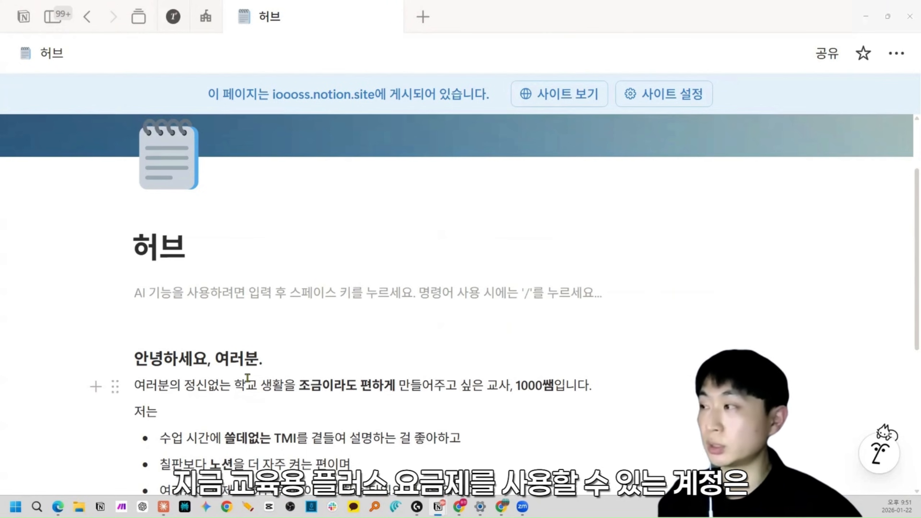
pyautogui.write('대학, 대학원 임')
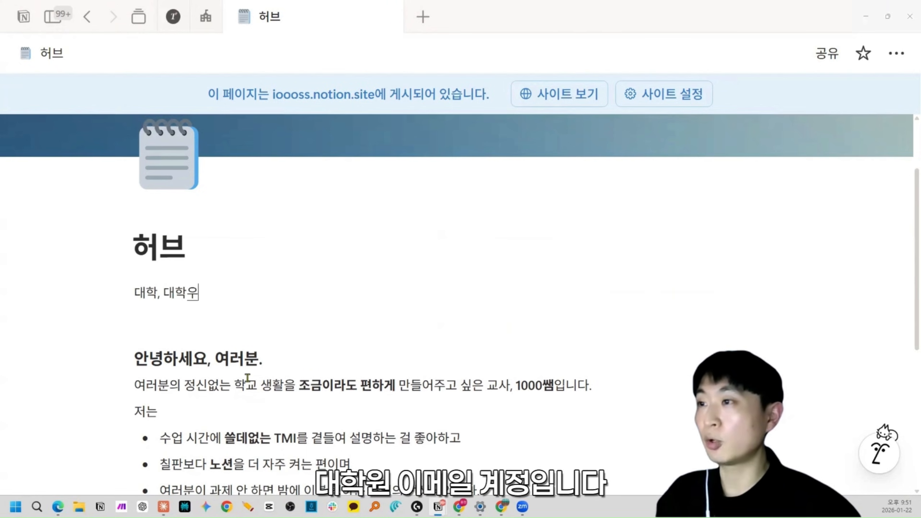
pyautogui.write('메일 계정')
pyautogui.press('Return')
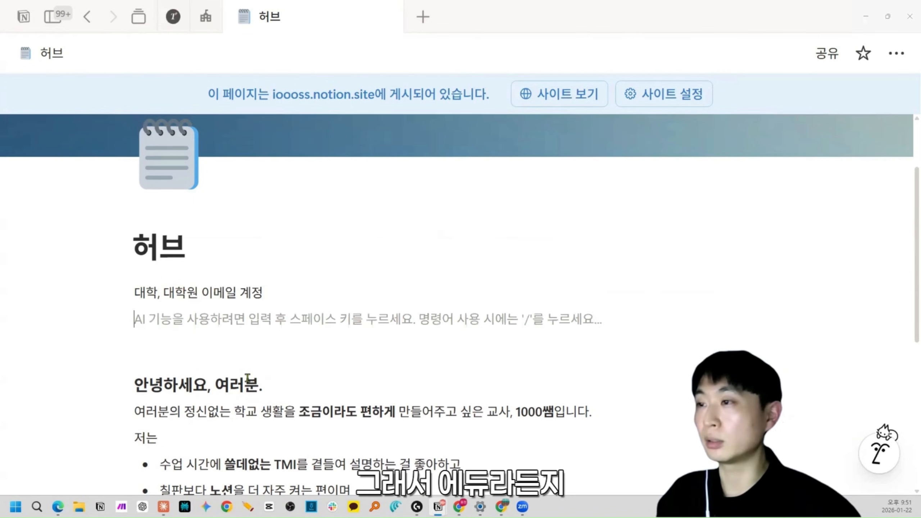
pyautogui.write('@edu')
pyautogui.press('Return')
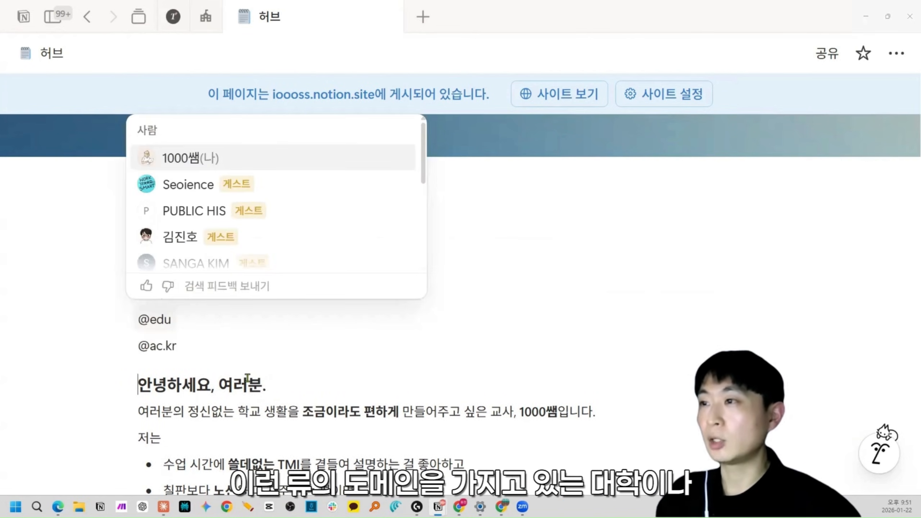
pyautogui.click(317, 383)
pyautogui.moveTo(210, 349); pyautogui.dragTo(124, 322)
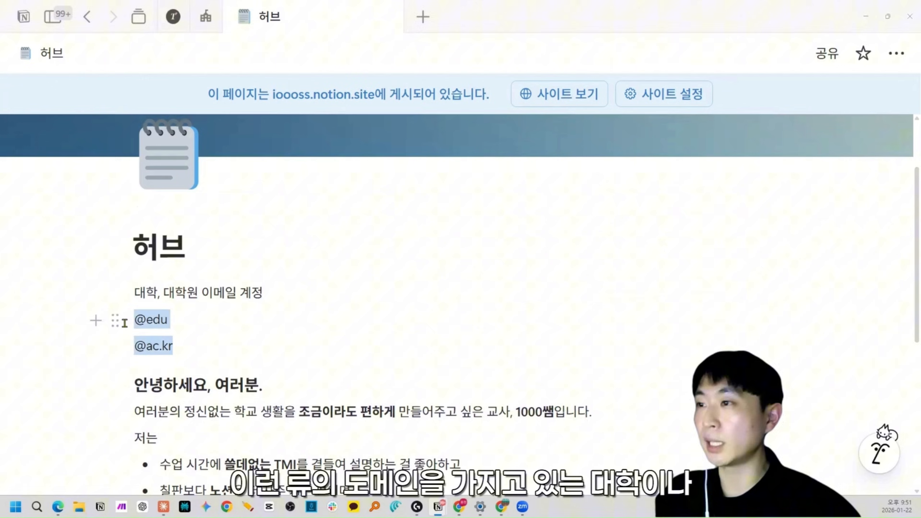
pyautogui.click(202, 335)
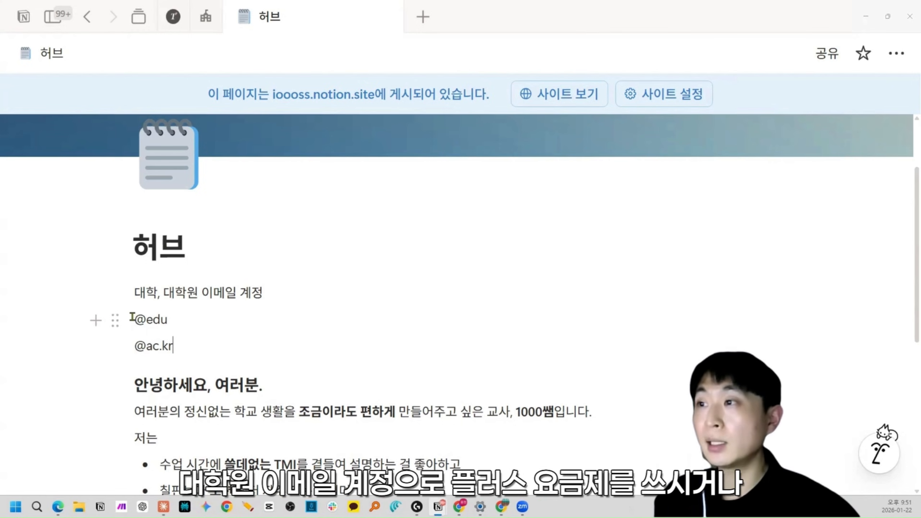
pyautogui.moveTo(135, 319); pyautogui.dragTo(191, 343)
pyautogui.click(193, 343)
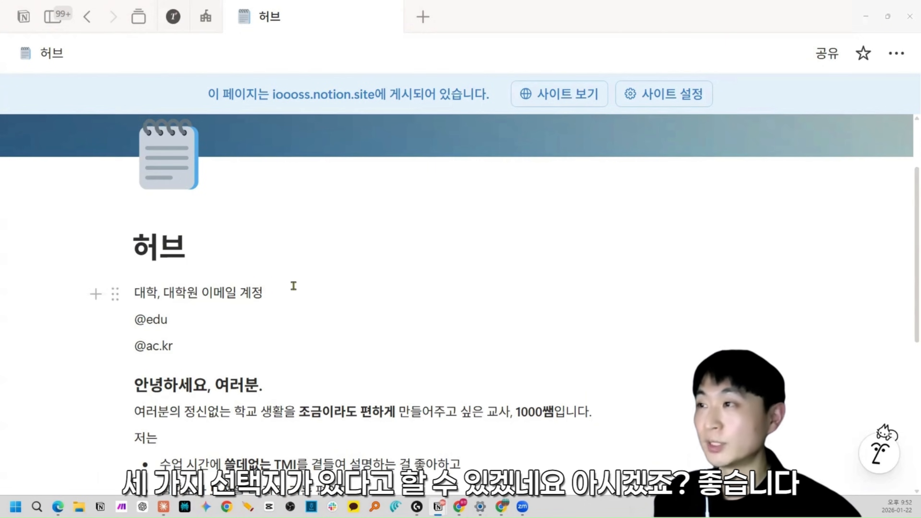
pyautogui.click(820, 55)
pyautogui.click(346, 287)
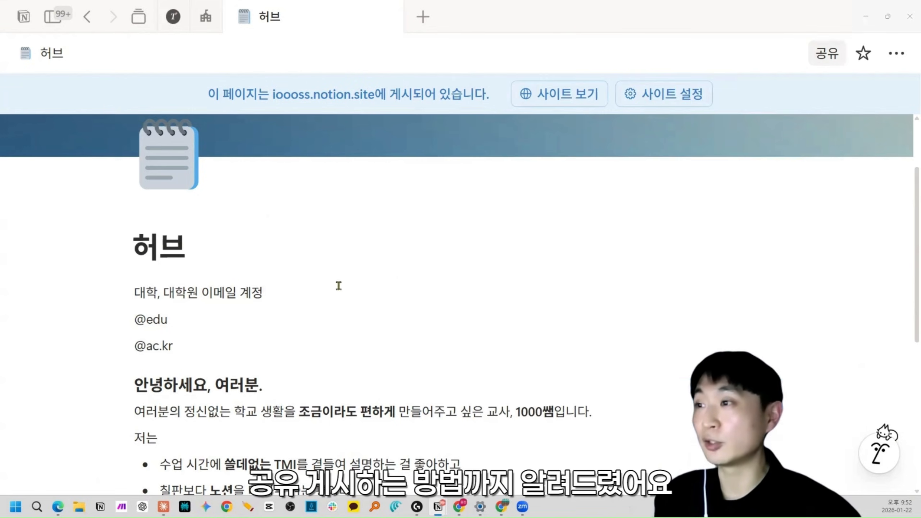
# Step: Delete all content from the page body, including the text, subpages and video link
pyautogui.hotkey('ctrl', '0')
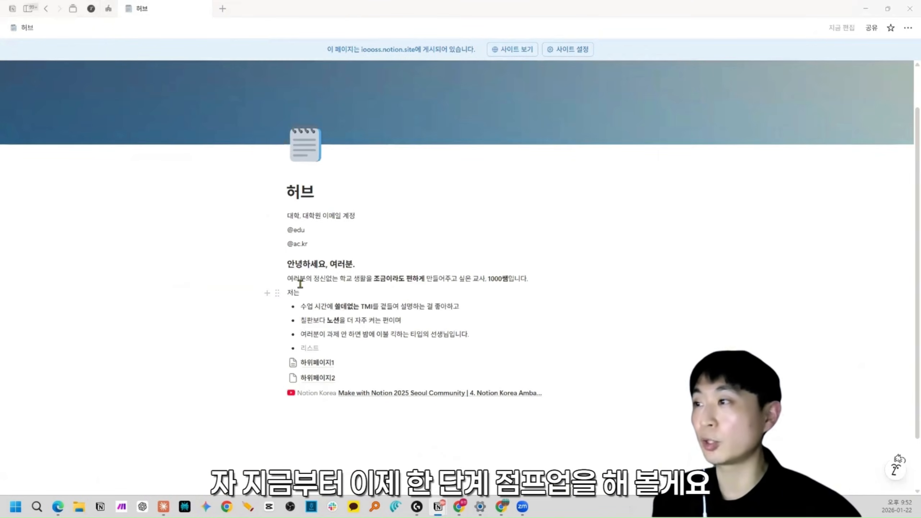
pyautogui.click(369, 264)
pyautogui.hotkey('ctrl', 'a')
pyautogui.hotkey('ctrl', 'a')
pyautogui.press('Delete')
# Step: Replace the page title '허브' with '페이지~~'
pyautogui.click(326, 245)
pyautogui.hotkey('ctrl', 'a')
pyautogui.write('vpdlw')
pyautogui.press('BackSpace')
pyautogui.press('BackSpace')
pyautogui.press('BackSpace')
pyautogui.press('BackSpace')
pyautogui.press('BackSpace')
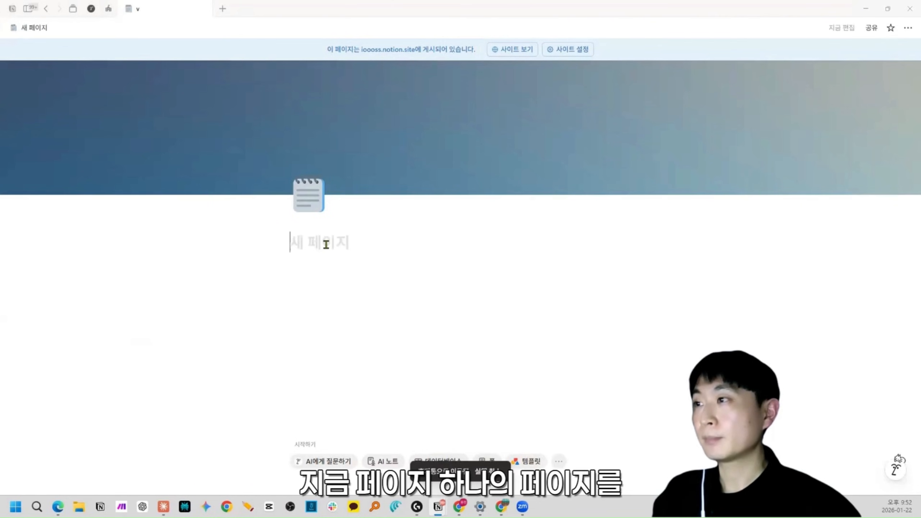
pyautogui.press('Hangul')
pyautogui.write('페이지~~')
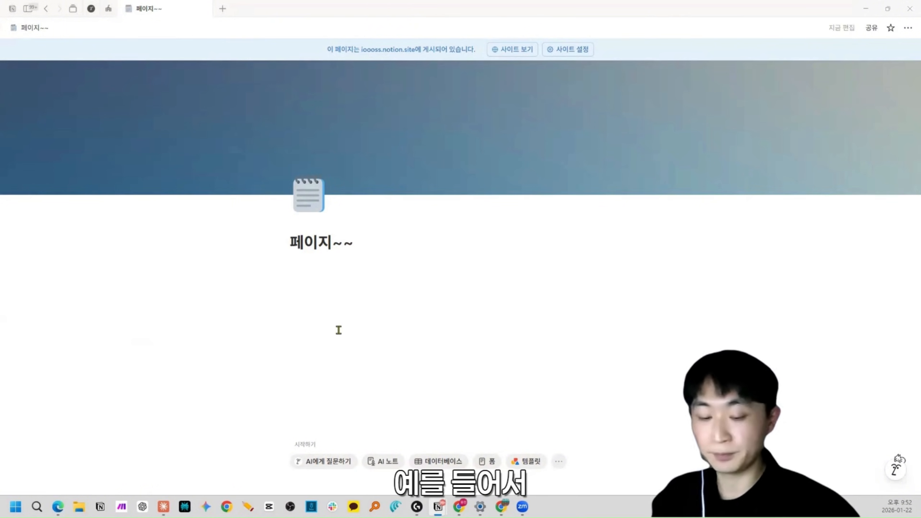
# Step: Clear the page title and set it to '1000쌤'
pyautogui.hotkey('ctrl', 'a')
pyautogui.press('BackSpace')
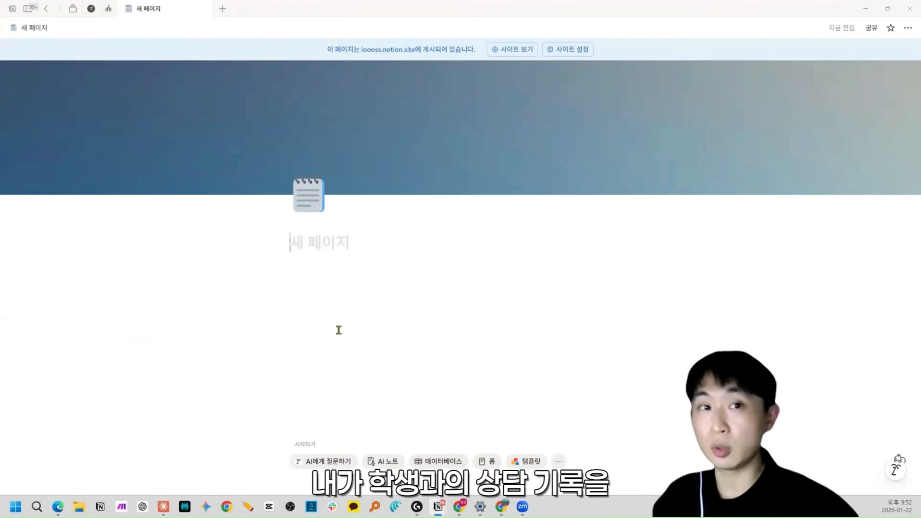
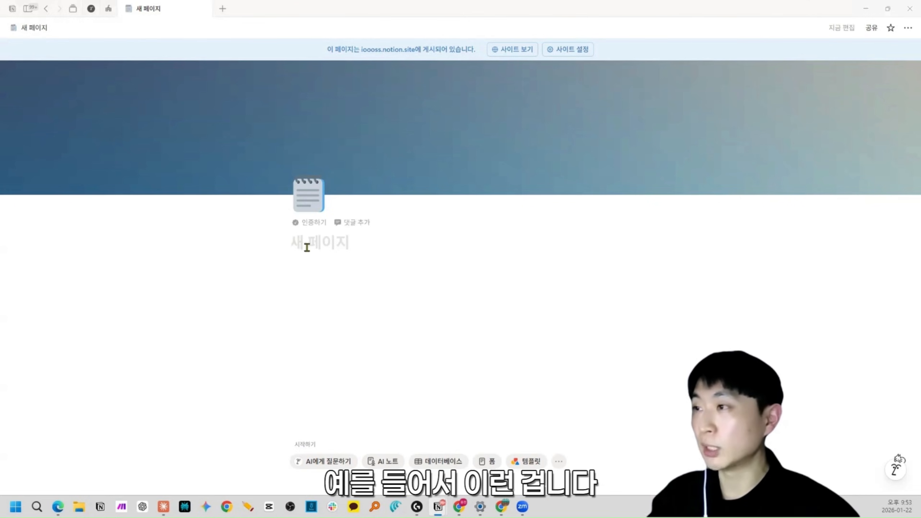
pyautogui.write('1000쌤')
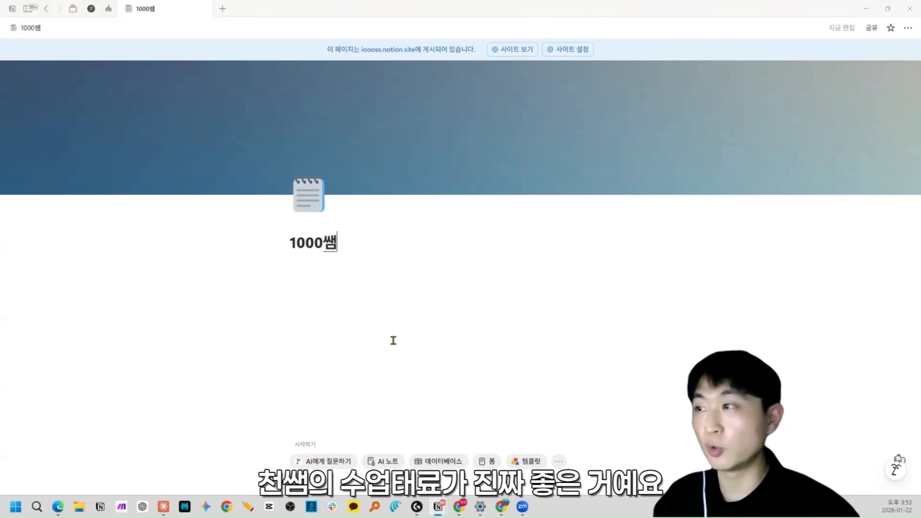
# Step: Add the lines '2026년 1월 22일', '한국사' and '임진왜란 다시 보기' below the title, followed by a divider
pyautogui.press('Return')
pyautogui.write('2')
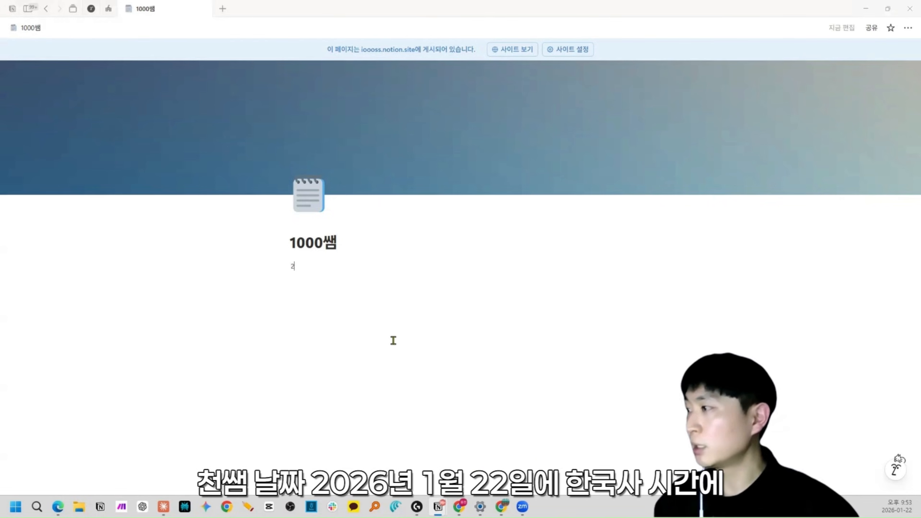
pyautogui.write('026년 1월 22일')
pyautogui.press('Return')
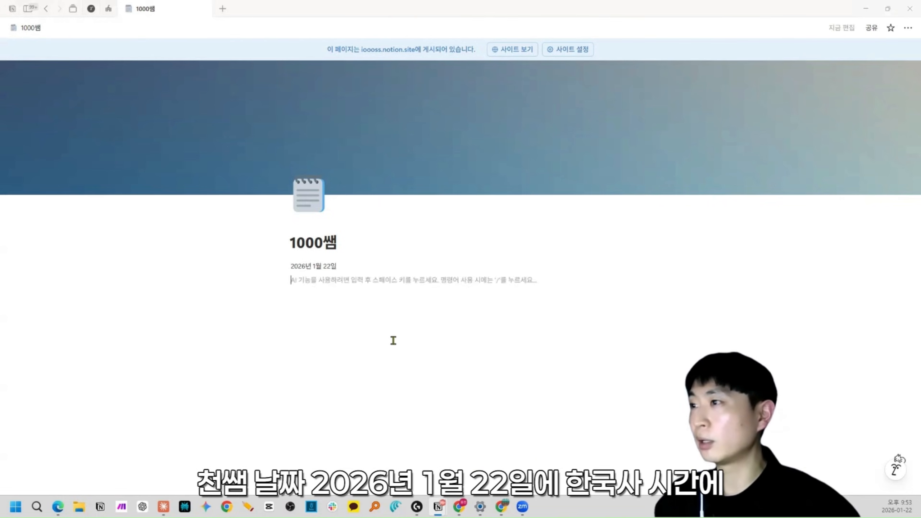
pyautogui.write('한국사')
pyautogui.press('Return')
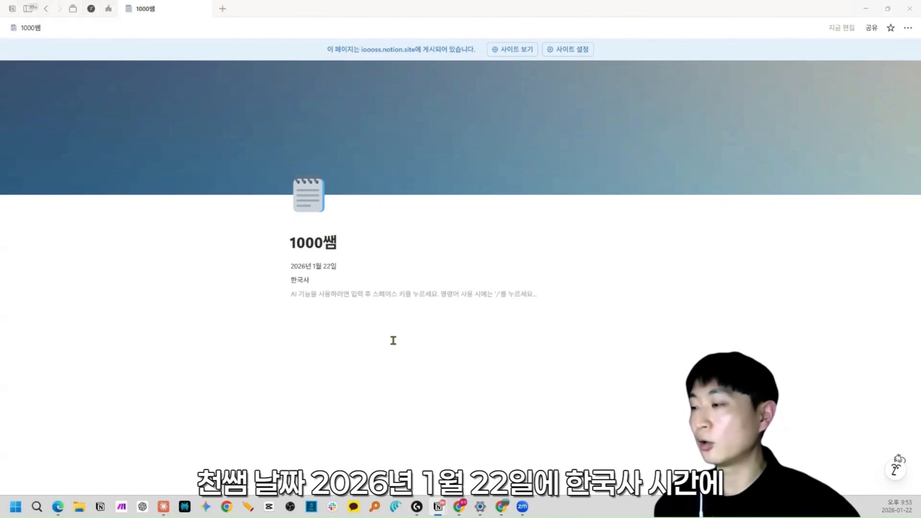
pyautogui.write('임진왜란 다시 보기')
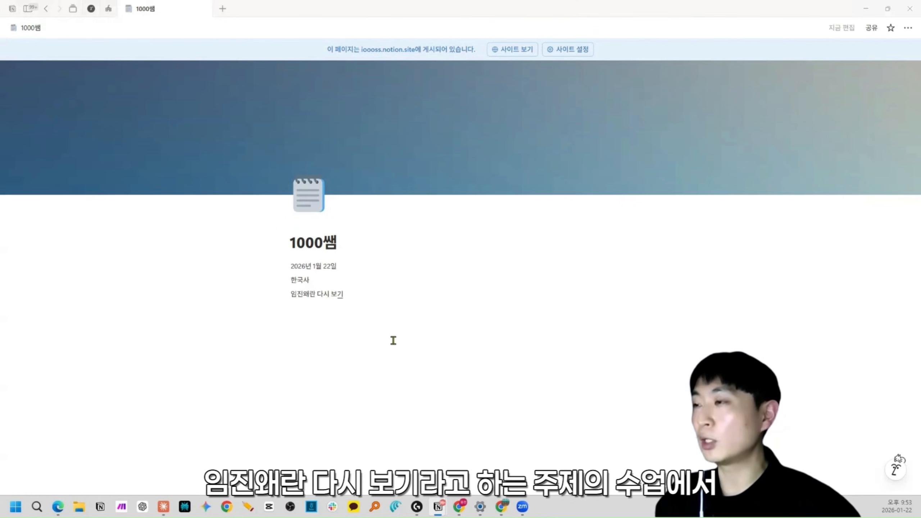
pyautogui.press('Return')
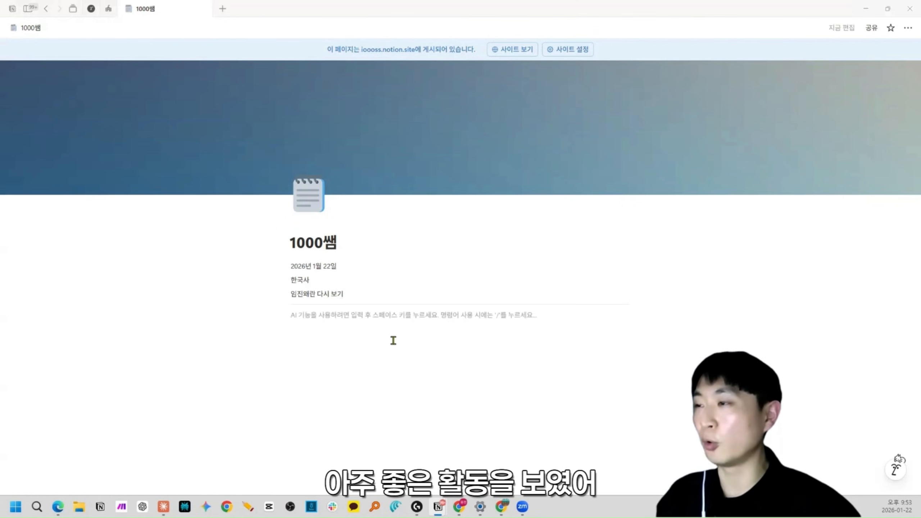
# Step: Write '임진왜란 다시 보기 수업에서 임진왜란 피로인의 삶에 주목하여 그들에게 감정이입하는 글을 작성함.!!!!!' below the divider
pyautogui.write('임진왜란 다시 보기 수어')
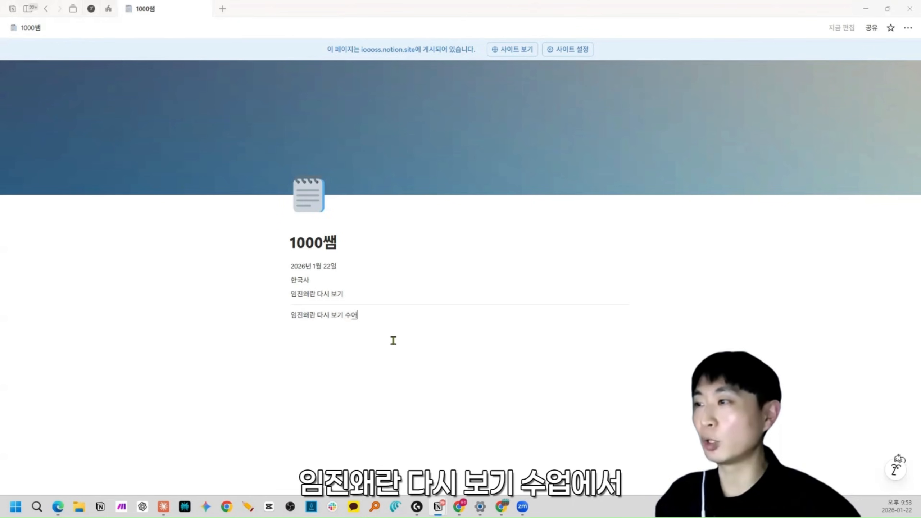
pyautogui.write('ㅂ에')
pyautogui.press('Hangul_Hanja')
pyautogui.write('쇼ㅓ')
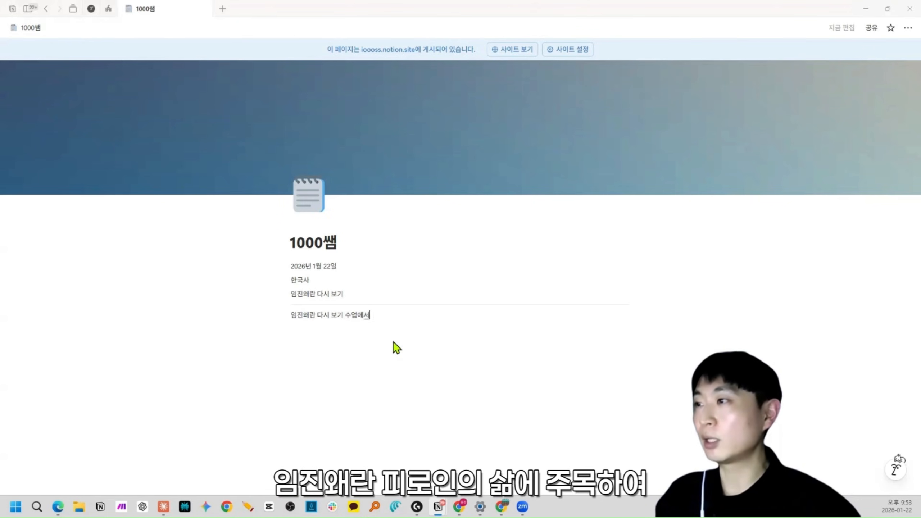
pyautogui.write(' 임진왜란 피로인의 삶에 주목')
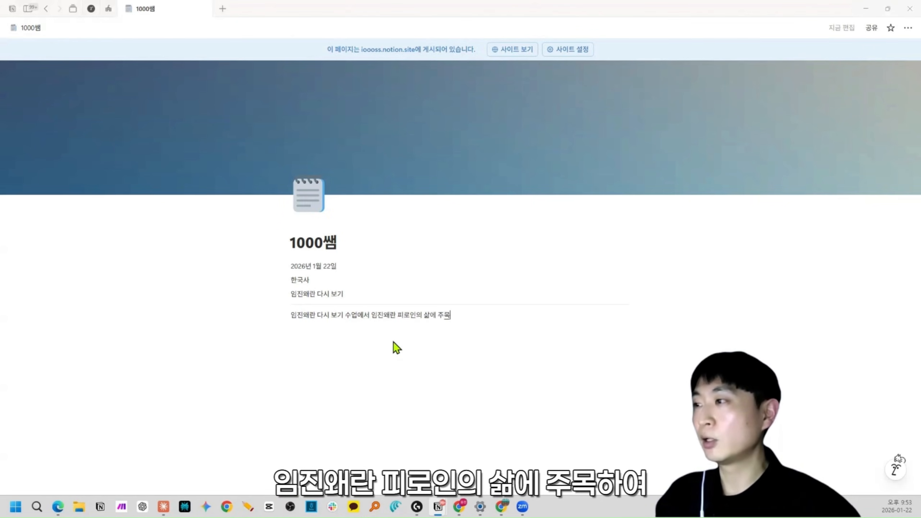
pyautogui.write('하여 그들에게 감정이')
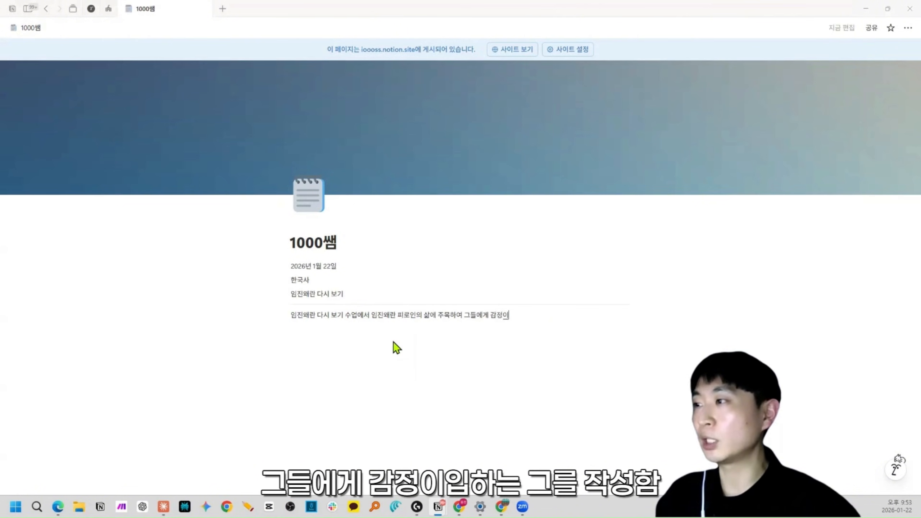
pyautogui.write('입하는 글을 작성함.!')
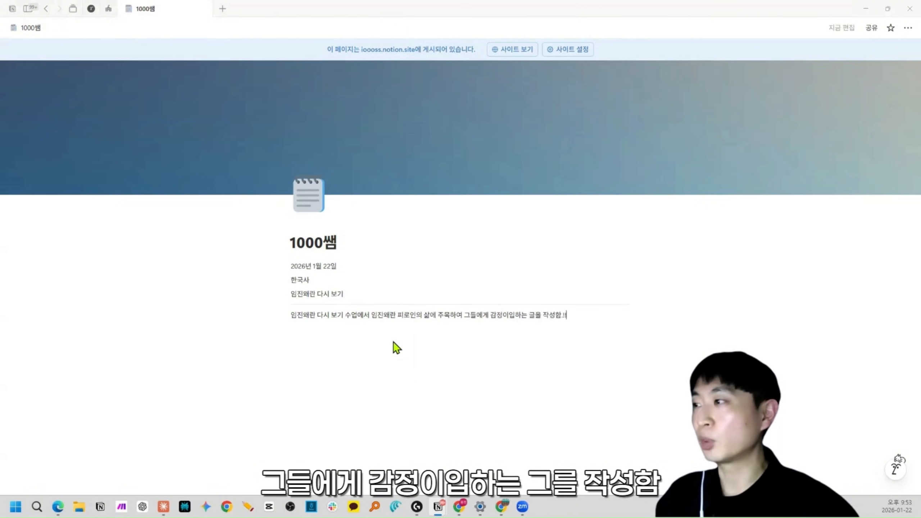
pyautogui.write('!!!!')
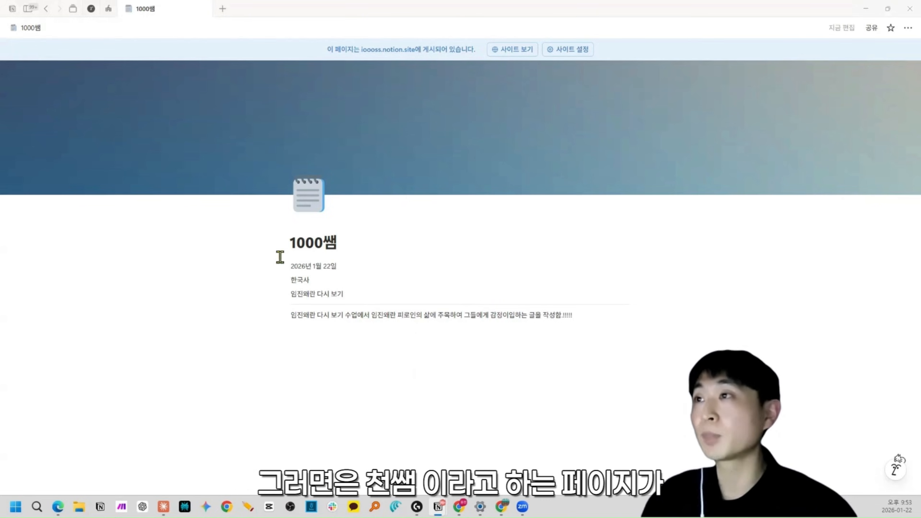
pyautogui.moveTo(29, 8)
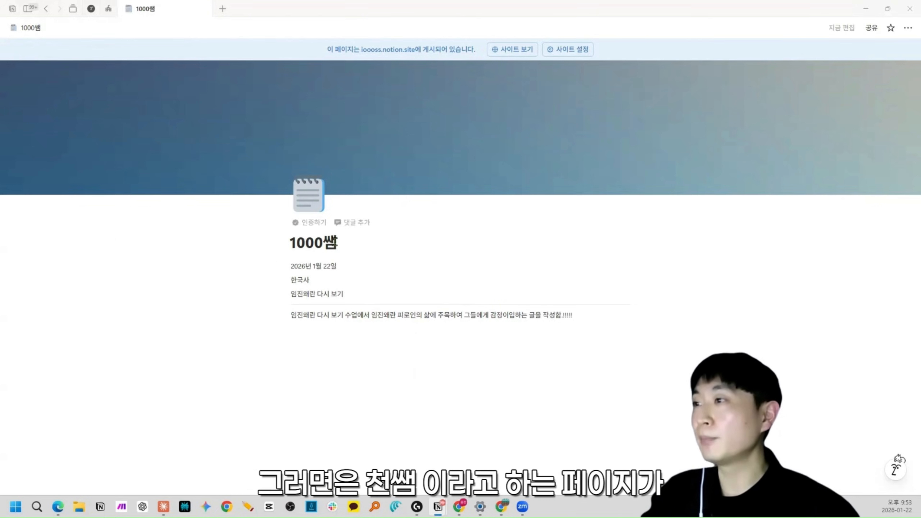
pyautogui.click(340, 244)
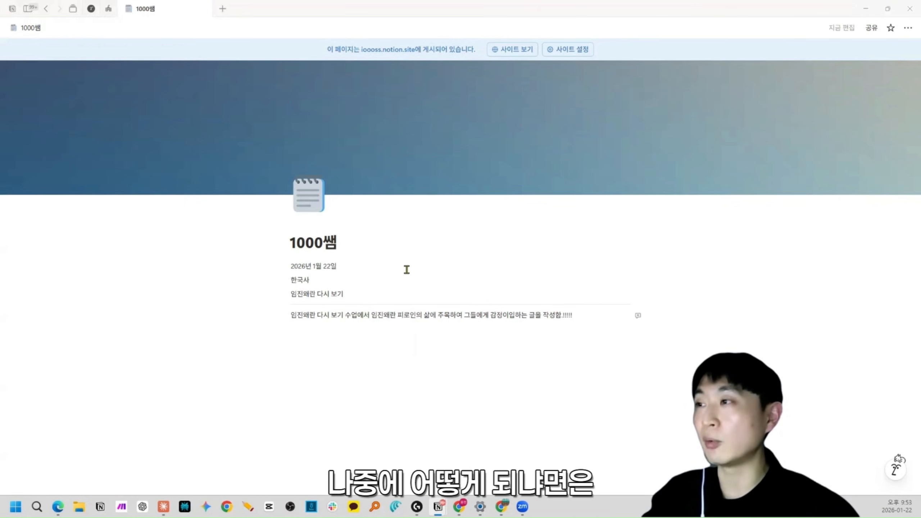
# Step: Duplicate the '1000쌤' record page repeatedly until the copy '1000쌤 (4)' is open
pyautogui.click(908, 28)
pyautogui.click(853, 119)
pyautogui.click(853, 119)
pyautogui.click(853, 119)
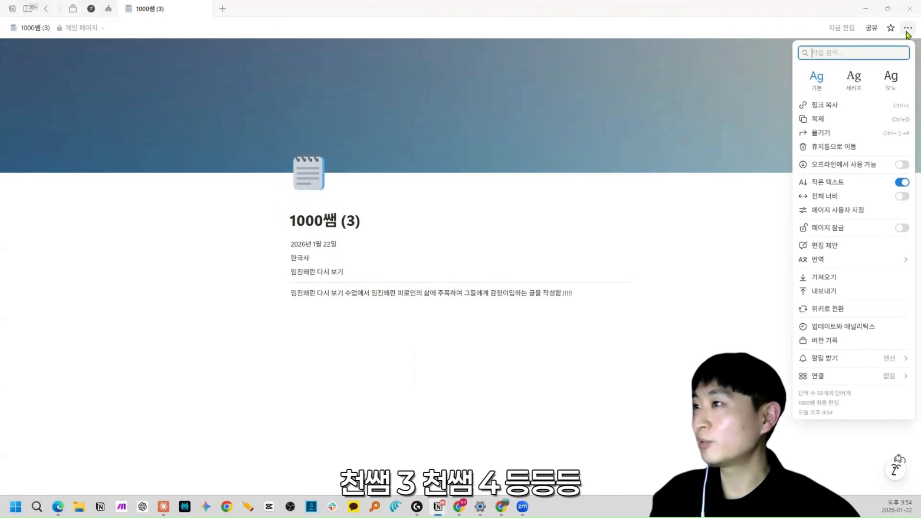
pyautogui.click(754, 159)
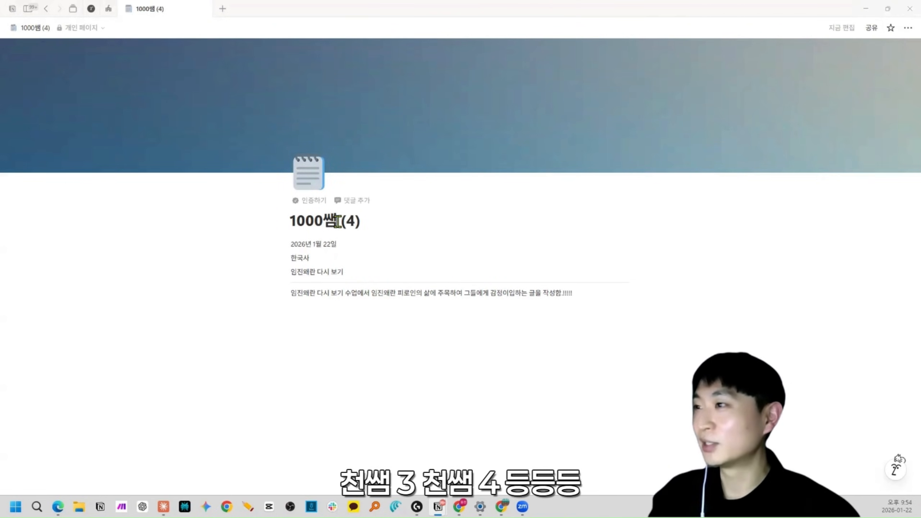
# Step: Replace '1000쌤' in the copied page's title with '카리나' so it reads '카리나 (4)'
pyautogui.doubleClick(337, 221)
pyautogui.write('카')
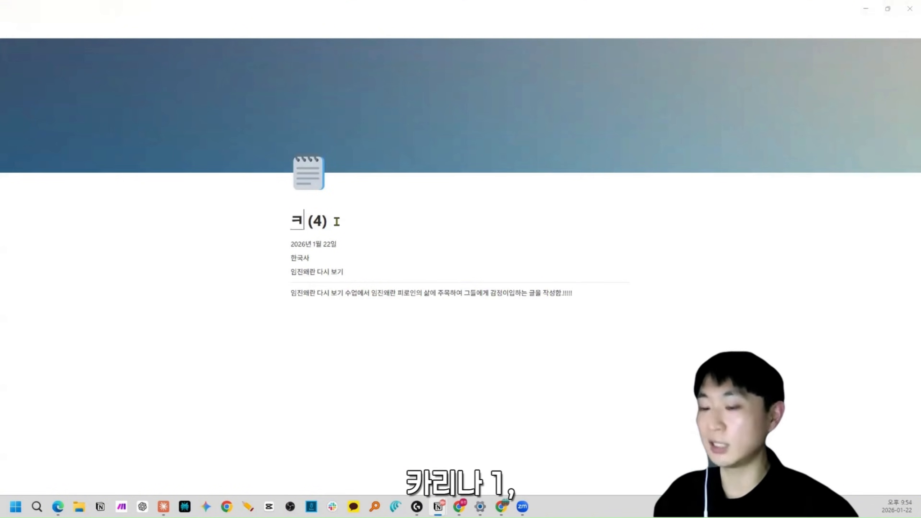
pyautogui.write('리나')
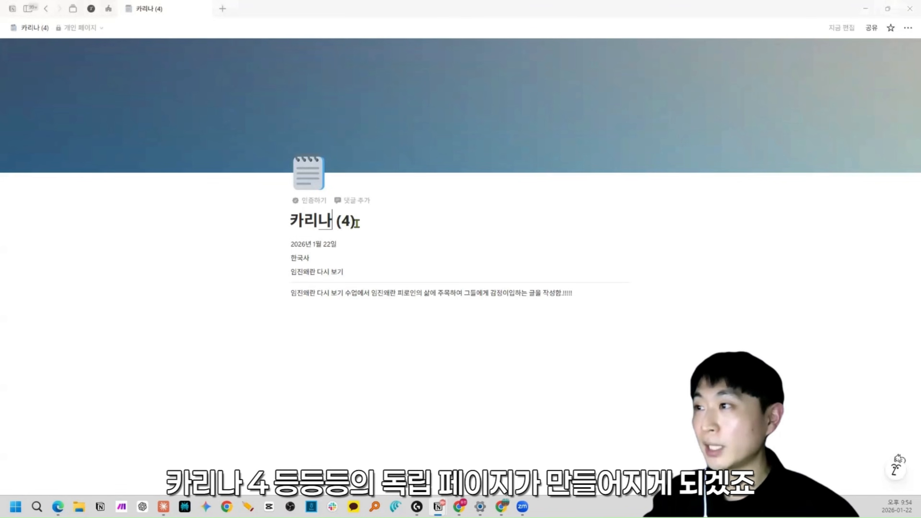
pyautogui.click(357, 222)
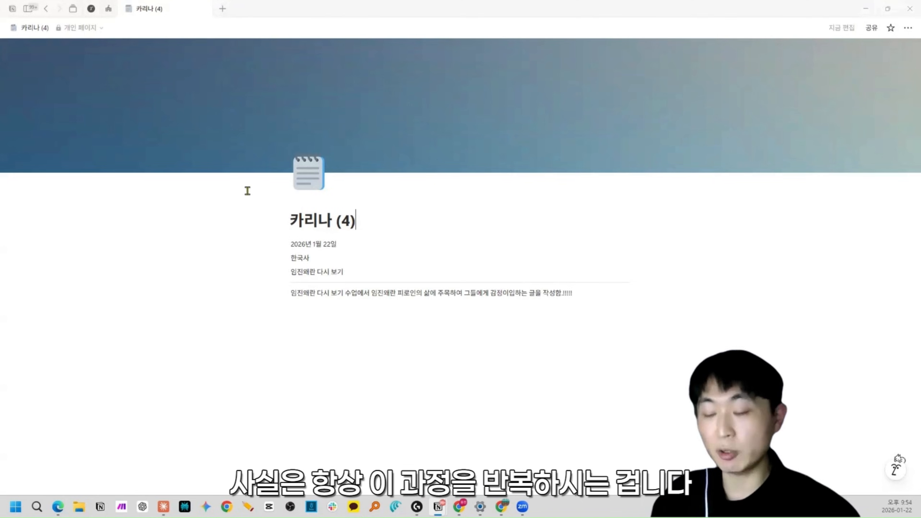
# Step: Create a new page titled '카리나' and add the line '2026년 1월 24일' below the title
pyautogui.hotkey('ctrl', 'n')
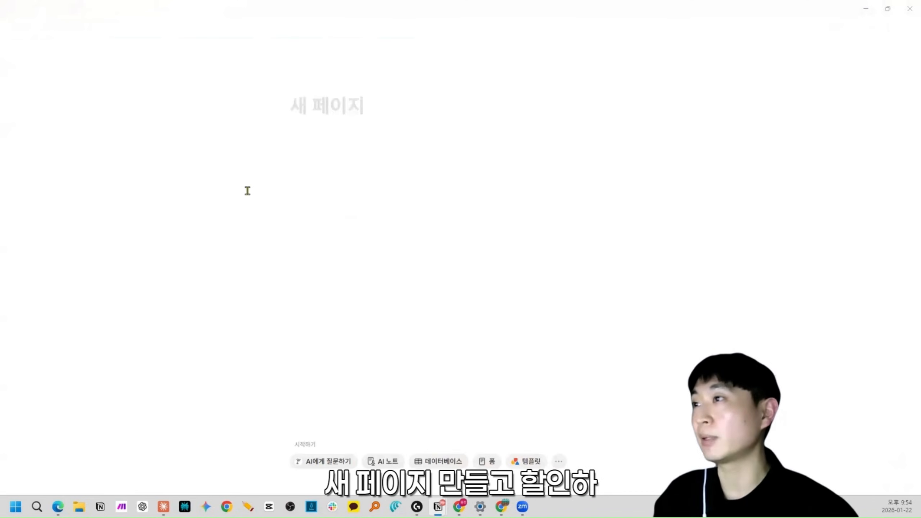
pyautogui.write('카리나')
pyautogui.press('Return')
pyautogui.write('202')
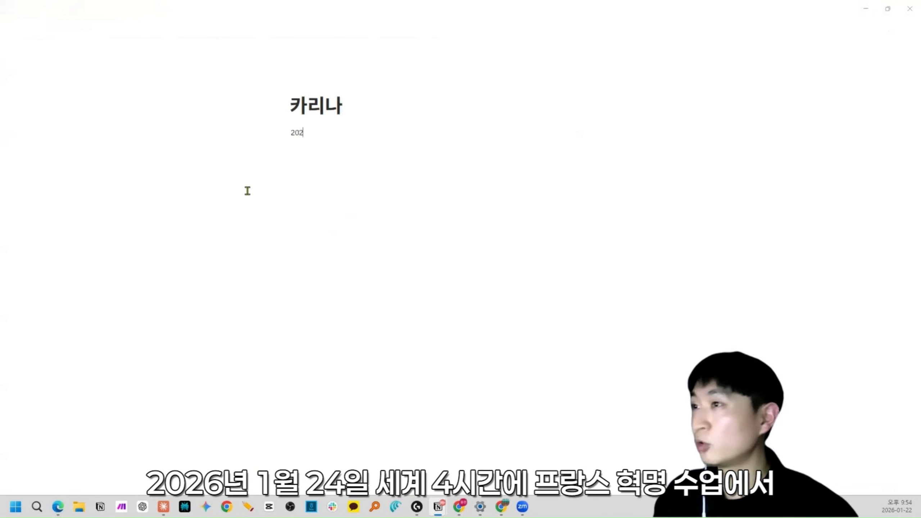
pyautogui.write('6년 1워ㄹ 24일')
pyautogui.press('Return')
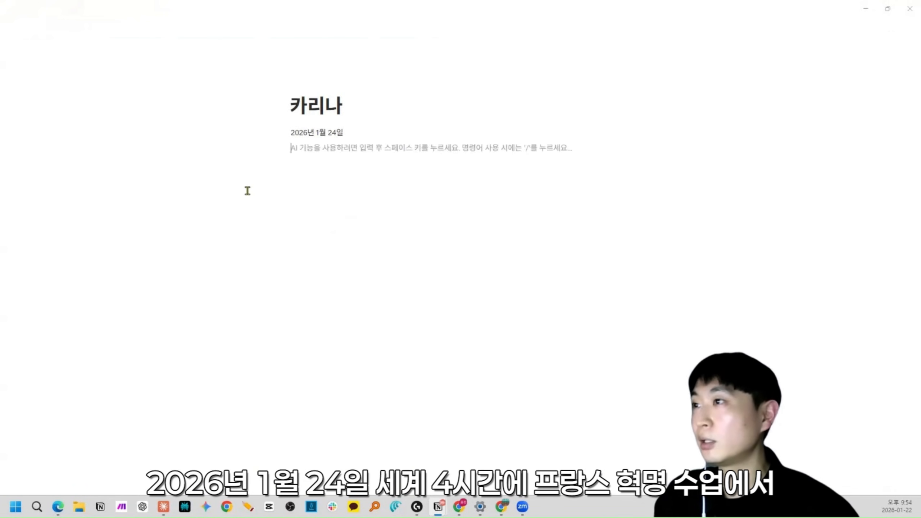
# Step: Add the lines '세계사' and '프랑스 혁명', a divider, and '좋은 활동 보여스!!!!' beneath it
pyautogui.write('ㅅ헤')
pyautogui.write('계사')
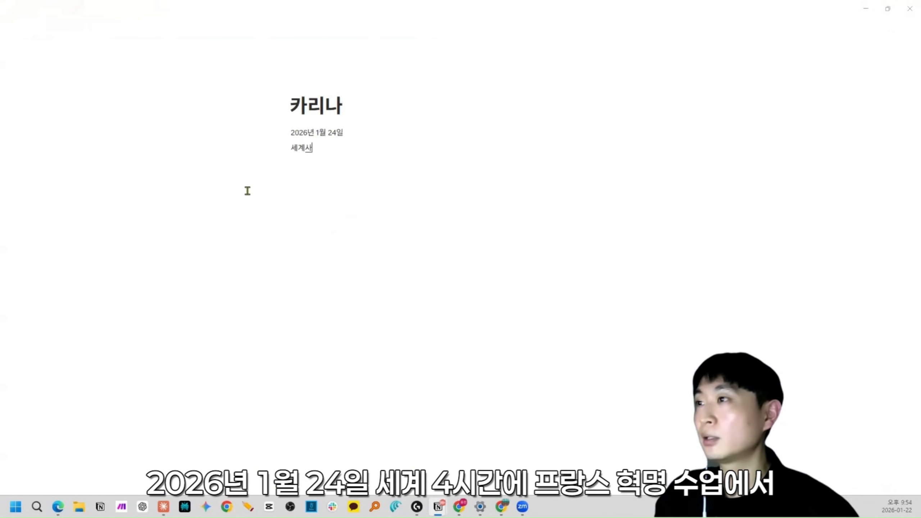
pyautogui.press('Return')
pyautogui.write('플아스 혁명')
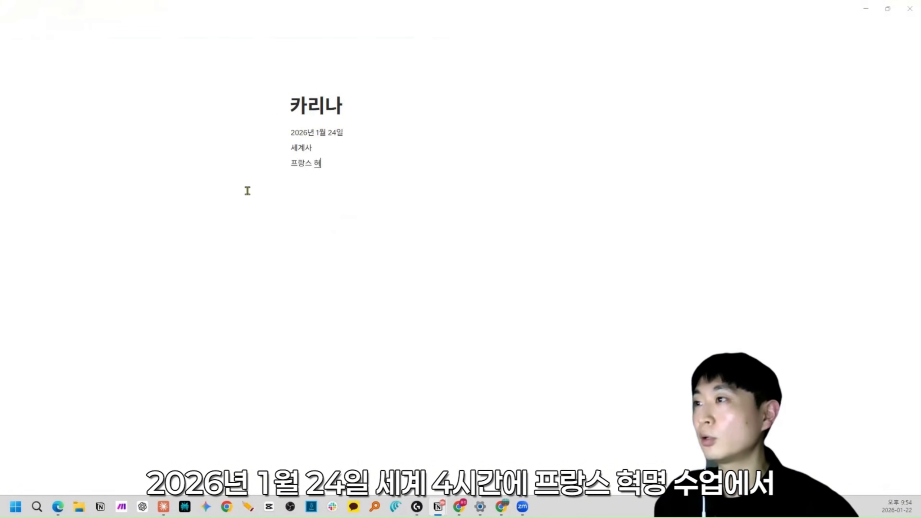
pyautogui.press('Return')
pyautogui.write('---좋은 활드')
pyautogui.write(' 보여스!!!!')
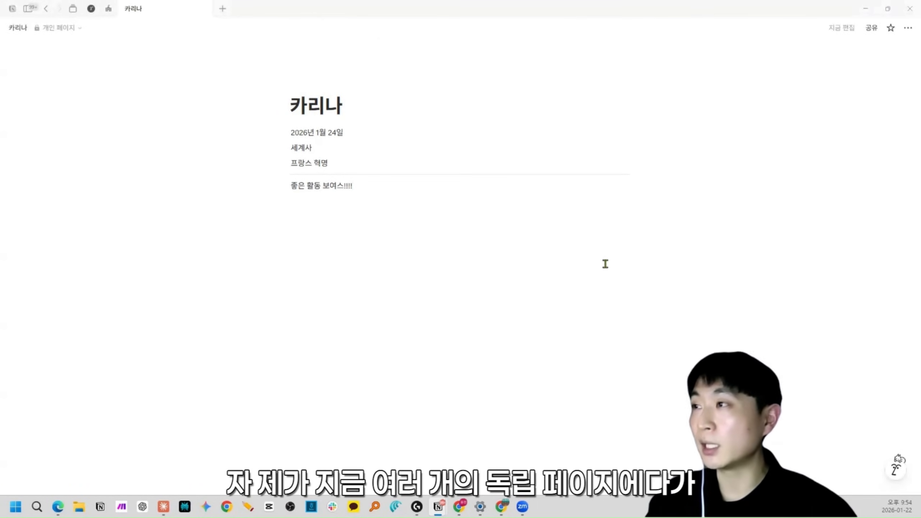
# Step: Write '적는 과정 / 회고하는 과정' below the record text, leaving a gap above it
pyautogui.moveTo(623, 265); pyautogui.dragTo(284, 100)
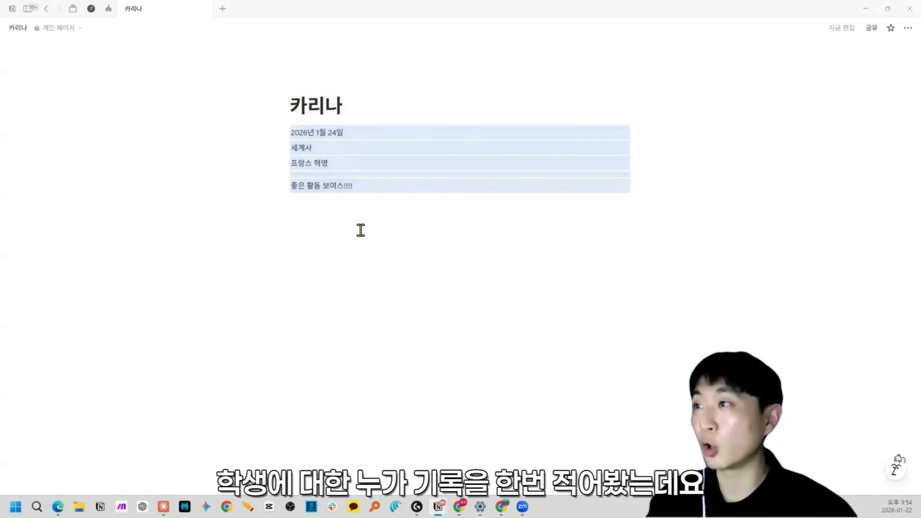
pyautogui.click(361, 230)
pyautogui.press('Return')
pyautogui.write('적닙')
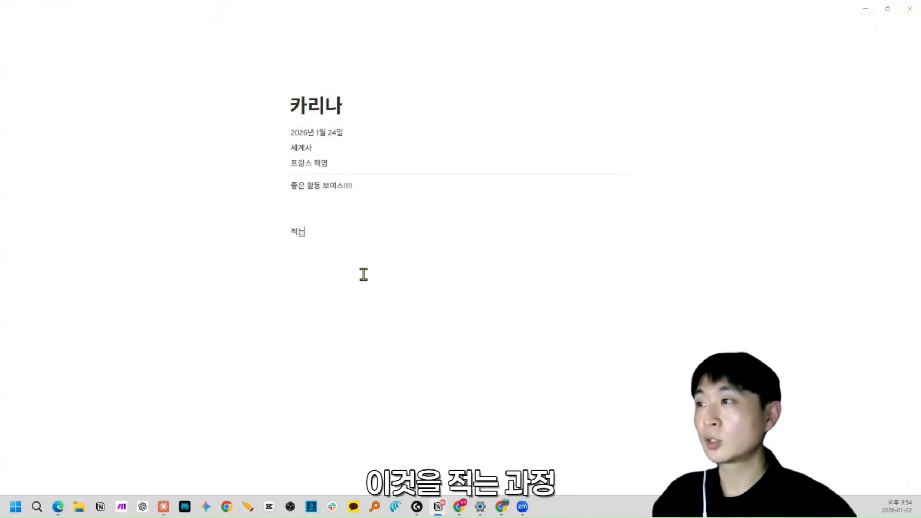
pyautogui.write(' 과정 / 회고화느')
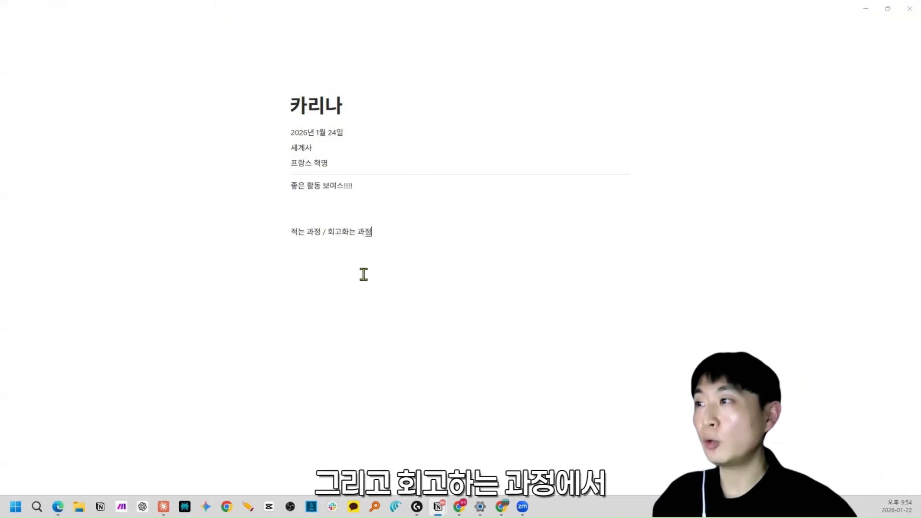
pyautogui.press('BackSpace')
pyautogui.press('BackSpace')
pyautogui.write('하는 과정')
# Step: Append a number in parentheses to the page title, counting up from 2 and ending with '카리나(5)'
pyautogui.hotkey('ctrl', '+')
pyautogui.hotkey('ctrl', '+')
pyautogui.hotkey('ctrl', '+')
pyautogui.hotkey('ctrl', '+')
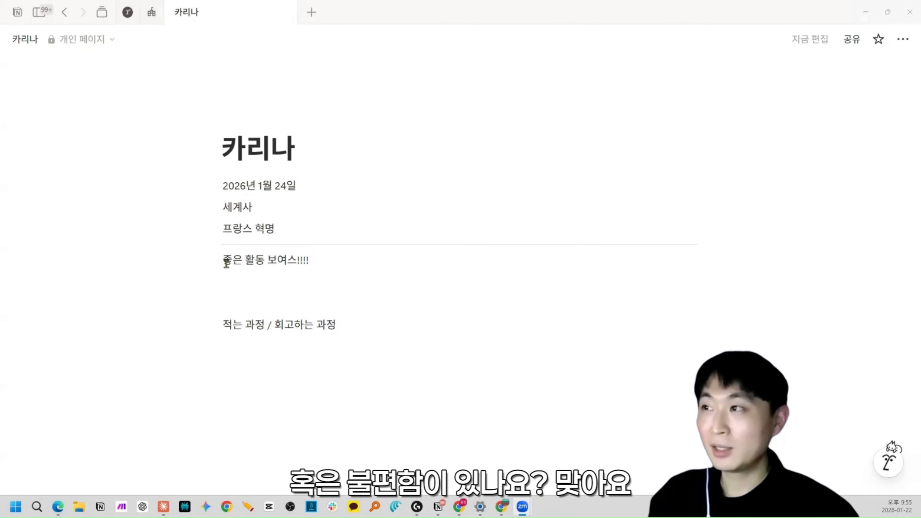
pyautogui.click(298, 146)
pyautogui.write('(2')
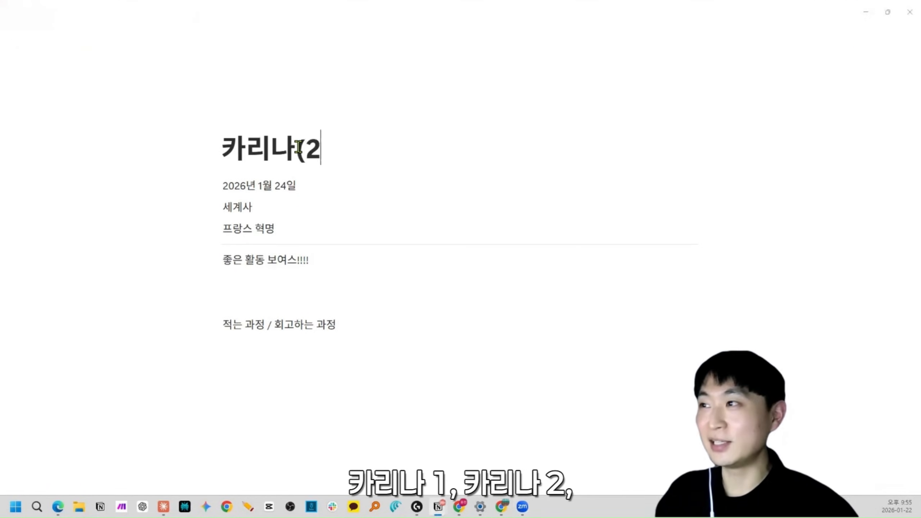
pyautogui.press('BackSpace')
pyautogui.write('3)')
pyautogui.press('BackSpace')
pyautogui.press('BackSpace')
pyautogui.write('4)')
pyautogui.press('BackSpace')
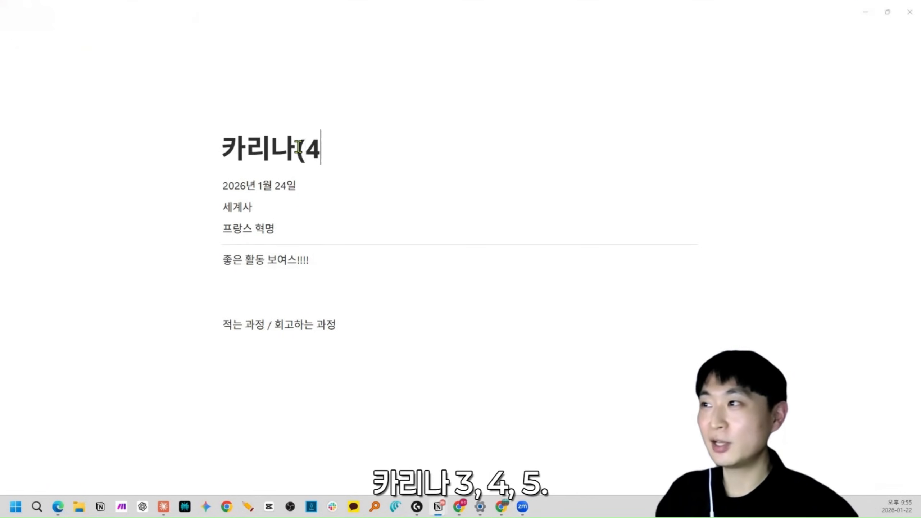
pyautogui.press('BackSpace')
pyautogui.write('5)')
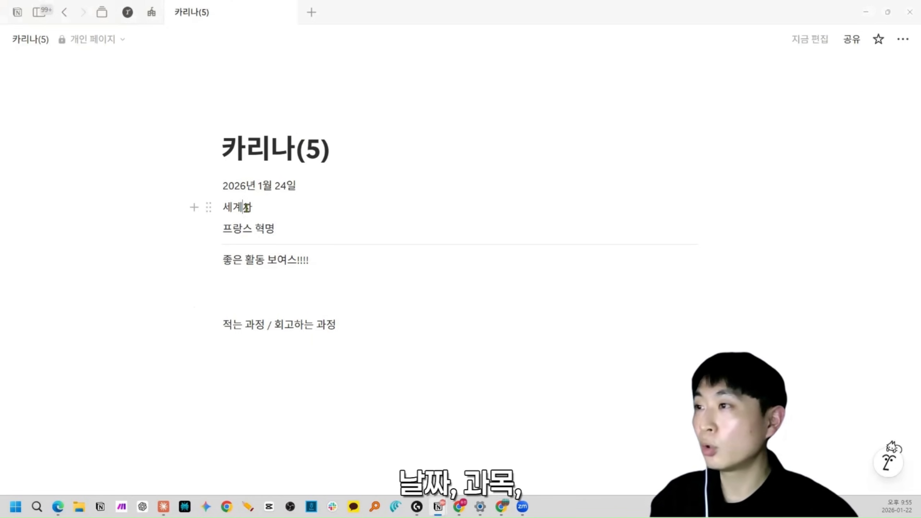
# Step: Create another new page without a title and fill its body with three lines of '~~~'
pyautogui.moveTo(226, 259); pyautogui.dragTo(216, 190)
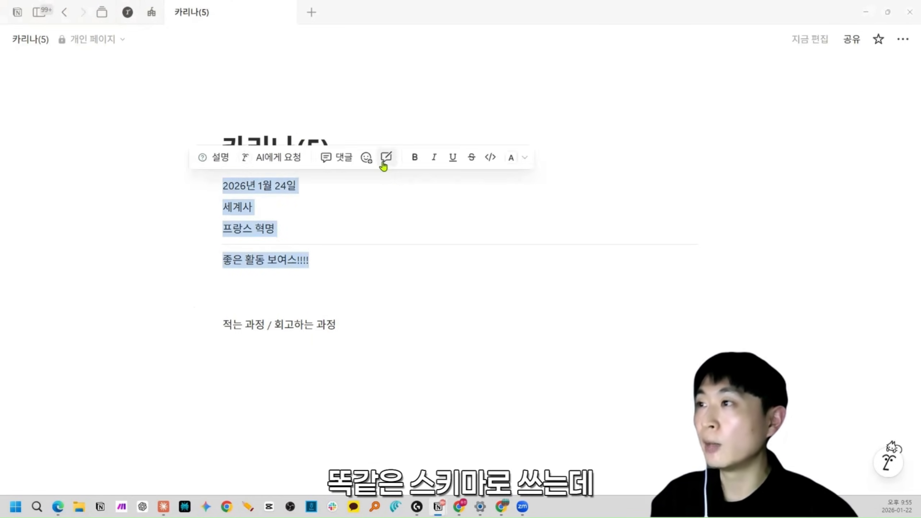
pyautogui.click(351, 74)
pyautogui.hotkey('ctrl', 'n')
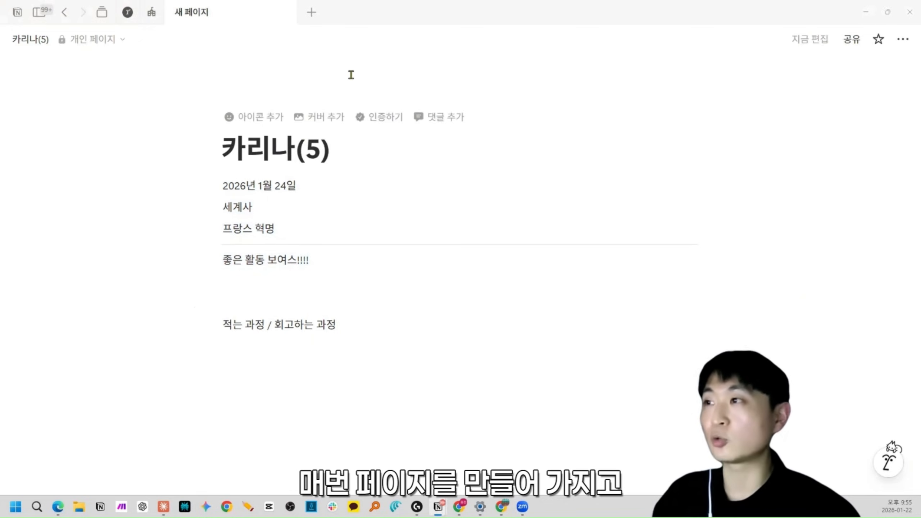
pyautogui.press('Return')
pyautogui.write('~~~')
pyautogui.press('Return')
pyautogui.write('~~~')
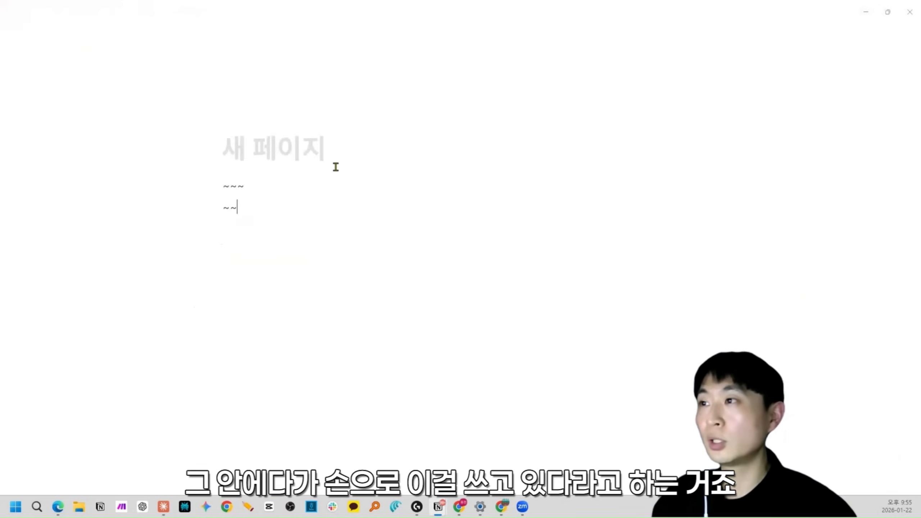
pyautogui.press('Return')
pyautogui.write('~~~')
pyautogui.press('Return')
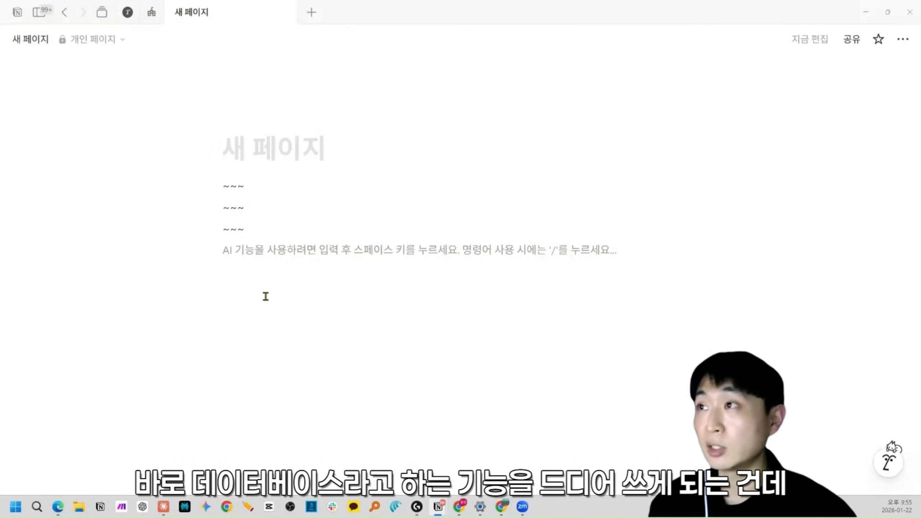
# Step: Title the new page '노션 연습장' and delete the three '~~~' lines from its body
pyautogui.click(267, 157)
pyautogui.write('노')
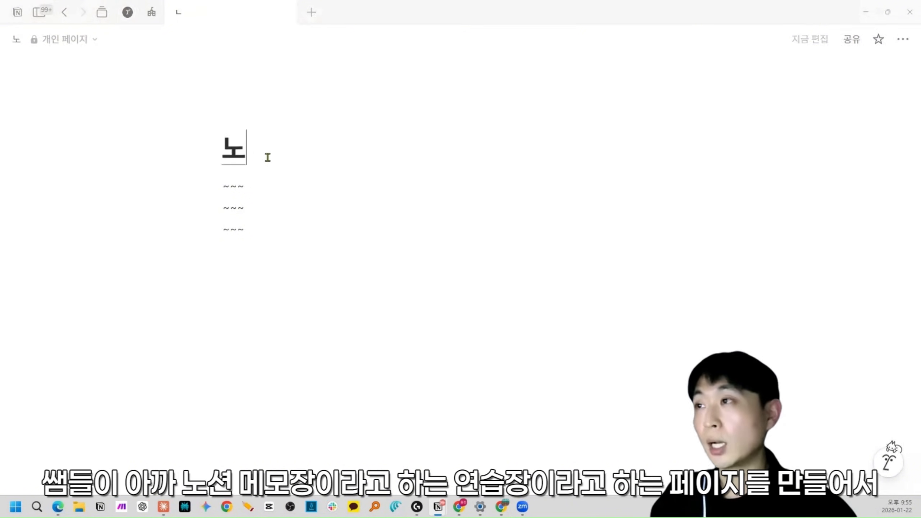
pyautogui.write('션 연습')
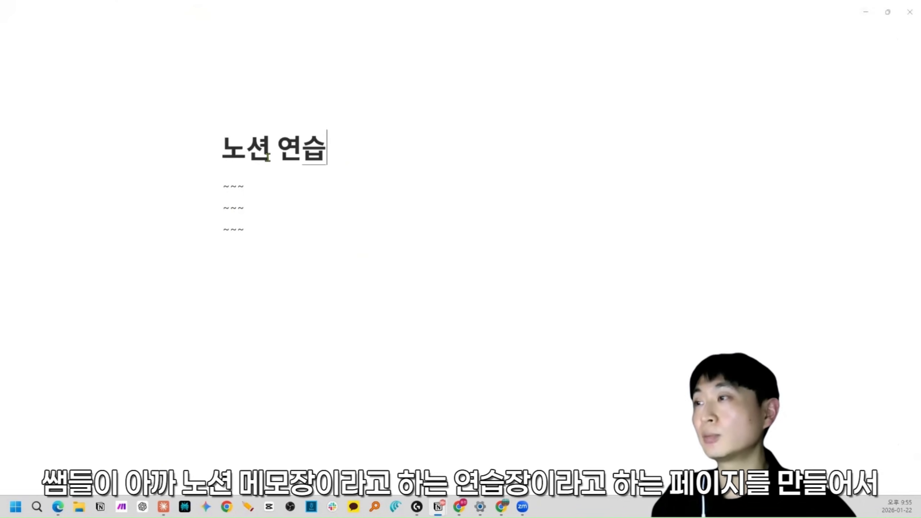
pyautogui.write('장')
pyautogui.moveTo(302, 267); pyautogui.dragTo(214, 187)
pyautogui.press('BackSpace')
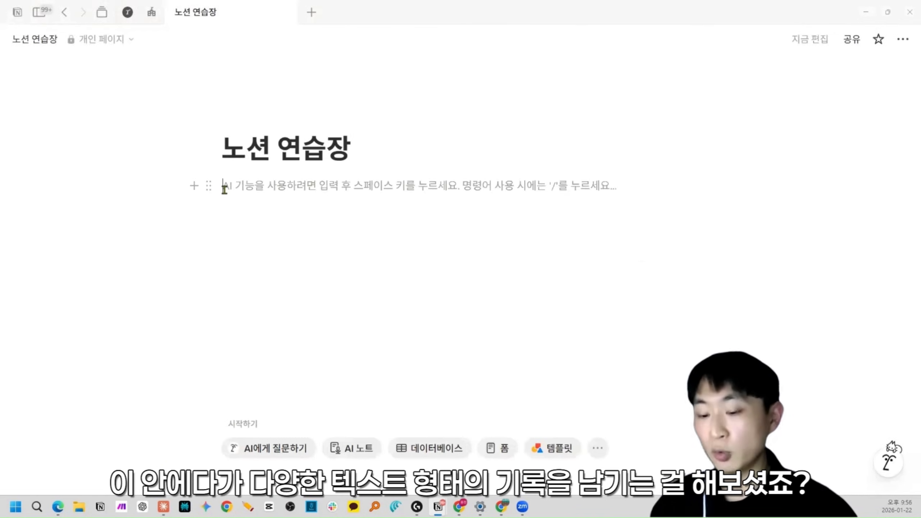
# Step: Write '텍스트!!! 내가 쓰거나 / 공유하거나' in the page body, followed by '데이터베이스??' on the next line
pyautogui.write('텍스트!!!')
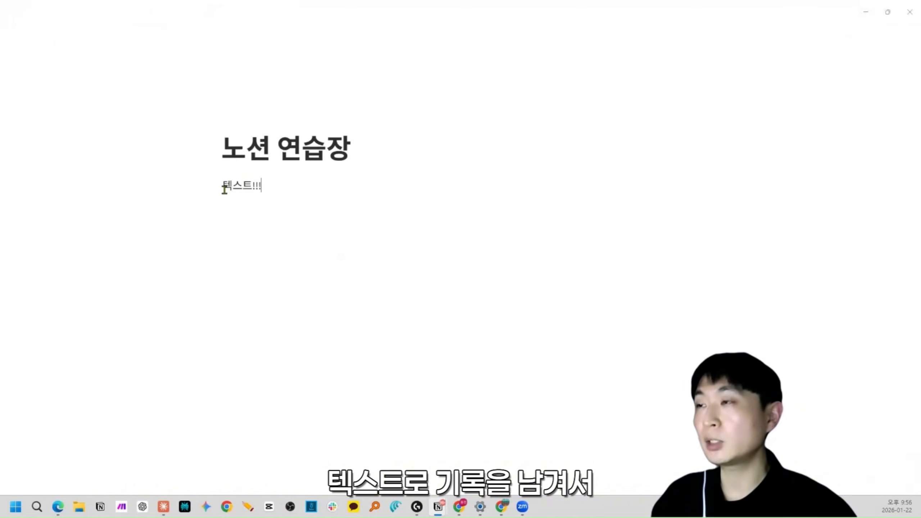
pyautogui.write(' 내가 쓰거나 / 공유하기')
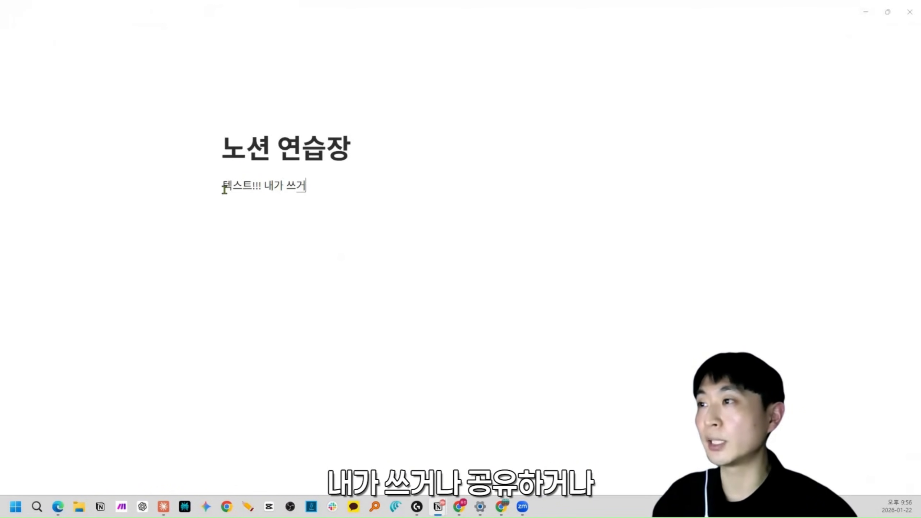
pyautogui.press('BackSpace')
pyautogui.press('BackSpace')
pyautogui.press('BackSpace')
pyautogui.press('BackSpace')
pyautogui.write('공유하거내')
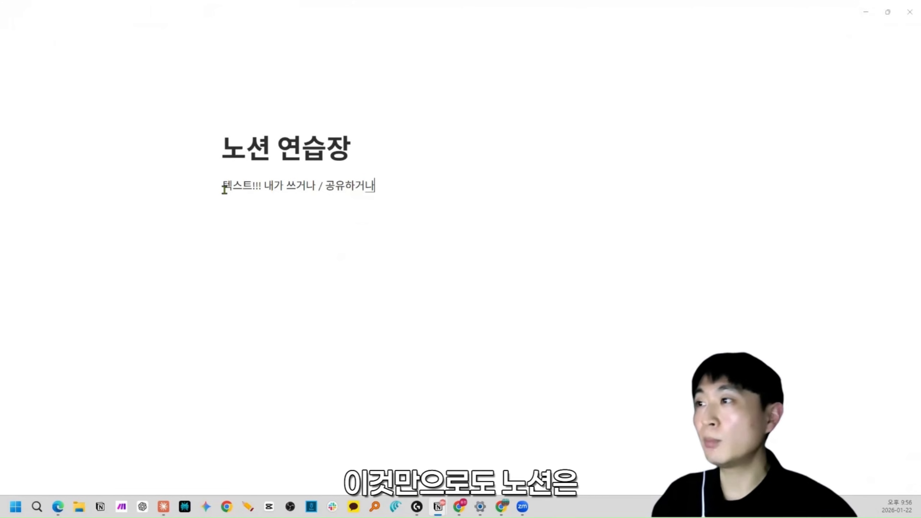
pyautogui.press('Return')
pyautogui.hotkey('ctrl', '+')
pyautogui.hotkey('ctrl', '+')
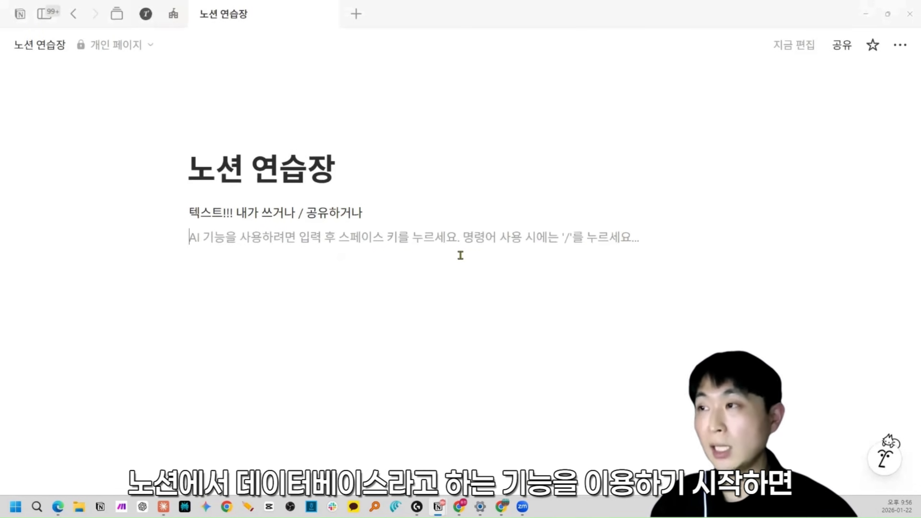
pyautogui.write('데이터베이스??')
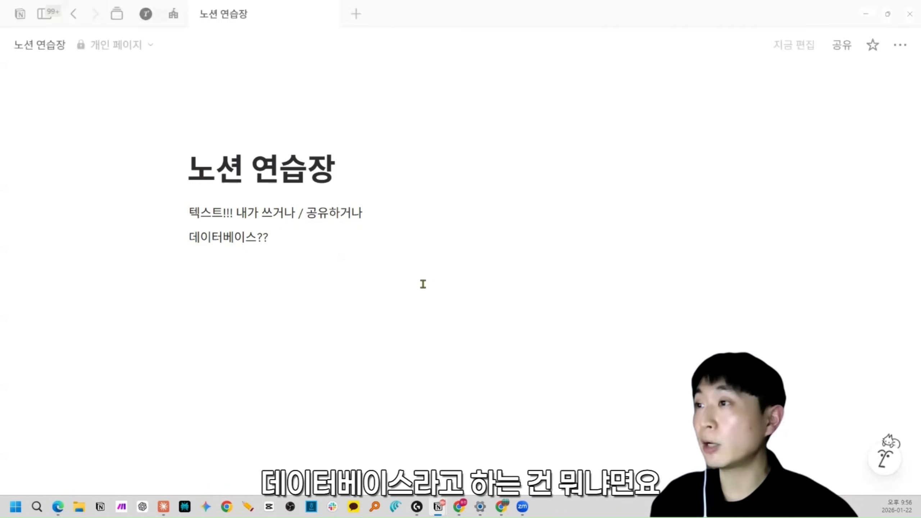
# Step: Clear the body text of '노션 연습장' and insert an inline database in its place
pyautogui.moveTo(422, 284); pyautogui.dragTo(181, 212)
pyautogui.press('BackSpace')
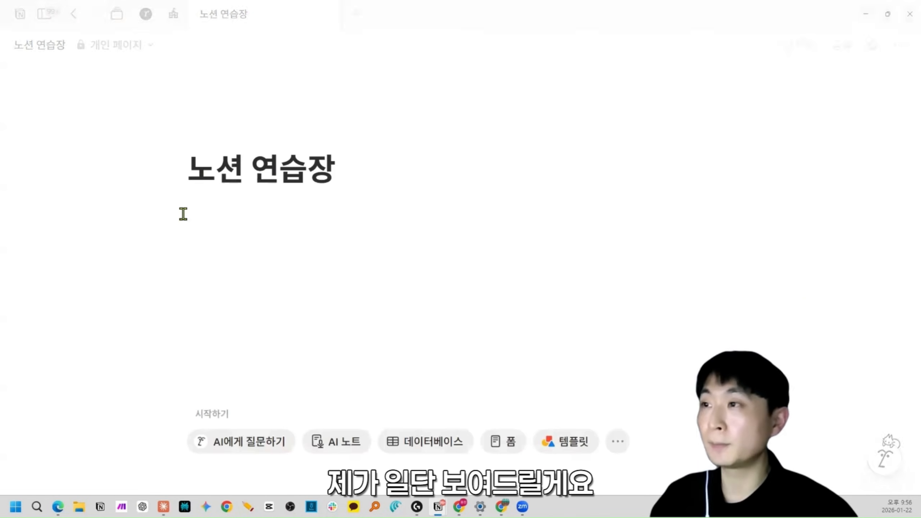
pyautogui.write('/데')
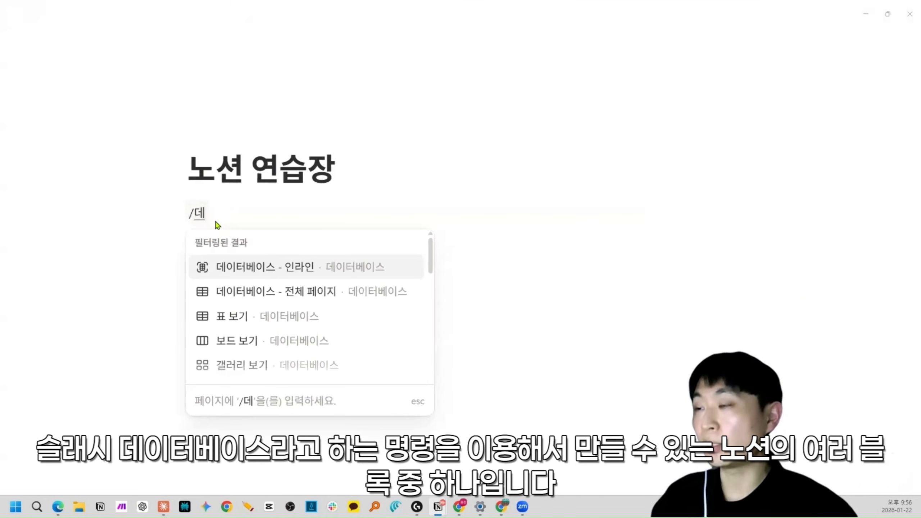
pyautogui.moveTo(240, 270)
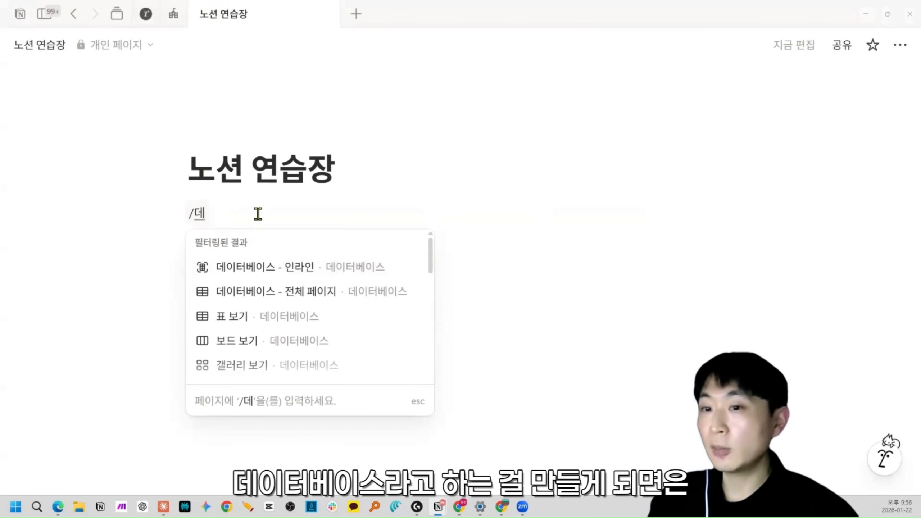
pyautogui.click(243, 274)
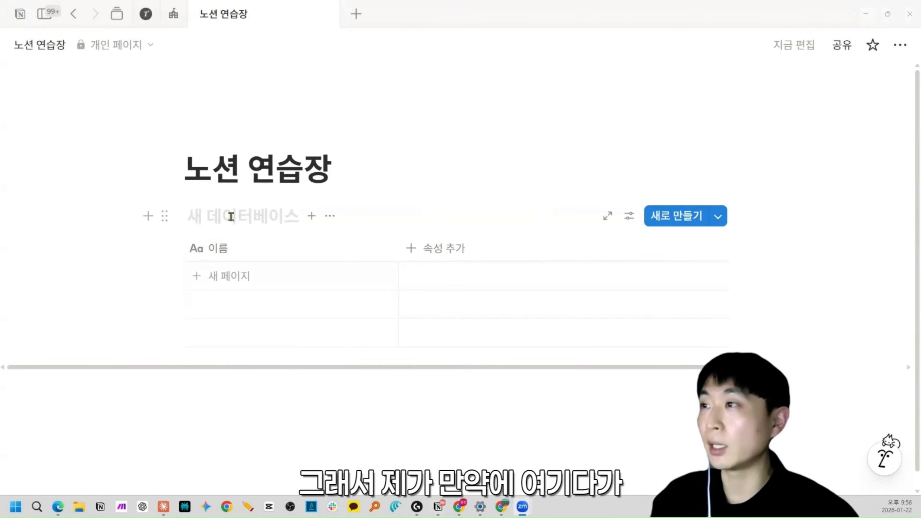
# Step: Delete the untitled database and insert a new inline database based on an empty data source
pyautogui.click(165, 216)
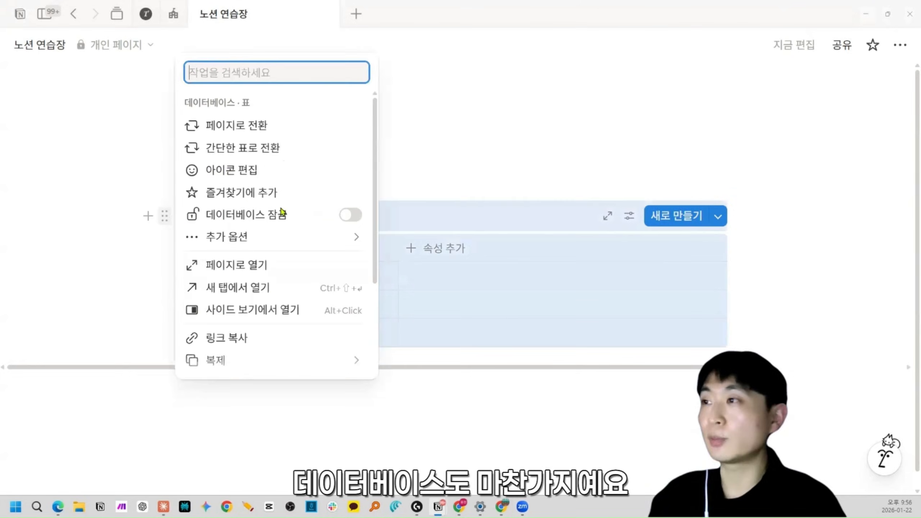
pyautogui.press('Delete')
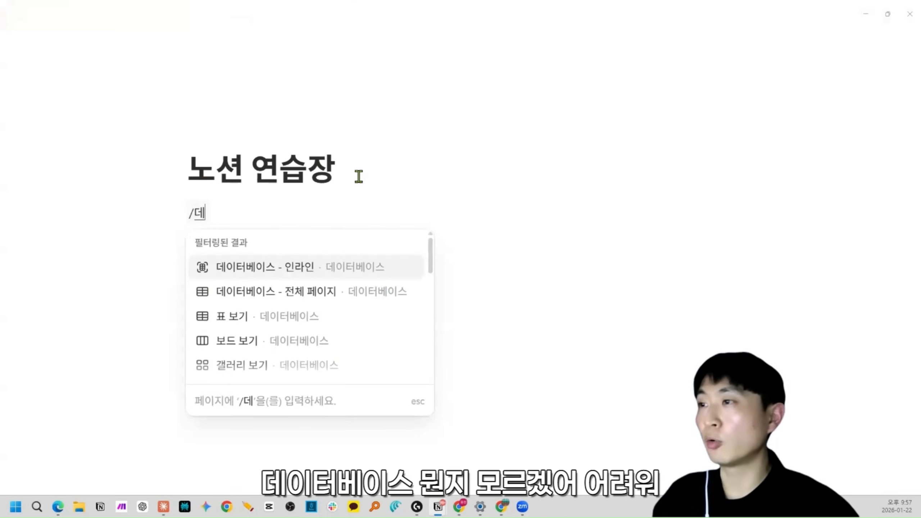
pyautogui.press('Return')
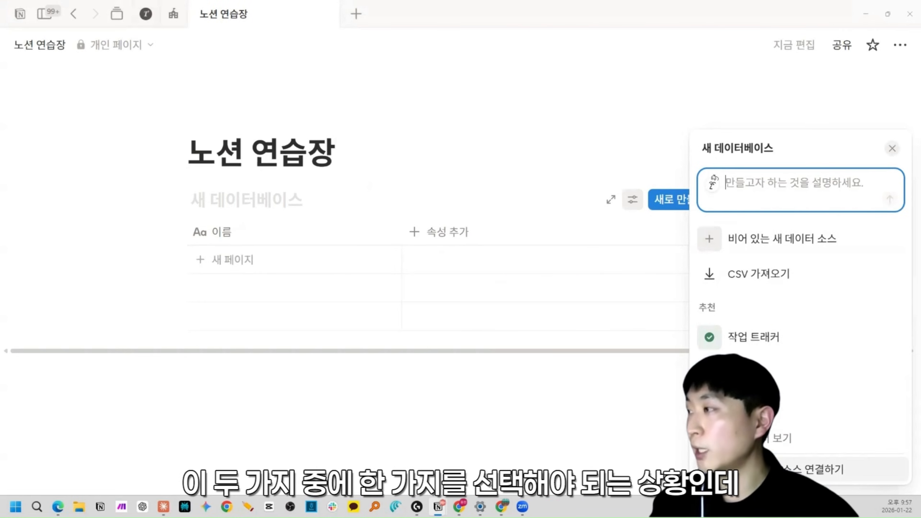
pyautogui.click(761, 249)
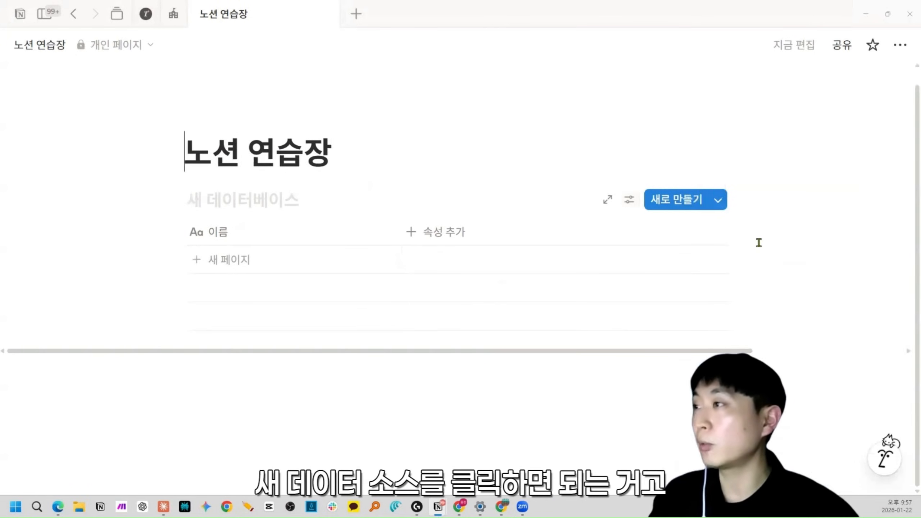
# Step: Title the new inline database '누가기록'
pyautogui.click(243, 200)
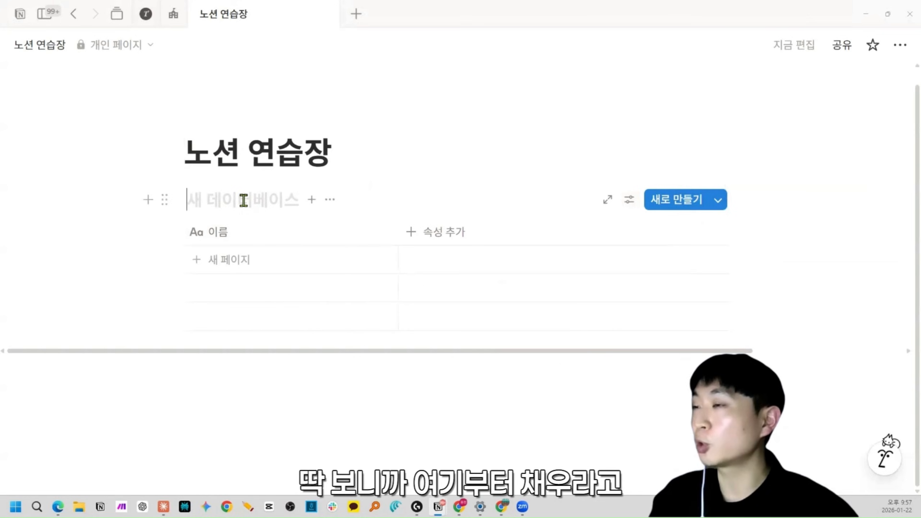
pyautogui.click(339, 162)
pyautogui.click(271, 199)
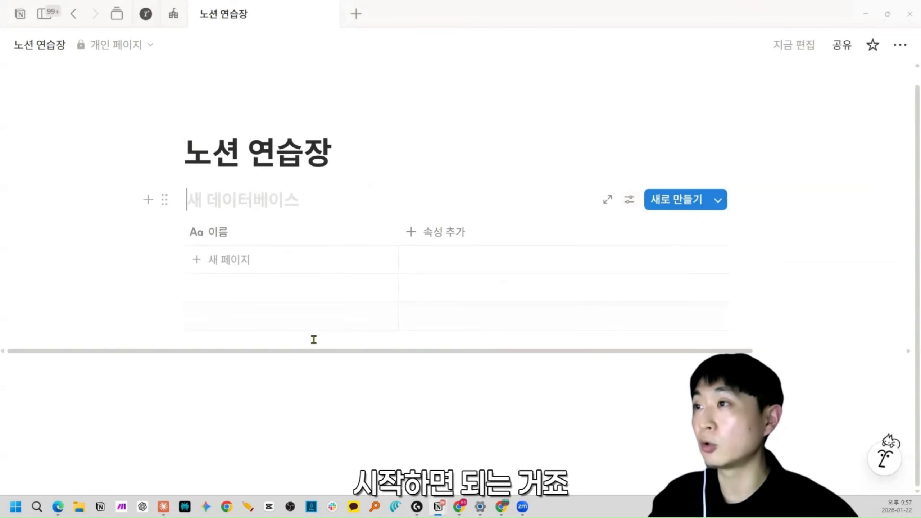
pyautogui.write('누가기록')
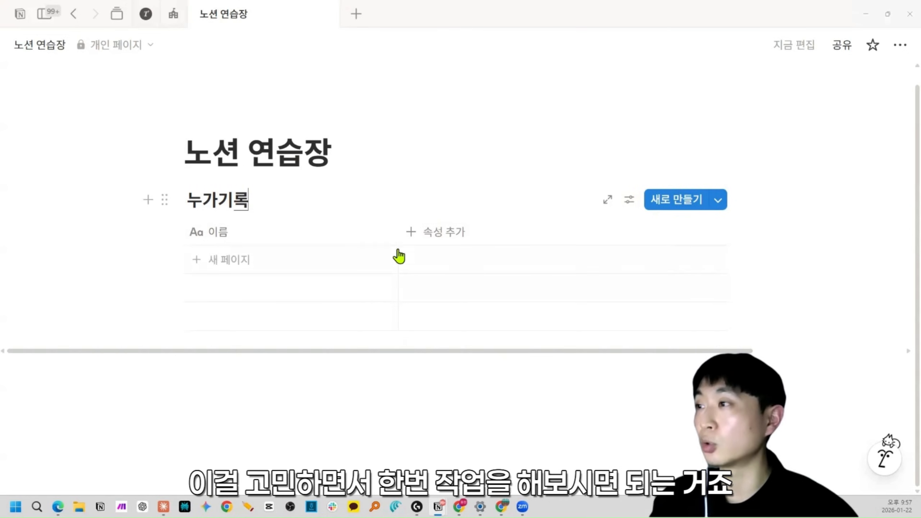
# Step: Narrow the '이름' column of '누가기록' and add a row named '카리나'
pyautogui.moveTo(397, 235); pyautogui.dragTo(300, 250)
pyautogui.click(221, 259)
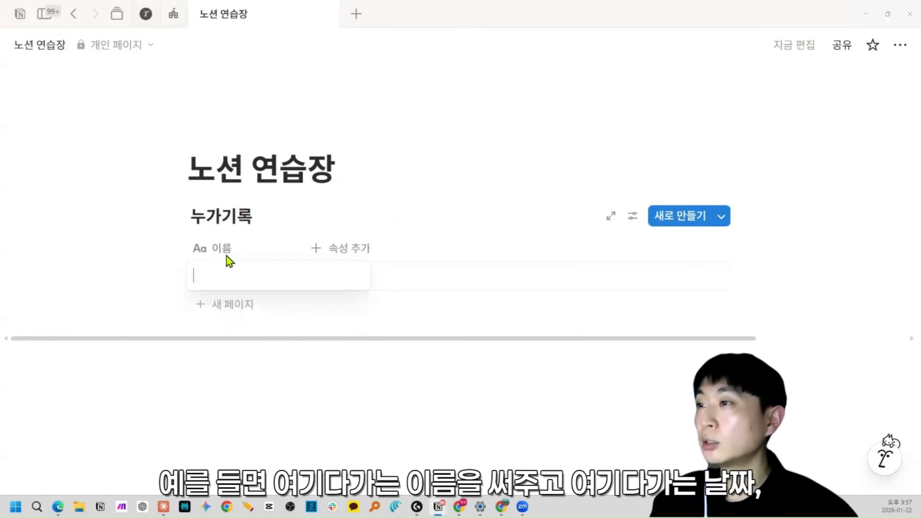
pyautogui.write('카린ㅏ')
pyautogui.press('Return')
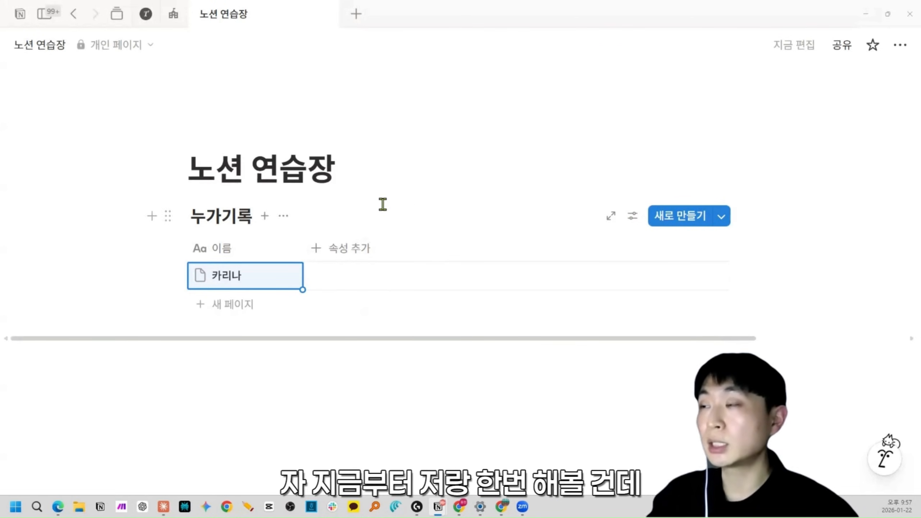
# Step: Insert another inline database directly under the page title, above '누가기록', and title it '누가 기록'
pyautogui.click(341, 172)
pyautogui.press('Return')
pyautogui.write('/데')
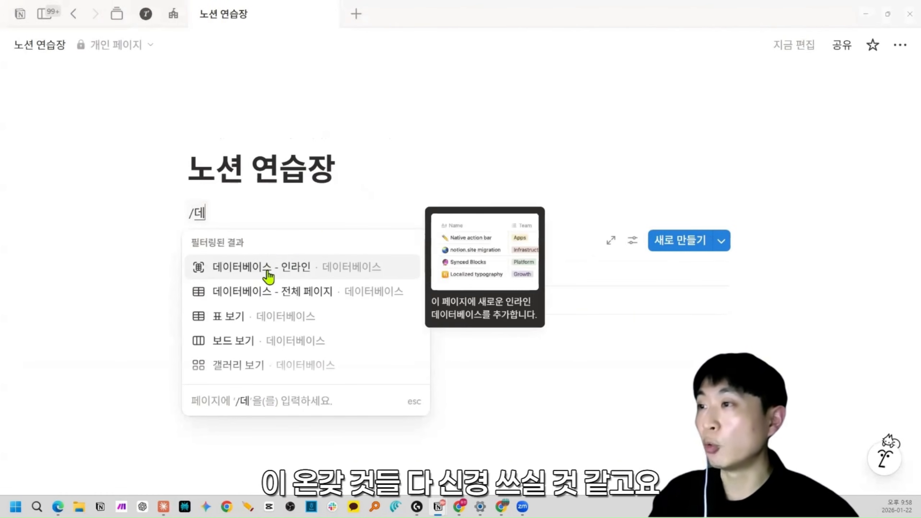
pyautogui.scroll(-5, 294, 267)
pyautogui.scroll(-3, 270, 321)
pyautogui.scroll(8, 273, 323)
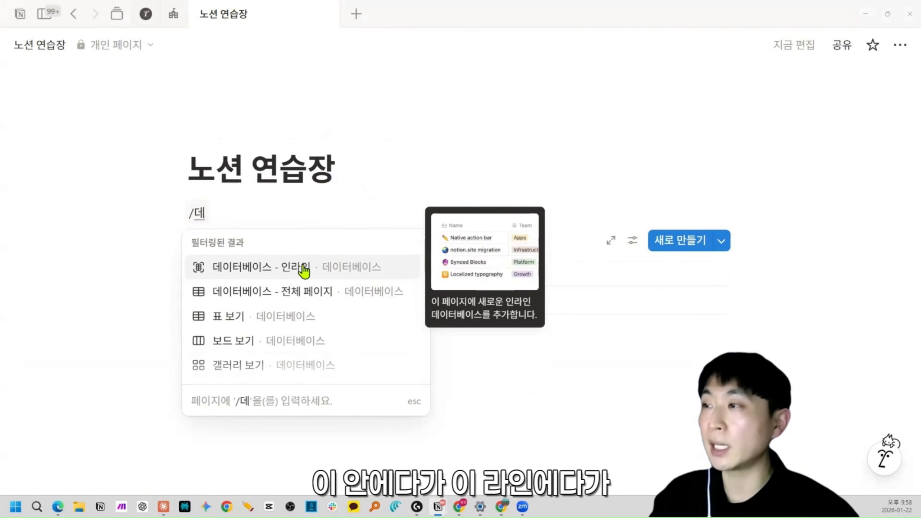
pyautogui.click(253, 272)
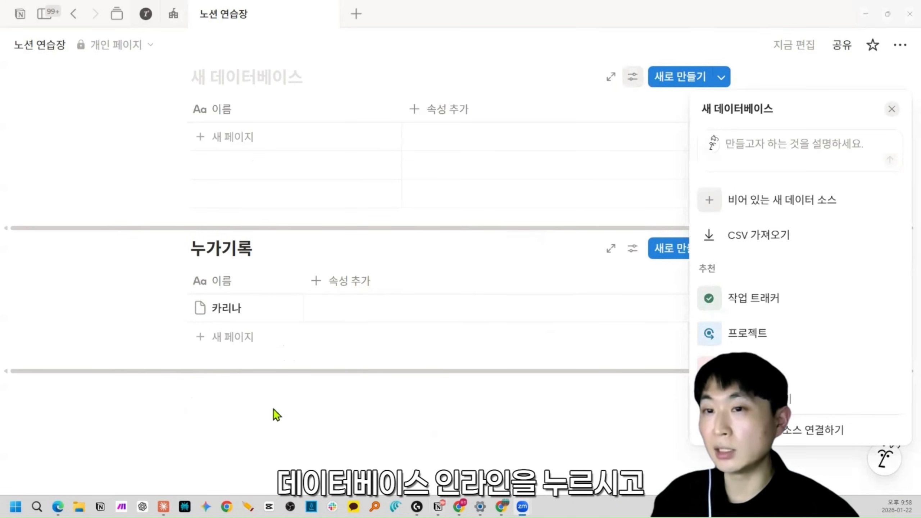
pyautogui.click(302, 412)
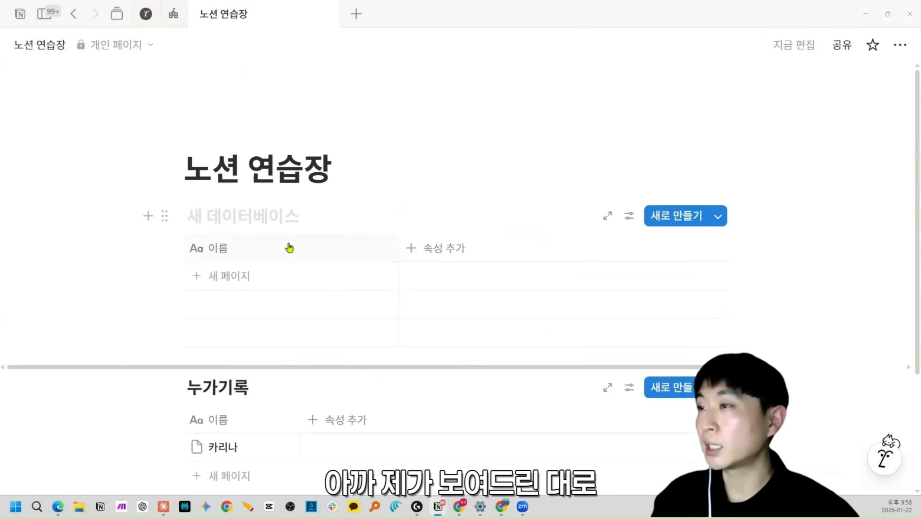
pyautogui.click(261, 216)
pyautogui.write('누가 기록')
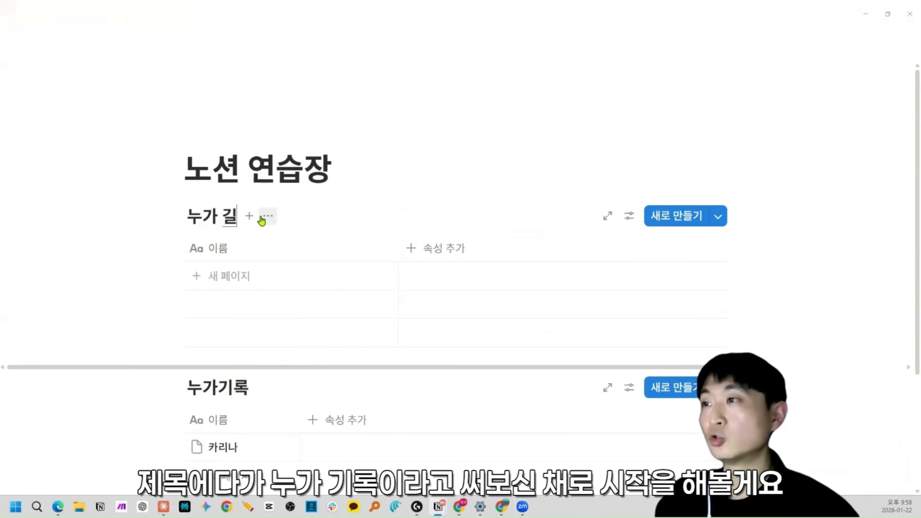
# Step: Delete the older '누가기록' database that contains the '카리나' row
pyautogui.click(165, 387)
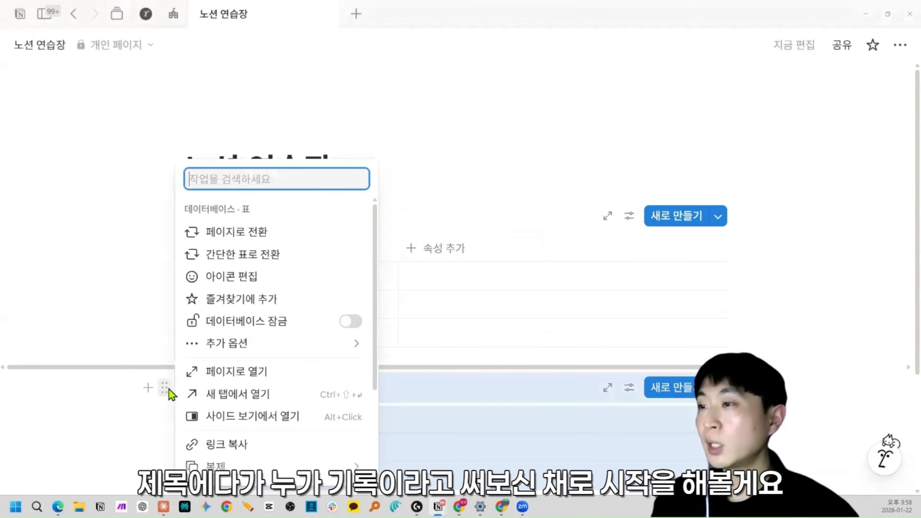
pyautogui.moveTo(241, 466)
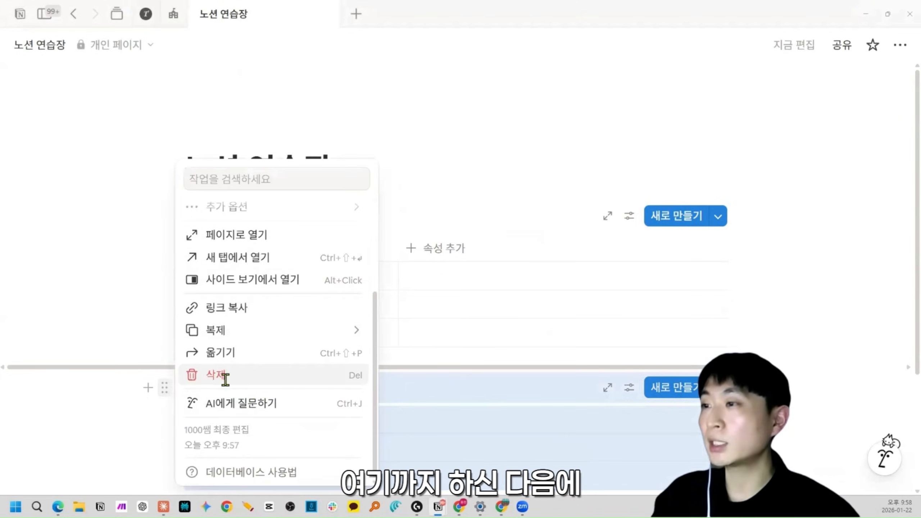
pyautogui.click(247, 374)
pyautogui.click(397, 278)
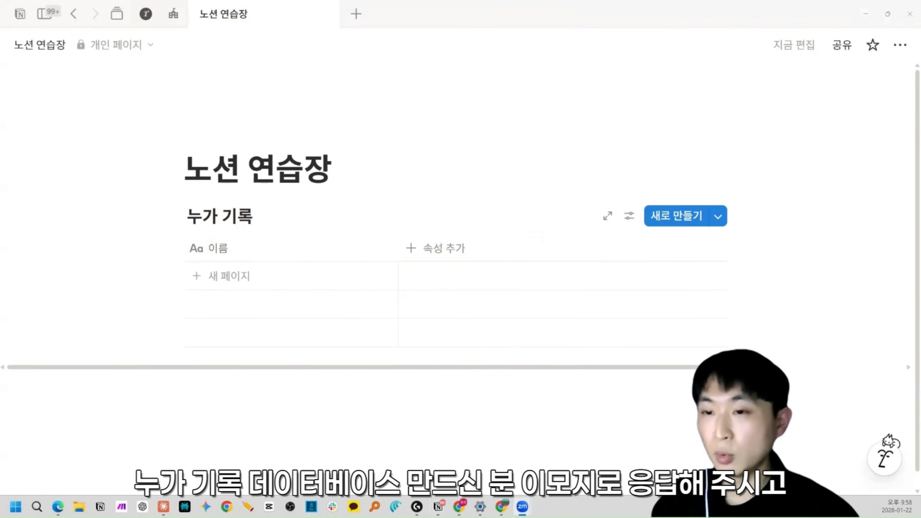
# Step: Insert an extra inline database with an empty data source between the page title and '누가 기록'
pyautogui.click(348, 175)
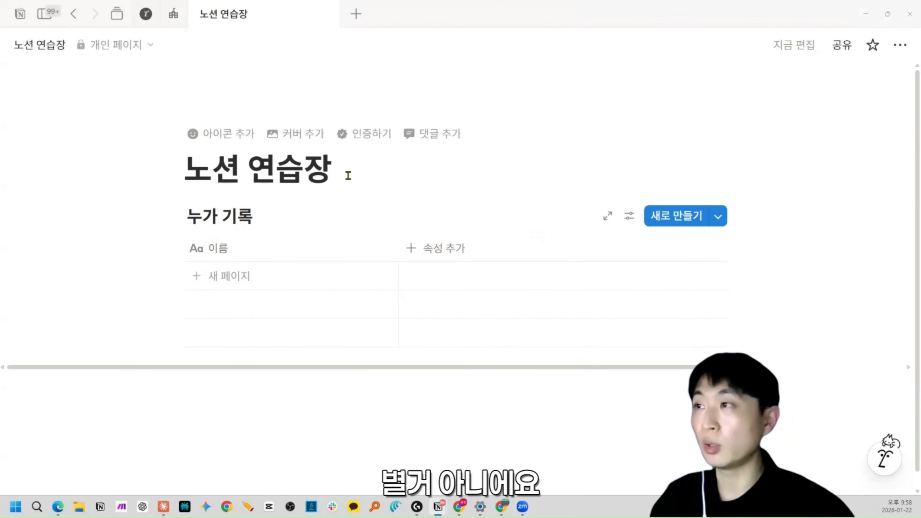
pyautogui.press('Return')
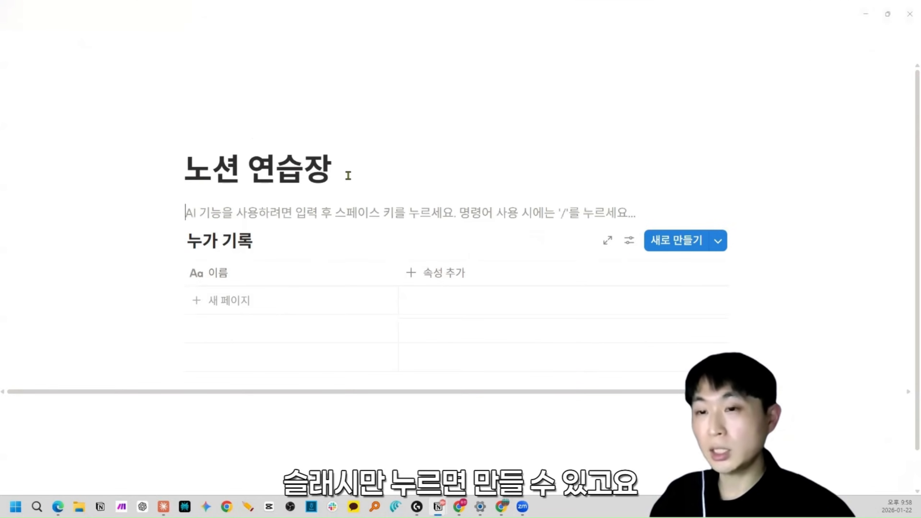
pyautogui.write('/')
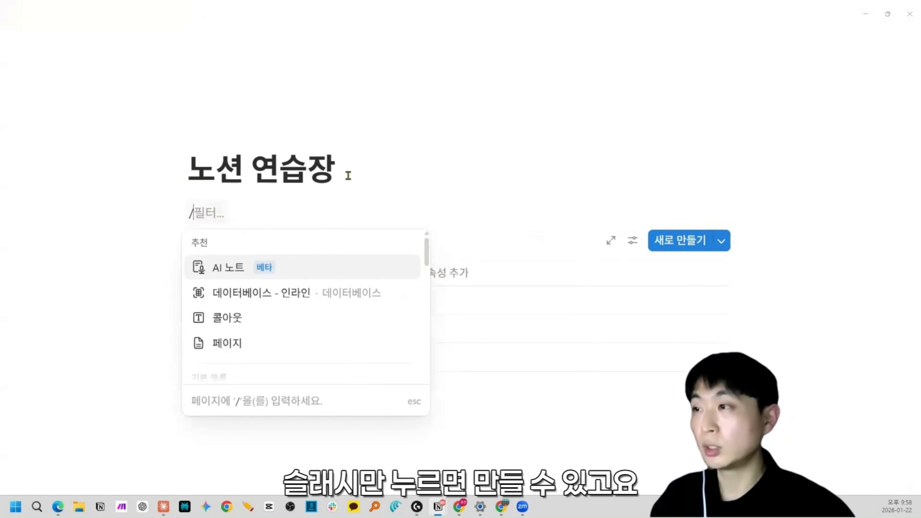
pyautogui.write('ㄷ')
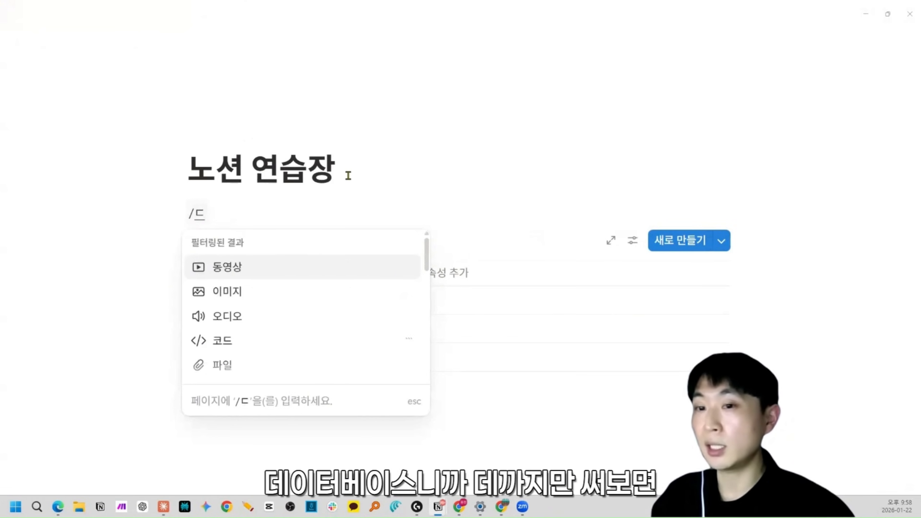
pyautogui.write('ㅔ')
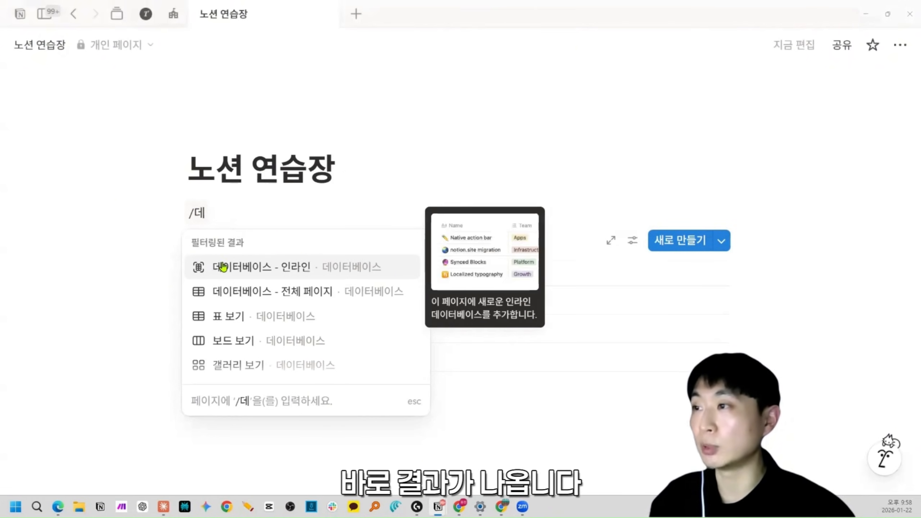
pyautogui.click(280, 268)
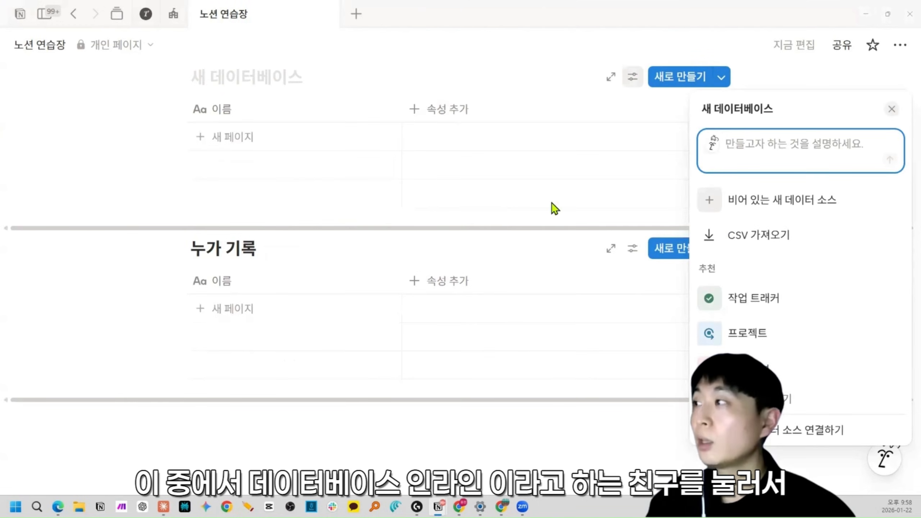
pyautogui.click(803, 205)
pyautogui.scroll(2, 469, 249)
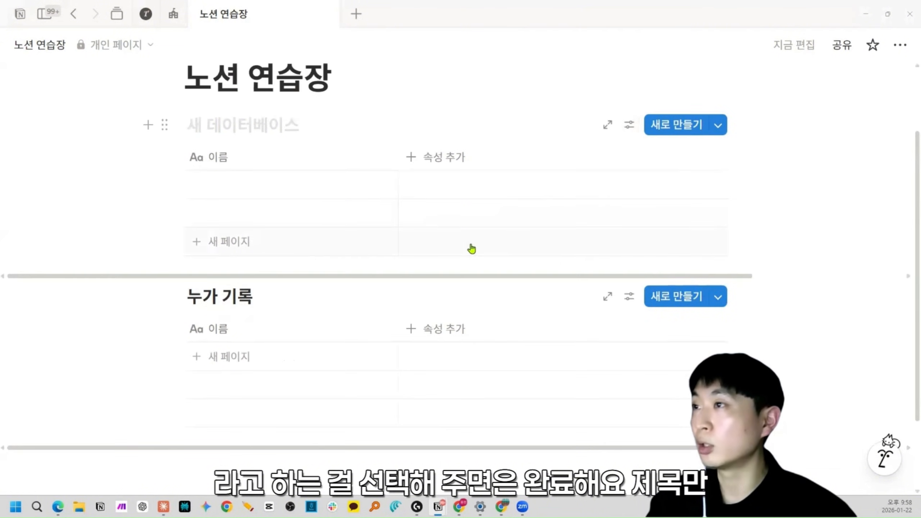
# Step: Title the extra database '누가 기록' as a demonstration and delete it from the page
pyautogui.click(262, 133)
pyautogui.write('누가 기록')
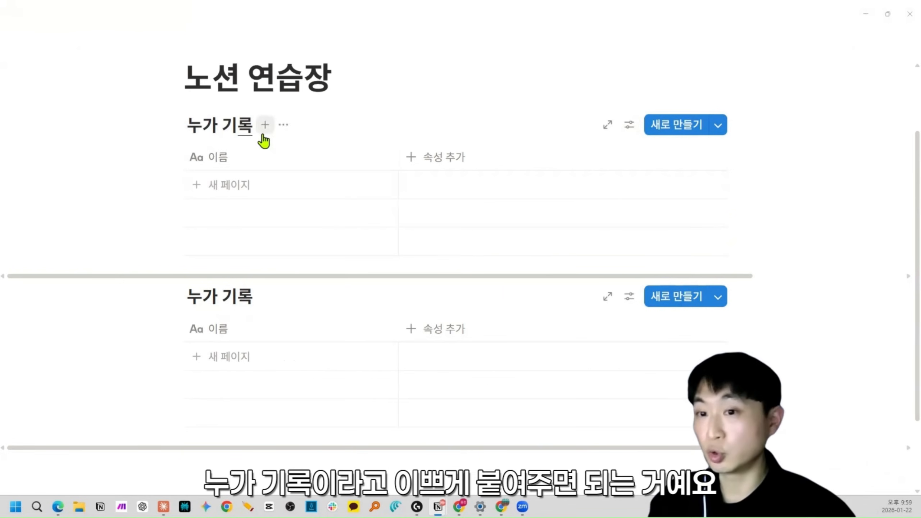
pyautogui.click(166, 125)
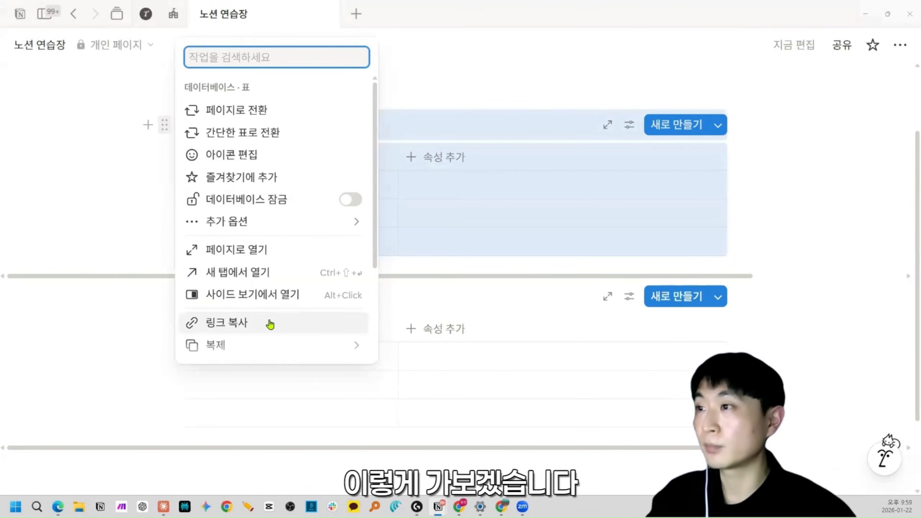
pyautogui.scroll(-2, 270, 324)
pyautogui.click(250, 304)
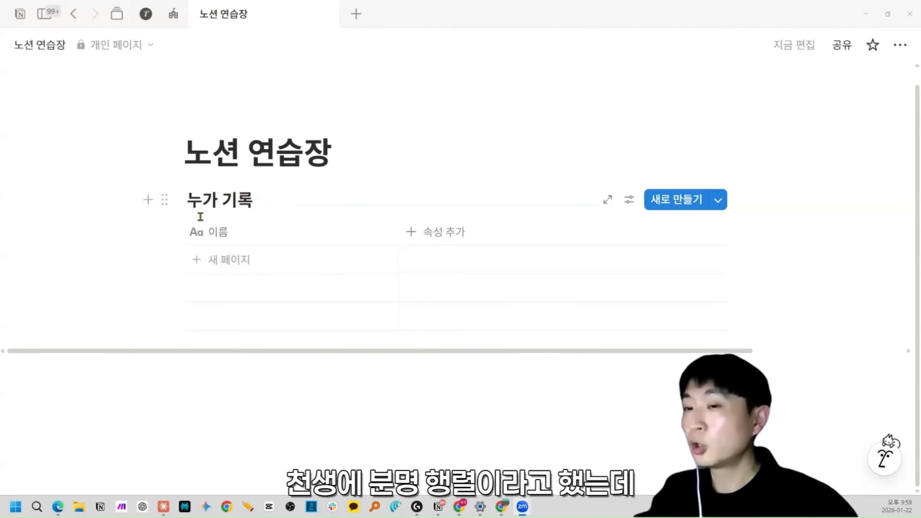
# Step: Add three blank rows to the '누가 기록' database
pyautogui.click(199, 259)
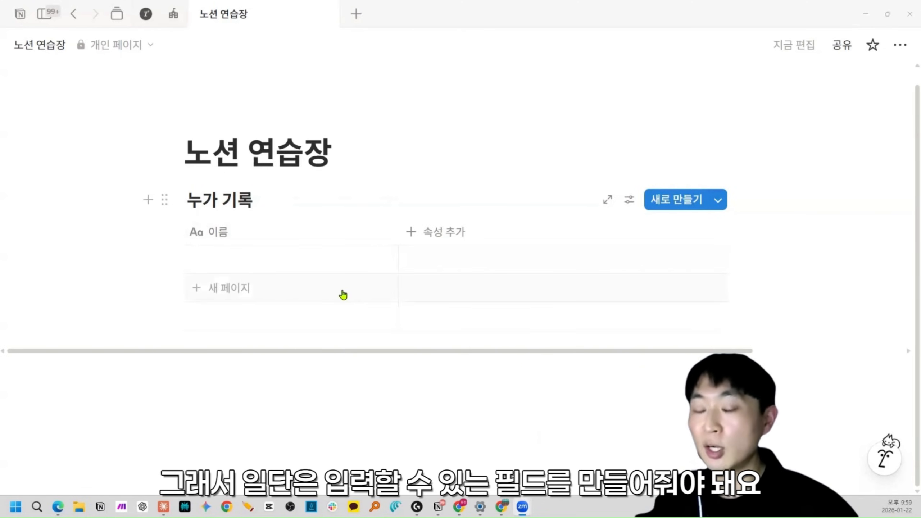
pyautogui.hotkey('ctrl', 'z')
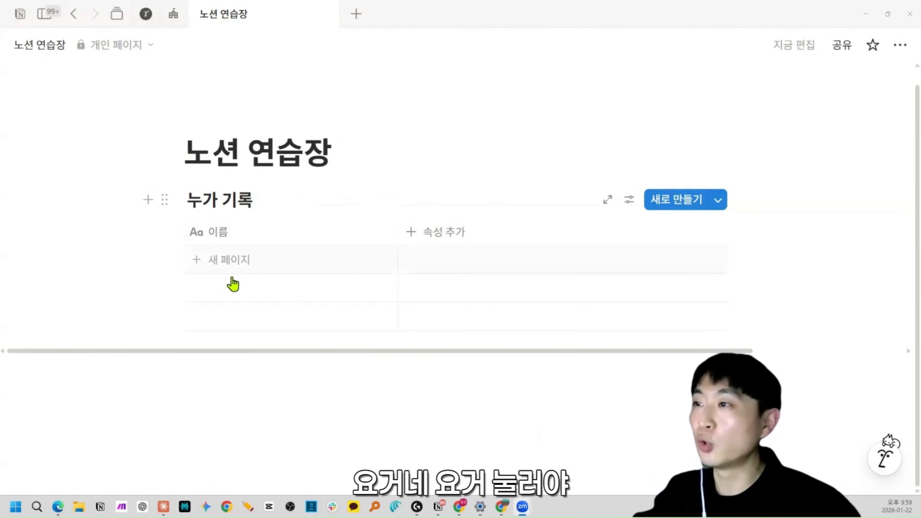
pyautogui.click(236, 259)
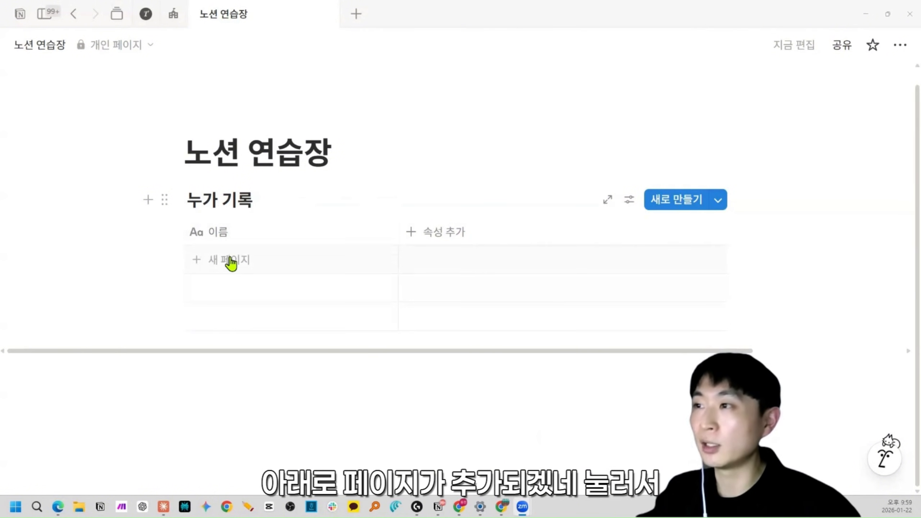
pyautogui.click(230, 261)
pyautogui.click(222, 312)
pyautogui.click(228, 333)
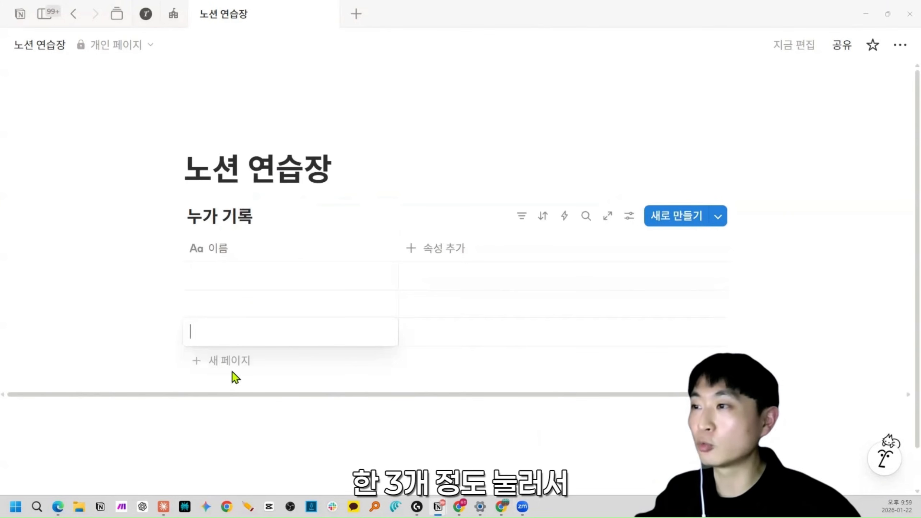
pyautogui.press('Escape')
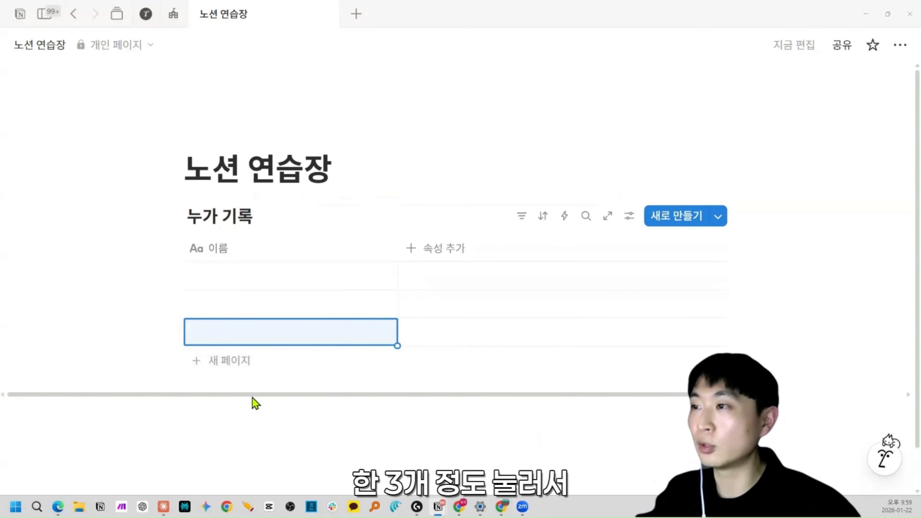
# Step: Name the three rows '카리나', '윈터' and '닝닝' and narrow the '이름' column to fit them
pyautogui.click(218, 279)
pyautogui.write('카리나')
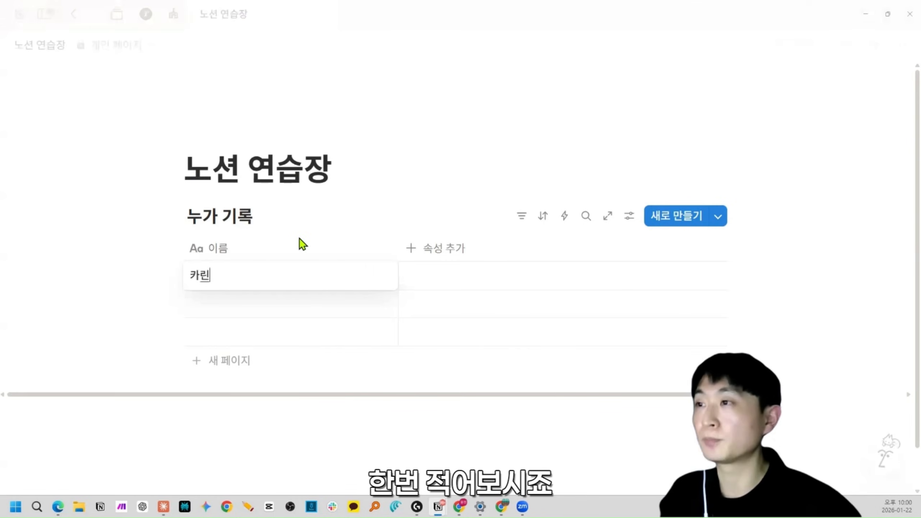
pyautogui.press('Return')
pyautogui.write('윈터')
pyautogui.press('Return')
pyautogui.write('닝닝')
pyautogui.press('Return')
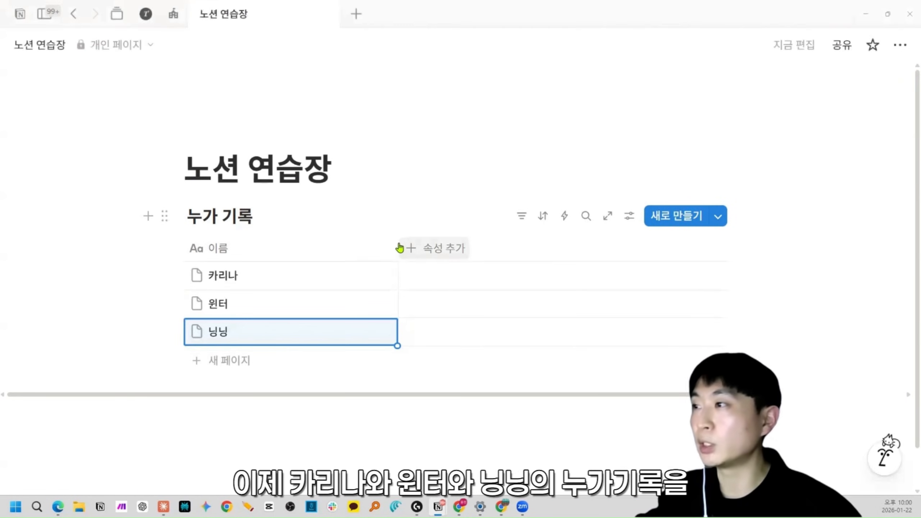
pyautogui.moveTo(397, 243); pyautogui.dragTo(265, 263)
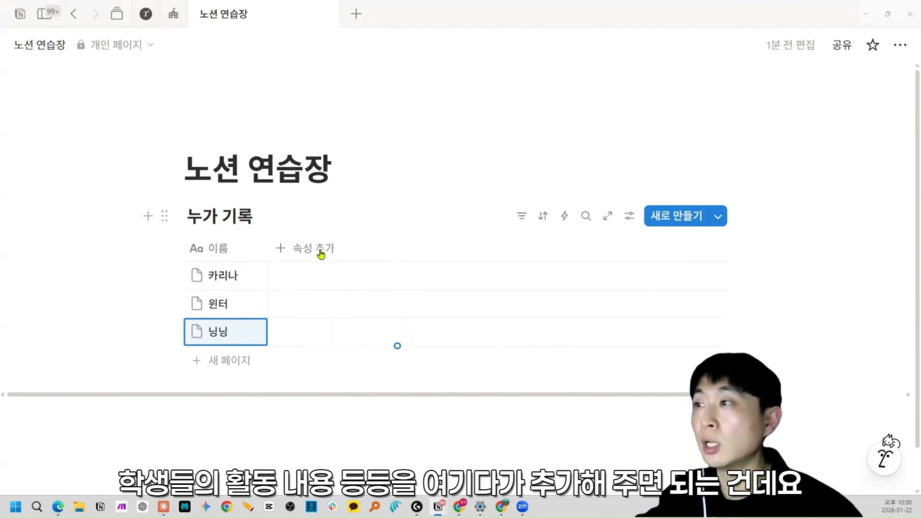
# Step: Add a text property named '관찰일자' to the '누가 기록' database after browsing the available property types
pyautogui.click(307, 429)
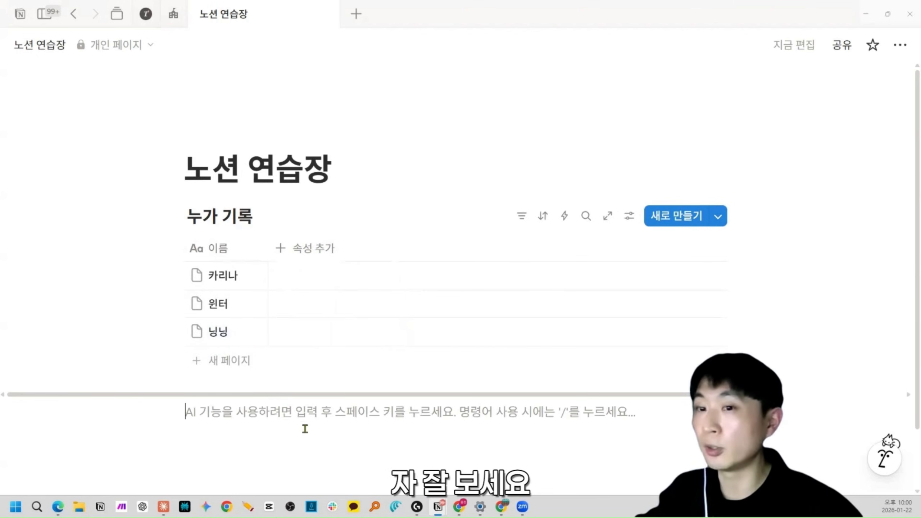
pyautogui.click(305, 249)
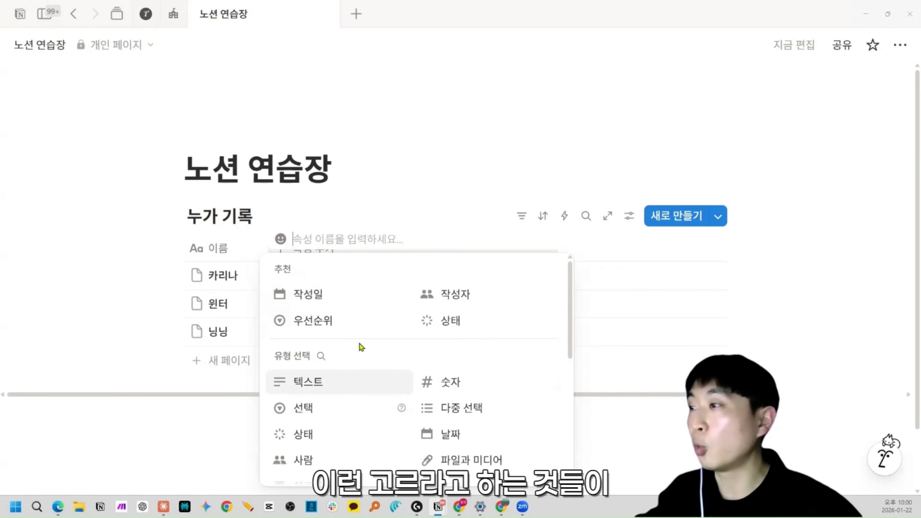
pyautogui.scroll(-3, 399, 399)
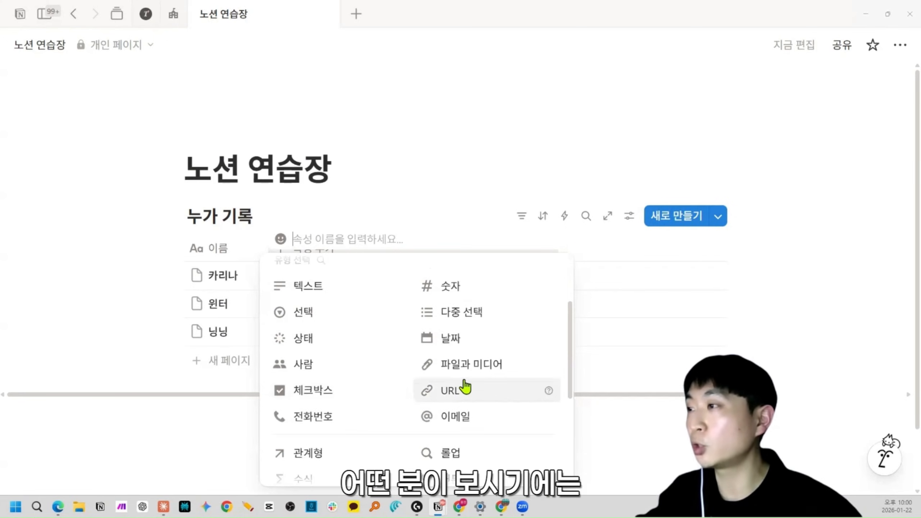
pyautogui.scroll(2, 461, 385)
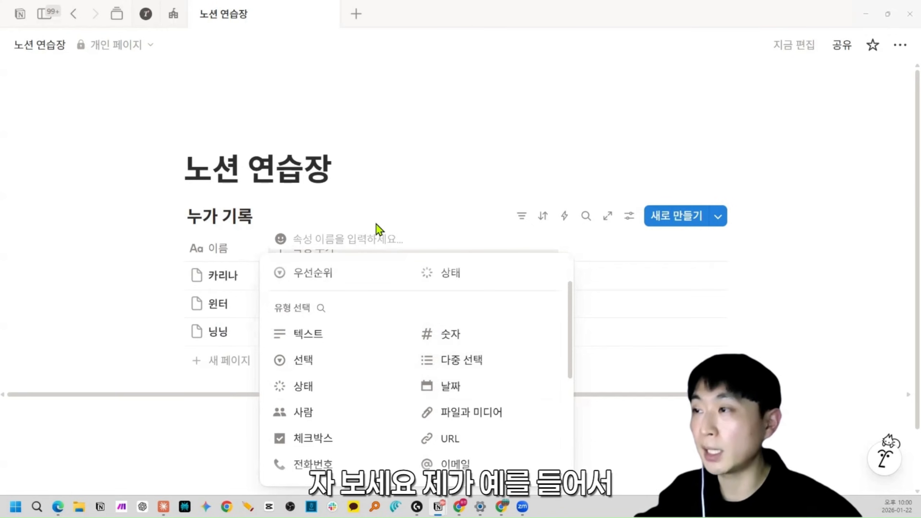
pyautogui.click(342, 230)
pyautogui.click(284, 250)
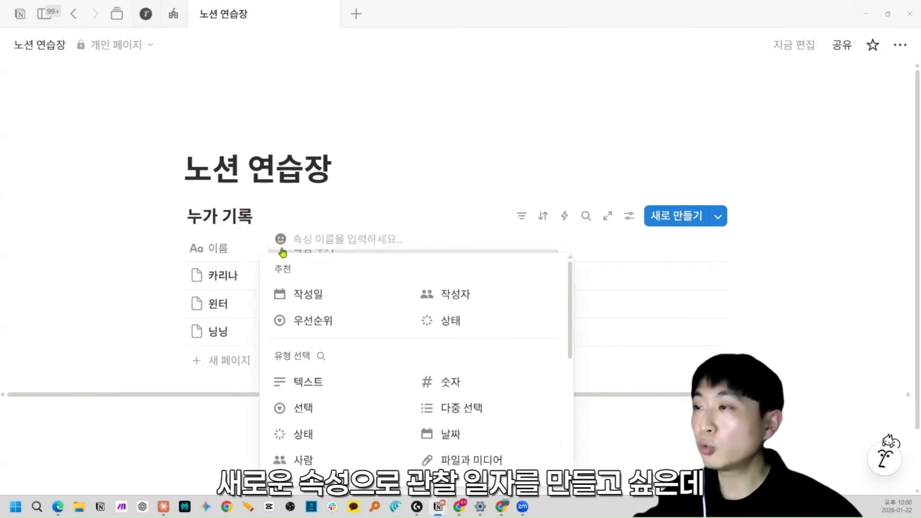
pyautogui.write('관찰일재')
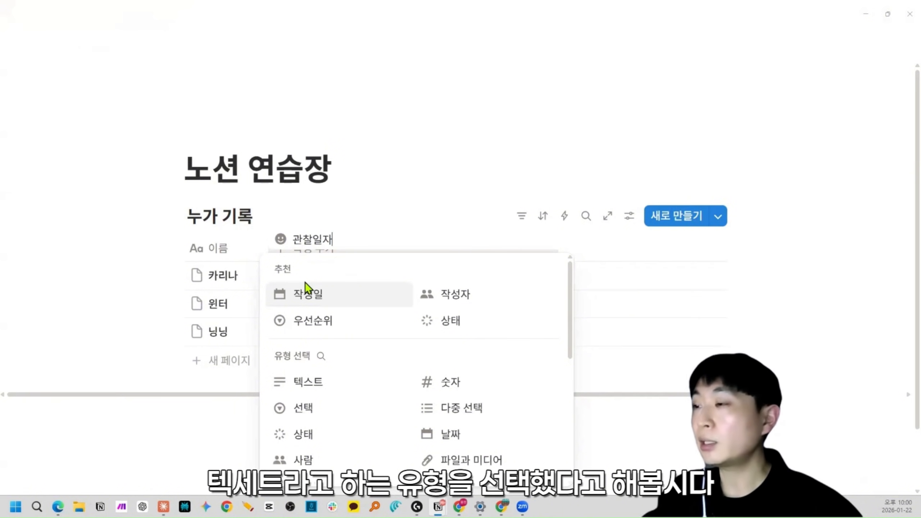
pyautogui.click(306, 383)
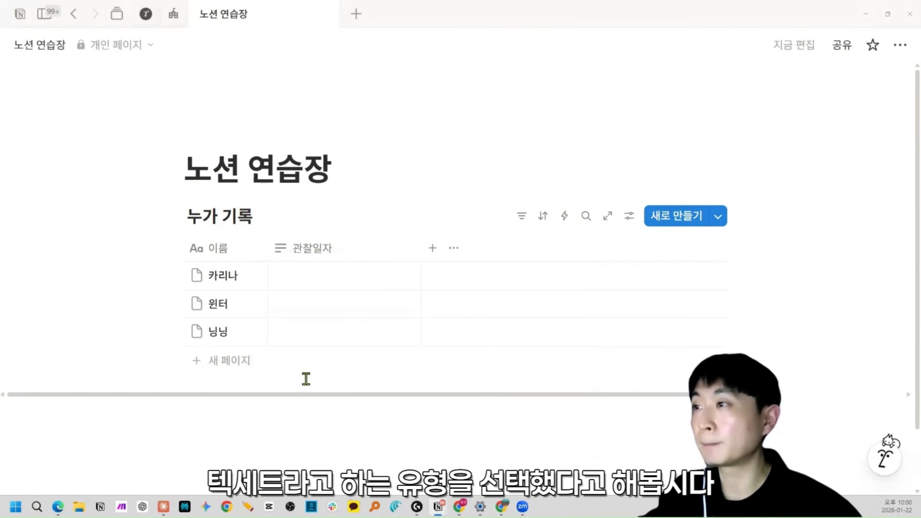
# Step: Fill the '관찰일자' text cells with '2026년 1월 22일' for 카리나, '26년 2월 24일' for 윈터 and '260301' for 닝닝
pyautogui.click(332, 283)
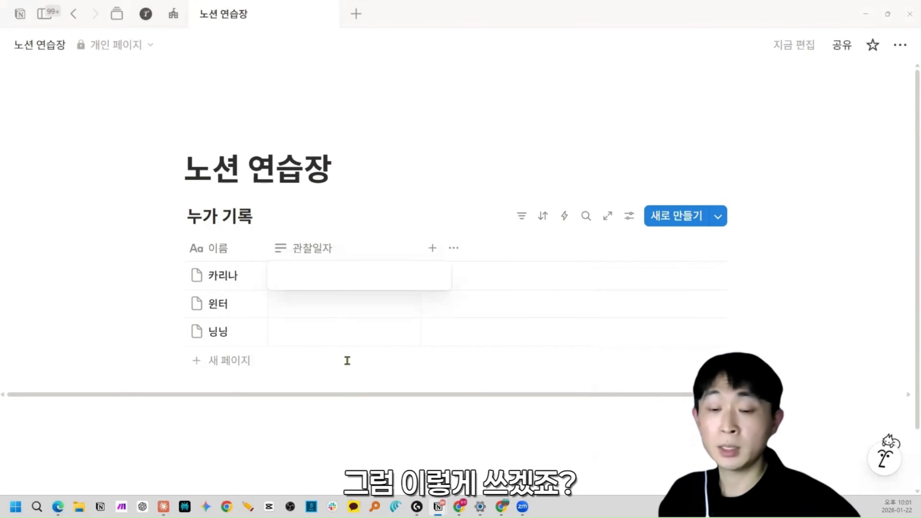
pyautogui.write('2026년 1월 22일')
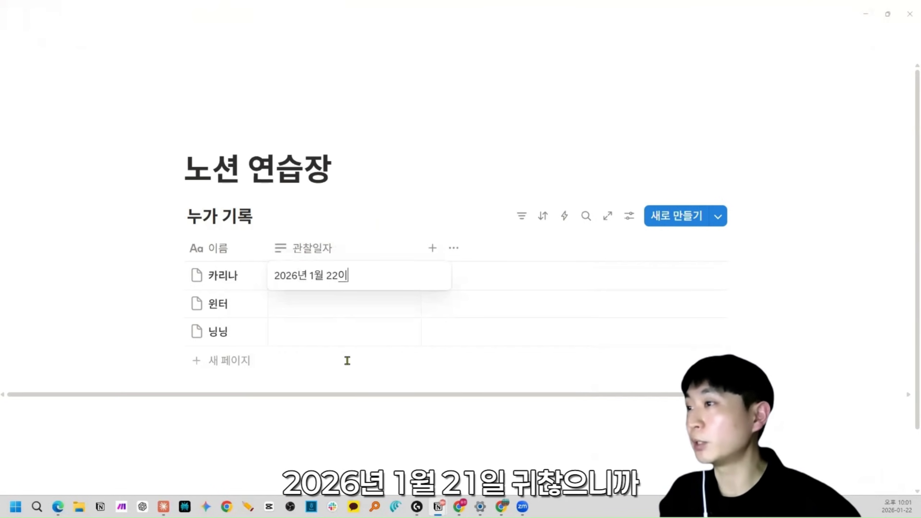
pyautogui.press('Return')
pyautogui.write('26녀')
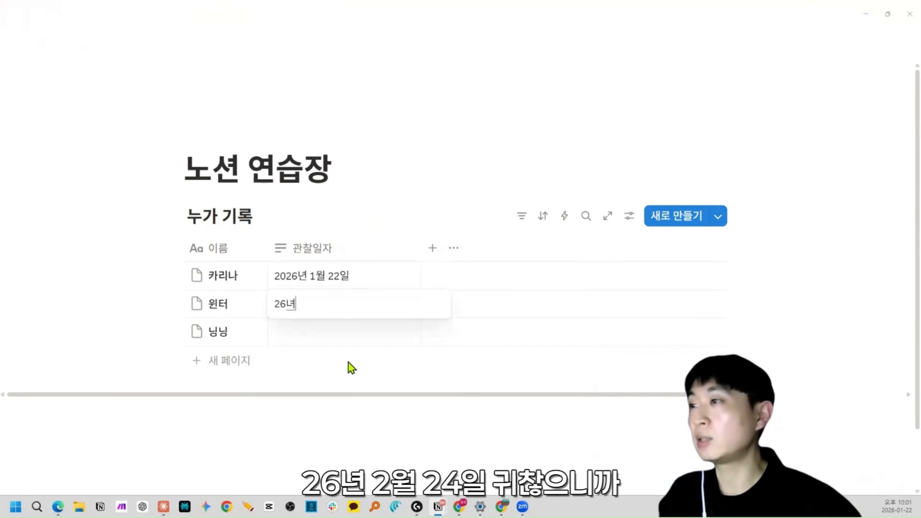
pyautogui.press('Return')
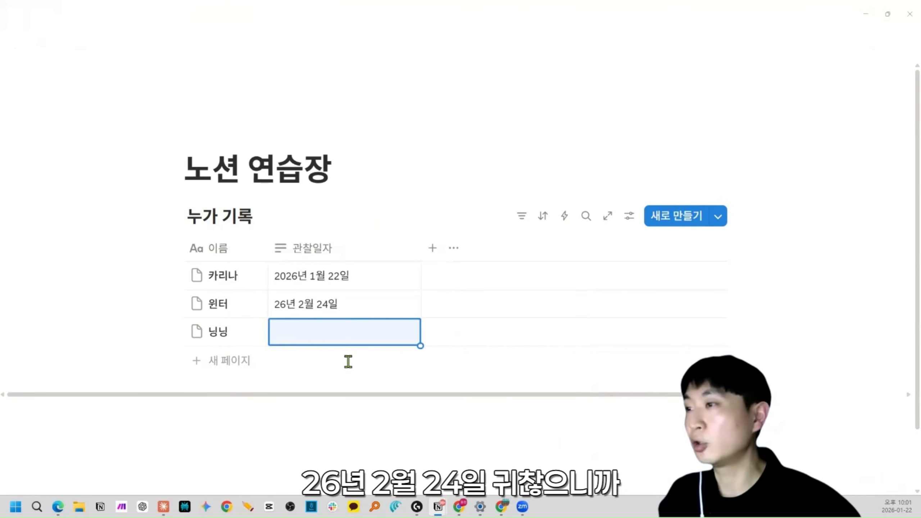
pyautogui.write('260301')
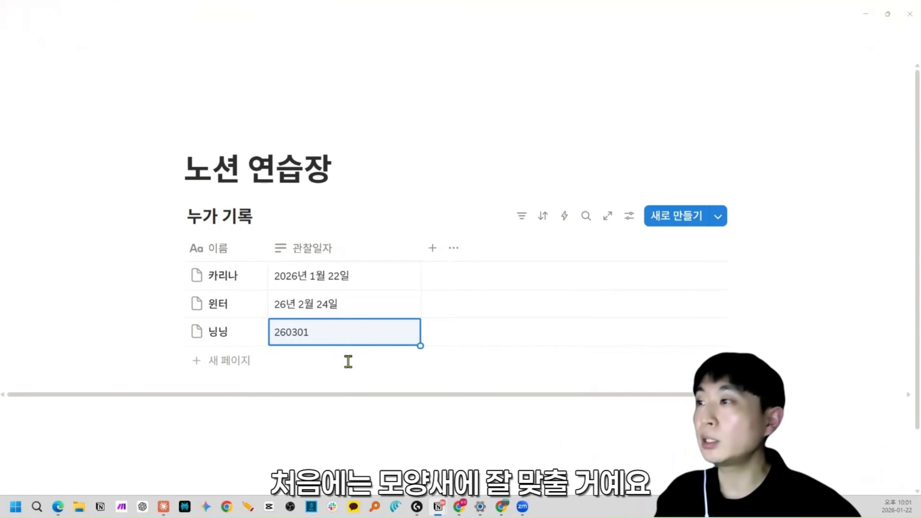
pyautogui.click(352, 288)
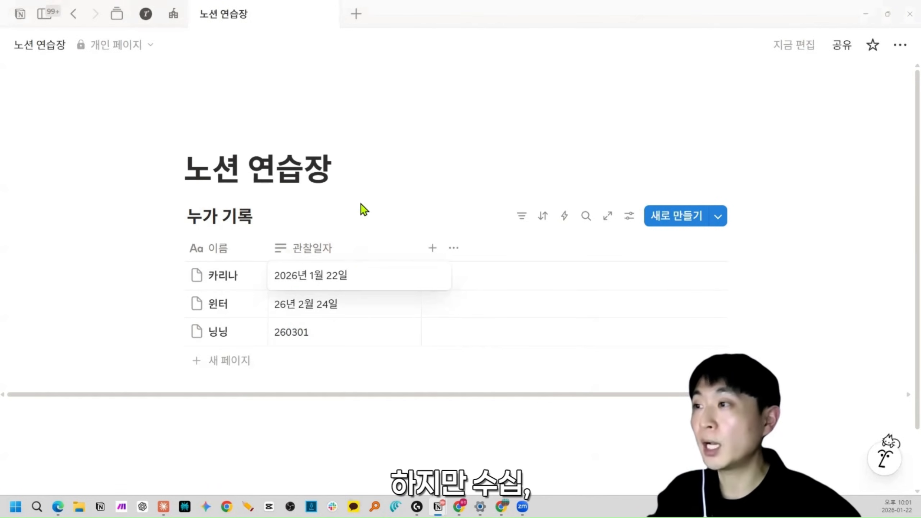
pyautogui.press('Escape')
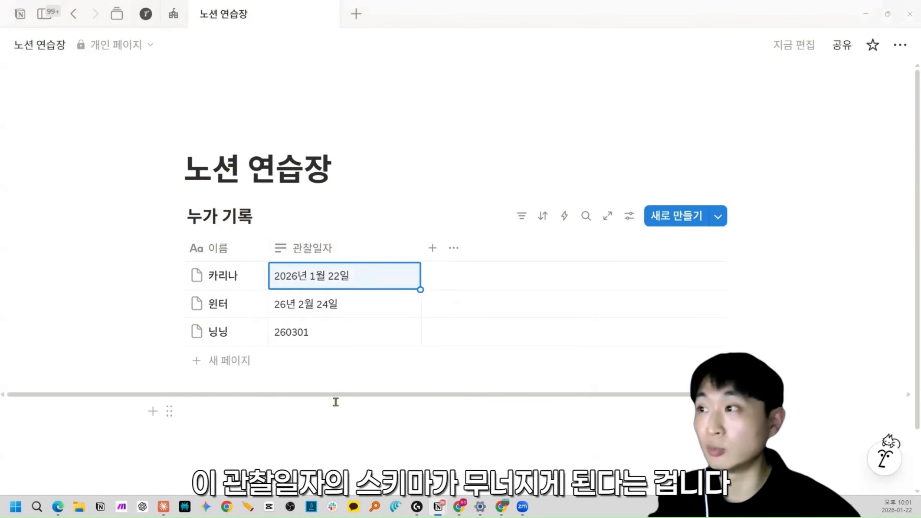
# Step: Add a date-type property named '관찰일자2' after the '관찰일자' column
pyautogui.click(431, 248)
pyautogui.write('관')
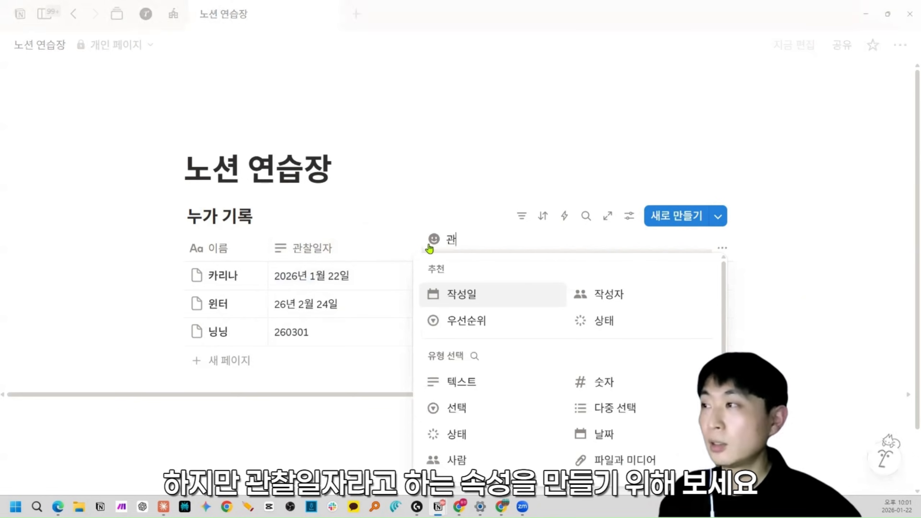
pyautogui.write('찰일자2')
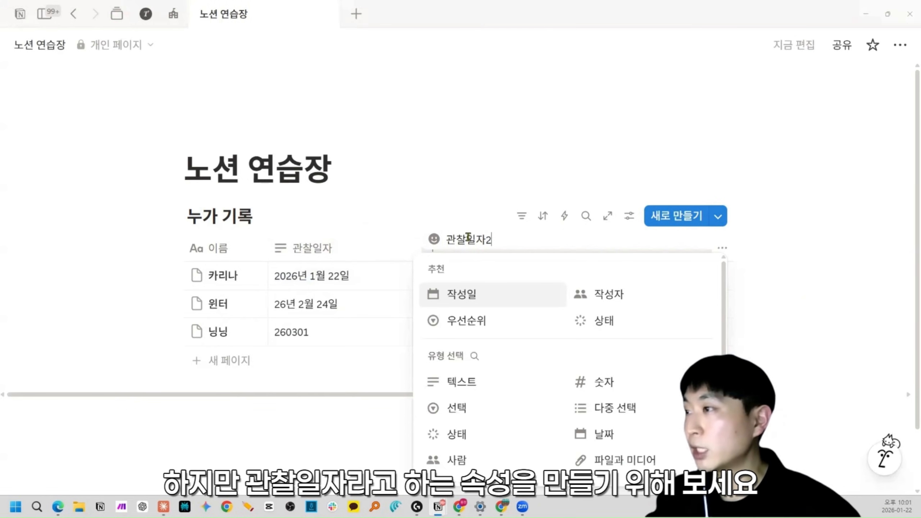
pyautogui.scroll(-2, 515, 348)
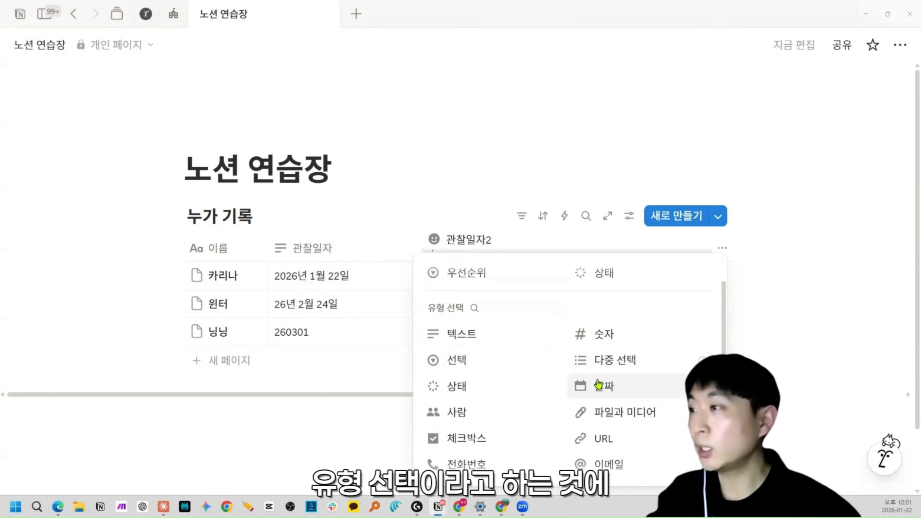
pyautogui.scroll(-1, 598, 385)
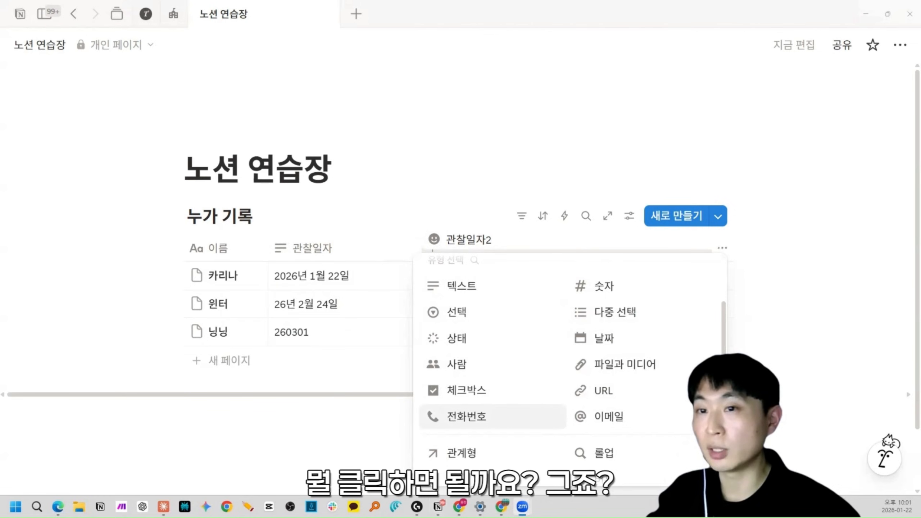
pyautogui.click(610, 341)
# Step: Set the '관찰일자2' dates to 2026년 1월 20일 for 카리나, 2026년 1월 29일 for 윈터 and 2026년 1월 31일 for 닝닝
pyautogui.click(471, 275)
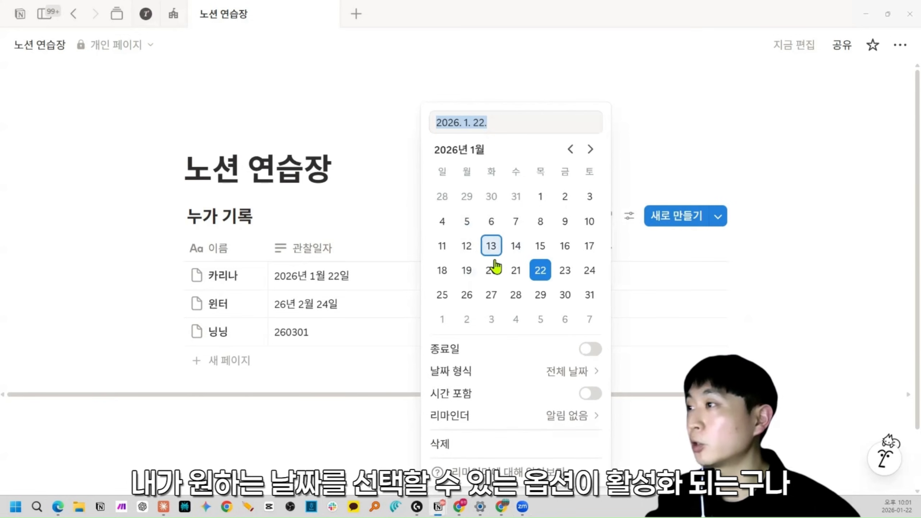
pyautogui.click(491, 270)
pyautogui.click(413, 239)
pyautogui.click(482, 304)
pyautogui.click(540, 295)
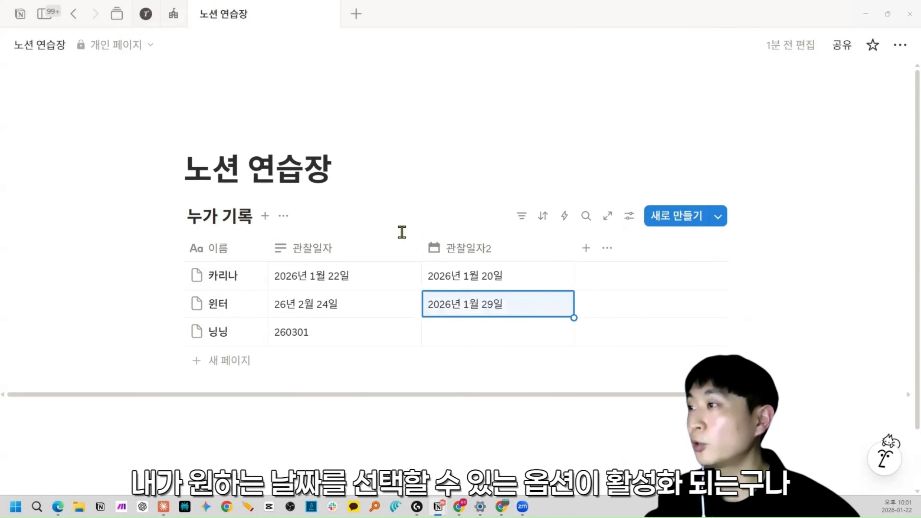
pyautogui.click(496, 332)
pyautogui.click(590, 295)
pyautogui.click(364, 220)
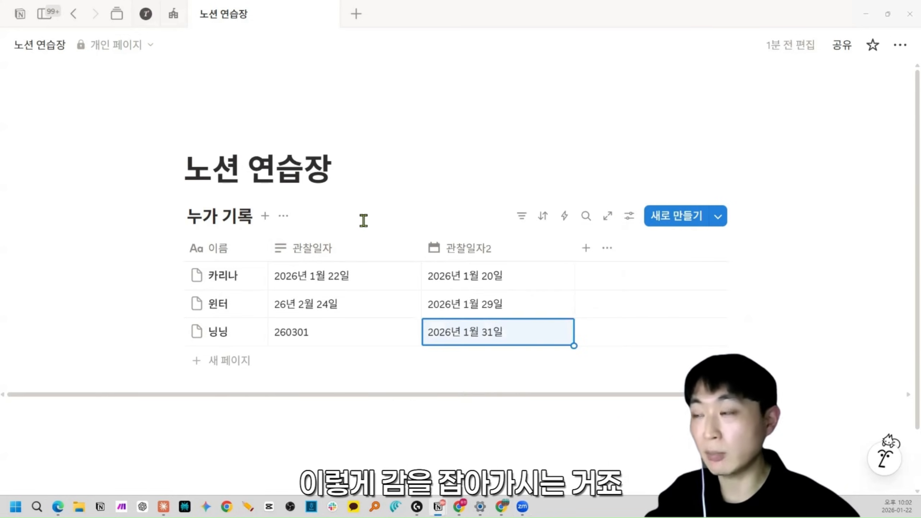
# Step: Delete the text property '관찰일자' from the '누가 기록' database
pyautogui.click(315, 251)
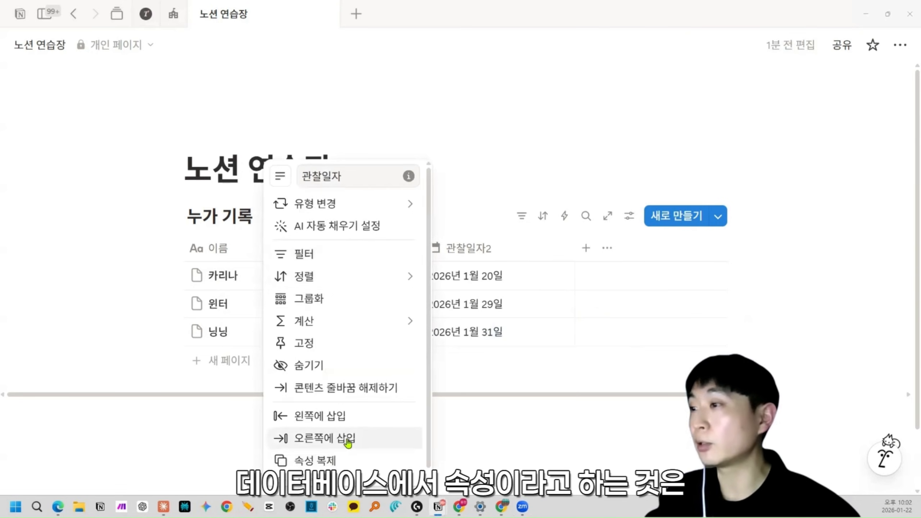
pyautogui.scroll(-1, 350, 438)
pyautogui.click(350, 468)
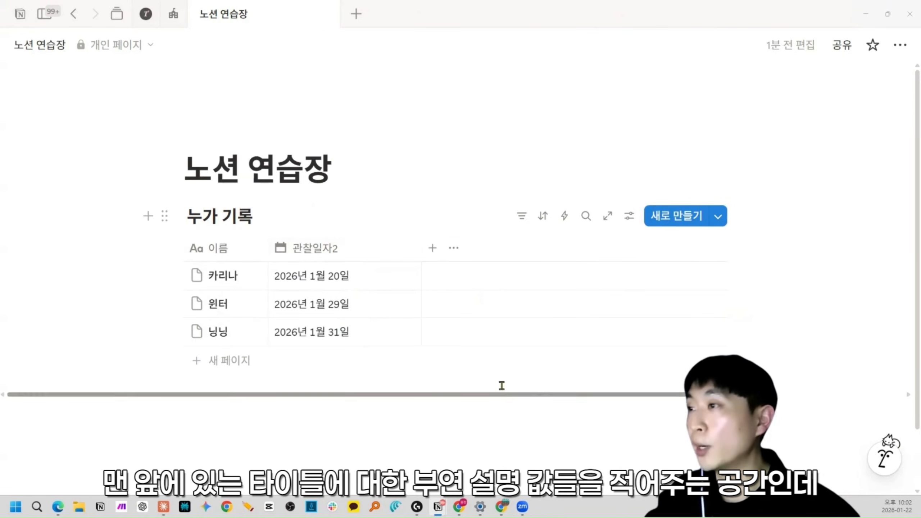
# Step: Examine the property types offered for a new '누가 기록' property and the block types offered on a new line below the page title
pyautogui.click(432, 250)
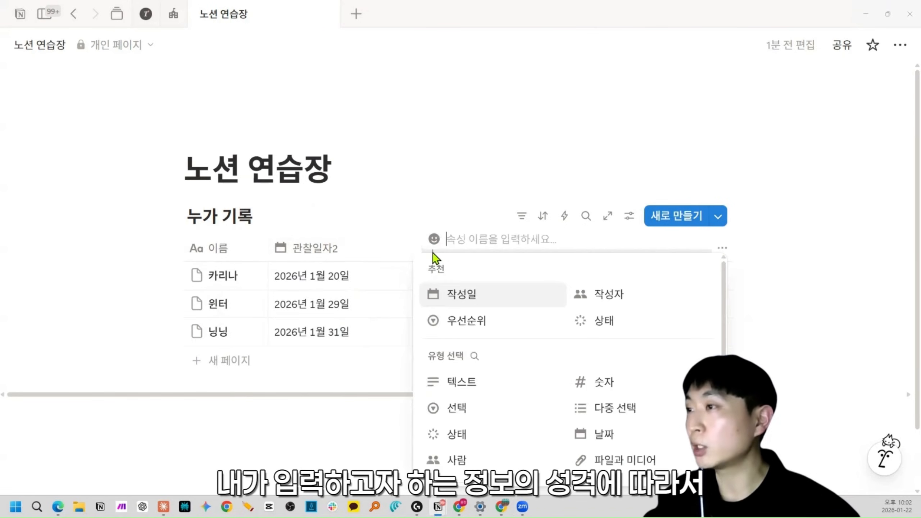
pyautogui.scroll(-1, 595, 394)
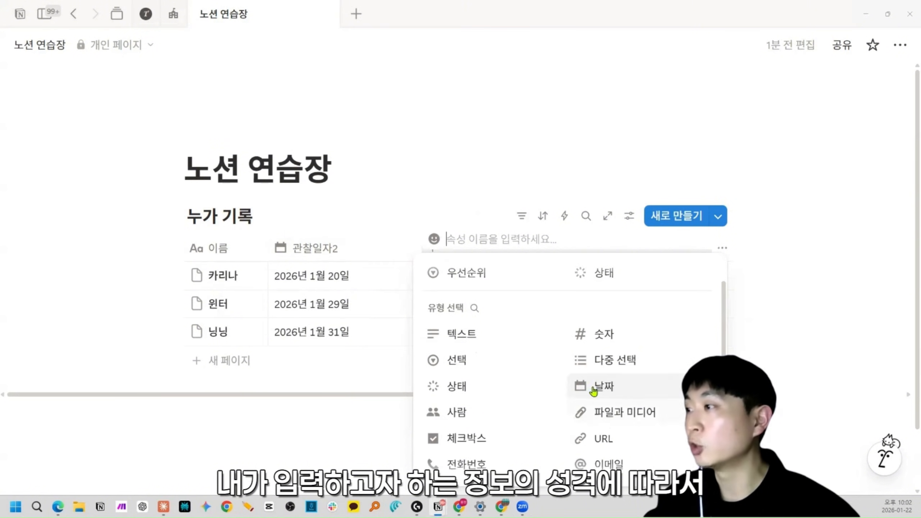
pyautogui.click(335, 424)
pyautogui.click(363, 179)
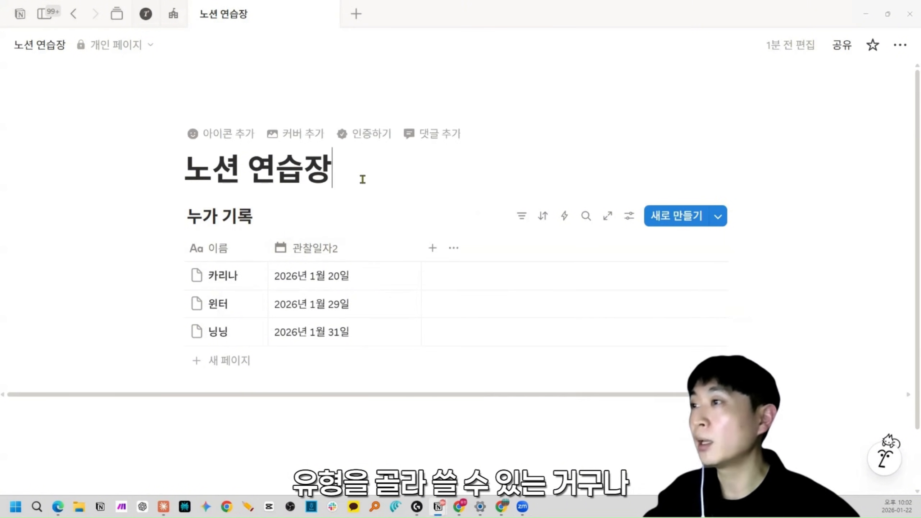
pyautogui.press('Return')
pyautogui.write('/')
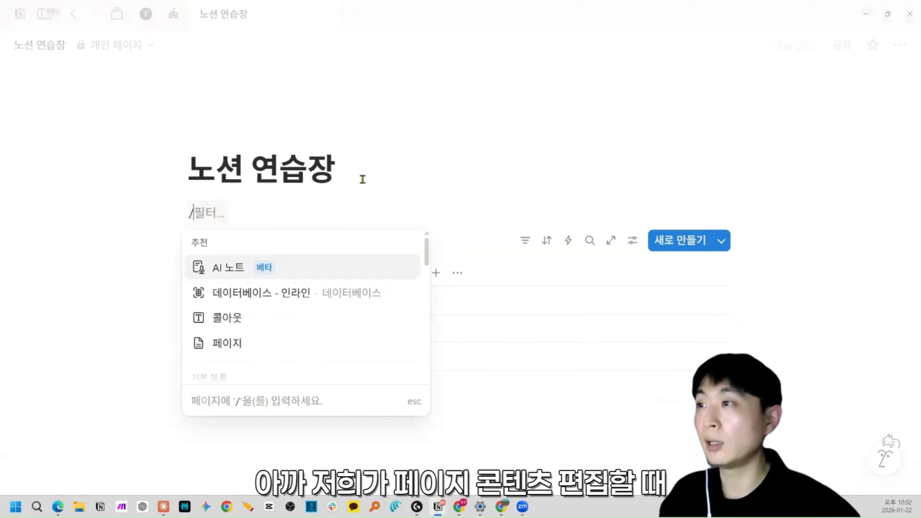
pyautogui.scroll(-5, 319, 273)
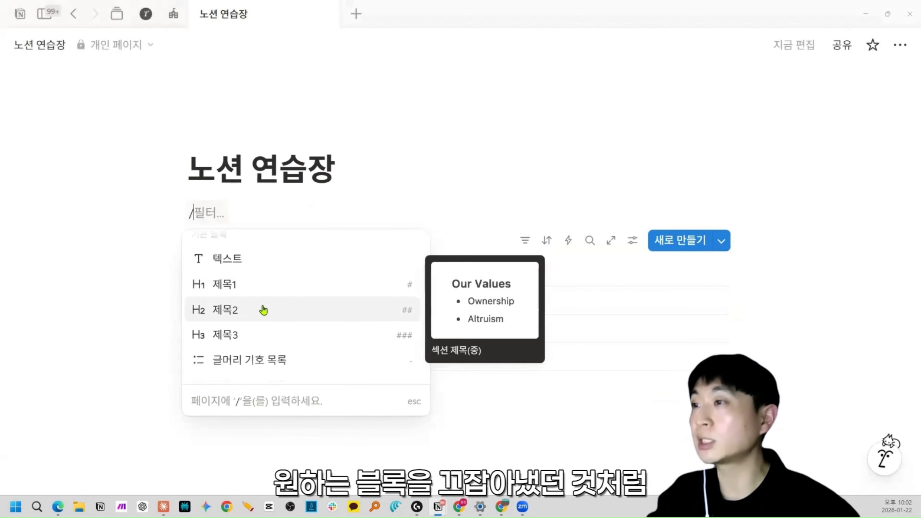
pyautogui.click(455, 135)
pyautogui.press('BackSpace')
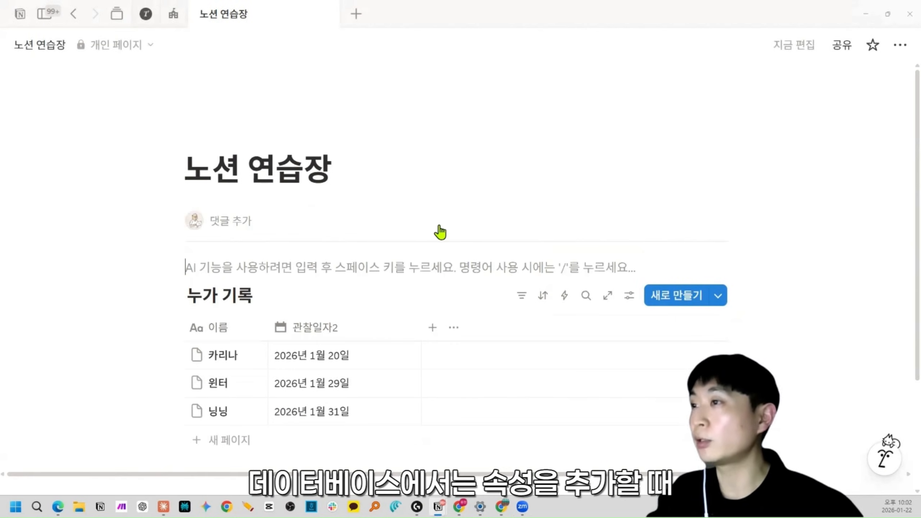
pyautogui.scroll(-1, 434, 284)
pyautogui.click(433, 279)
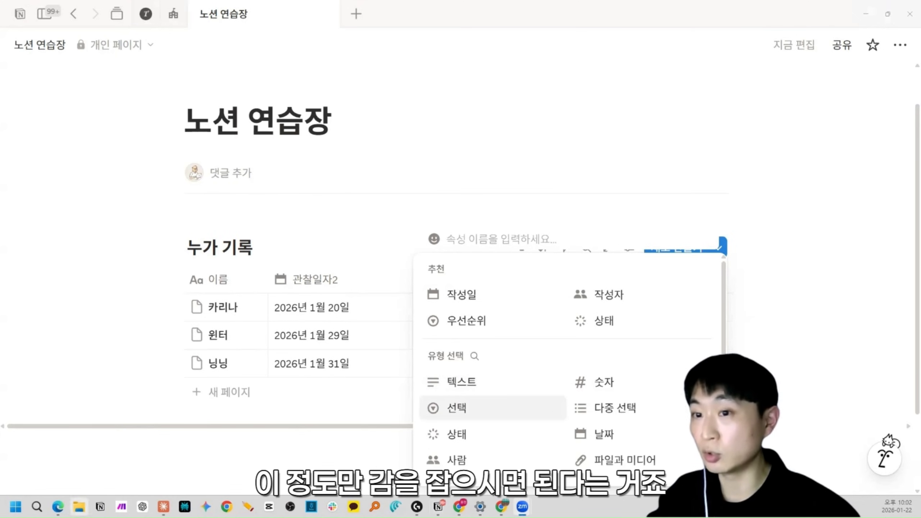
pyautogui.click(380, 314)
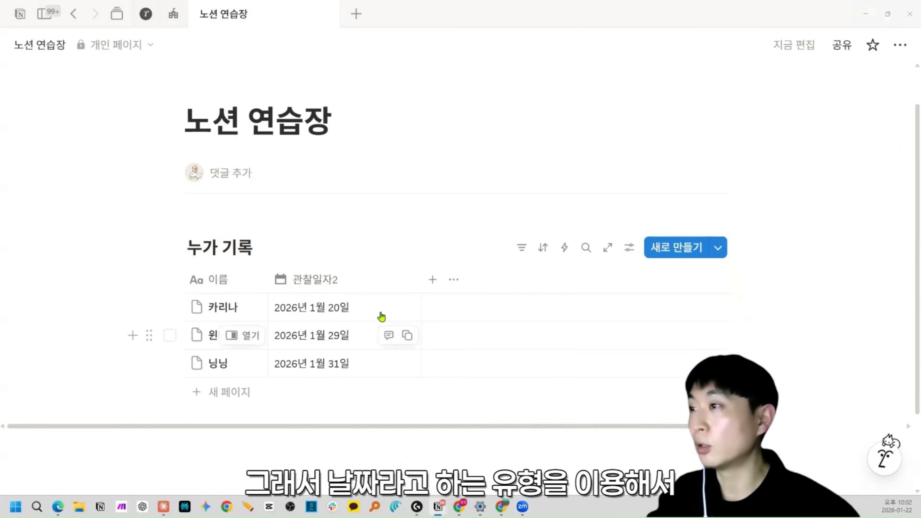
# Step: Rename the date property '관찰일자2' as '관찰일자'
pyautogui.click(343, 286)
pyautogui.click(365, 181)
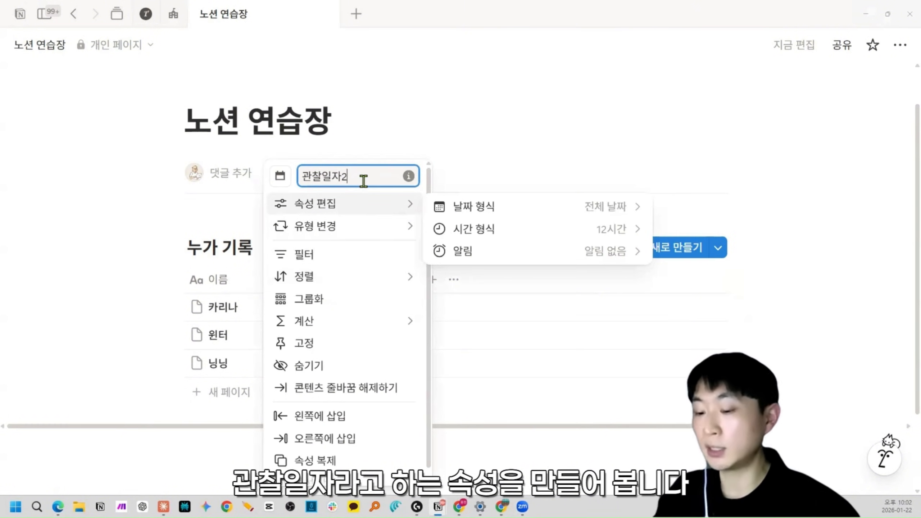
pyautogui.press('BackSpace')
pyautogui.click(435, 126)
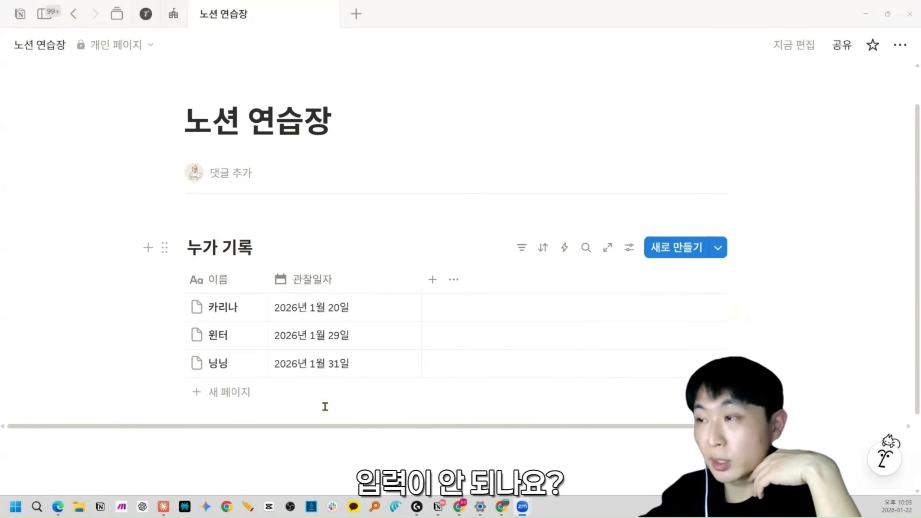
# Step: Add an unnamed fourth row to '누가 기록' and set its '관찰일자' to 2026년 1월 6일
pyautogui.click(227, 392)
pyautogui.click(319, 392)
pyautogui.click(341, 222)
pyautogui.click(125, 294)
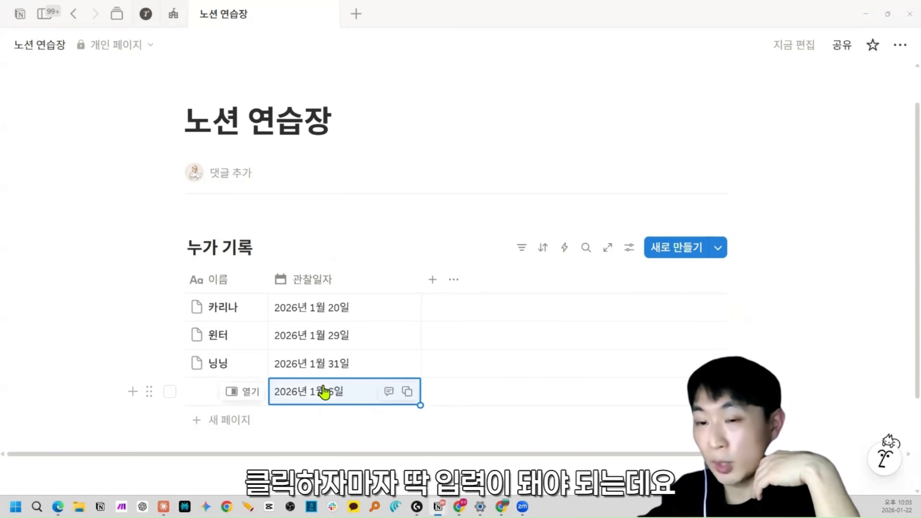
pyautogui.click(322, 395)
pyautogui.click(566, 142)
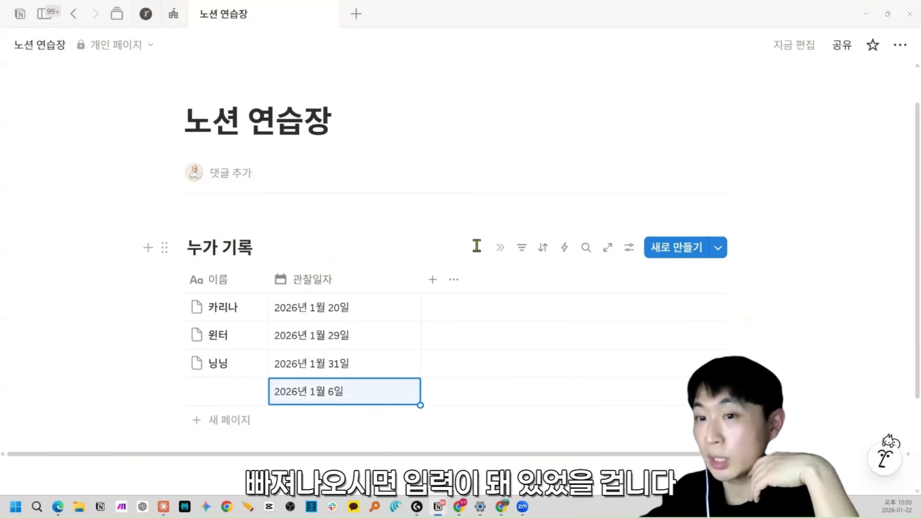
# Step: Add an unnamed fifth row to '누가 기록' and set its '관찰일자' to 2026년 1월 29일
pyautogui.click(353, 419)
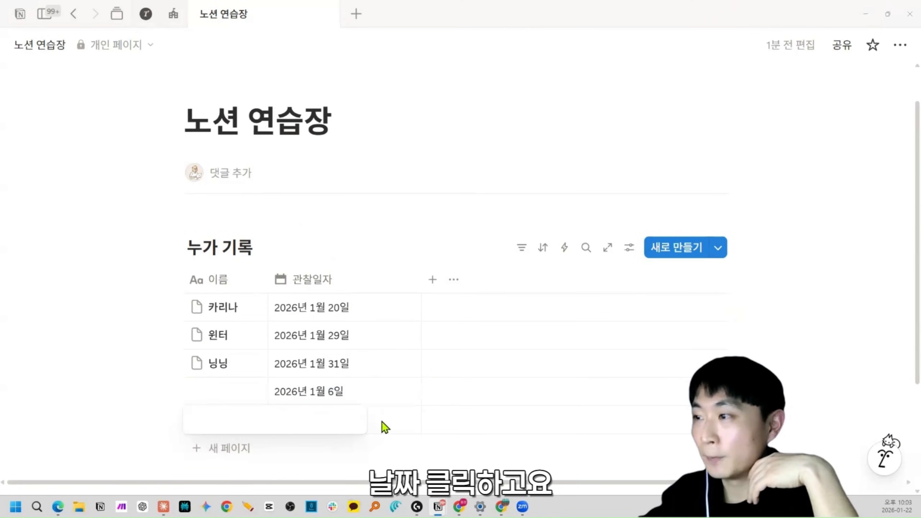
pyautogui.click(358, 421)
pyautogui.click(386, 242)
pyautogui.click(520, 142)
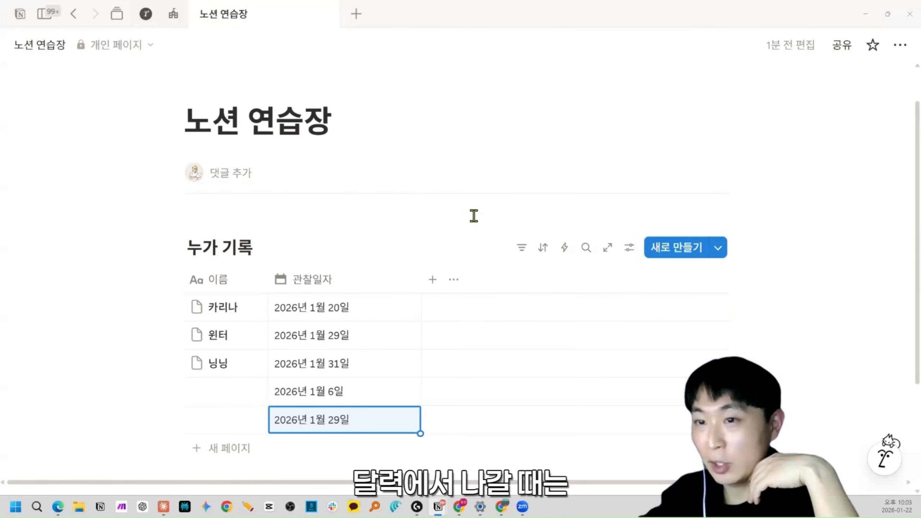
# Step: Change the fifth row's '관찰일자' to 2026년 1월 26일
pyautogui.click(359, 428)
pyautogui.click(313, 242)
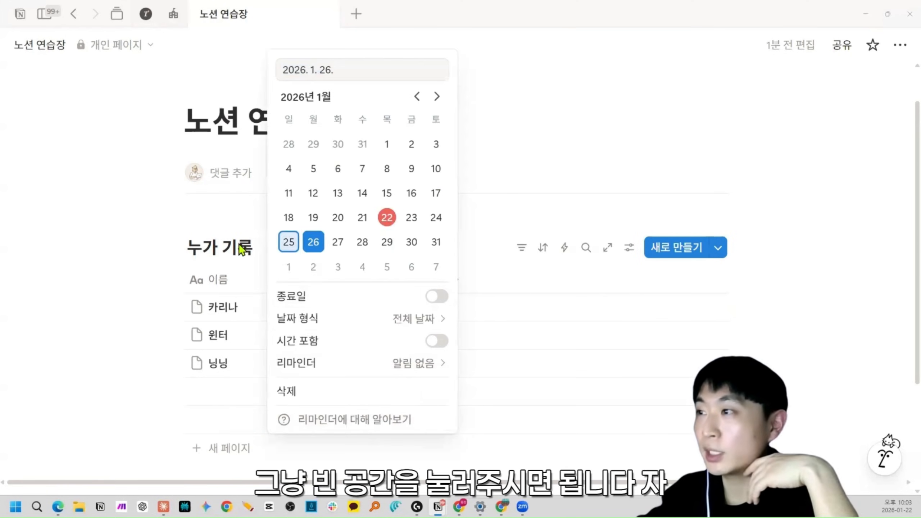
pyautogui.click(92, 243)
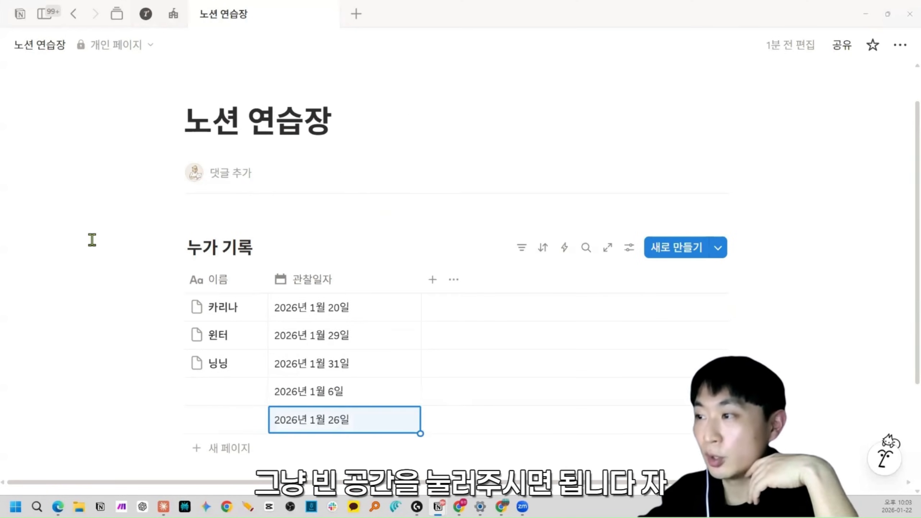
pyautogui.click(312, 427)
pyautogui.click(317, 246)
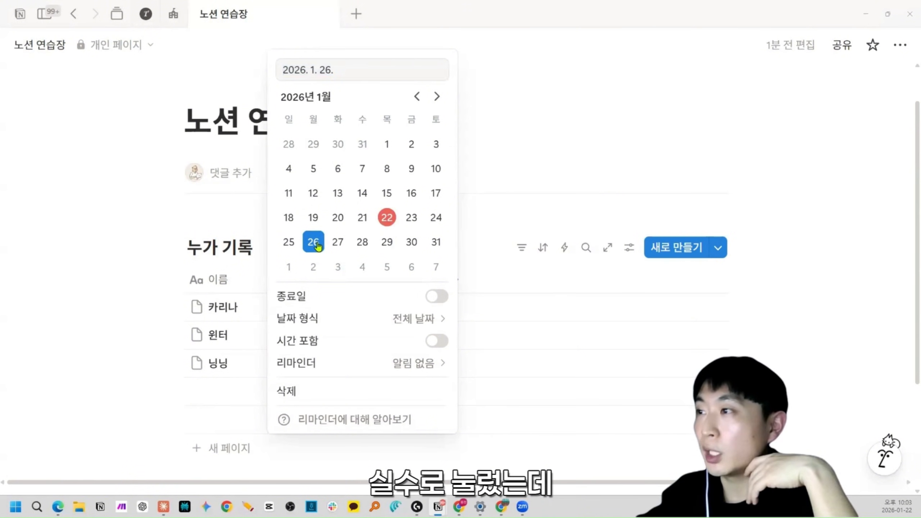
pyautogui.click(150, 233)
# Step: Change the fifth row's '관찰일자' to 2026년 1월 19일
pyautogui.click(322, 421)
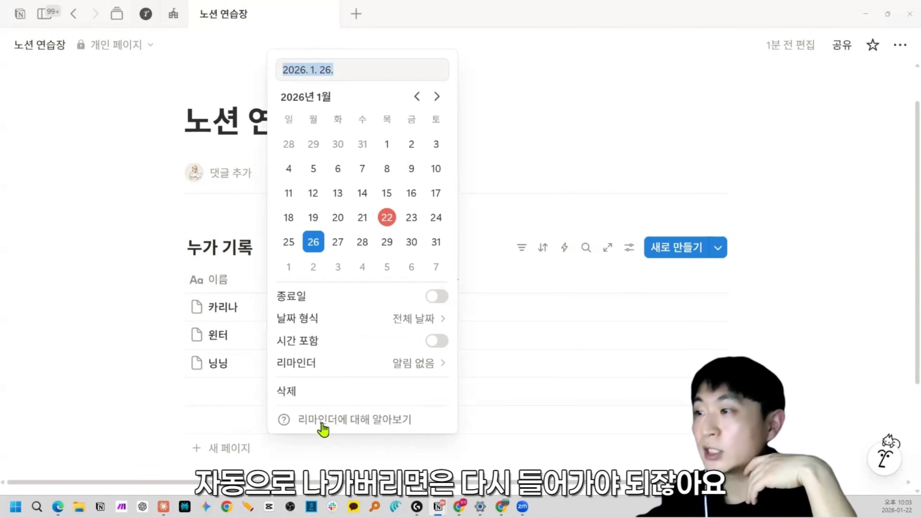
pyautogui.click(314, 219)
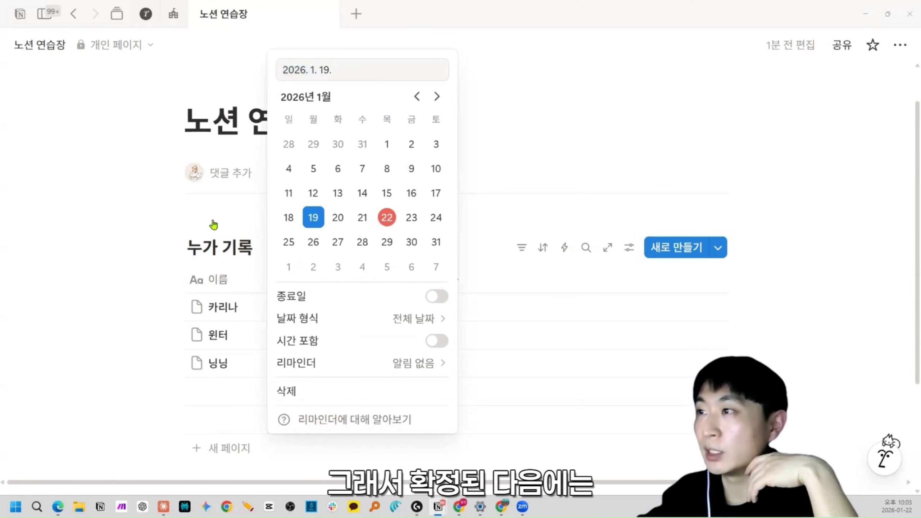
pyautogui.click(166, 221)
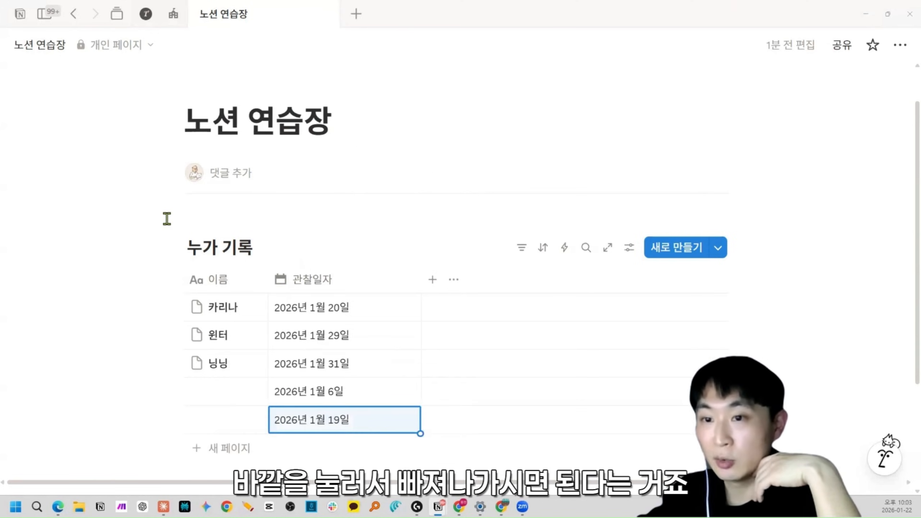
# Step: Enable an end date of 2026년 1월 20일 for the fifth row's '관찰일자' and widen the column to fit the range
pyautogui.click(353, 422)
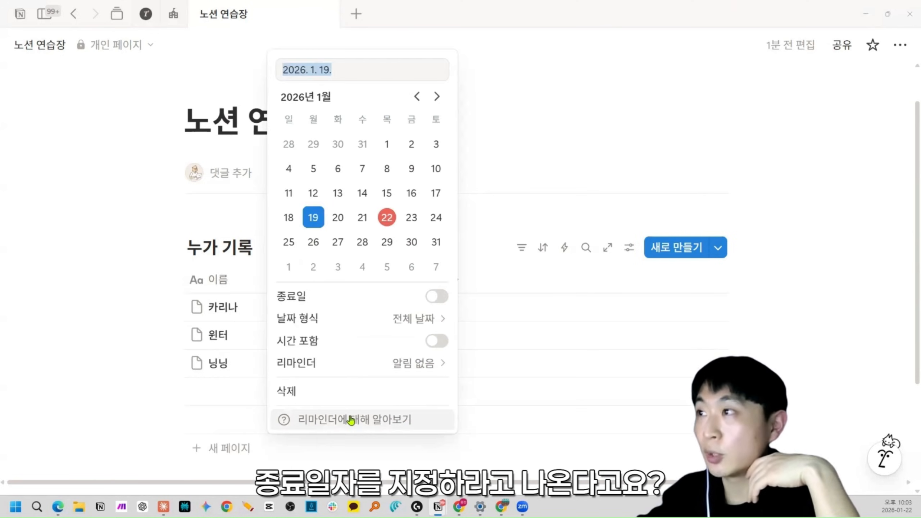
pyautogui.click(426, 297)
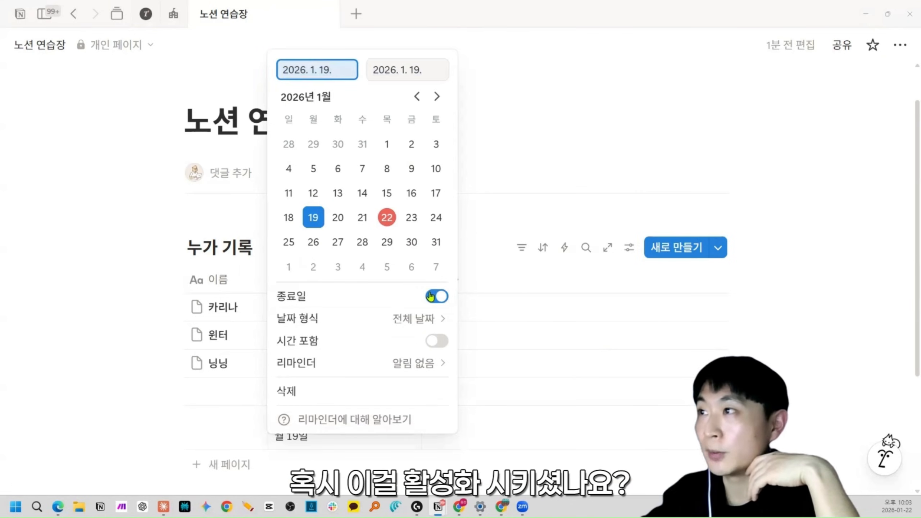
pyautogui.click(432, 296)
pyautogui.click(431, 297)
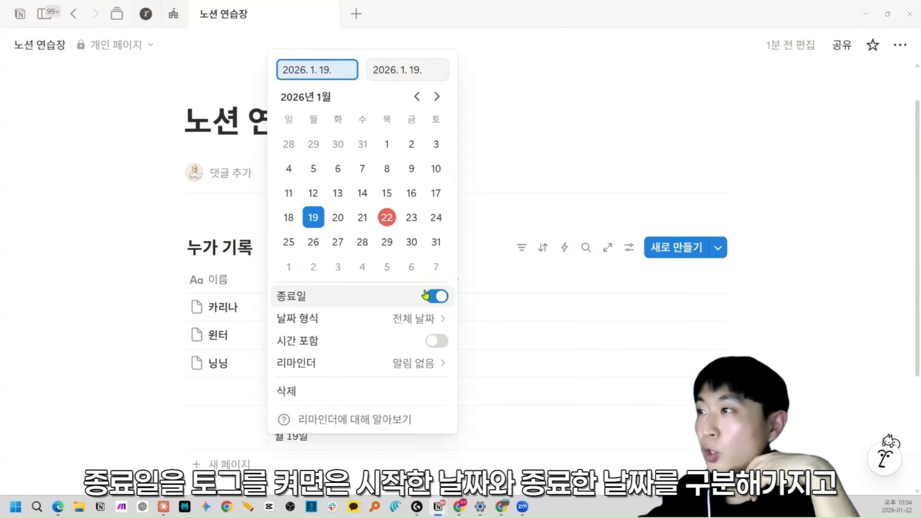
pyautogui.click(399, 70)
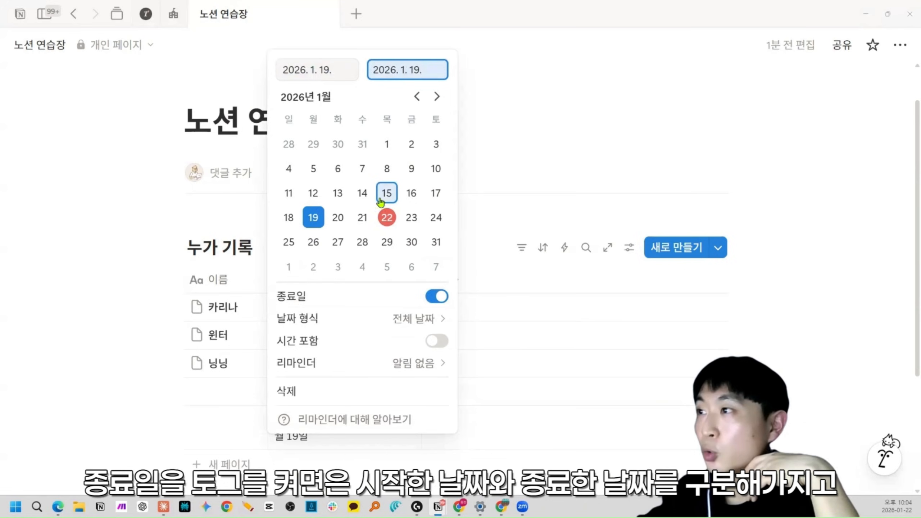
pyautogui.click(337, 217)
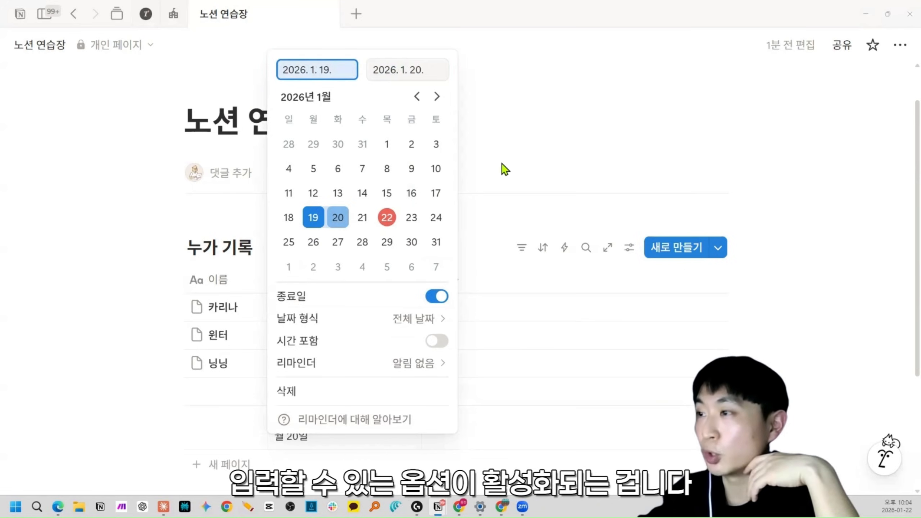
pyautogui.click(504, 169)
pyautogui.moveTo(421, 280); pyautogui.dragTo(457, 279)
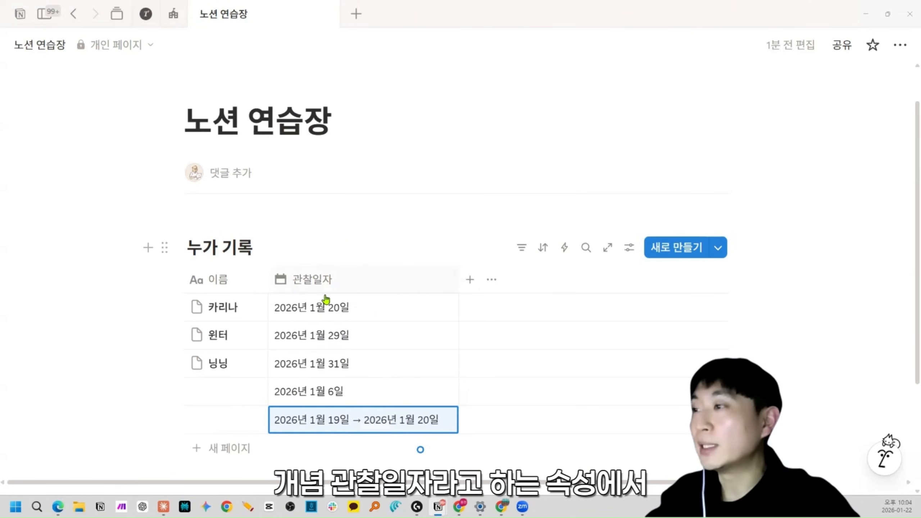
# Step: Check which property type is assigned to '관찰일자' among the available types
pyautogui.click(315, 280)
pyautogui.moveTo(351, 232)
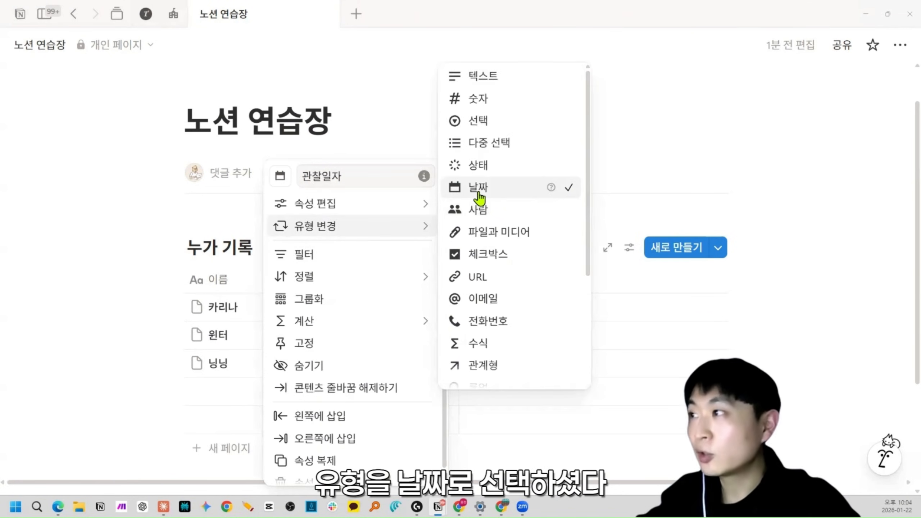
pyautogui.click(699, 175)
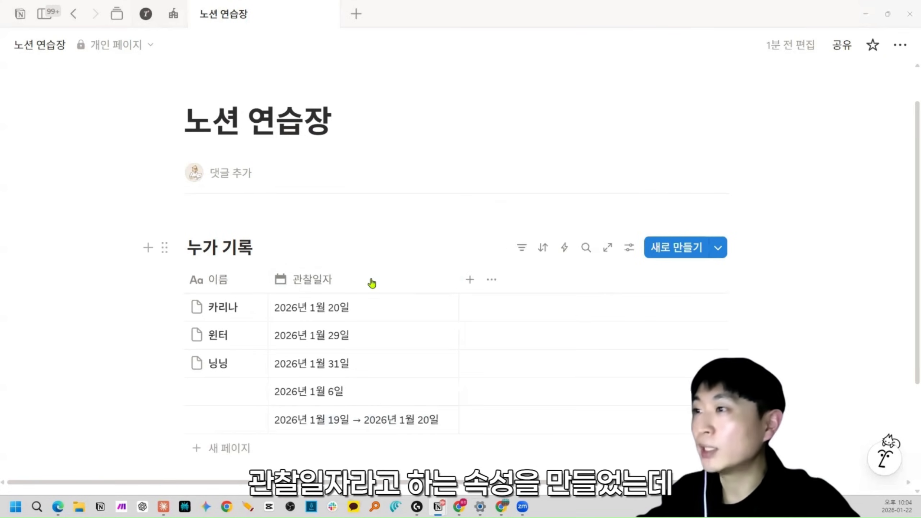
pyautogui.click(329, 280)
pyautogui.moveTo(367, 238)
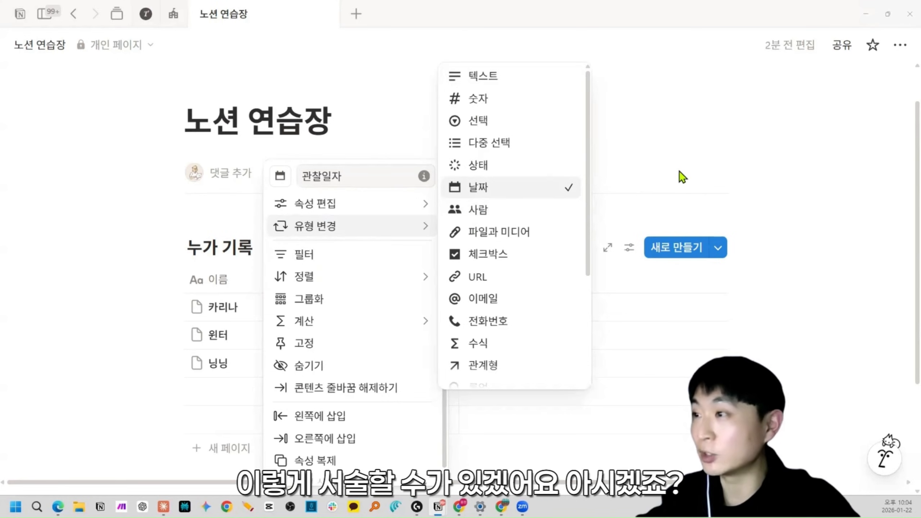
pyautogui.click(682, 177)
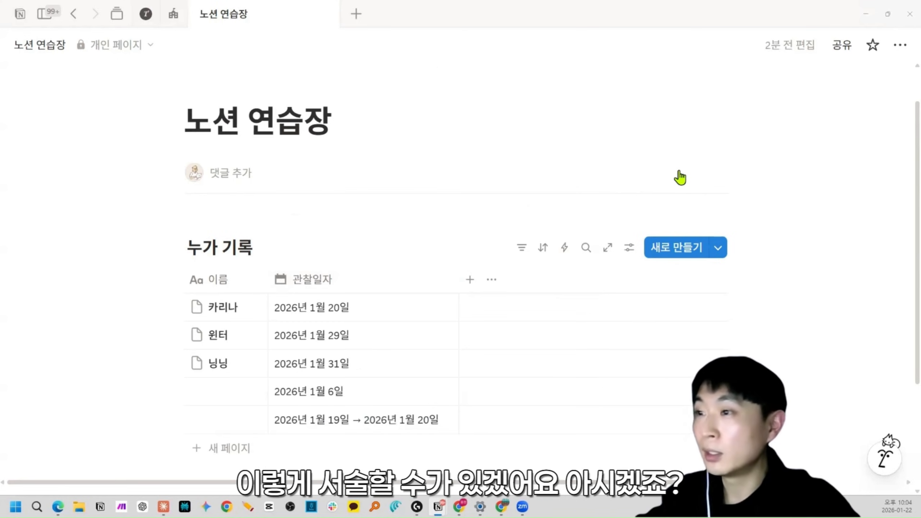
# Step: Try the end date option on the fifth row's '관찰일자' and leave it switched off
pyautogui.click(336, 424)
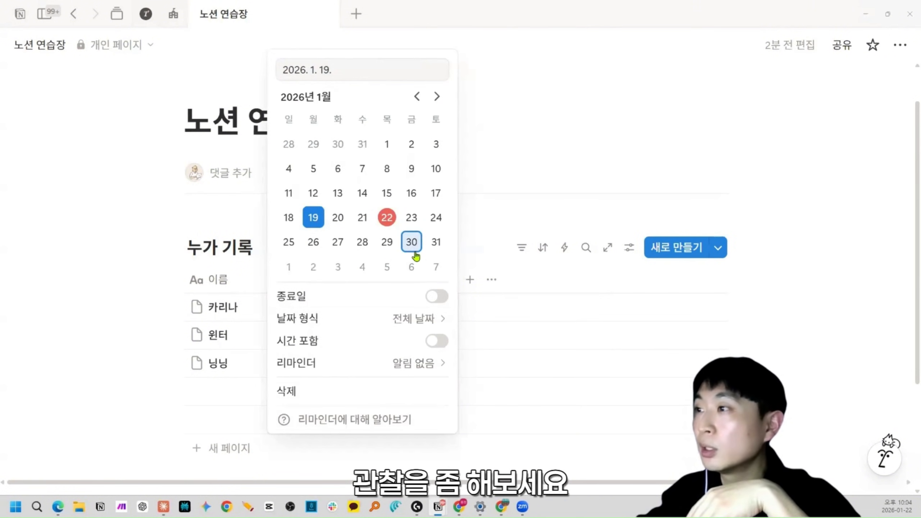
pyautogui.click(430, 299)
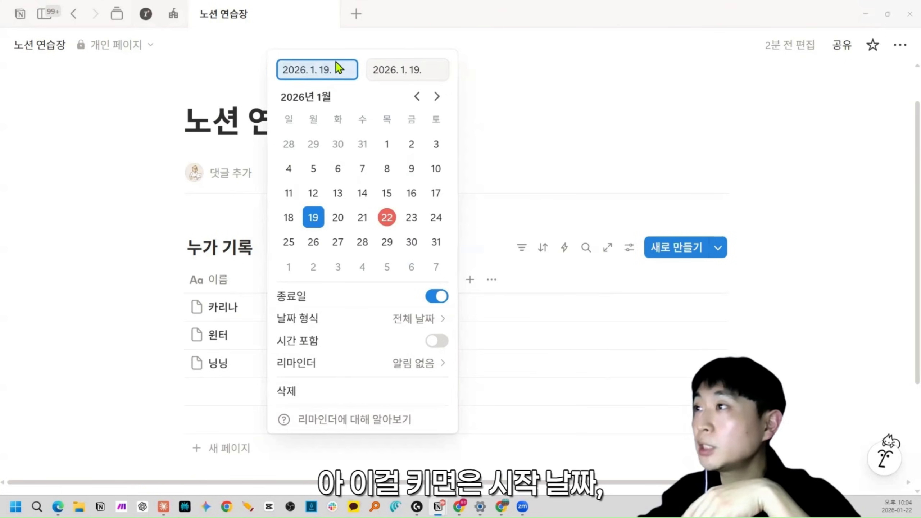
pyautogui.click(437, 298)
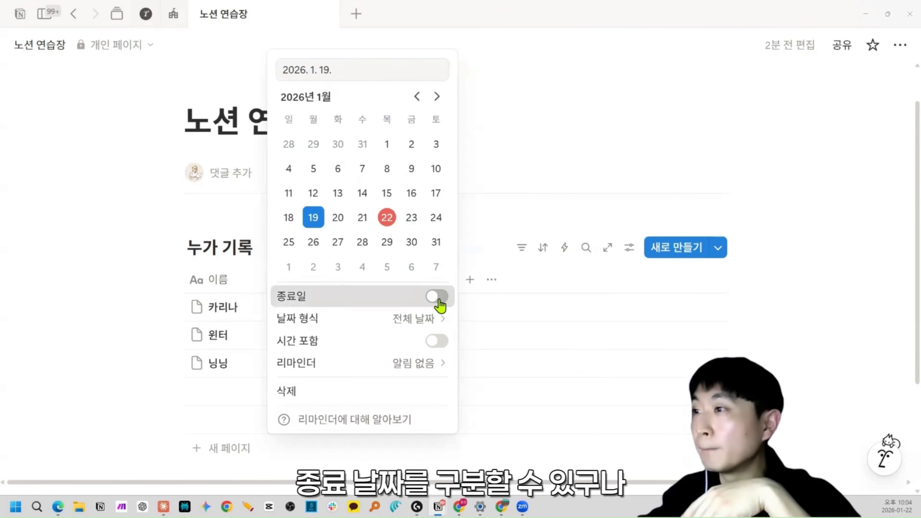
# Step: Set the date format of '관찰일자' to 년/월/일
pyautogui.click(438, 319)
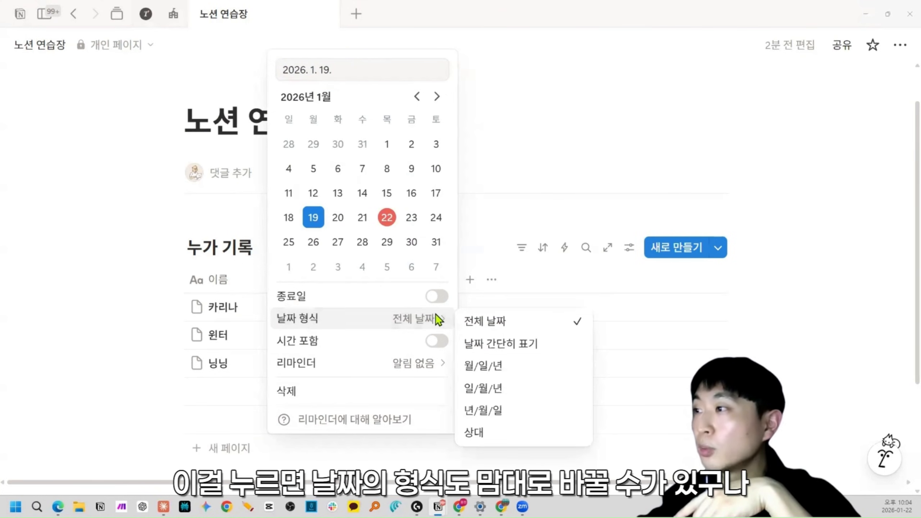
pyautogui.click(488, 367)
pyautogui.click(417, 323)
pyautogui.click(486, 409)
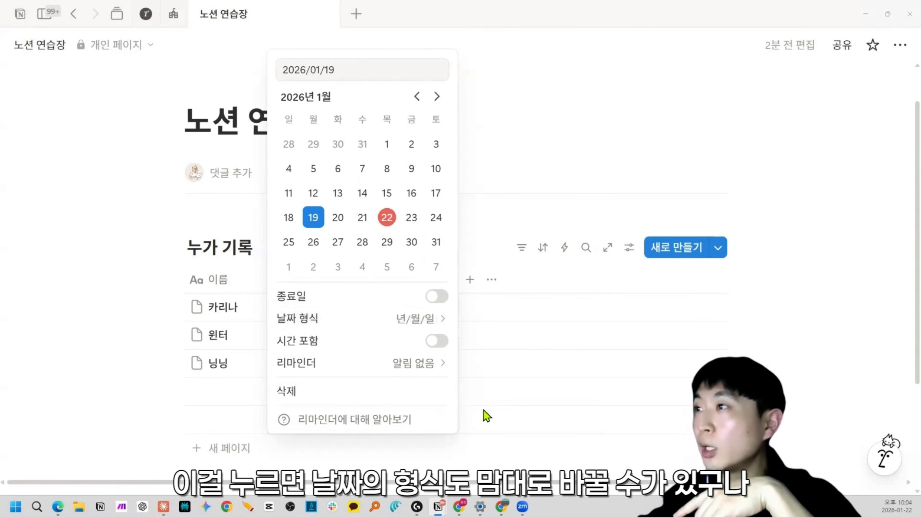
# Step: Include the time 오전 9:00 in the fifth row's '관찰일자' and set its reminder to 1시간 전
pyautogui.click(437, 340)
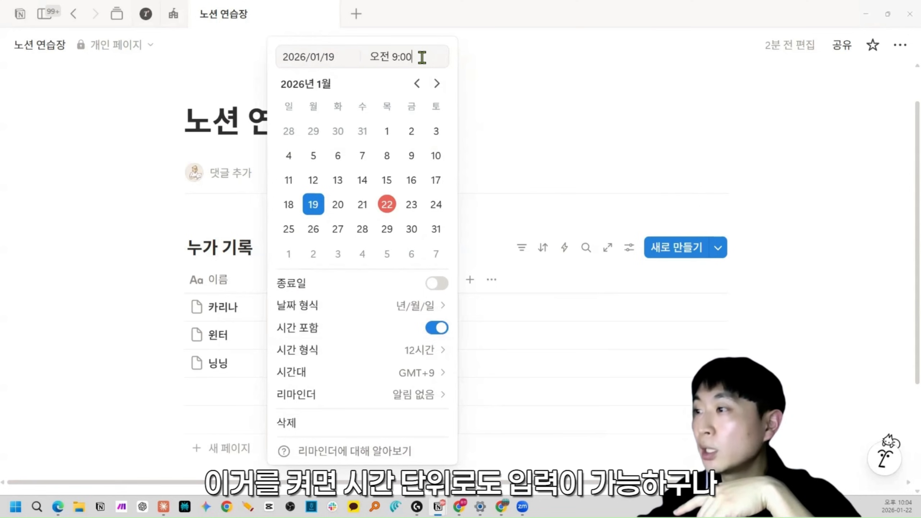
pyautogui.click(439, 377)
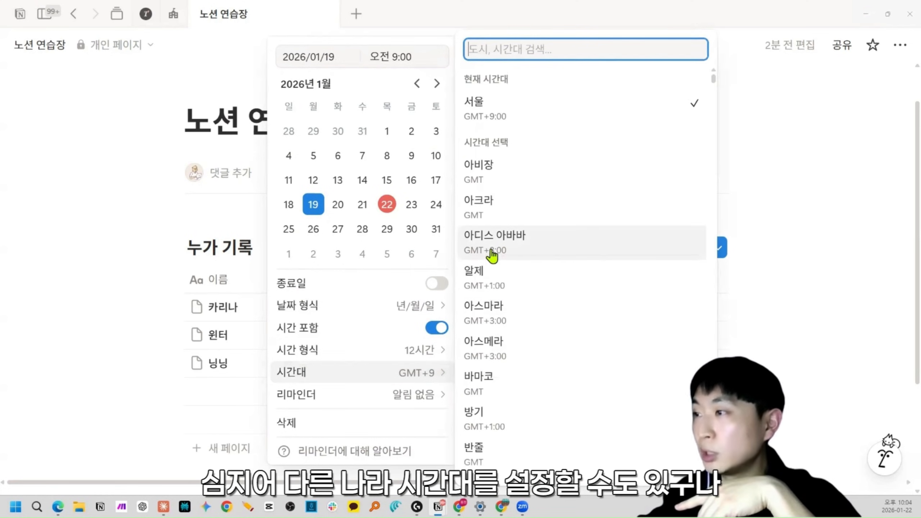
pyautogui.click(414, 398)
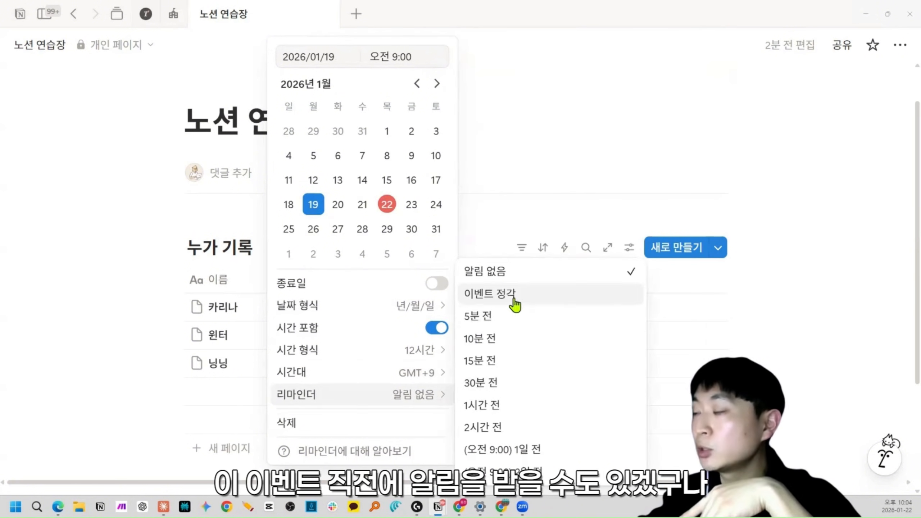
pyautogui.click(494, 405)
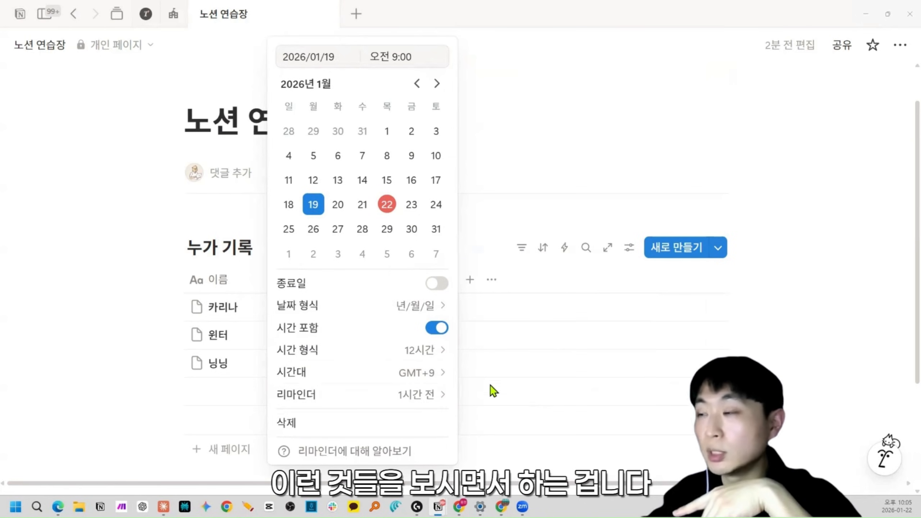
pyautogui.press('Escape')
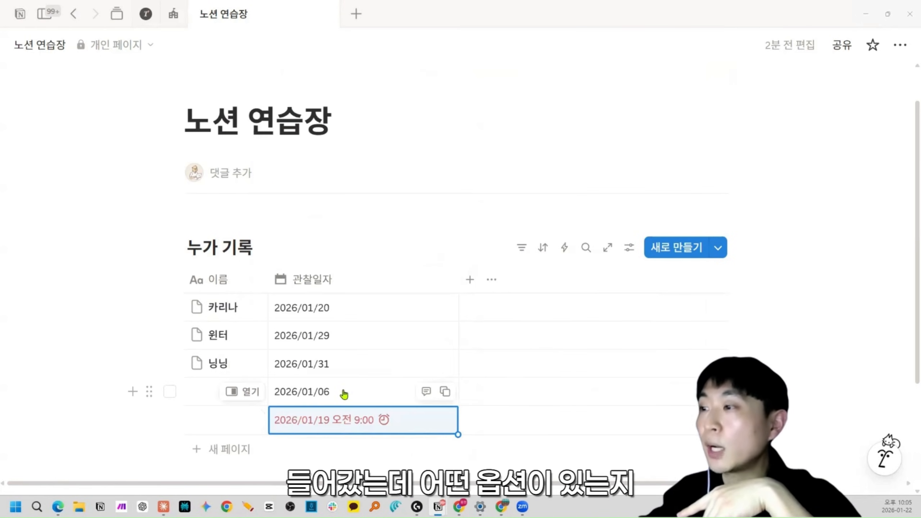
# Step: Delete the two unnamed rows at the end of '누가 기록'
pyautogui.click(344, 393)
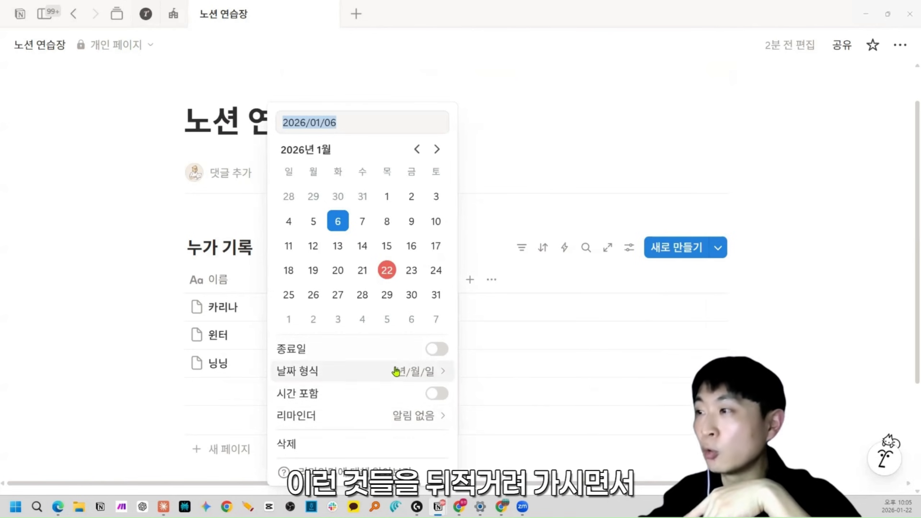
pyautogui.press('Escape')
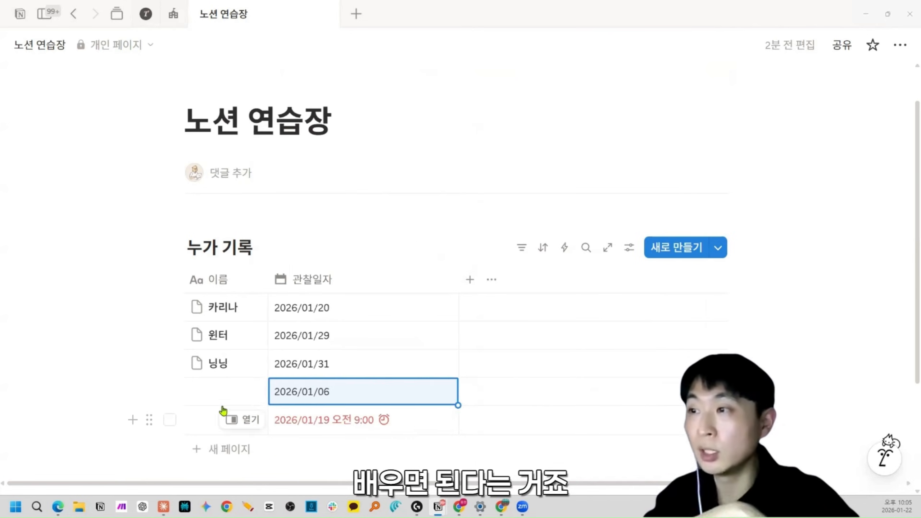
pyautogui.click(169, 392)
pyautogui.click(169, 420)
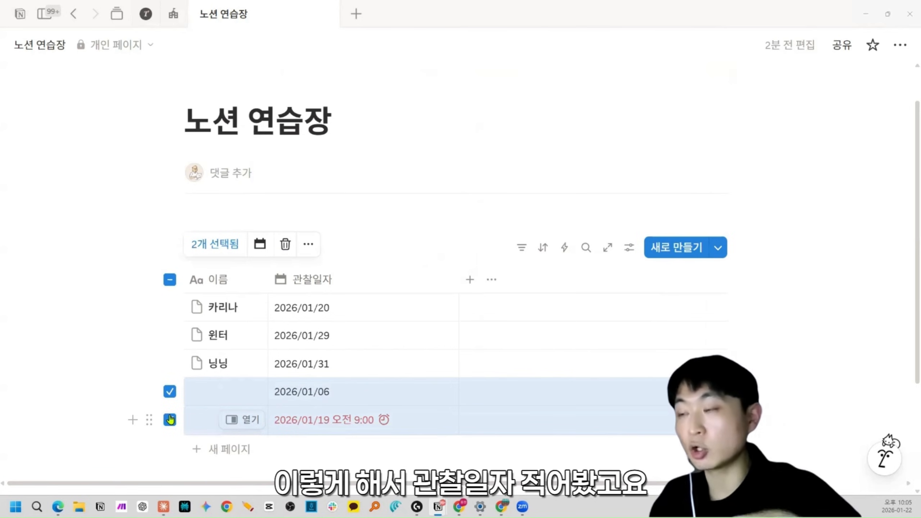
pyautogui.press('Delete')
# Step: Add a text property named '주제' to '누가 기록' and narrow the '관찰일자' column
pyautogui.click(470, 279)
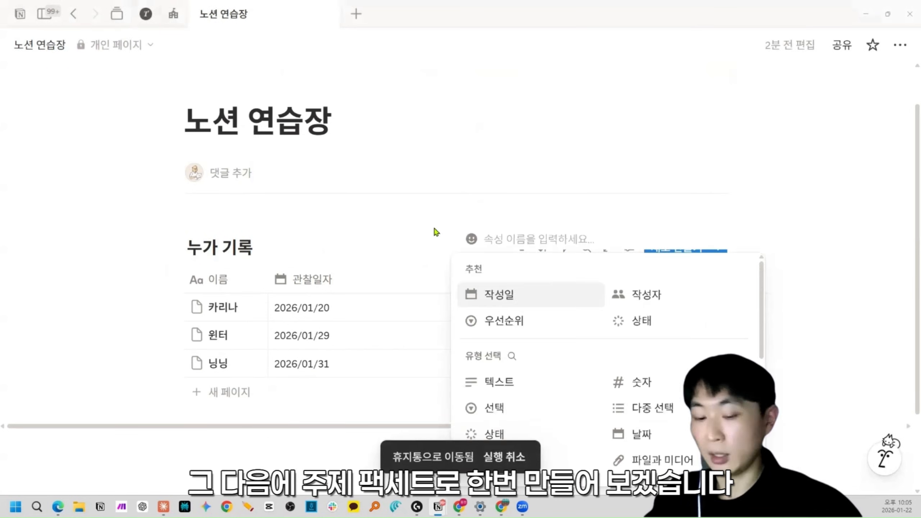
pyautogui.write('주제')
pyautogui.click(503, 382)
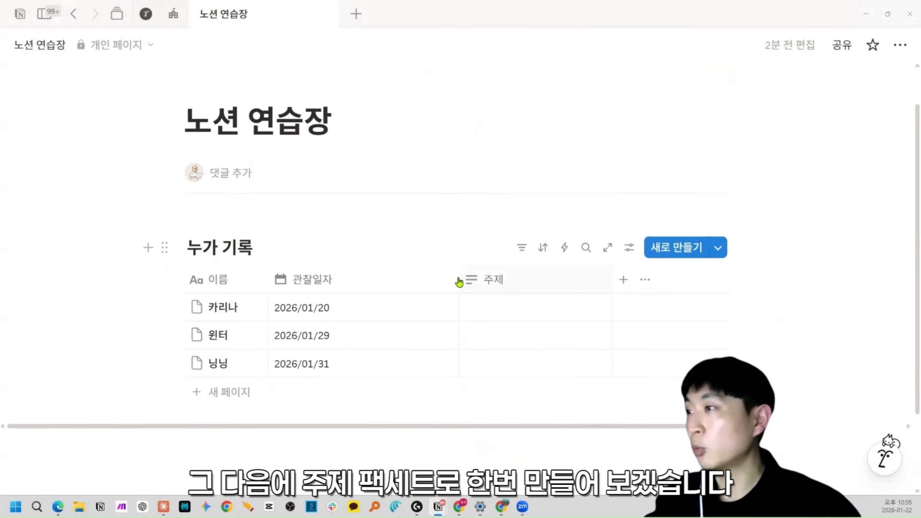
pyautogui.moveTo(459, 277); pyautogui.dragTo(361, 277)
# Step: Enter '임진왜란 다시보기' as the first row's '주제' and narrow the '주제' column
pyautogui.click(385, 311)
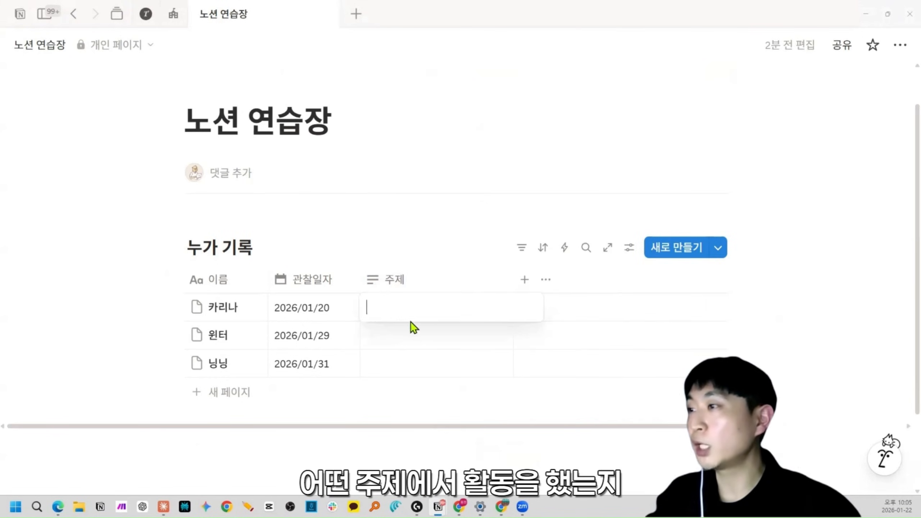
pyautogui.write('임진왜란 다시보기')
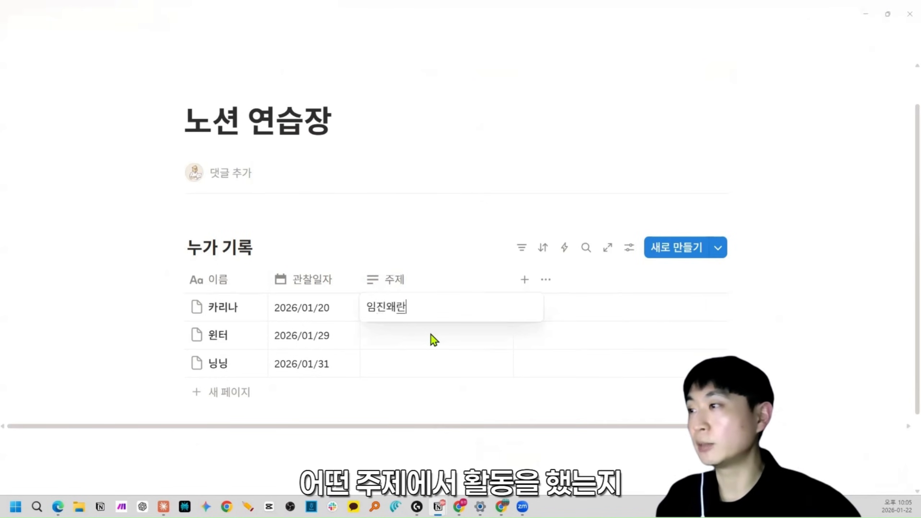
pyautogui.click(431, 340)
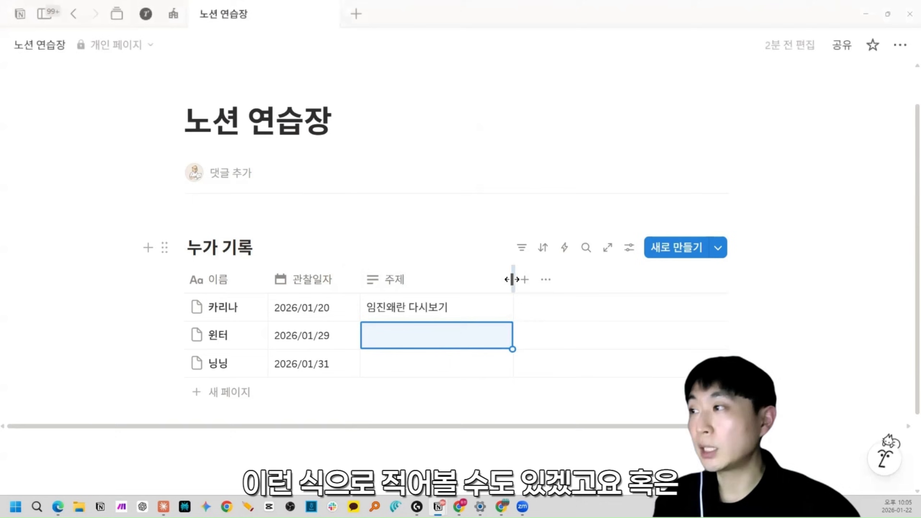
pyautogui.moveTo(513, 278); pyautogui.dragTo(469, 284)
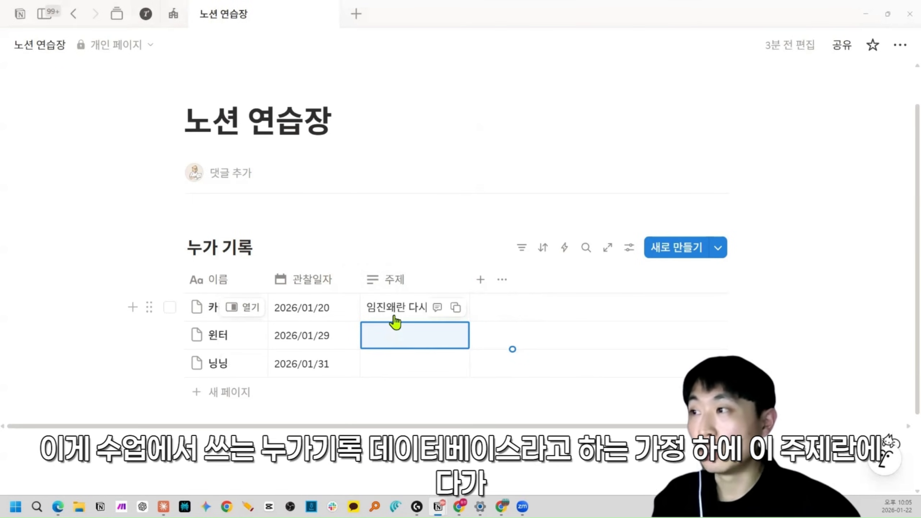
pyautogui.click(217, 247)
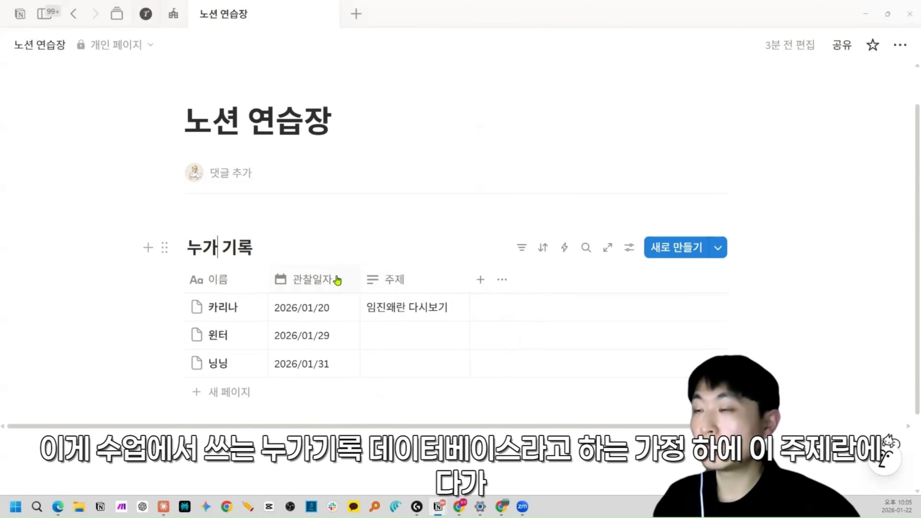
pyautogui.press('Home')
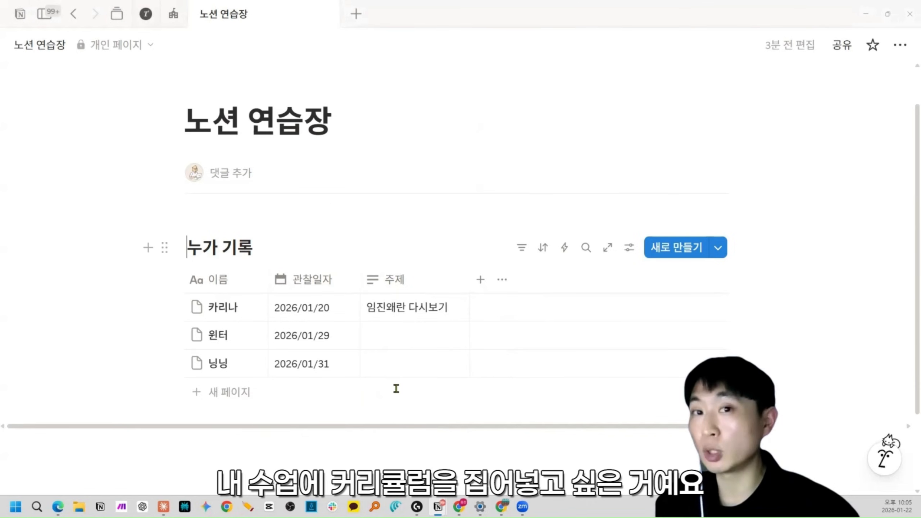
pyautogui.click(397, 314)
pyautogui.press('Escape')
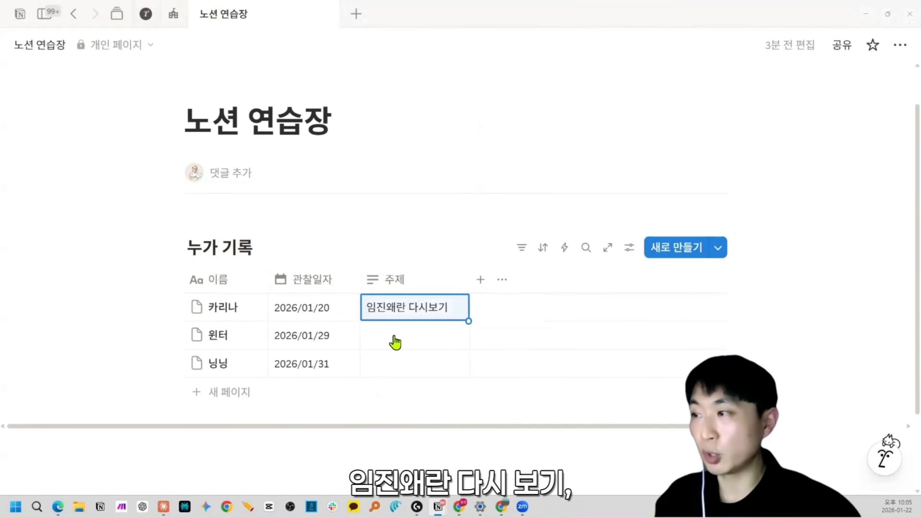
# Step: Enter '임진왜란 다시보기' as the '주제' of the second and third rows
pyautogui.click(395, 342)
pyautogui.write('임진왜란 다십')
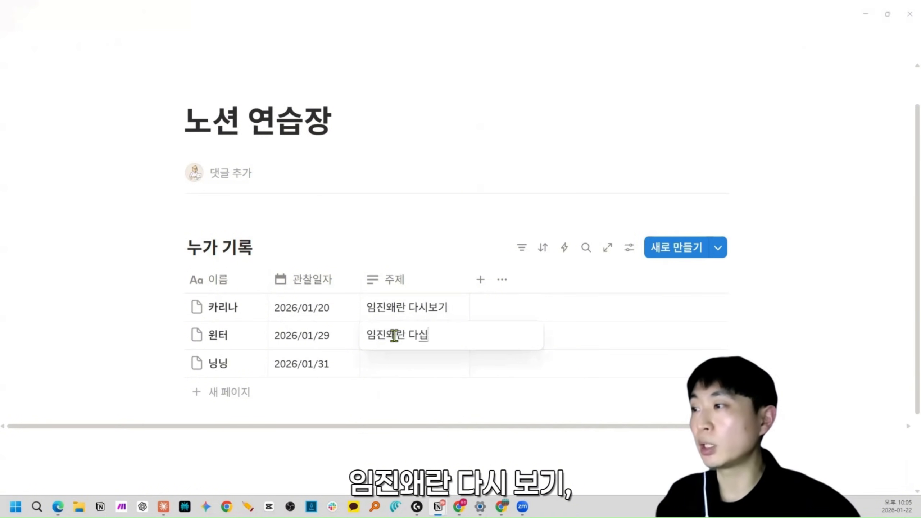
pyautogui.write('보기')
pyautogui.press('Return')
pyautogui.press('Down')
pyautogui.write('dlaw')
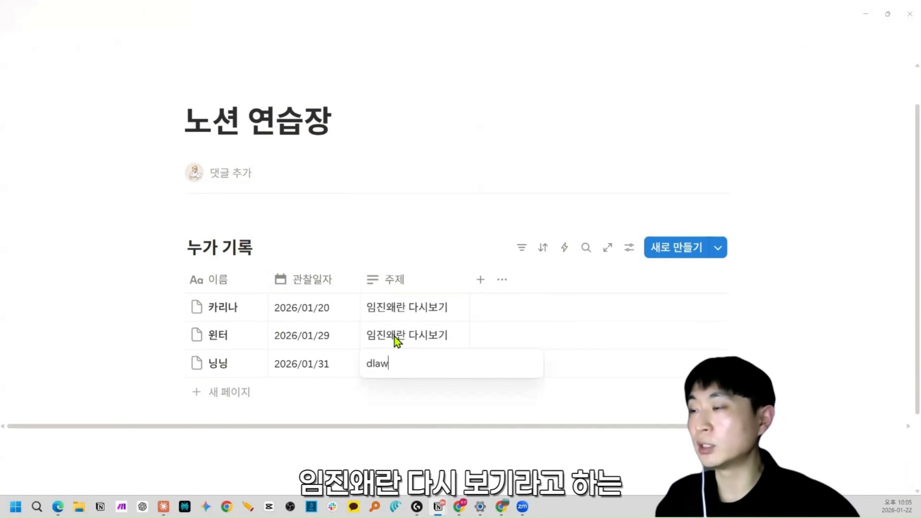
pyautogui.press('BackSpace')
pyautogui.press('BackSpace')
pyautogui.press('BackSpace')
pyautogui.press('BackSpace')
pyautogui.write('임진ㅇ왜란 다시보기')
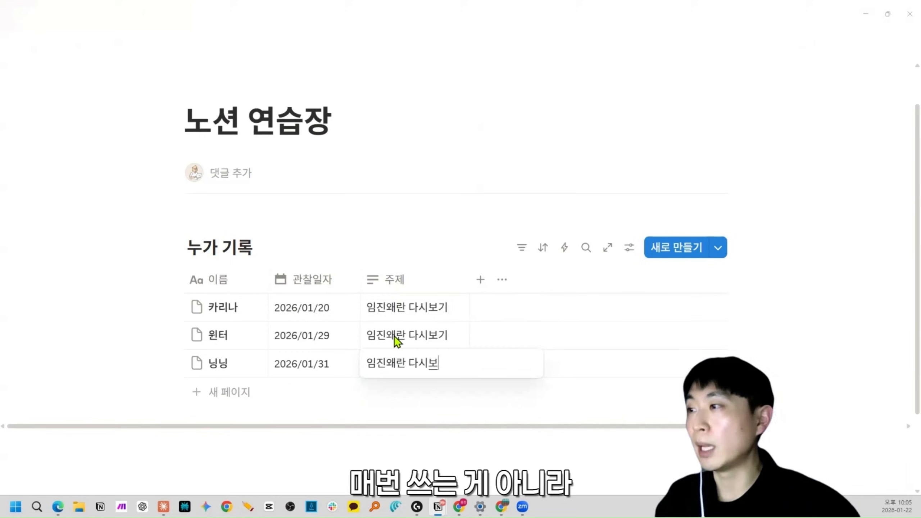
pyautogui.press('Return')
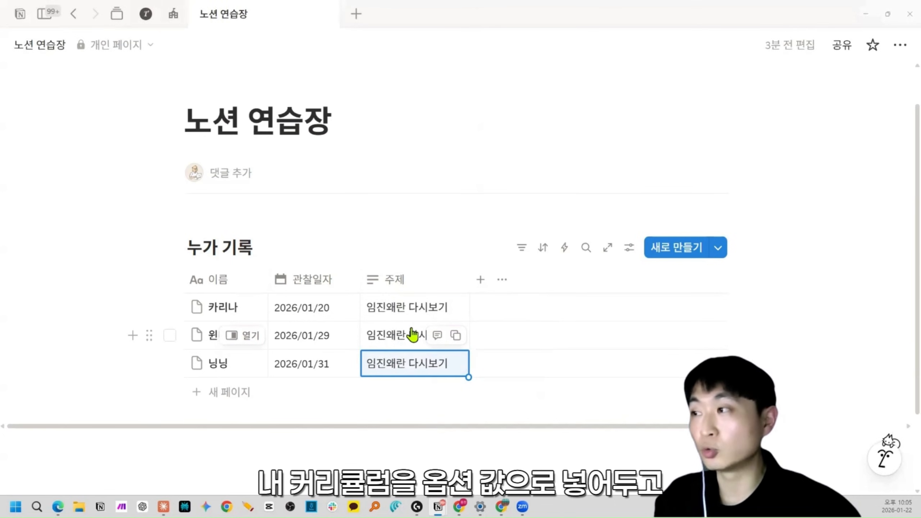
# Step: Write the text line '페인 포인트' directly above the '누가 기록' database
pyautogui.click(445, 442)
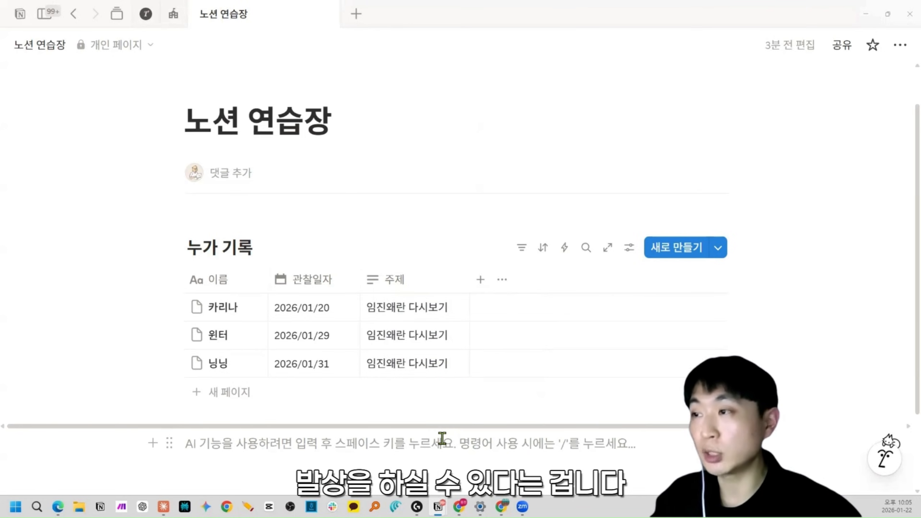
pyautogui.click(262, 214)
pyautogui.write('페인 포인')
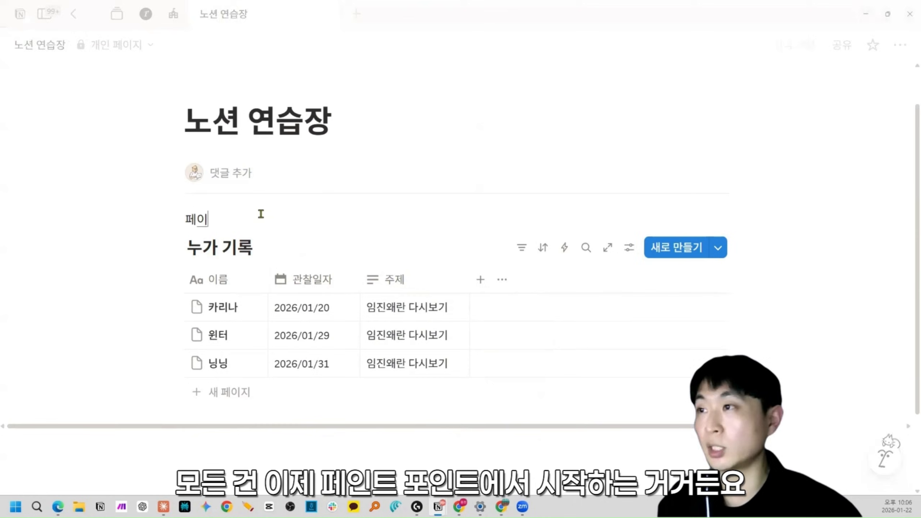
pyautogui.write('트')
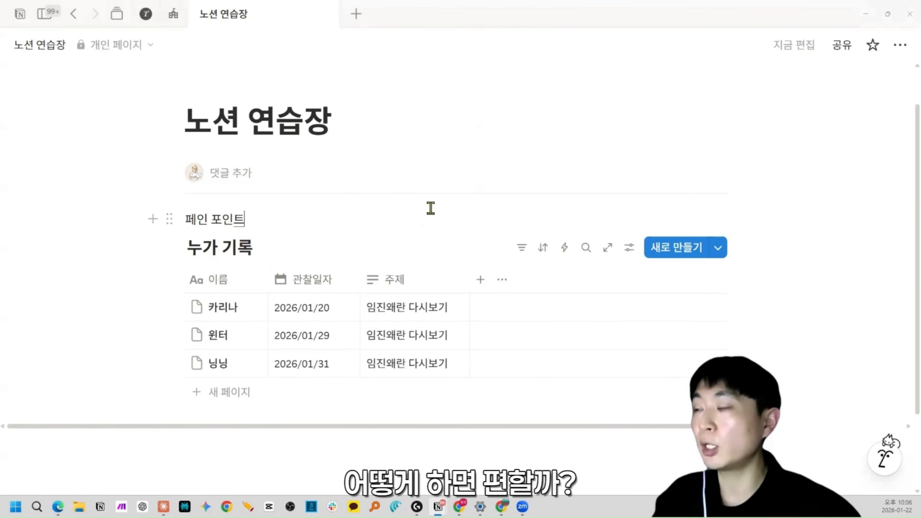
# Step: Add a select (선택) property named '활동 주제' to '누가 기록'
pyautogui.click(480, 280)
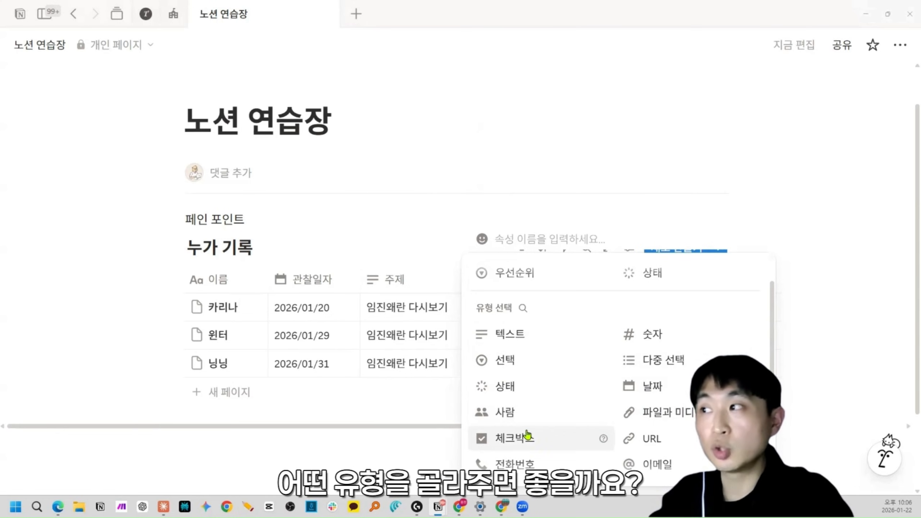
pyautogui.write('활동 주제')
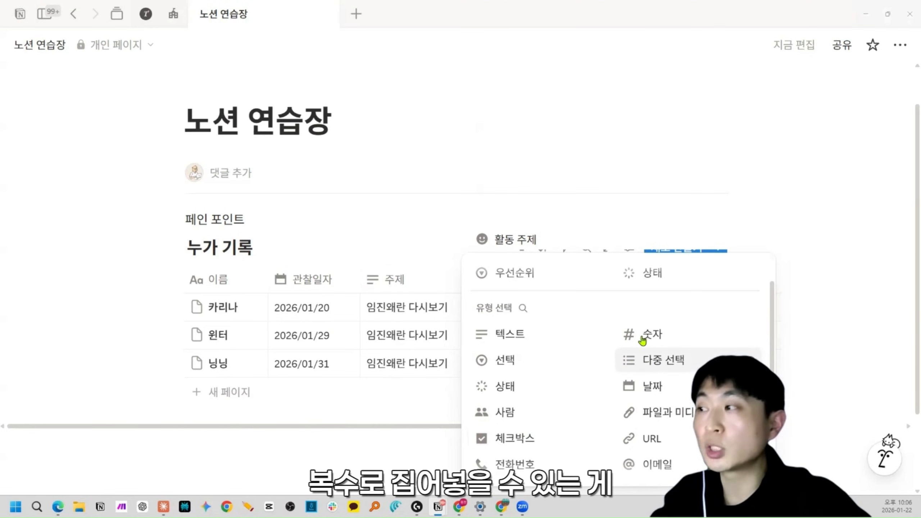
pyautogui.click(537, 362)
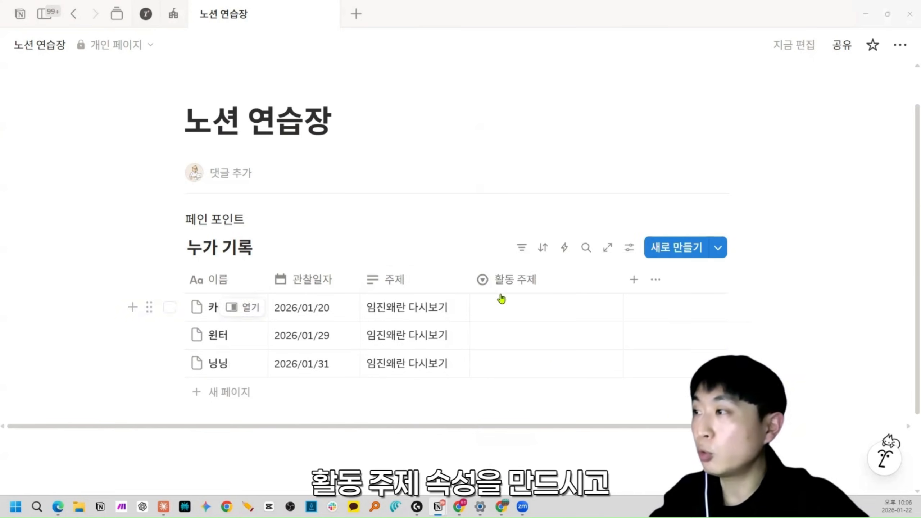
# Step: Create the '활동 주제' option '임진왜란 다시보기' in the first row and assign it to the second and third rows too
pyautogui.click(511, 314)
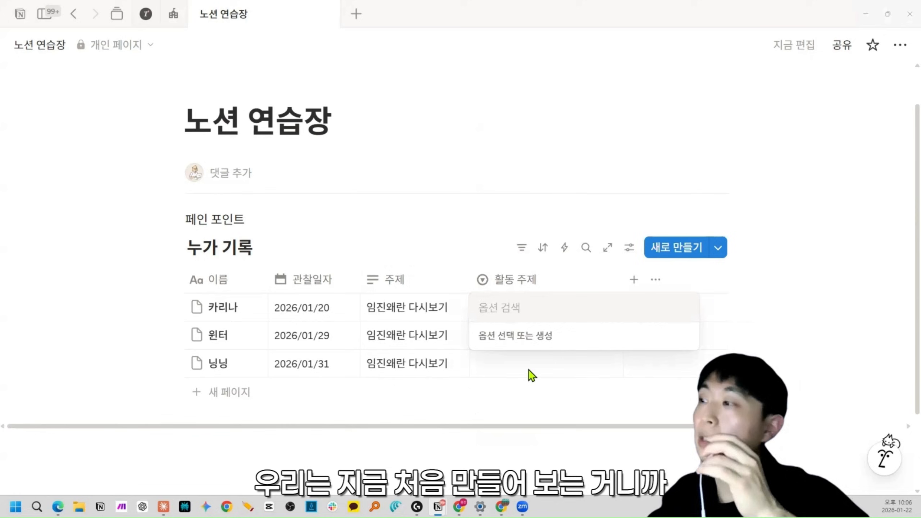
pyautogui.click(517, 368)
pyautogui.click(491, 315)
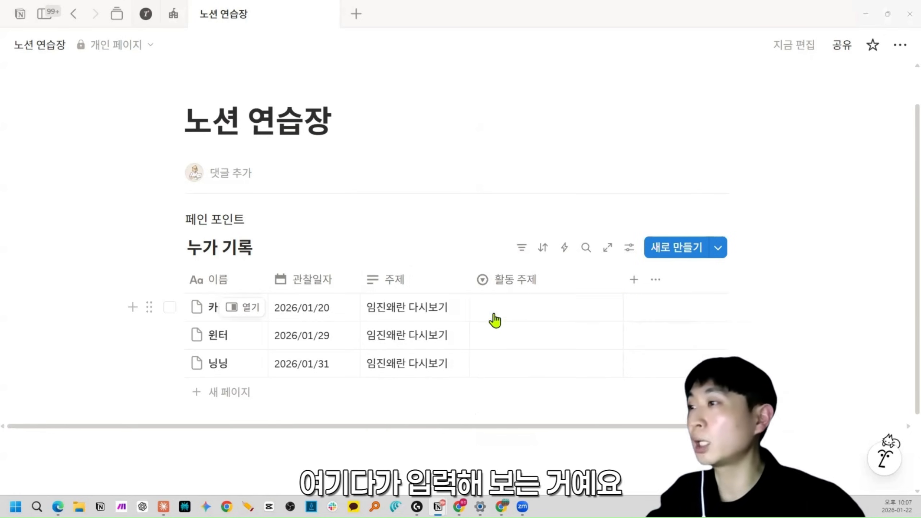
pyautogui.write('임진왜란 다시보기')
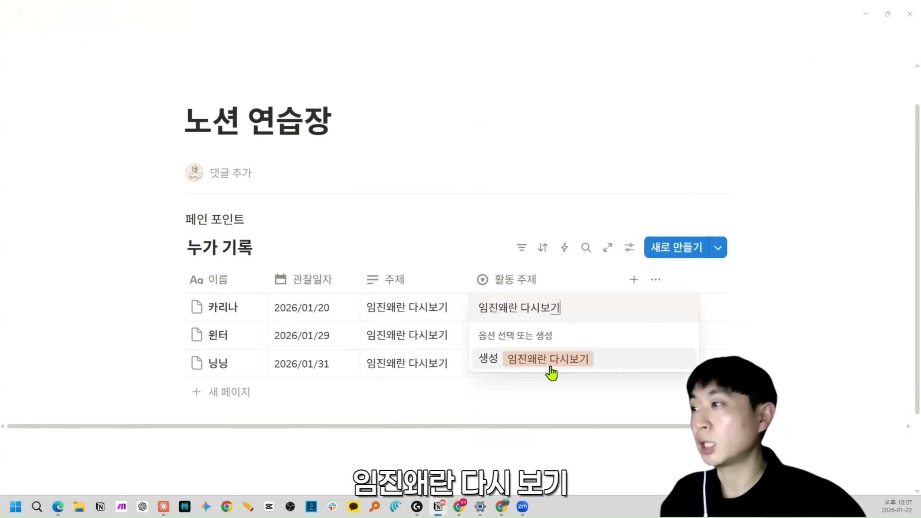
pyautogui.press('Return')
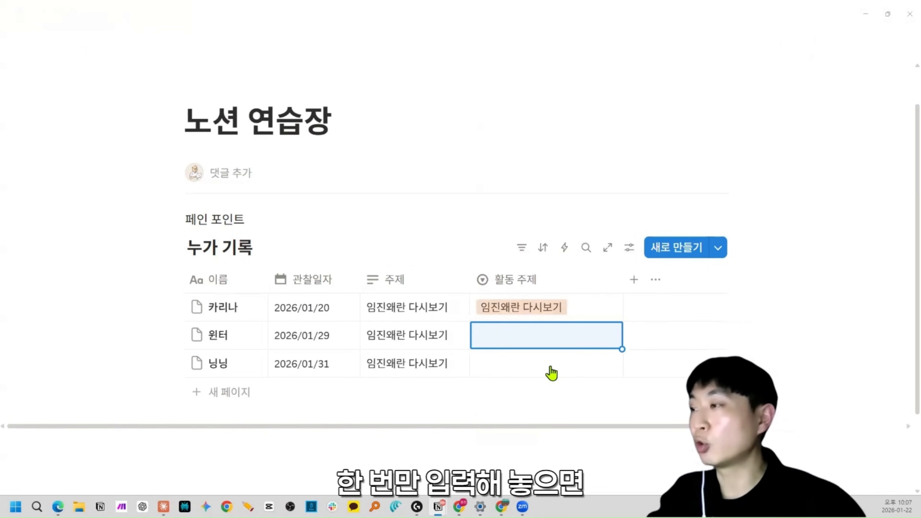
pyautogui.click(524, 335)
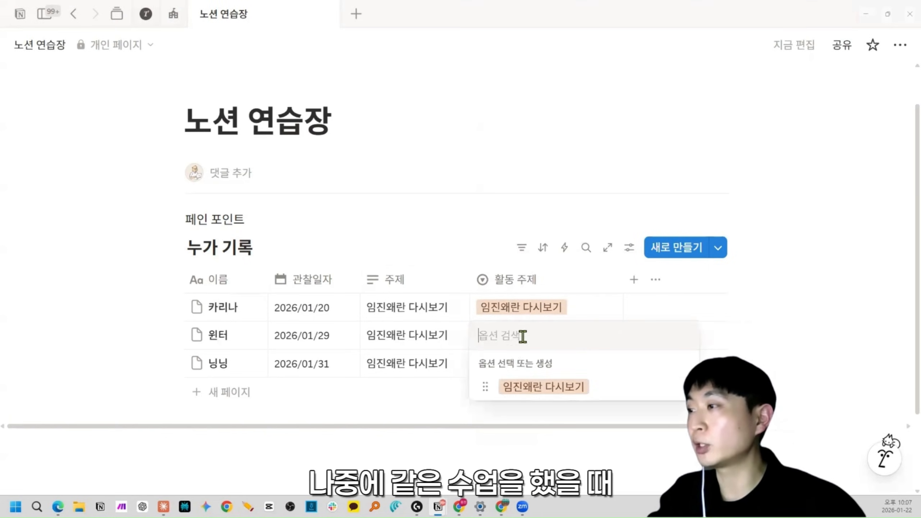
pyautogui.click(514, 393)
pyautogui.click(508, 364)
pyautogui.click(518, 415)
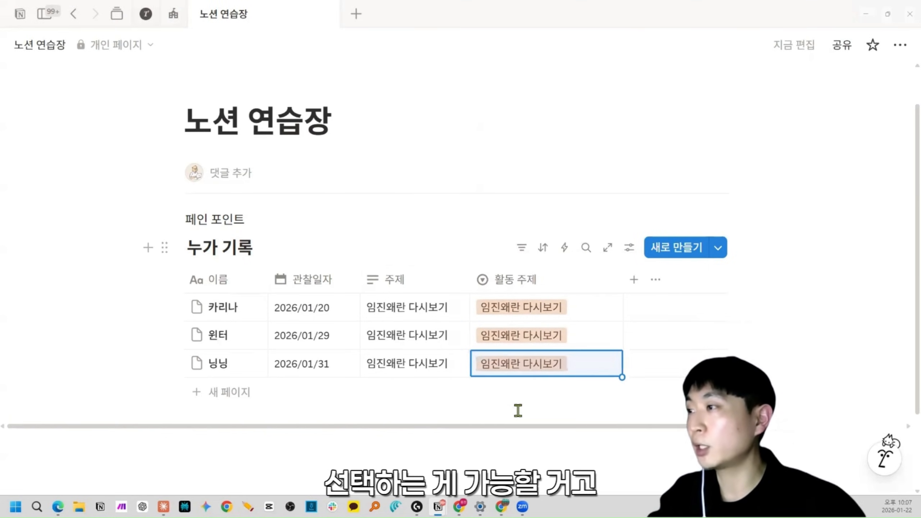
# Step: Create the option '병자호란 다시보기' and set it as the third row's '활동 주제'
pyautogui.click(579, 371)
pyautogui.write('병자홀')
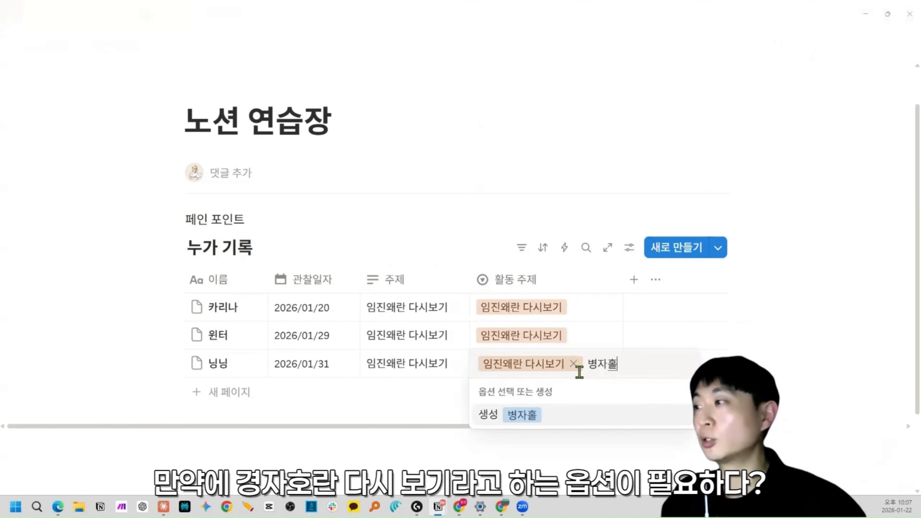
pyautogui.write('란 다시보')
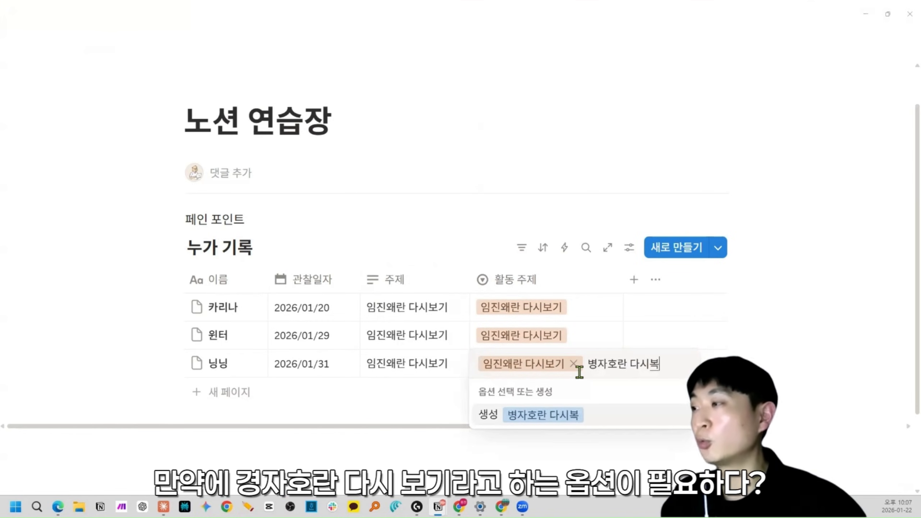
pyautogui.write('기')
pyautogui.press('Return')
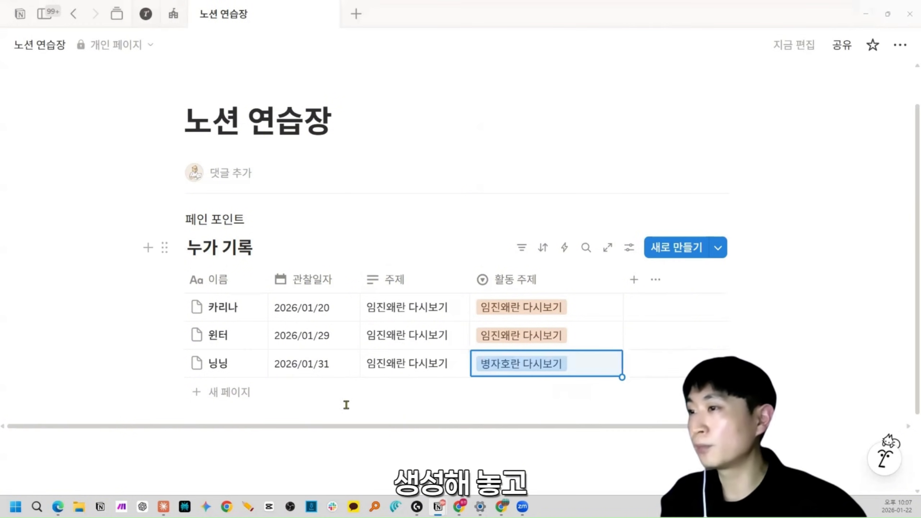
# Step: Add four rows with '활동 주제' set to 병자호란 다시보기, 임진왜란 다시보기, 병자호란 다시보기 and 병자호란 다시보기
pyautogui.click(513, 394)
pyautogui.click(529, 465)
pyautogui.scroll(-1, 486, 412)
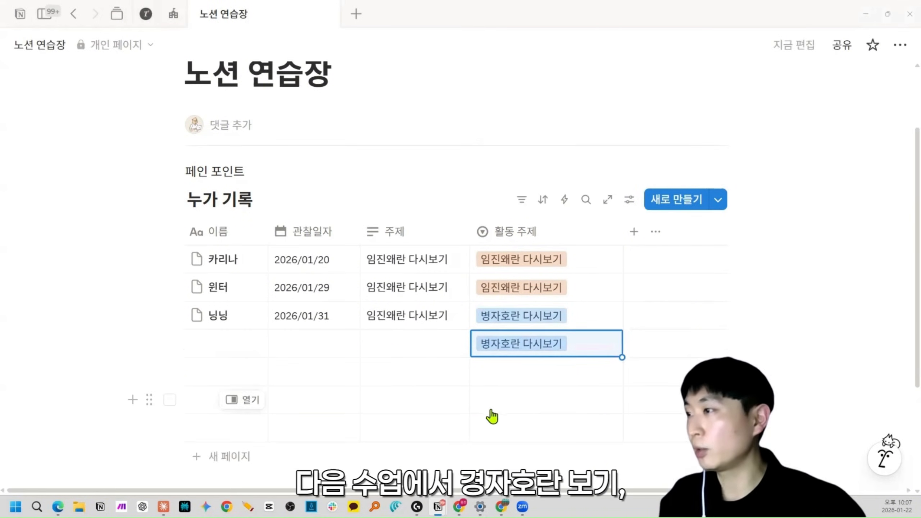
pyautogui.click(503, 375)
pyautogui.click(510, 423)
pyautogui.click(508, 413)
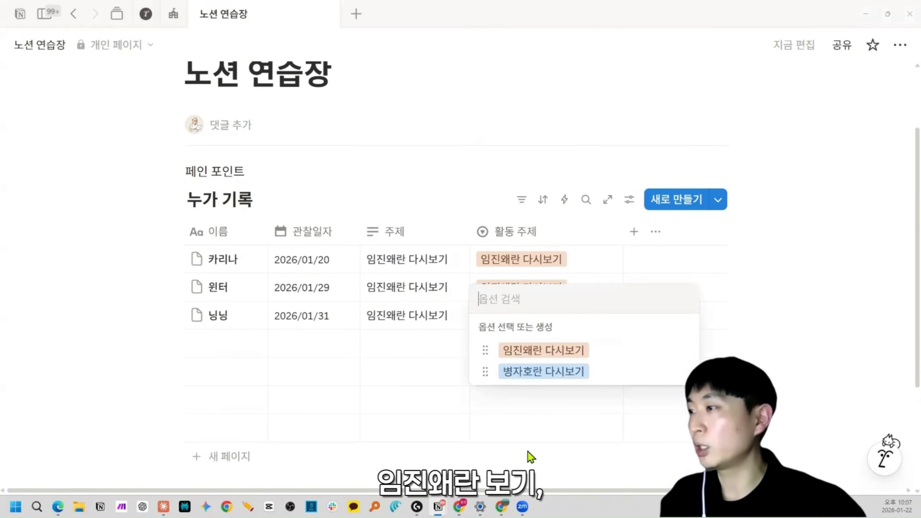
pyautogui.click(531, 381)
pyautogui.click(514, 436)
pyautogui.click(537, 402)
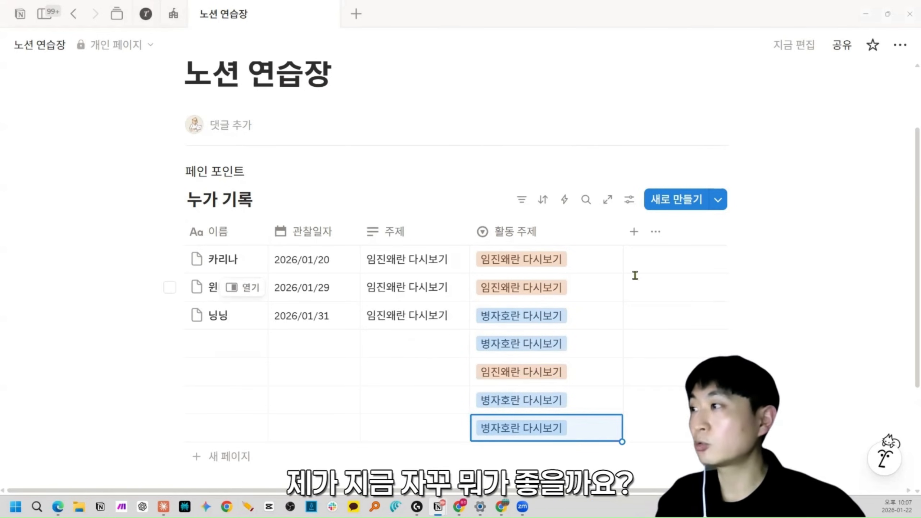
pyautogui.click(634, 231)
pyautogui.scroll(-1, 676, 346)
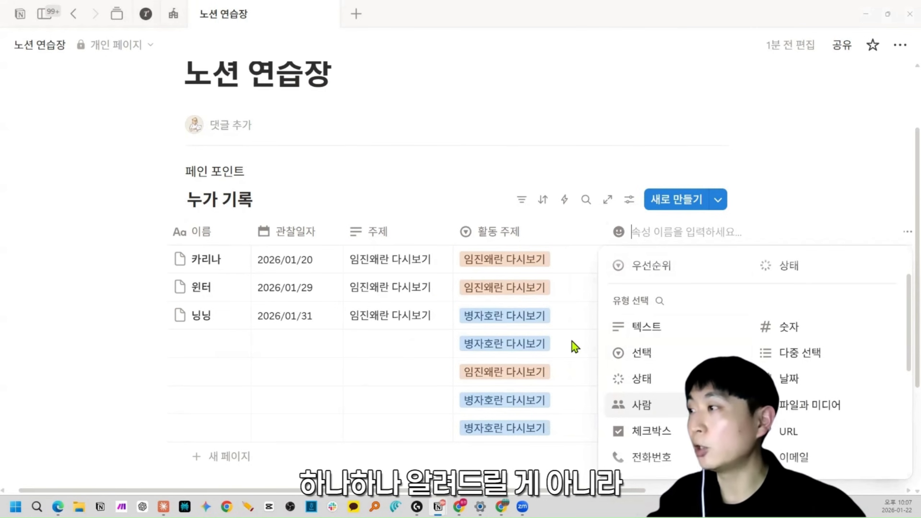
pyautogui.scroll(-1, 665, 315)
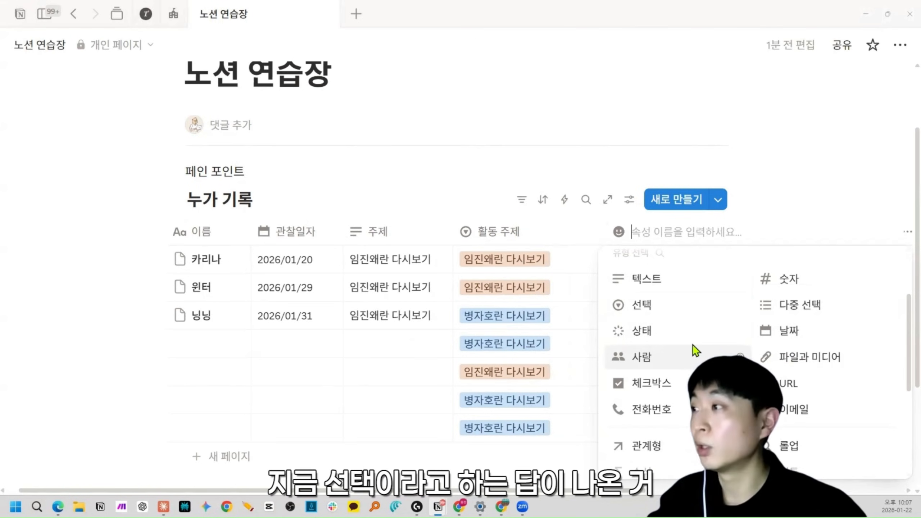
pyautogui.click(496, 192)
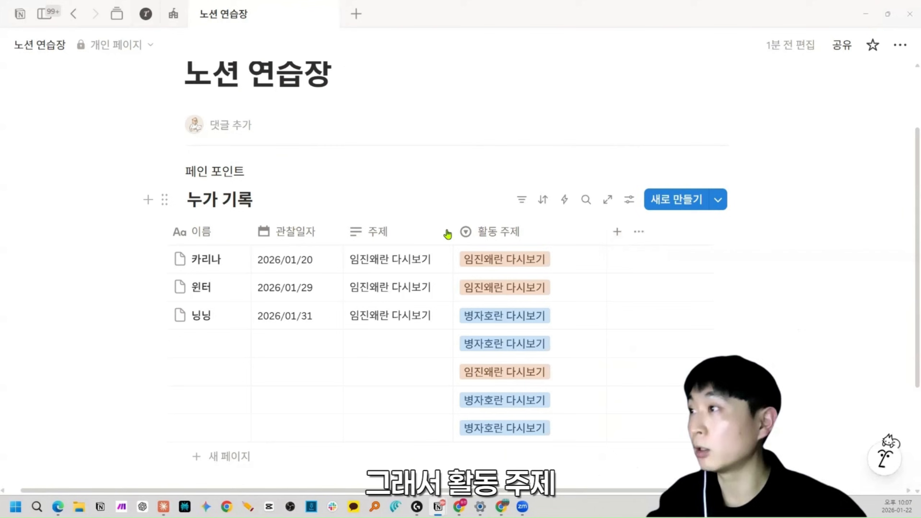
# Step: Add a select (선택) property named '과목' to '누가 기록'
pyautogui.click(619, 234)
pyautogui.write('과목')
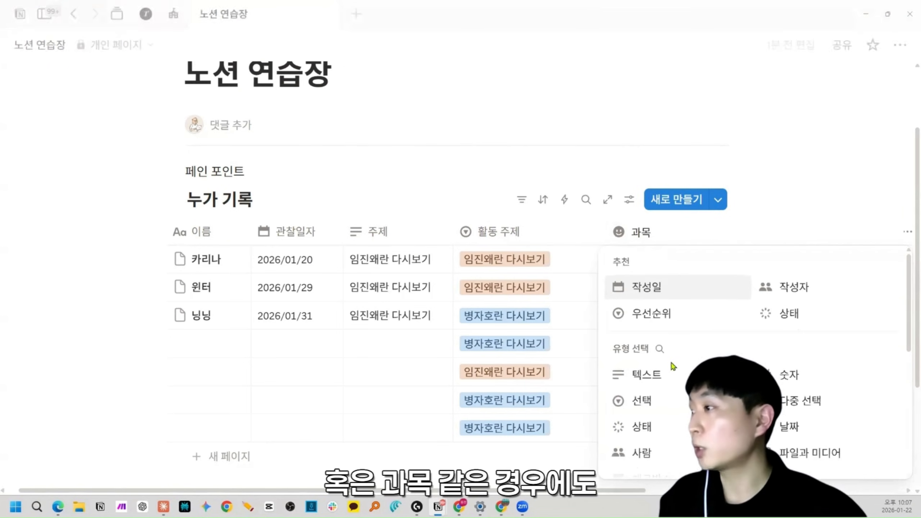
pyautogui.click(642, 401)
# Step: Create the '과목' options '한국사', '세계사' and '사문탐' in the first, second and third rows respectively
pyautogui.click(646, 265)
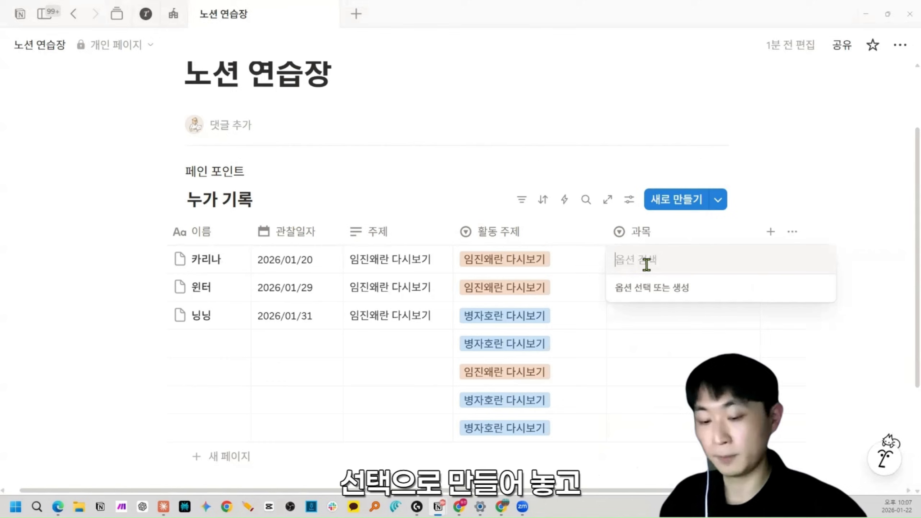
pyautogui.write('한국사')
pyautogui.press('Return')
pyautogui.write('세계사')
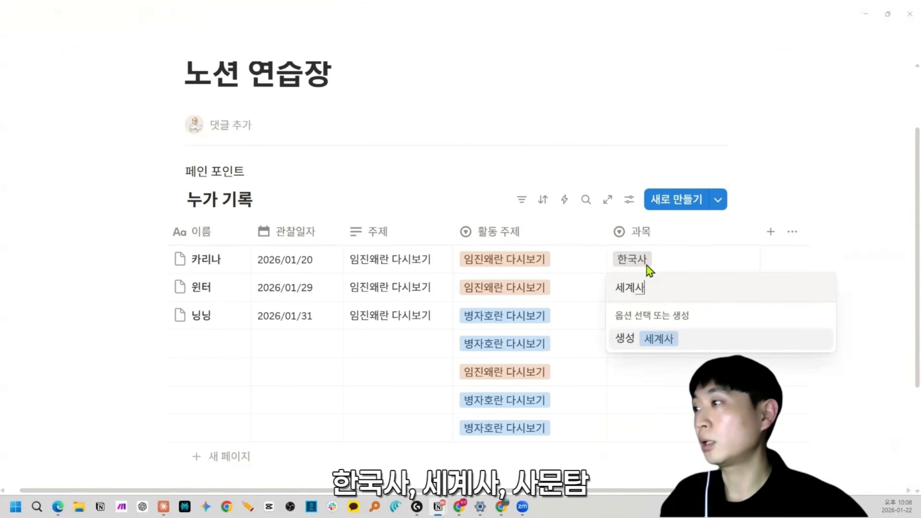
pyautogui.press('Return')
pyautogui.write('사무ㄴ탐')
pyautogui.press('Return')
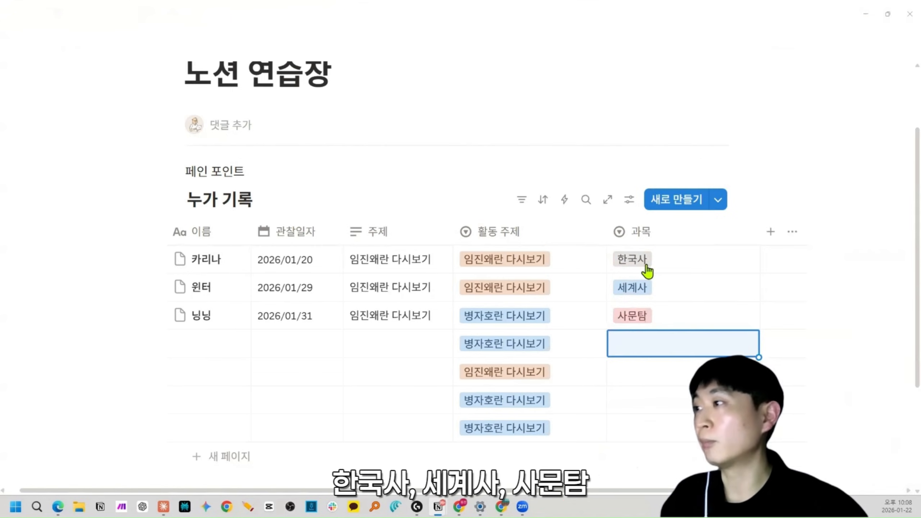
# Step: Set '과목' to 한국사 in the fourth and fifth rows and 세계사 in the sixth, and narrow the '과목' and '활동 주제' columns
pyautogui.click(657, 352)
pyautogui.click(659, 399)
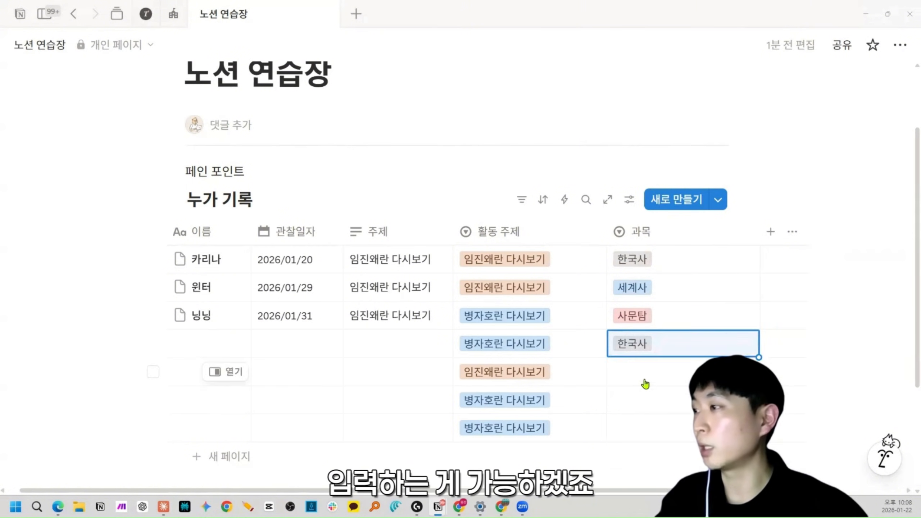
pyautogui.press('Down')
pyautogui.press('Return')
pyautogui.click(656, 354)
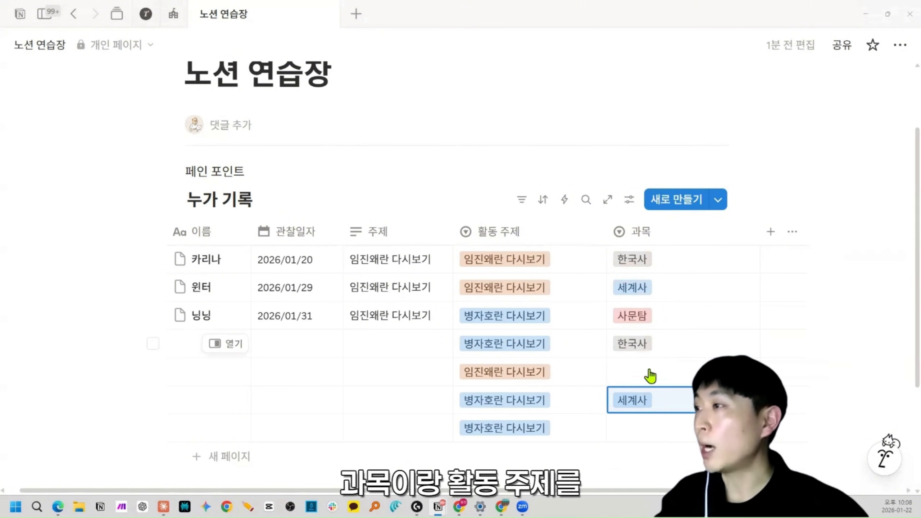
pyautogui.click(649, 375)
pyautogui.click(663, 423)
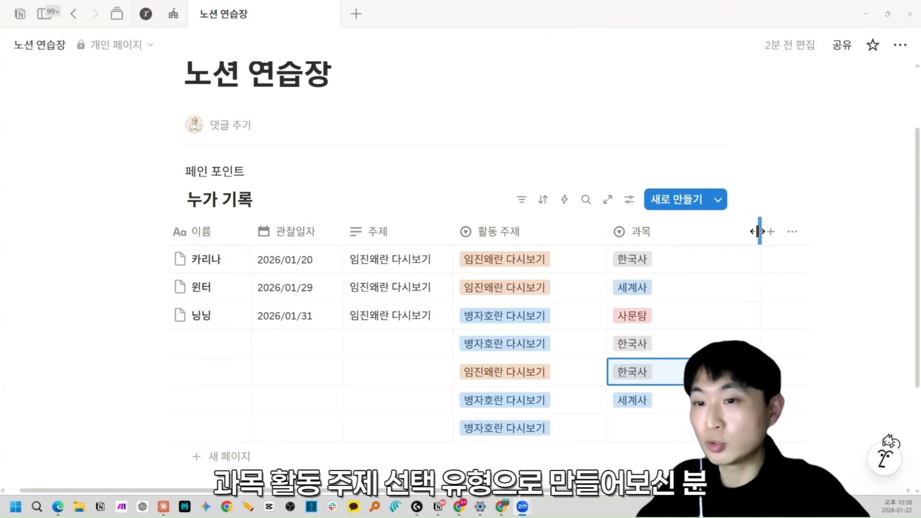
pyautogui.moveTo(757, 231); pyautogui.dragTo(682, 231)
pyautogui.moveTo(607, 233); pyautogui.dragTo(576, 233)
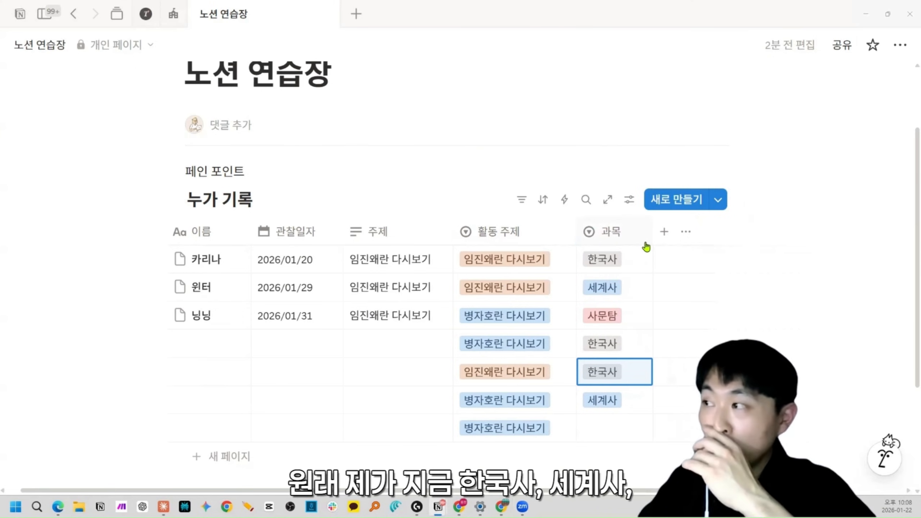
# Step: View the available options for the empty 과목 cell in the last row without choosing one
pyautogui.click(610, 431)
pyautogui.click(660, 450)
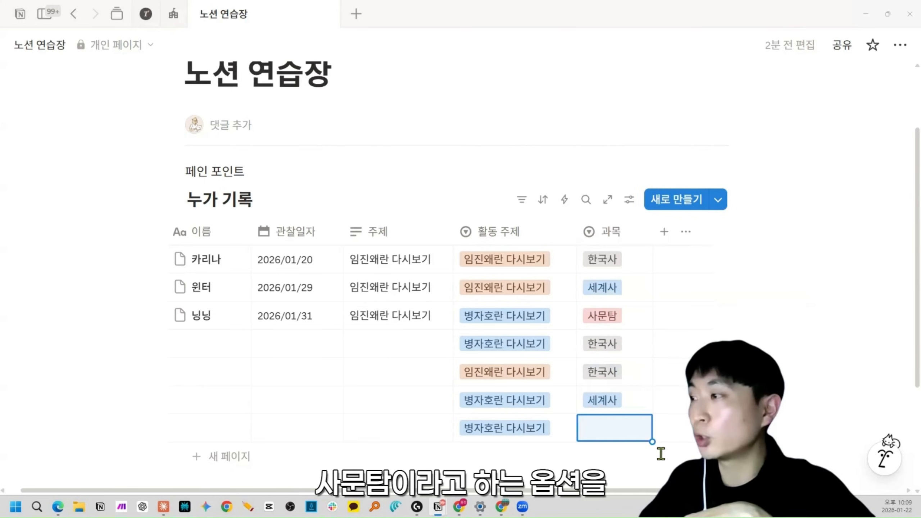
pyautogui.click(616, 438)
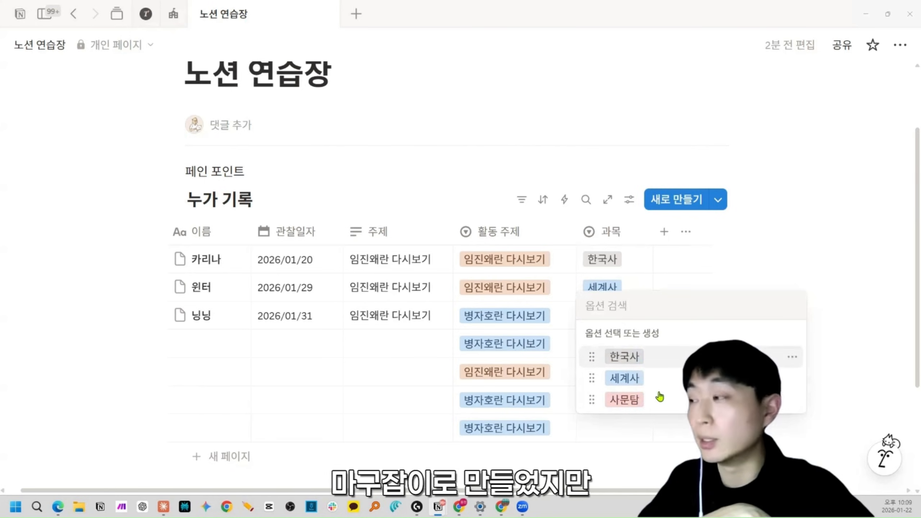
pyautogui.click(673, 463)
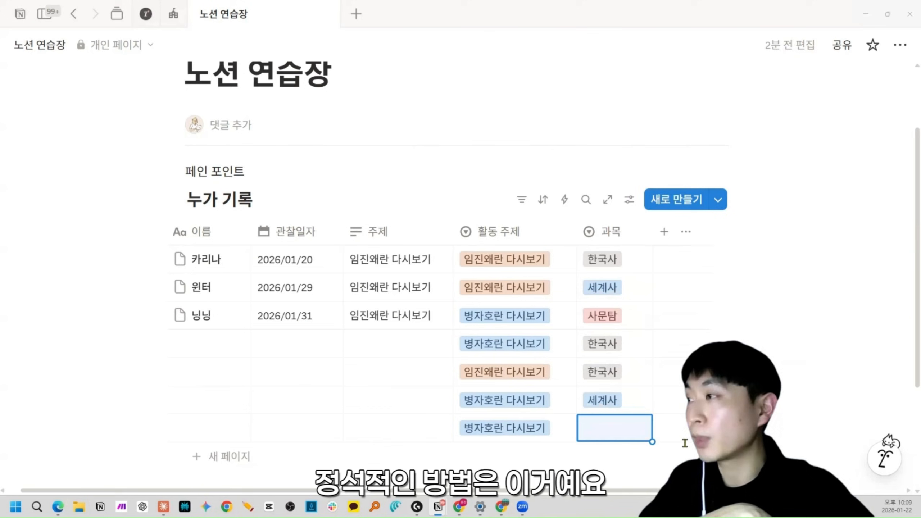
# Step: Add two options, ㅇ and ㅁ, to the 과목 select property
pyautogui.click(618, 236)
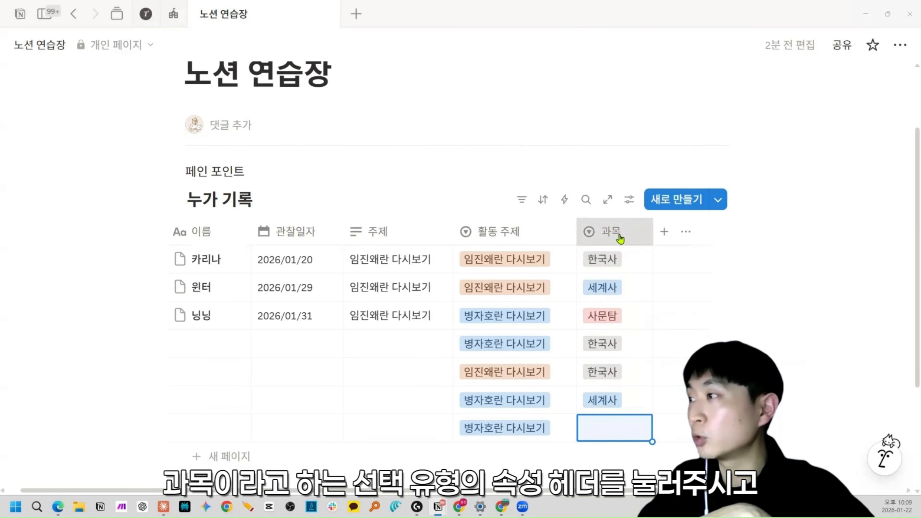
pyautogui.click(644, 209)
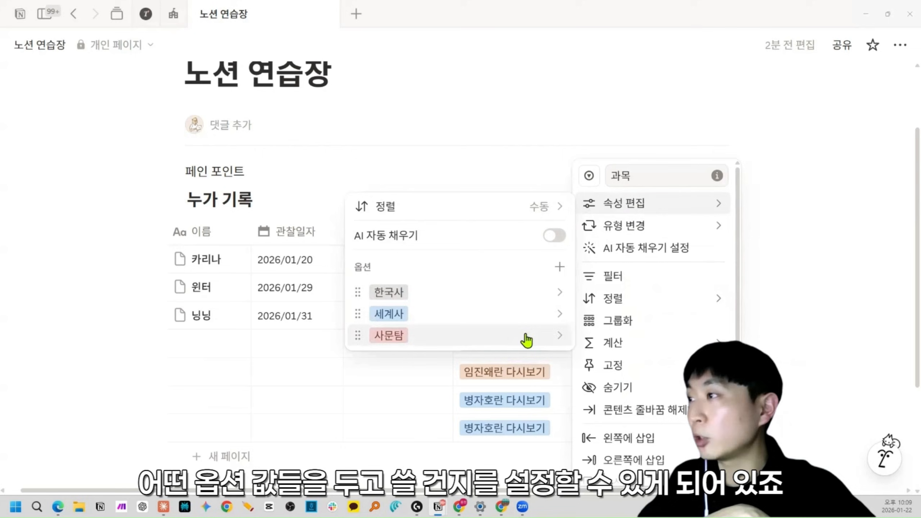
pyautogui.click(558, 267)
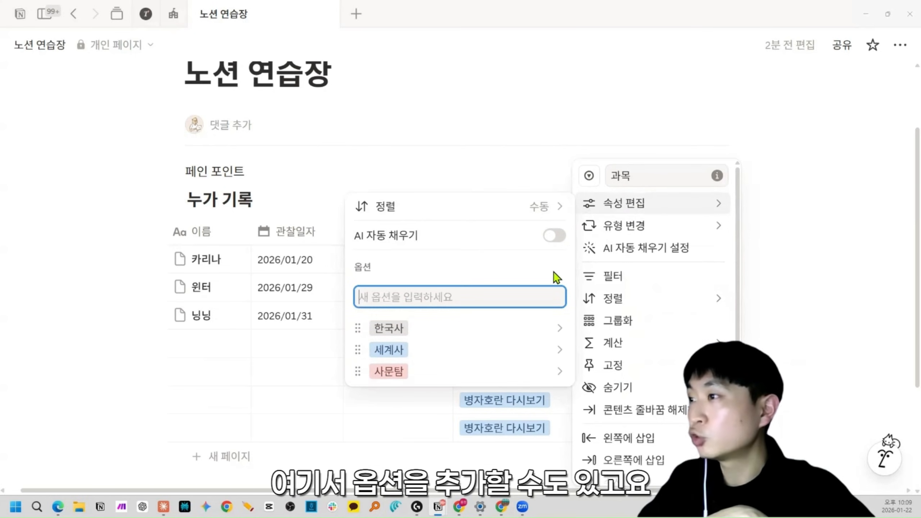
pyautogui.write('ㅇ')
pyautogui.press('Return')
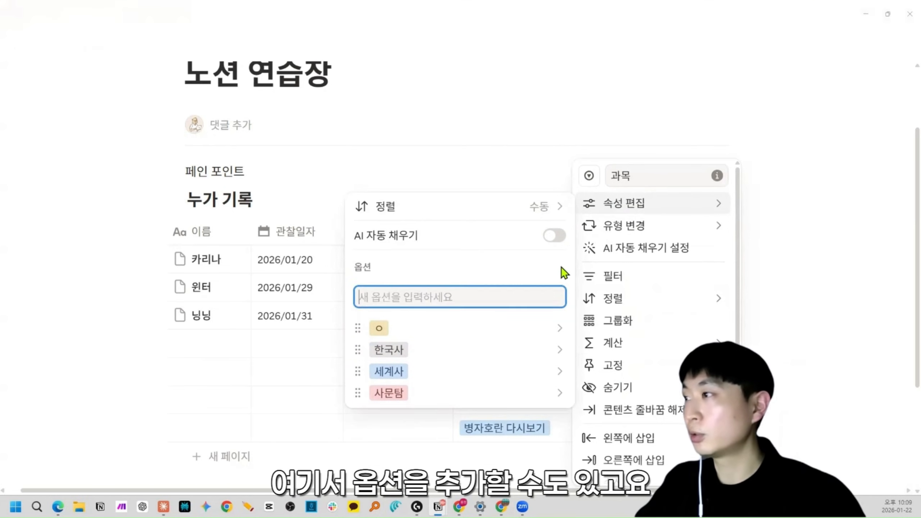
pyautogui.write('ㅁ')
pyautogui.press('Return')
# Step: Change the colour of the 과목 option ㅁ to orange (주황색)
pyautogui.click(555, 293)
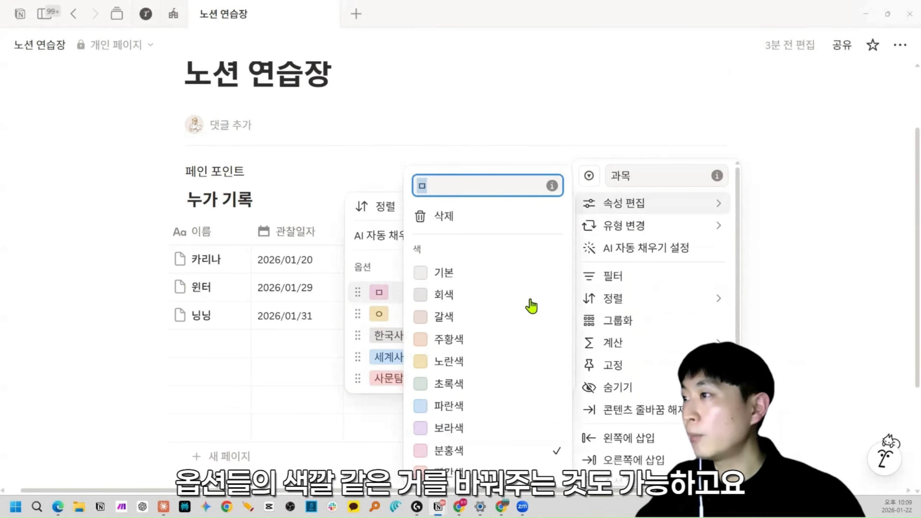
pyautogui.click(529, 318)
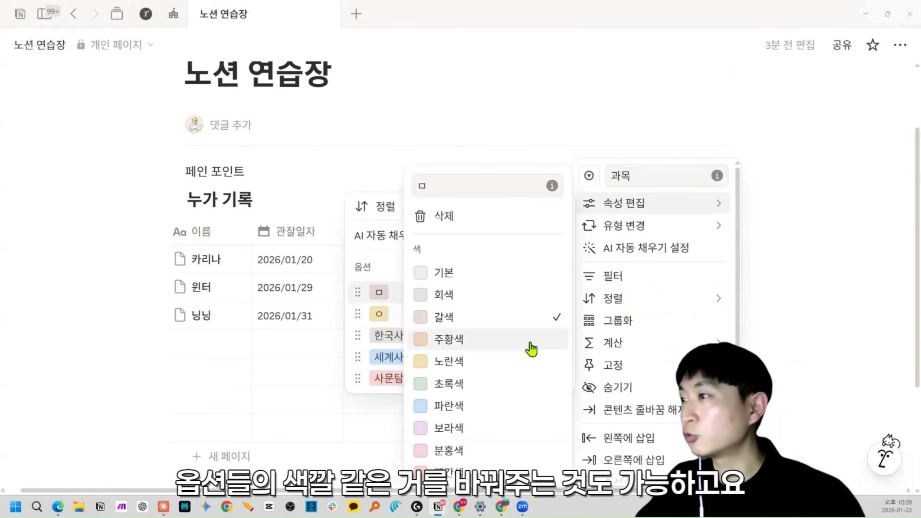
pyautogui.click(529, 339)
pyautogui.click(395, 240)
# Step: Sort the 과목 options in reverse alphabetical order (알파벳 역순), and manually move ㅇ to the top with ㅁ directly below it
pyautogui.click(549, 211)
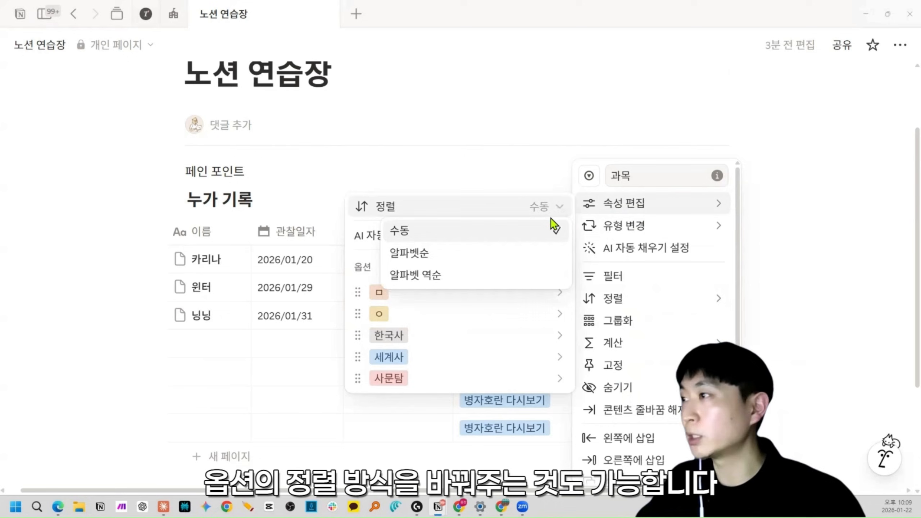
pyautogui.click(537, 273)
pyautogui.moveTo(358, 314); pyautogui.dragTo(360, 282)
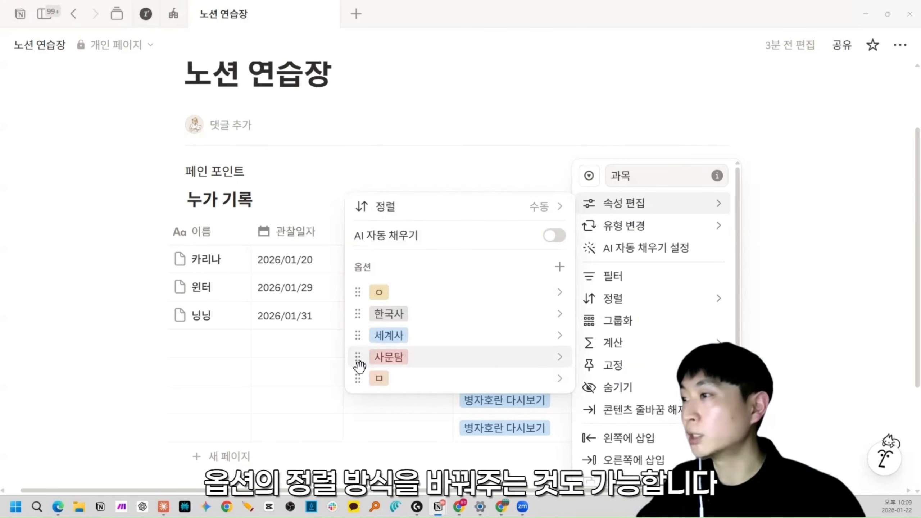
pyautogui.moveTo(358, 378); pyautogui.dragTo(366, 313)
pyautogui.click(808, 218)
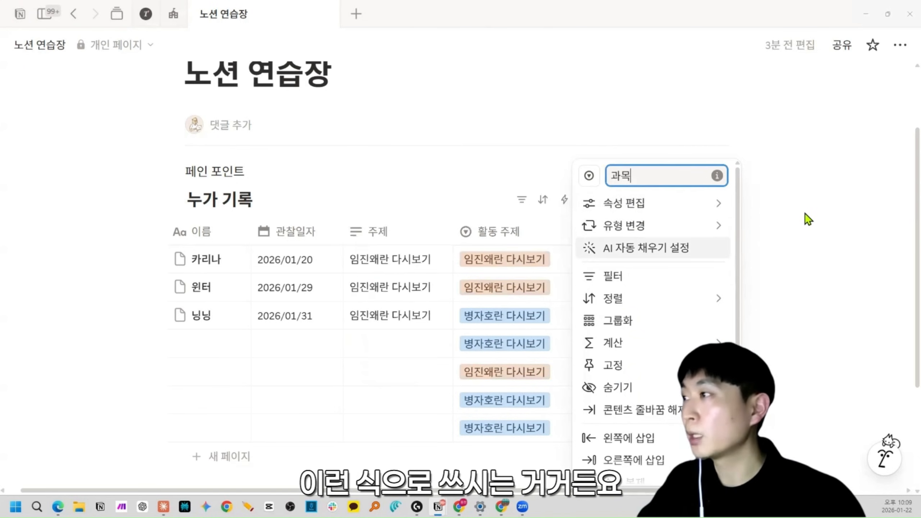
pyautogui.click(808, 218)
# Step: Compare the 과목 property's edit settings with the option picker of the empty 과목 cell in the last row
pyautogui.click(618, 231)
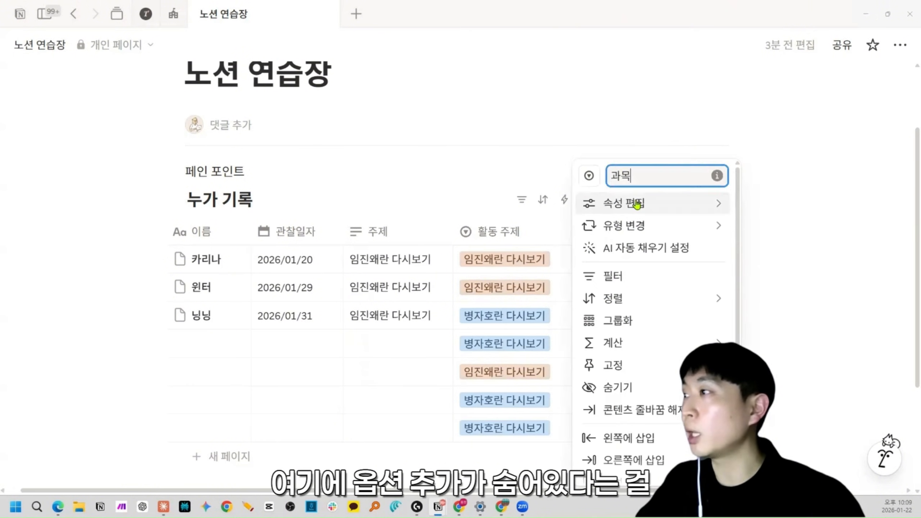
pyautogui.click(635, 204)
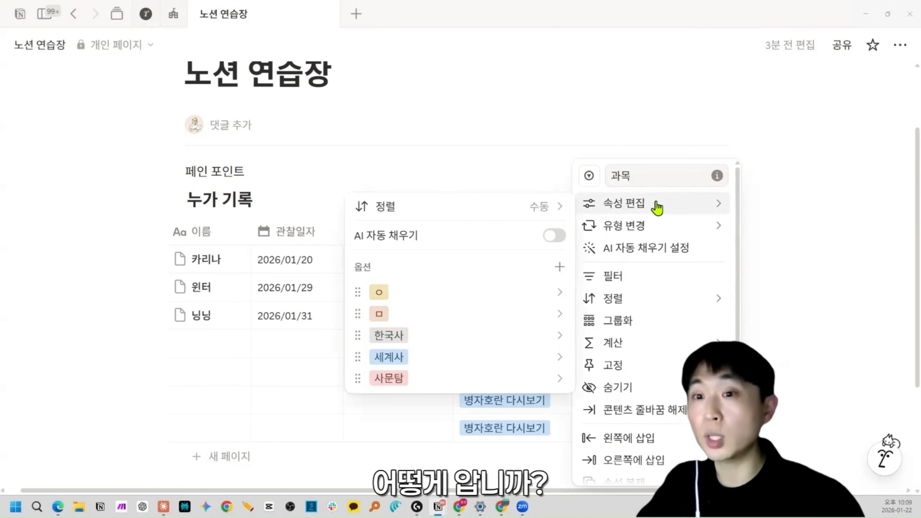
pyautogui.click(556, 117)
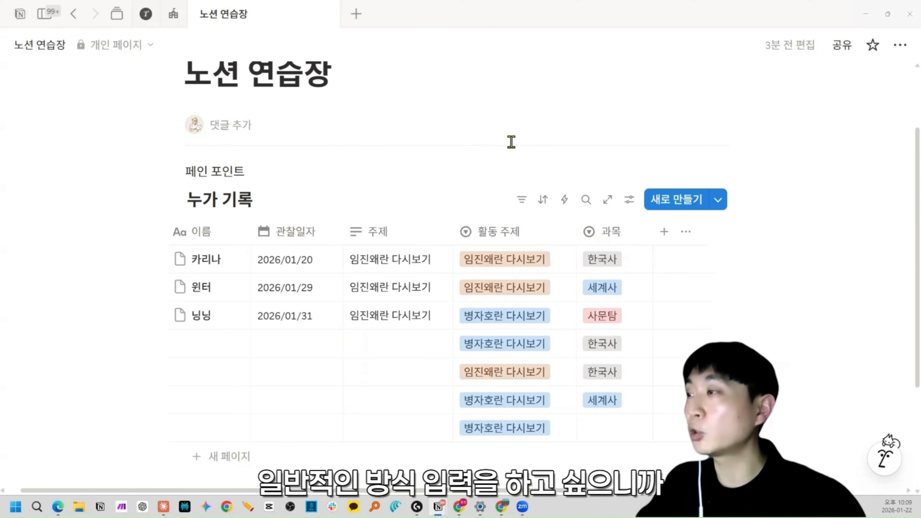
pyautogui.click(615, 440)
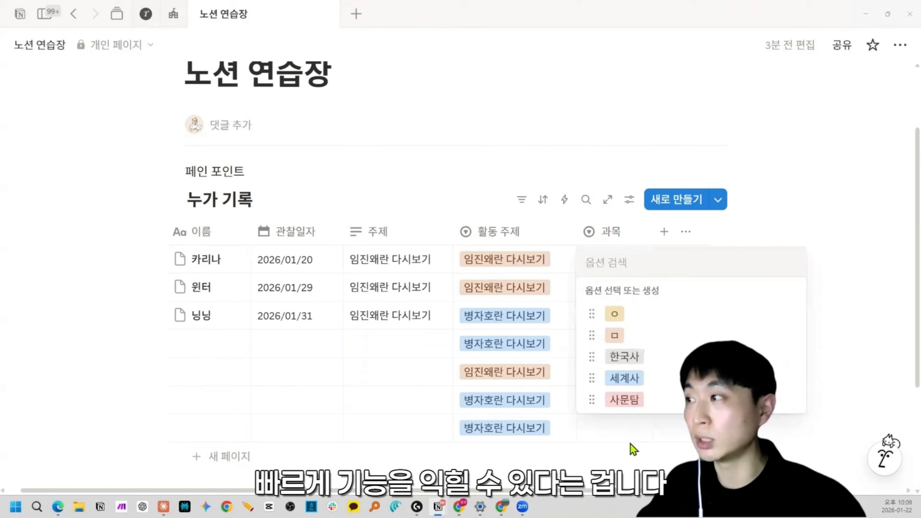
pyautogui.press('Escape')
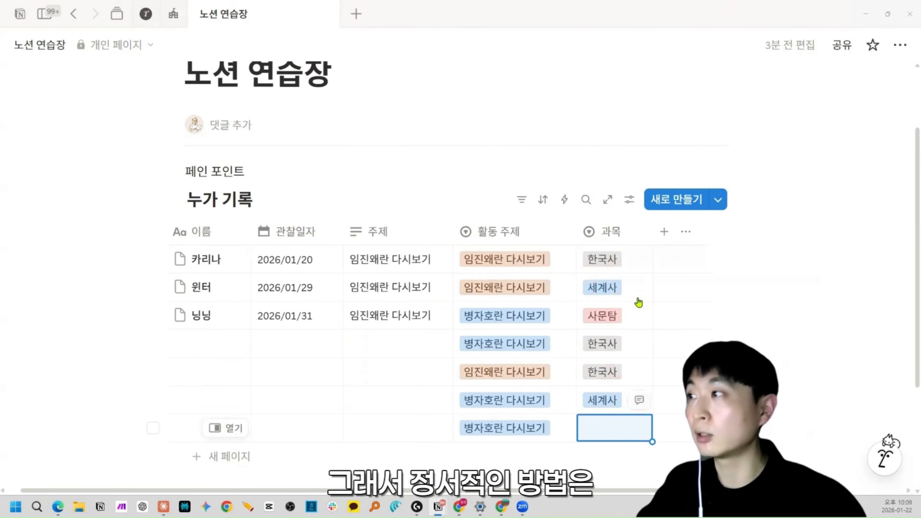
pyautogui.click(623, 238)
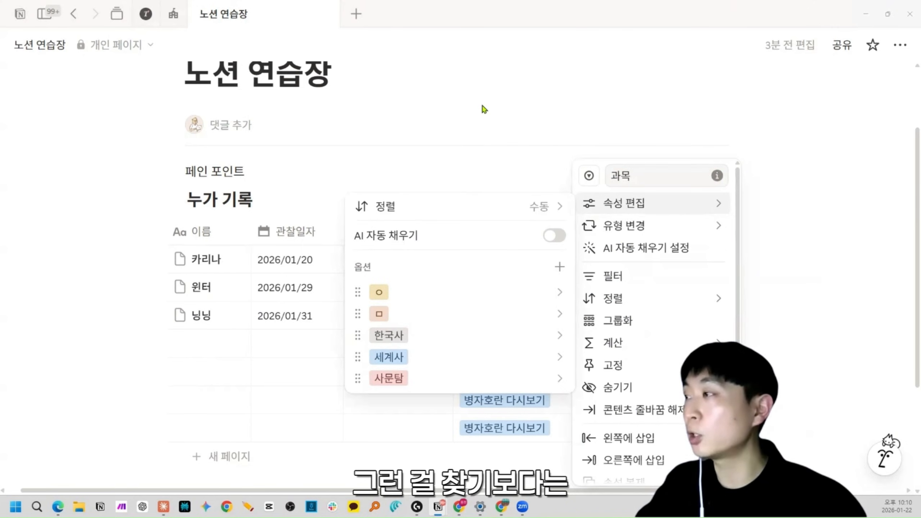
pyautogui.click(484, 122)
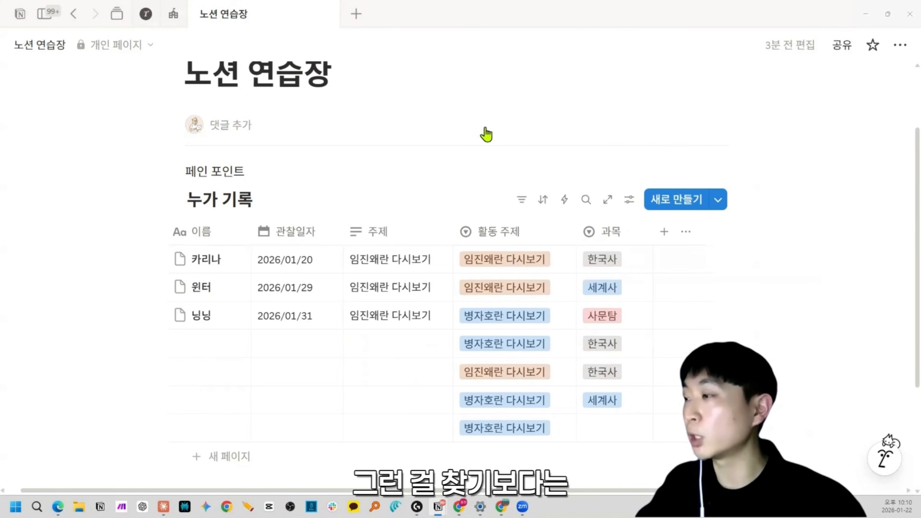
pyautogui.click(610, 433)
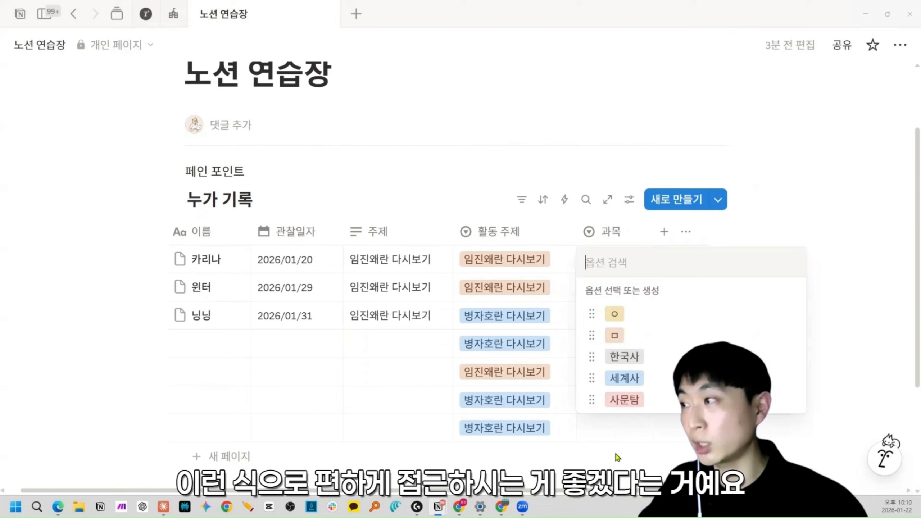
pyautogui.press('Escape')
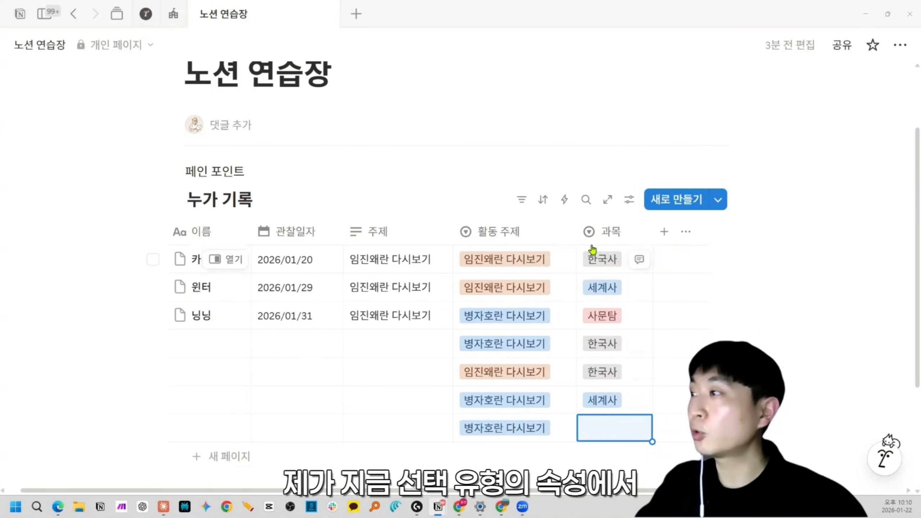
# Step: Compare the edit settings of the 과목 select property with those of the 관찰일자 date property
pyautogui.click(612, 238)
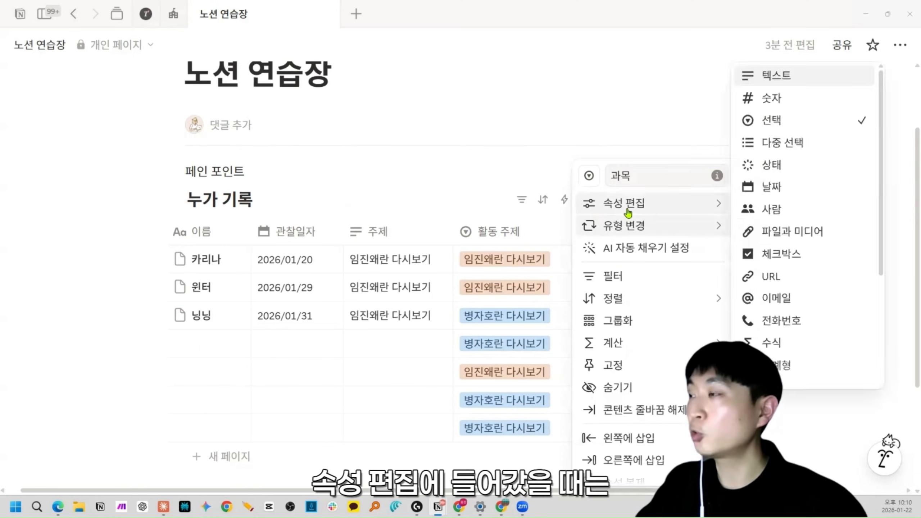
pyautogui.moveTo(628, 213)
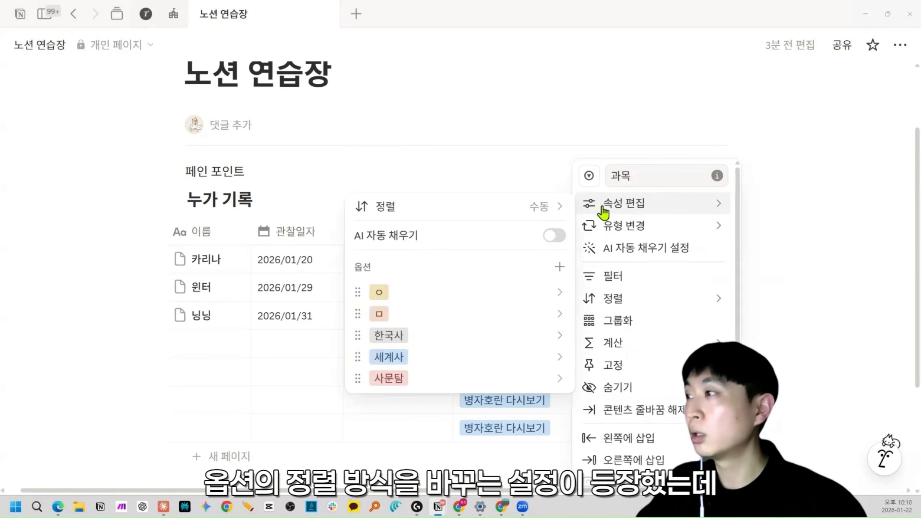
pyautogui.click(434, 169)
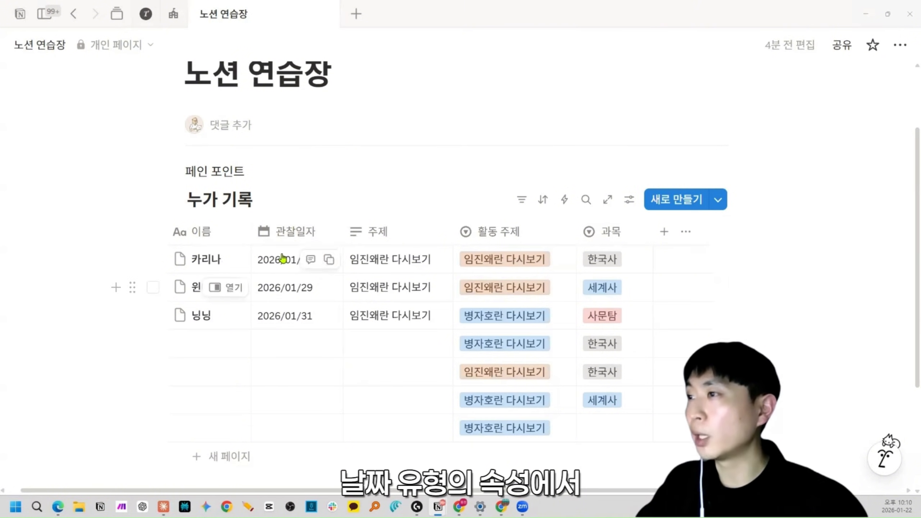
pyautogui.click(300, 233)
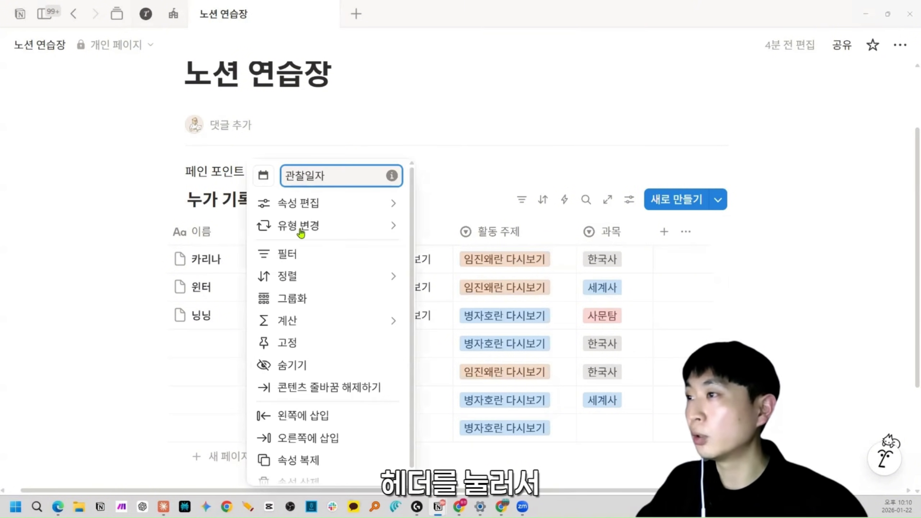
pyautogui.moveTo(318, 207)
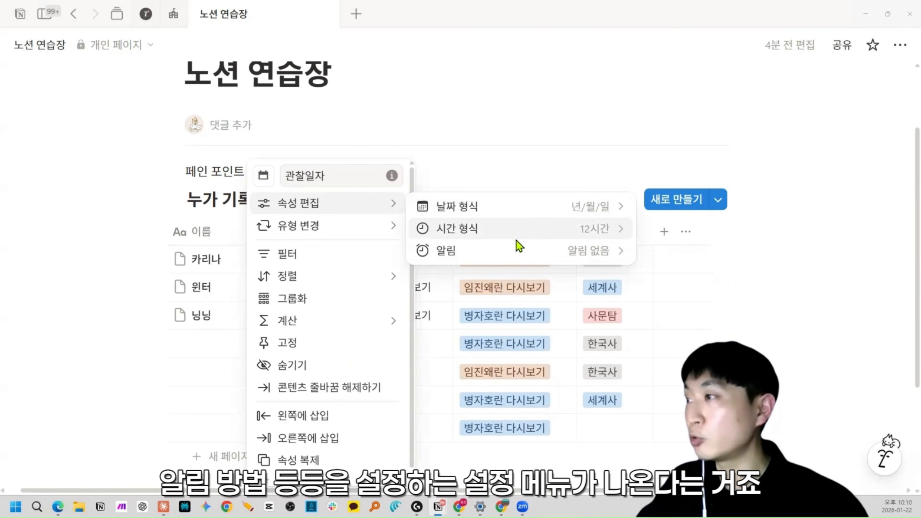
pyautogui.click(482, 147)
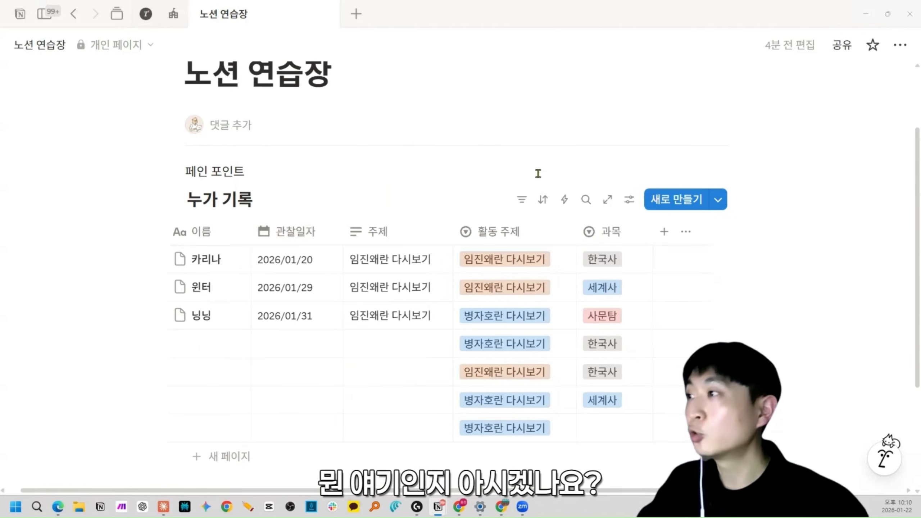
pyautogui.click(601, 238)
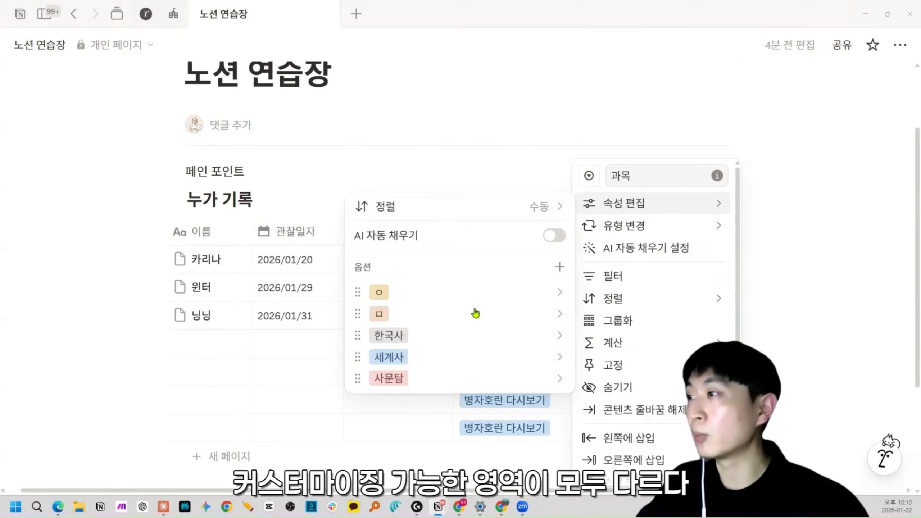
pyautogui.click(375, 154)
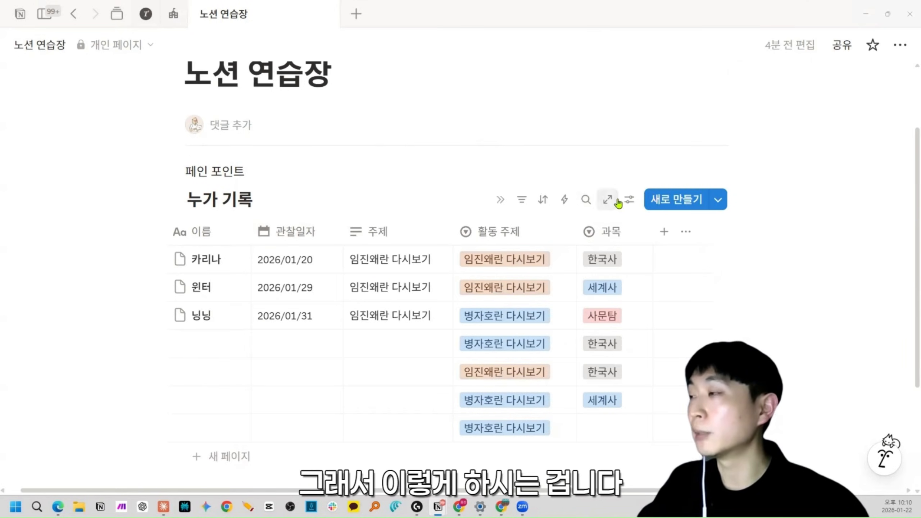
# Step: Browse the property types available for a new column in the 누가 기록 table without adding one
pyautogui.click(664, 231)
pyautogui.scroll(-2, 678, 319)
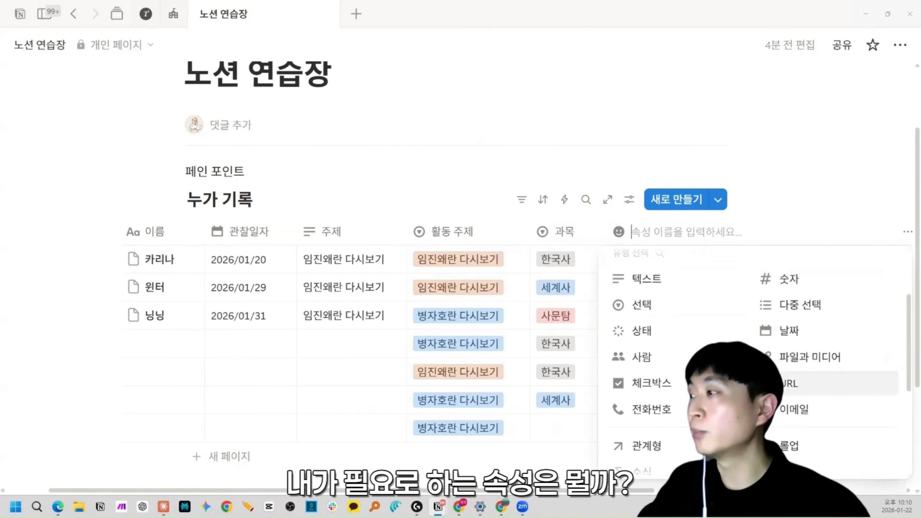
pyautogui.click(426, 150)
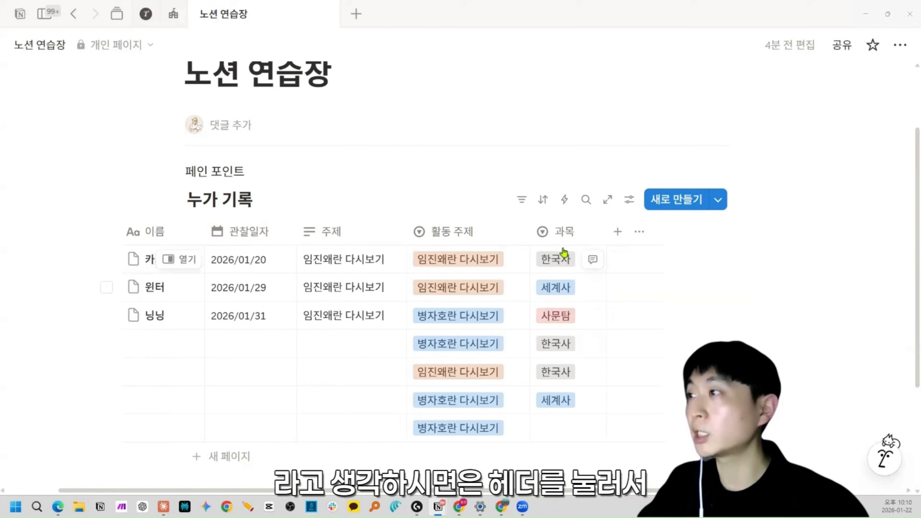
# Step: Review the sorting, AI autofill and option settings of the 과목 property and close them unchanged
pyautogui.click(562, 236)
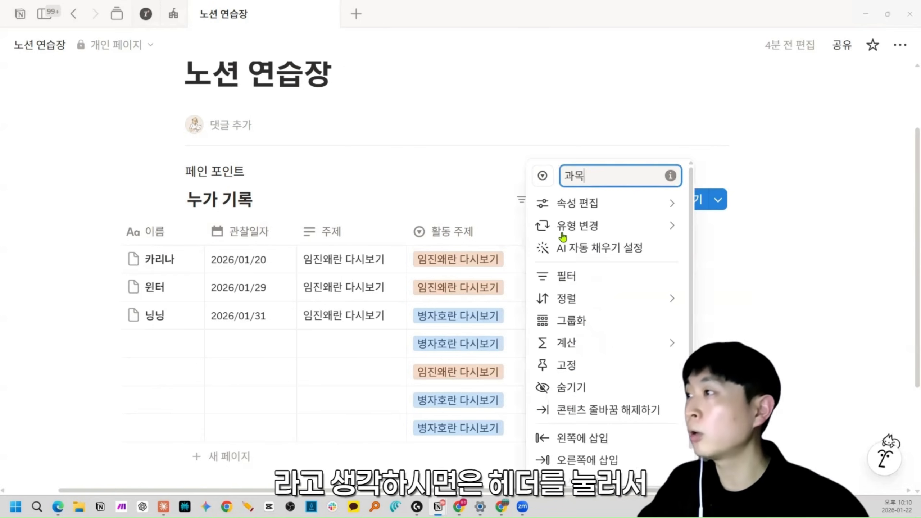
pyautogui.click(574, 212)
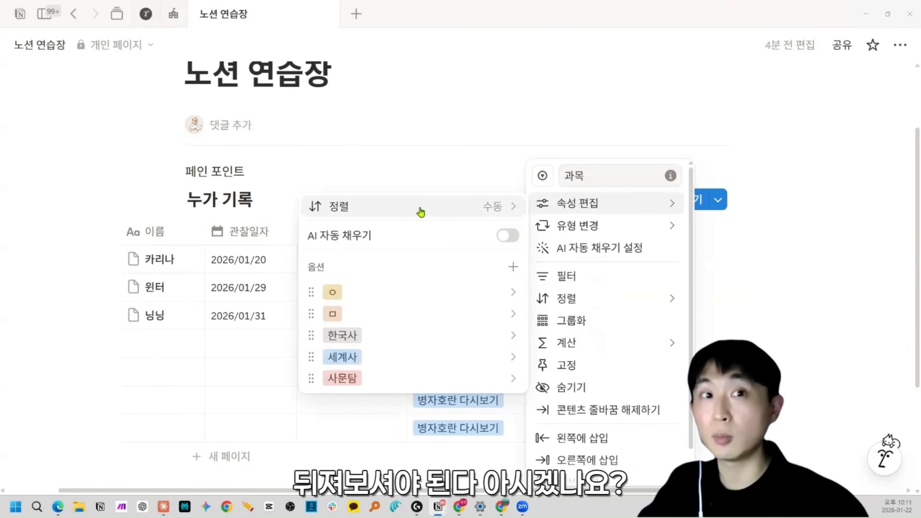
pyautogui.click(412, 166)
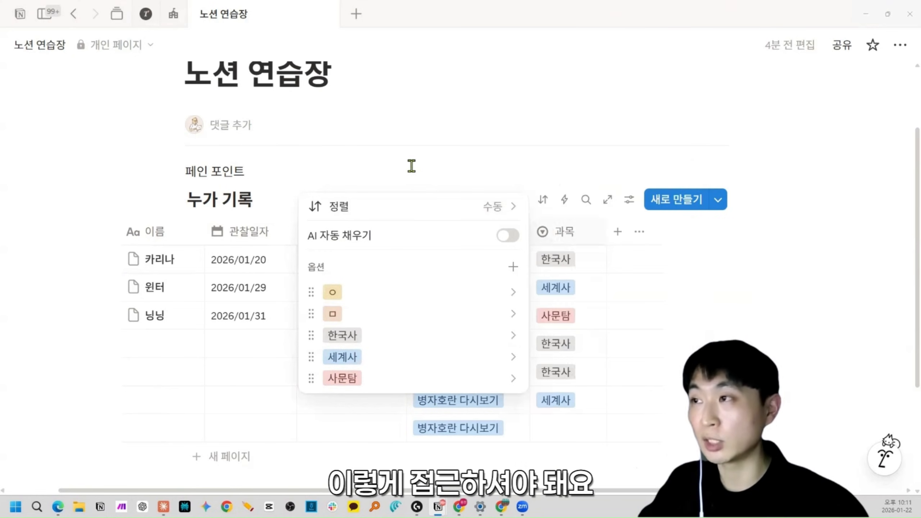
pyautogui.click(351, 169)
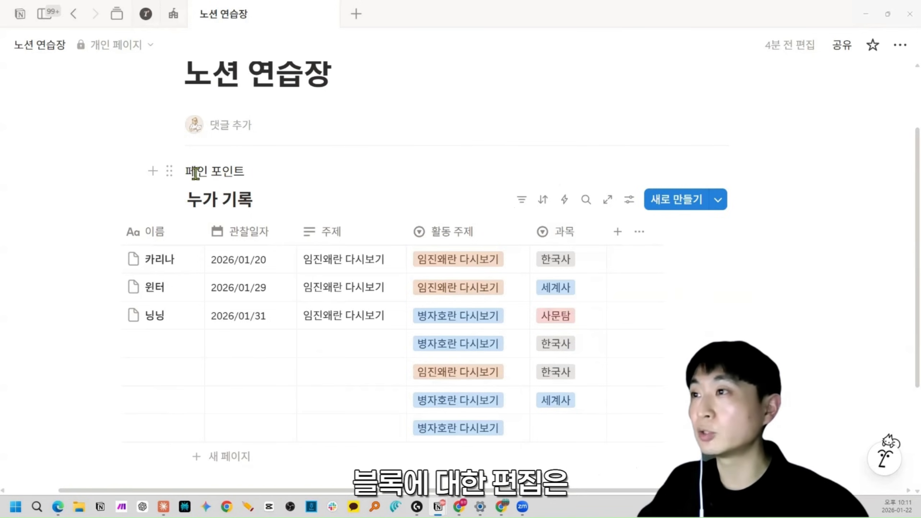
# Step: Show where the 페인 포인트 block and the 노션 연습장 page are edited by viewing their options, changing nothing
pyautogui.click(172, 173)
pyautogui.click(628, 176)
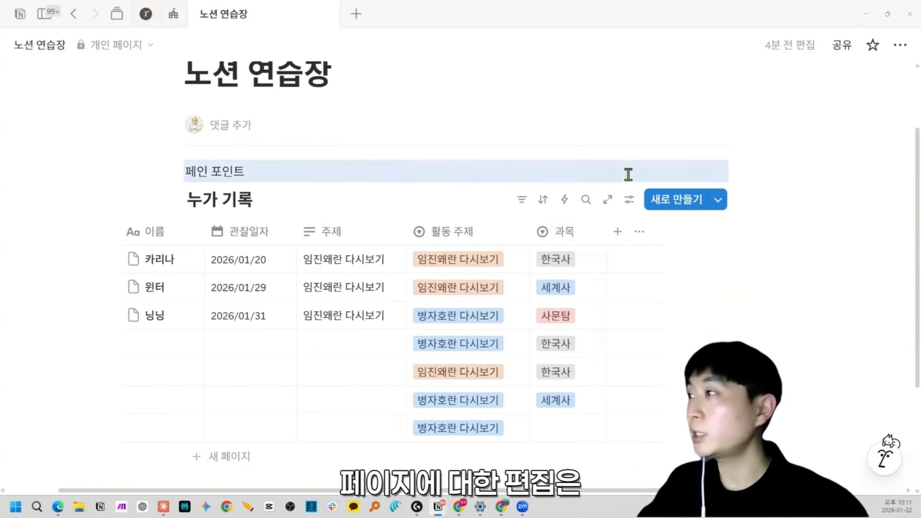
pyautogui.click(627, 171)
pyautogui.click(897, 50)
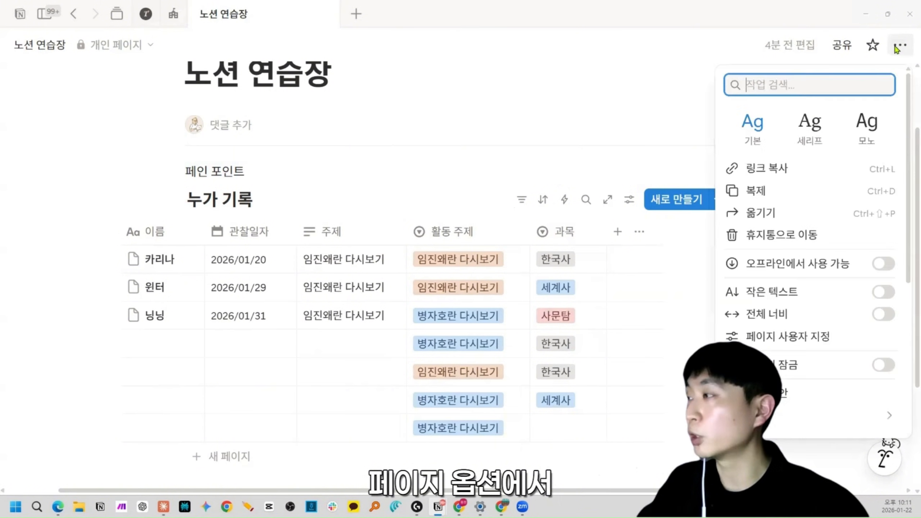
pyautogui.click(494, 136)
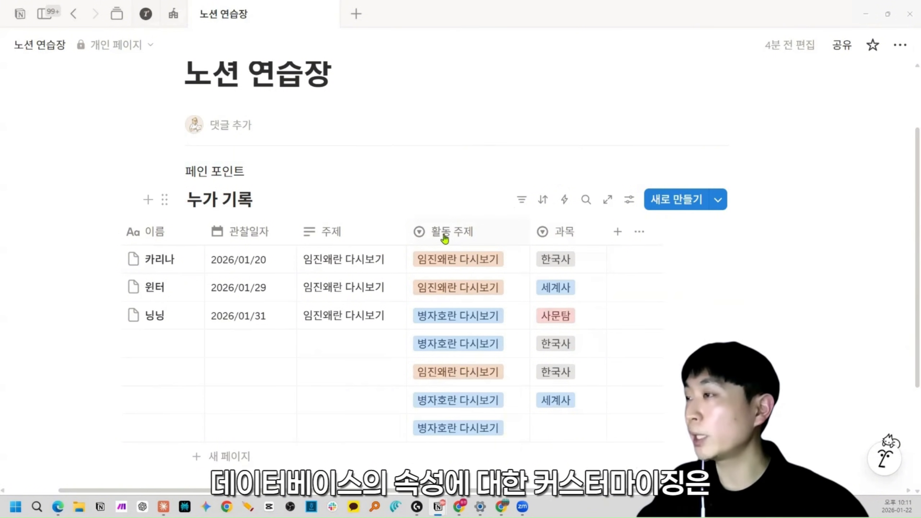
# Step: Review the edit settings of the 활동 주제 property and the view settings of the 누가 기록 database
pyautogui.click(452, 235)
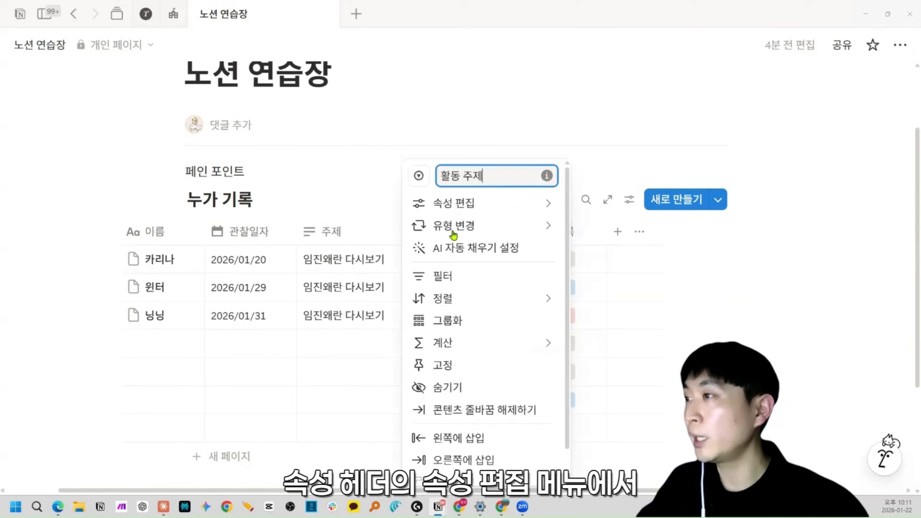
pyautogui.click(472, 205)
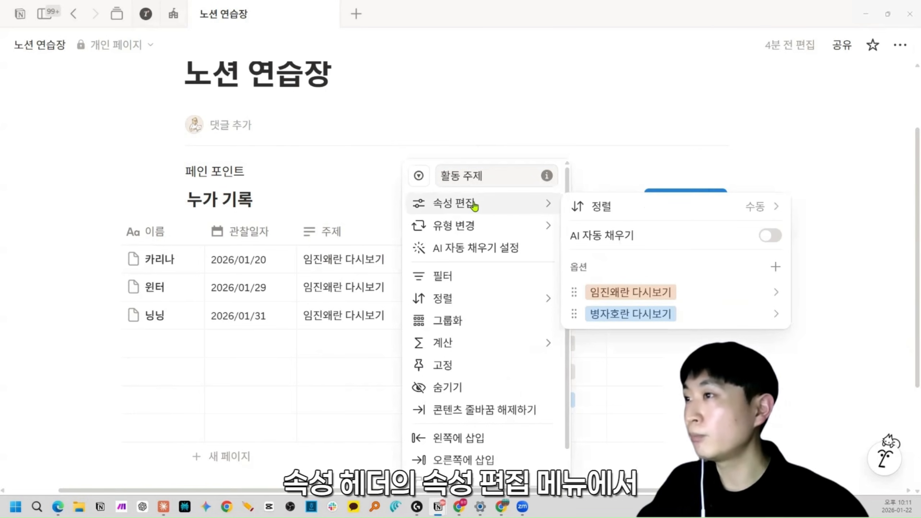
pyautogui.click(335, 176)
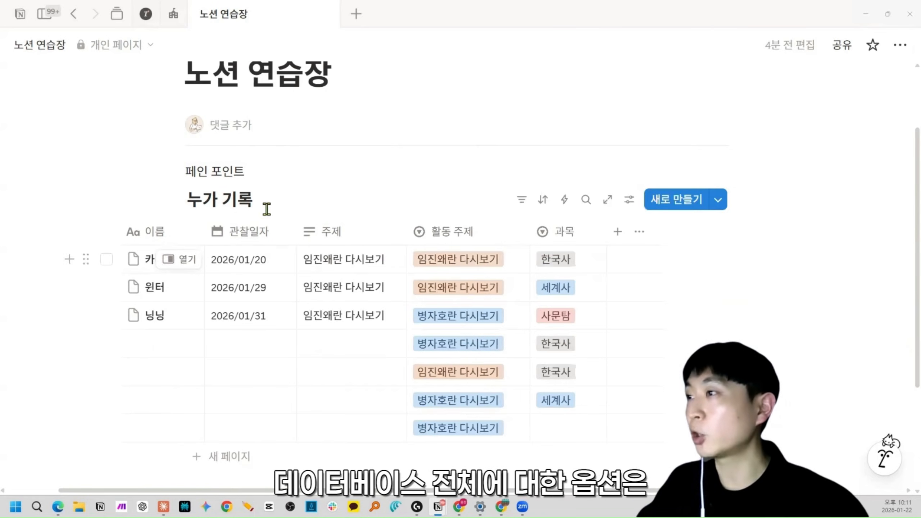
pyautogui.click(629, 203)
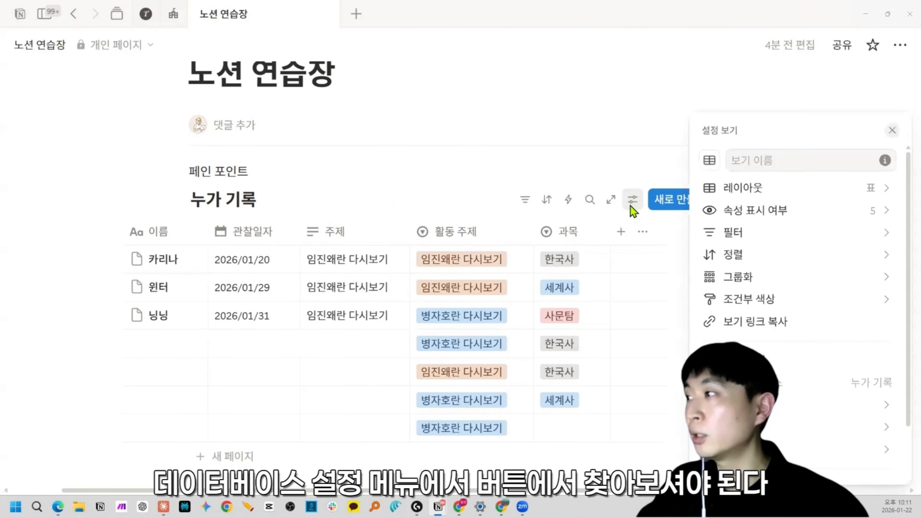
pyautogui.click(605, 168)
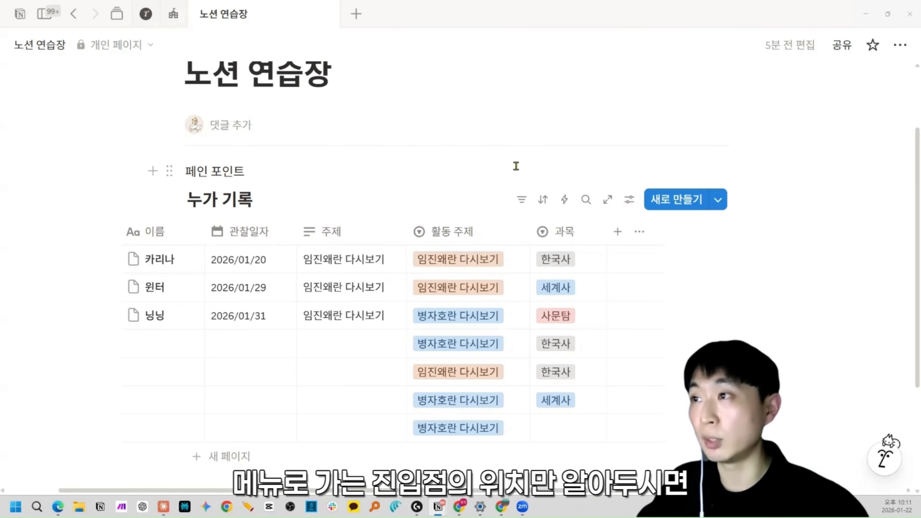
# Step: Revisit in turn the block, page, 활동 주제 property and database settings to recap where each is reached
pyautogui.click(170, 172)
pyautogui.press('Escape')
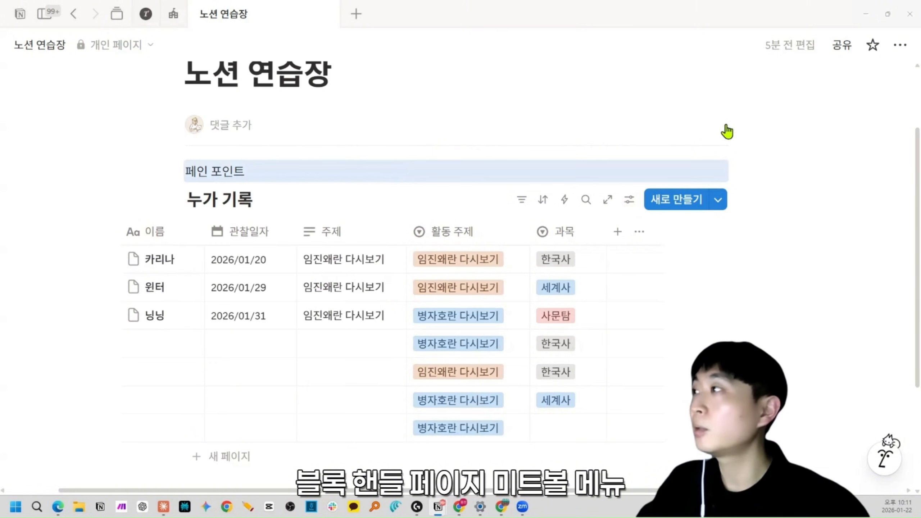
pyautogui.click(899, 50)
pyautogui.click(438, 184)
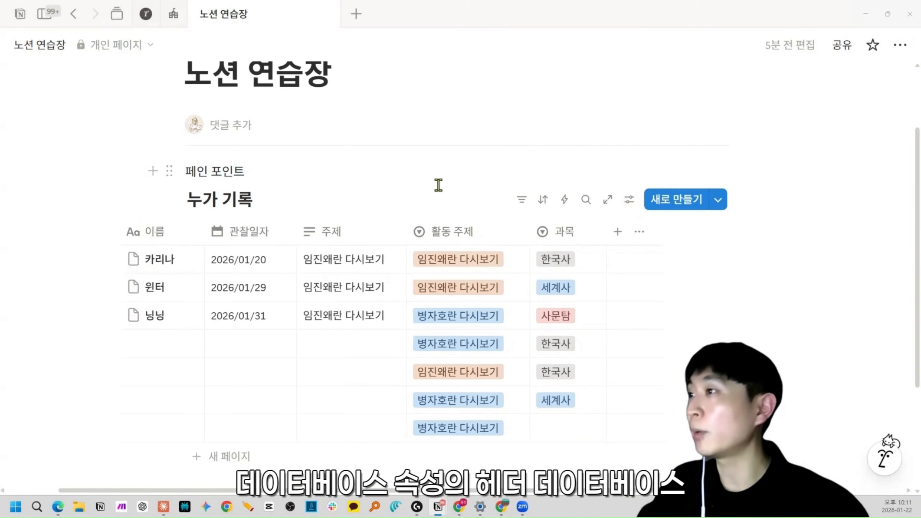
pyautogui.click(443, 231)
pyautogui.moveTo(457, 210)
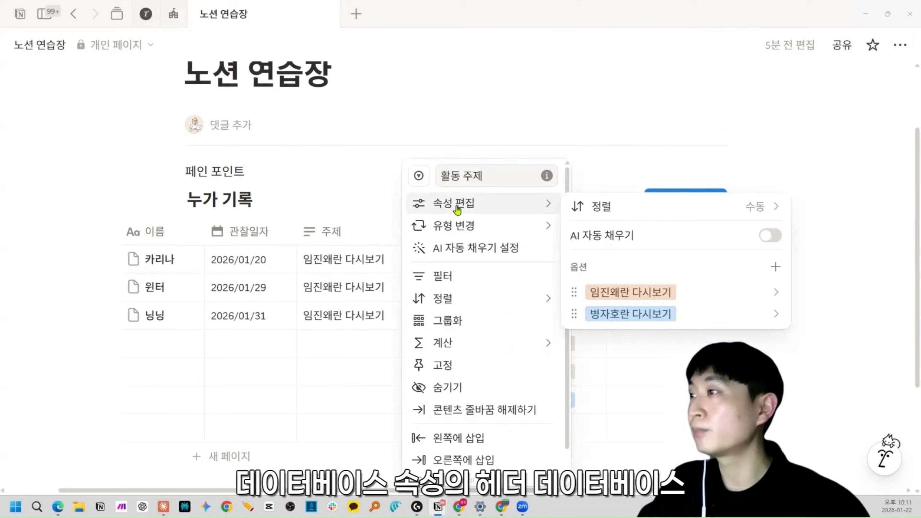
pyautogui.click(340, 158)
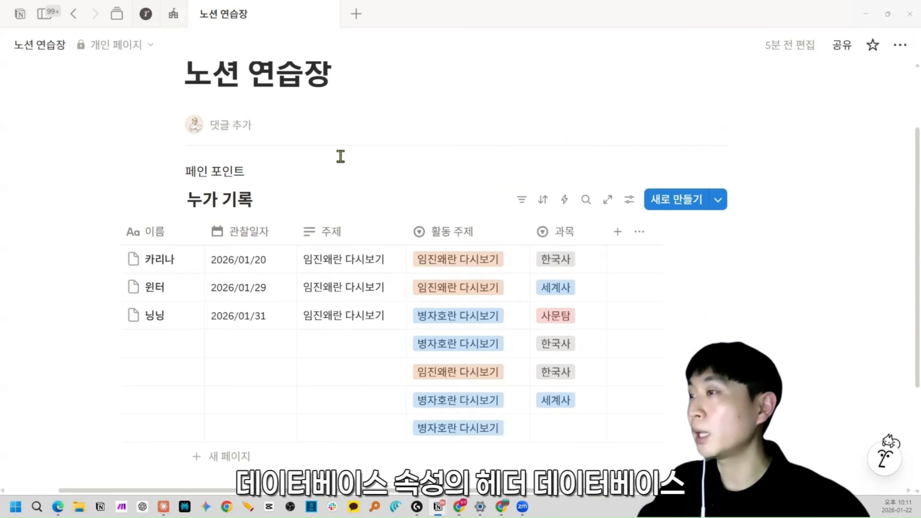
pyautogui.click(626, 199)
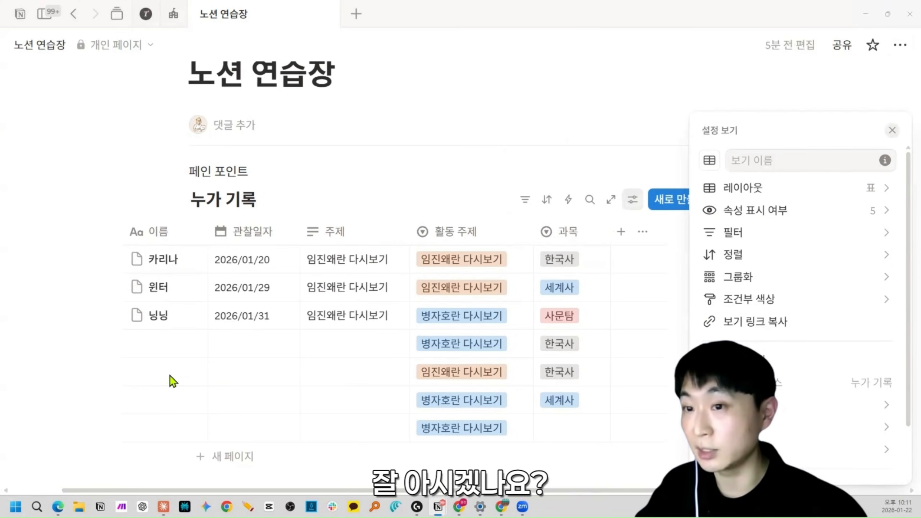
pyautogui.press('Escape')
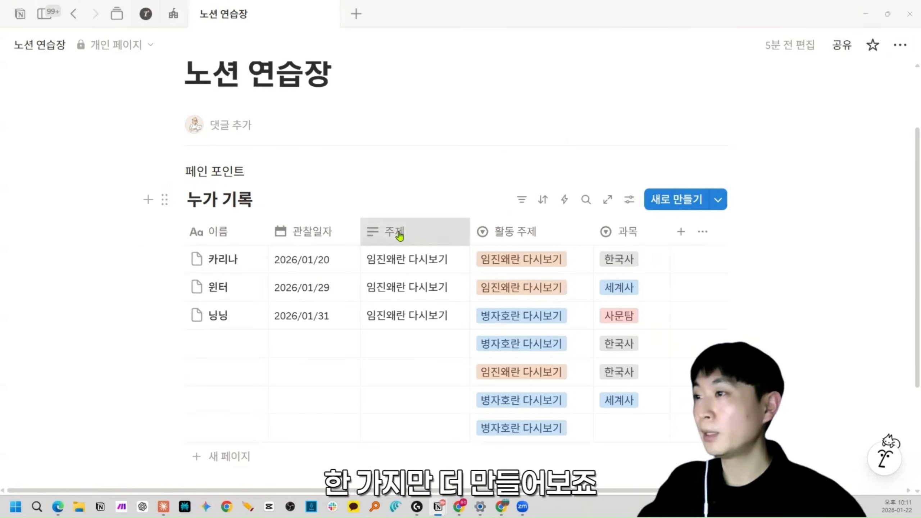
# Step: Delete the 주제 text property and add a new text property named 활동 내용 after 과목
pyautogui.click(401, 232)
pyautogui.click(422, 463)
pyautogui.click(573, 232)
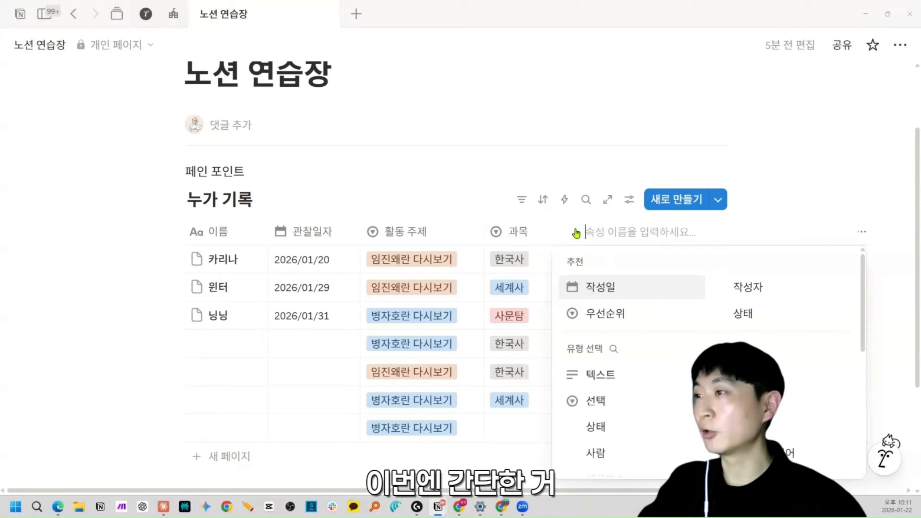
pyautogui.write('활동 내용')
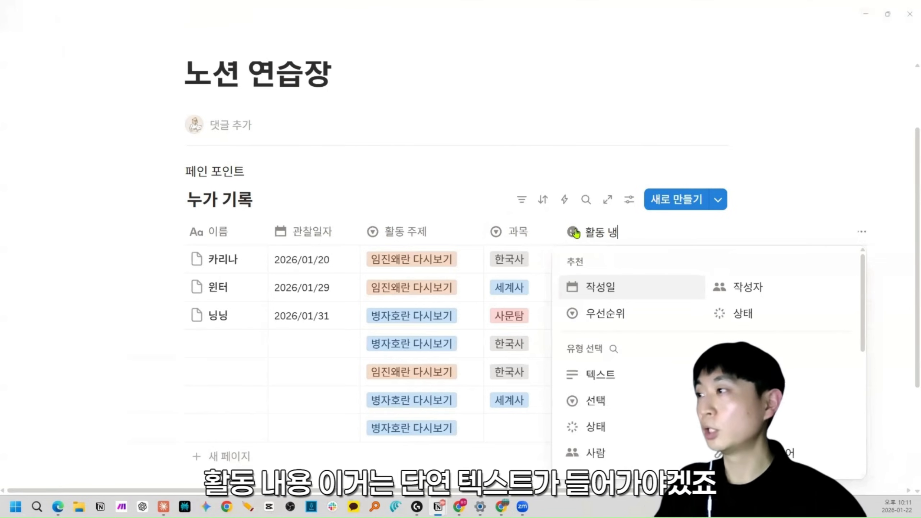
pyautogui.click(607, 373)
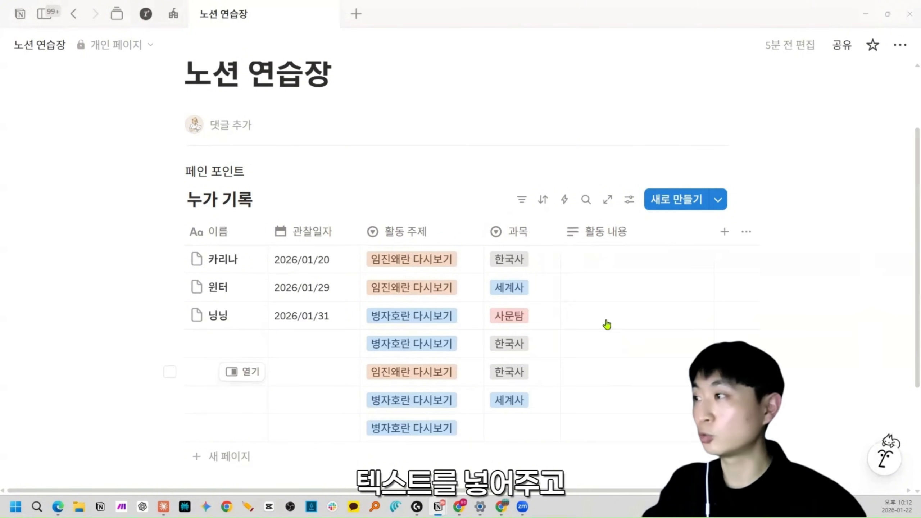
# Step: Enter "임진왜란 다시보기~~~~~~~~~~~~~" as the 활동 내용 of the 카리나 row
pyautogui.click(599, 268)
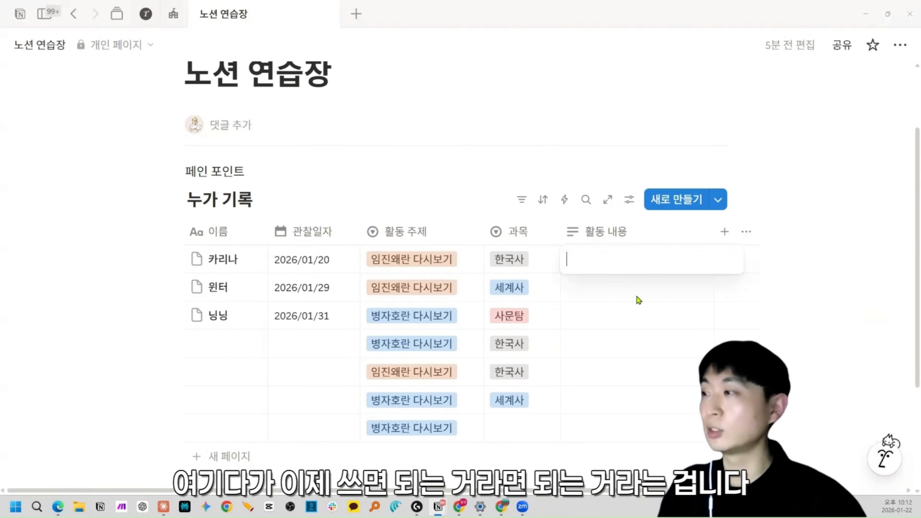
pyautogui.write('임진왜란')
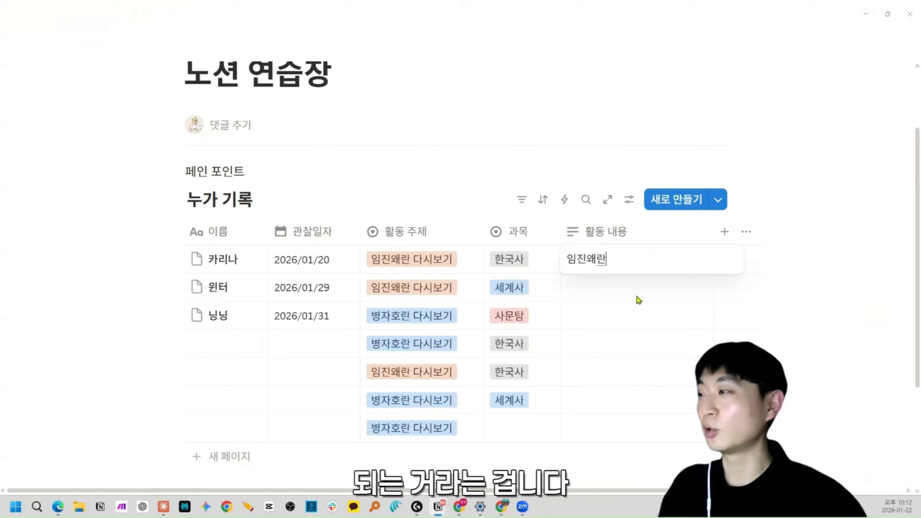
pyautogui.write(' 다시복기~~~~~~~~~~~~~')
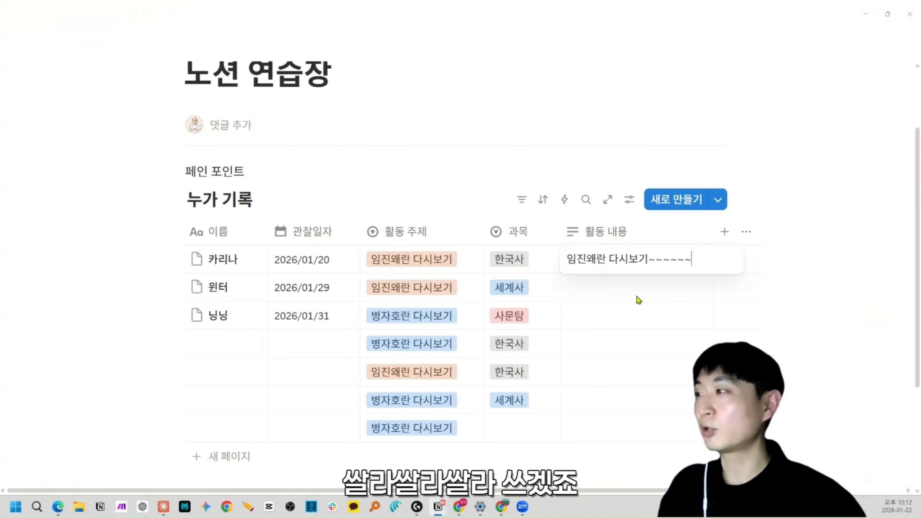
pyautogui.click(637, 300)
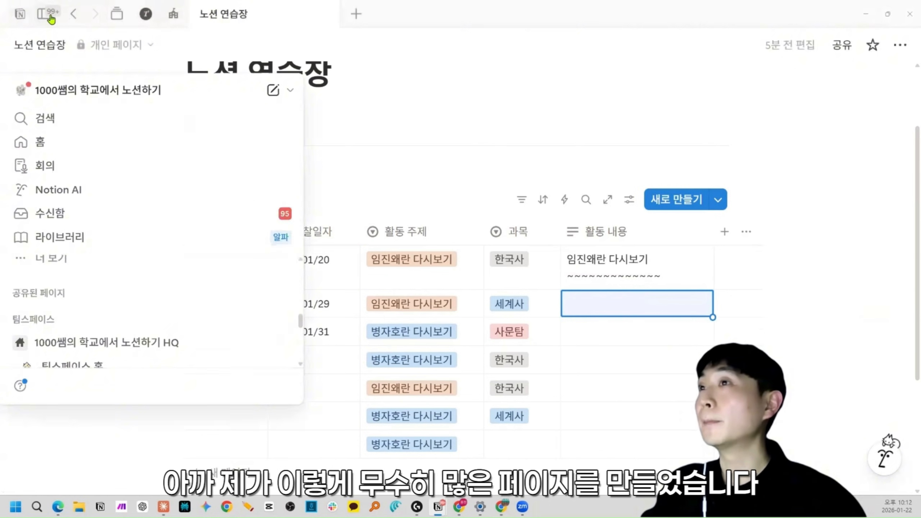
# Step: Look over the separate pages listed among the workspace's recent items and return to the database page
pyautogui.click(45, 13)
pyautogui.scroll(5, 91, 263)
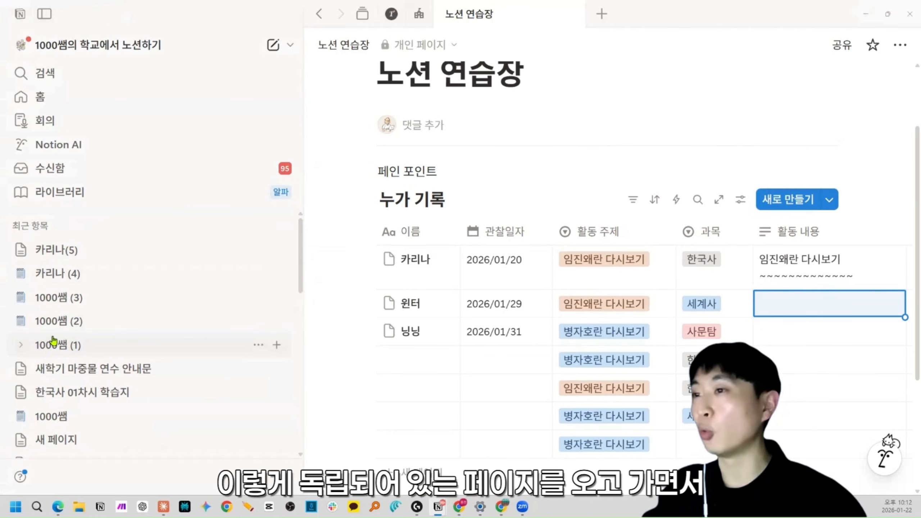
pyautogui.click(45, 15)
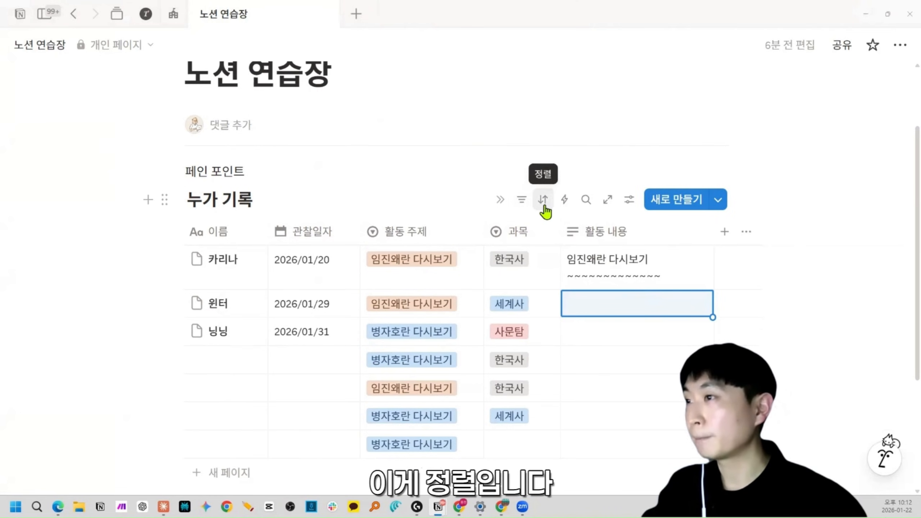
# Step: Review the filter and sort options offered by the 이름 property without applying any
pyautogui.click(241, 235)
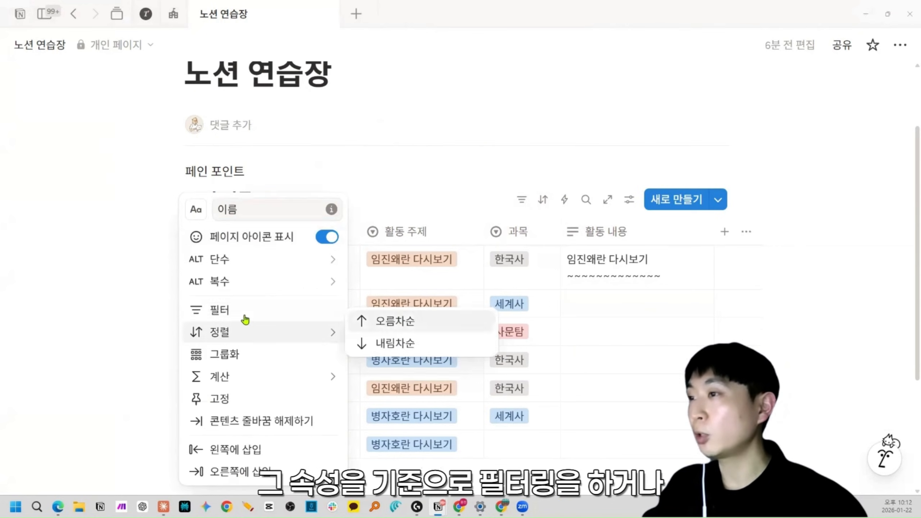
pyautogui.moveTo(245, 335)
pyautogui.click(442, 182)
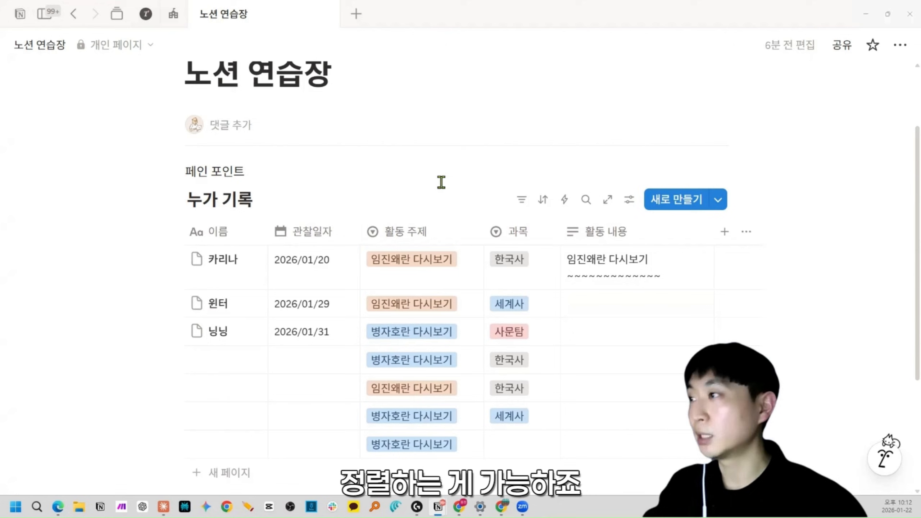
# Step: Sort the 누가 기록 table by 이름 in ascending order and fill 카리나 into the four empty name cells
pyautogui.click(544, 199)
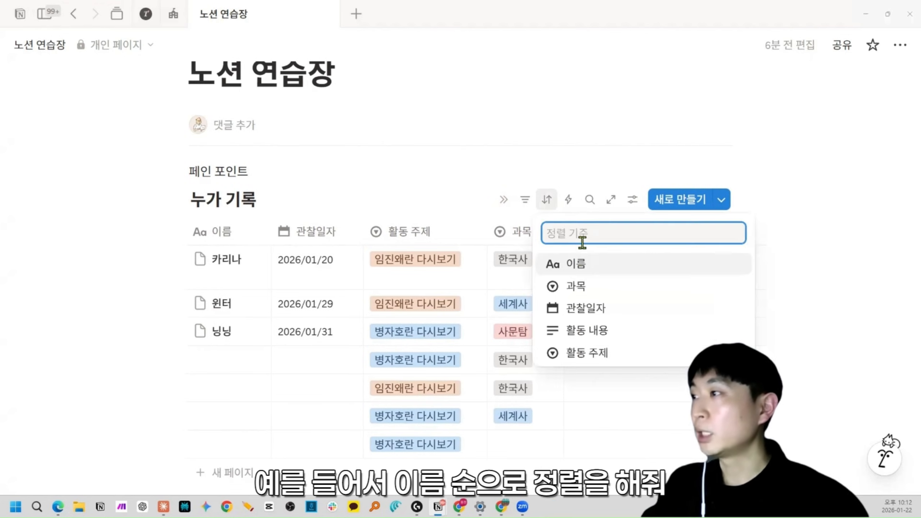
pyautogui.click(572, 264)
pyautogui.scroll(-3, 298, 255)
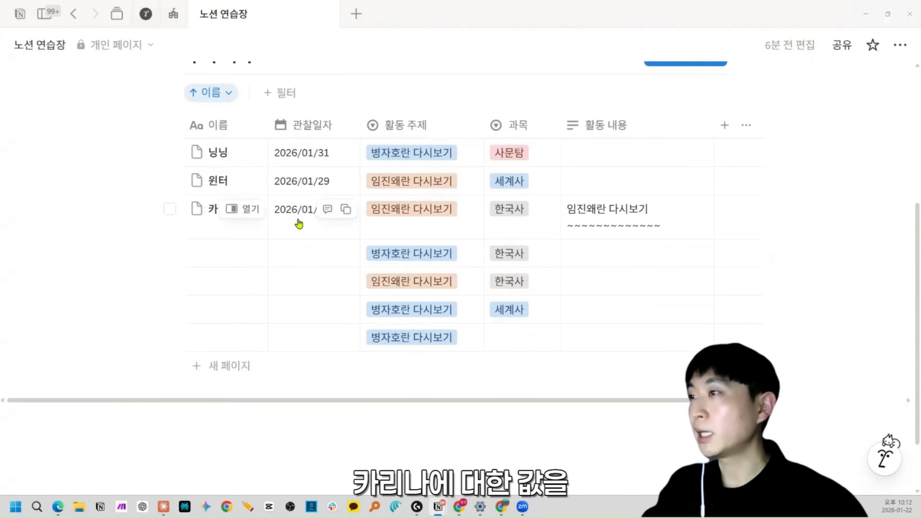
pyautogui.moveTo(268, 239); pyautogui.dragTo(266, 339)
pyautogui.click(393, 83)
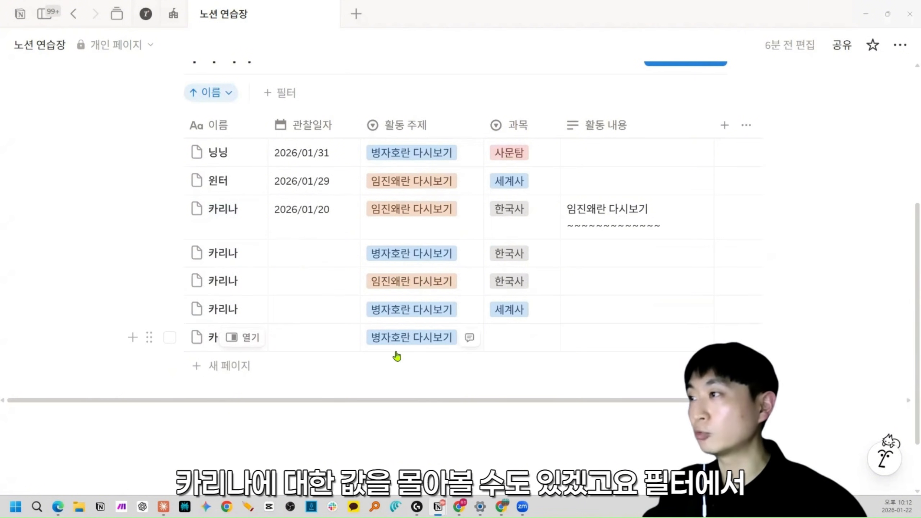
# Step: Filter the table to records whose 이름 contains 카리나, and undo that filter value
pyautogui.scroll(3, 397, 357)
pyautogui.click(525, 151)
pyautogui.click(558, 222)
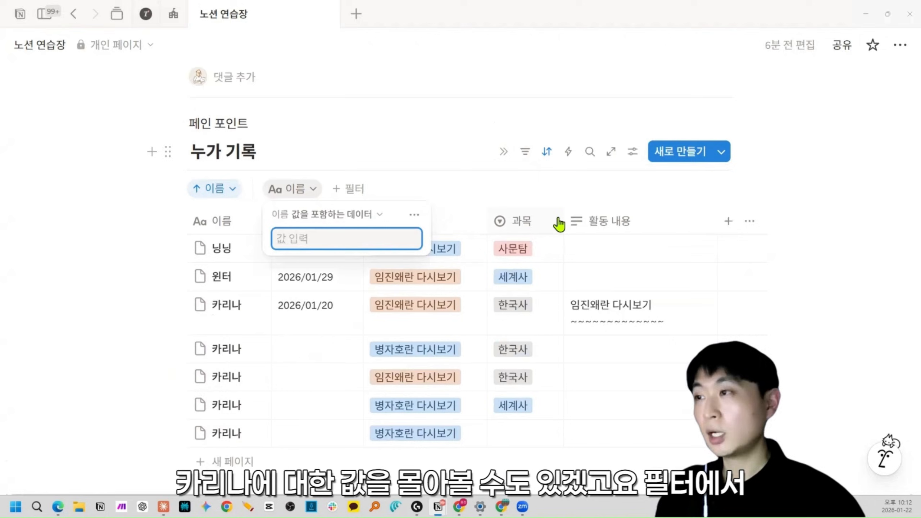
pyautogui.write('카리나')
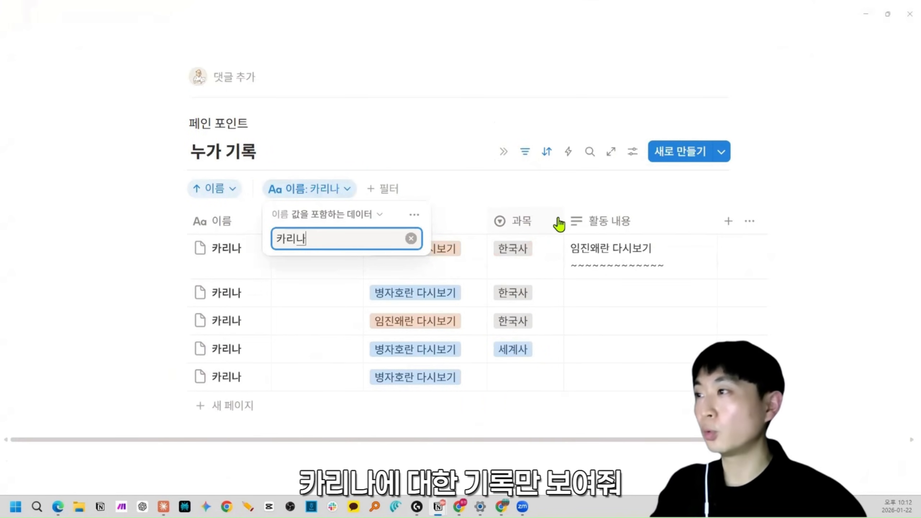
pyautogui.click(426, 130)
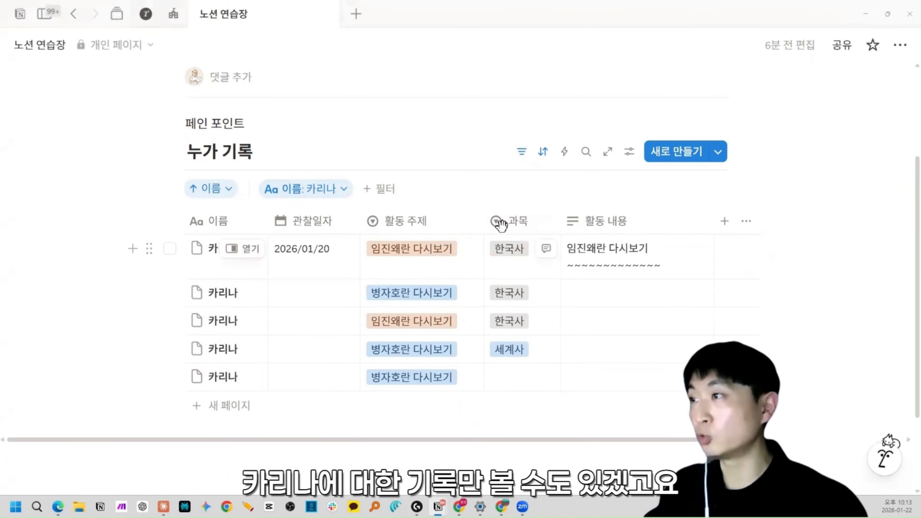
pyautogui.hotkey('ctrl', 'z')
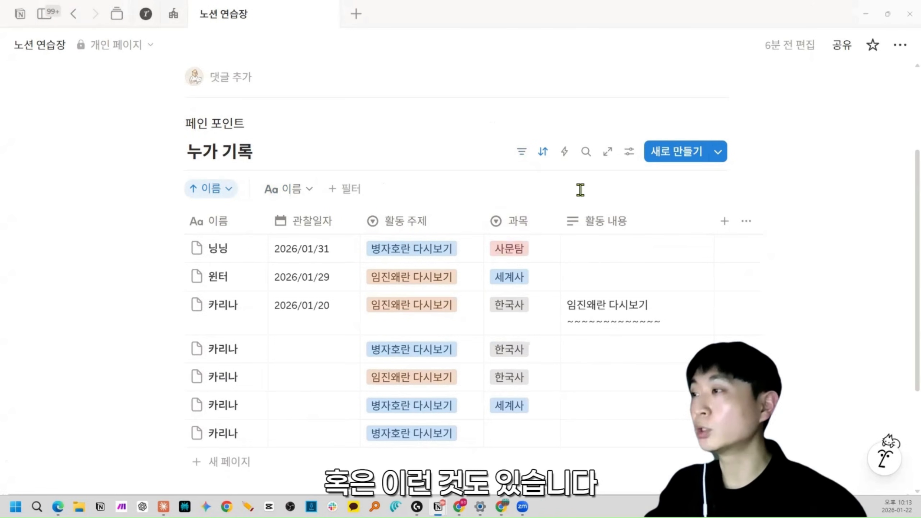
# Step: Group the 누가 기록 table's records by 이름
pyautogui.click(630, 156)
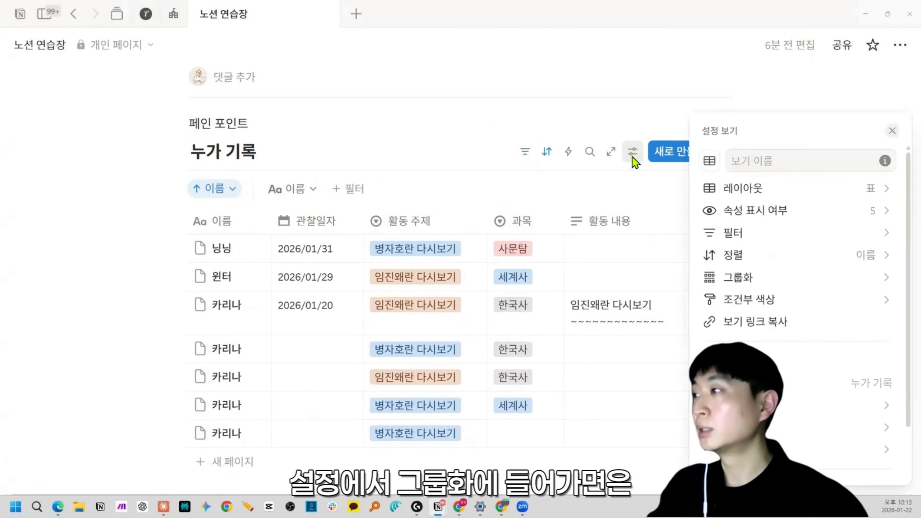
pyautogui.click(725, 277)
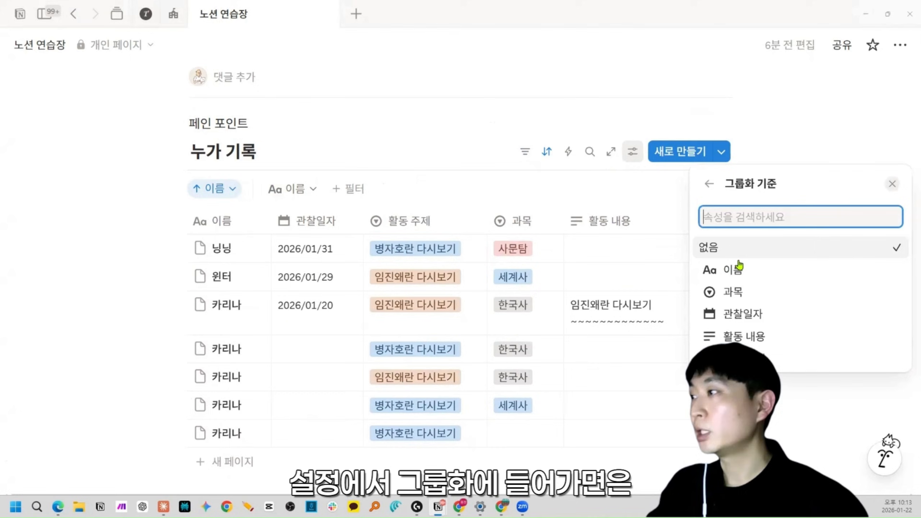
pyautogui.click(739, 270)
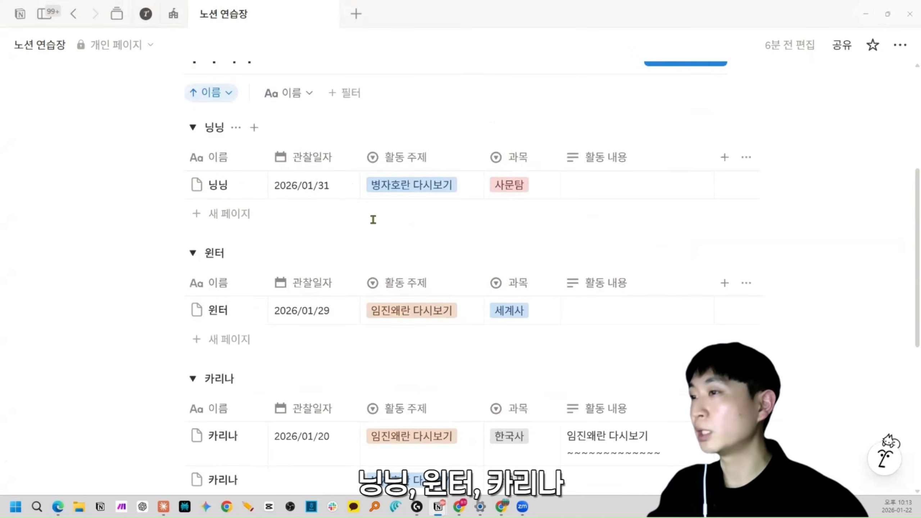
# Step: Change the 누가 기록 table's grouping to 과목 and look through the resulting groups
pyautogui.scroll(-4, 244, 297)
pyautogui.scroll(10, 631, 303)
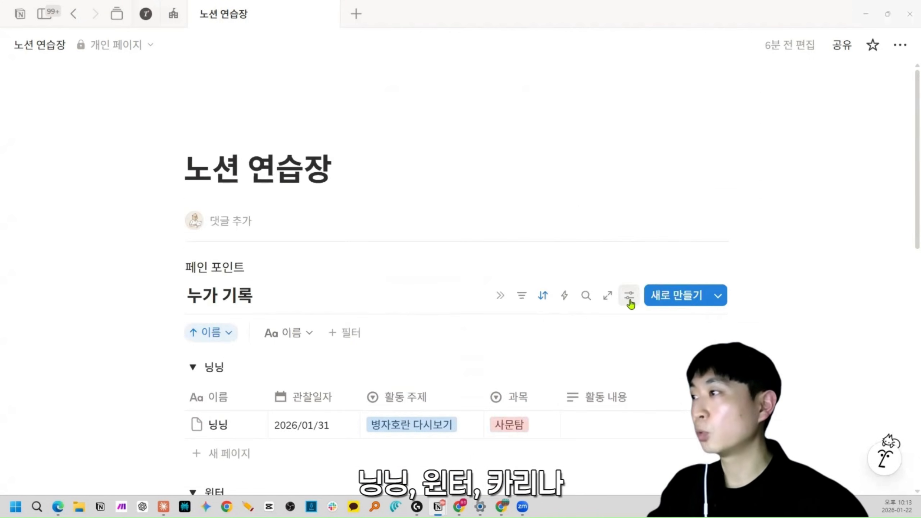
pyautogui.click(631, 302)
pyautogui.click(714, 256)
pyautogui.click(729, 136)
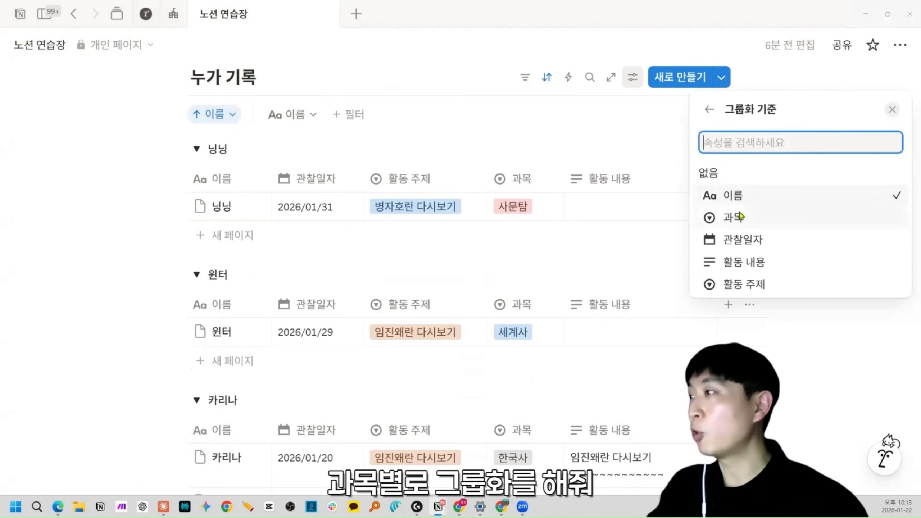
pyautogui.click(740, 217)
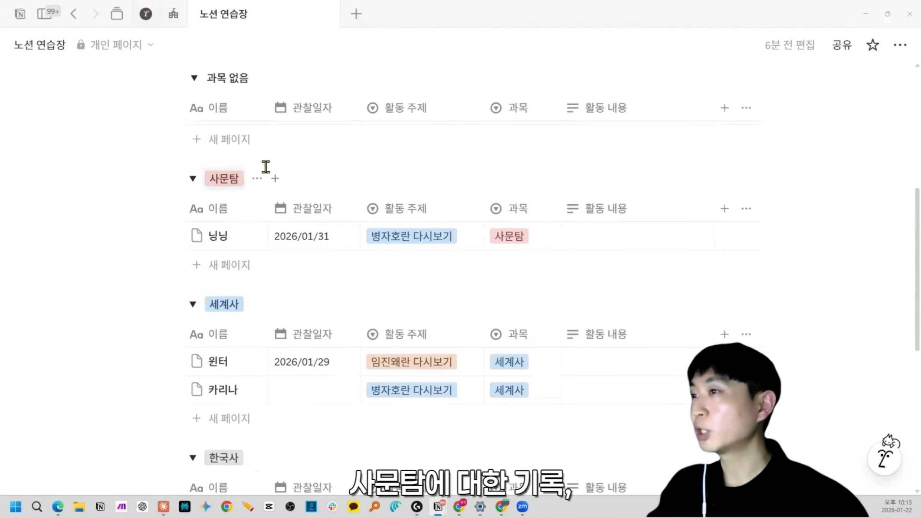
pyautogui.scroll(-3, 253, 208)
pyautogui.scroll(-4, 267, 255)
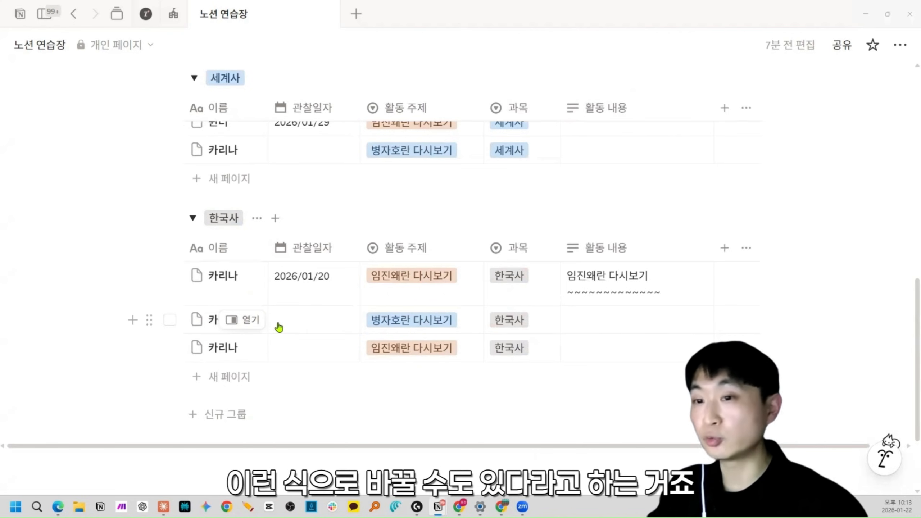
pyautogui.scroll(10, 345, 333)
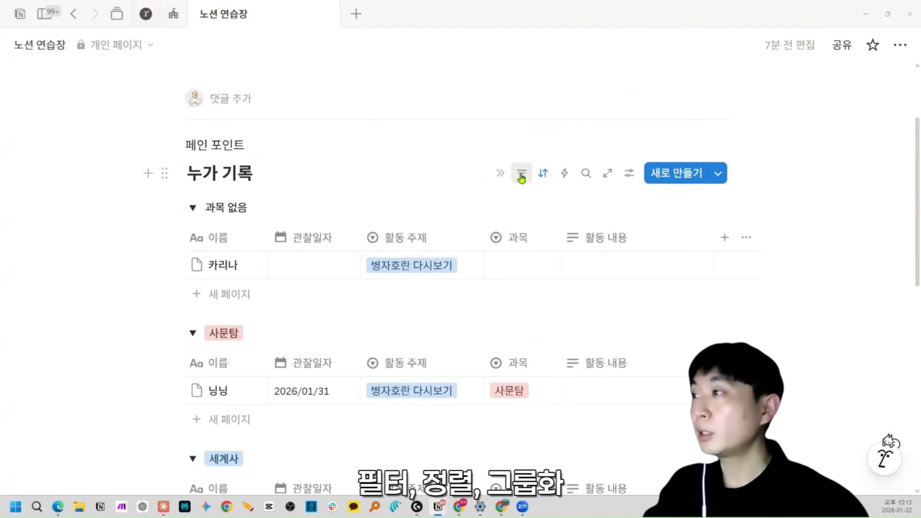
# Step: Review the sort rule and the view settings of the 누가 기록 database without changing them
pyautogui.click(543, 174)
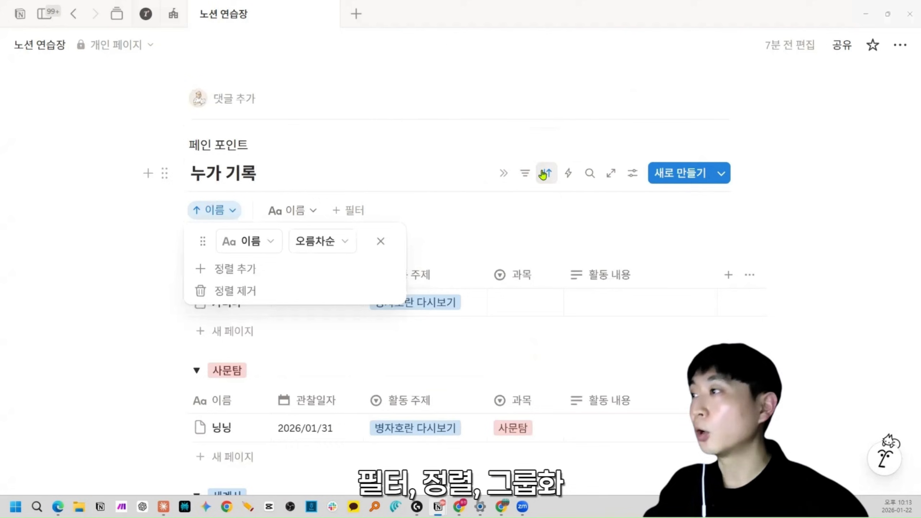
pyautogui.click(633, 176)
pyautogui.click(366, 185)
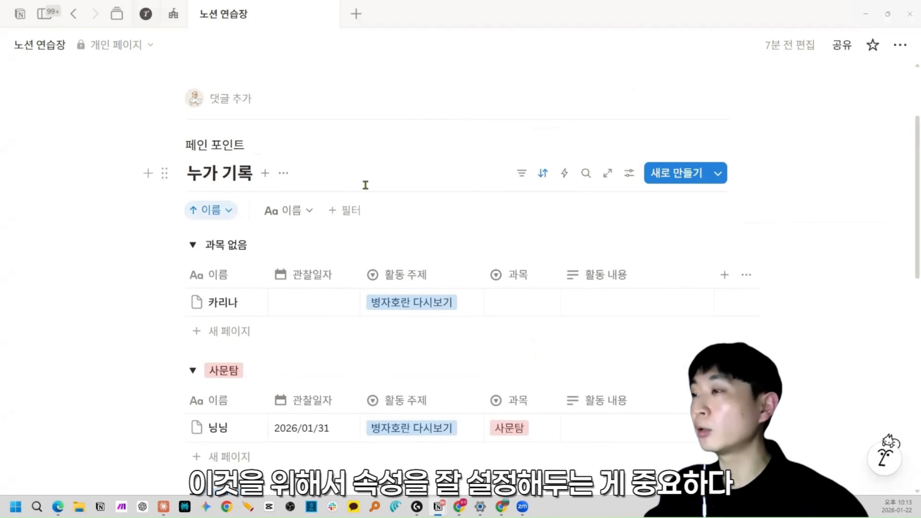
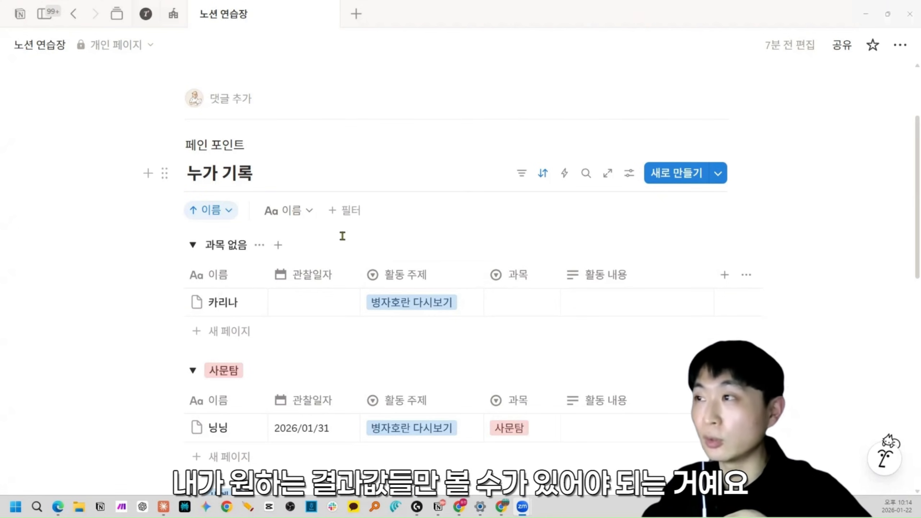
# Step: Replace the 페인 포인트 text line above the 누가 기록 database with a simple table block
pyautogui.click(251, 144)
pyautogui.hotkey('shift', 'Home')
pyautogui.press('BackSpace')
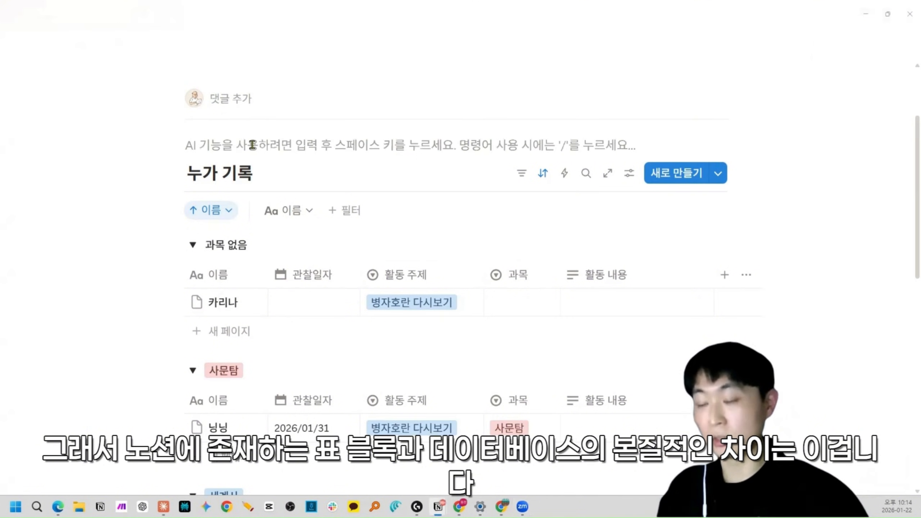
pyautogui.write('/표')
pyautogui.press('Return')
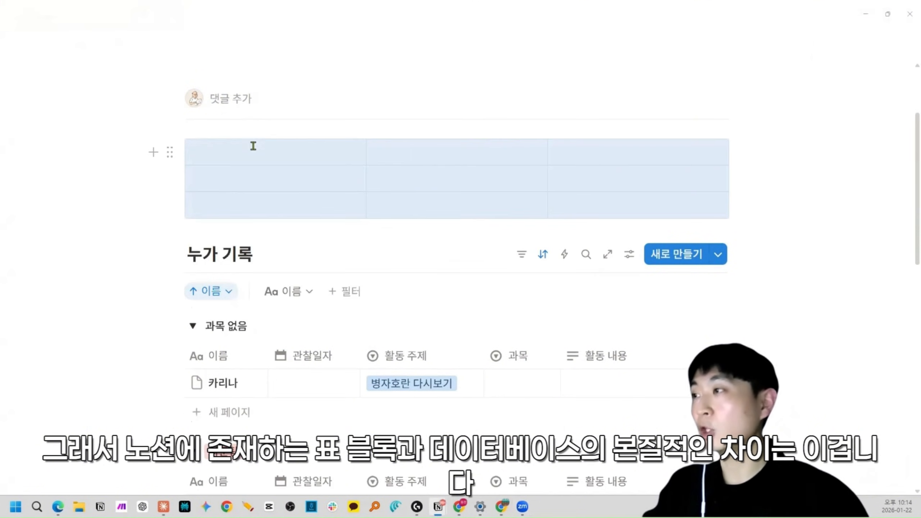
# Step: Enter 카리나 and 윈터 in the first column of the simple table and 날짜 filler text in the first row's second cell
pyautogui.click(258, 156)
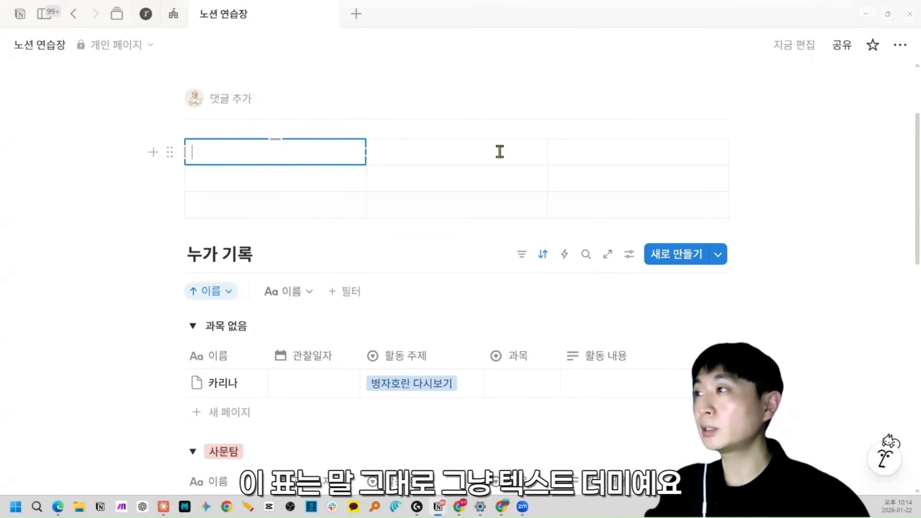
pyautogui.write('카린')
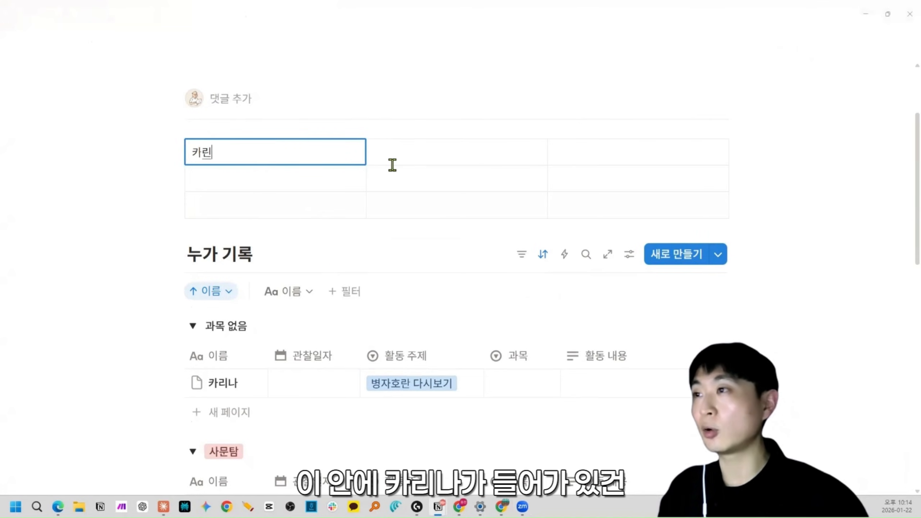
pyautogui.press('Return')
pyautogui.write('윈터')
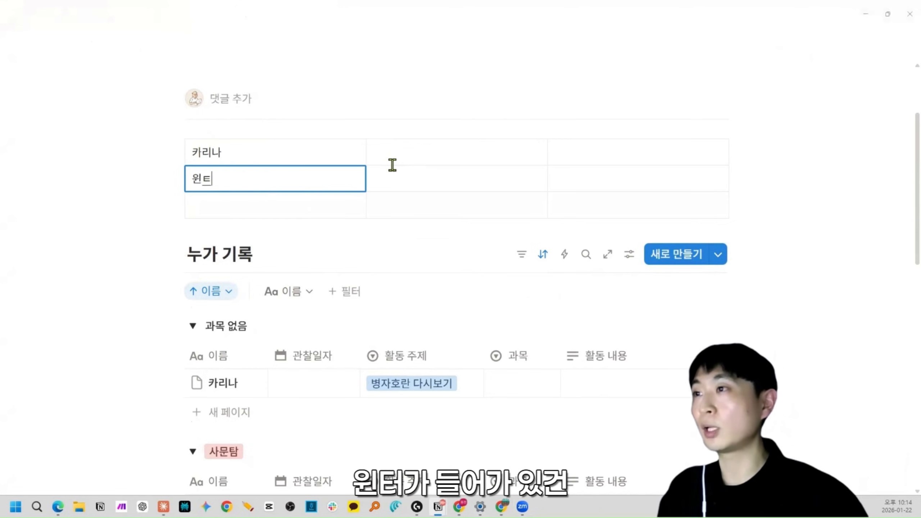
pyautogui.press('Tab')
pyautogui.press('Up')
pyautogui.write('나라ㅉ')
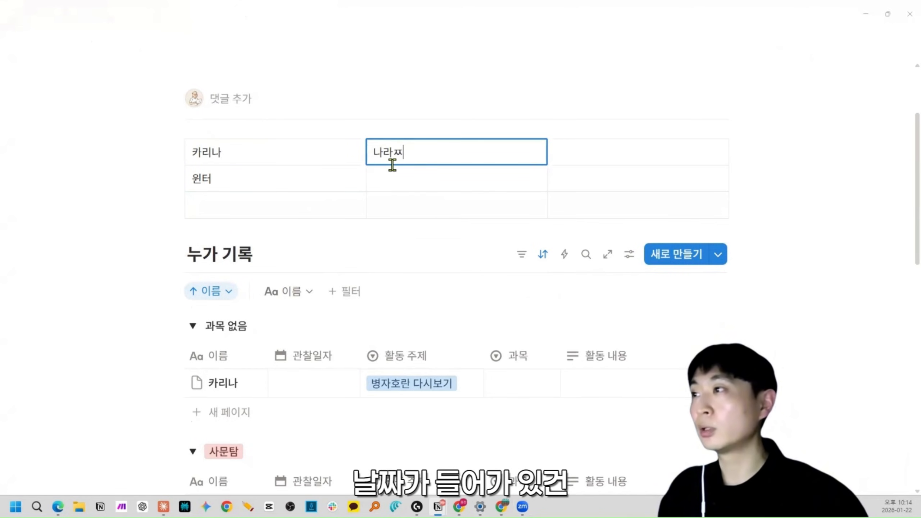
pyautogui.press('BackSpace')
pyautogui.press('BackSpace')
pyautogui.press('BackSpace')
pyautogui.write('날짜 ㅓ ~~')
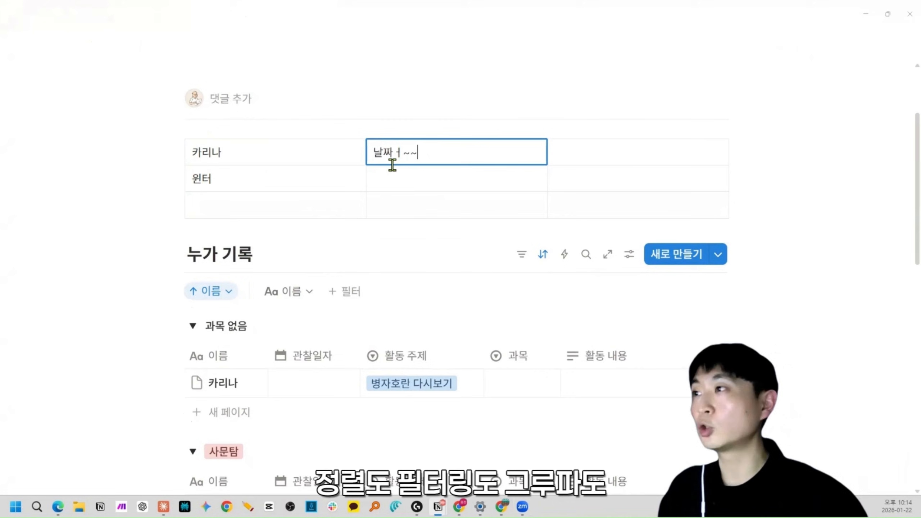
pyautogui.write('`')
# Step: Open the page of the 카리나 record in the 과목 없음 group in side peek, and close it
pyautogui.scroll(-3, 392, 165)
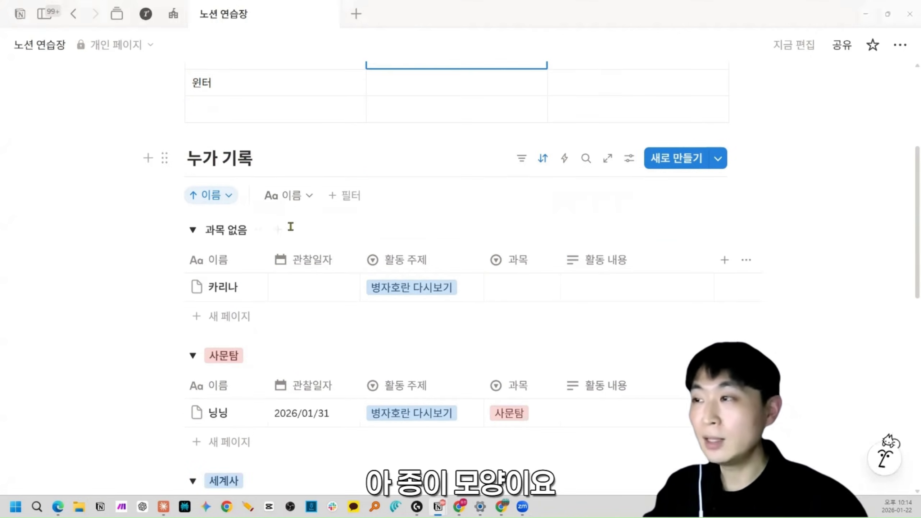
pyautogui.scroll(-3, 276, 240)
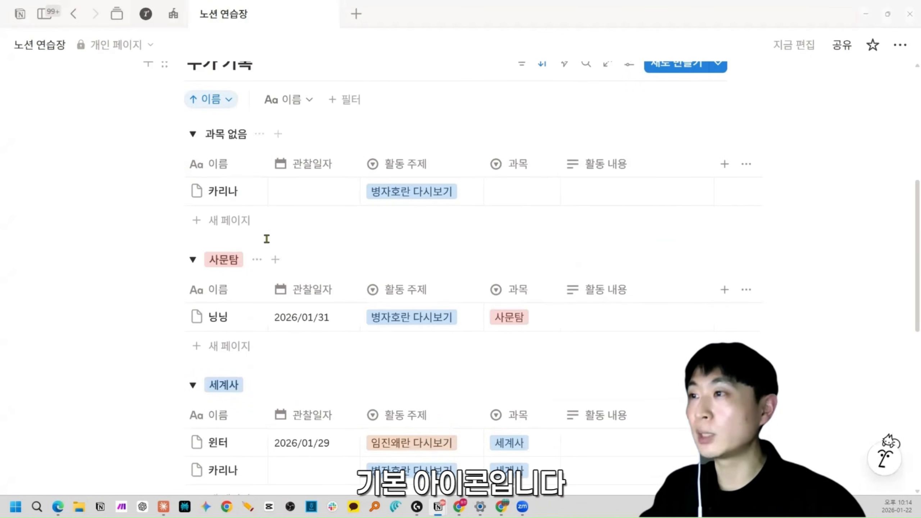
pyautogui.click(257, 201)
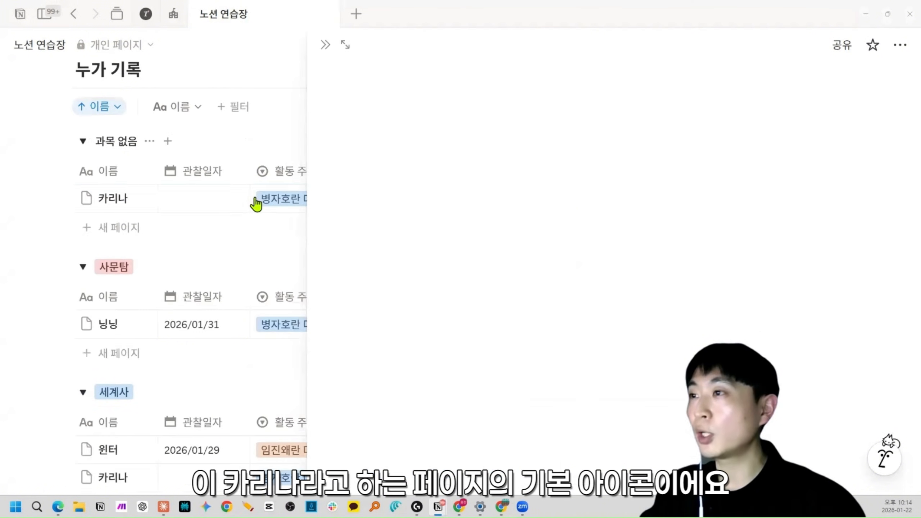
pyautogui.click(323, 46)
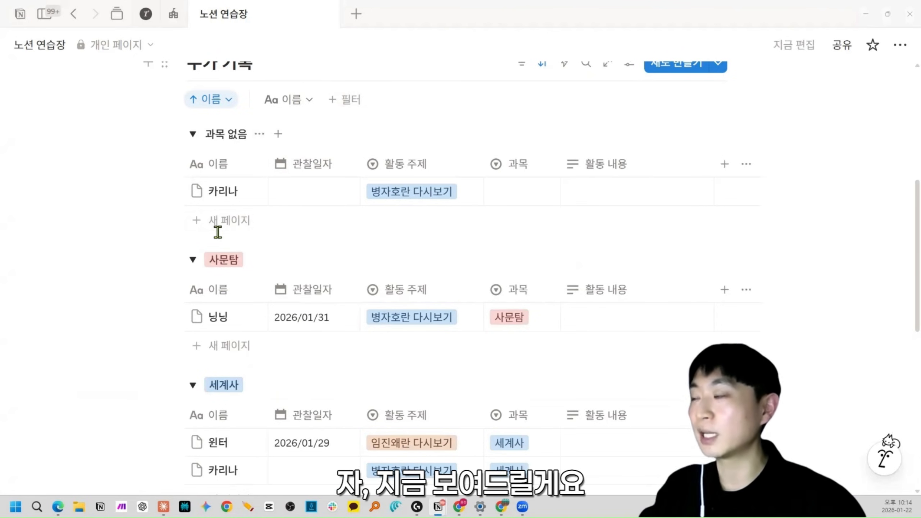
# Step: Remove the grouping from the 누가 기록 table
pyautogui.scroll(3, 503, 175)
pyautogui.click(631, 160)
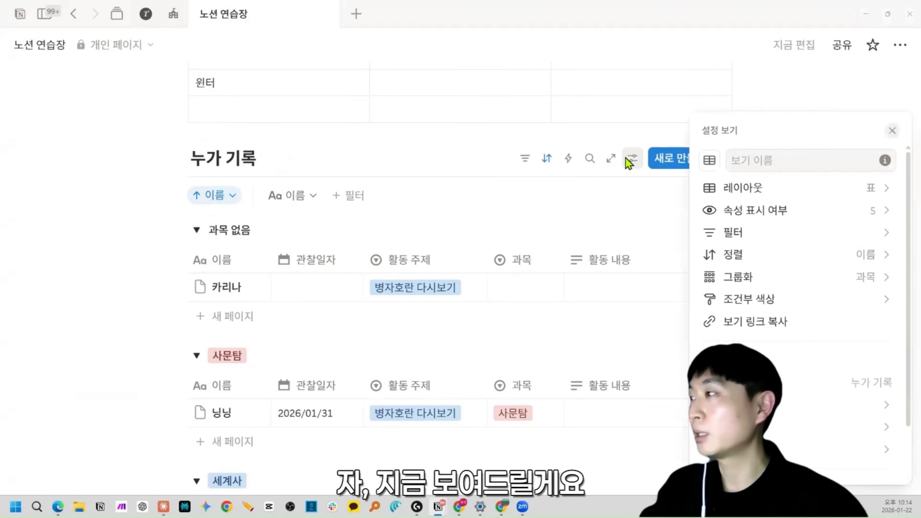
pyautogui.click(739, 276)
pyautogui.click(889, 191)
pyautogui.press('Escape')
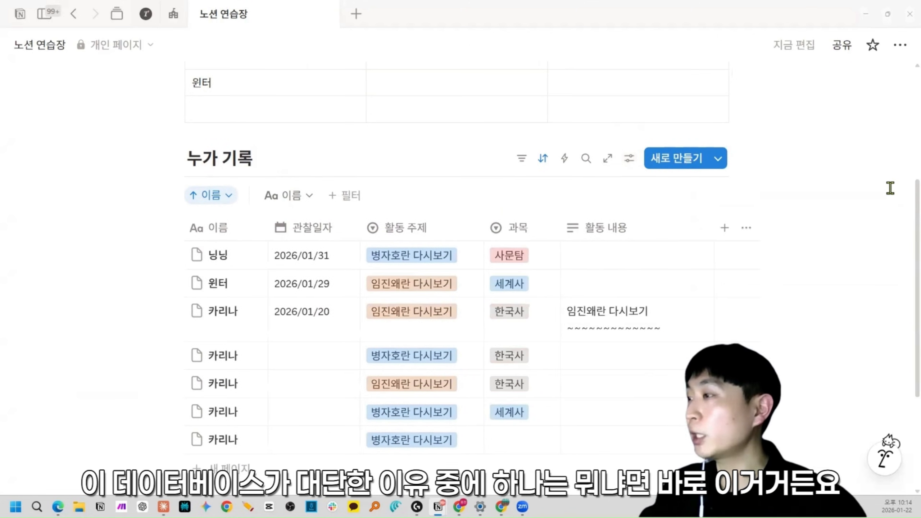
# Step: Replace the 활동 내용 of the 카리나 record dated 2026/01/20 with 정말 완벽하게~~~~~ 뭐시뭐시르~~~~~
pyautogui.click(652, 325)
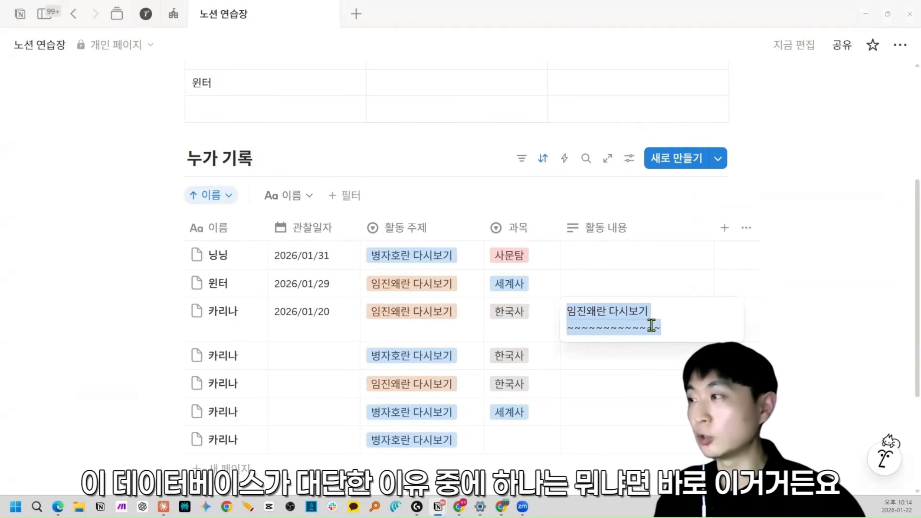
pyautogui.press('BackSpace')
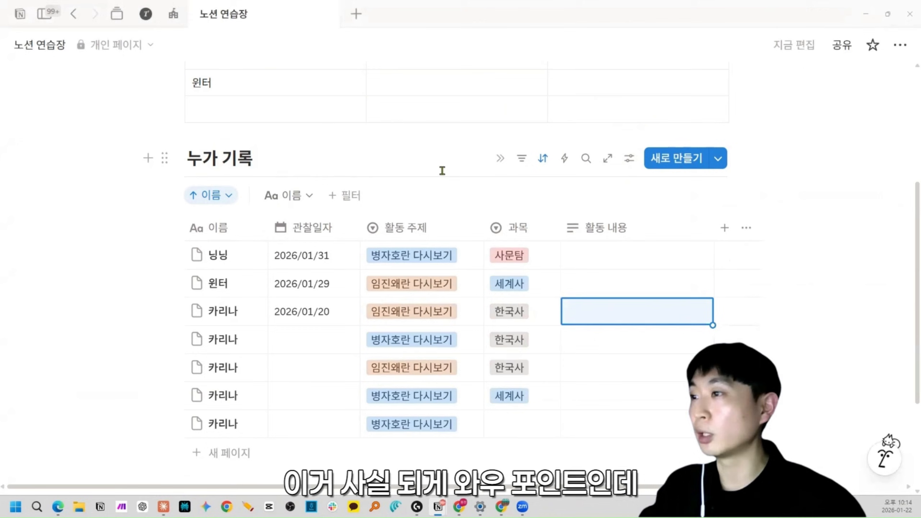
pyautogui.click(598, 311)
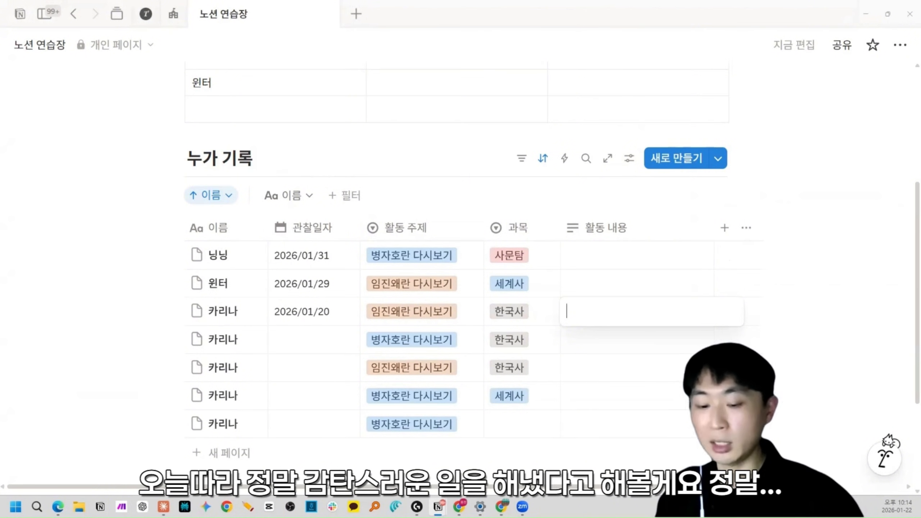
pyautogui.write('정말 완벽하게~~~~~ 뭇')
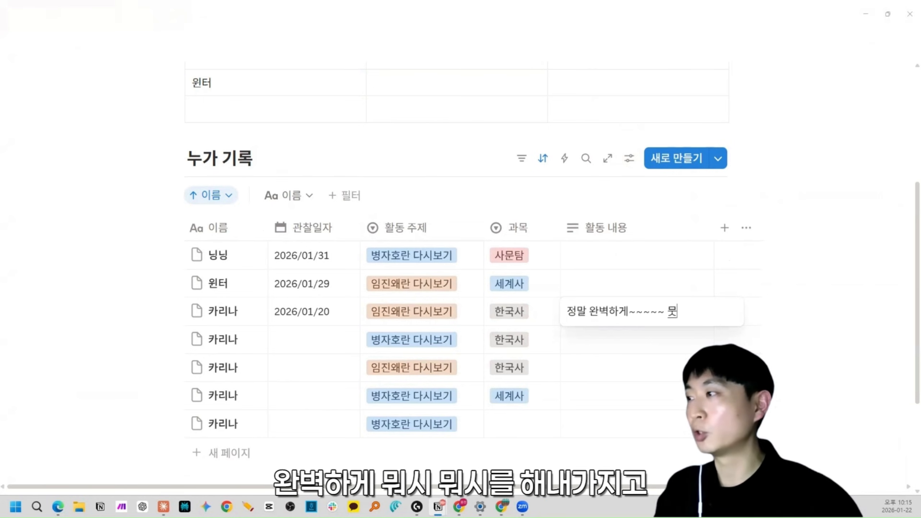
pyautogui.press('BackSpace')
pyautogui.write('뭐시뭐시르~~~~~')
# Step: Lengthen that record's 활동 내용 by copying its whole text and pasting it repeatedly into the same cell
pyautogui.hotkey('ctrl', 'a')
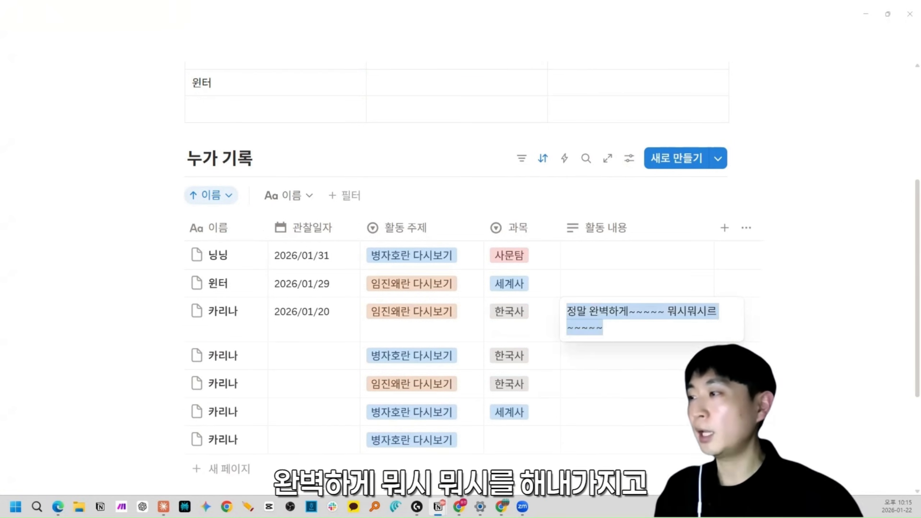
pyautogui.hotkey('ctrl', 'c')
pyautogui.hotkey('ctrl', 'v')
pyautogui.hotkey('ctrl', 'v')
pyautogui.hotkey('ctrl', 'v')
pyautogui.hotkey('ctrl', 'v')
pyautogui.hotkey('ctrl', 'v')
pyautogui.hotkey('ctrl', 'v')
pyautogui.hotkey('ctrl', 'v')
pyautogui.hotkey('ctrl', 'v')
pyautogui.hotkey('ctrl', 'v')
pyautogui.hotkey('ctrl', 'v')
pyautogui.hotkey('ctrl', 'v')
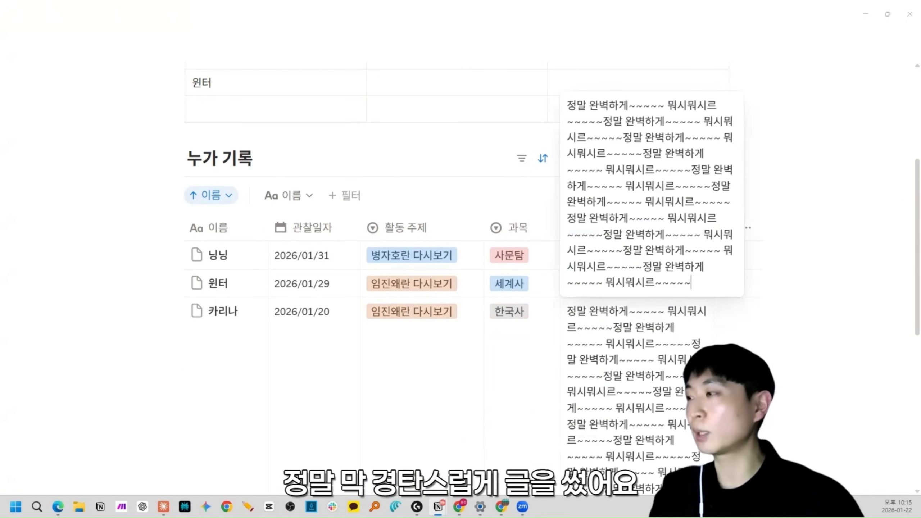
pyautogui.click(783, 195)
# Step: Examine how the long 활동 내용 text of the 2026/01/20 카리나 record is laid out in the table
pyautogui.scroll(-4, 648, 294)
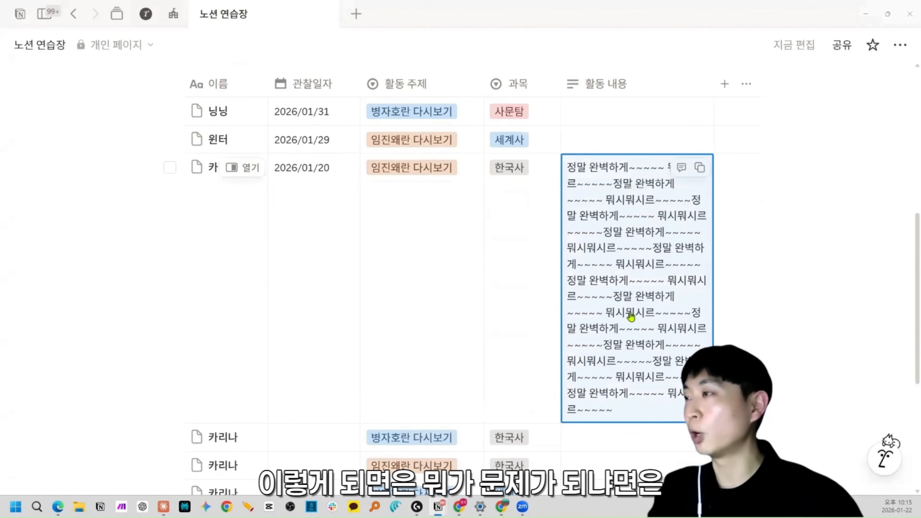
pyautogui.scroll(3, 640, 326)
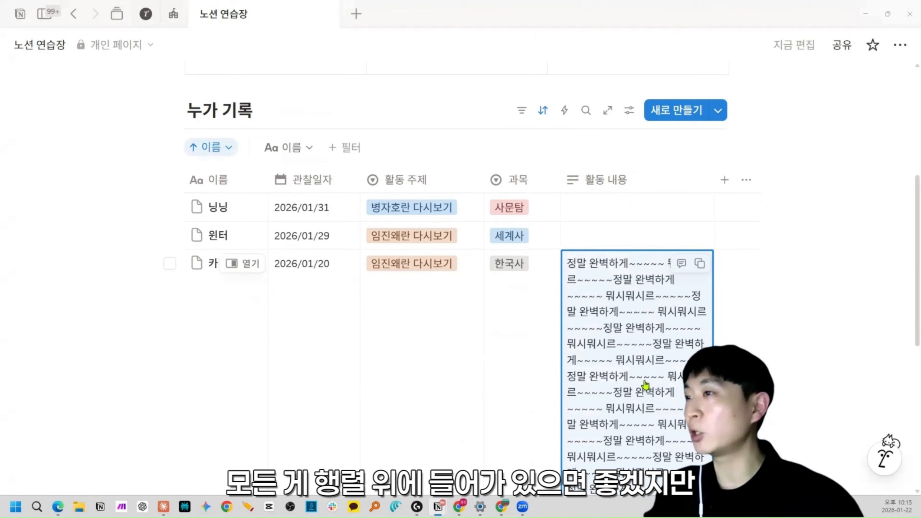
pyautogui.scroll(-3, 637, 376)
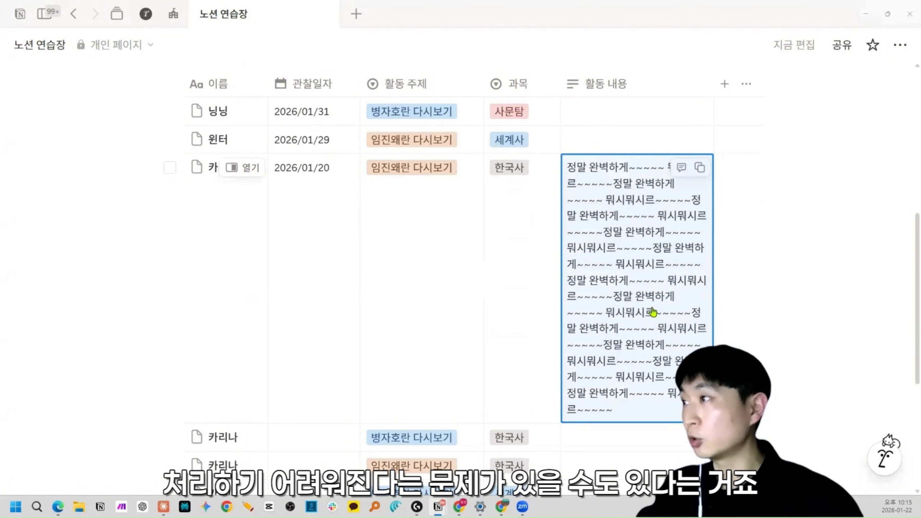
pyautogui.scroll(4, 652, 312)
pyautogui.click(629, 351)
pyautogui.hotkey('ctrl', 'a')
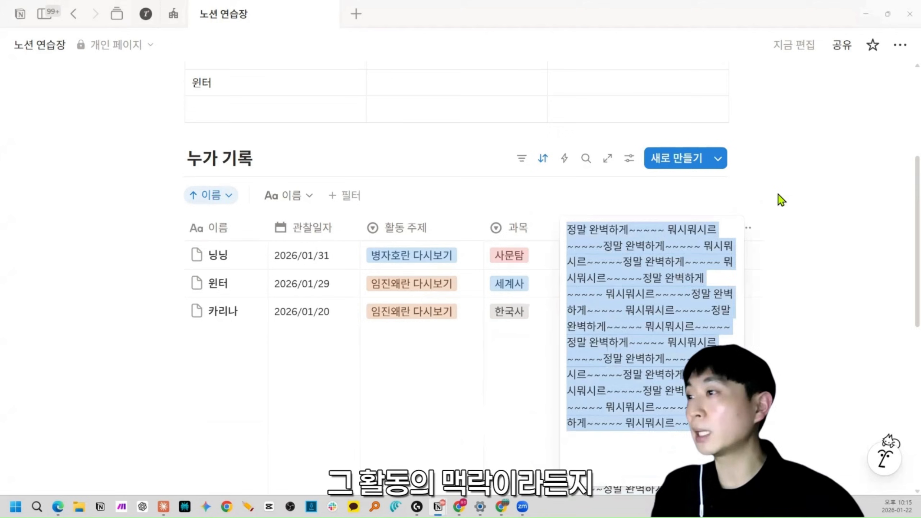
pyautogui.press('Escape')
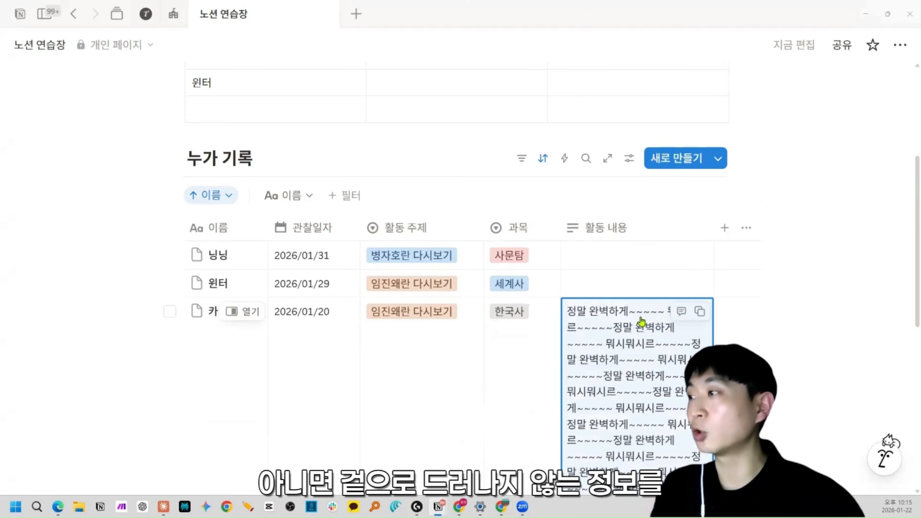
pyautogui.scroll(-2, 643, 315)
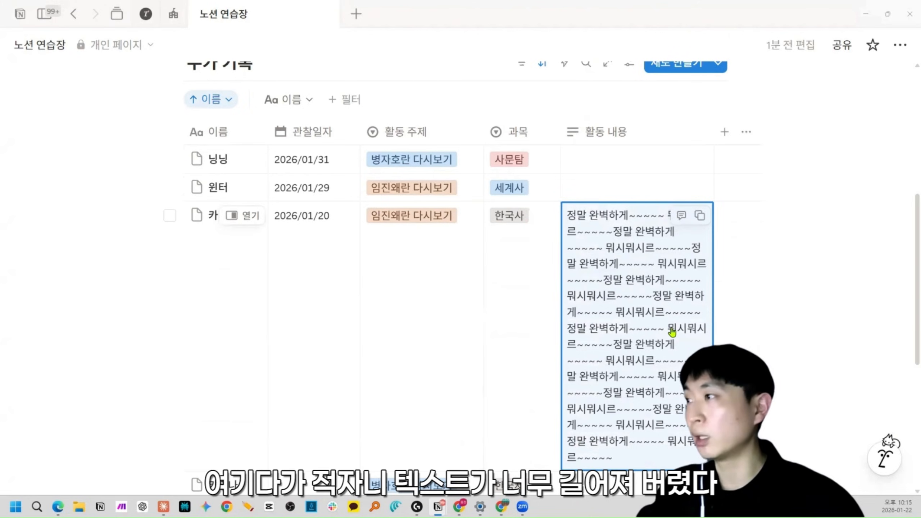
# Step: Clear all 활동 내용 text from the 카리나 record dated 2026/01/20
pyautogui.click(660, 319)
pyautogui.hotkey('ctrl', 'a')
pyautogui.press('BackSpace')
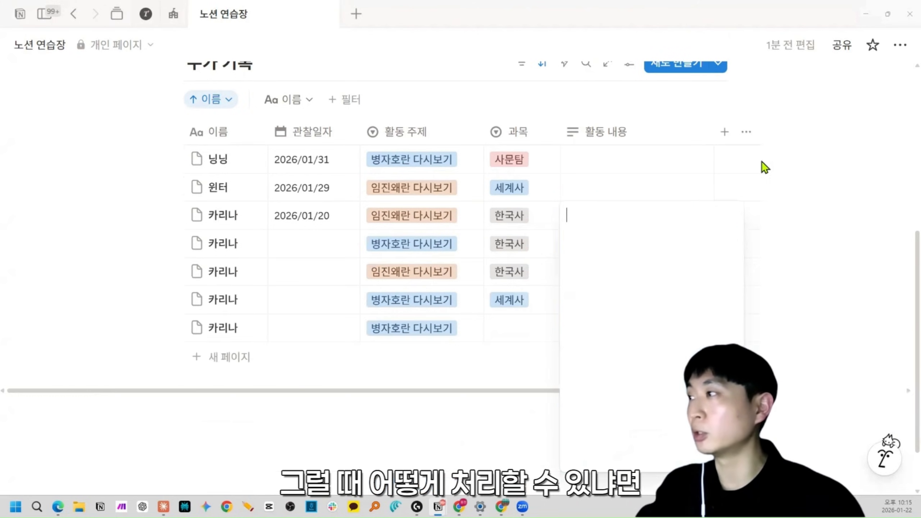
pyautogui.press('Escape')
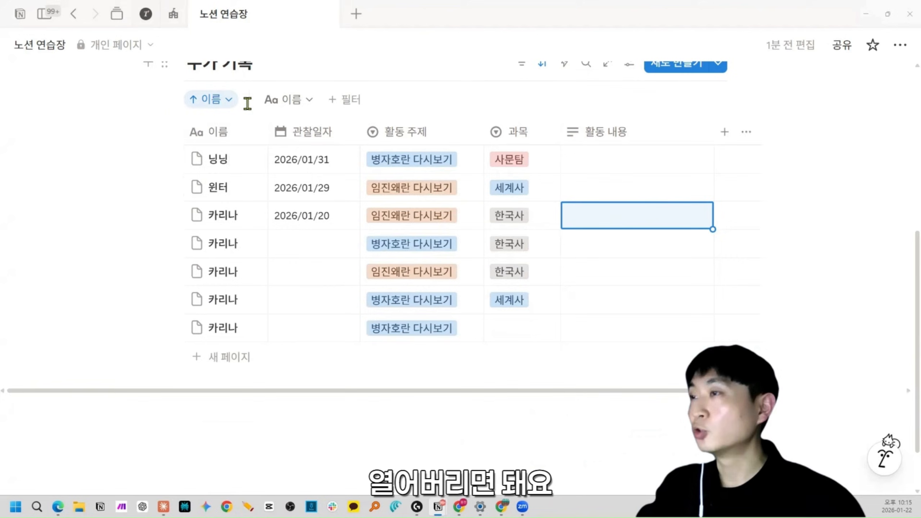
# Step: Rename the 이름 property of the 누가 기록 database as 이름(title)
pyautogui.scroll(1, 247, 103)
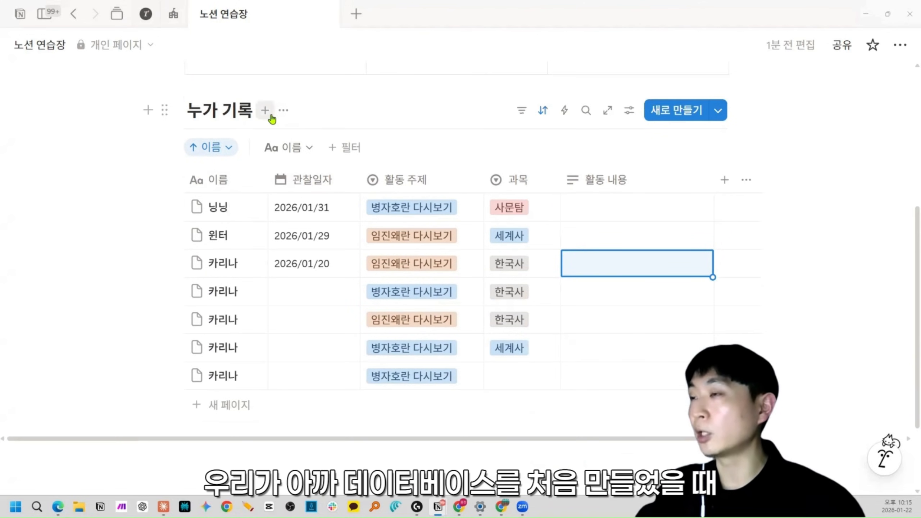
pyautogui.click(223, 186)
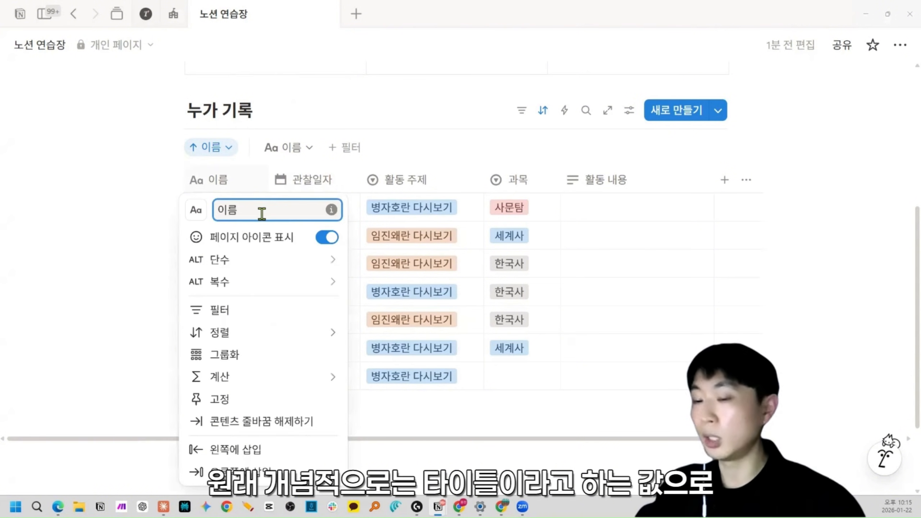
pyautogui.write('(title)')
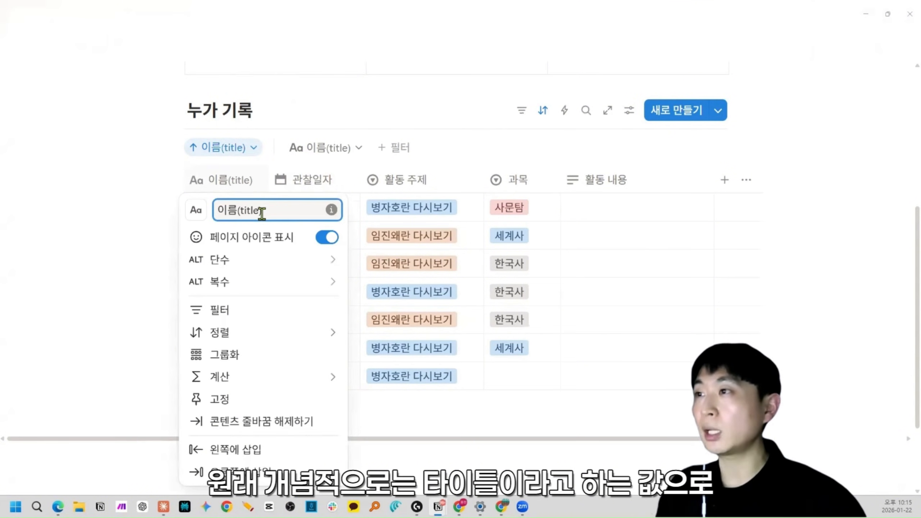
pyautogui.click(323, 105)
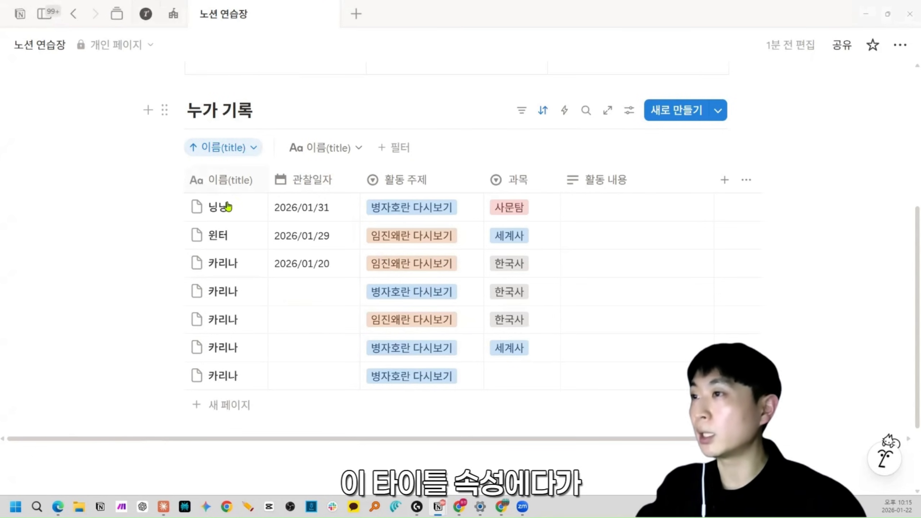
# Step: Paste the copied long text into the page body of the 카리나 record dated 2026/01/20, then close and reopen the page to check it
pyautogui.moveTo(225, 230)
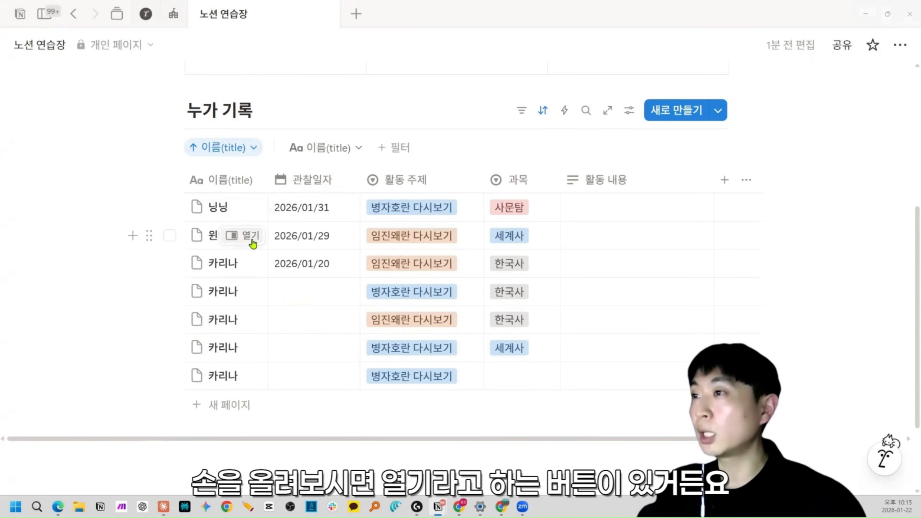
pyautogui.click(248, 263)
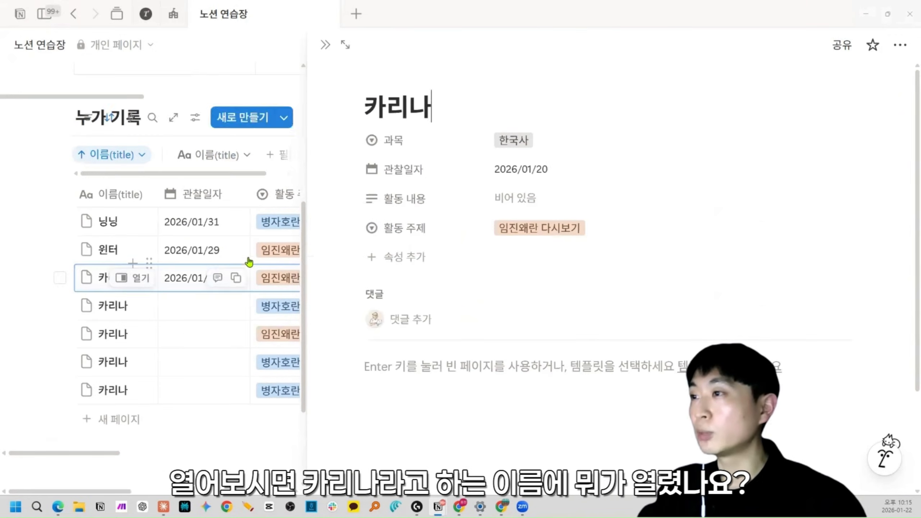
pyautogui.click(404, 114)
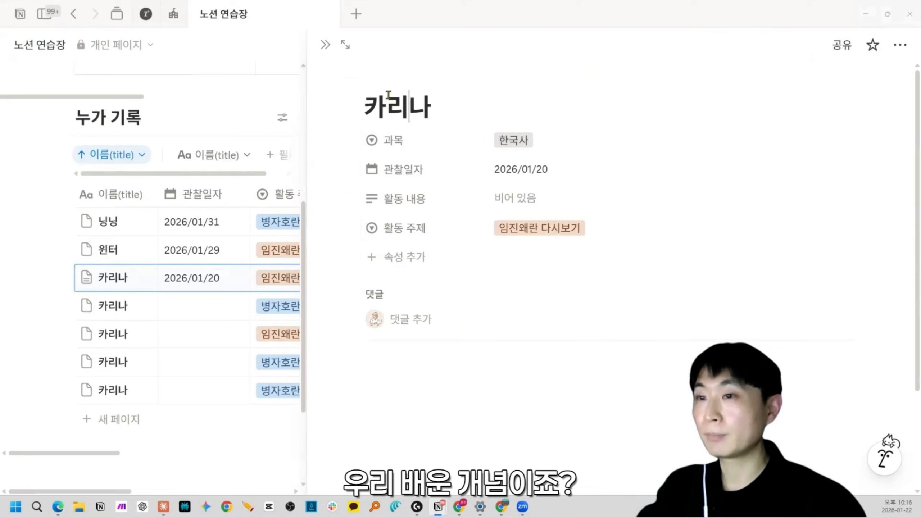
pyautogui.click(454, 370)
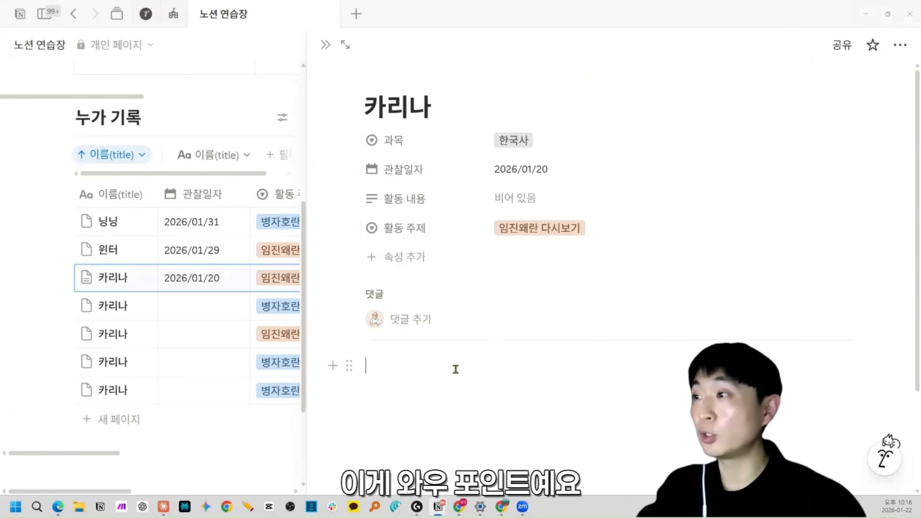
pyautogui.hotkey('ctrl', 'v')
pyautogui.click(325, 44)
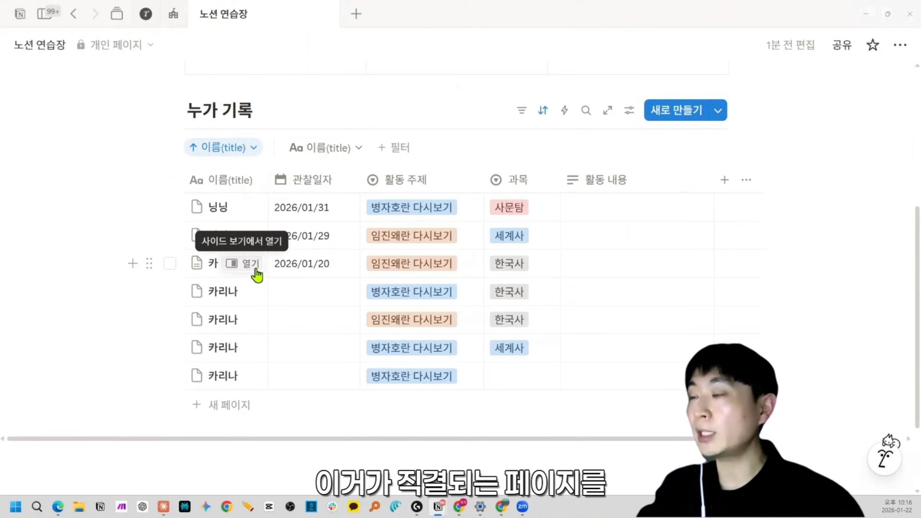
pyautogui.click(254, 266)
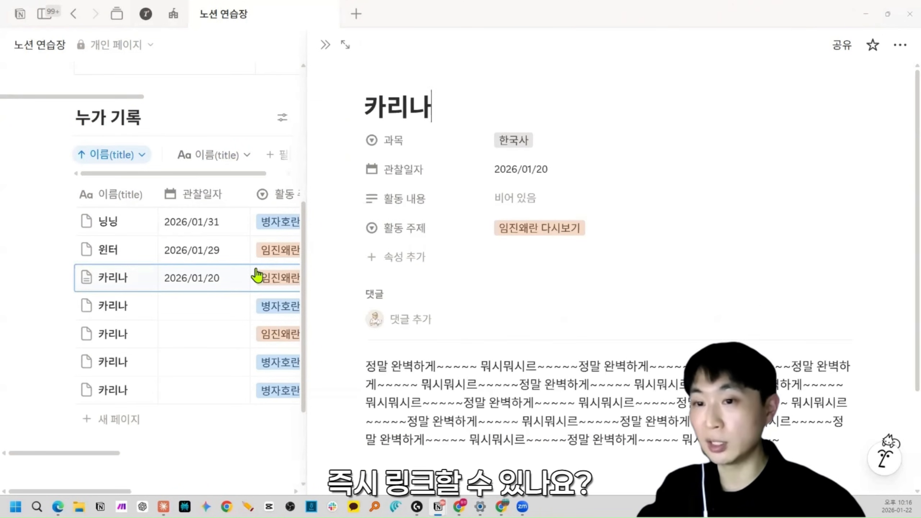
pyautogui.click(321, 46)
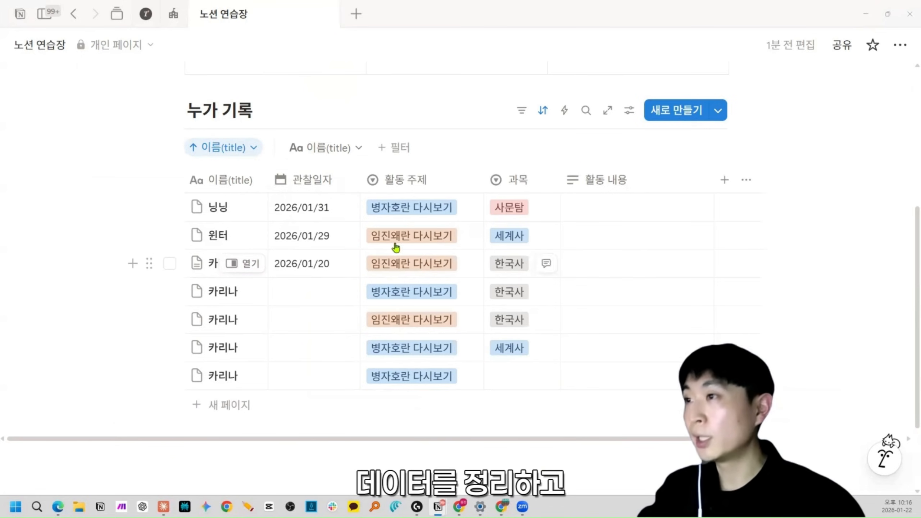
# Step: Start a new line below the pasted text in that 카리나 page and try a 글머리 기호 목록 block there
pyautogui.click(250, 264)
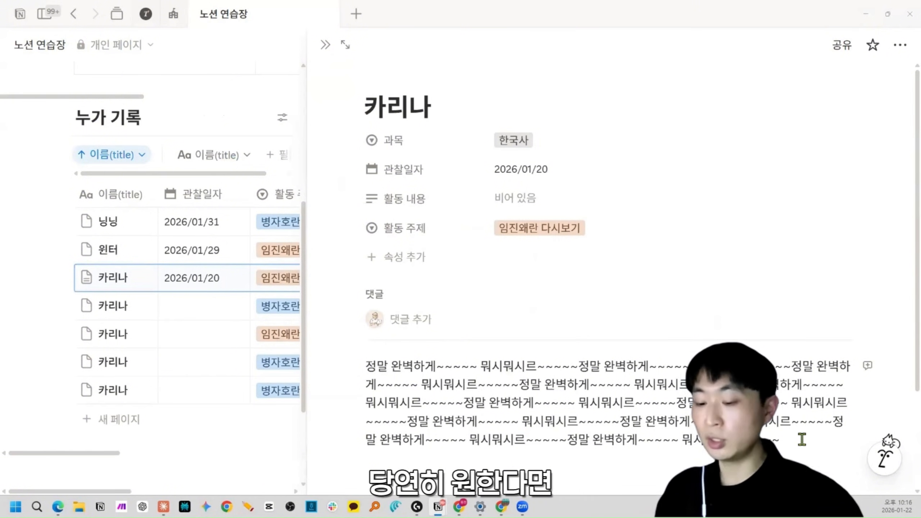
pyautogui.press('Return')
pyautogui.write('/')
pyautogui.press('Down')
pyautogui.scroll(-4, 502, 304)
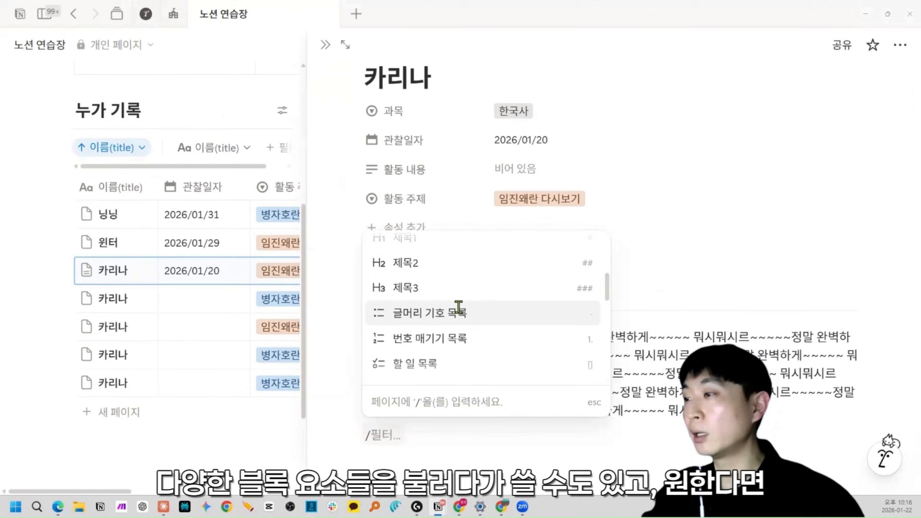
pyautogui.click(460, 312)
pyautogui.press('BackSpace')
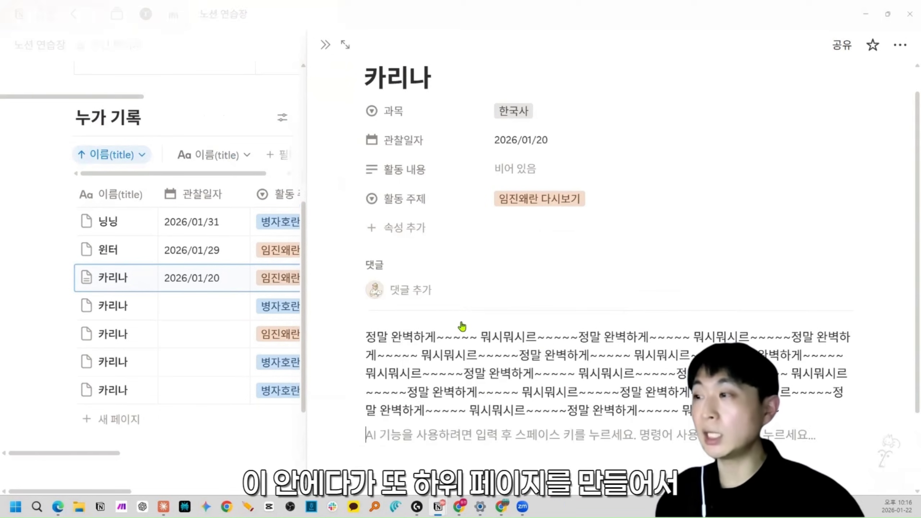
# Step: Enter /페이지 on the new line below the text, then close the page and reopen it briefly to review its content
pyautogui.write('/vp')
pyautogui.press('BackSpace')
pyautogui.press('BackSpace')
pyautogui.press('BackSpace')
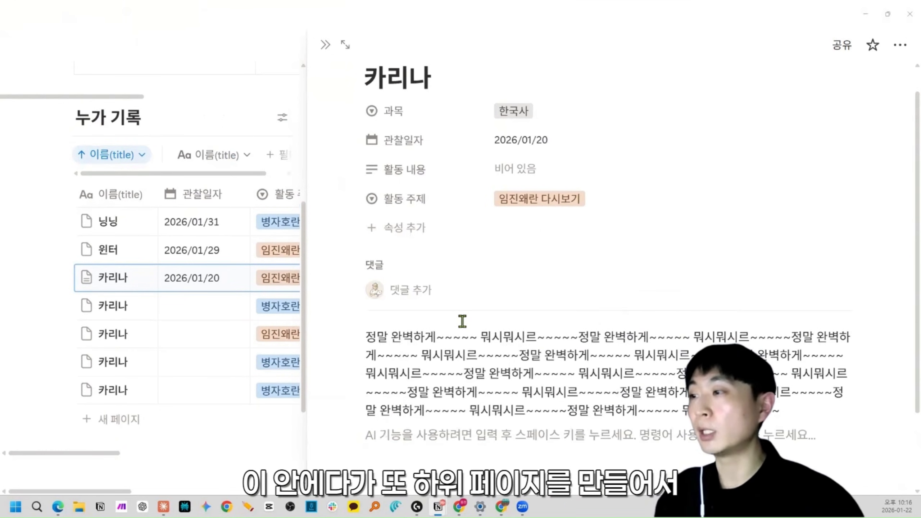
pyautogui.write('/페이지')
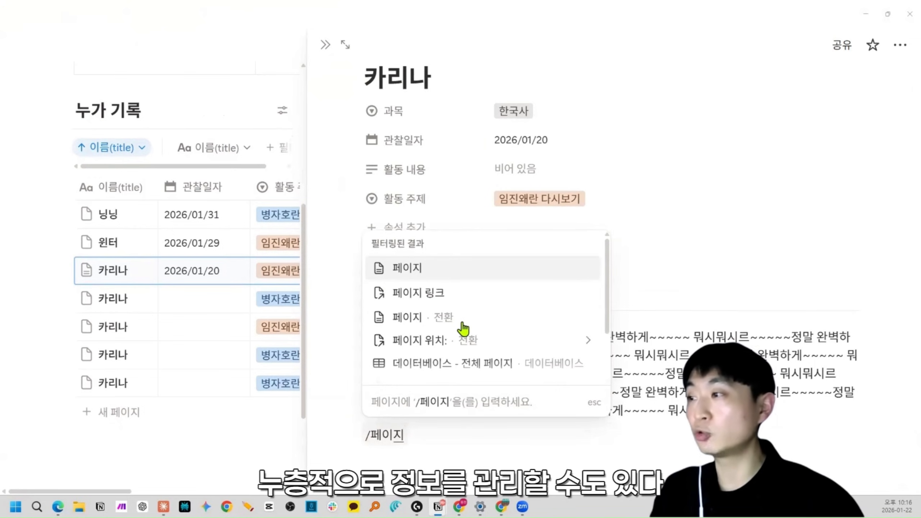
pyautogui.click(325, 45)
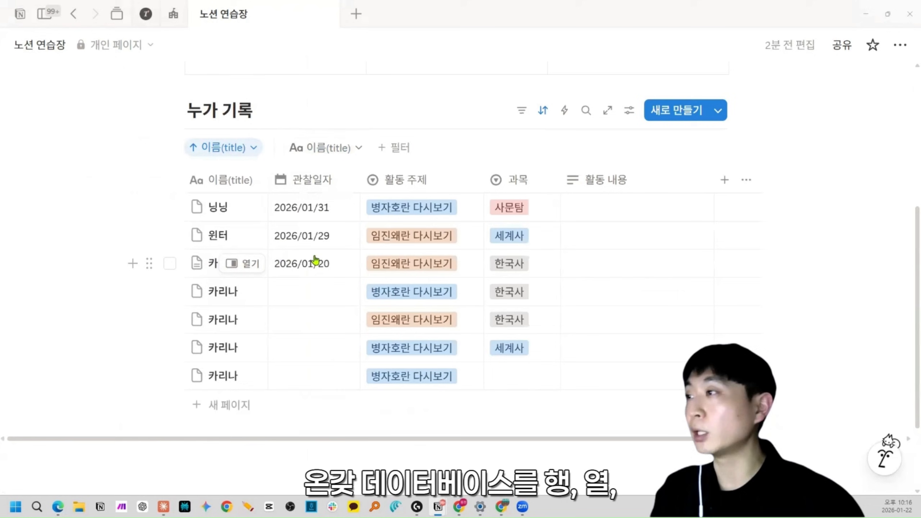
pyautogui.click(250, 263)
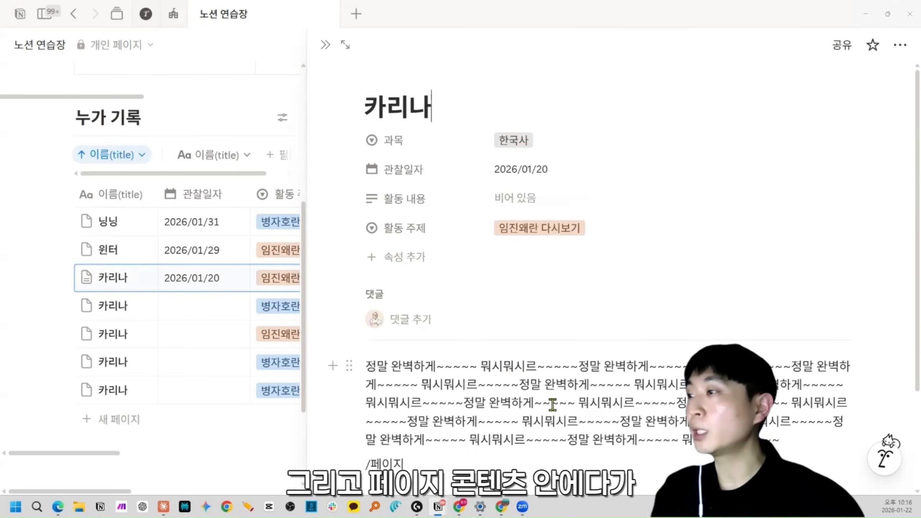
pyautogui.click(323, 46)
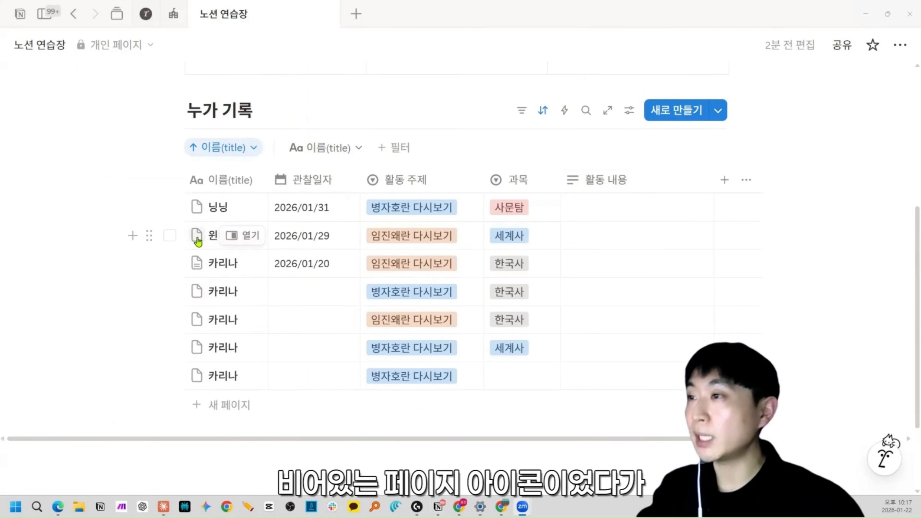
# Step: Start an empty page in the undated 한국사 카리나 record on 병자호란 다시보기 and enter ㅇㄹㅇㄹㅇㄹ in the page of the 임진왜란 다시보기 one
pyautogui.click(252, 294)
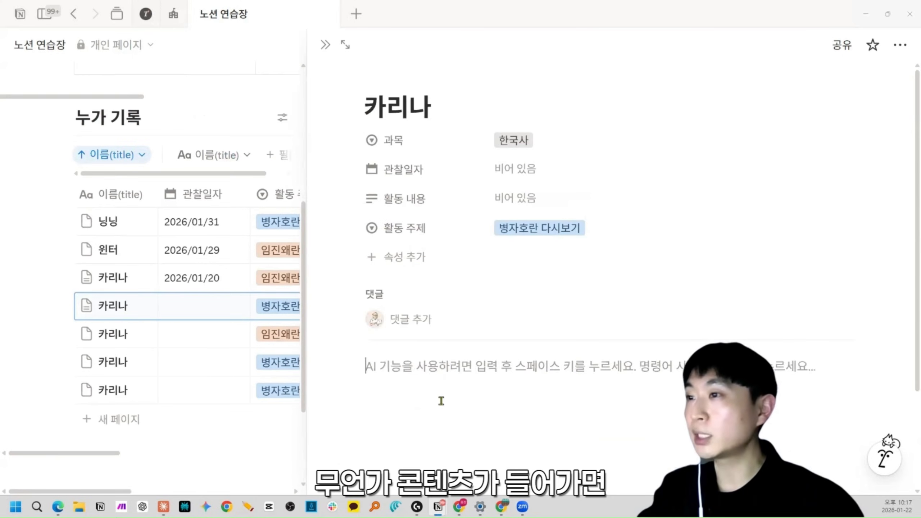
pyautogui.click(131, 334)
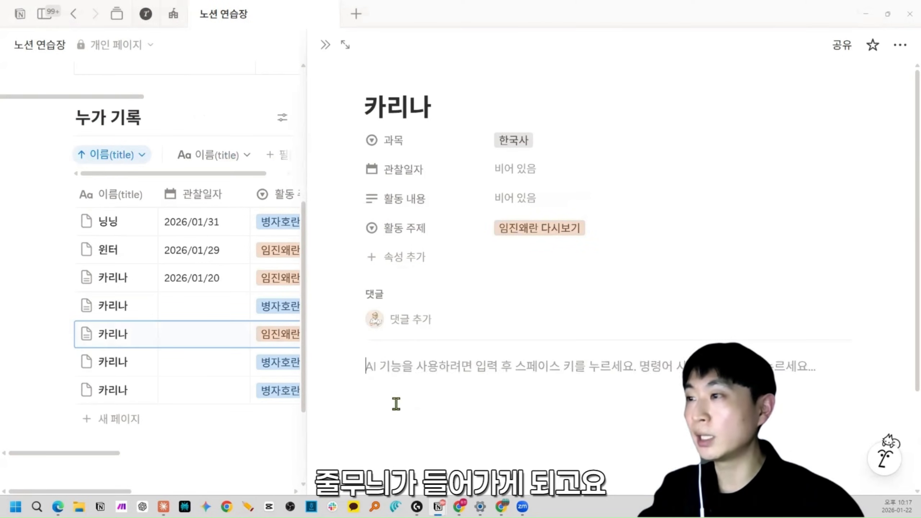
pyautogui.write('ㅇㄹㅇㄹㅇㄹ')
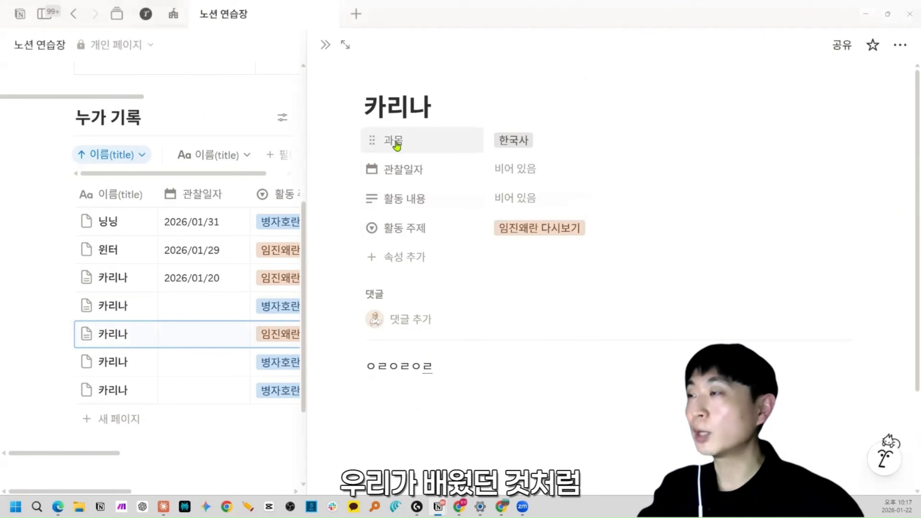
# Step: Give the undated 임진왜란 다시보기 카리나 page a star emoji icon and close the page
pyautogui.click(382, 77)
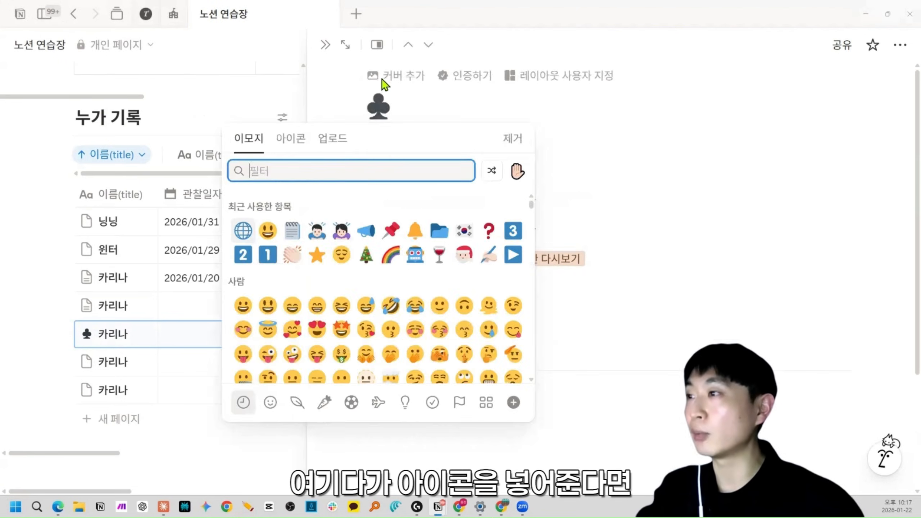
pyautogui.click(316, 255)
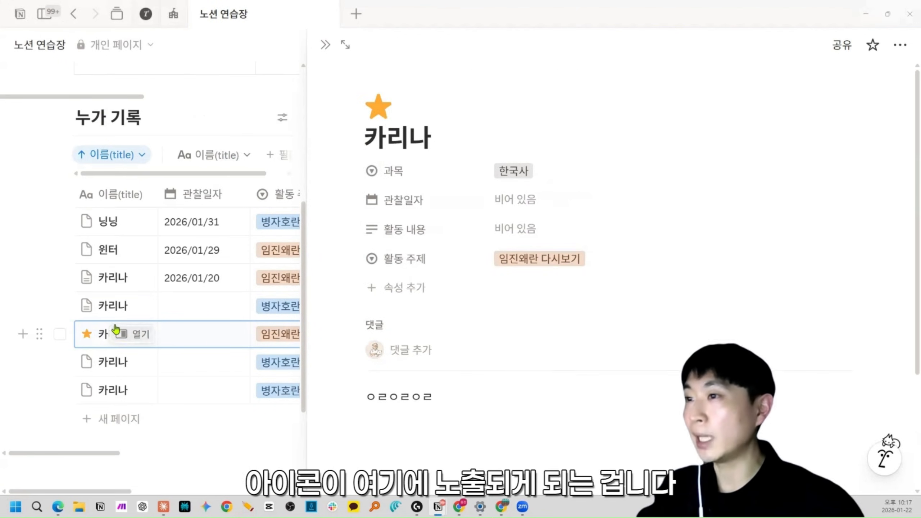
pyautogui.click(321, 54)
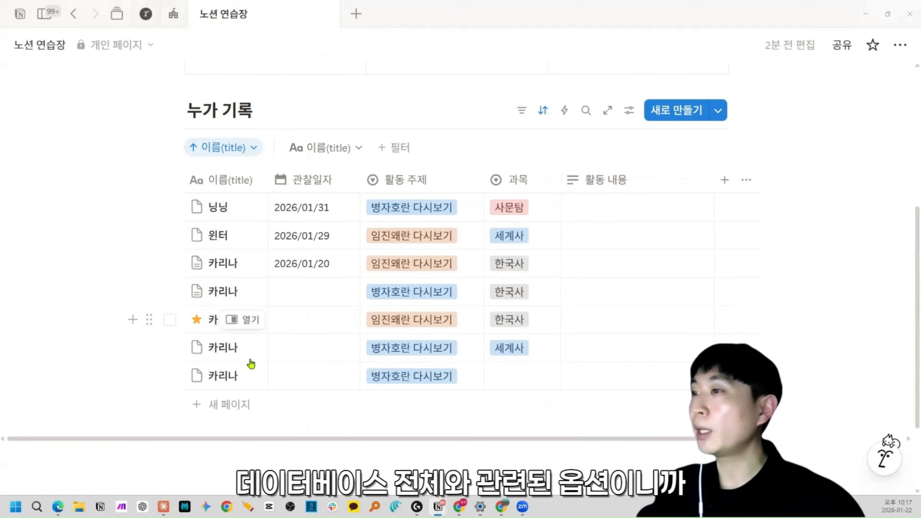
pyautogui.click(629, 112)
pyautogui.click(568, 146)
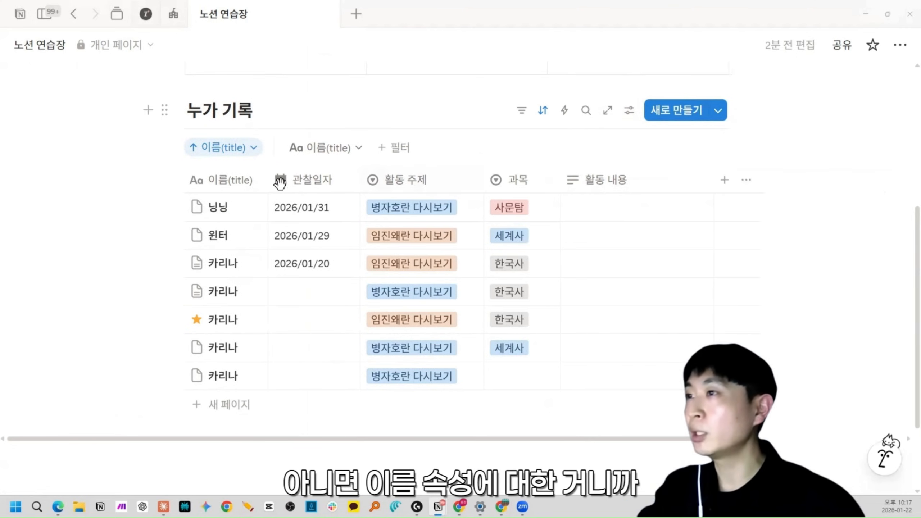
pyautogui.click(224, 181)
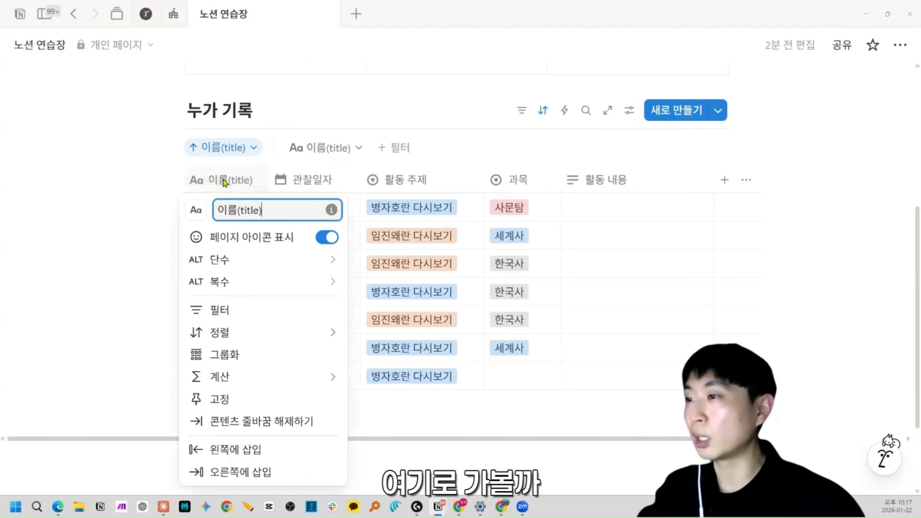
pyautogui.click(469, 146)
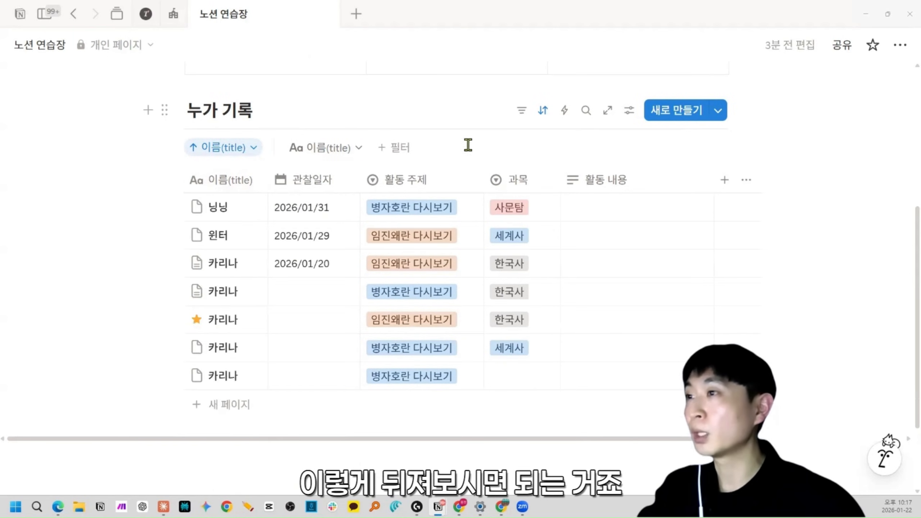
# Step: Turn off 페이지 아이콘 표시 in the options of the 이름(title) property
pyautogui.click(228, 179)
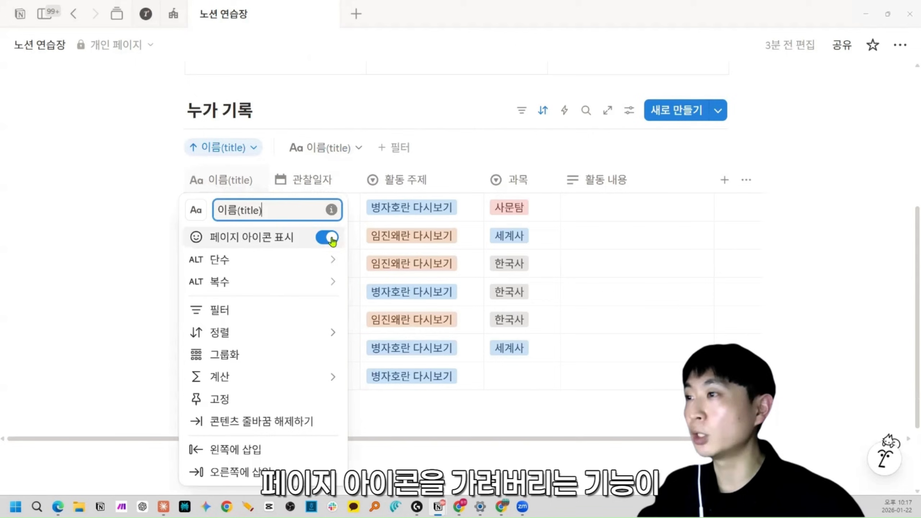
pyautogui.click(320, 239)
pyautogui.click(493, 142)
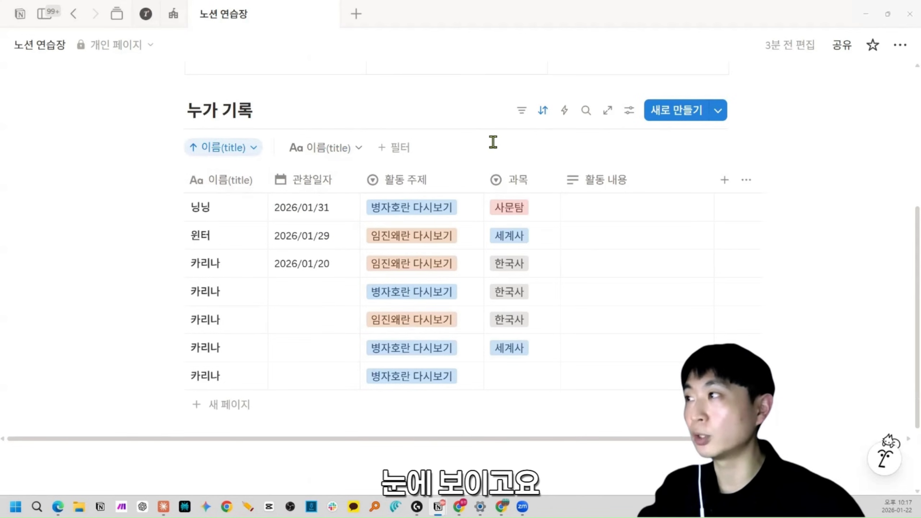
# Step: Turn the page icon display on in the 레이아웃 settings of the 누가 기록 view and close the settings
pyautogui.click(630, 113)
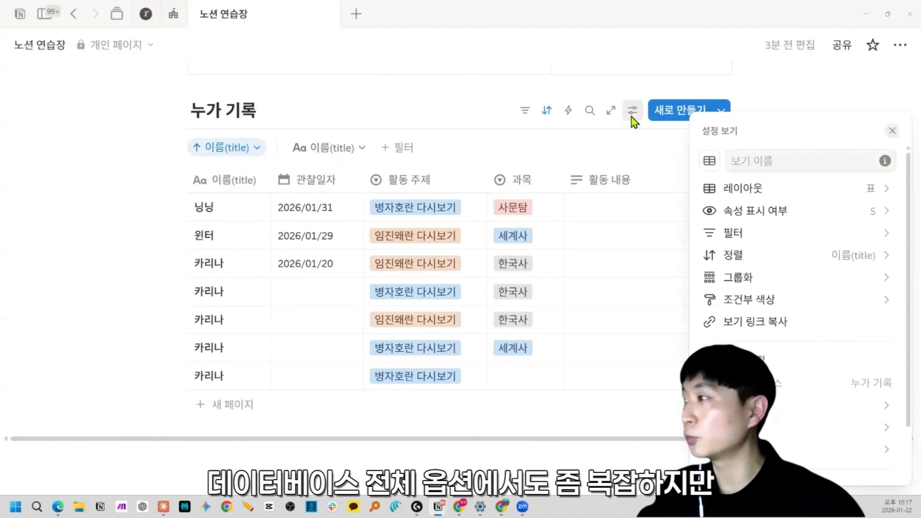
pyautogui.click(743, 188)
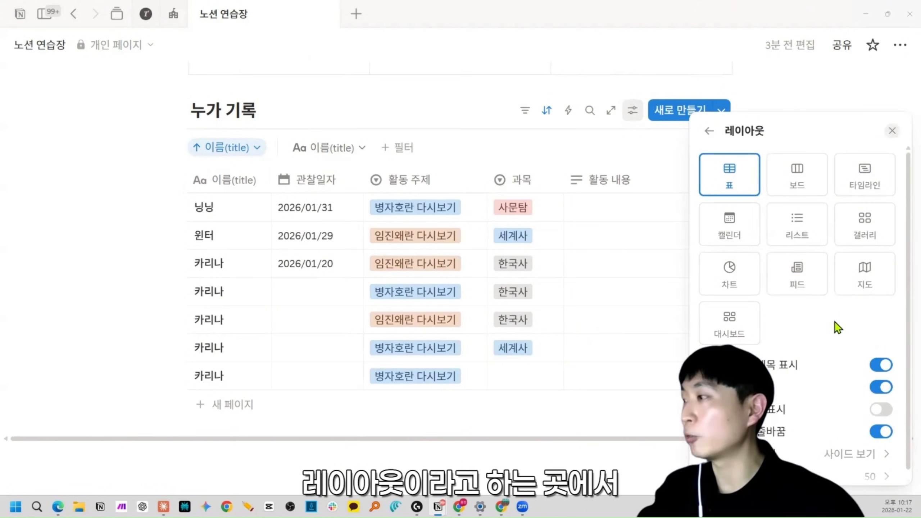
pyautogui.click(881, 410)
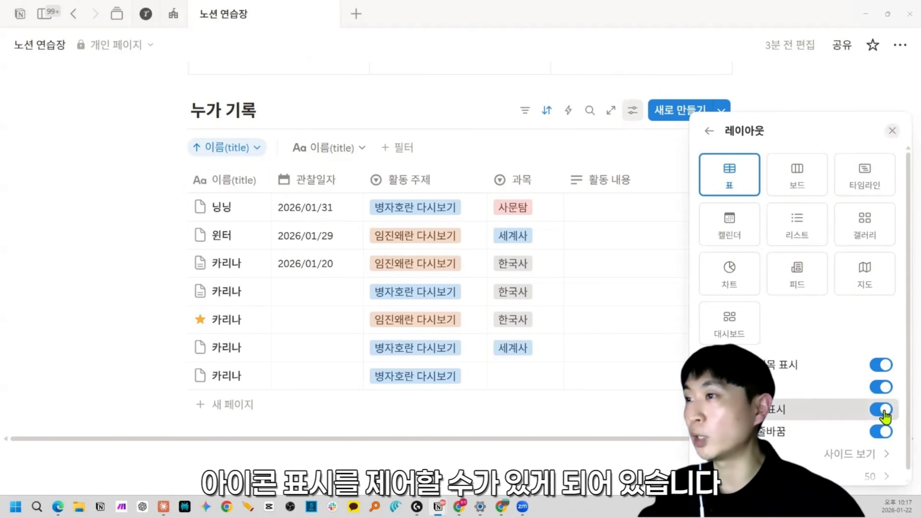
pyautogui.click(892, 130)
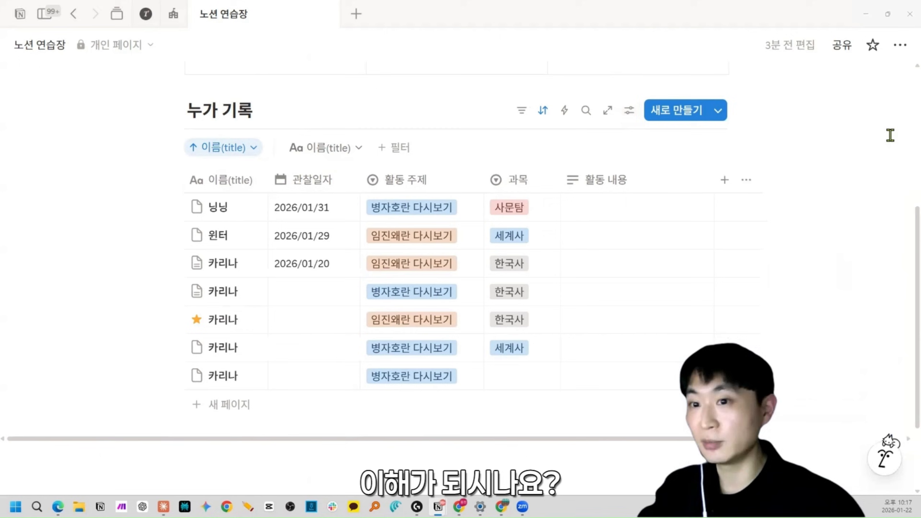
# Step: Give the 누가 기록 record pages that have no icon an emoji icon each
pyautogui.click(198, 294)
pyautogui.click(164, 300)
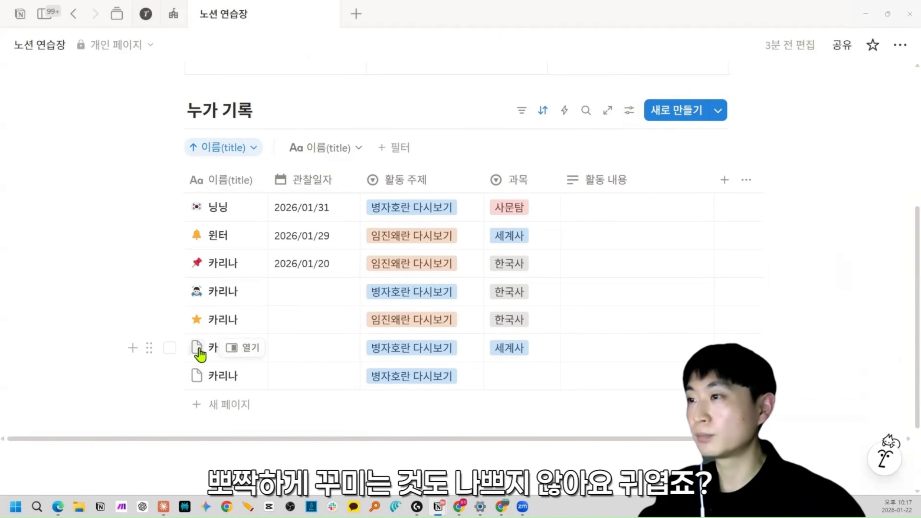
pyautogui.click(195, 348)
pyautogui.click(212, 288)
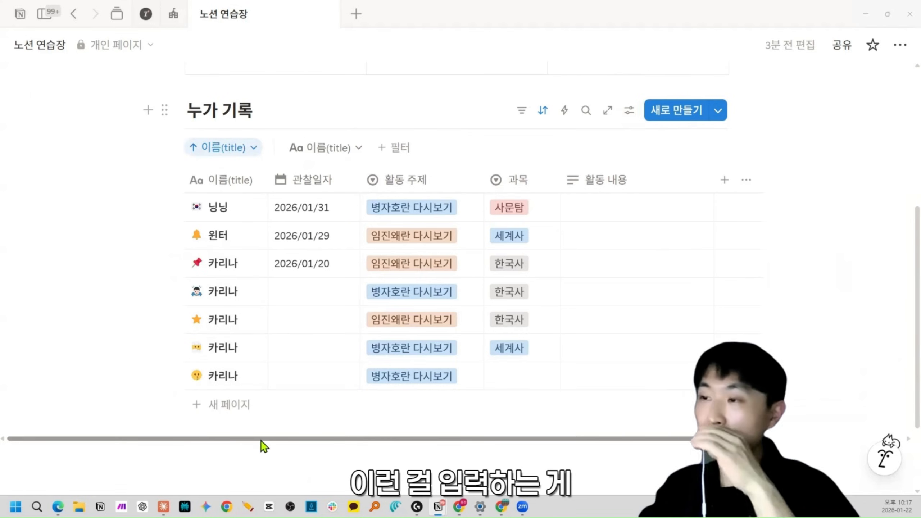
# Step: Turn off 페이지 아이콘 표시 in the options of the 이름(title) property of 누가 기록
pyautogui.click(230, 181)
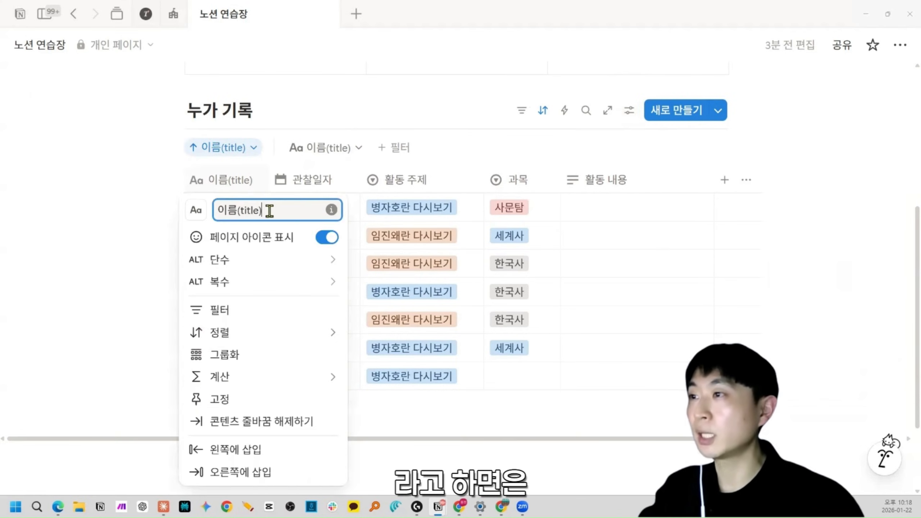
pyautogui.click(327, 237)
pyautogui.click(165, 269)
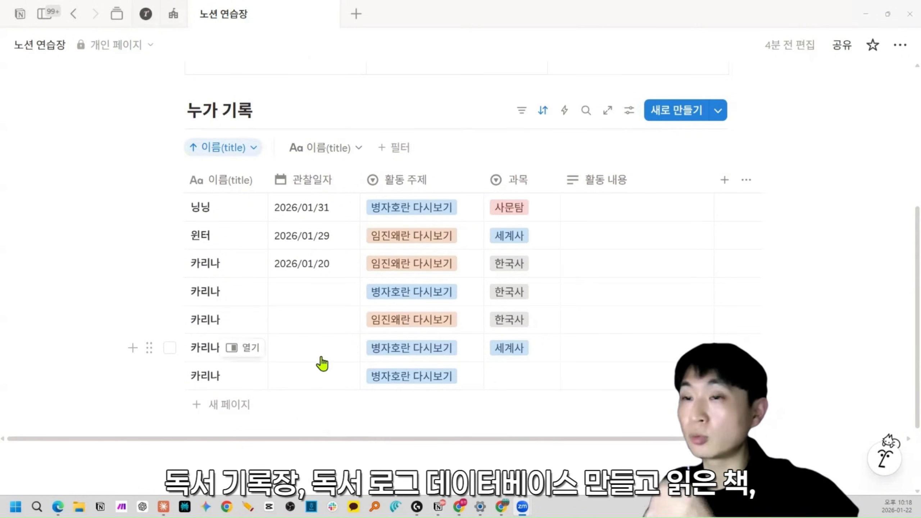
# Step: Insert an inline database below 누가 기록 with title property 읽은 책, date property 읽은 날짜 and text property 한 줄 기록
pyautogui.scroll(-3, 286, 398)
pyautogui.click(284, 400)
pyautogui.write('/데')
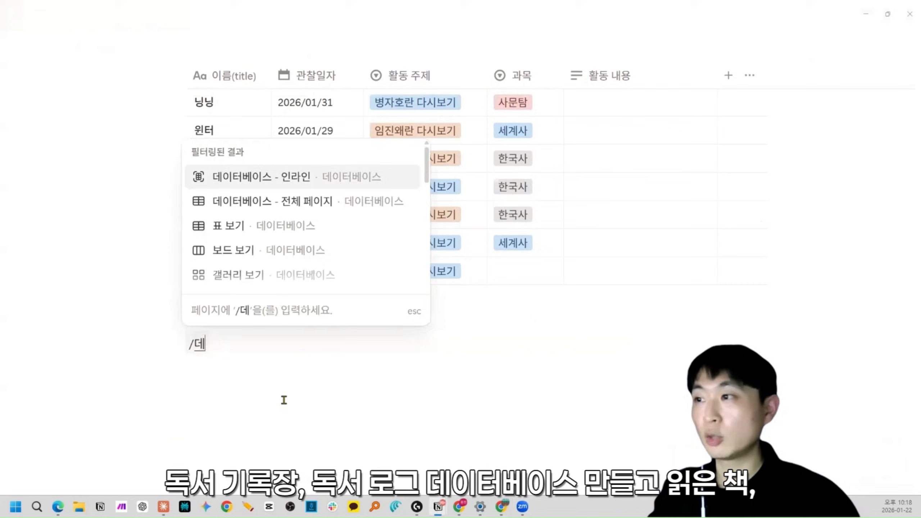
pyautogui.press('Return')
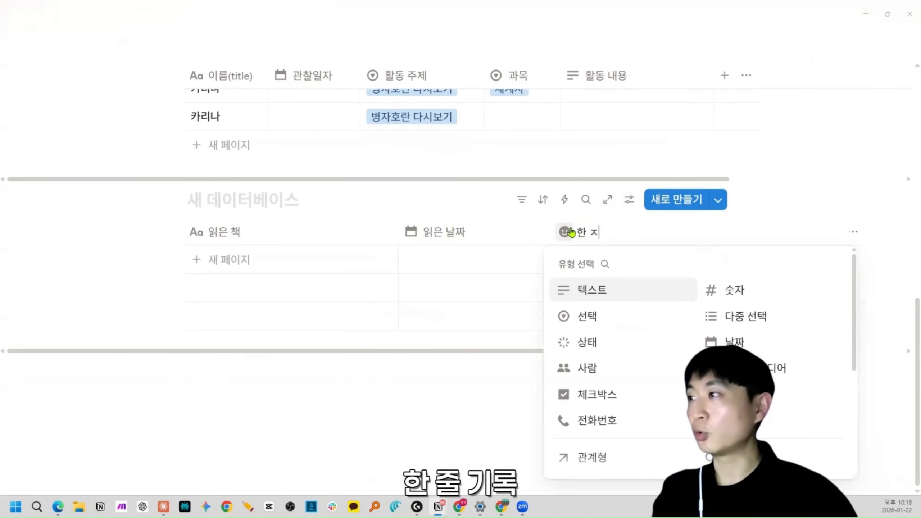
pyautogui.write('줄 기록')
pyautogui.click(596, 290)
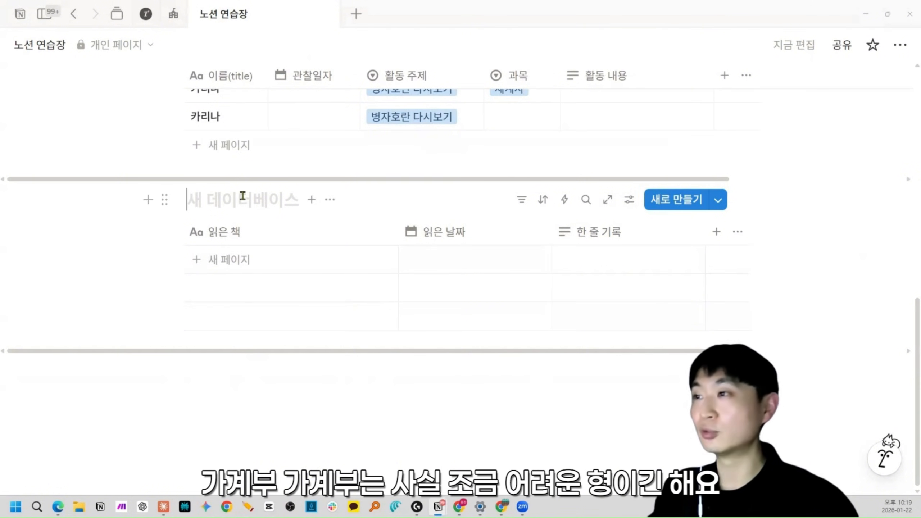
# Step: Title the new database 가계부 and rename its first two properties 지출 내역 and 지출 날짜
pyautogui.write('가계부')
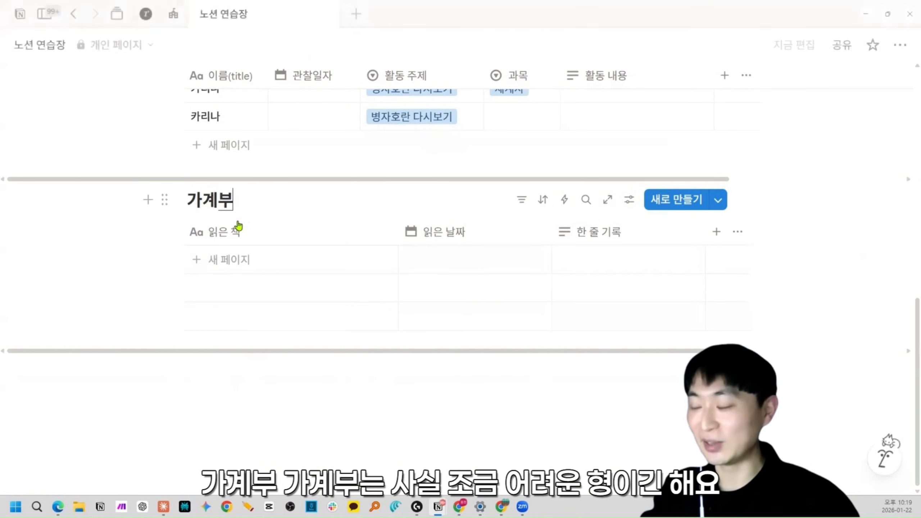
pyautogui.click(301, 233)
pyautogui.write('지')
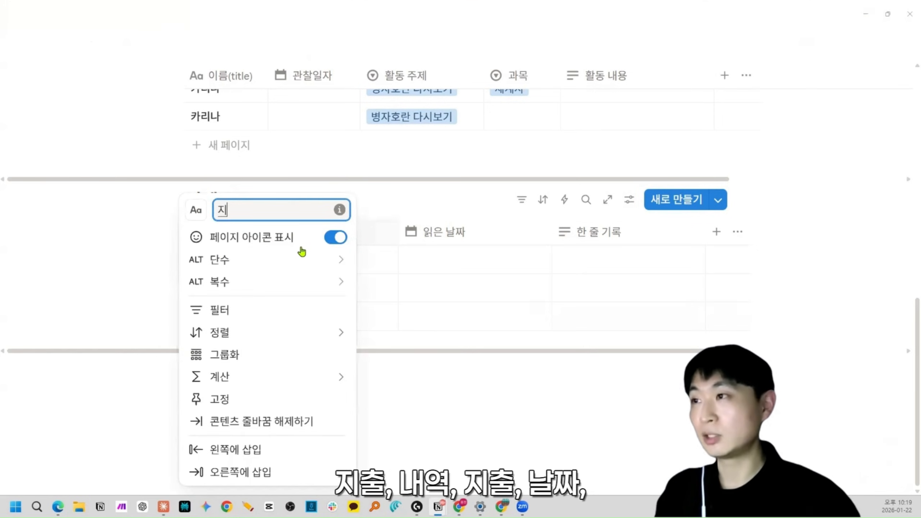
pyautogui.write('출 내역')
pyautogui.click(441, 232)
pyautogui.write('지출 날')
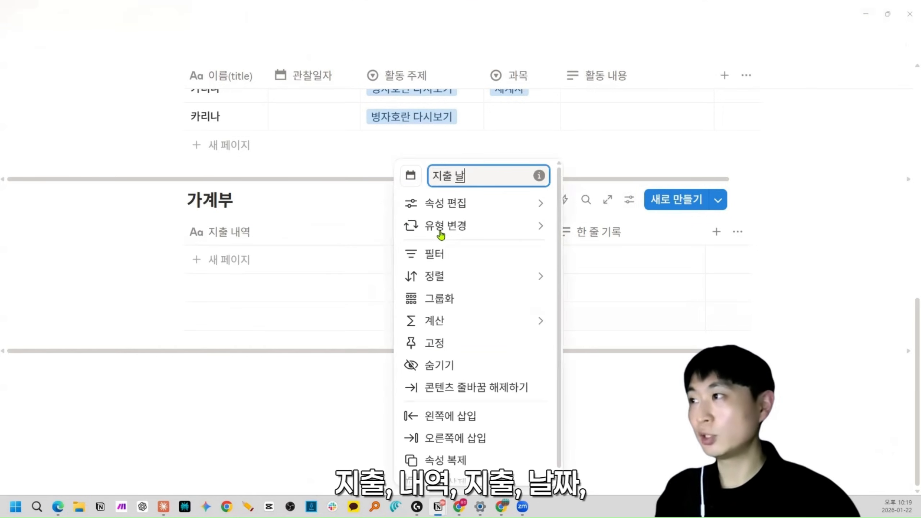
pyautogui.write('짜')
pyautogui.press('Return')
# Step: Rename the 한 줄 기록 property of 가계부 as 지출 비용 and change its type to 숫자
pyautogui.click(611, 261)
pyautogui.write('지출 비용')
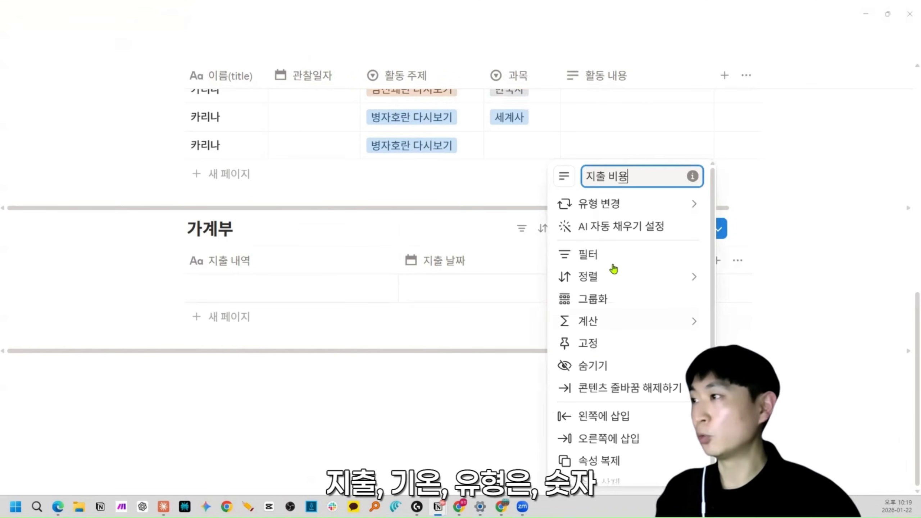
pyautogui.moveTo(624, 206)
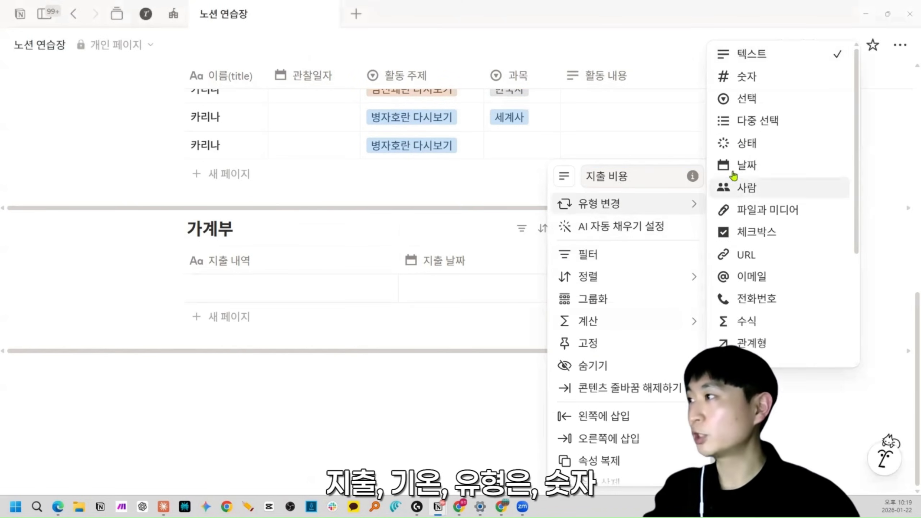
pyautogui.click(748, 81)
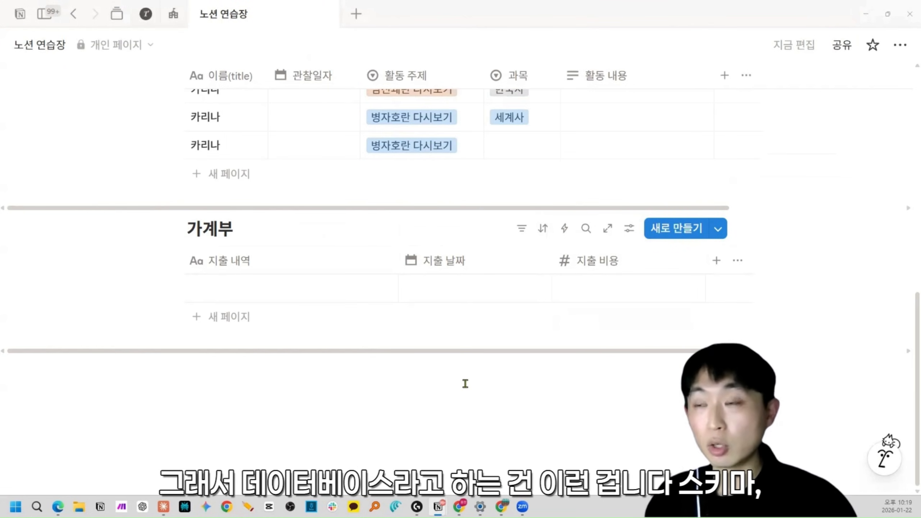
# Step: Try filtering the 누가 기록 records by the 과목 property for 한국사
pyautogui.scroll(5, 465, 384)
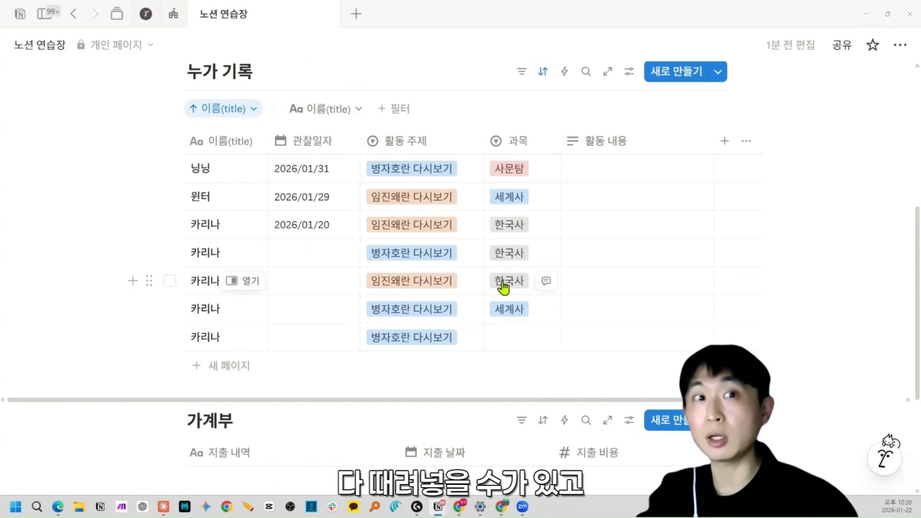
pyautogui.click(516, 145)
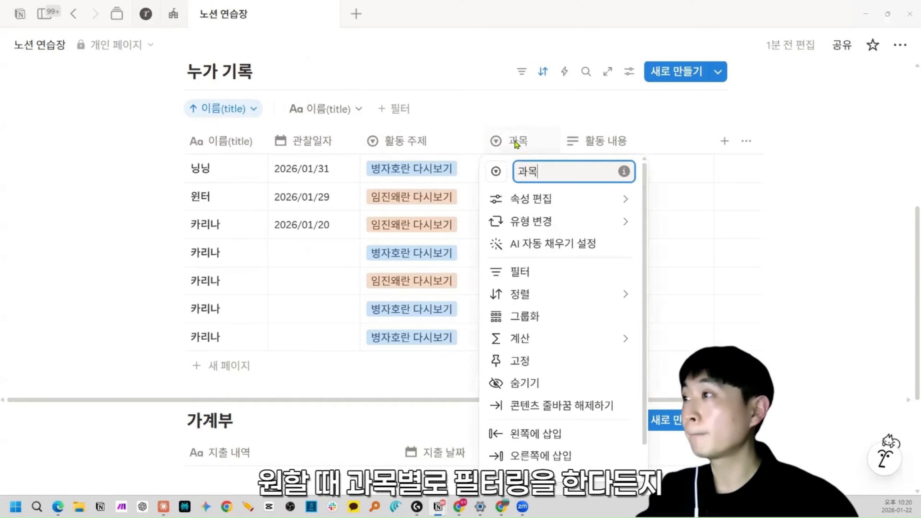
pyautogui.click(560, 270)
pyautogui.click(425, 290)
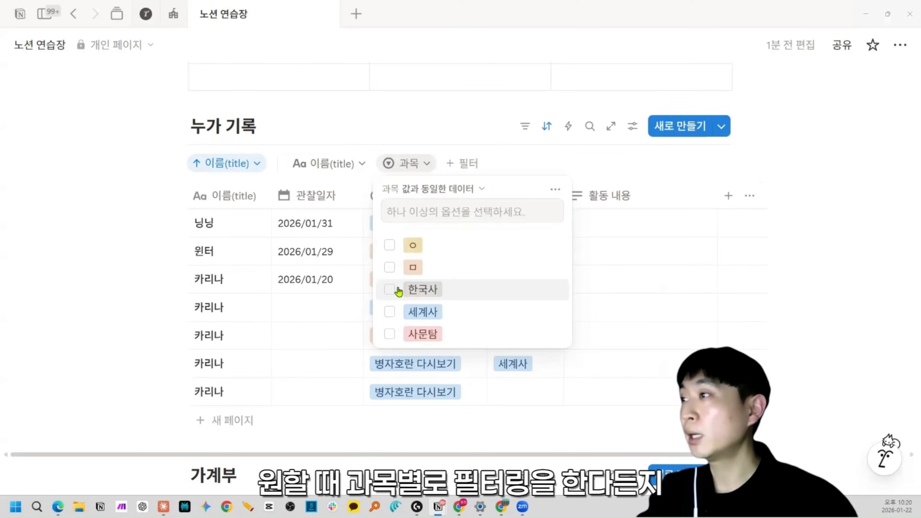
pyautogui.click(813, 196)
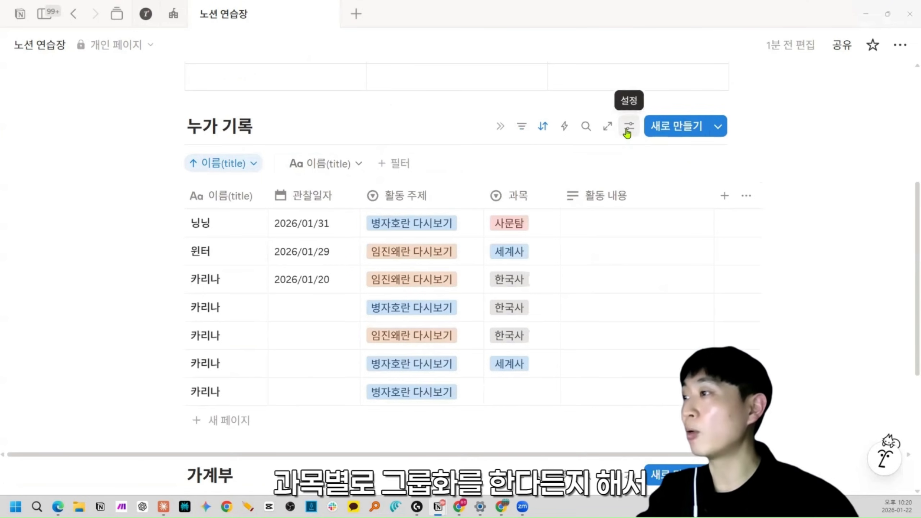
# Step: Group the 누가 기록 records by 과목 and look through the resulting groups
pyautogui.click(628, 133)
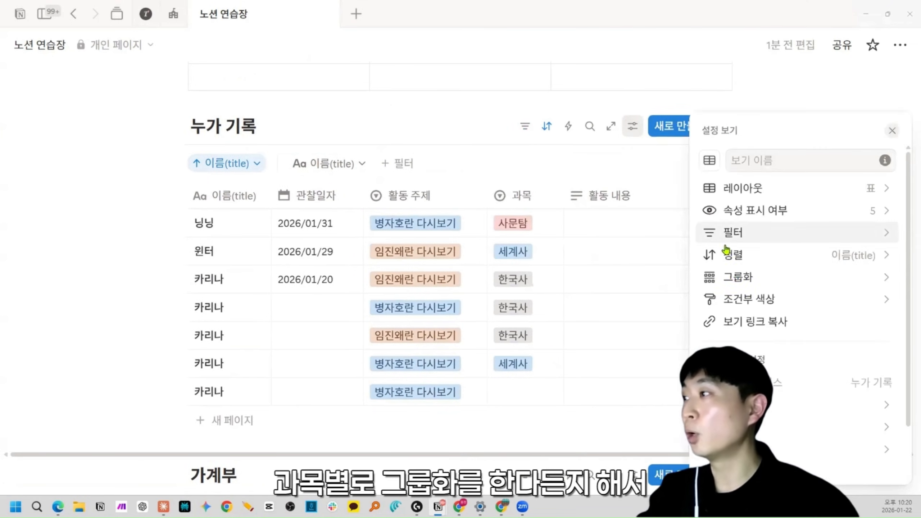
pyautogui.click(736, 277)
pyautogui.click(734, 267)
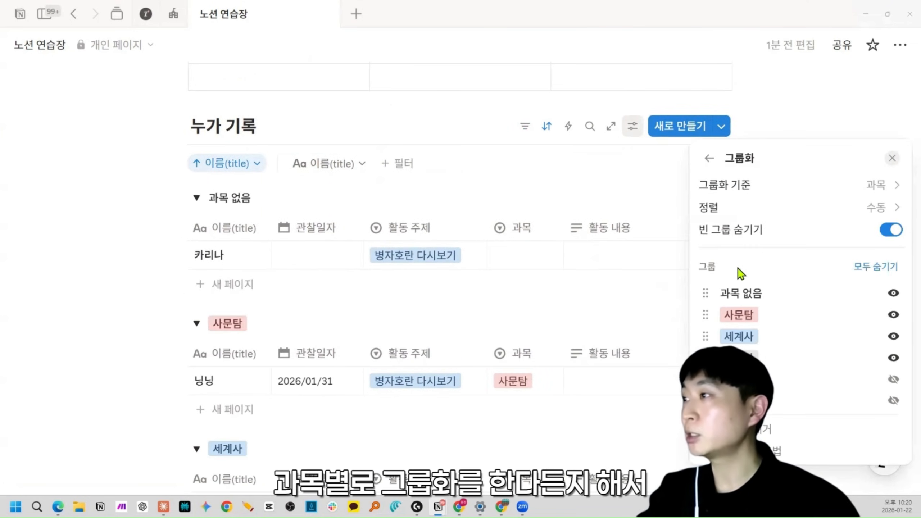
pyautogui.click(664, 309)
pyautogui.scroll(-5, 370, 345)
pyautogui.scroll(4, 435, 314)
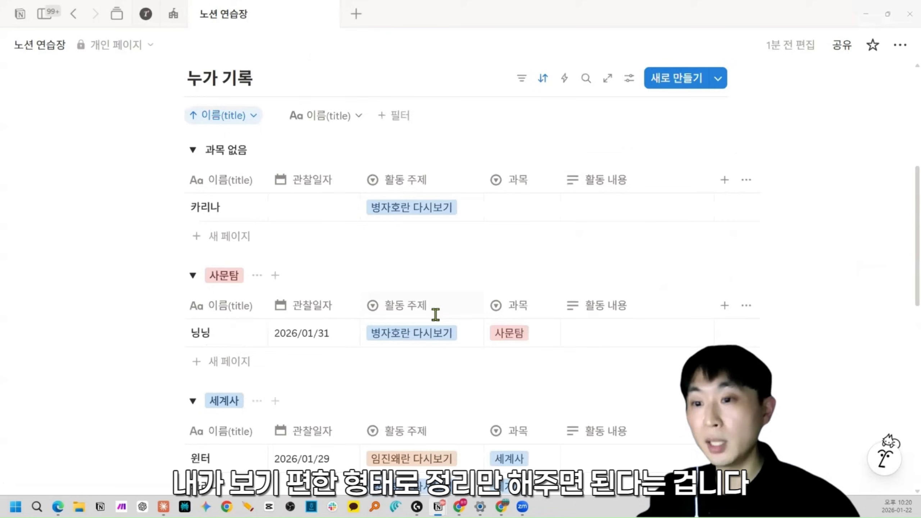
pyautogui.scroll(1, 435, 314)
pyautogui.scroll(2, 426, 311)
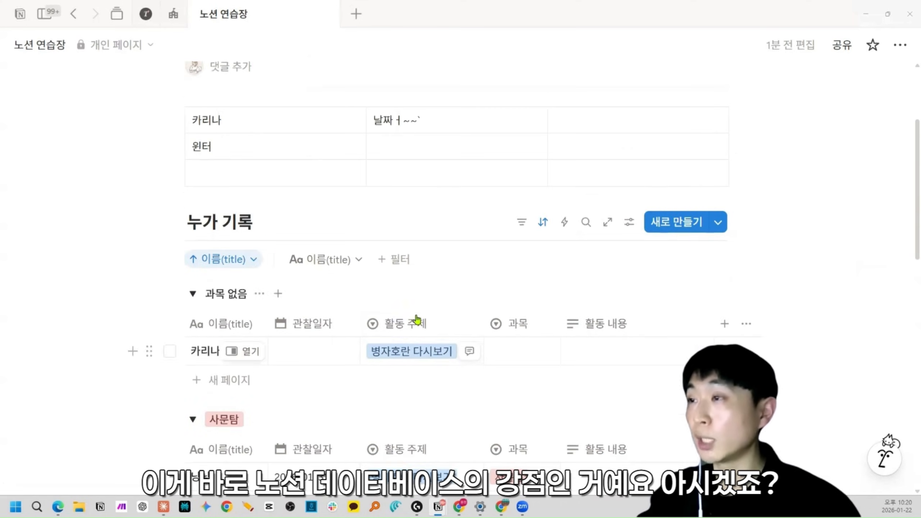
pyautogui.scroll(-2, 400, 312)
pyautogui.scroll(-2, 397, 306)
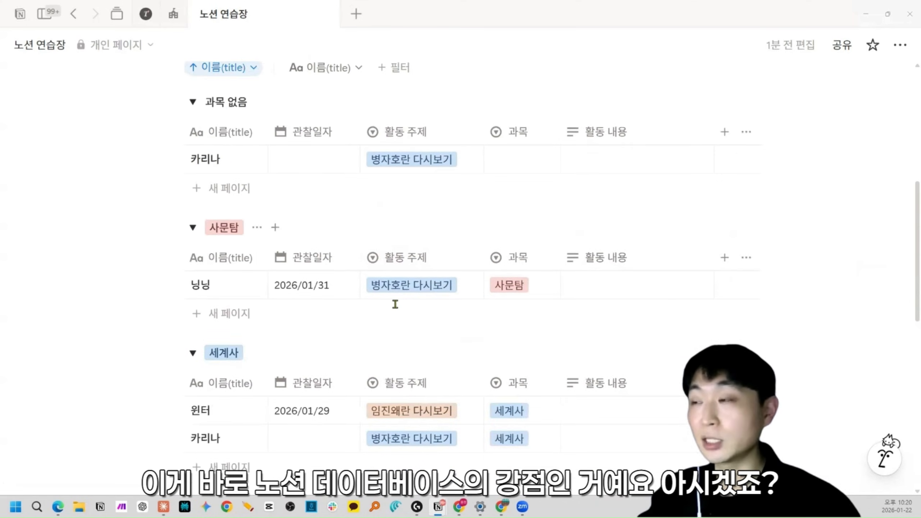
pyautogui.scroll(3, 396, 304)
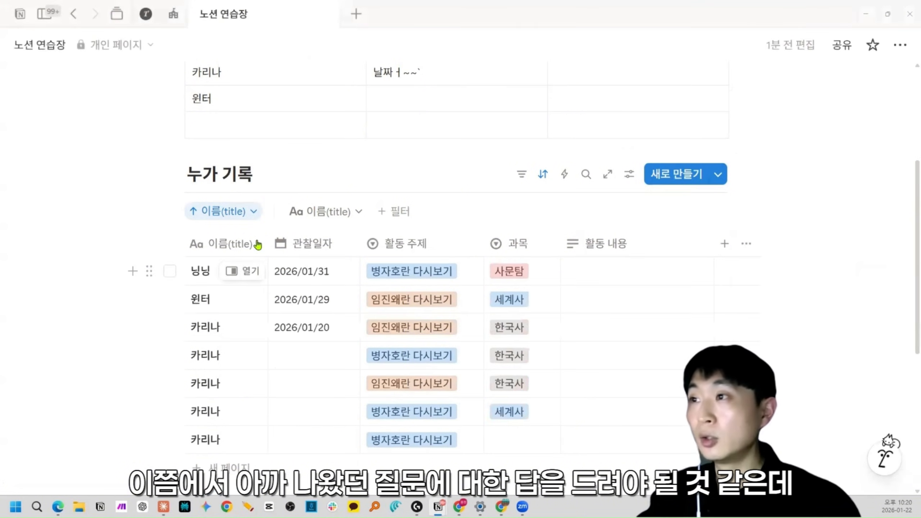
# Step: Start a new block under the page title, look up the inline database option with /데, and erase the command text
pyautogui.click(259, 153)
pyautogui.scroll(-7, 300, 440)
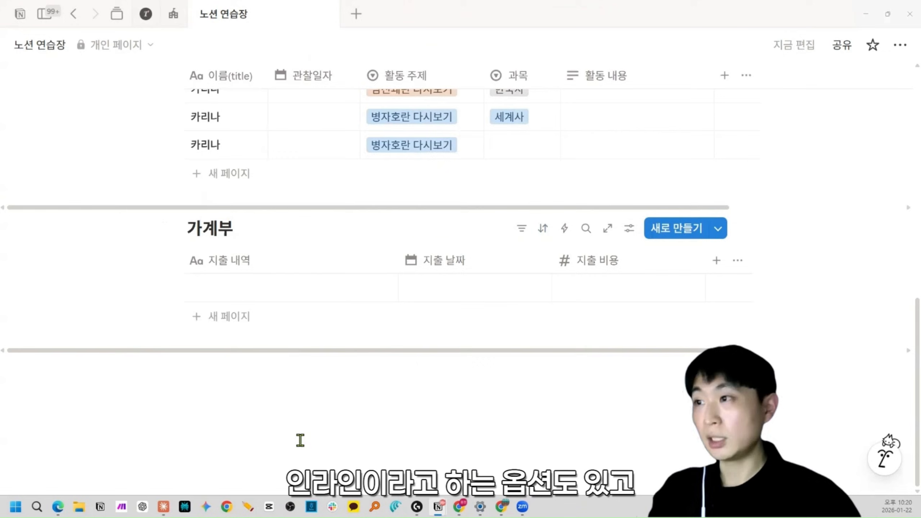
pyautogui.scroll(12, 311, 425)
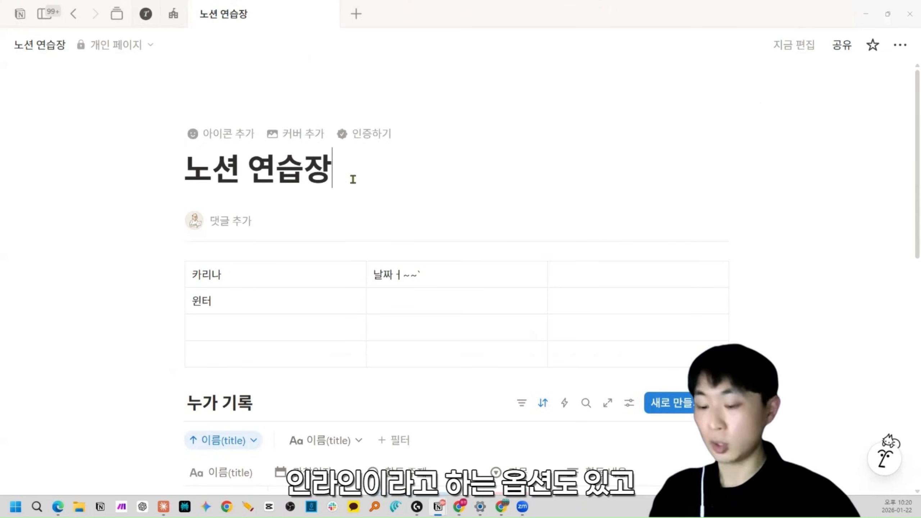
pyautogui.write('/데')
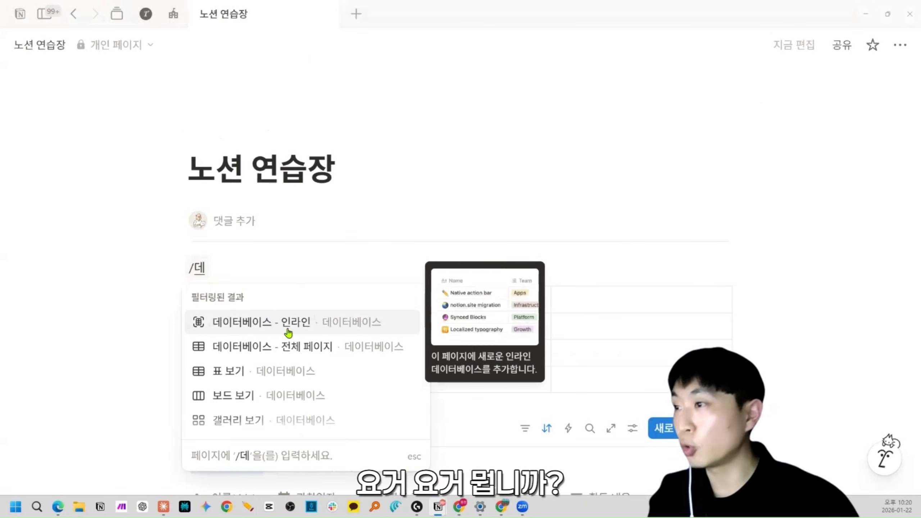
pyautogui.click(294, 267)
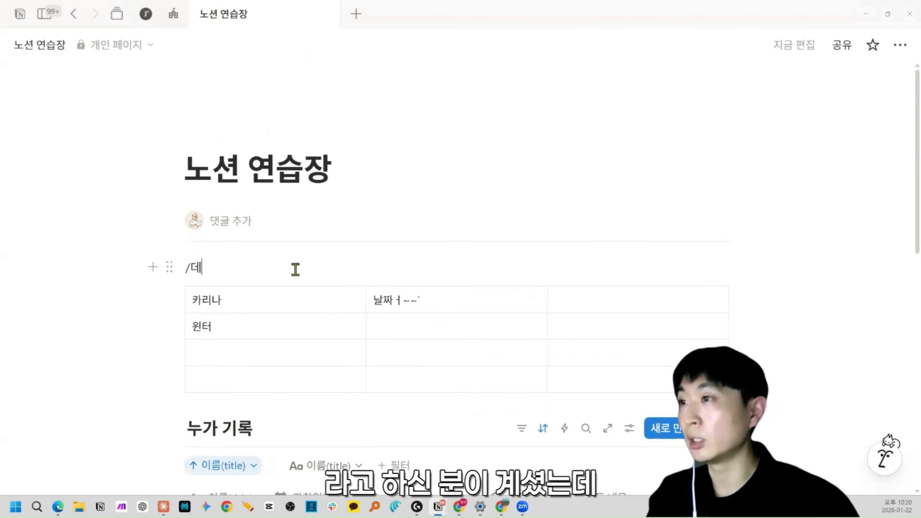
pyautogui.press('BackSpace')
pyautogui.press('BackSpace')
# Step: Delete the empty line and the simple 카리나/윈터 table above the 누가 기록 database
pyautogui.scroll(-6, 296, 270)
pyautogui.scroll(7, 261, 236)
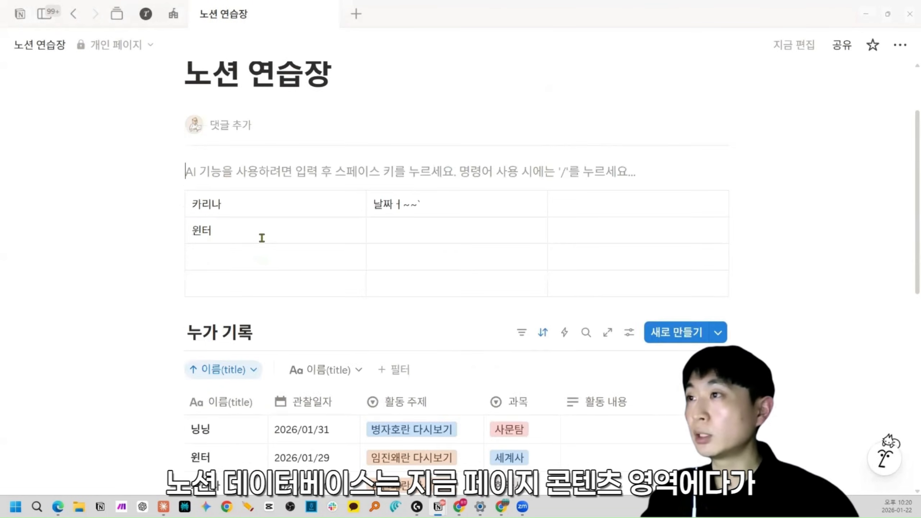
pyautogui.moveTo(132, 211); pyautogui.dragTo(263, 276)
pyautogui.press('BackSpace')
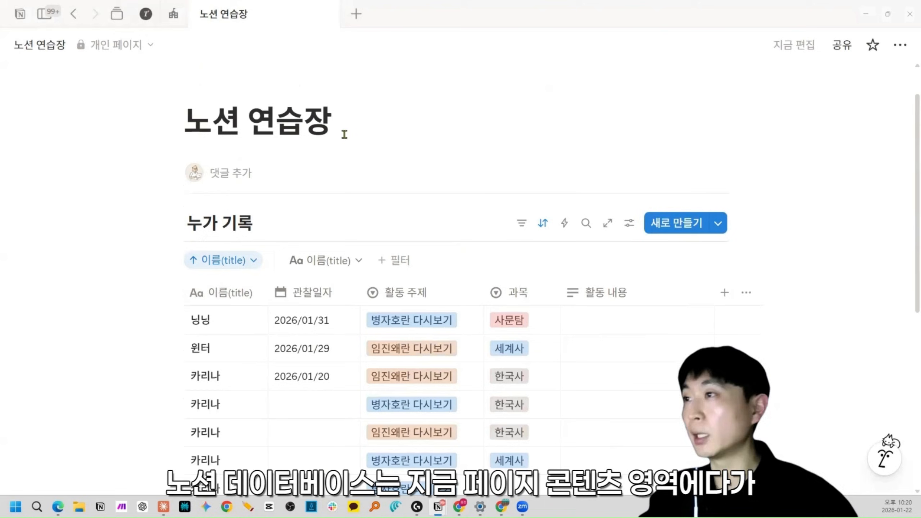
# Step: Bring up the 데이터베이스 - 인라인 block option with /데이 above 누가 기록, and remove the line without inserting it
pyautogui.press('Return')
pyautogui.write('/데이')
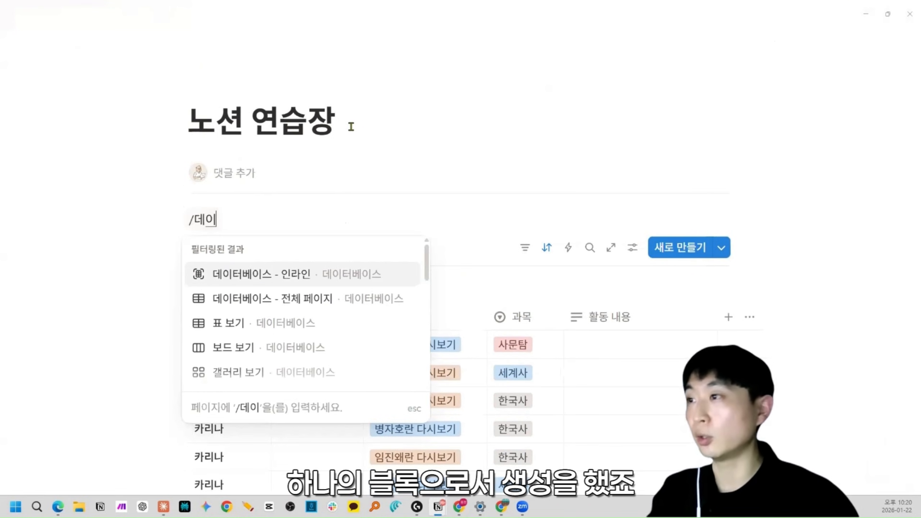
pyautogui.moveTo(240, 276)
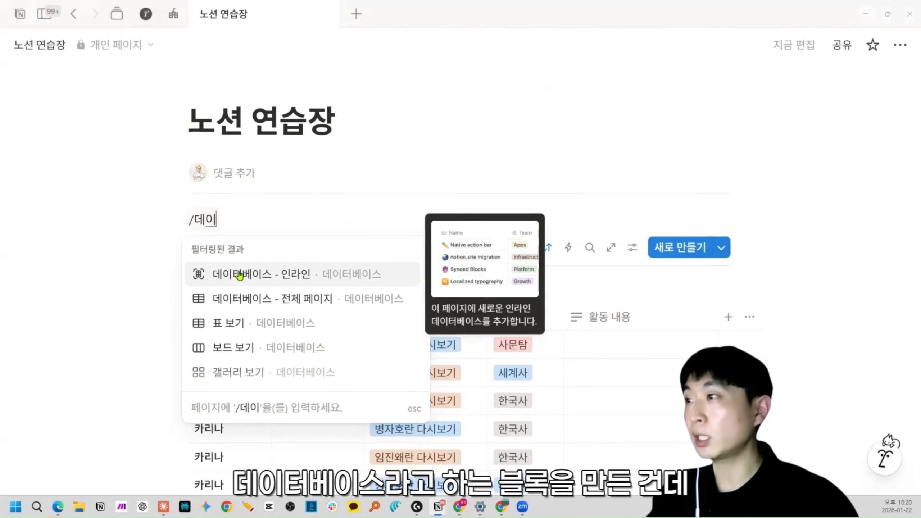
pyautogui.click(266, 215)
pyautogui.hotkey('ctrl', 'a')
pyautogui.press('BackSpace')
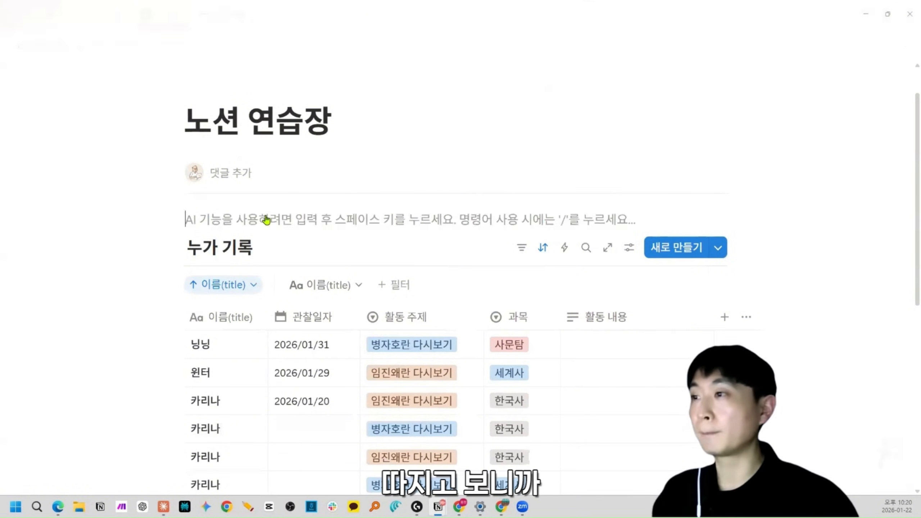
pyautogui.press('BackSpace')
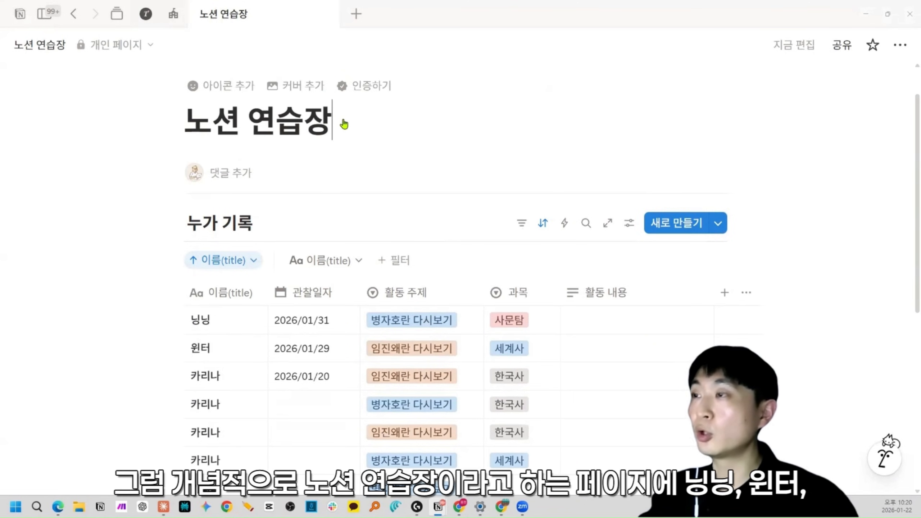
pyautogui.moveTo(344, 124); pyautogui.dragTo(183, 132)
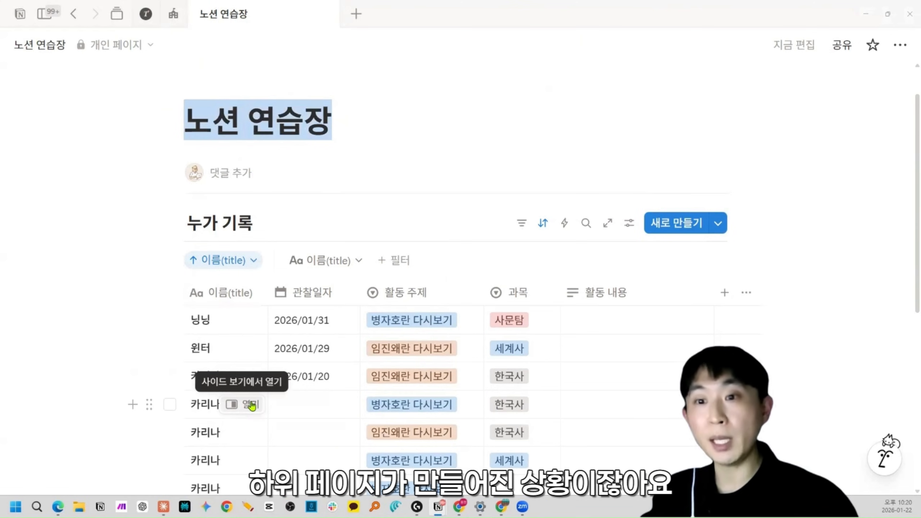
pyautogui.scroll(-1, 251, 395)
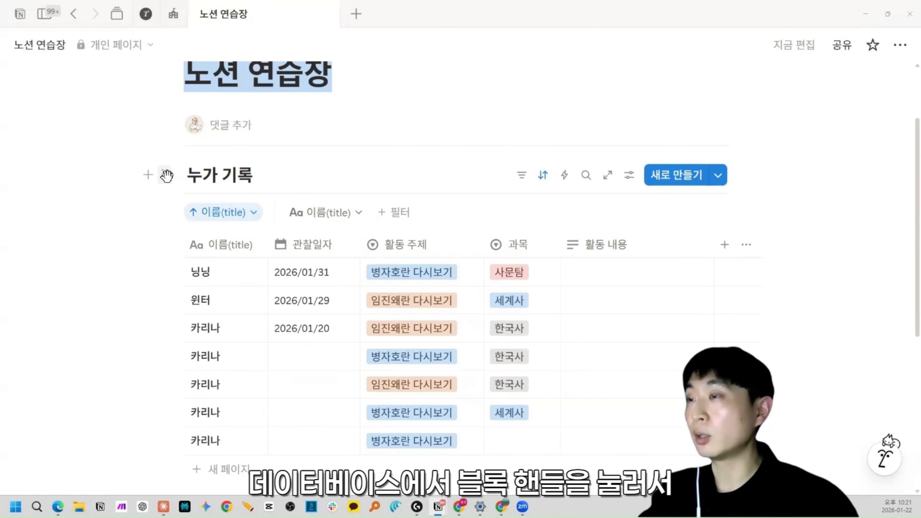
# Step: Convert the inline 누가 기록 database into a page
pyautogui.click(165, 176)
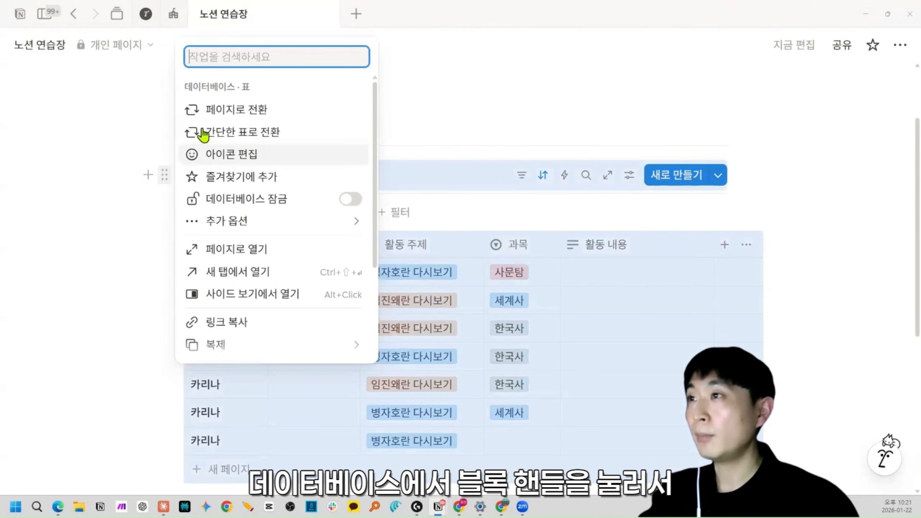
pyautogui.click(217, 111)
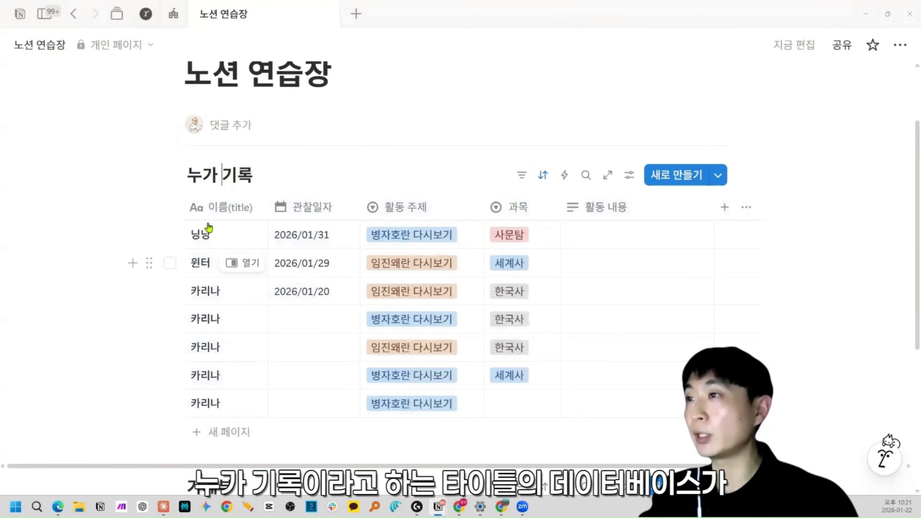
pyautogui.click(165, 175)
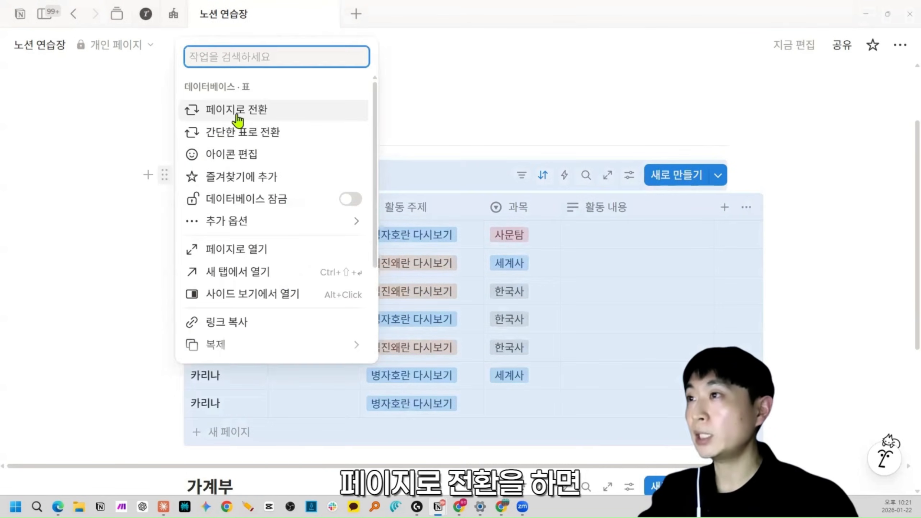
pyautogui.click(238, 118)
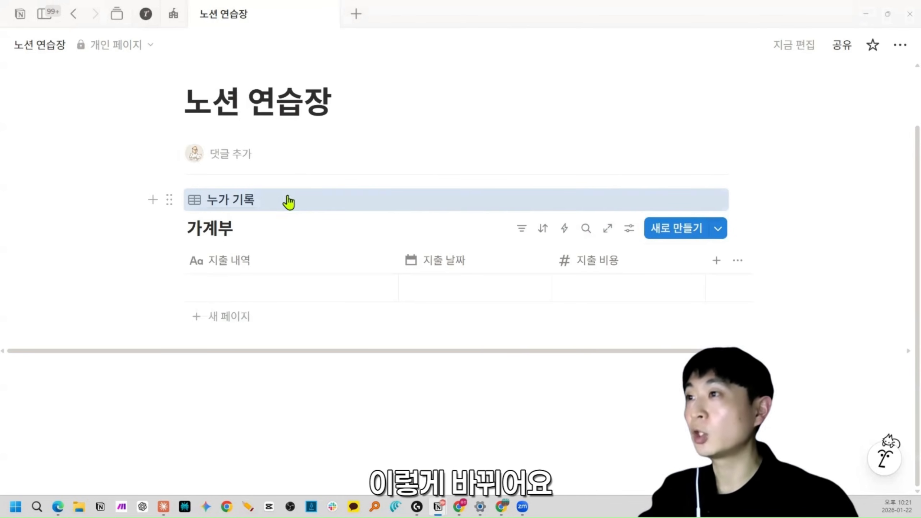
# Step: Open the 누가 기록 database in a side view beside 노션 연습장, and expand it to a full page
pyautogui.keyDown('alt'); pyautogui.click(240, 207); pyautogui.keyUp('alt')
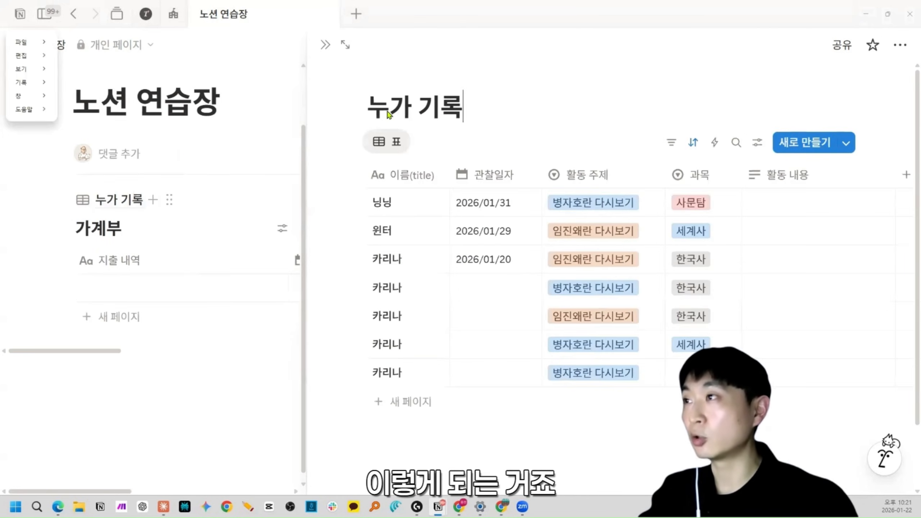
pyautogui.click(209, 93)
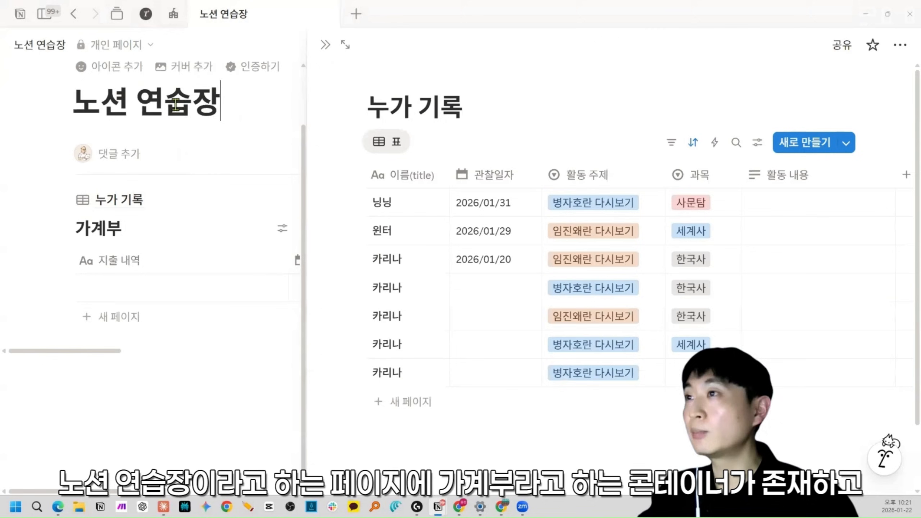
pyautogui.click(172, 98)
pyautogui.click(345, 45)
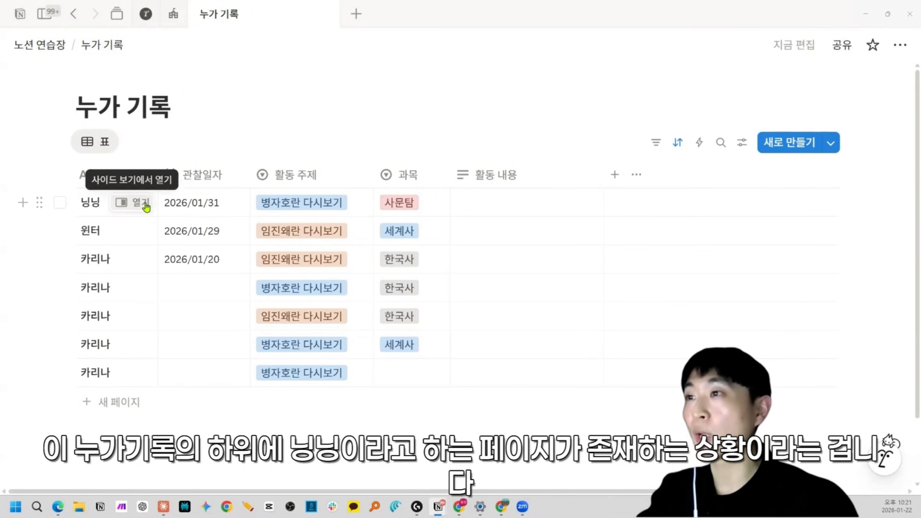
# Step: View the 닝닝 record and the 카리나 record dated 2026/01/20 as full pages, and return to 노션 연습장
pyautogui.click(144, 205)
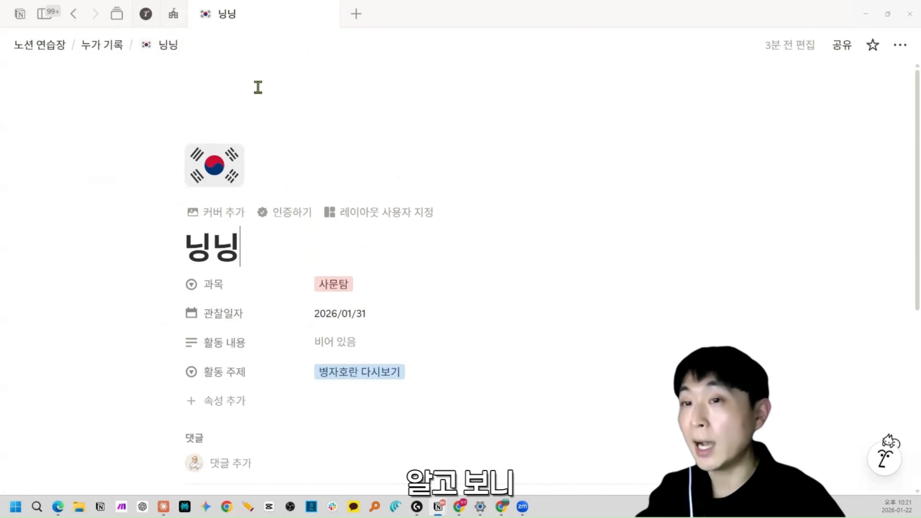
pyautogui.click(107, 52)
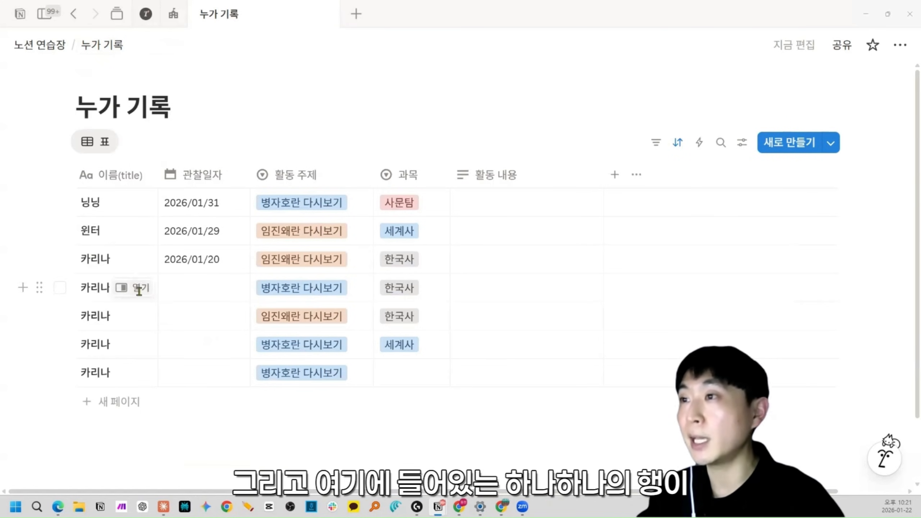
pyautogui.click(140, 261)
pyautogui.click(345, 45)
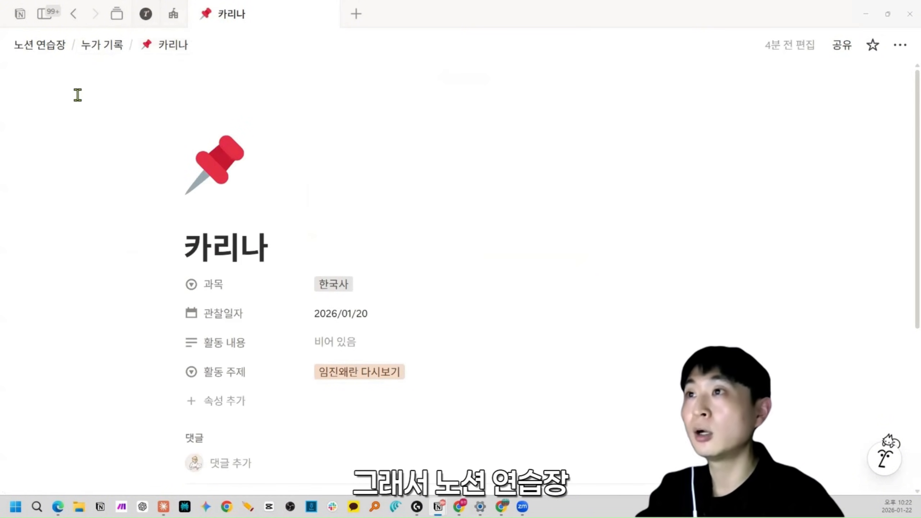
pyautogui.moveTo(39, 48)
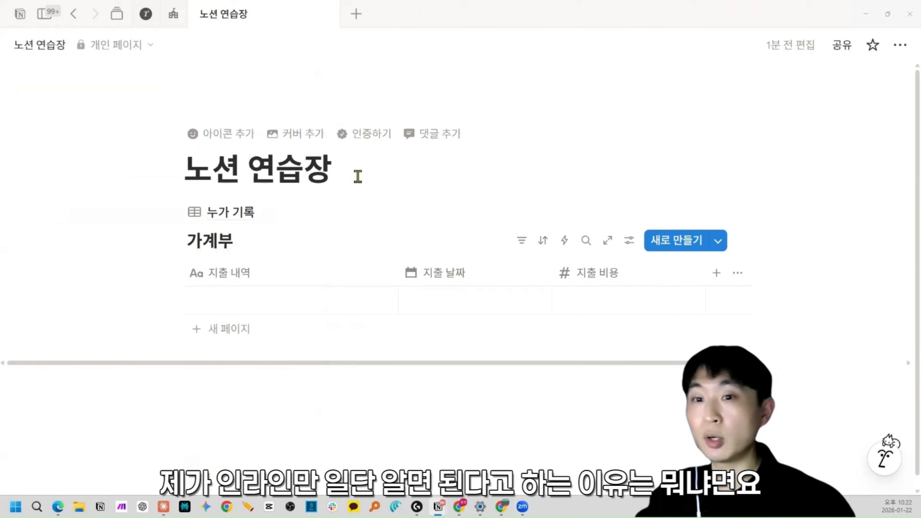
# Step: Insert a new inline database directly below the 노션 연습장 title, without choosing a data source
pyautogui.click(358, 177)
pyautogui.press('Return')
pyautogui.write('/')
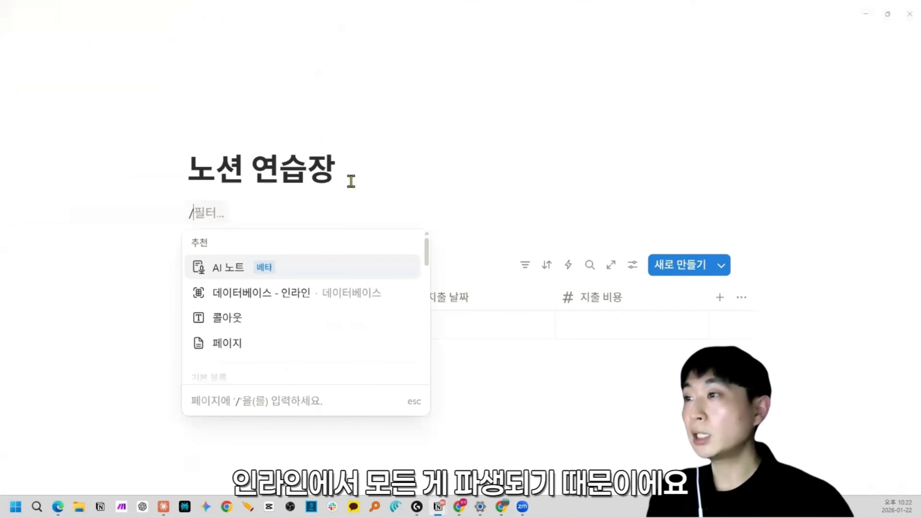
pyautogui.click(265, 296)
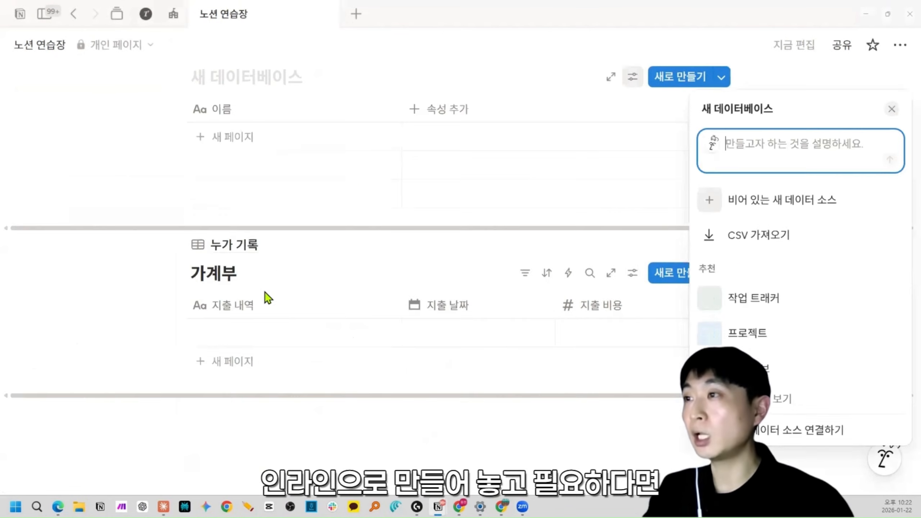
pyautogui.press('Escape')
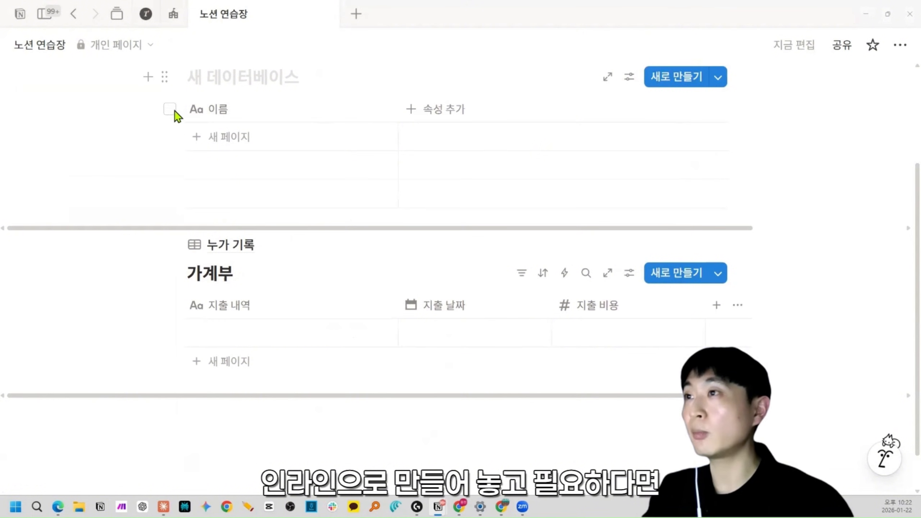
# Step: Convert the new untitled database into a page, and delete it
pyautogui.click(164, 77)
pyautogui.click(215, 112)
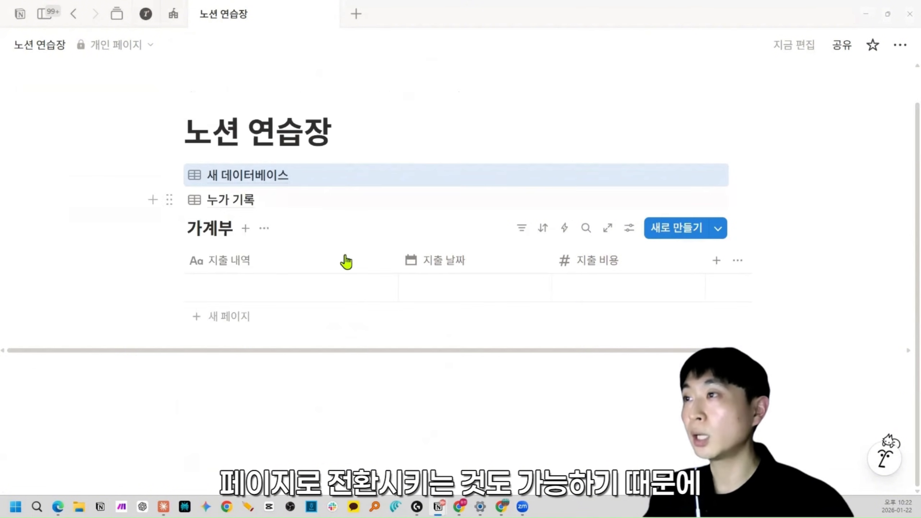
pyautogui.press('Delete')
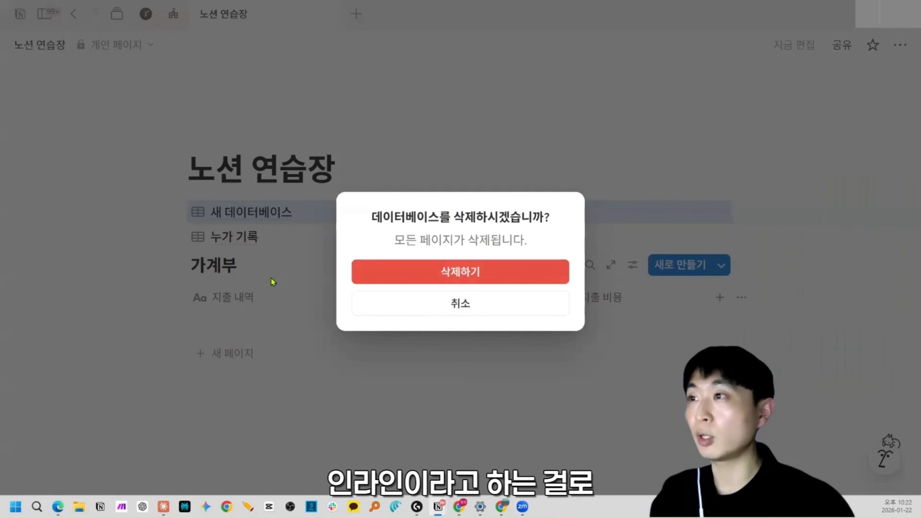
pyautogui.click(378, 273)
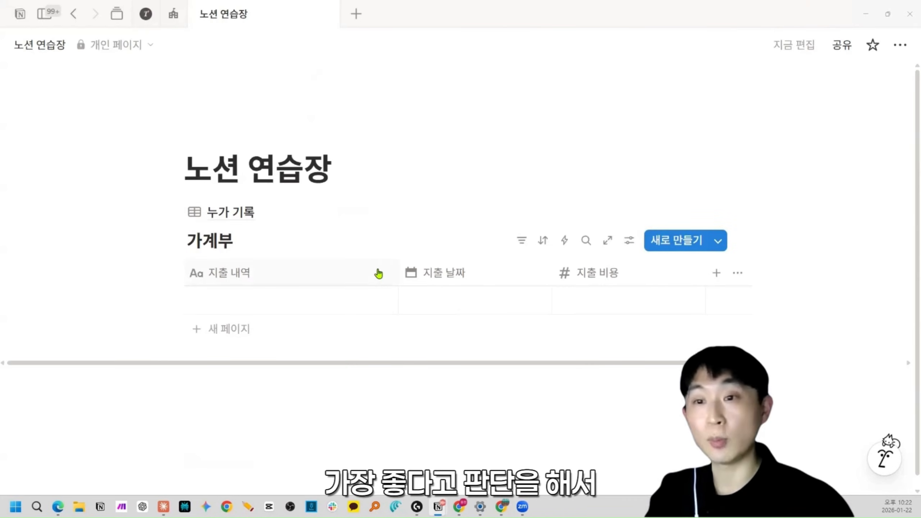
# Step: Turn the 누가 기록 page block back into an inline database
pyautogui.click(170, 212)
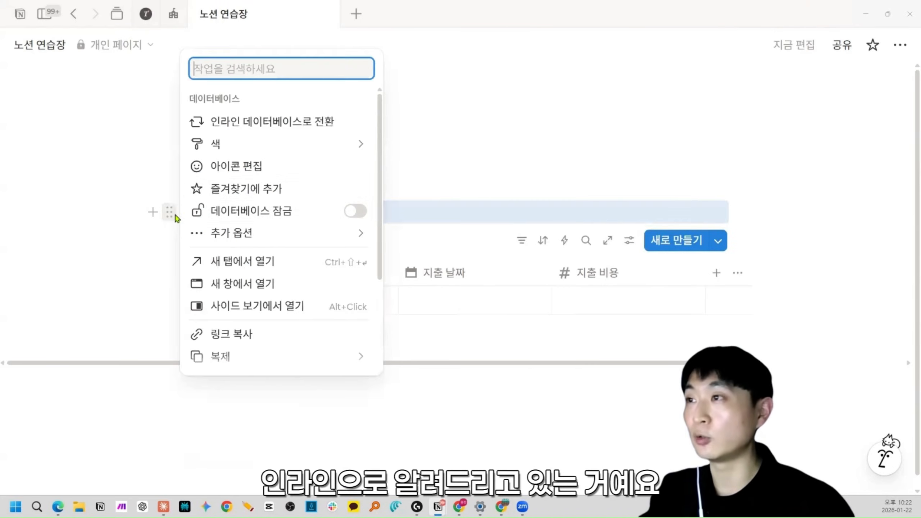
pyautogui.click(263, 123)
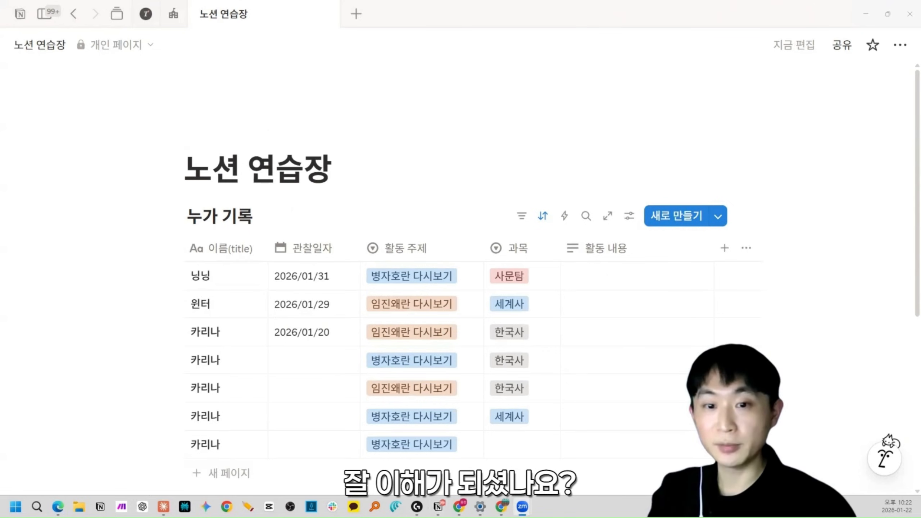
# Step: Open 누가 기록 as a page, view its 2026/01/20 카리나 record in full, and return to 노션 연습장
pyautogui.click(236, 214)
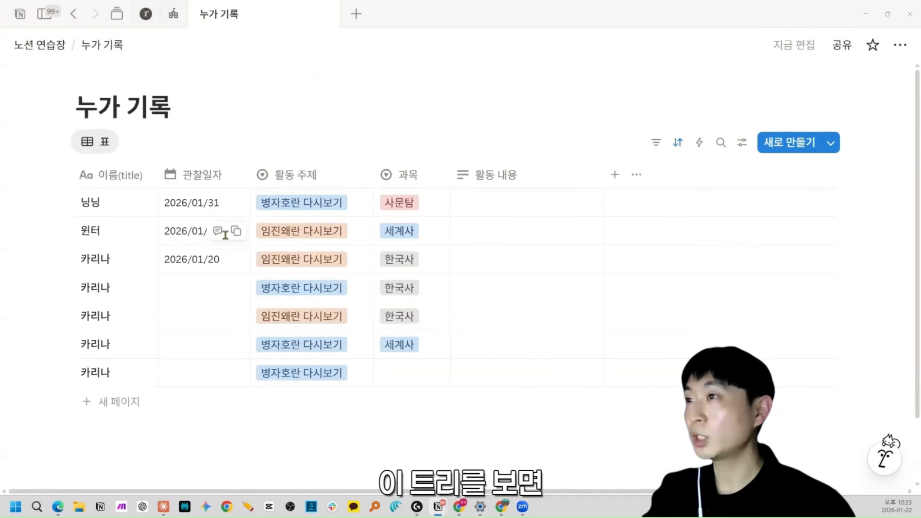
pyautogui.click(138, 261)
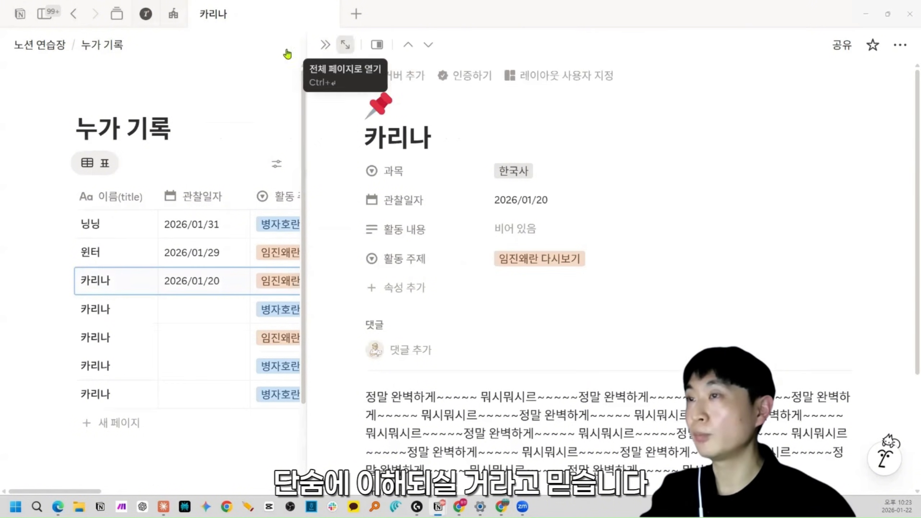
pyautogui.click(344, 44)
pyautogui.moveTo(48, 54)
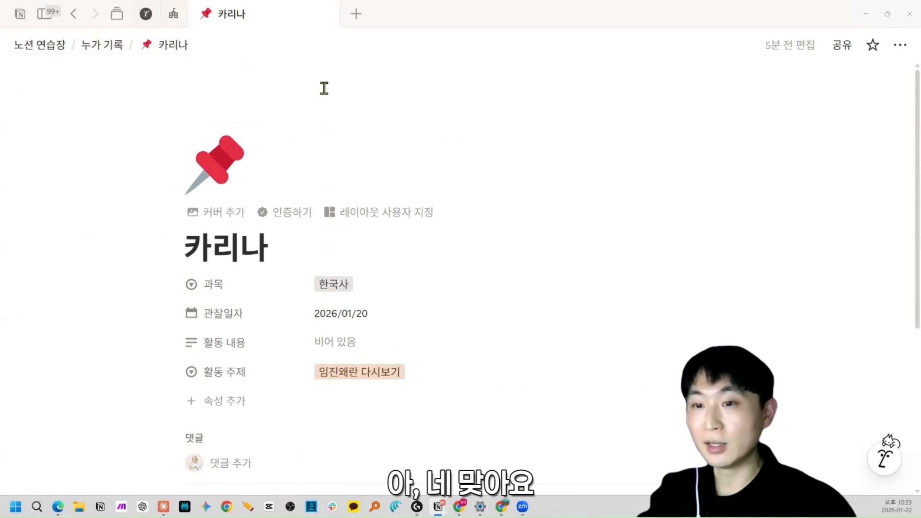
pyautogui.click(25, 45)
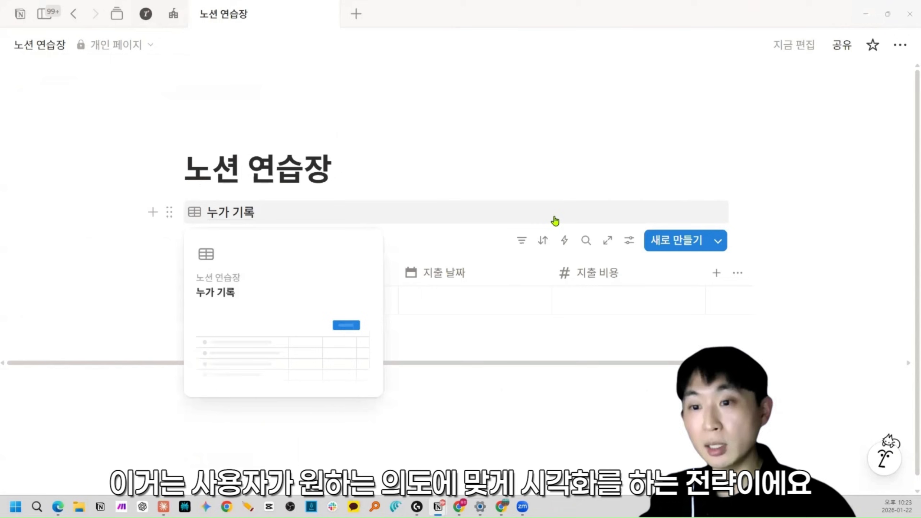
# Step: Convert the 누가 기록 page block to an inline database, and rename the 노션 연습장 page as 업무 대쉬보드
pyautogui.click(169, 212)
pyautogui.click(233, 121)
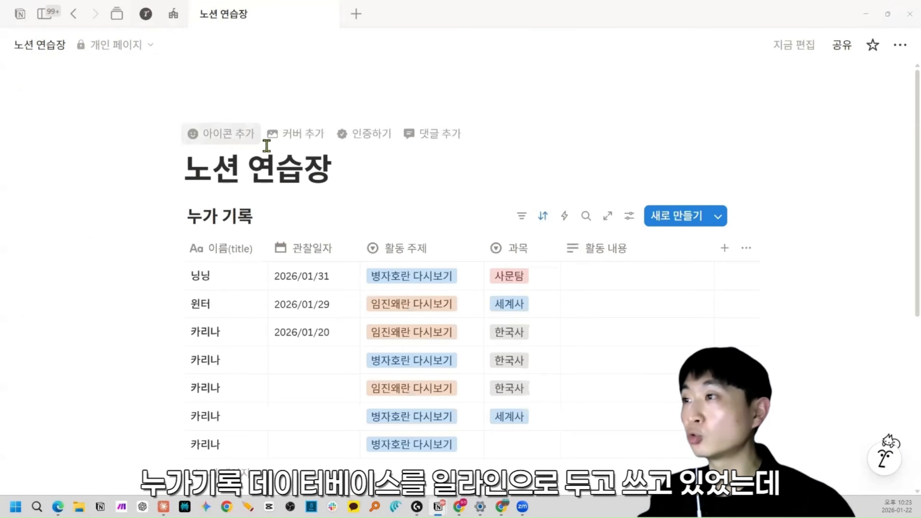
pyautogui.tripleClick(325, 179)
pyautogui.write('업무 대쉽')
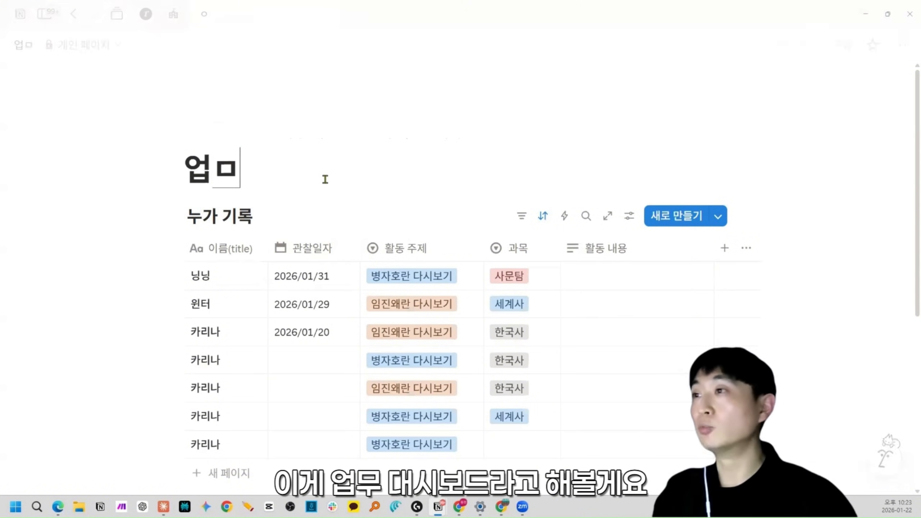
pyautogui.write('보드')
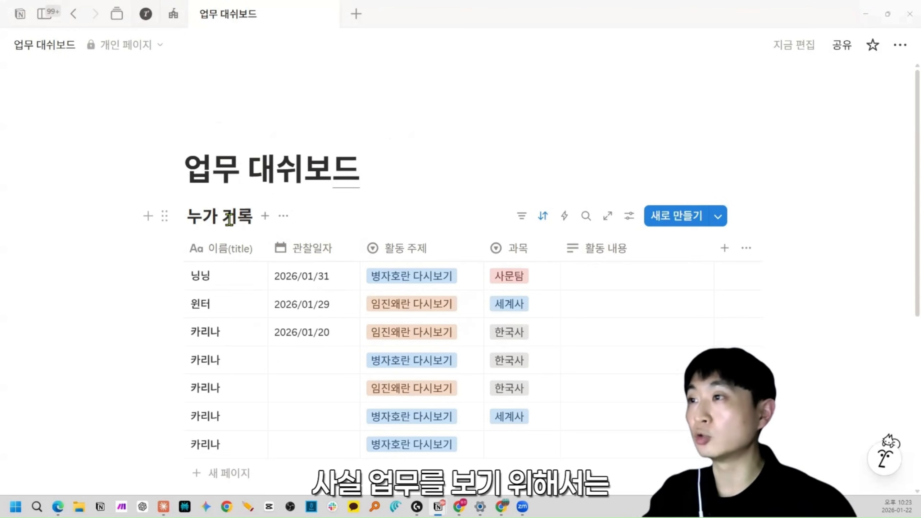
# Step: Add four text lines below the page title: 업무 일지, 학생 명렬표, 진도표 and 워크 시트
pyautogui.press('Return')
pyautogui.write('업무')
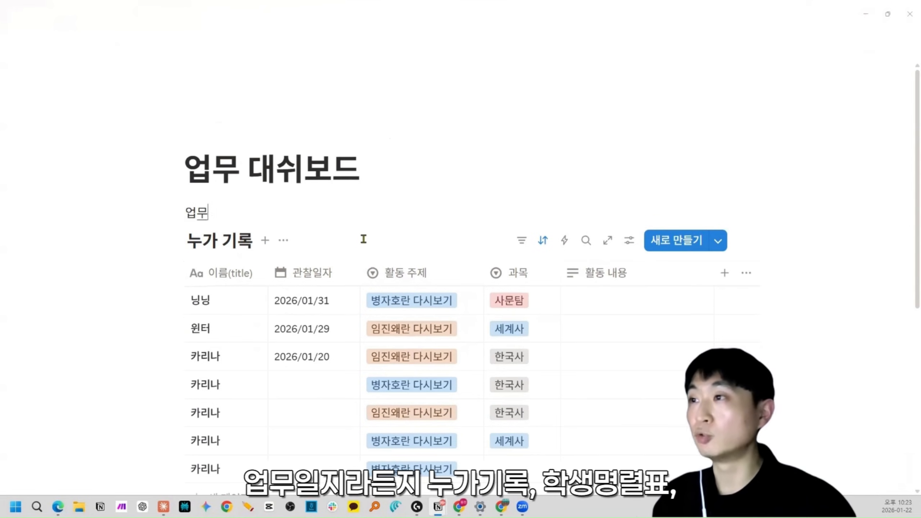
pyautogui.write(' 일지')
pyautogui.press('Return')
pyautogui.write('학새')
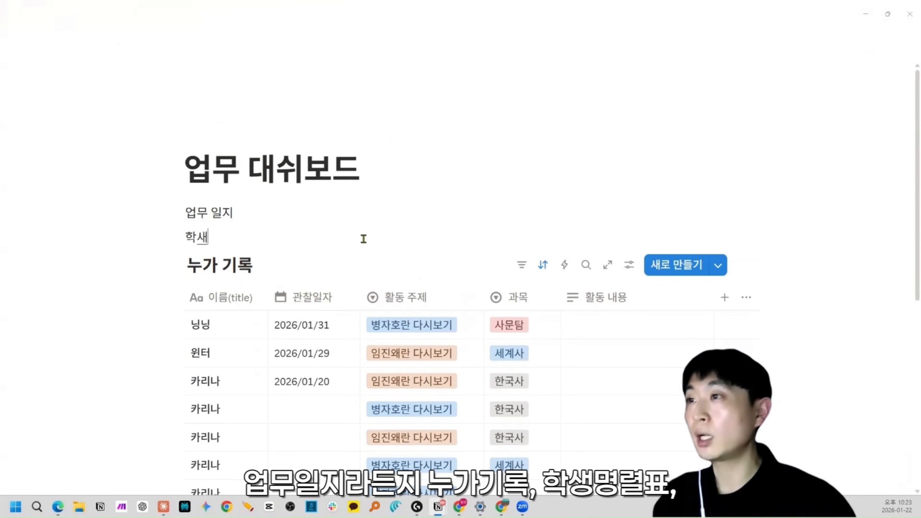
pyautogui.write(' 명렬표')
pyautogui.press('Return')
pyautogui.write('진도표')
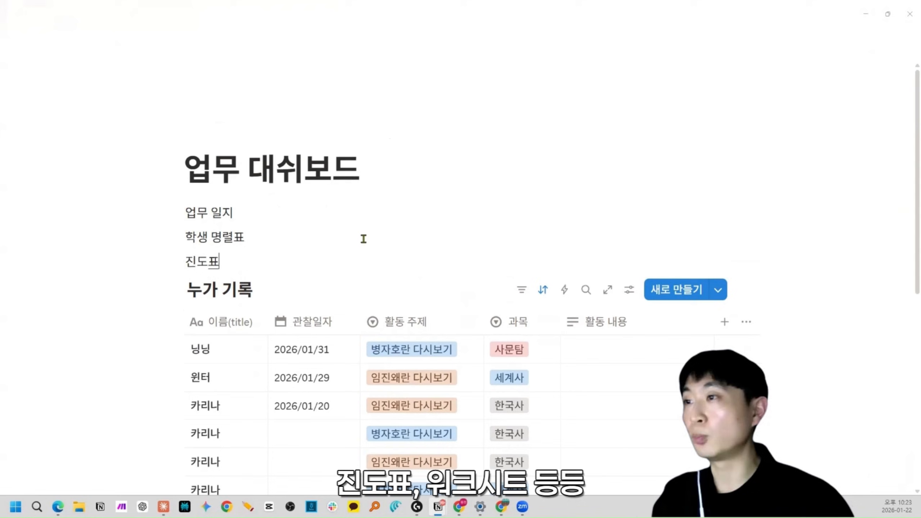
pyautogui.press('Return')
pyautogui.write('웍')
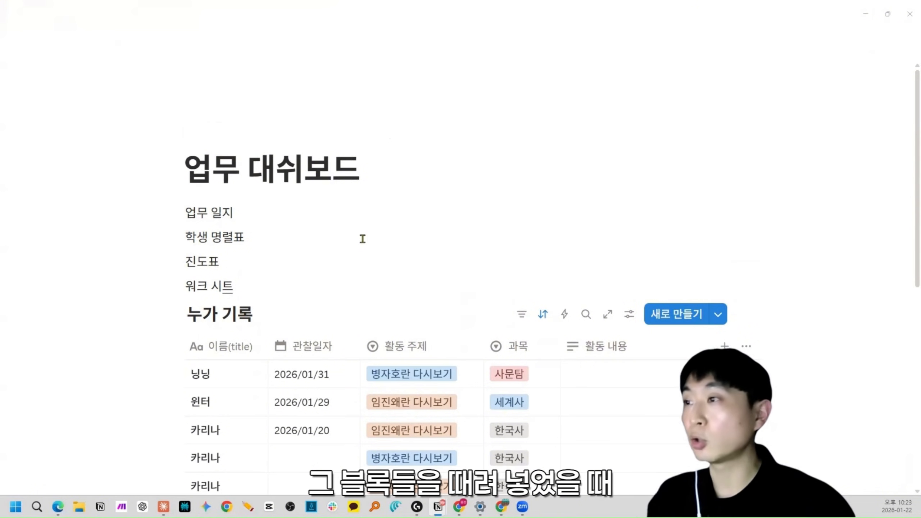
# Step: Convert the inline 누가 기록 database below the 워크 시트 line into a page
pyautogui.scroll(-4, 494, 251)
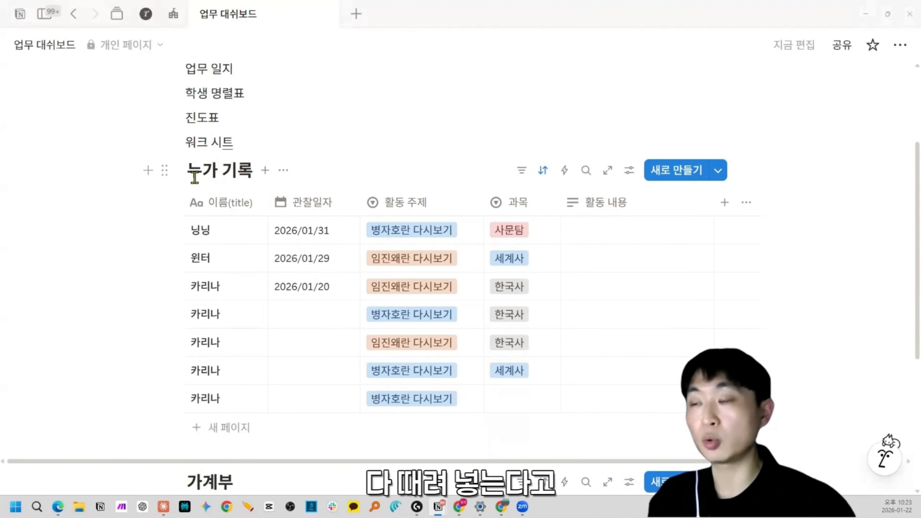
pyautogui.scroll(2, 198, 178)
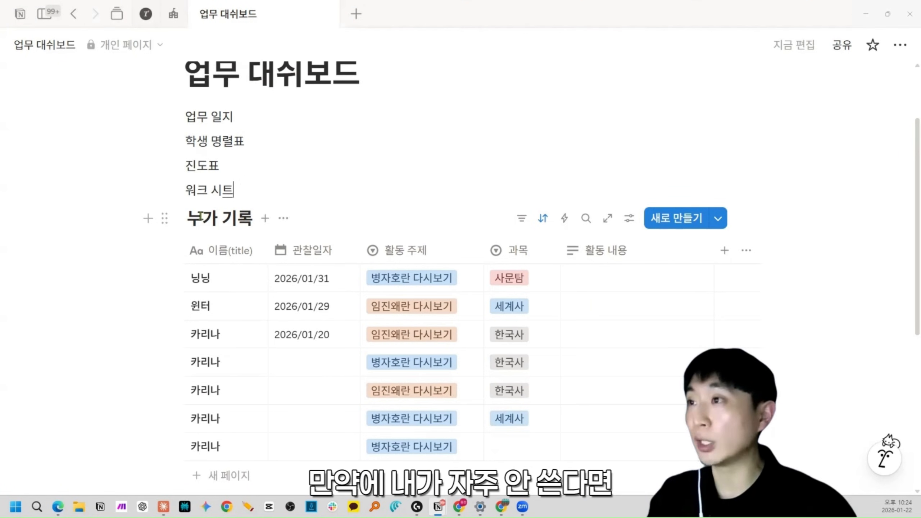
pyautogui.scroll(-2, 182, 218)
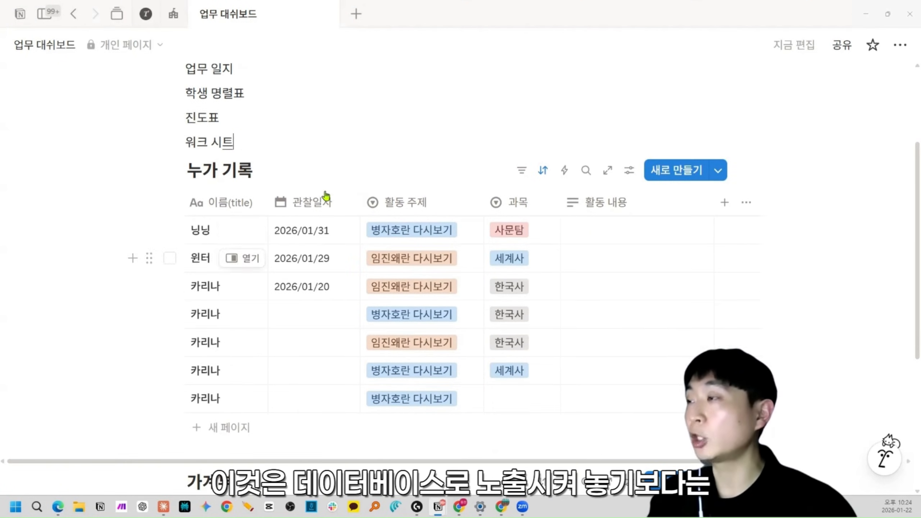
pyautogui.click(165, 171)
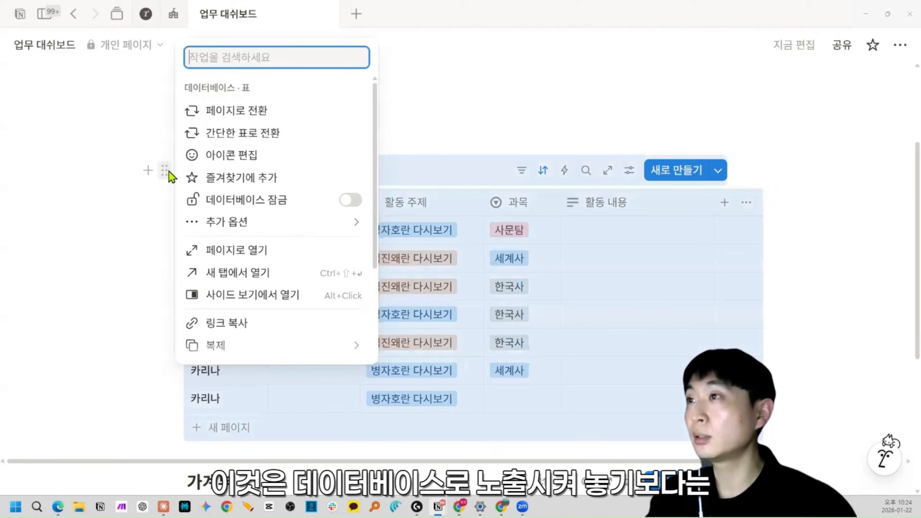
pyautogui.click(230, 110)
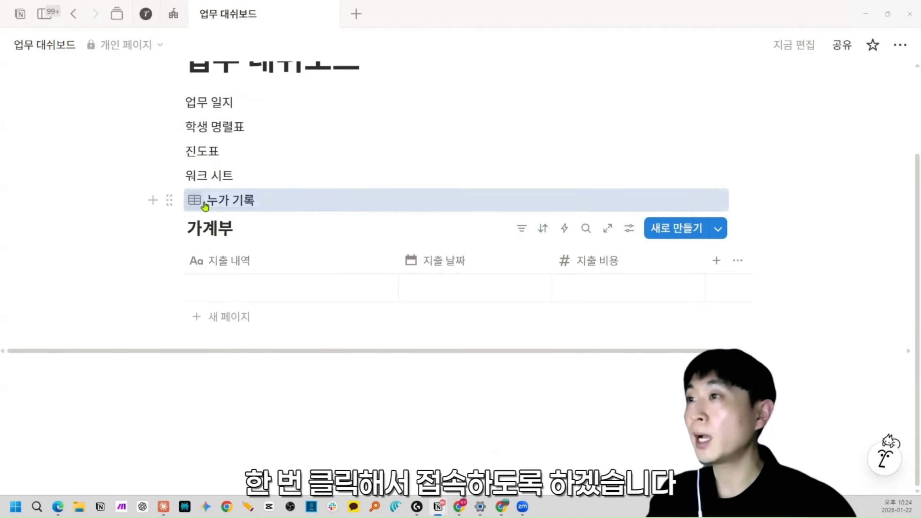
# Step: Open the 누가 기록 page, return to 업무 대쉬보드, and convert the 누가 기록 block to an inline database
pyautogui.click(224, 203)
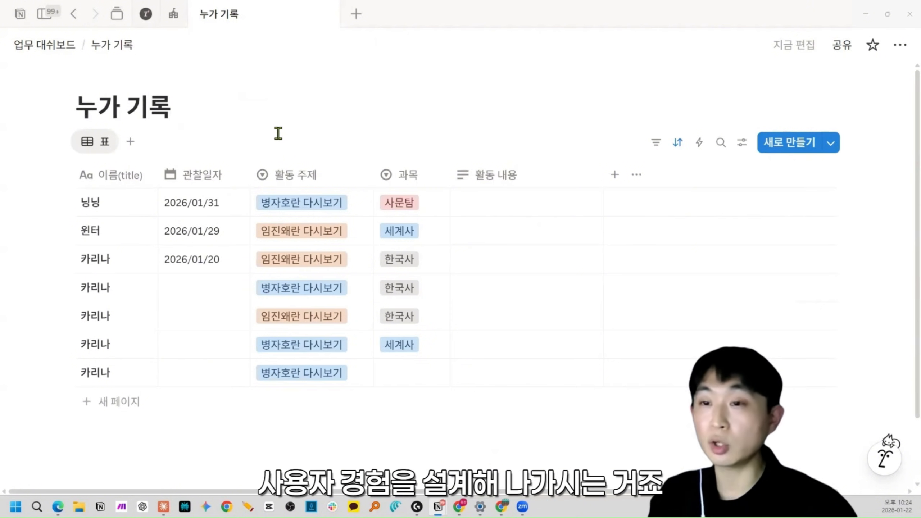
pyautogui.click(61, 45)
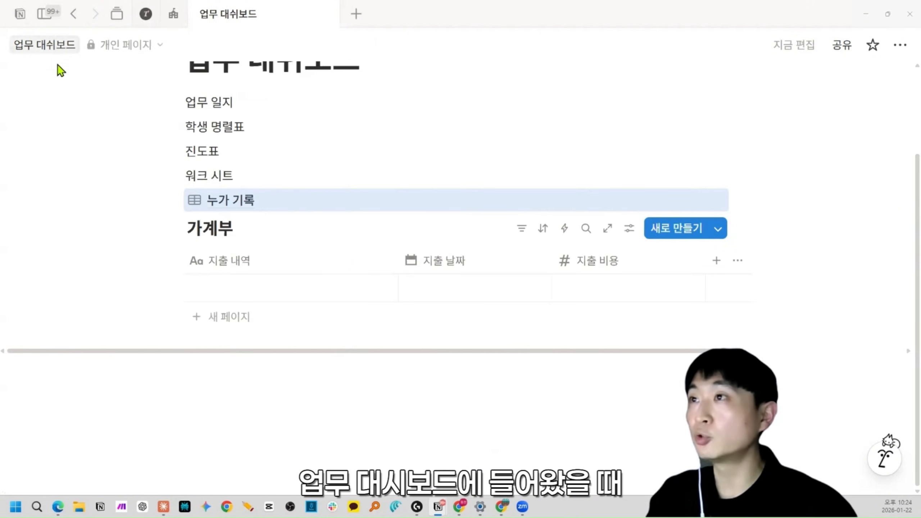
pyautogui.click(169, 201)
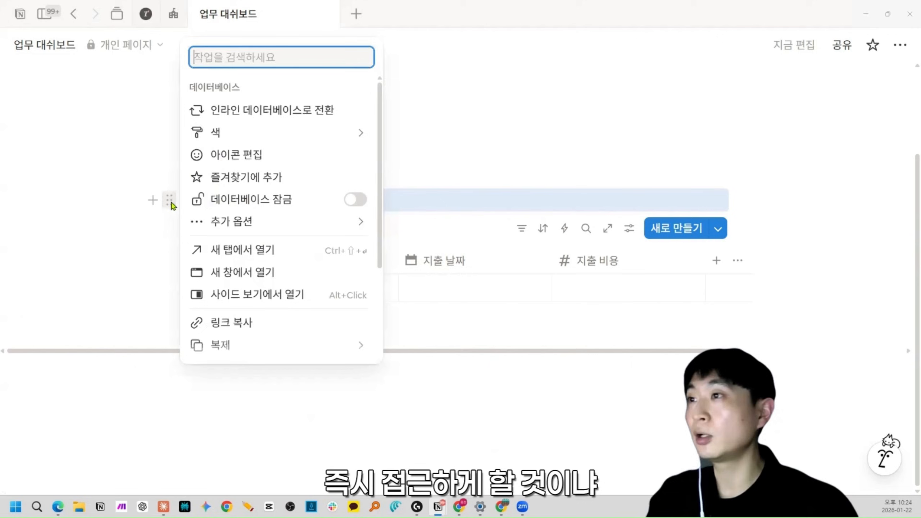
pyautogui.click(267, 111)
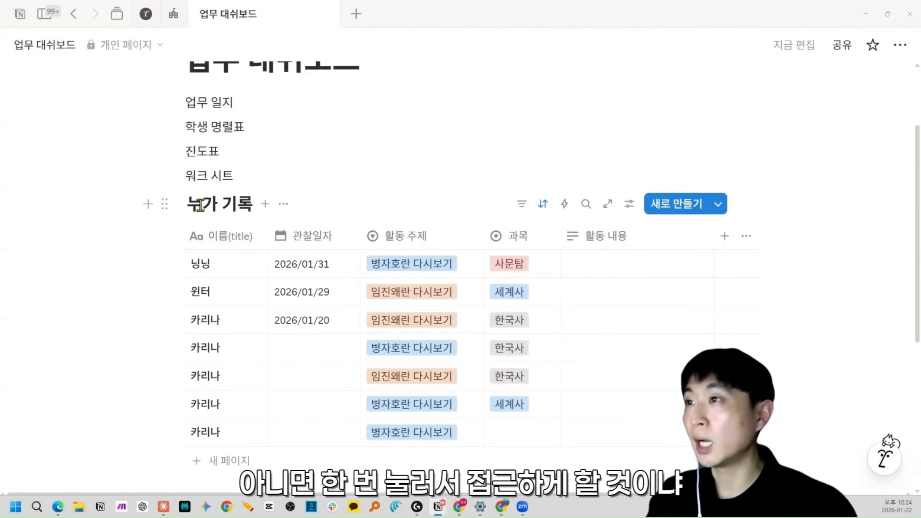
# Step: Convert the inline 누가 기록 database to a page and undo the conversion
pyautogui.click(167, 204)
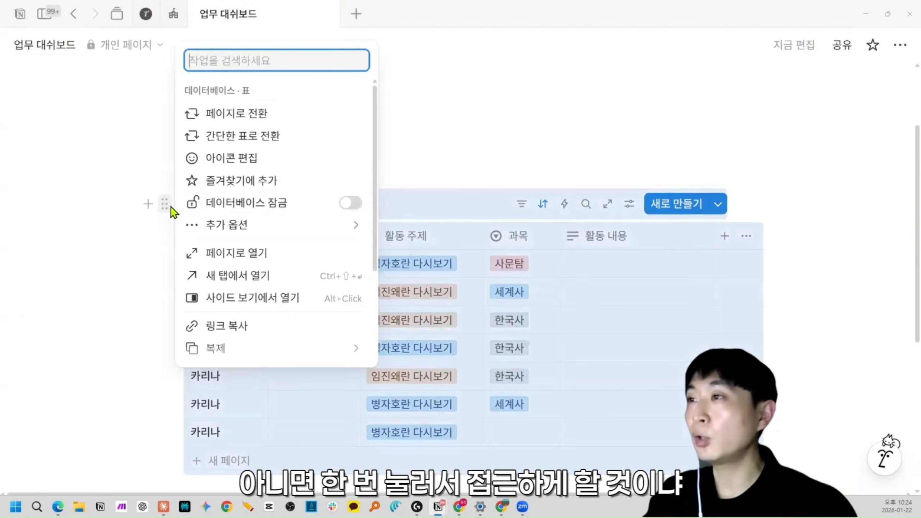
pyautogui.click(237, 113)
pyautogui.moveTo(230, 206)
pyautogui.hotkey('ctrl', 'z')
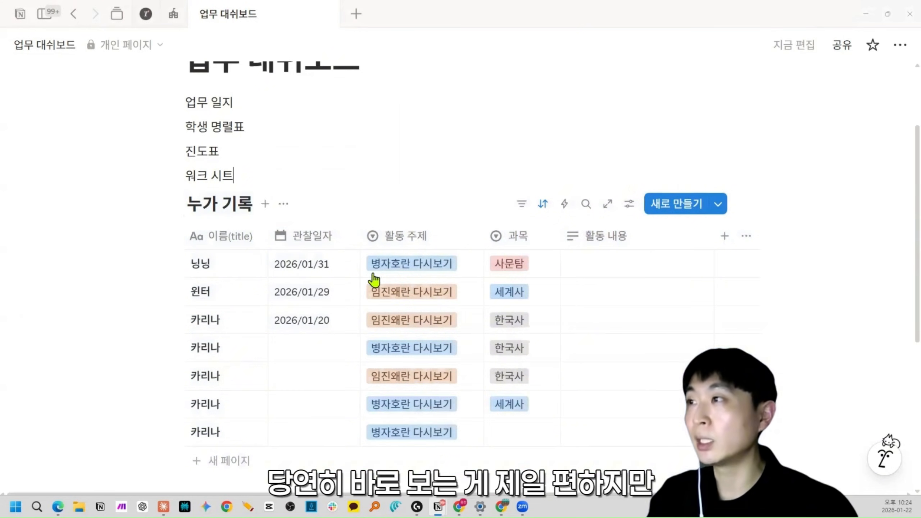
pyautogui.scroll(1, 296, 288)
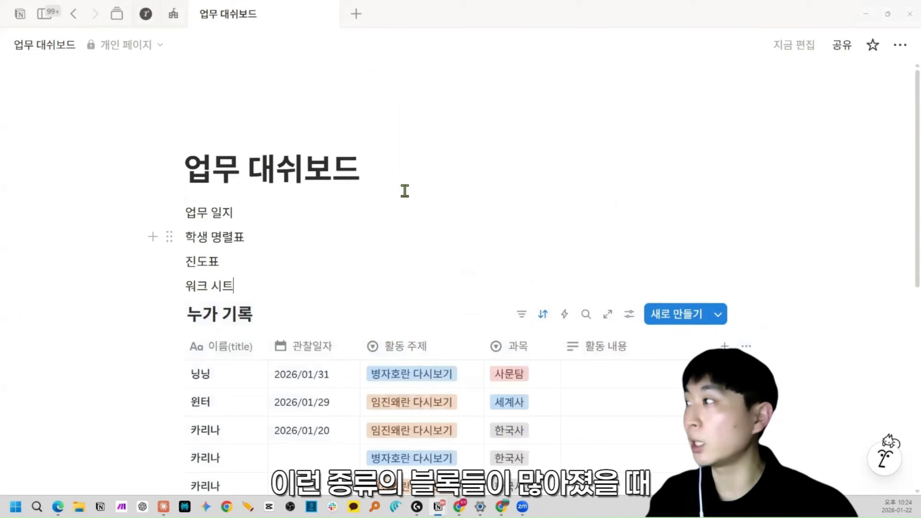
pyautogui.scroll(-7, 586, 179)
pyautogui.scroll(7, 591, 298)
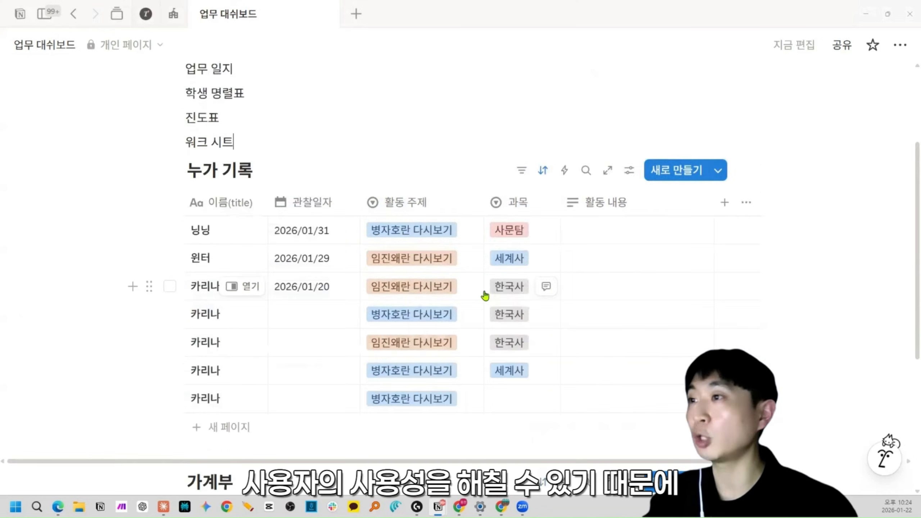
pyautogui.click(165, 265)
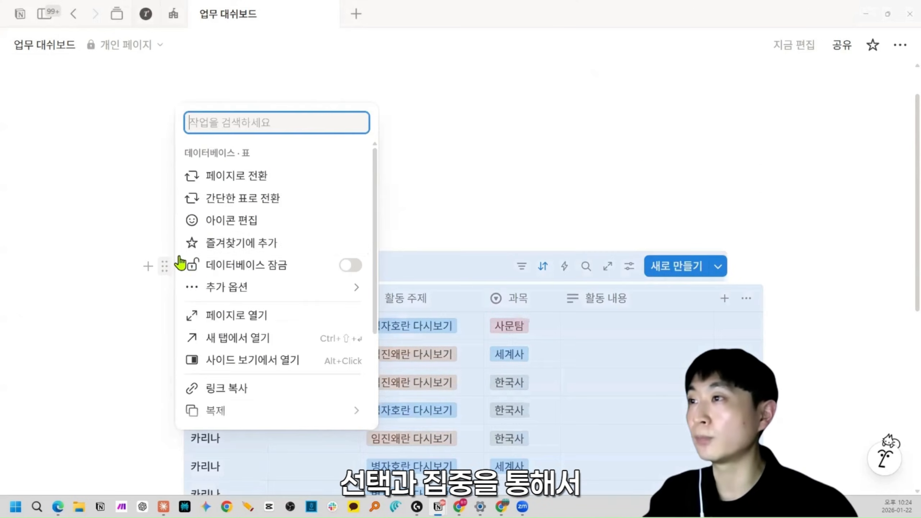
pyautogui.click(449, 173)
# Step: Insert an inline database named 학생명렬표 below the page title and convert it to a page
pyautogui.click(378, 129)
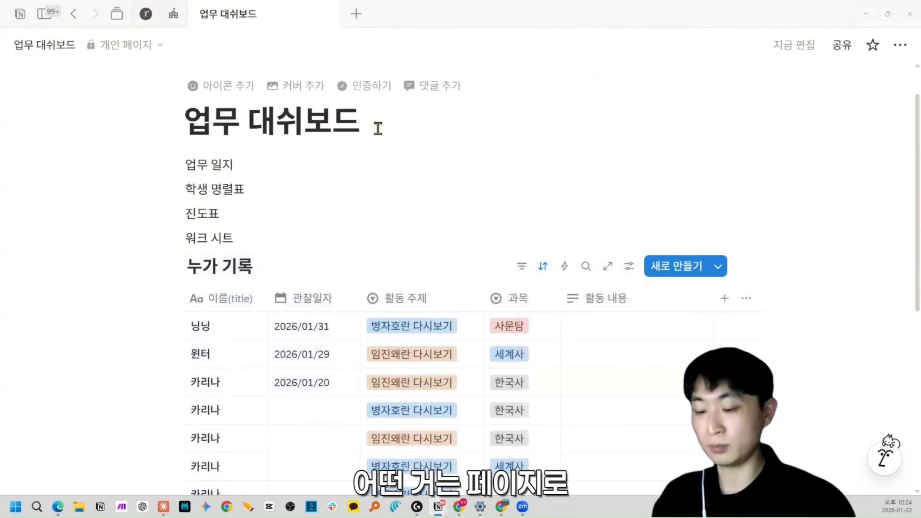
pyautogui.press('Return')
pyautogui.write('ㅇ')
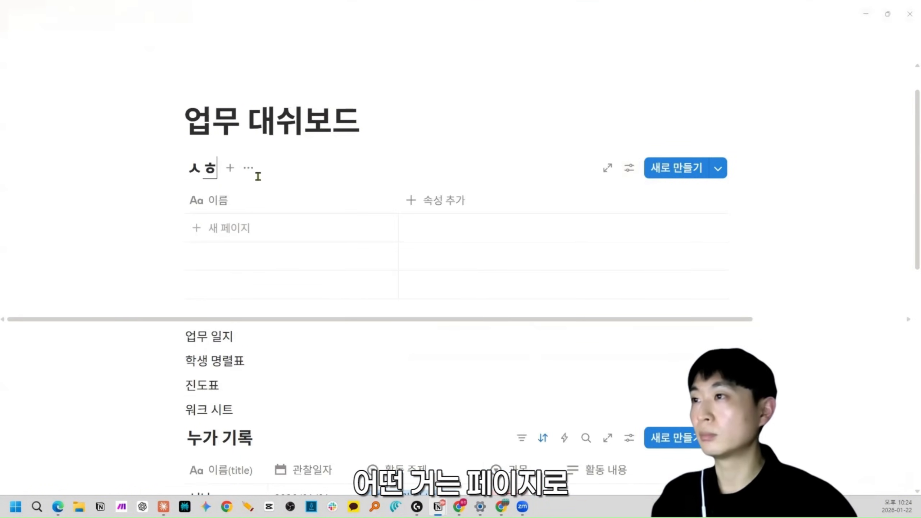
pyautogui.press('BackSpace')
pyautogui.press('BackSpace')
pyautogui.write('ㅎㅣㄱ생')
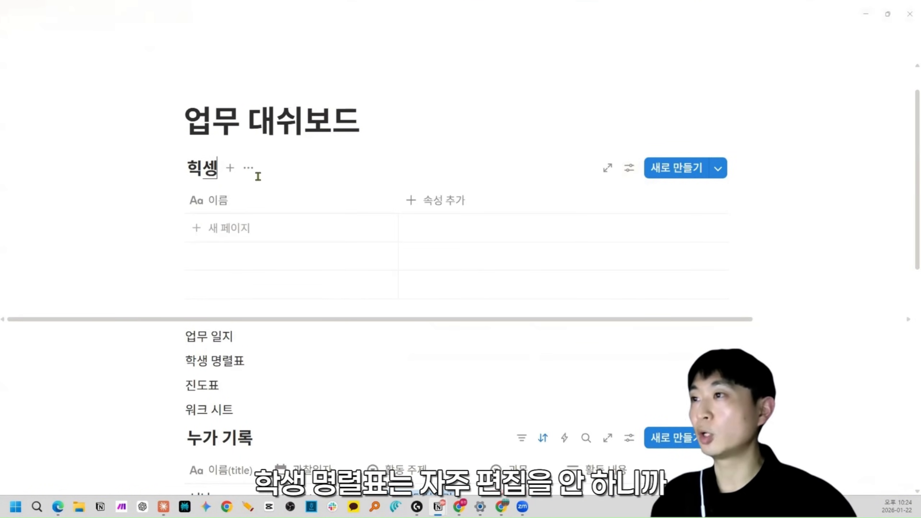
pyautogui.press('BackSpace')
pyautogui.press('BackSpace')
pyautogui.write('학생 ㅁ열')
pyautogui.press('BackSpace')
pyautogui.press('BackSpace')
pyautogui.press('BackSpace')
pyautogui.write('명렬표')
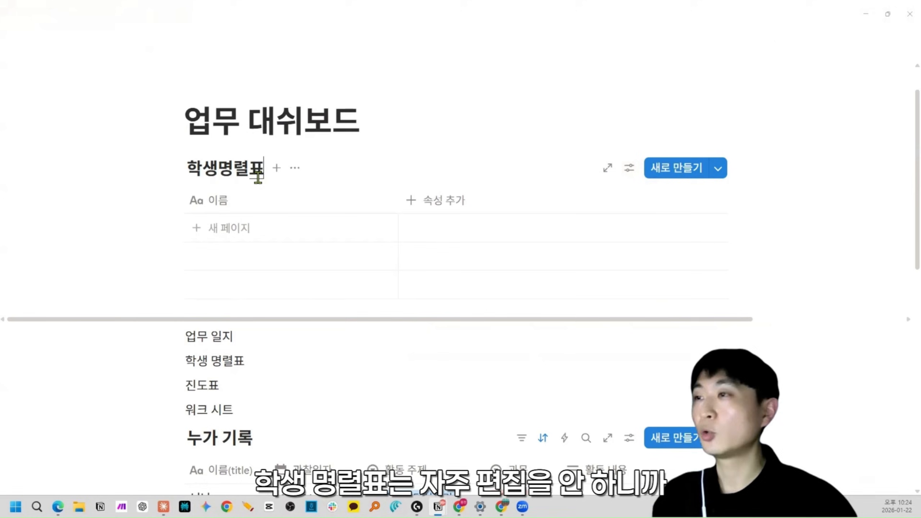
pyautogui.click(164, 168)
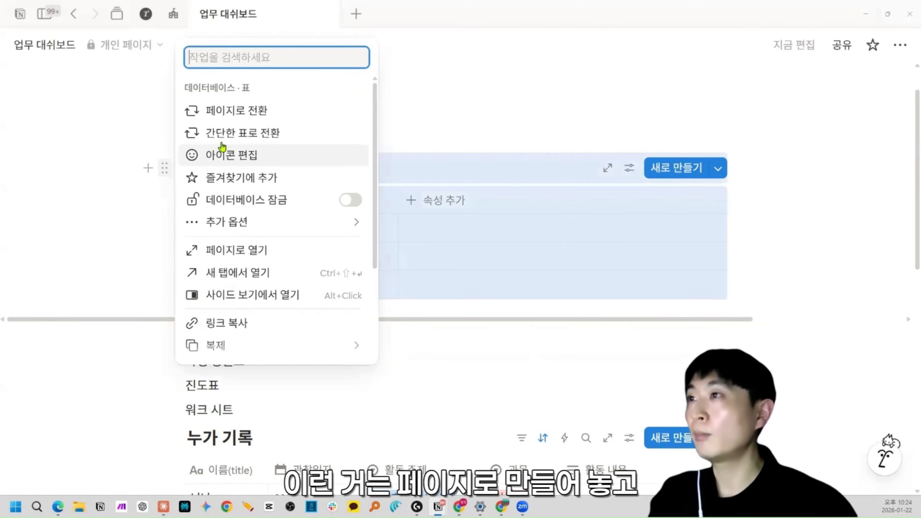
pyautogui.click(234, 118)
# Step: Create a two-column layout below the page title with 학생명렬표 in the first column and the 누가 기록 database in the second
pyautogui.click(365, 119)
pyautogui.press('Return')
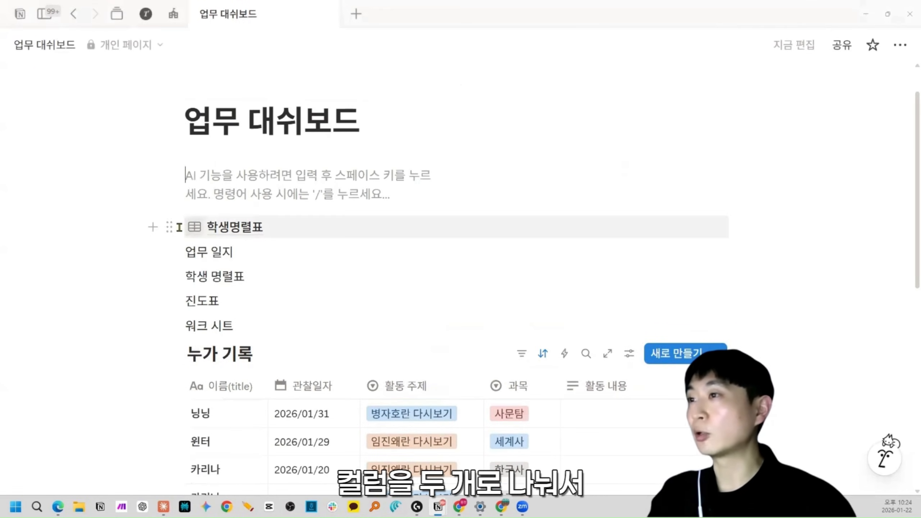
pyautogui.moveTo(170, 227); pyautogui.dragTo(170, 169)
pyautogui.moveTo(170, 340); pyautogui.dragTo(629, 170)
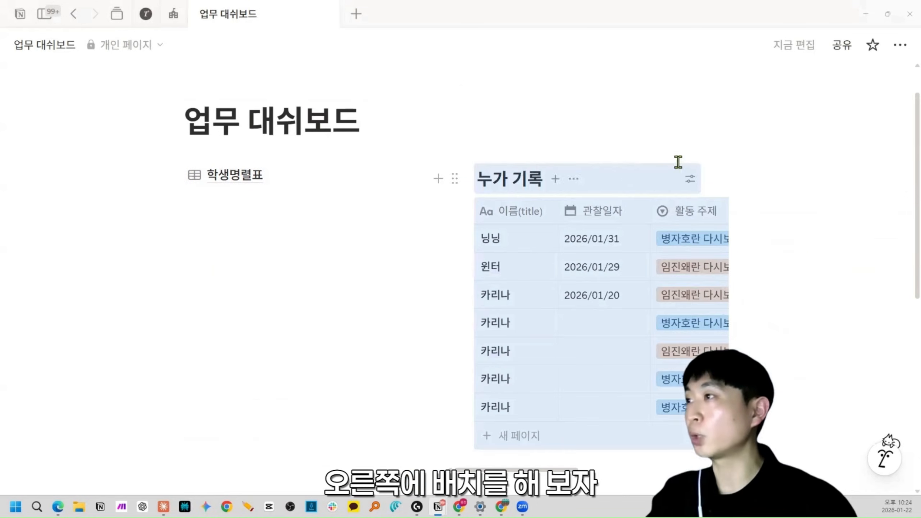
# Step: Set the 업무 대쉬보드 page to full width and narrow the 학생명렬표 column to give 누가 기록 more room
pyautogui.click(900, 45)
pyautogui.click(884, 307)
pyautogui.press('Escape')
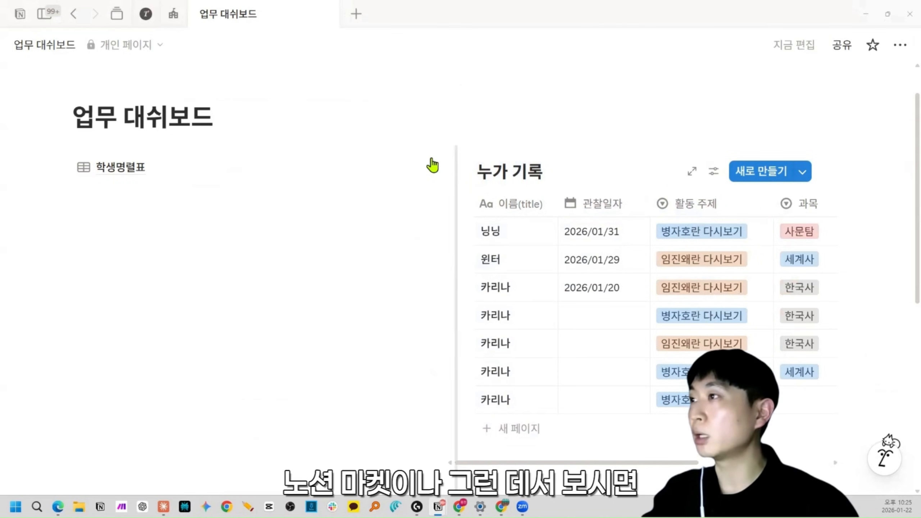
pyautogui.moveTo(433, 165); pyautogui.dragTo(202, 165)
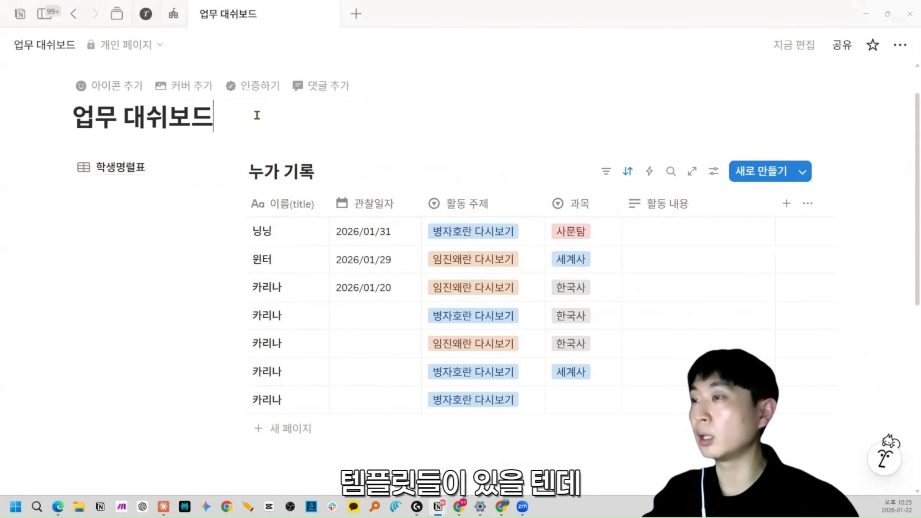
pyautogui.scroll(-1, 360, 158)
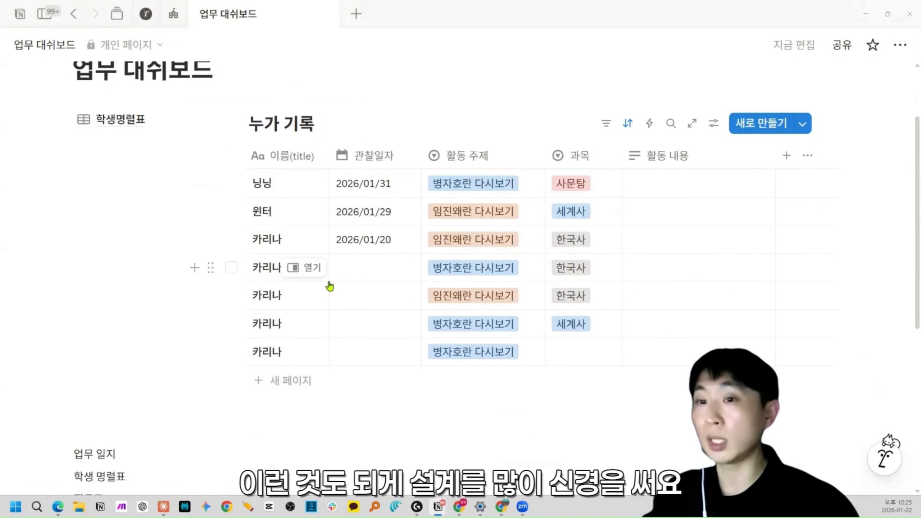
pyautogui.scroll(1, 220, 148)
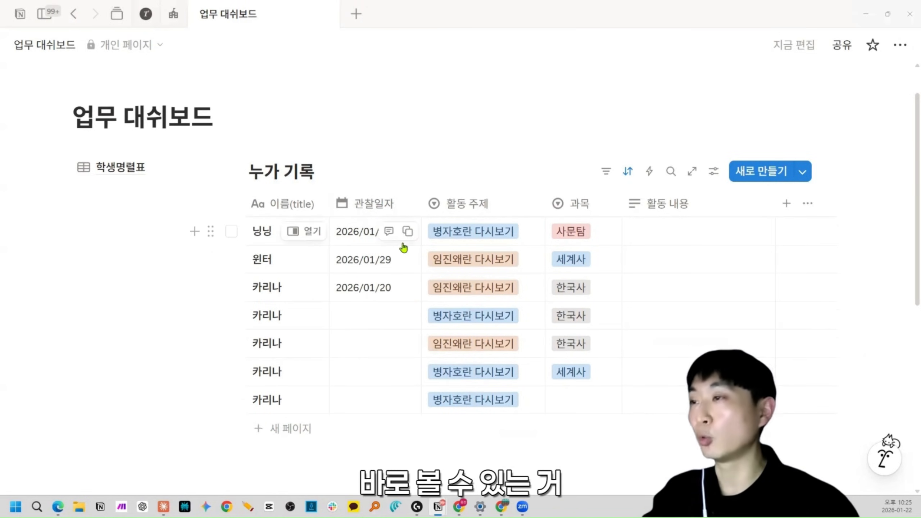
pyautogui.moveTo(126, 170)
pyautogui.press('alt')
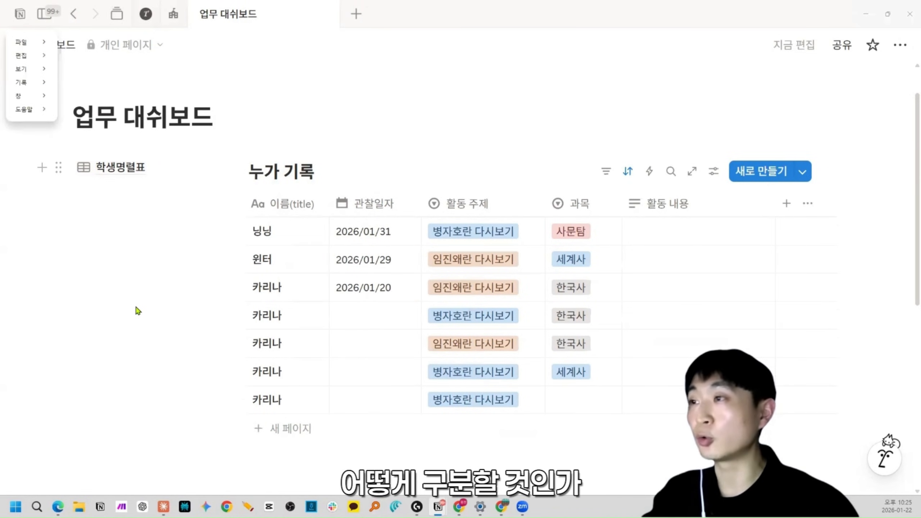
pyautogui.click(140, 304)
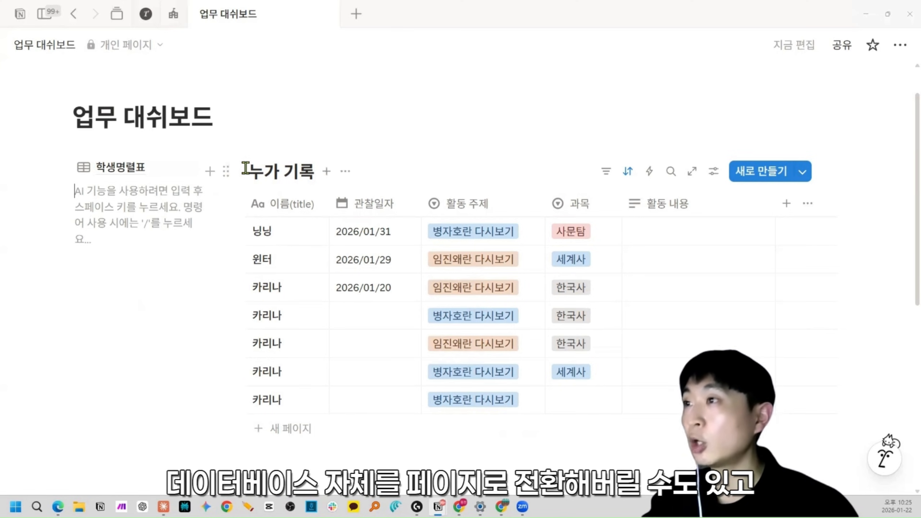
# Step: Convert 누가 기록 in the second column to a page and back to an inline database
pyautogui.click(228, 170)
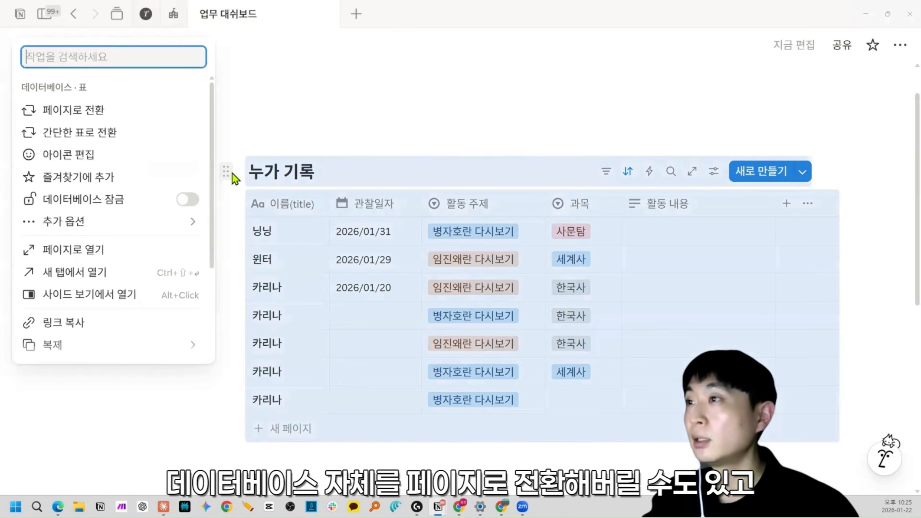
pyautogui.click(115, 119)
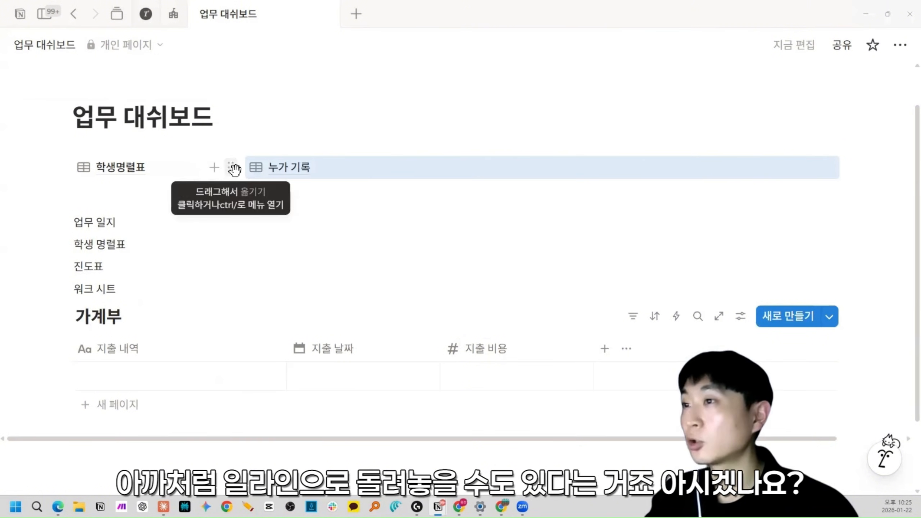
pyautogui.click(231, 169)
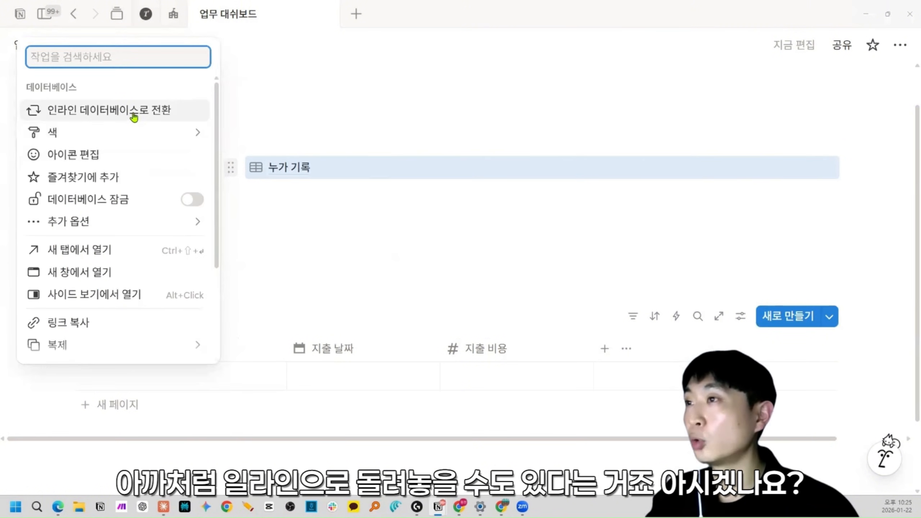
pyautogui.click(133, 117)
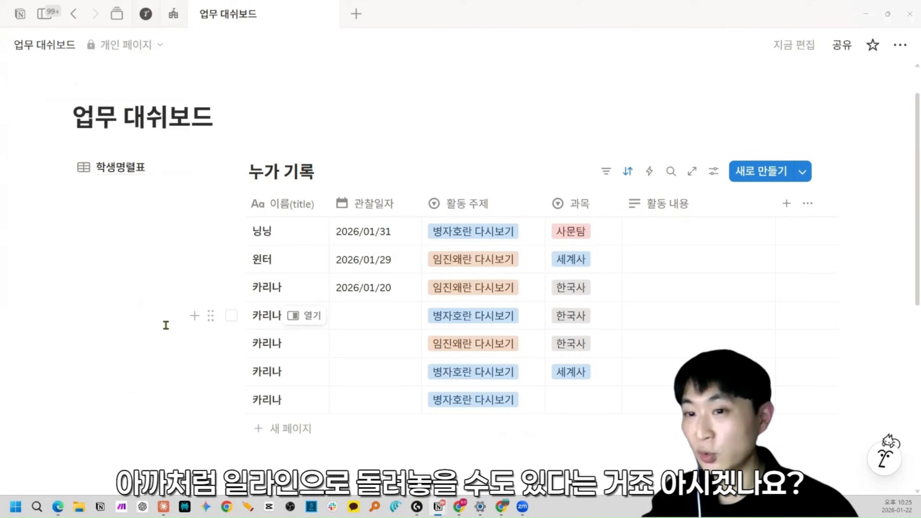
# Step: Delete the lines 업무 일지, 학생 명렬표, 진도표 and 워크 시트 together with the 가계부 database below the columns
pyautogui.scroll(-6, 179, 326)
pyautogui.moveTo(299, 470); pyautogui.dragTo(76, 210)
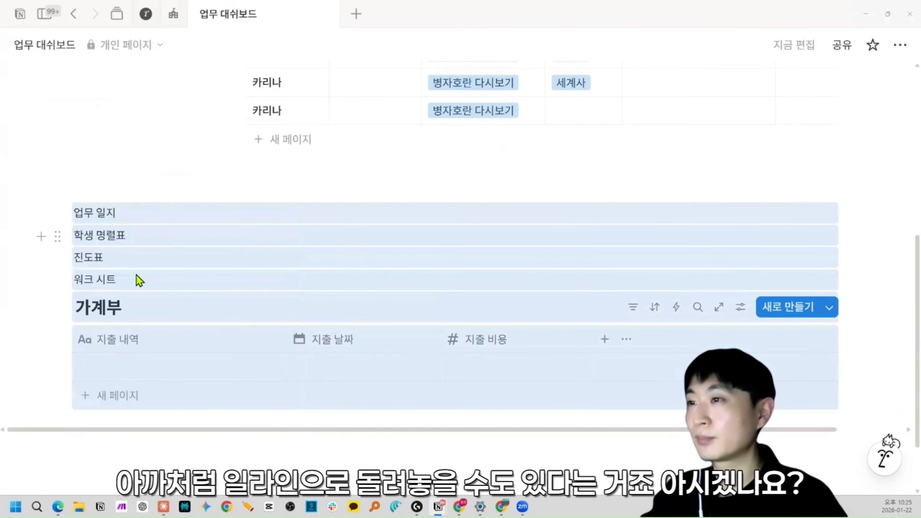
pyautogui.press('Delete')
pyautogui.press('Return')
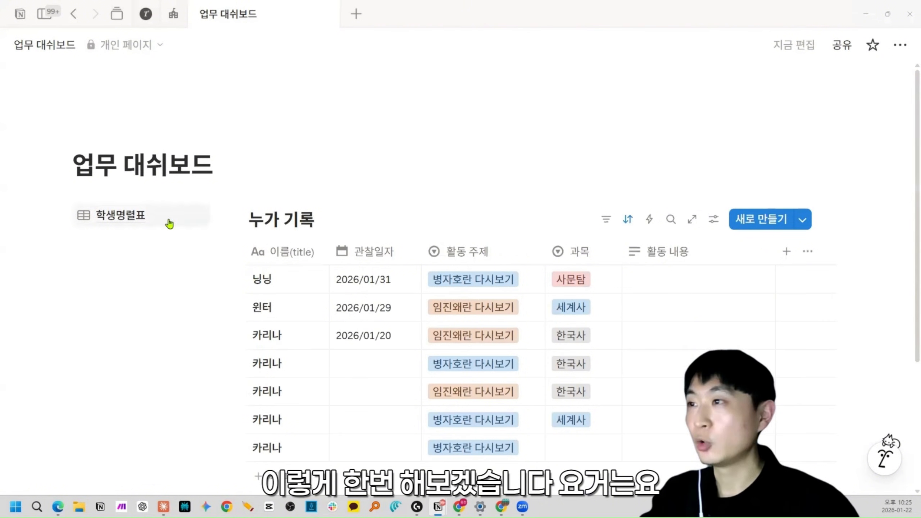
# Step: Insert a five-column layout (5개의 열) directly below the 업무 대쉬보드 title
pyautogui.click(256, 165)
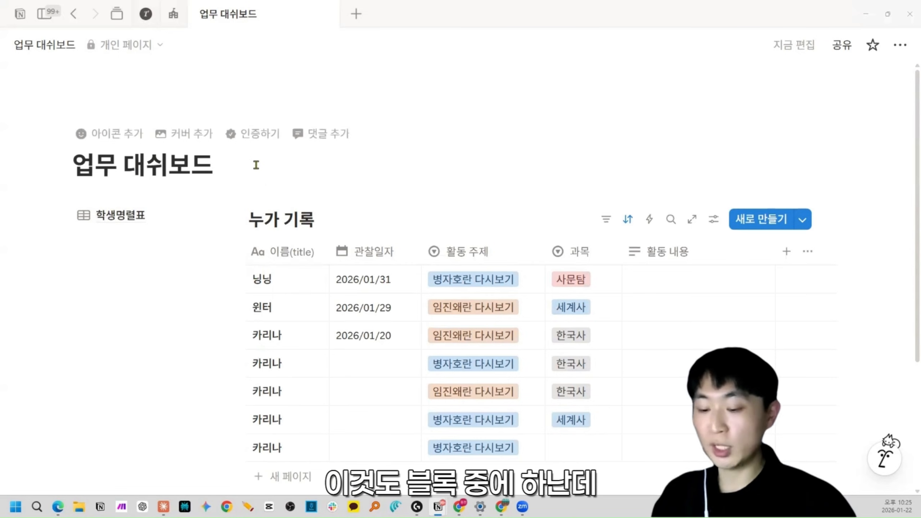
pyautogui.press('Return')
pyautogui.write('/')
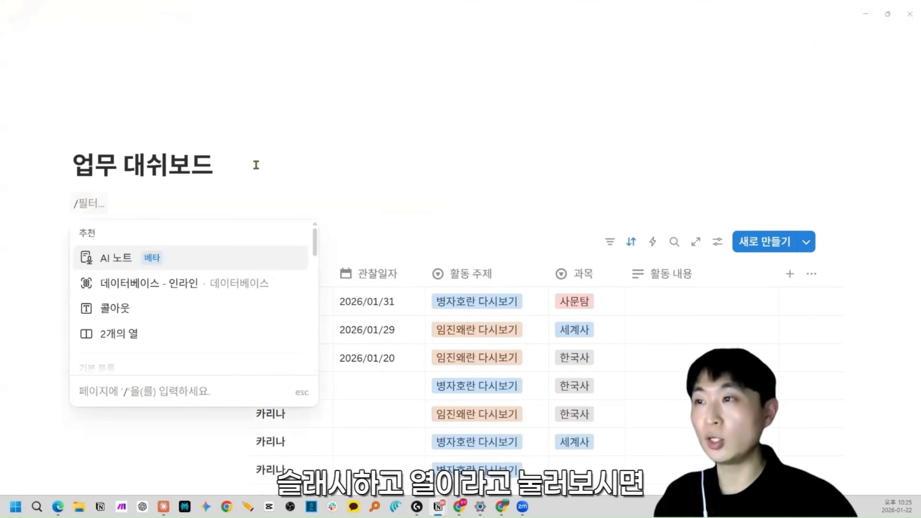
pyautogui.write('열')
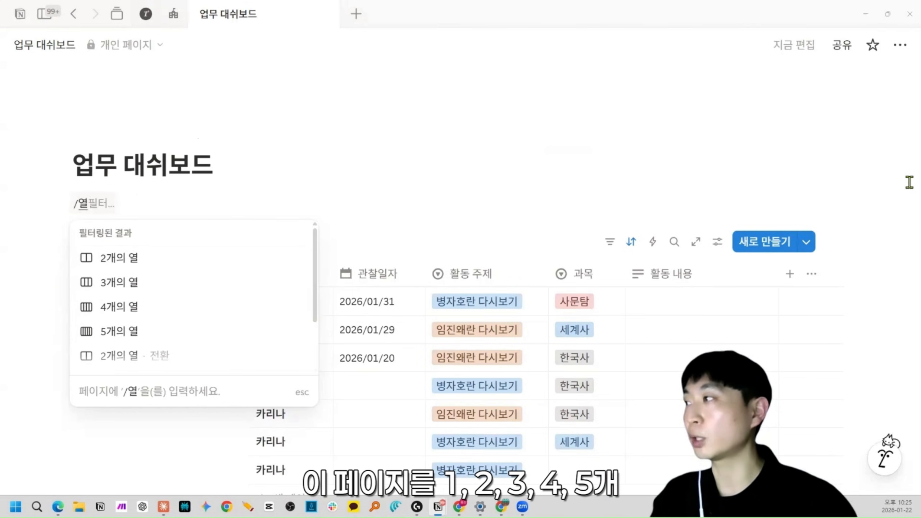
pyautogui.click(141, 332)
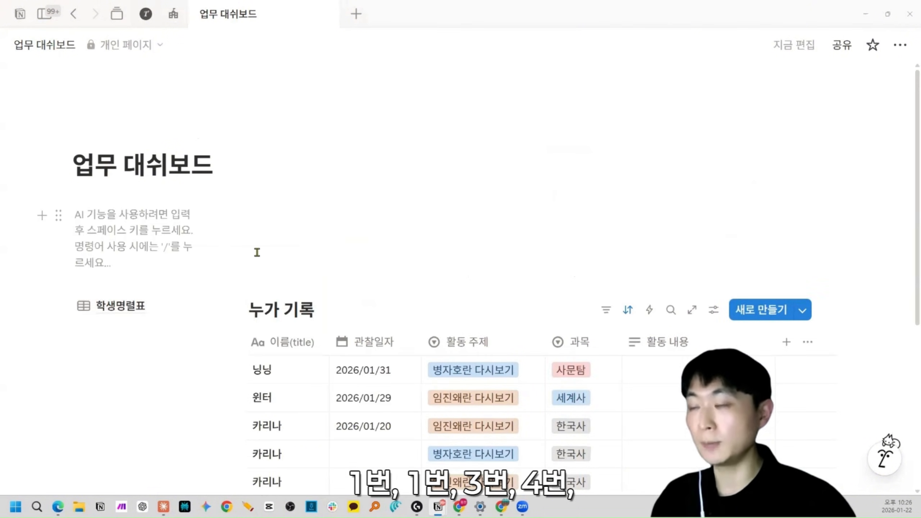
# Step: Label the five columns 1, 2, 3, 4 and 5 in order
pyautogui.write('2')
pyautogui.press('Right')
pyautogui.write('3')
pyautogui.press('Right')
pyautogui.write('4')
pyautogui.press('Right')
pyautogui.write('5')
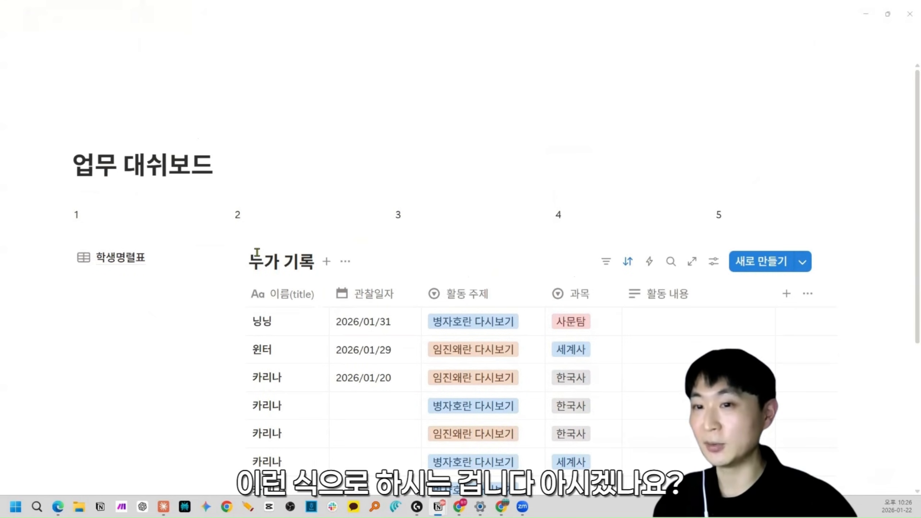
# Step: Remove the numbered five-column layout above the 학생명렬표 and 누가 기록 blocks
pyautogui.hotkey('ctrl', 'z')
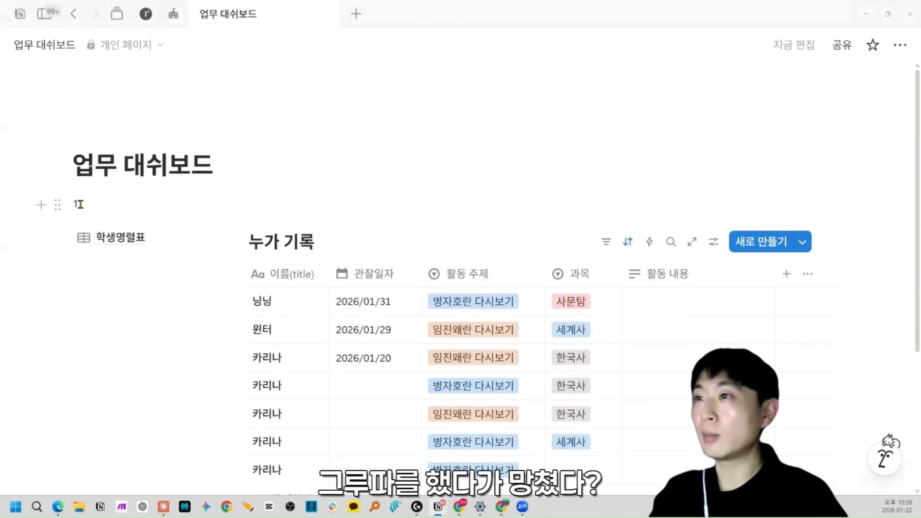
pyautogui.press('BackSpace')
pyautogui.press('BackSpace')
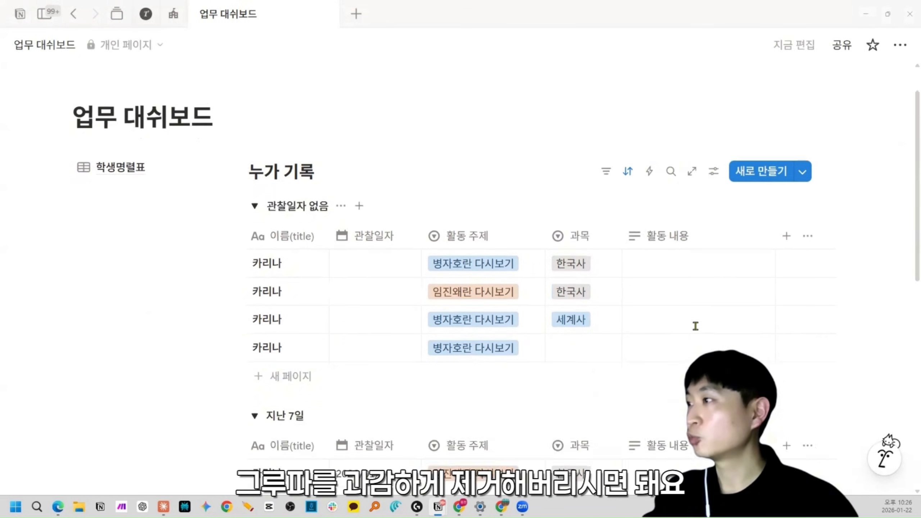
# Step: Remove the 관찰일자 grouping from the 누가 기록 database and close its view settings
pyautogui.scroll(-1, 695, 325)
pyautogui.click(713, 125)
pyautogui.click(747, 282)
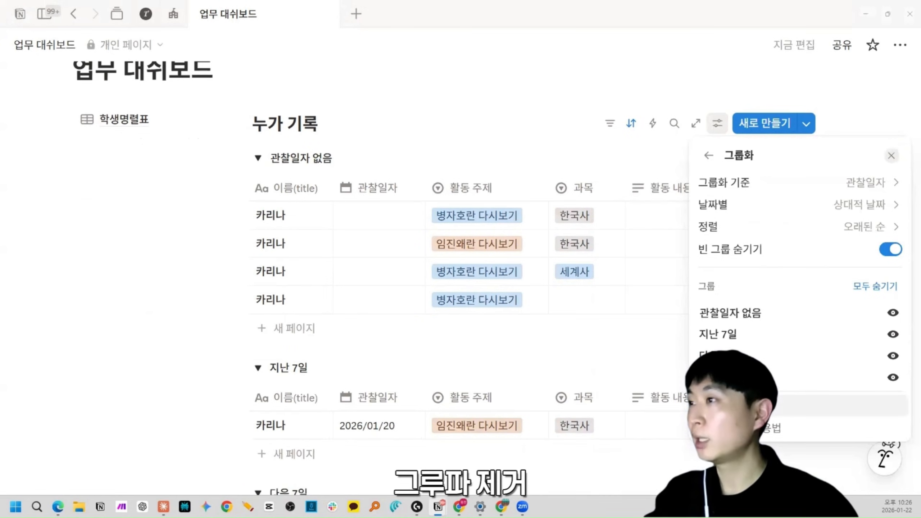
pyautogui.click(834, 406)
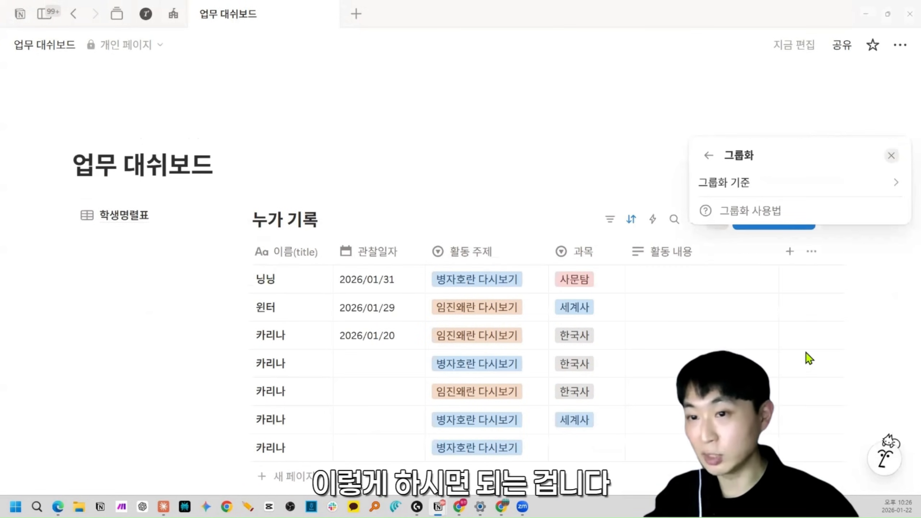
pyautogui.click(491, 150)
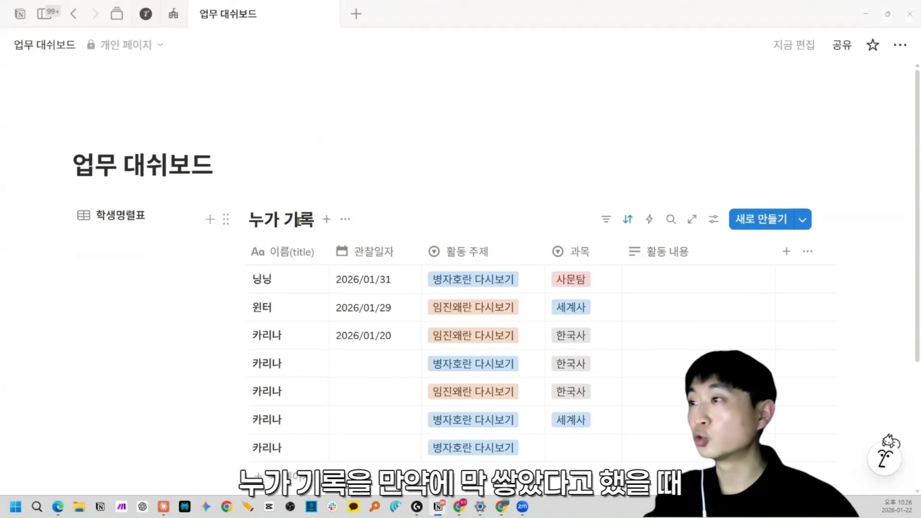
# Step: Fill in 관찰일자 for the first two undated 누가 기록 rows with 2026/01/28 and 2026/01/12
pyautogui.click(380, 358)
pyautogui.click(424, 295)
pyautogui.click(571, 196)
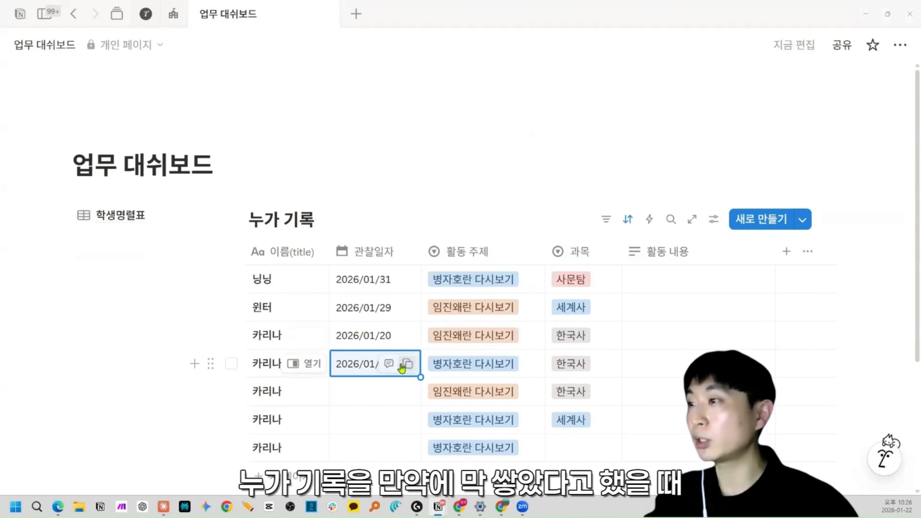
pyautogui.click(398, 391)
pyautogui.click(375, 247)
pyautogui.click(644, 171)
# Step: Fill in 관찰일자 for the two remaining undated 누가 기록 rows, using 2026/02/19 for both
pyautogui.click(370, 425)
pyautogui.click(371, 429)
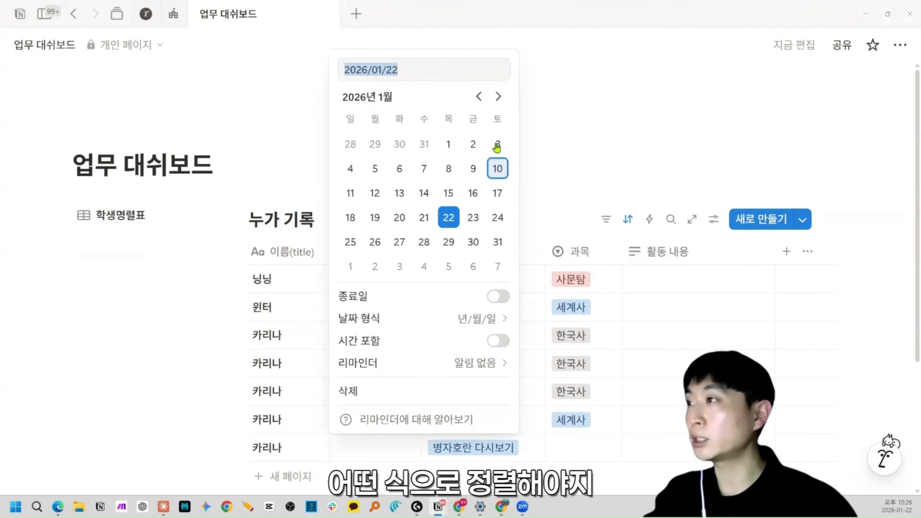
pyautogui.click(498, 96)
pyautogui.click(449, 191)
pyautogui.click(556, 251)
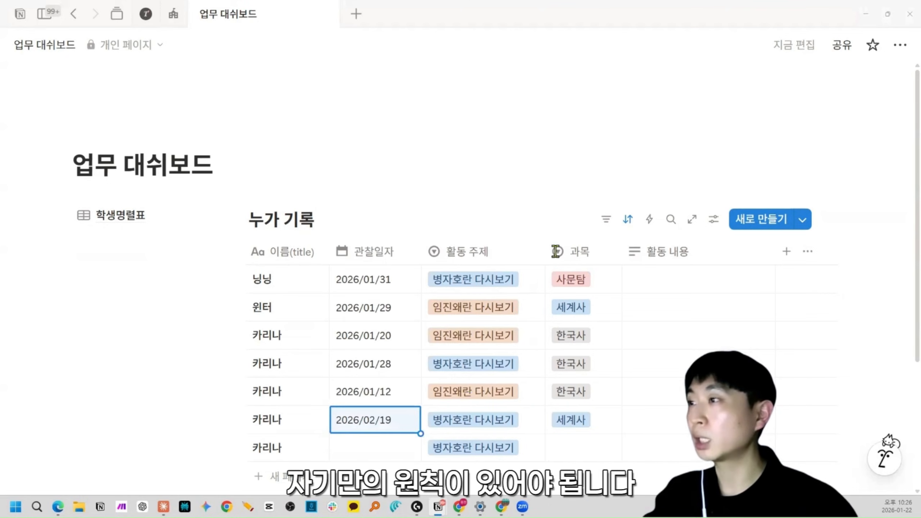
pyautogui.click(383, 449)
pyautogui.click(498, 125)
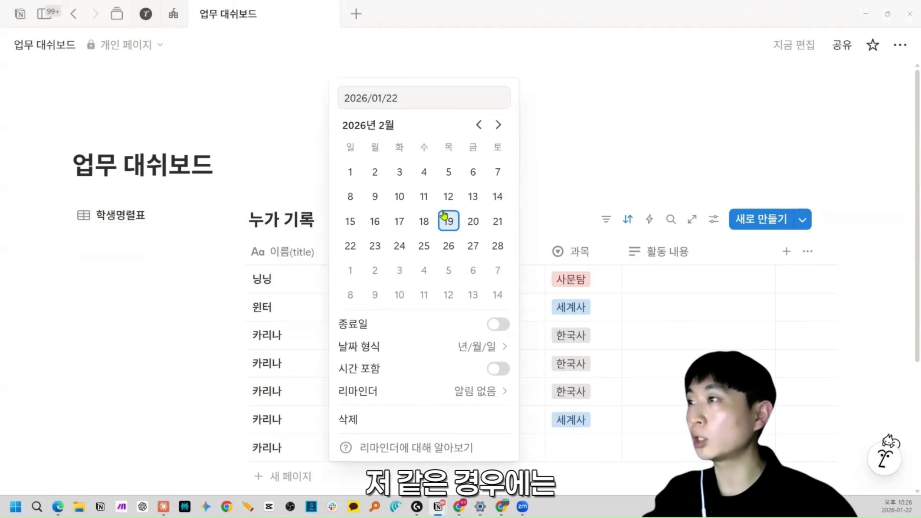
pyautogui.click(630, 168)
# Step: Sort the 누가 기록 database by 관찰일자 in descending order (내림차순) and hide the sort and filter bar
pyautogui.click(383, 258)
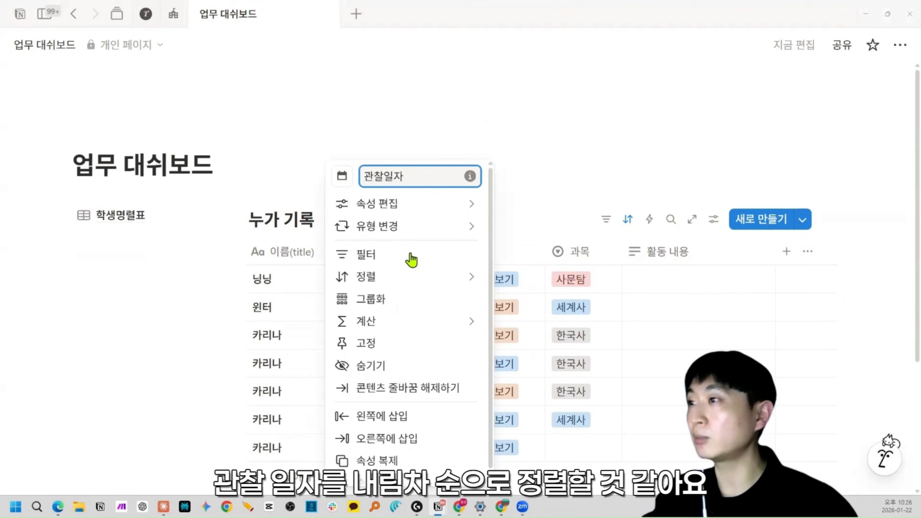
pyautogui.moveTo(405, 285)
pyautogui.click(525, 288)
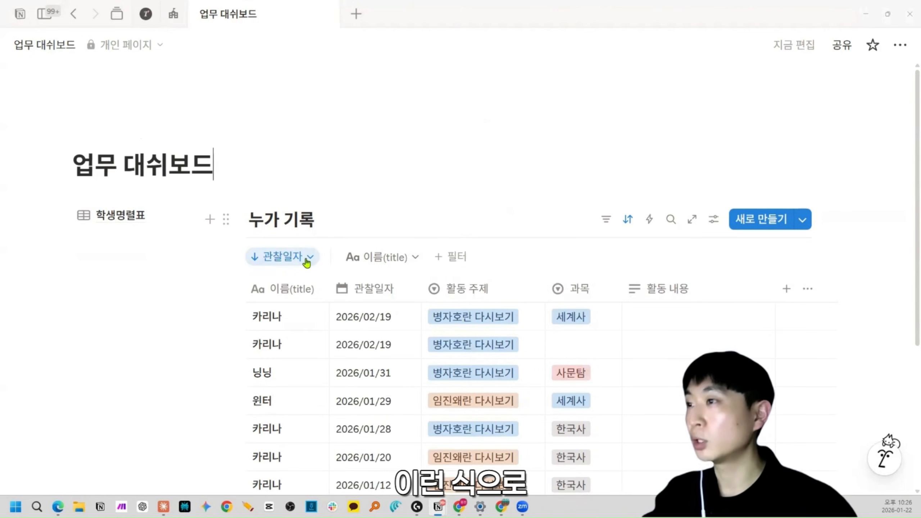
pyautogui.scroll(-2, 361, 287)
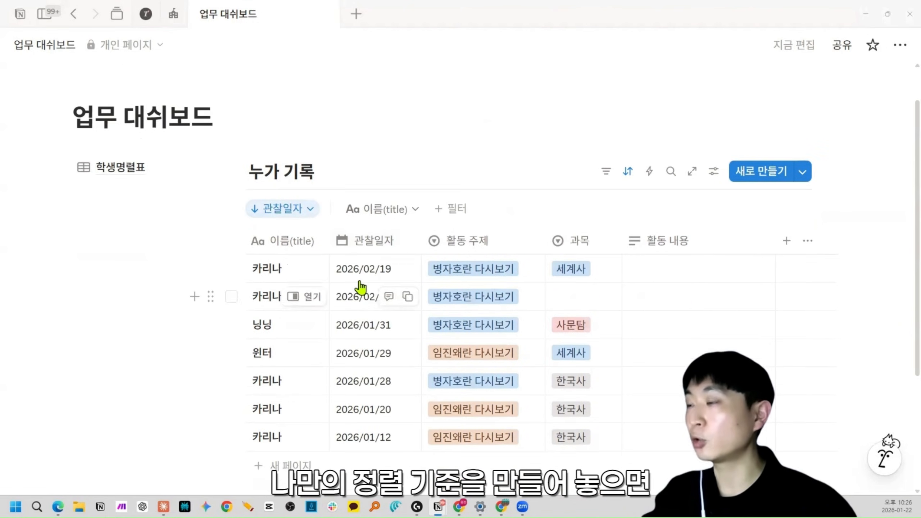
pyautogui.click(628, 171)
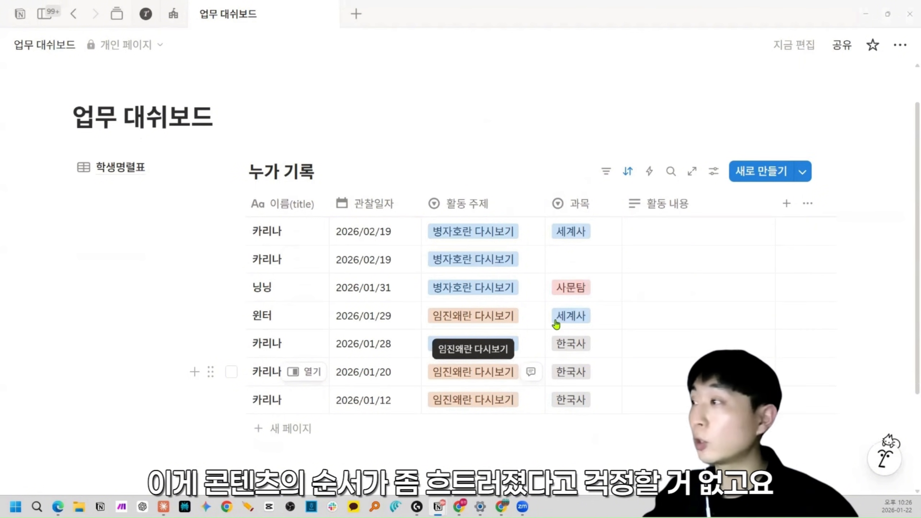
# Step: Group the 누가 기록 database by 관찰일자
pyautogui.click(713, 171)
pyautogui.click(740, 277)
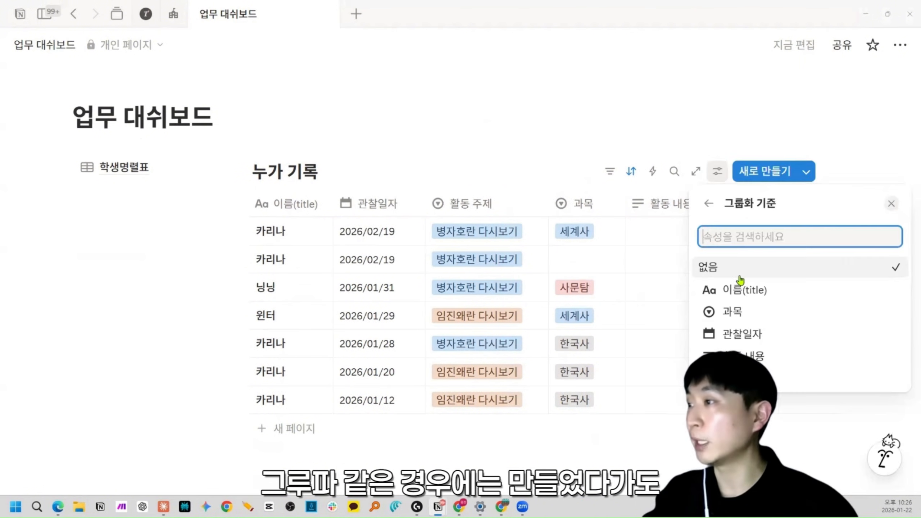
pyautogui.click(753, 334)
pyautogui.click(598, 161)
# Step: Remove the date grouping from the 누가 기록 database again and close the grouping settings
pyautogui.scroll(-3, 598, 160)
pyautogui.click(718, 75)
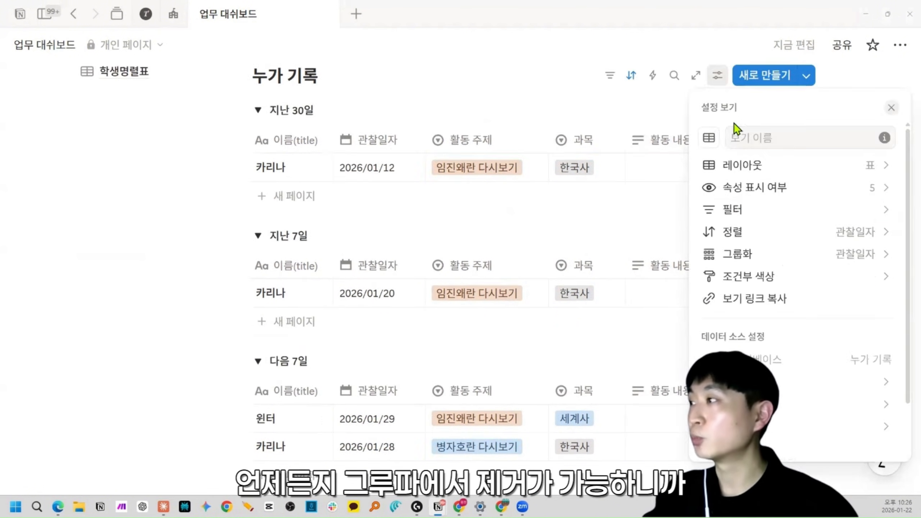
pyautogui.click(746, 255)
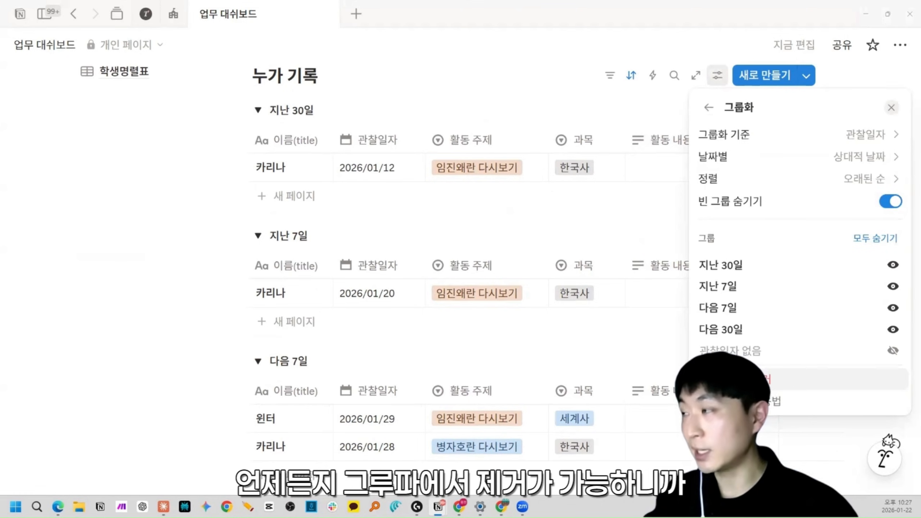
pyautogui.click(798, 379)
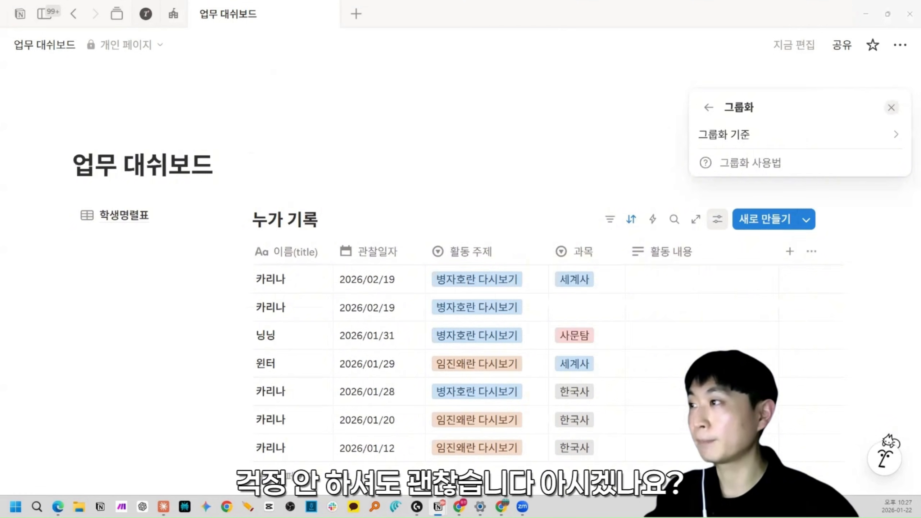
pyautogui.click(366, 176)
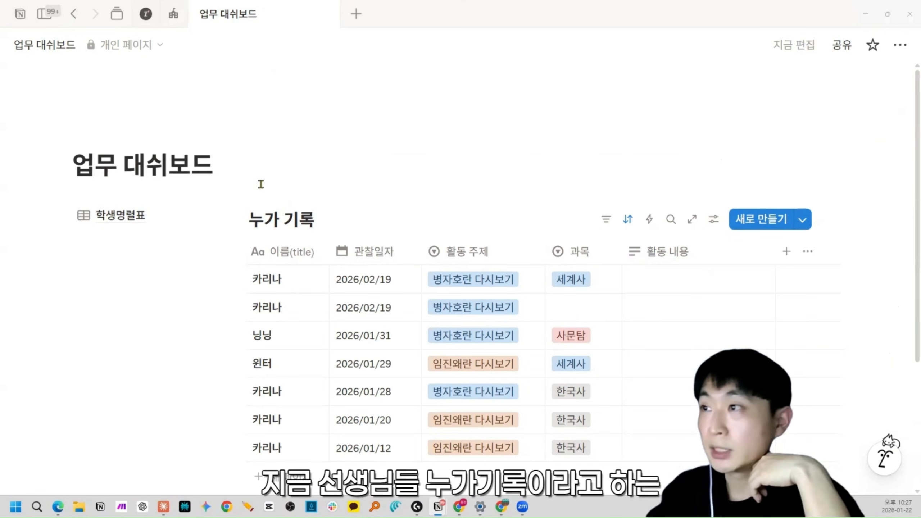
# Step: Set the empty 과목 cell in the second 누가 기록 row to 사문탐
pyautogui.scroll(-1, 255, 184)
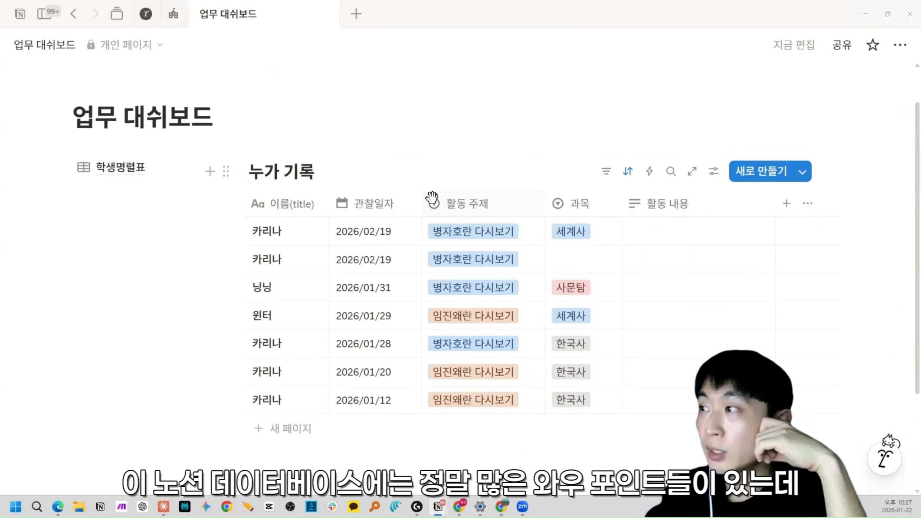
pyautogui.click(577, 265)
pyautogui.click(596, 396)
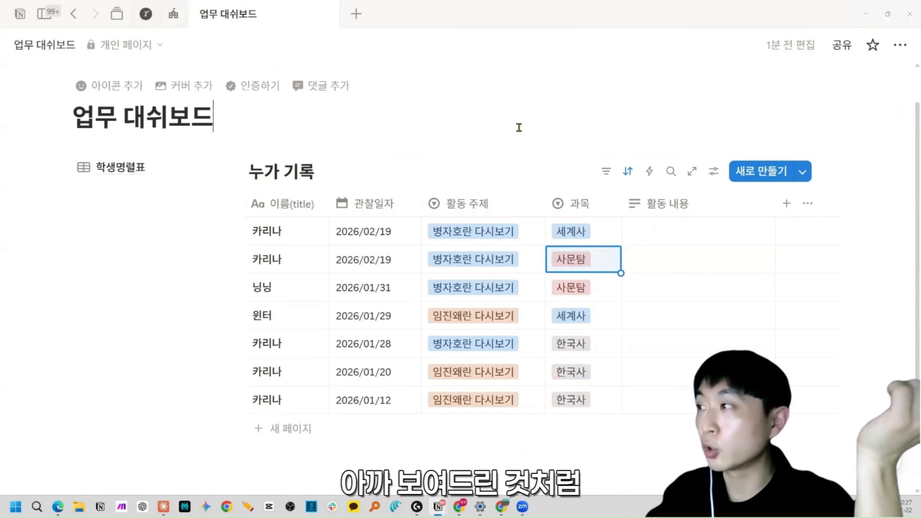
# Step: Open the first 누가 기록 row as a page to examine its properties and body, and close it
pyautogui.click(313, 231)
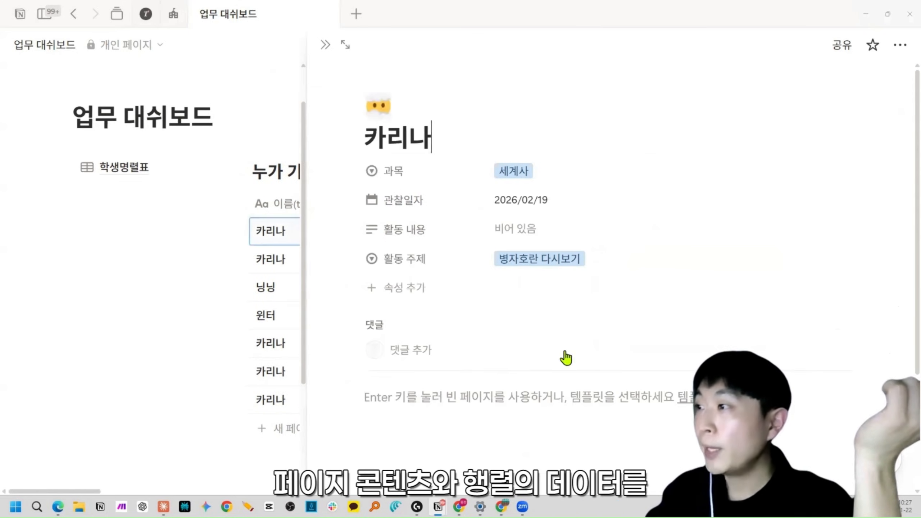
pyautogui.click(504, 397)
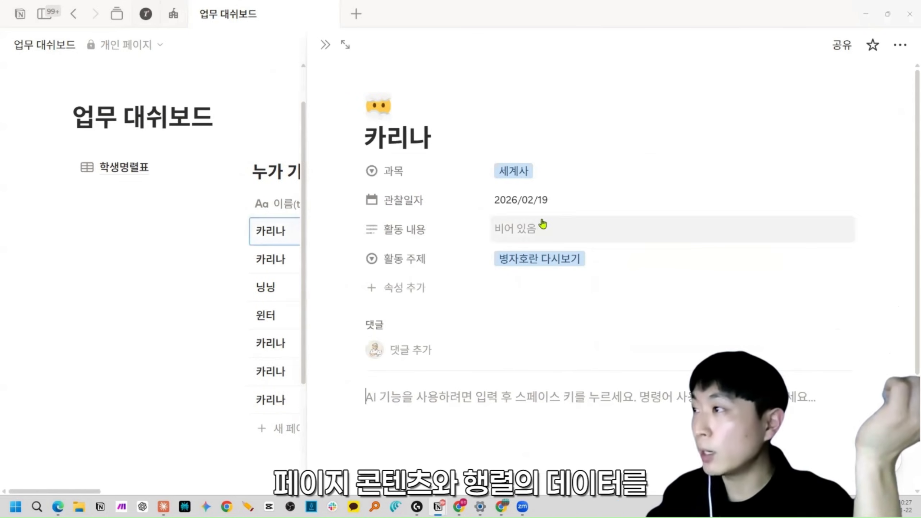
pyautogui.click(326, 46)
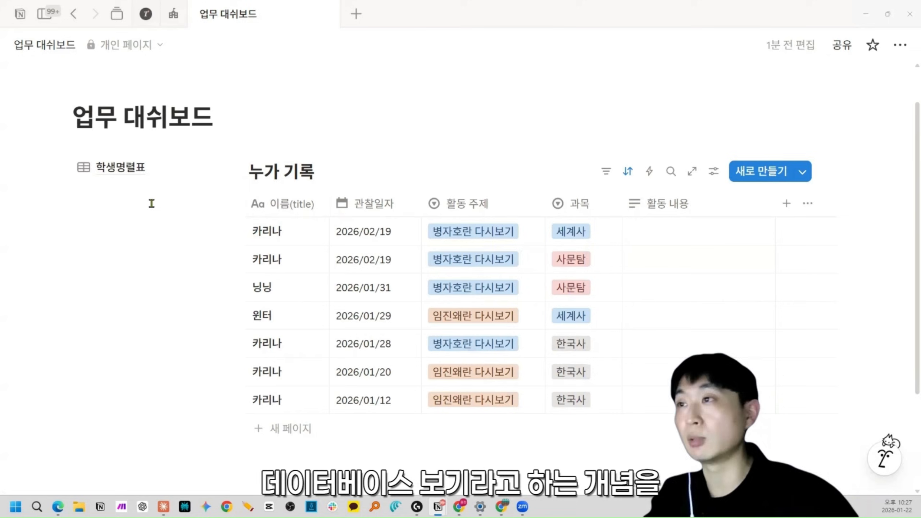
# Step: Add the line 데이터베이스 ‘보기’(view) directly below the 업무 대쉬보드 title
pyautogui.click(230, 123)
pyautogui.press('Return')
pyautogui.write("데이터베이스 '보기'(view")
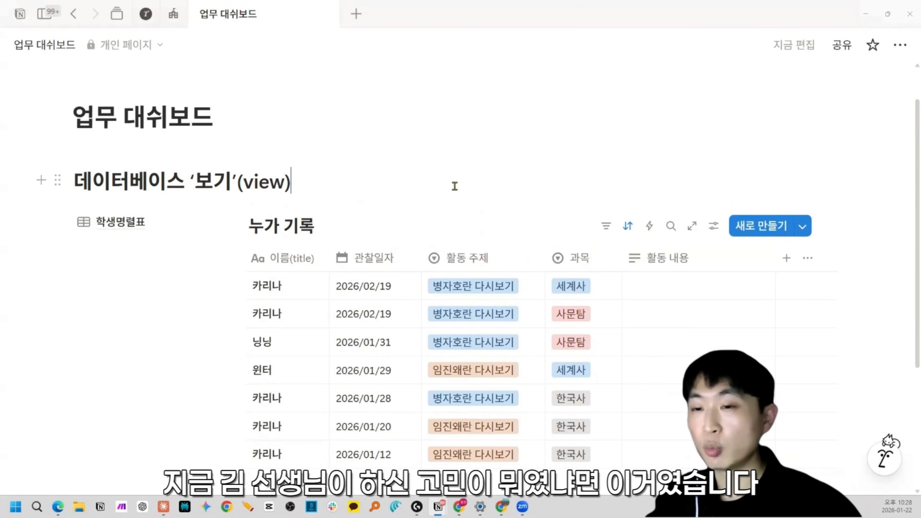
# Step: Look through the view settings of the 누가 기록 database and close them
pyautogui.scroll(-2, 420, 230)
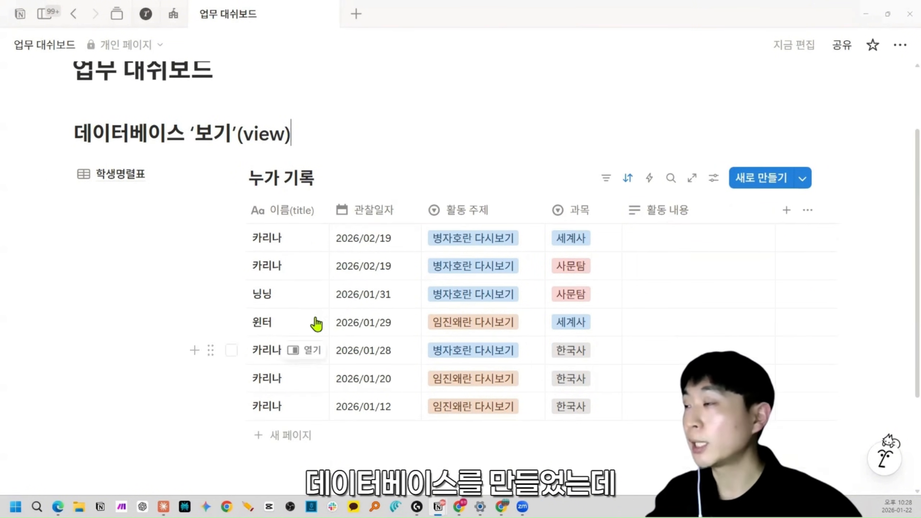
pyautogui.click(713, 178)
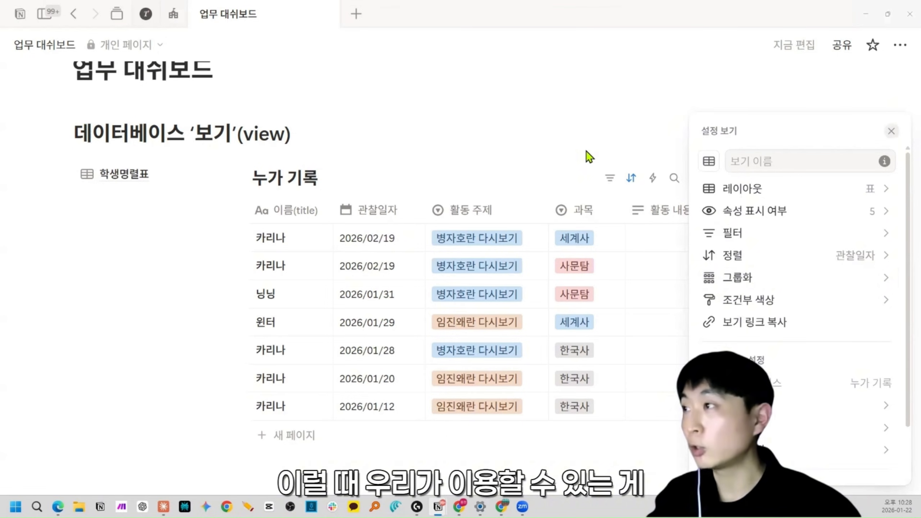
pyautogui.click(568, 152)
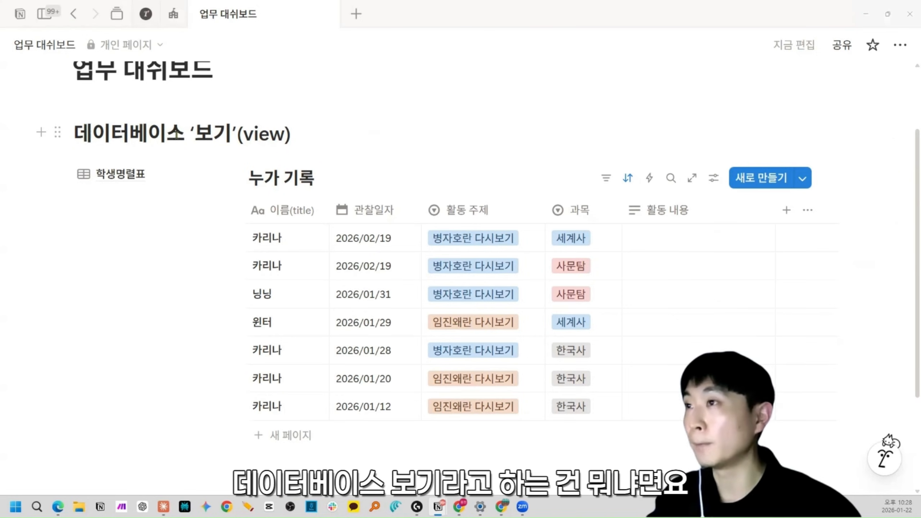
pyautogui.moveTo(249, 178); pyautogui.dragTo(311, 174)
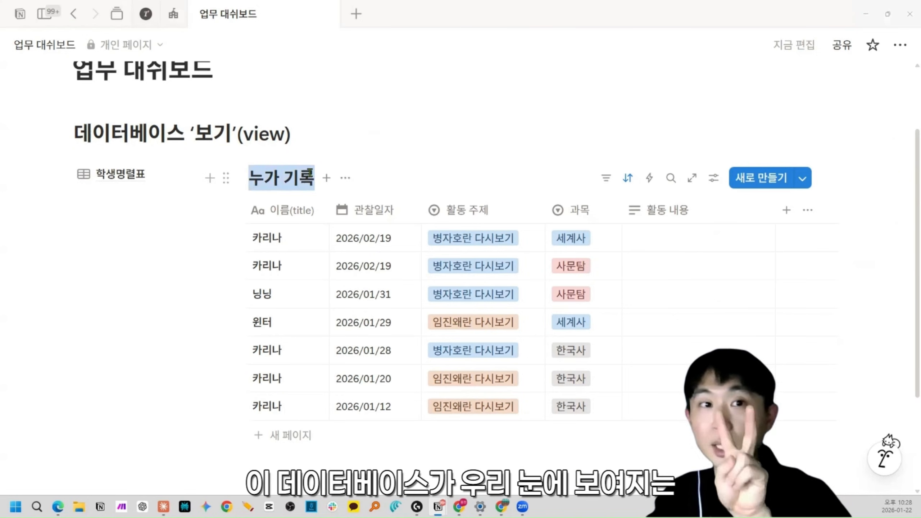
pyautogui.click(321, 136)
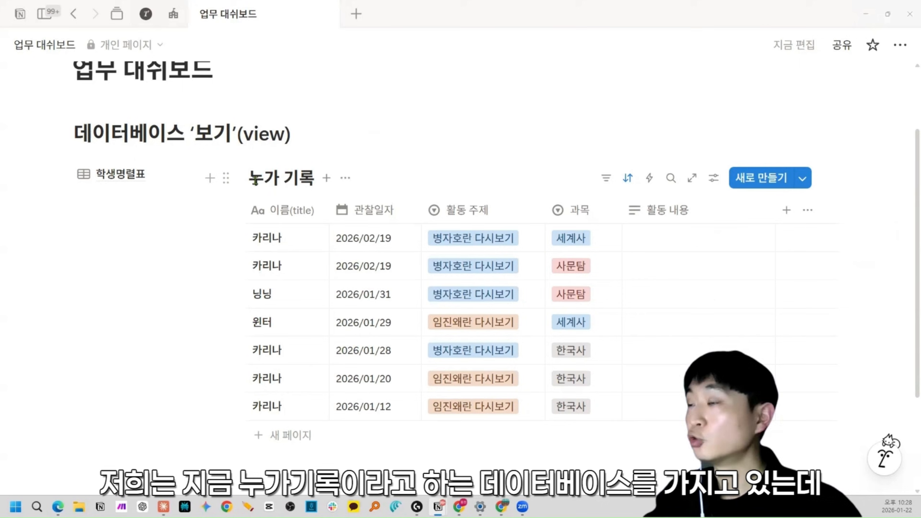
pyautogui.moveTo(252, 177); pyautogui.dragTo(313, 177)
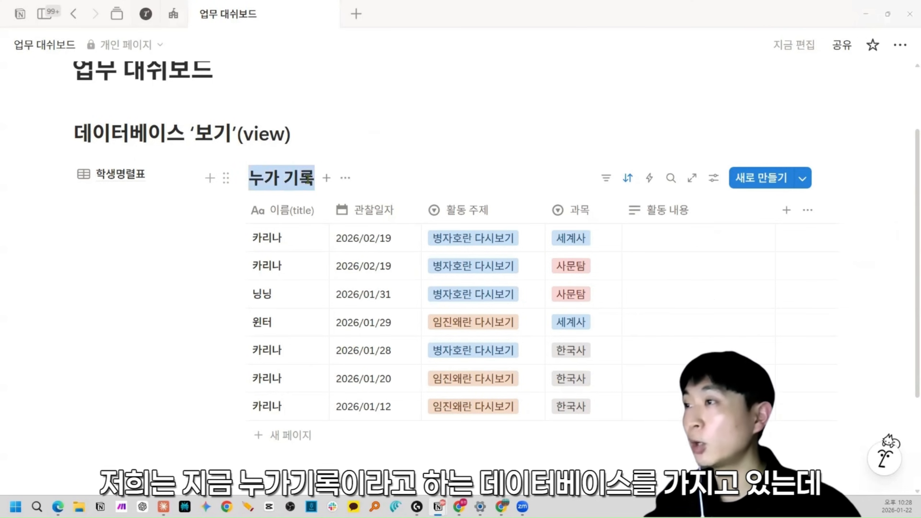
pyautogui.click(313, 177)
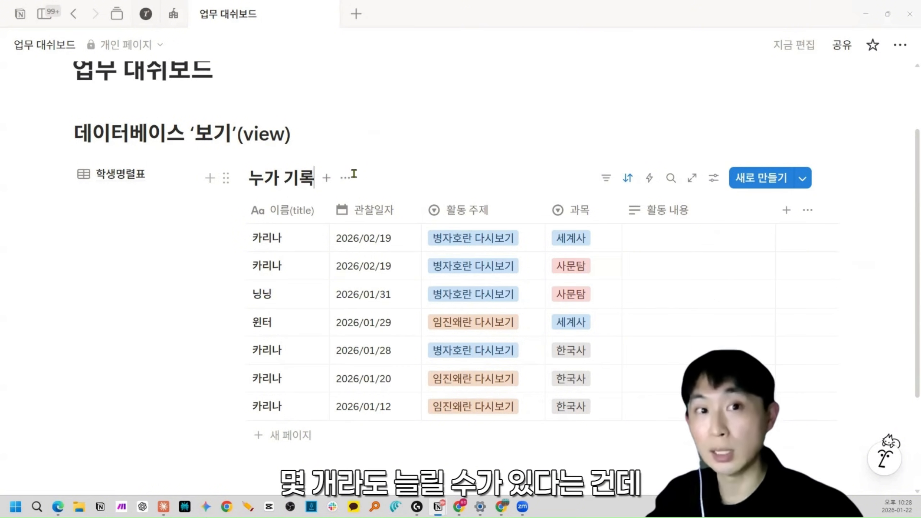
# Step: Add a second table view (표) to the 누가 기록 database
pyautogui.click(327, 182)
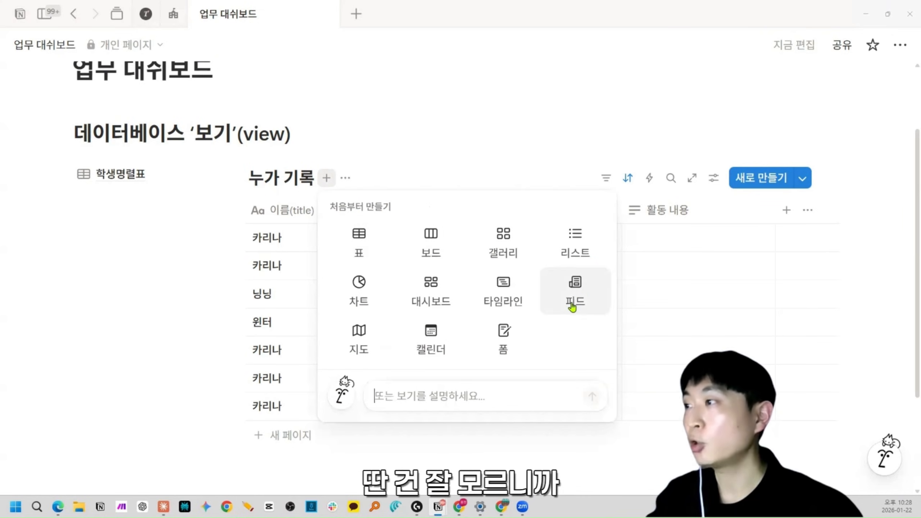
pyautogui.click(360, 249)
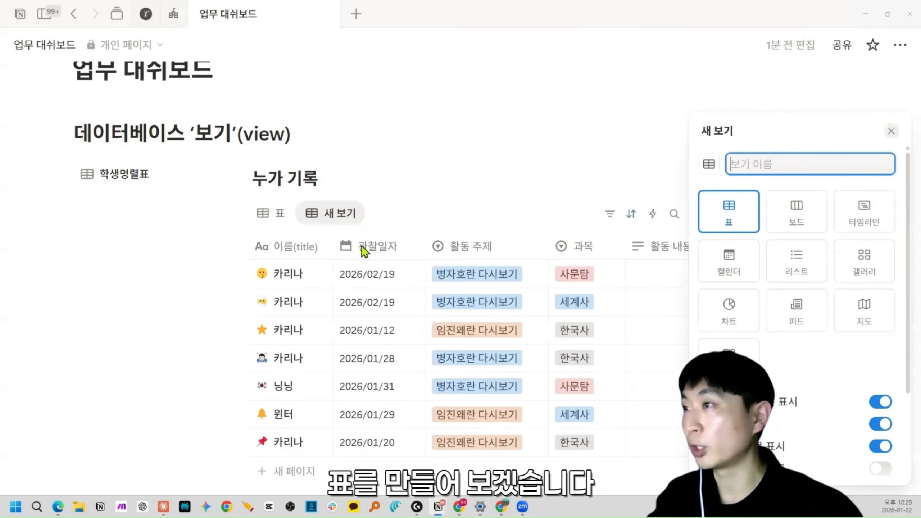
pyautogui.click(435, 172)
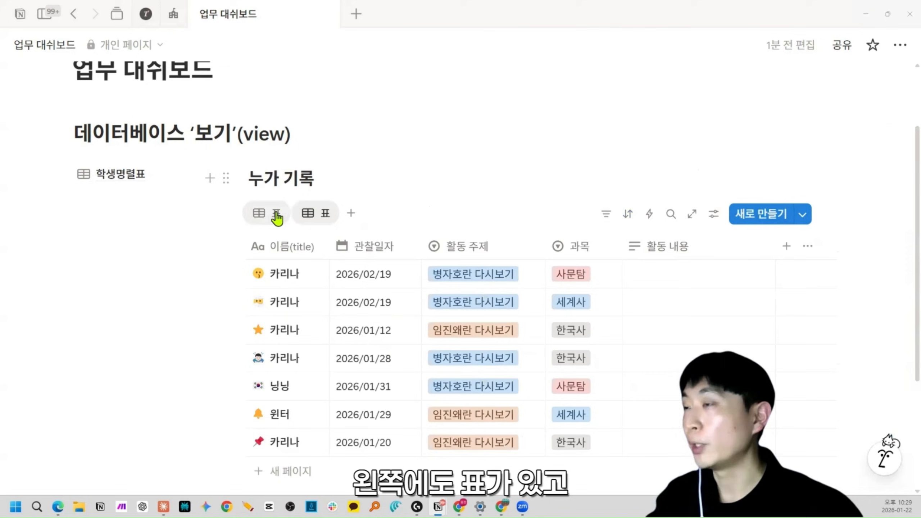
# Step: Switch between the two 누가 기록 table views to compare them, and open the first view's options
pyautogui.click(276, 216)
pyautogui.click(320, 215)
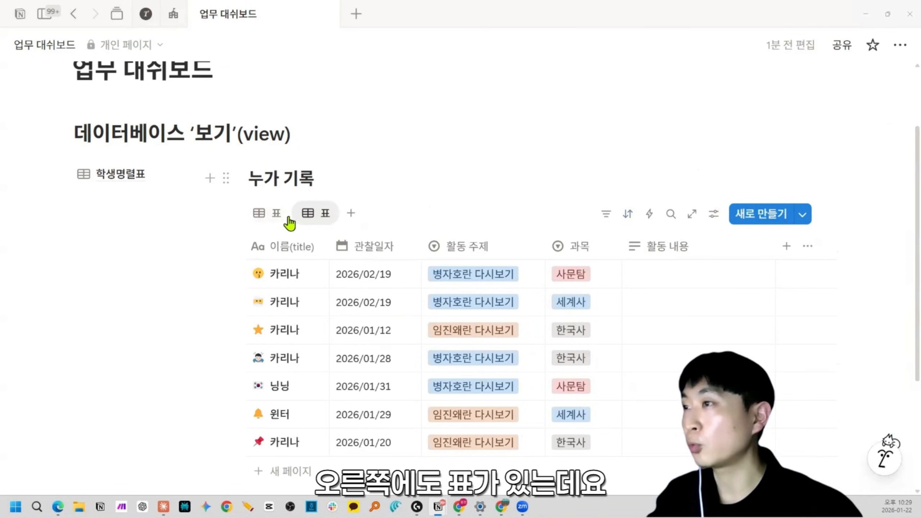
pyautogui.click(274, 214)
pyautogui.click(271, 215)
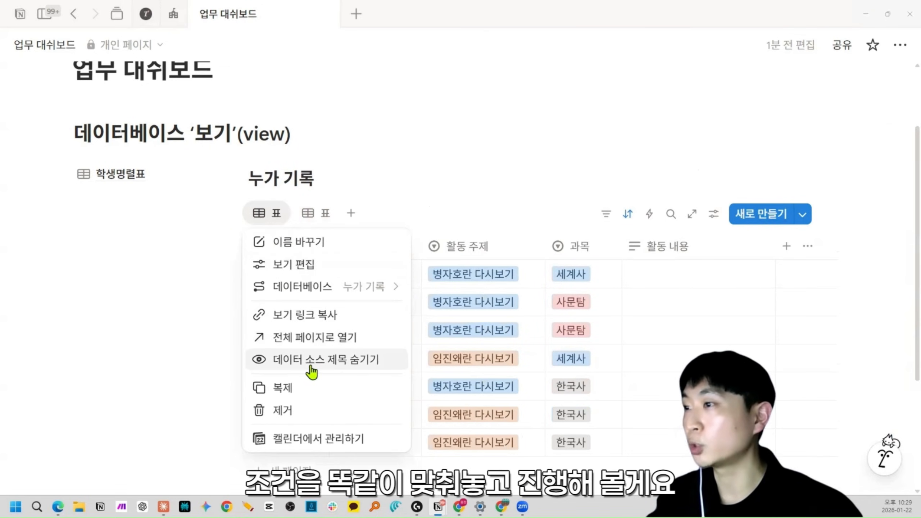
# Step: Sort the second 누가 기록 table view by 관찰일자 in descending order (내림차순) and collapse its sort bar
pyautogui.click(320, 221)
pyautogui.click(320, 222)
pyautogui.click(374, 246)
pyautogui.moveTo(366, 274)
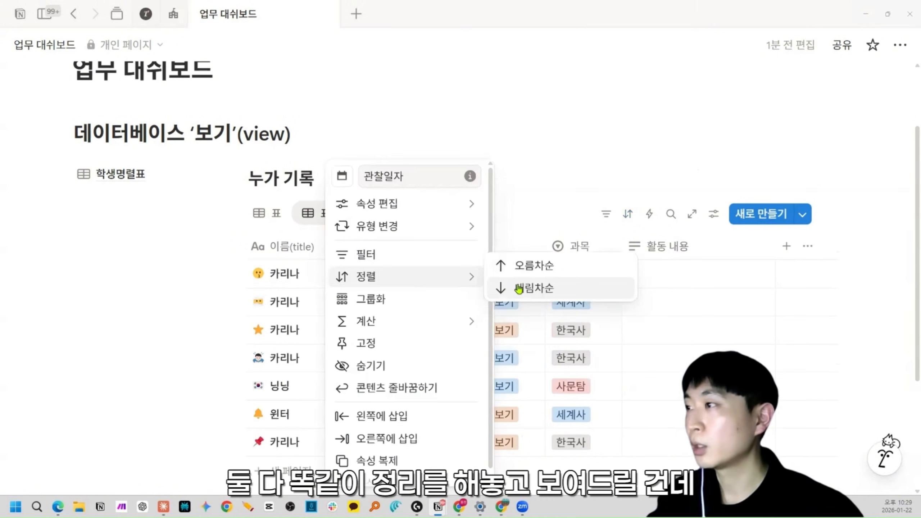
pyautogui.click(520, 289)
pyautogui.click(628, 213)
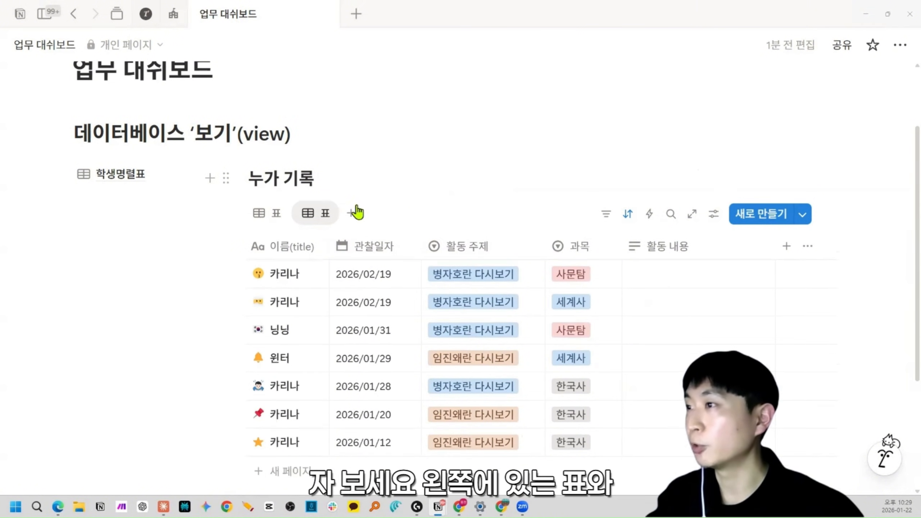
# Step: Switch between the two 누가 기록 table views to compare their records
pyautogui.click(268, 215)
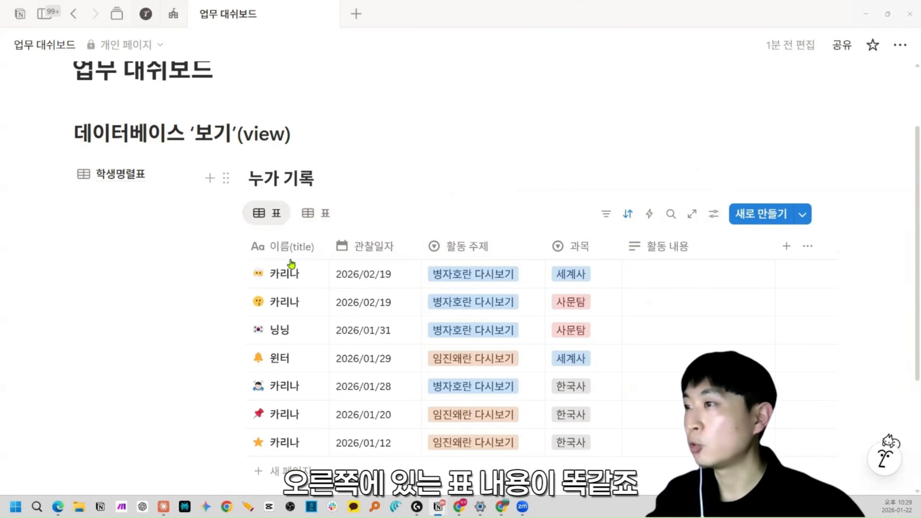
pyautogui.click(317, 216)
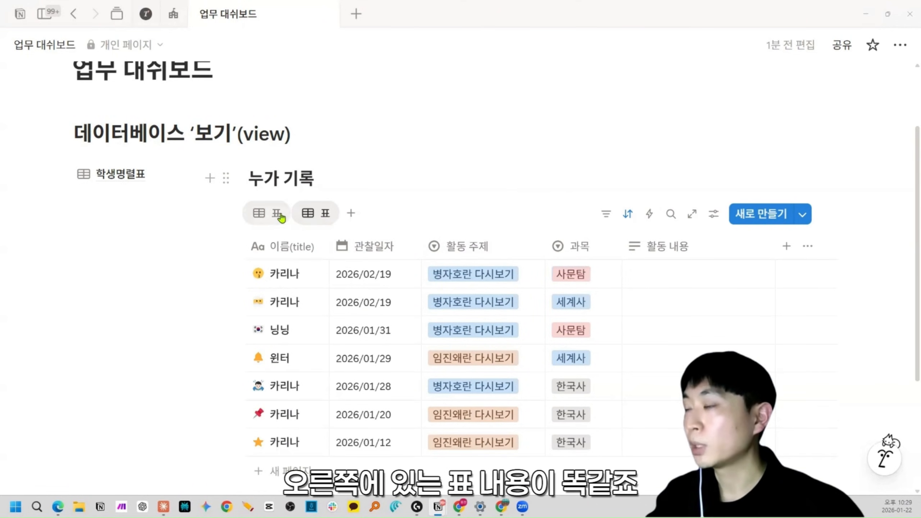
pyautogui.click(268, 213)
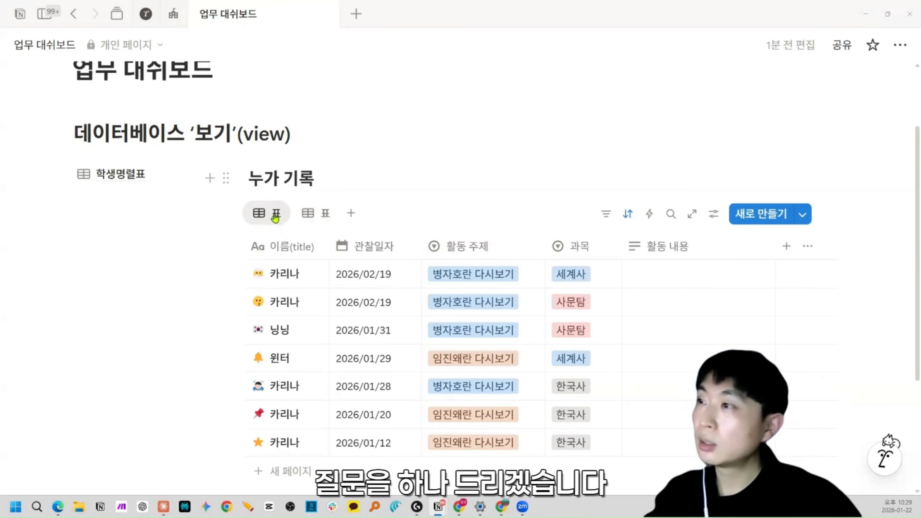
# Step: Rename the two 누가 기록 table views as 1 and 2
pyautogui.click(273, 214)
pyautogui.click(294, 240)
pyautogui.write('1')
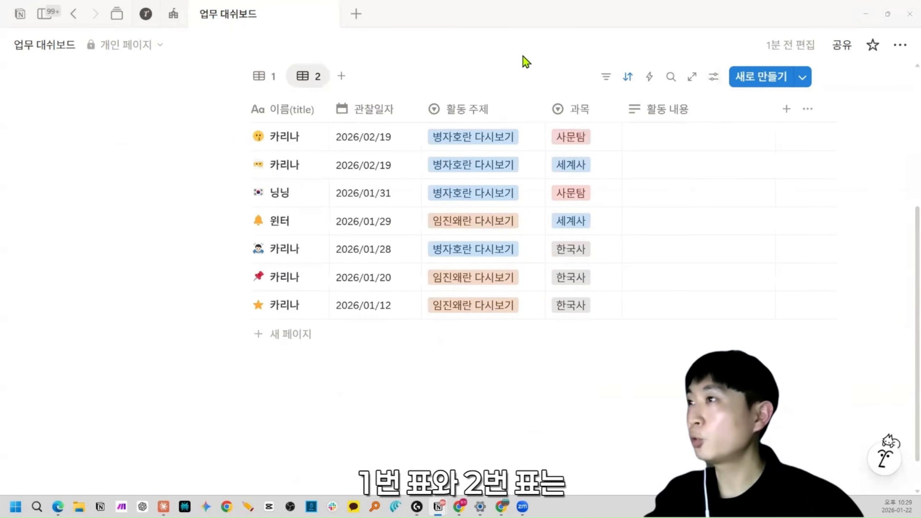
# Step: Alternate between views 1 and 2 of the 누가 기록 database to compare their row order
pyautogui.scroll(2, 402, 200)
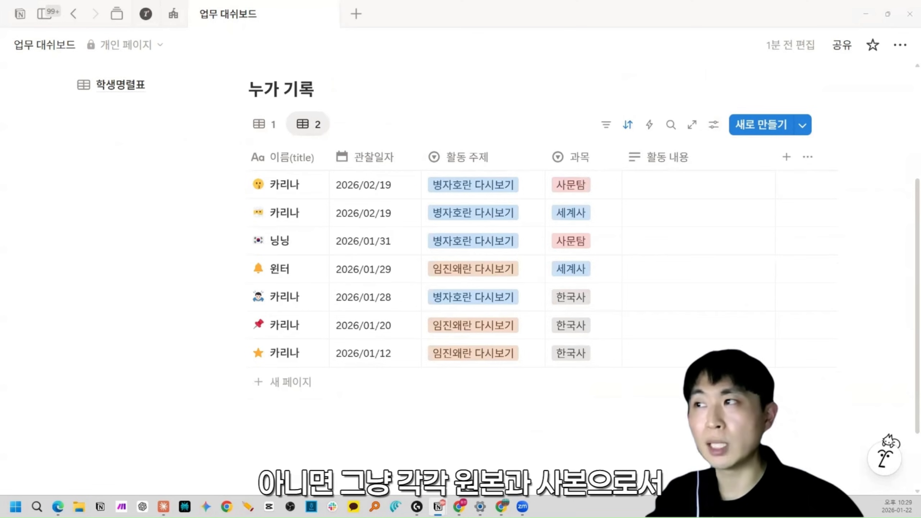
pyautogui.click(281, 126)
pyautogui.click(302, 125)
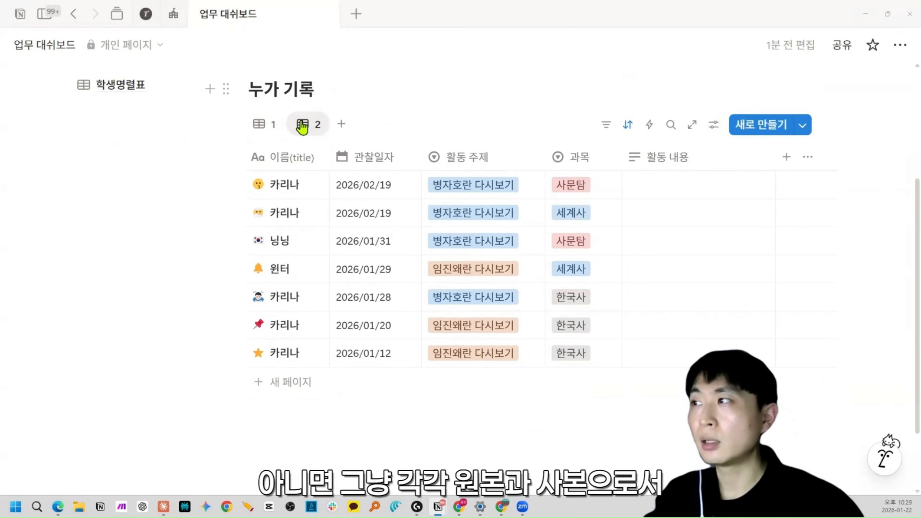
pyautogui.click(267, 124)
pyautogui.click(302, 124)
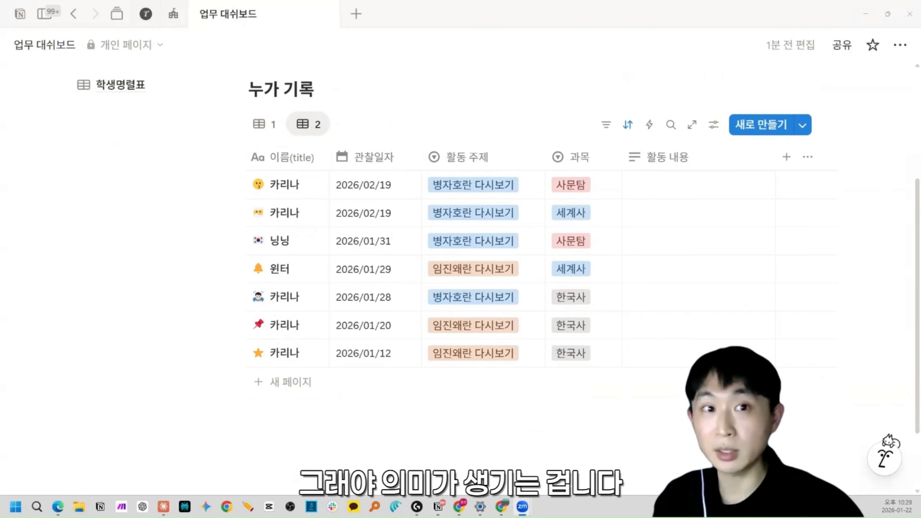
# Step: Sort view 1 by 과목 ascending (오름차순) and by 관찰일자 descending (내림차순), and collapse its sort bar
pyautogui.scroll(1, 350, 323)
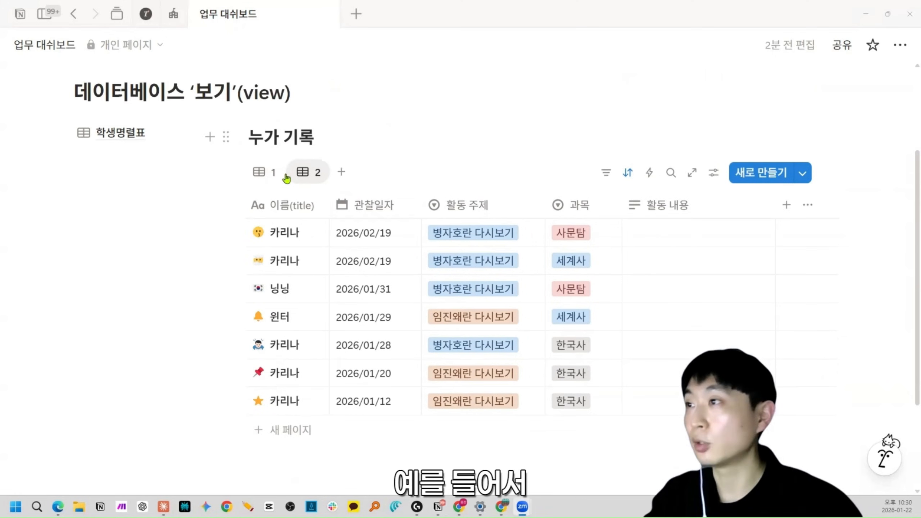
pyautogui.click(260, 175)
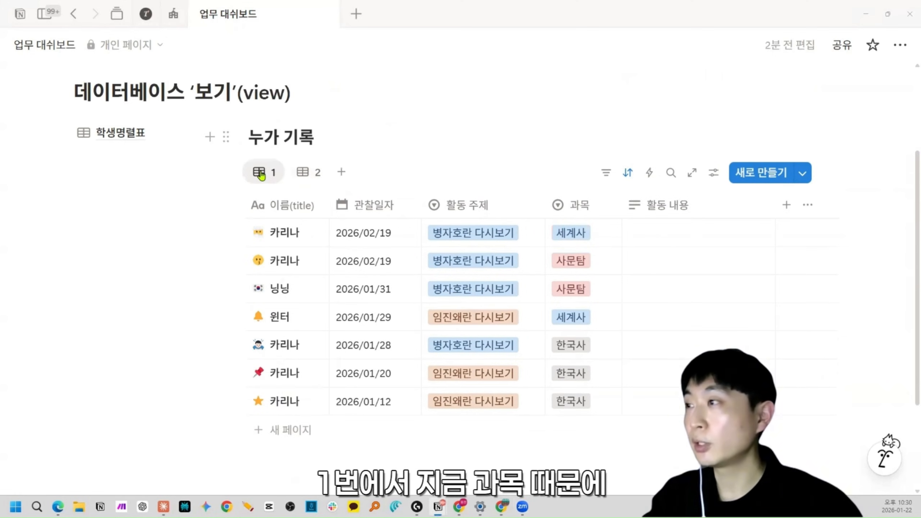
pyautogui.click(578, 207)
pyautogui.moveTo(627, 297)
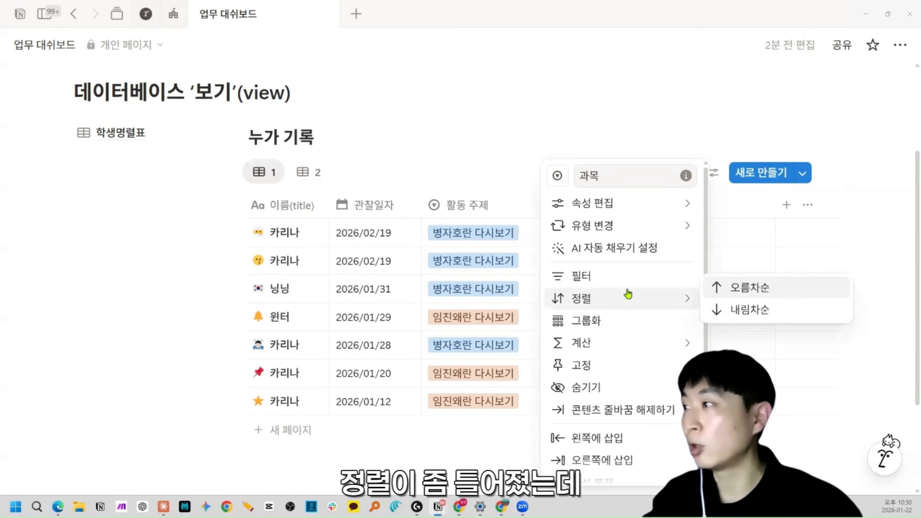
pyautogui.click(727, 289)
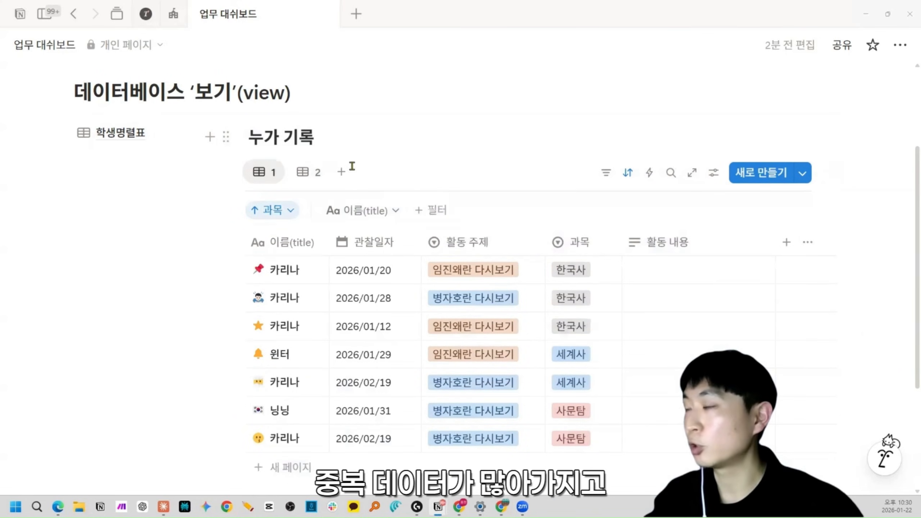
pyautogui.click(273, 210)
pyautogui.click(298, 268)
pyautogui.click(301, 107)
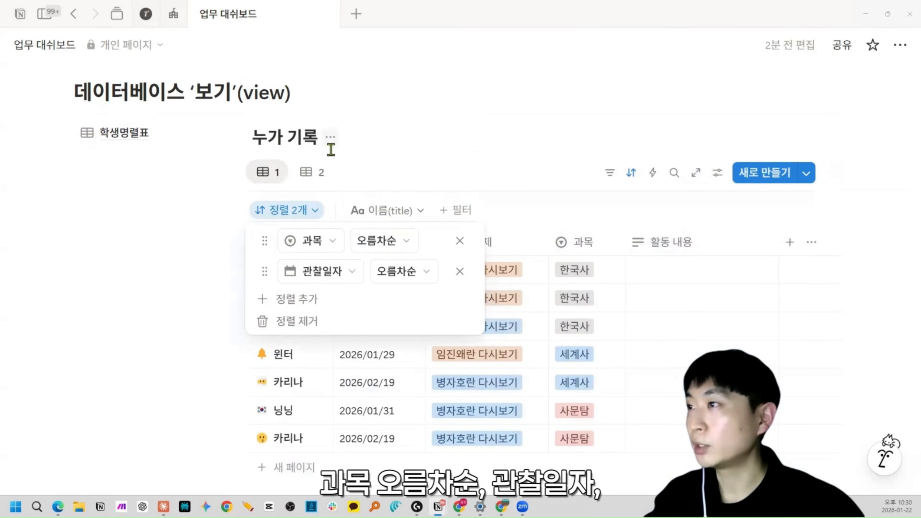
pyautogui.click(383, 268)
pyautogui.click(390, 319)
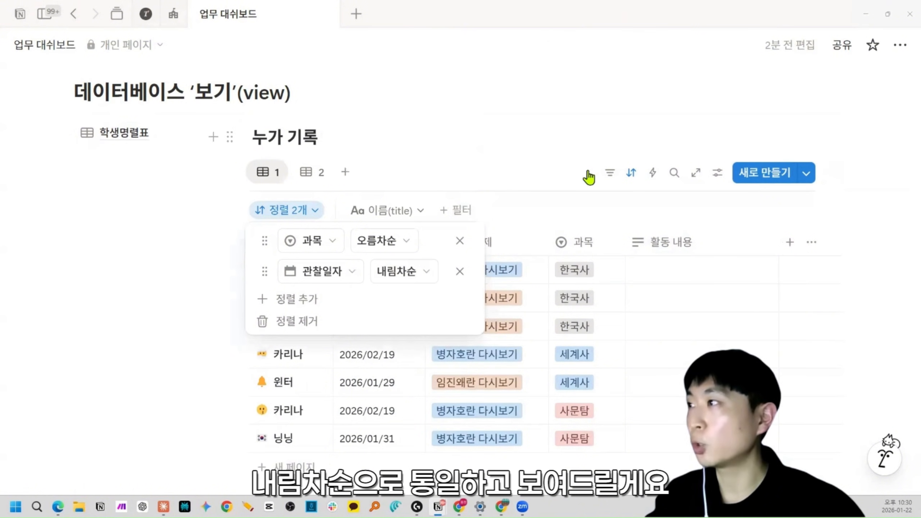
pyautogui.click(636, 173)
# Step: Give view 2 the same sorting, 과목 ascending and 관찰일자 descending, and collapse its sort bar
pyautogui.click(311, 174)
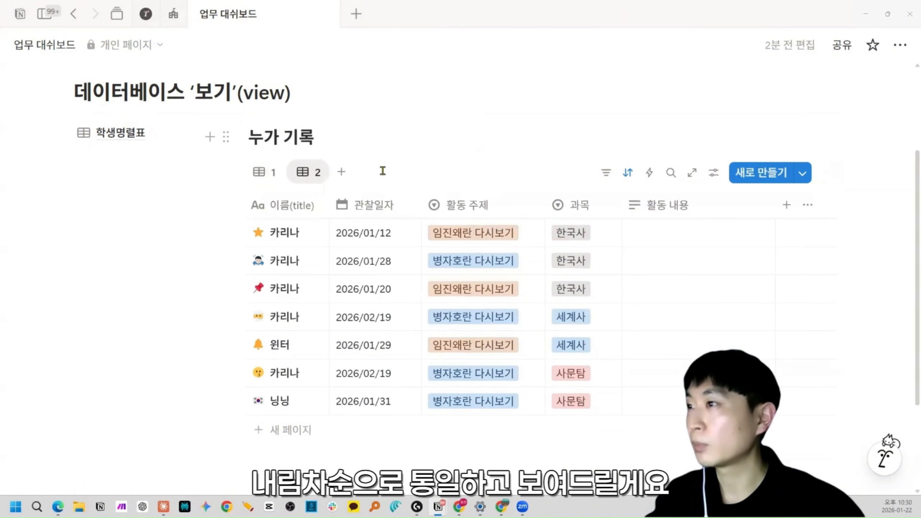
pyautogui.click(581, 204)
pyautogui.moveTo(608, 299)
pyautogui.click(298, 269)
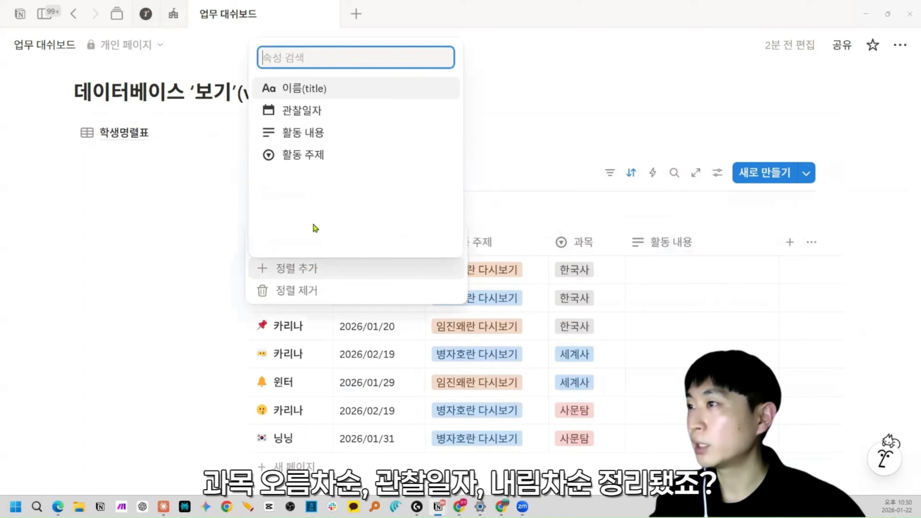
pyautogui.click(307, 112)
pyautogui.click(397, 271)
pyautogui.click(397, 319)
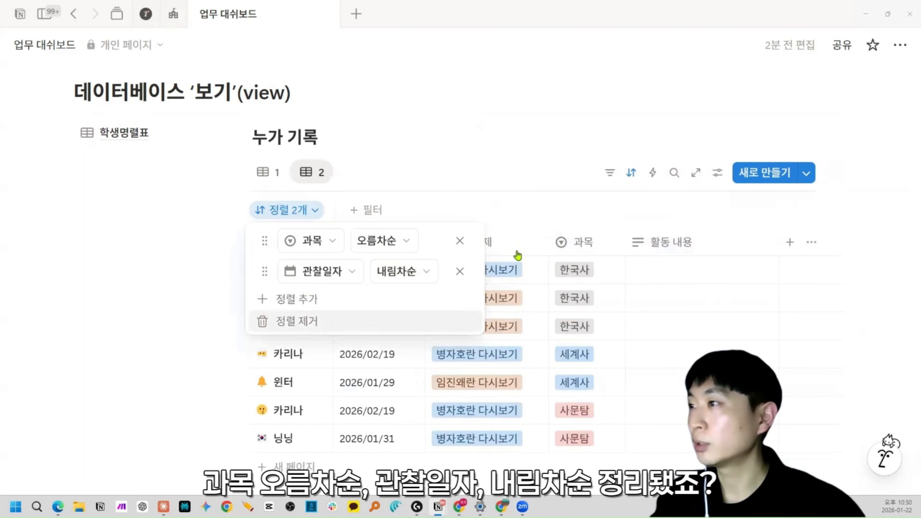
pyautogui.click(631, 173)
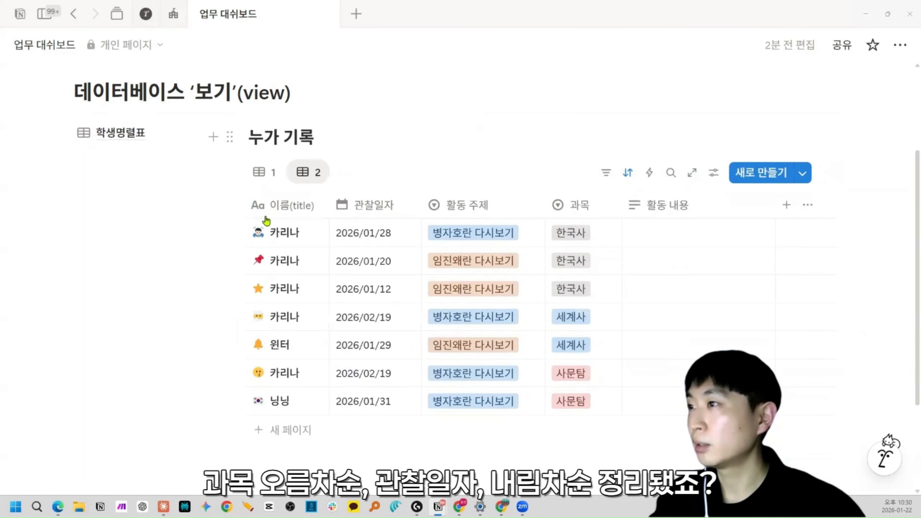
pyautogui.click(304, 173)
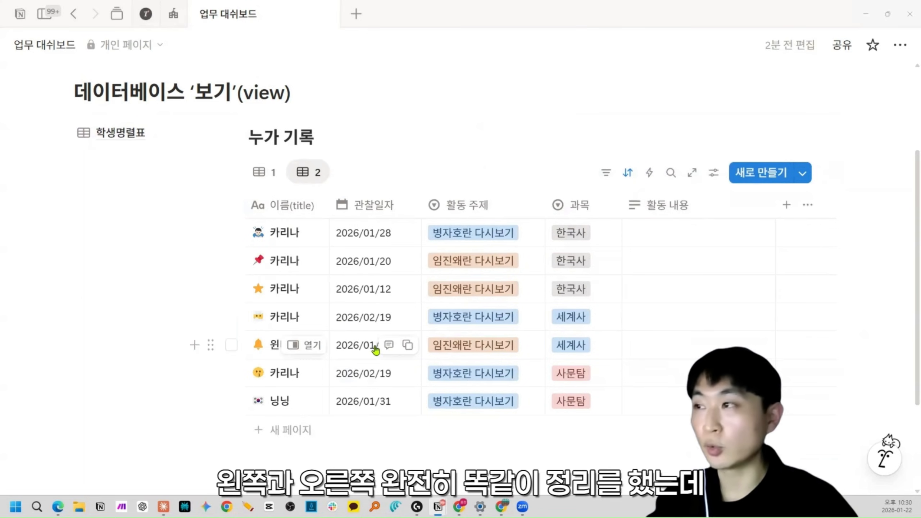
# Step: In view 1, change the title of the first 누가 기록 record to 까나리
pyautogui.click(265, 173)
pyautogui.click(287, 234)
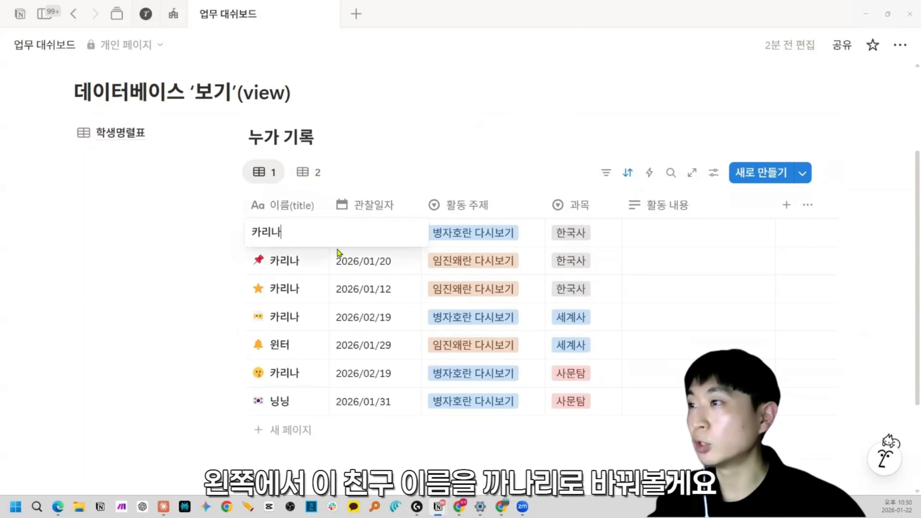
pyautogui.hotkey('ctrl', 'a')
pyautogui.write('까나리')
pyautogui.press('Return')
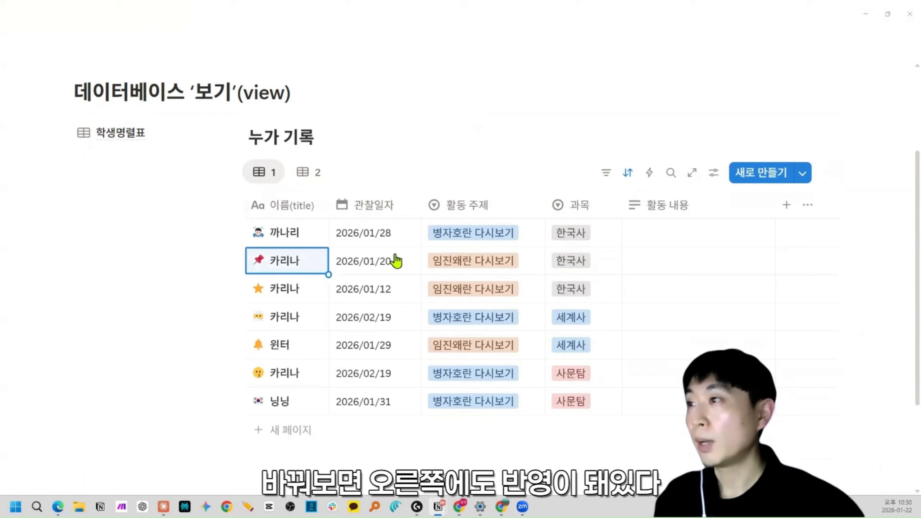
# Step: In view 2, set the 관찰일자 of the 까나리 record to 2026/01/31 and check the record in view 1
pyautogui.click(315, 178)
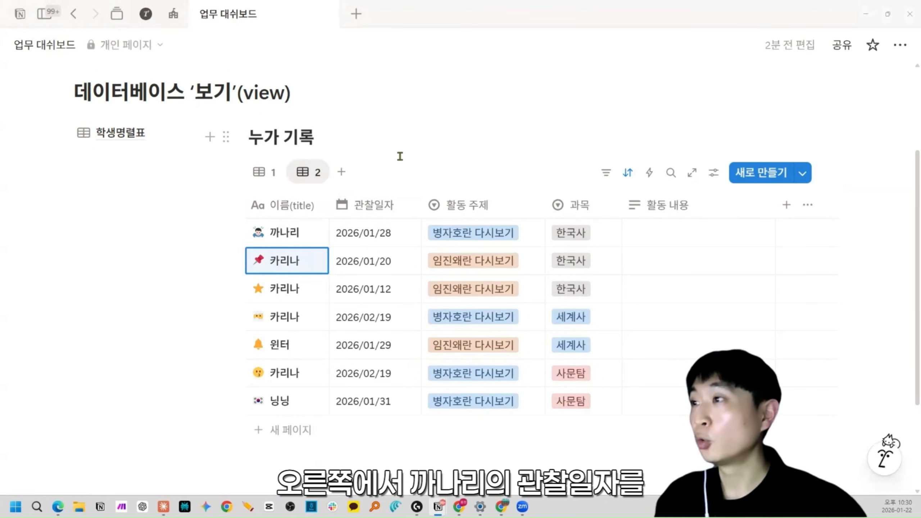
pyautogui.click(352, 241)
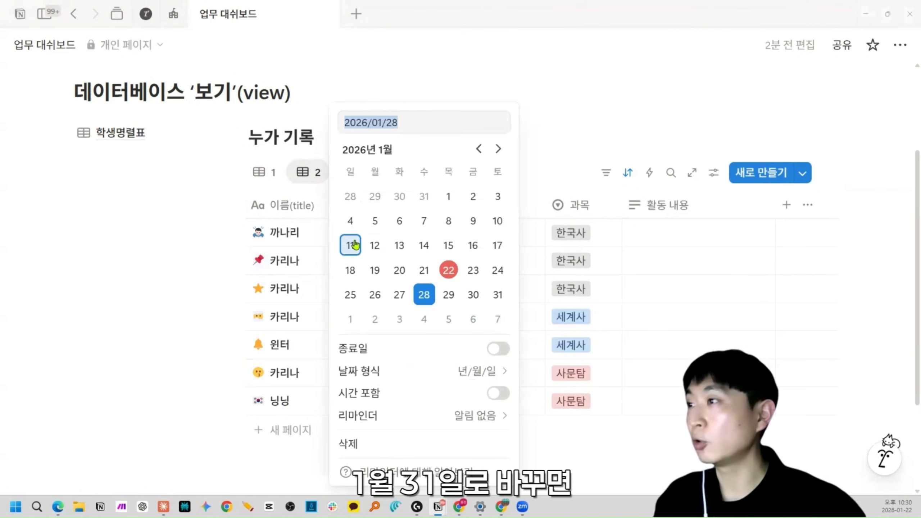
pyautogui.click(497, 296)
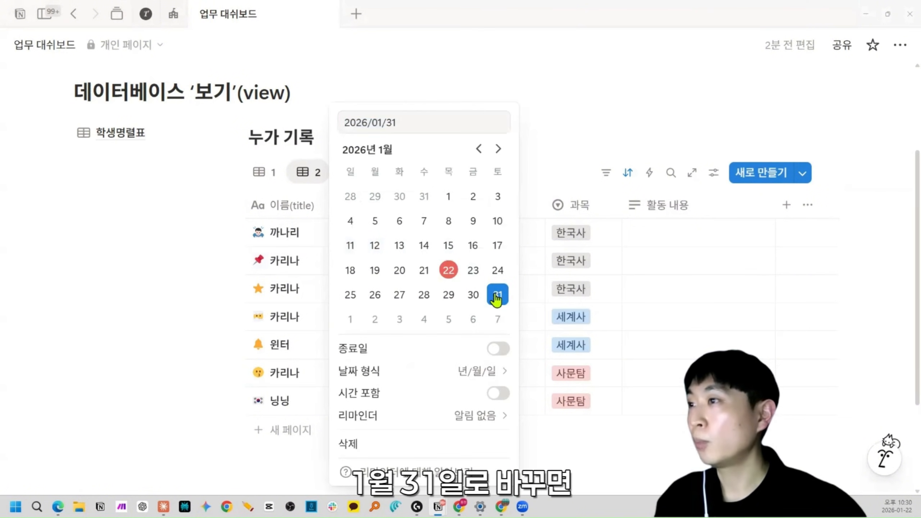
pyautogui.click(270, 174)
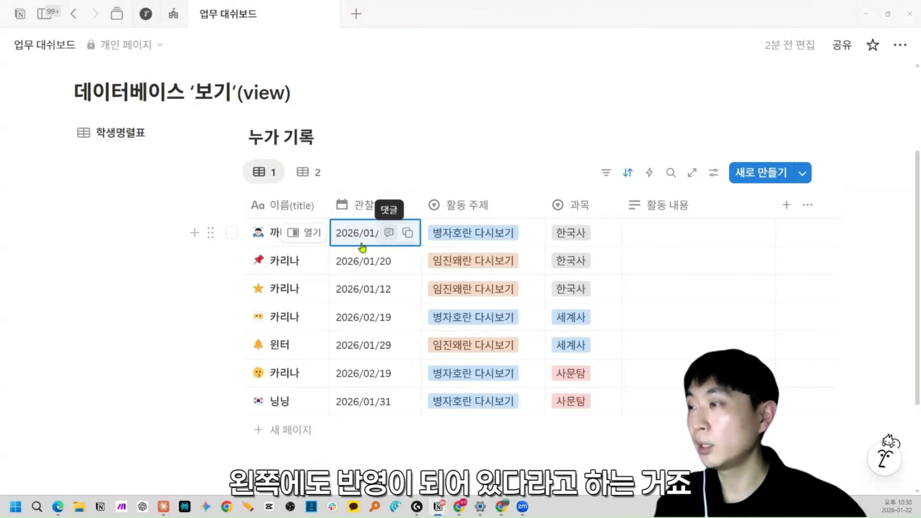
pyautogui.click(430, 169)
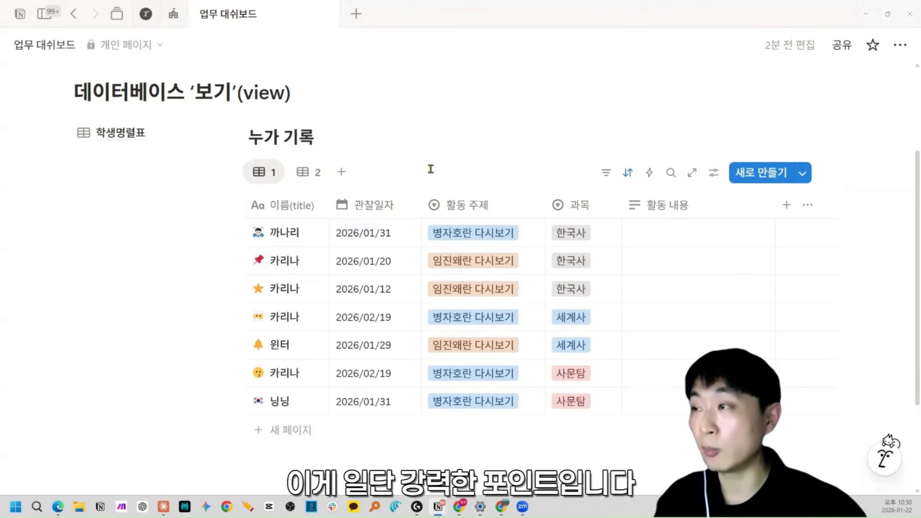
# Step: Switch to view 2 and highlight the word view in the 데이터베이스 ‘보기’(view) heading
pyautogui.click(303, 178)
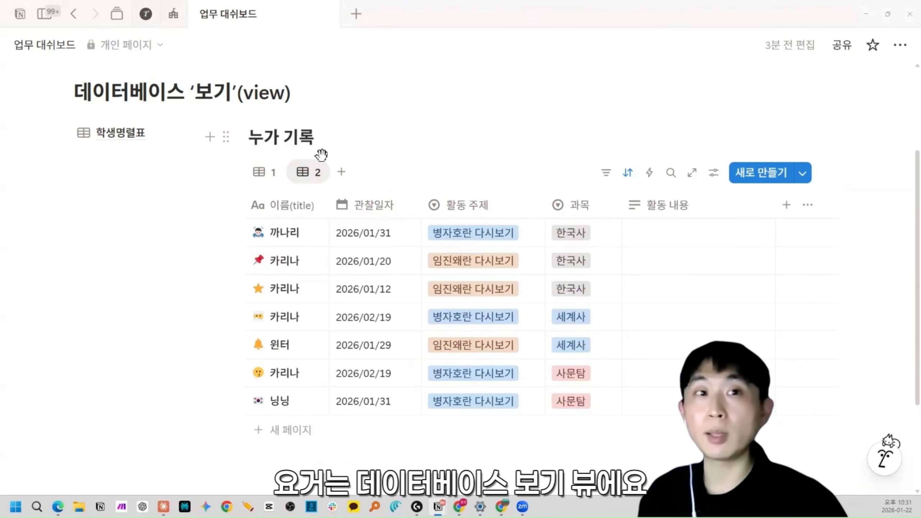
pyautogui.click(274, 97)
pyautogui.moveTo(292, 128); pyautogui.dragTo(283, 128)
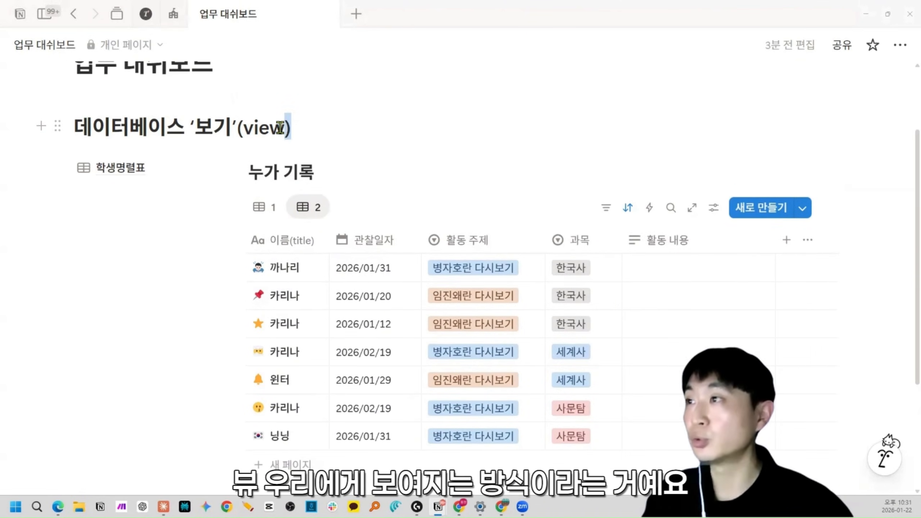
pyautogui.click(260, 132)
pyautogui.doubleClick(260, 132)
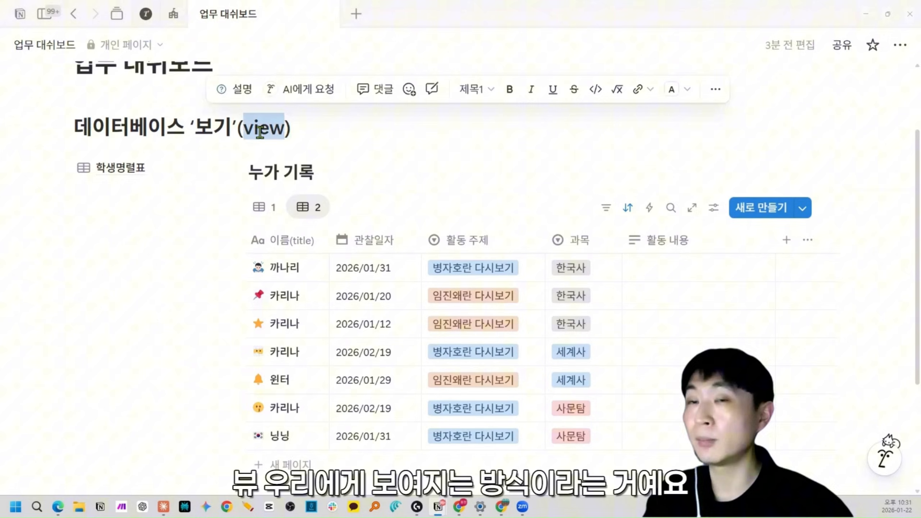
pyautogui.click(306, 134)
# Step: Go back and forth between views 1 and 2 to compare how they present the same records
pyautogui.click(272, 211)
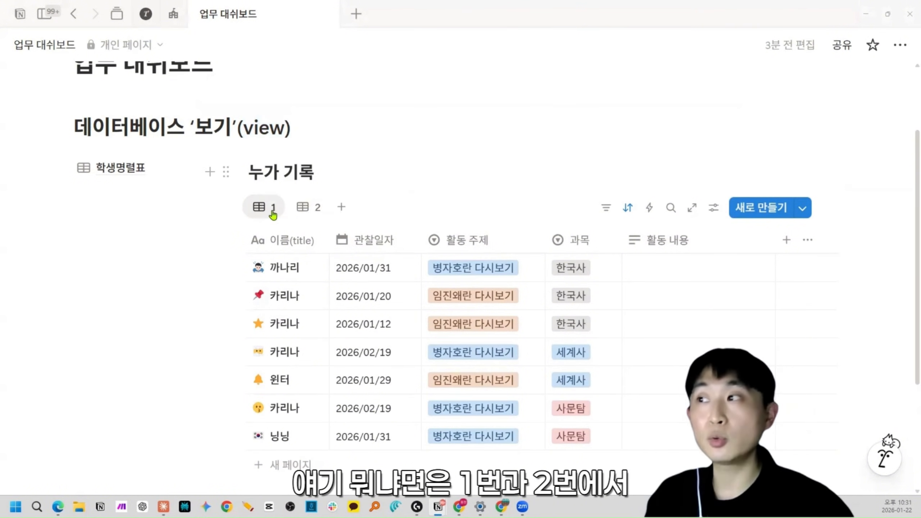
pyautogui.click(296, 208)
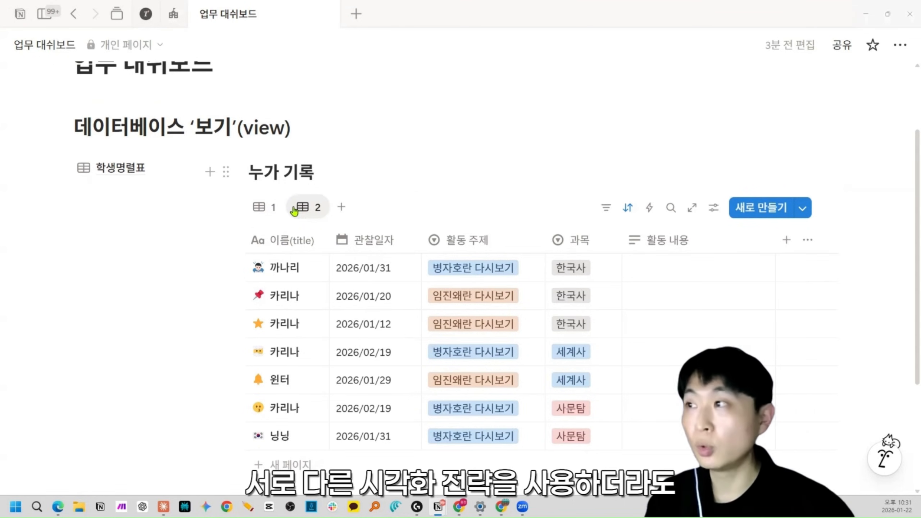
pyautogui.click(274, 211)
pyautogui.click(299, 211)
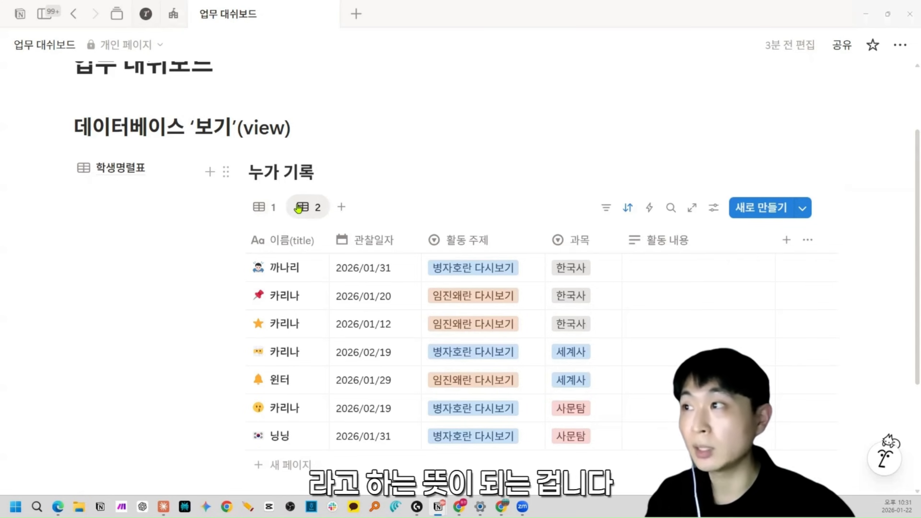
# Step: Review the sort conditions of view 1 and close the sort list
pyautogui.click(272, 208)
pyautogui.click(627, 207)
pyautogui.click(286, 245)
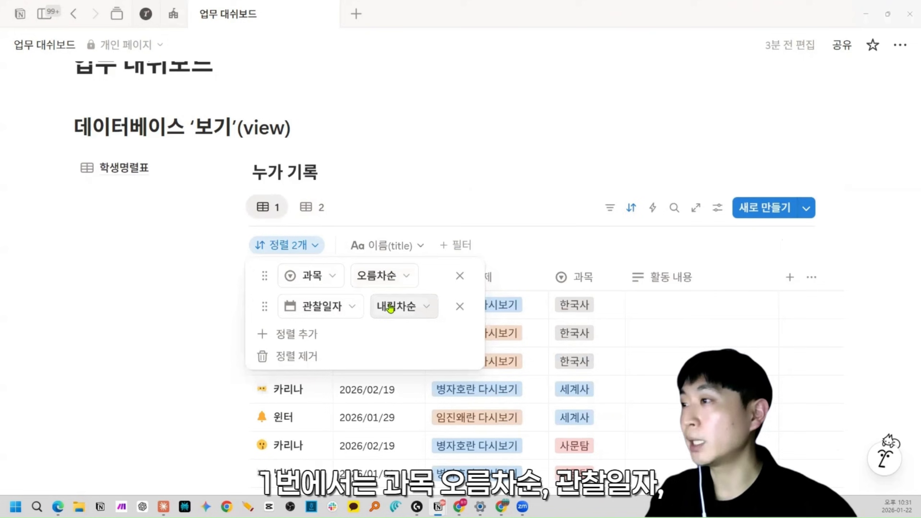
pyautogui.click(411, 169)
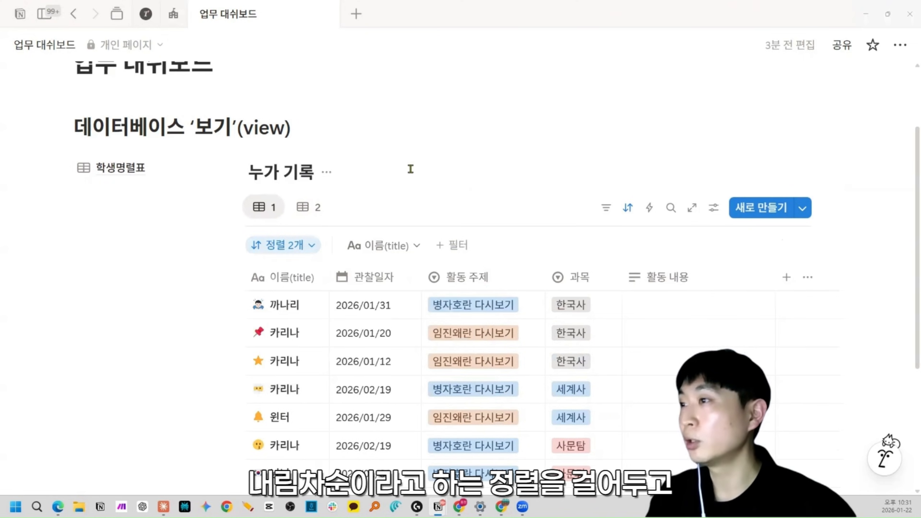
# Step: Review the sort condition of view 2 and compare the record order between views 1 and 2
pyautogui.click(315, 207)
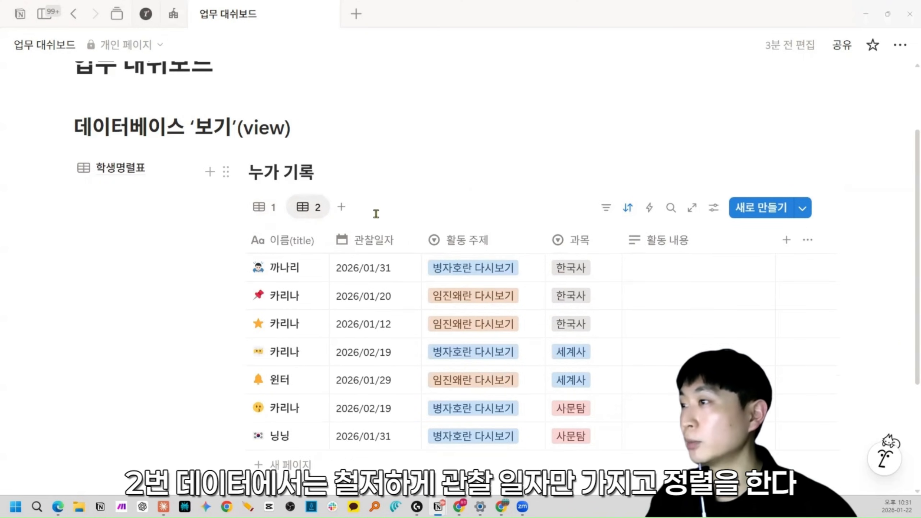
pyautogui.click(628, 207)
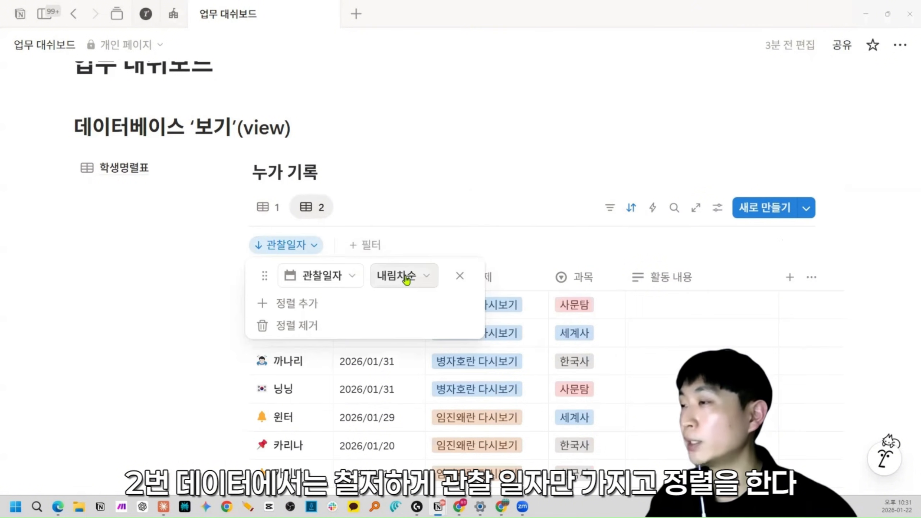
pyautogui.click(548, 194)
pyautogui.scroll(-1, 548, 194)
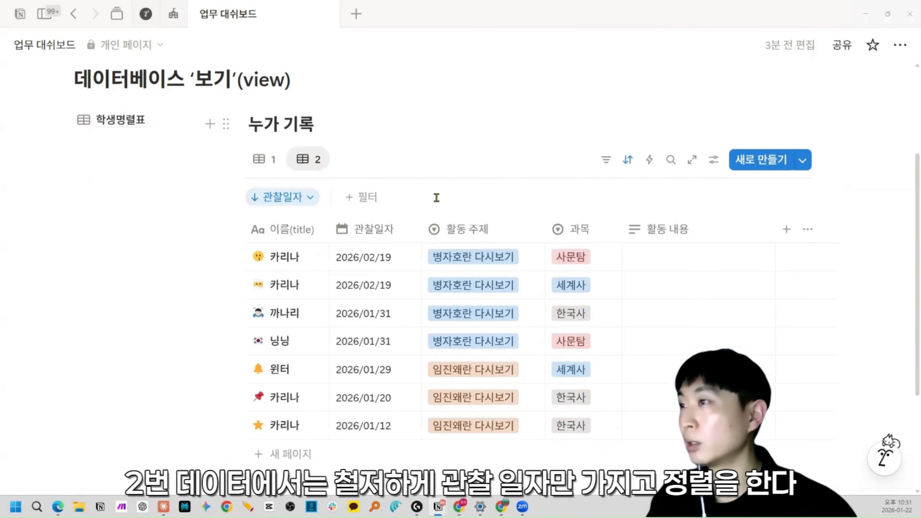
pyautogui.click(275, 162)
pyautogui.click(307, 159)
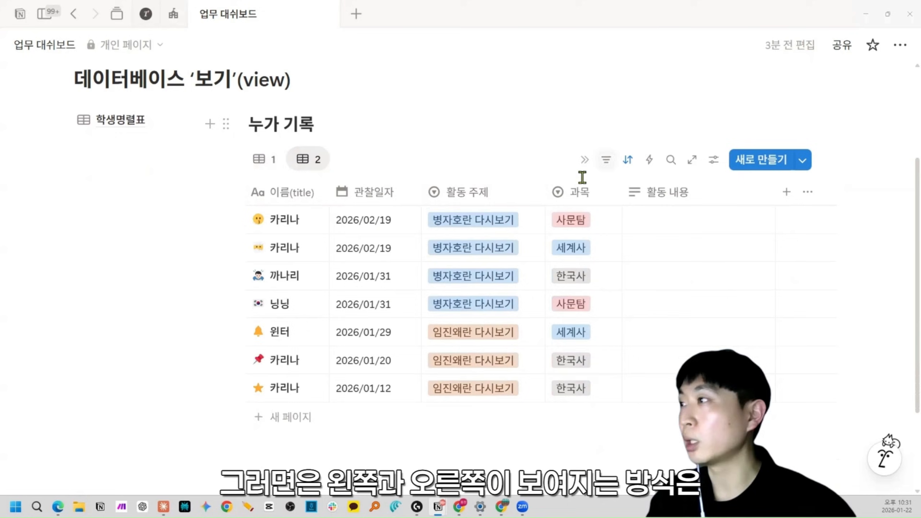
pyautogui.click(267, 160)
pyautogui.click(308, 159)
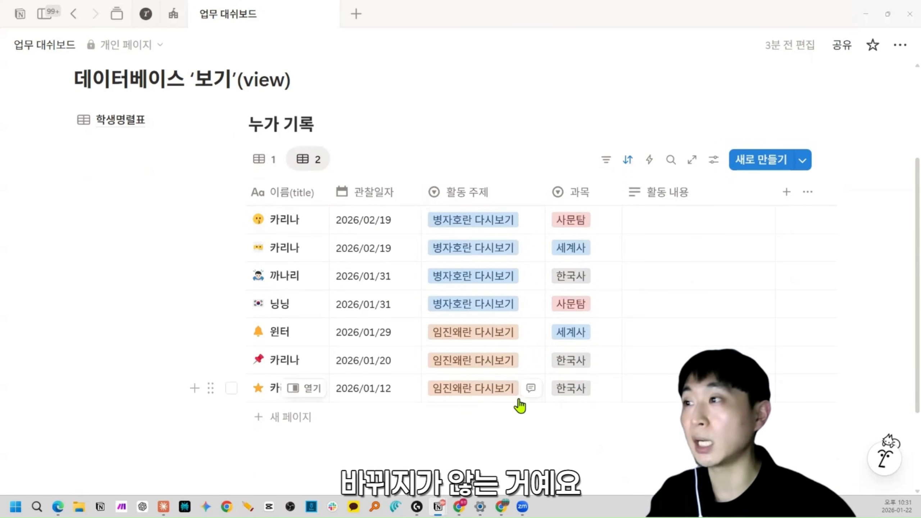
# Step: In view 2, set the 과목 of the 까나리 record to 사문탐 and check the record in view 1
pyautogui.click(571, 276)
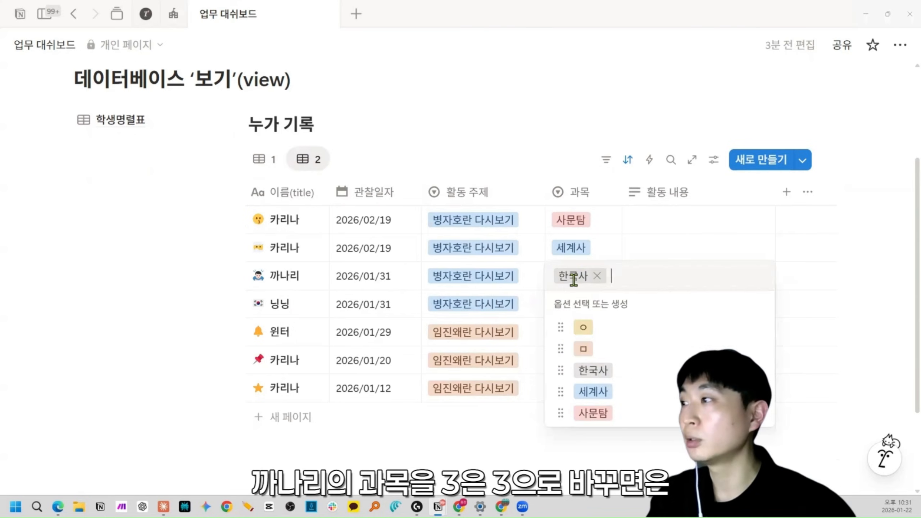
pyautogui.click(594, 414)
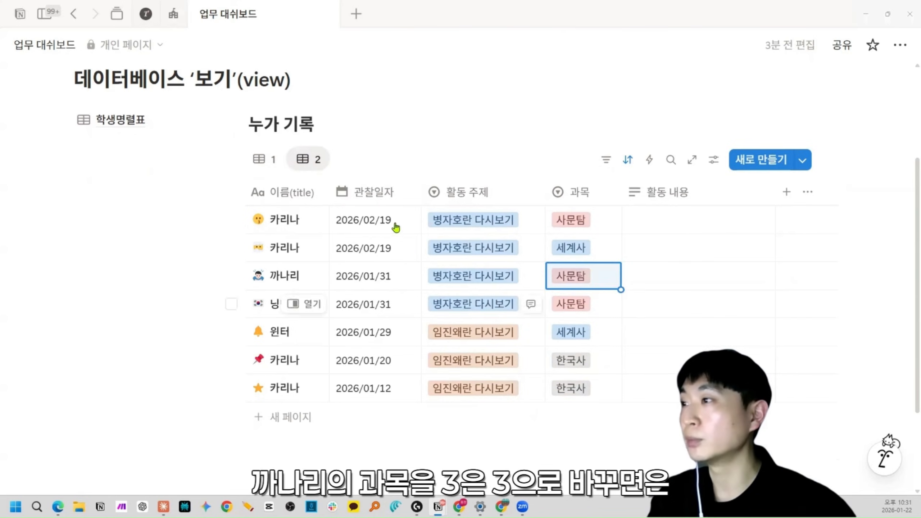
pyautogui.click(272, 161)
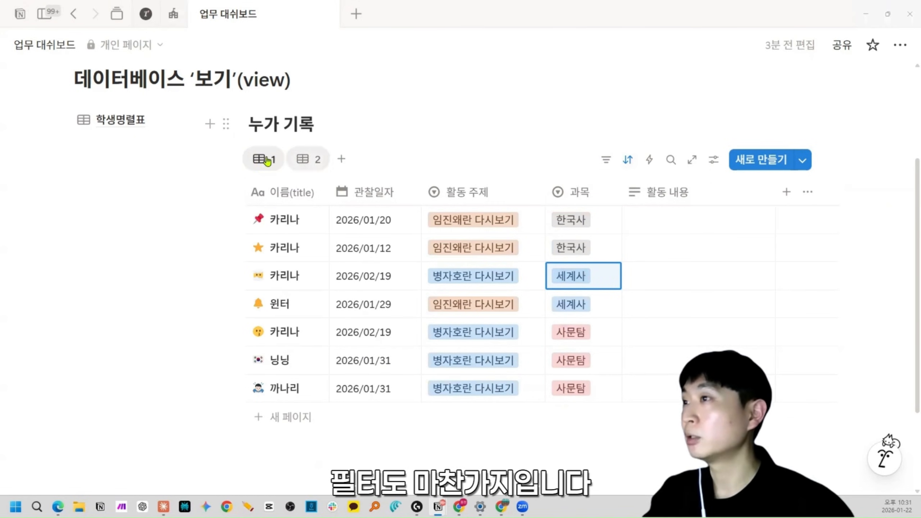
# Step: Filter view 1 to show only the records whose 과목 is 한국사
pyautogui.click(606, 159)
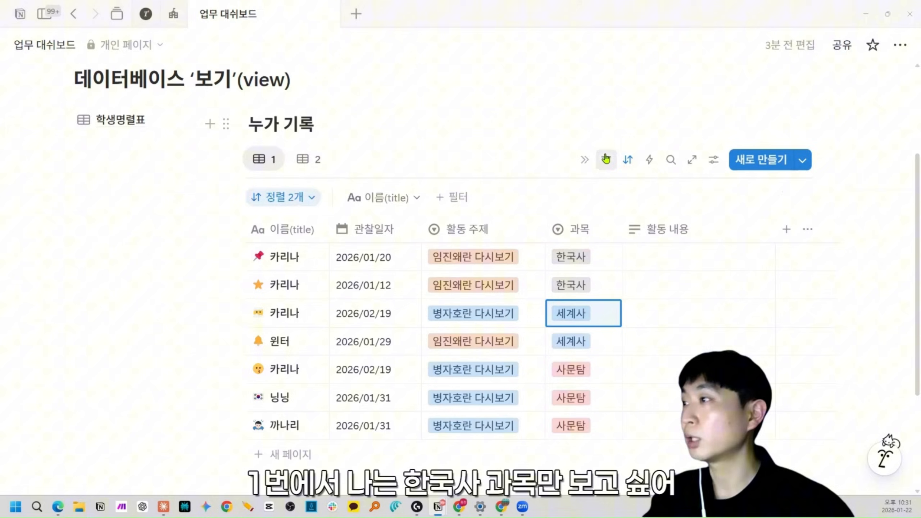
pyautogui.click(439, 198)
pyautogui.click(473, 260)
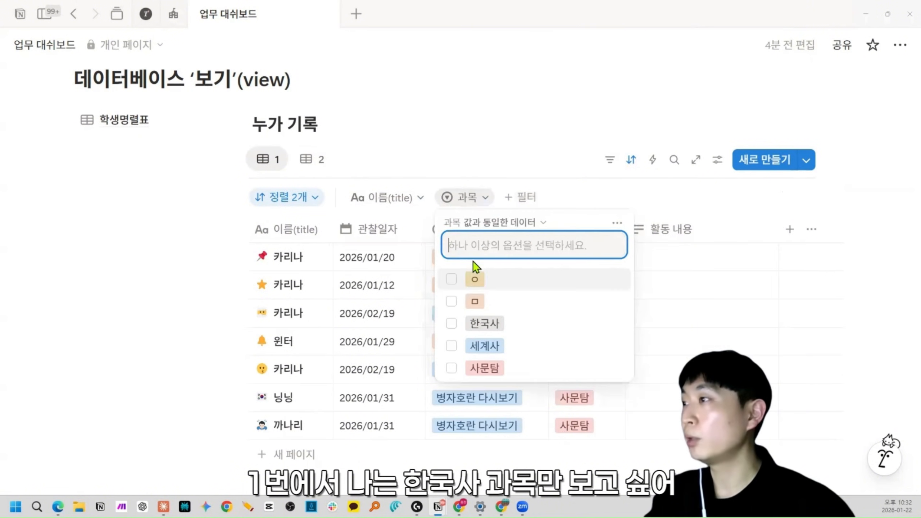
pyautogui.click(448, 327)
pyautogui.click(448, 183)
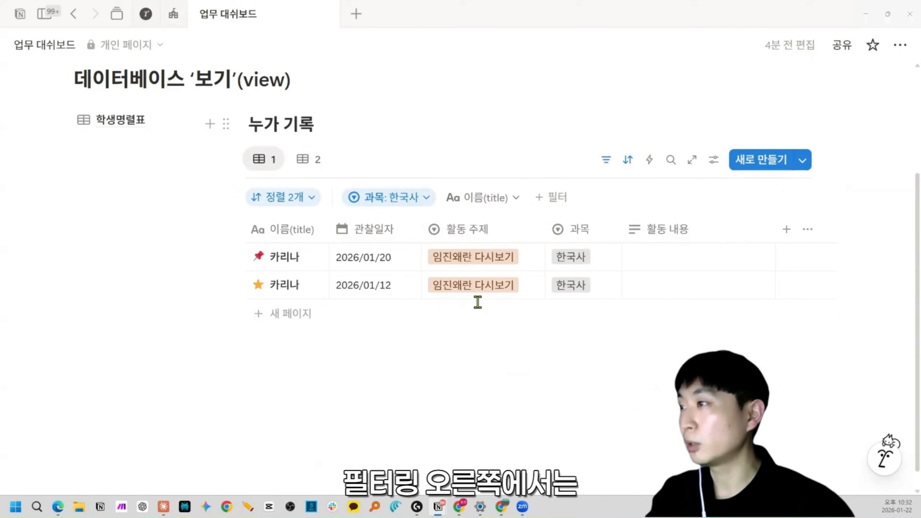
# Step: Filter view 2 to show only the records whose 과목 is 세계사
pyautogui.click(313, 160)
pyautogui.click(606, 160)
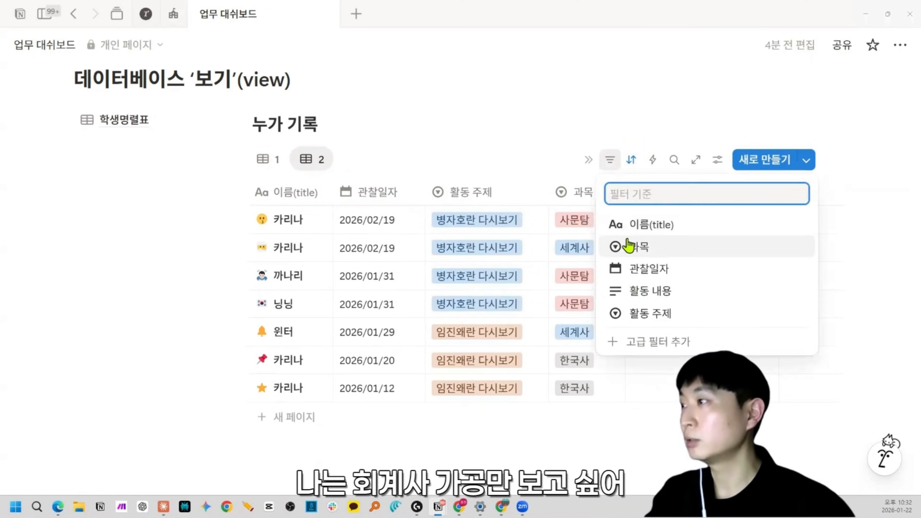
pyautogui.click(631, 246)
pyautogui.click(365, 348)
pyautogui.click(522, 148)
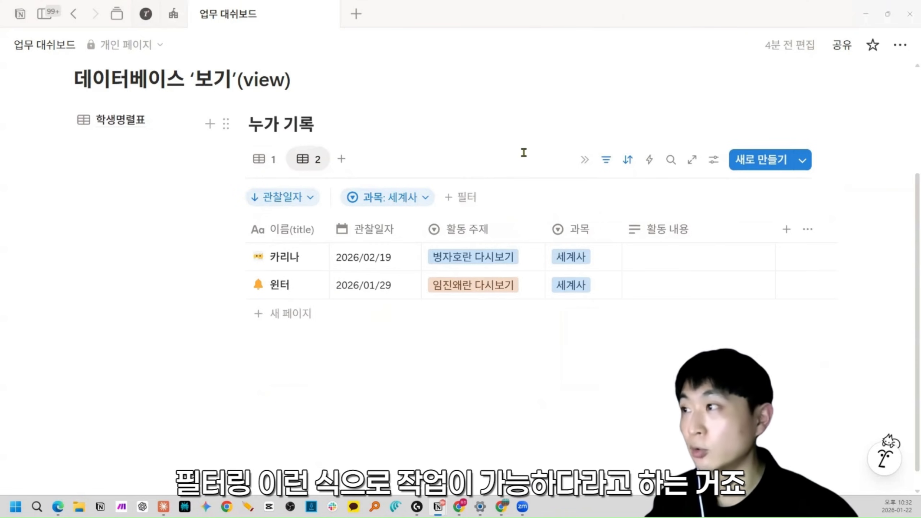
# Step: Rename view 1 as 한국사 and view 2 as 세계사
pyautogui.click(272, 162)
pyautogui.click(273, 162)
pyautogui.click(281, 188)
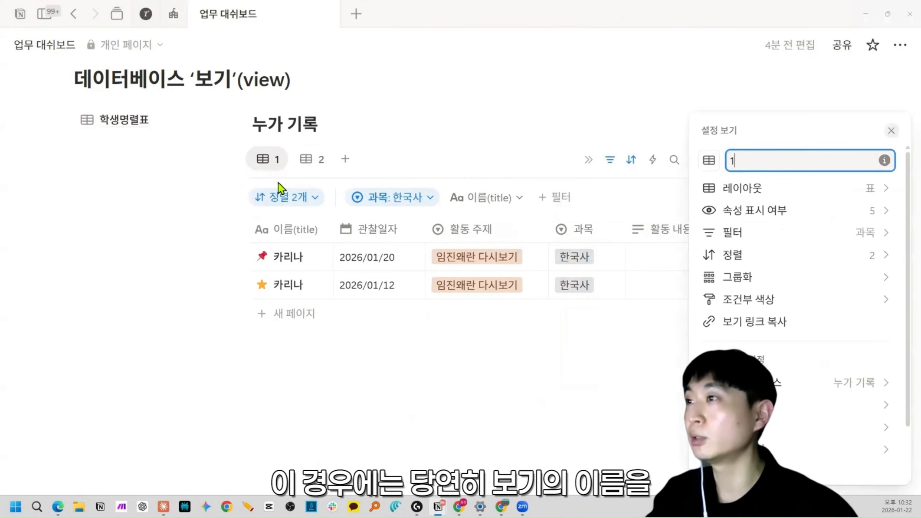
pyautogui.write('한국사')
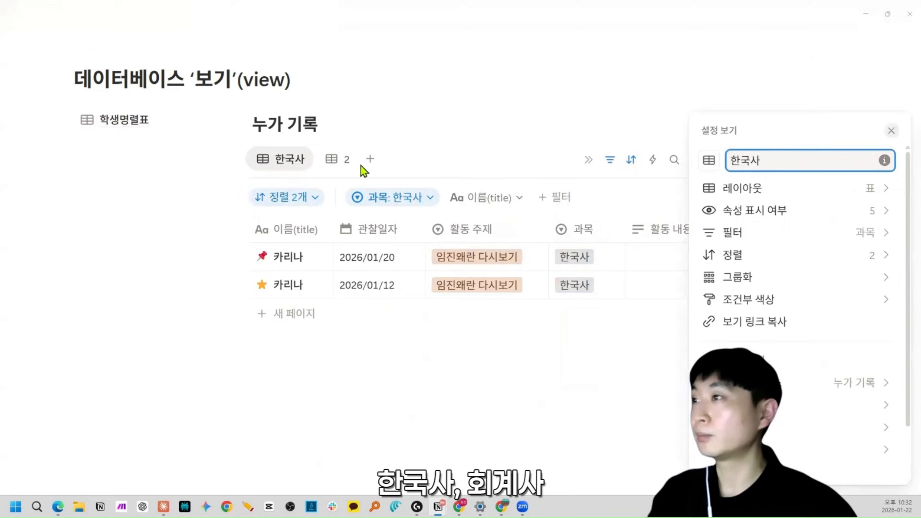
pyautogui.click(352, 163)
pyautogui.press('BackSpace')
pyautogui.write('세계사')
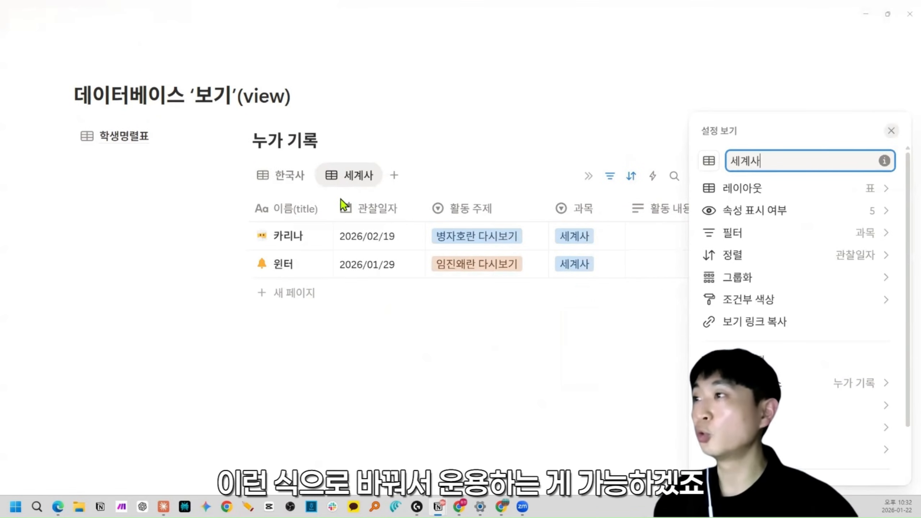
pyautogui.click(317, 308)
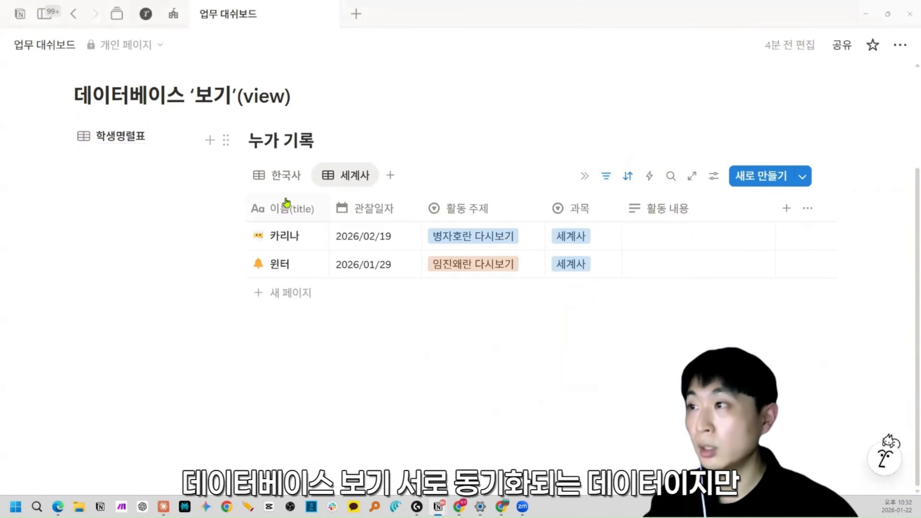
# Step: Compare the filtered records of the 한국사 and 세계사 views, collapsing the filter and sort conditions
pyautogui.click(290, 180)
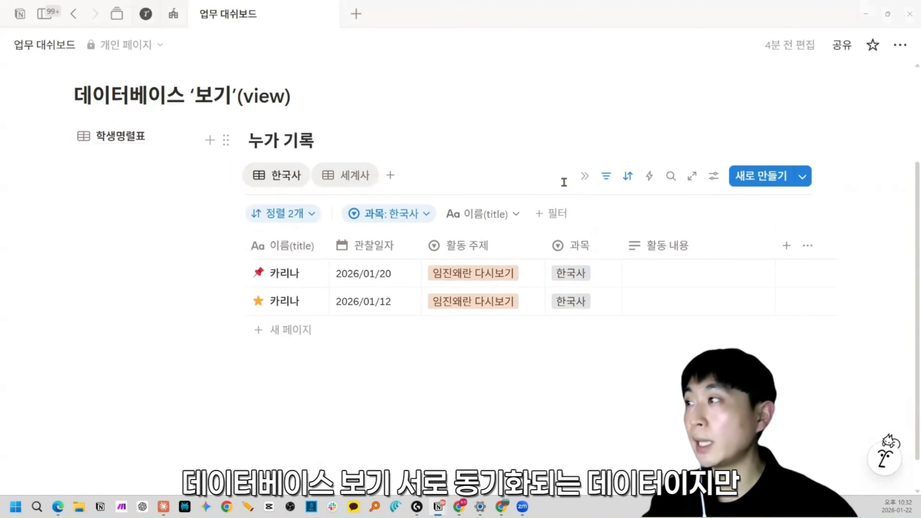
pyautogui.click(607, 177)
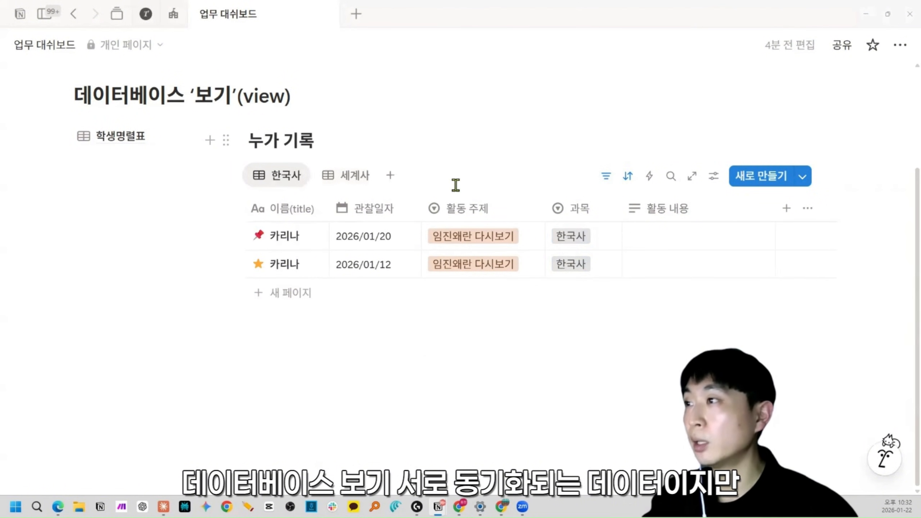
pyautogui.click(353, 188)
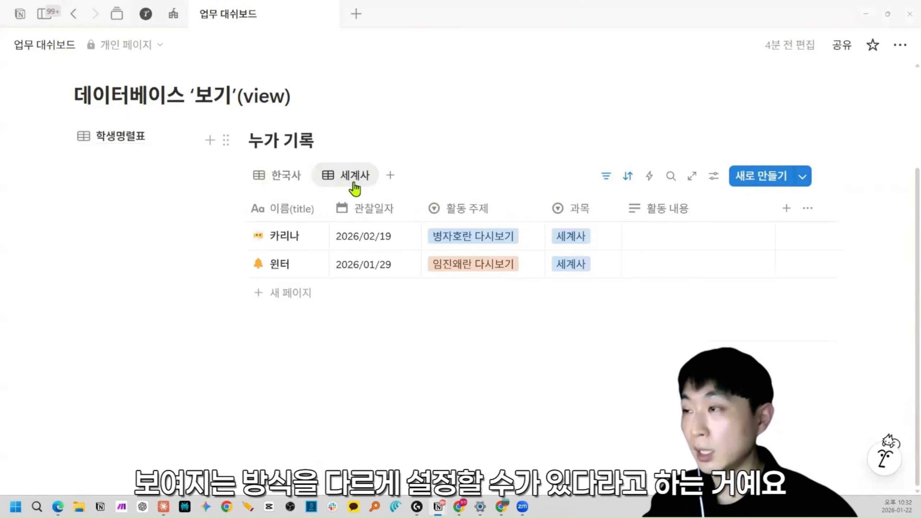
pyautogui.click(286, 181)
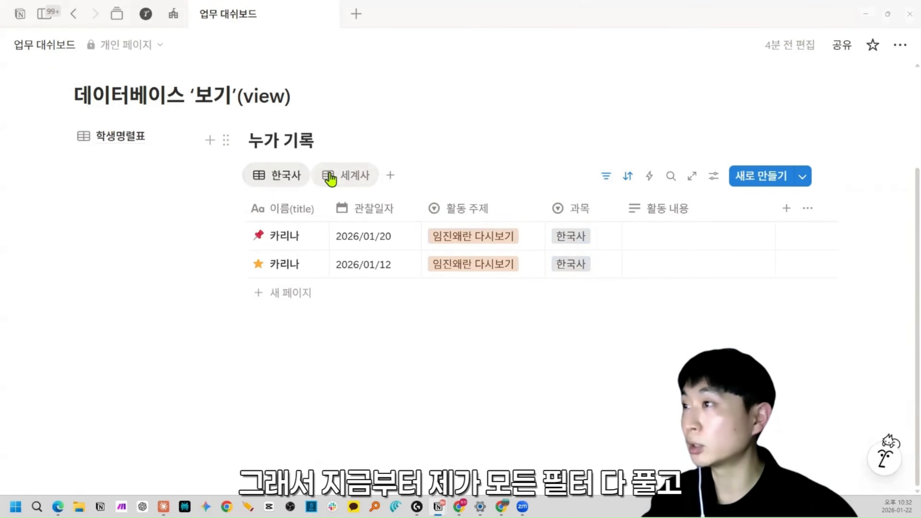
# Step: Delete the 세계사 view from the 누가 기록 database
pyautogui.click(329, 179)
pyautogui.click(330, 176)
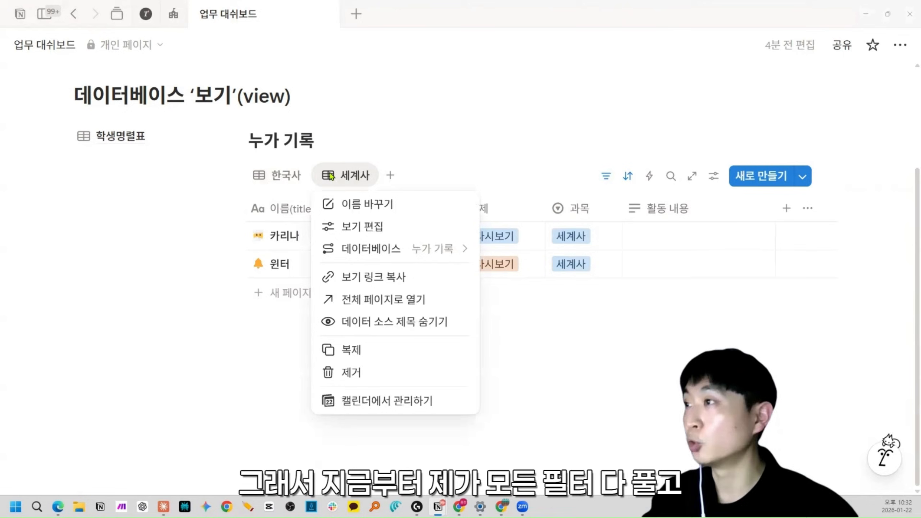
pyautogui.click(358, 373)
pyautogui.click(414, 261)
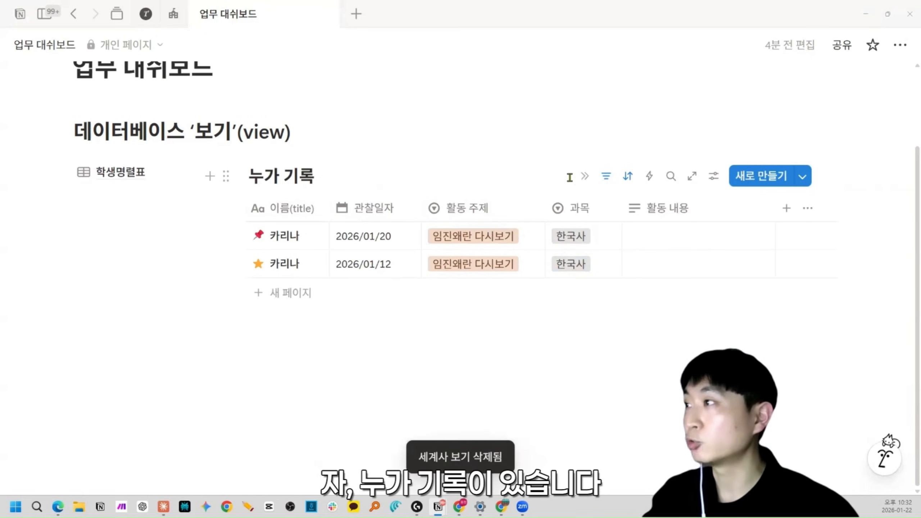
# Step: Clear the 과목 filter and remove the 과목 and 관찰일자 sort rules from the remaining view
pyautogui.click(605, 176)
pyautogui.click(430, 180)
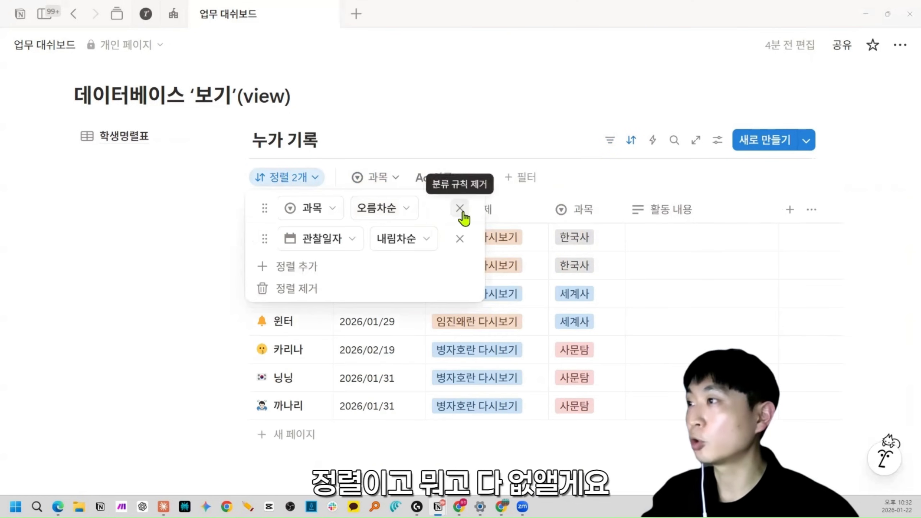
pyautogui.click(459, 209)
pyautogui.click(460, 209)
pyautogui.click(414, 128)
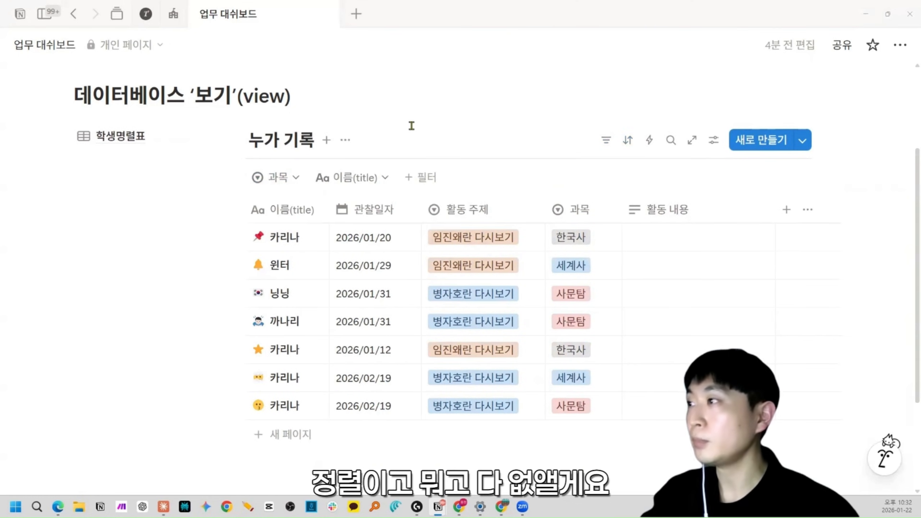
pyautogui.click(605, 139)
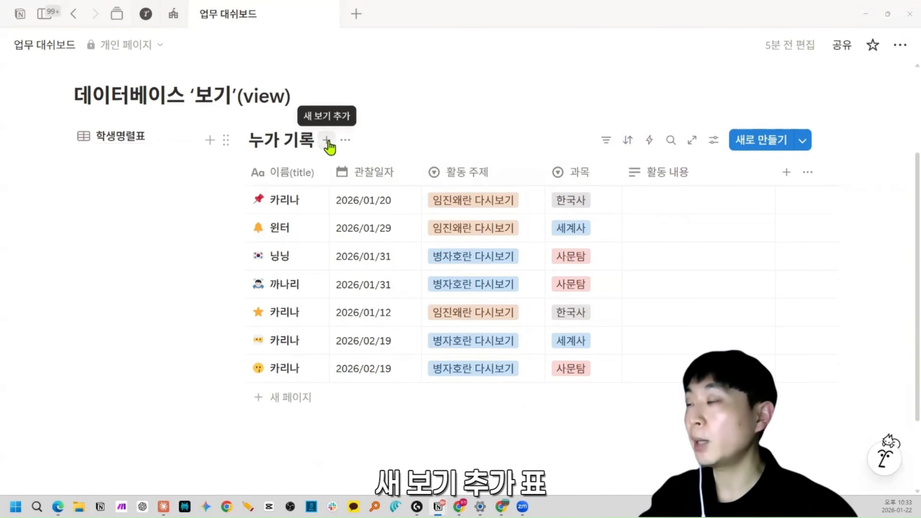
# Step: Add a table view named 한국사 to the 누가 기록 database and rename the original view as 전체 누가기록
pyautogui.click(327, 140)
pyautogui.click(353, 199)
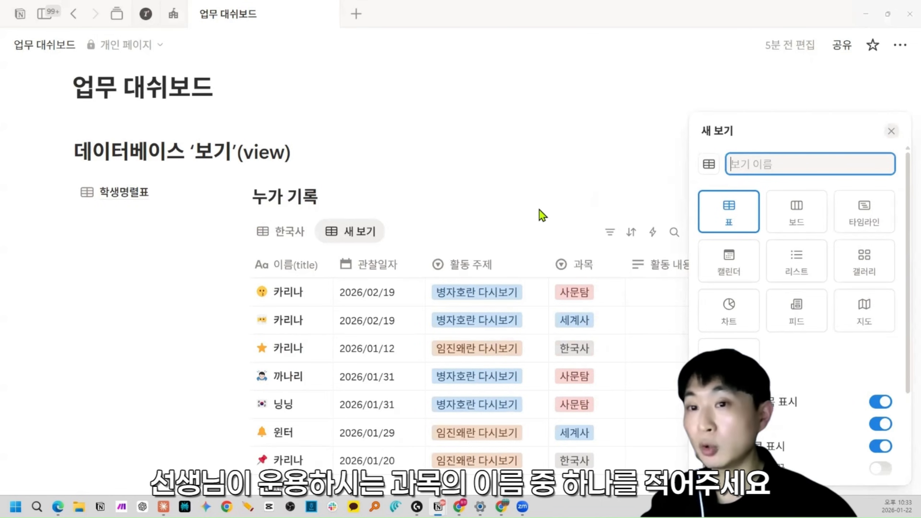
pyautogui.write('한국사')
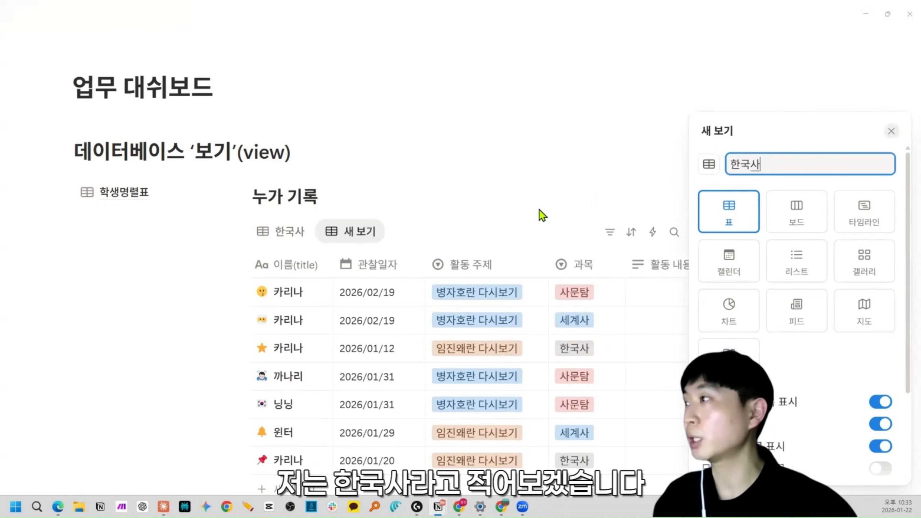
pyautogui.press('Return')
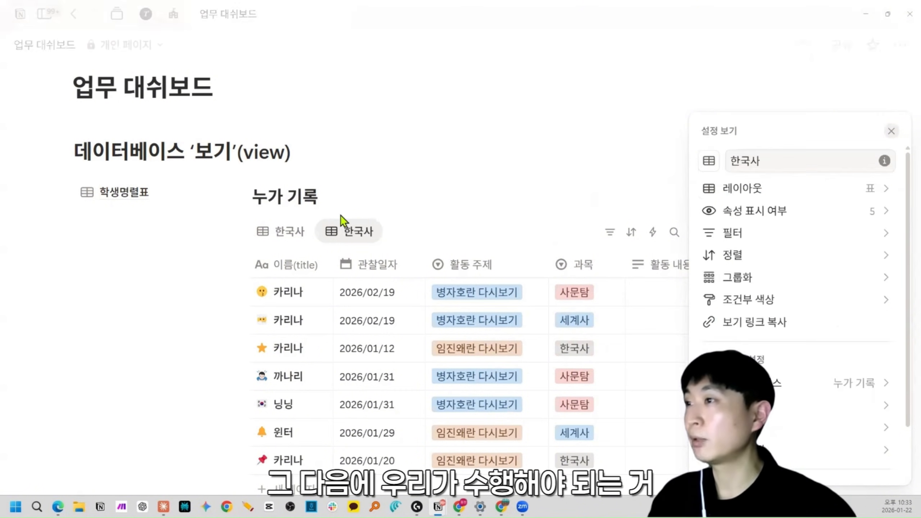
pyautogui.click(288, 232)
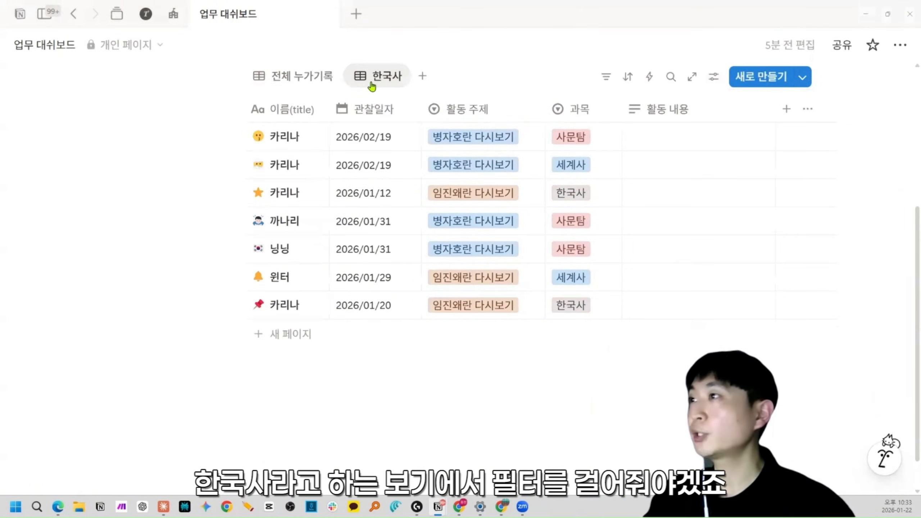
# Step: Filter the new 한국사 view to records whose 과목 is 한국사 and return to the 전체 누가기록 view
pyautogui.scroll(2, 379, 103)
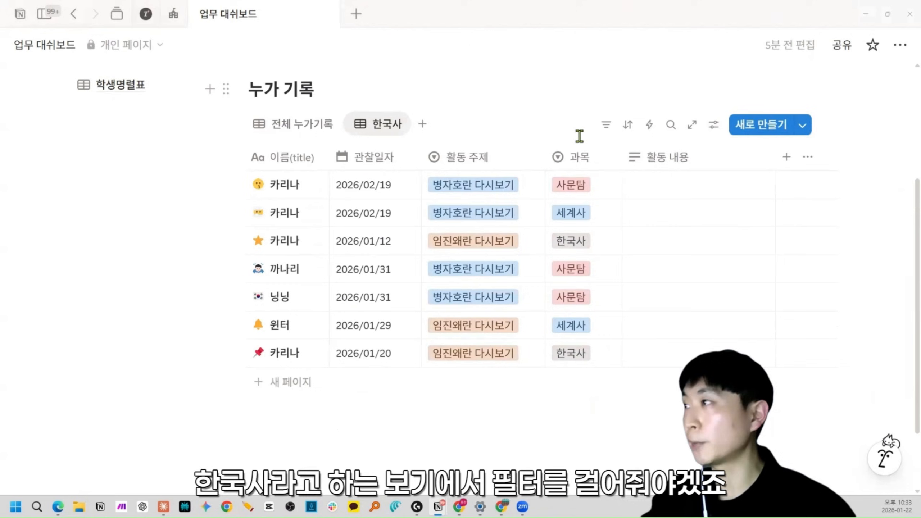
pyautogui.click(604, 127)
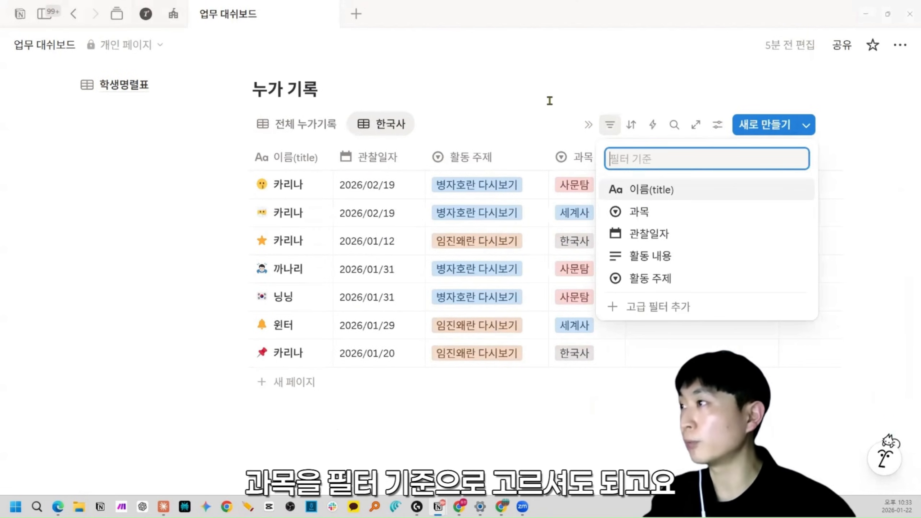
pyautogui.click(541, 91)
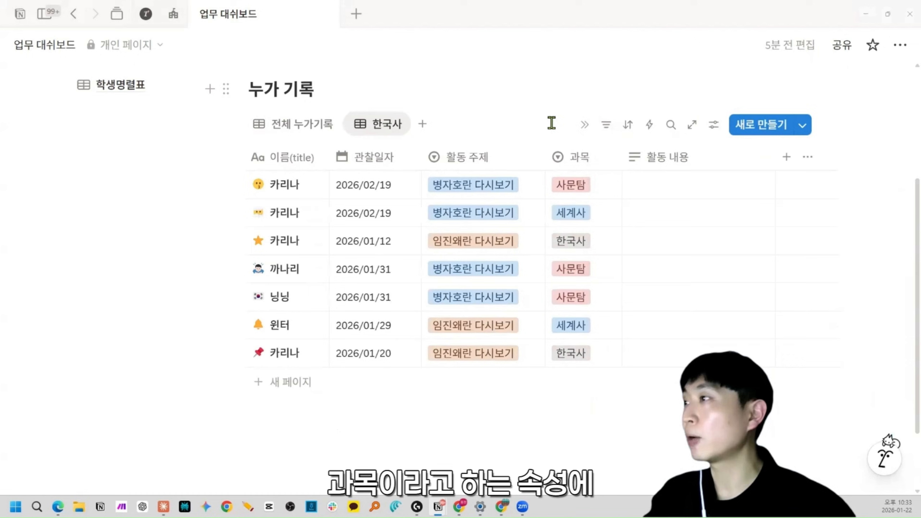
pyautogui.click(577, 159)
pyautogui.click(605, 279)
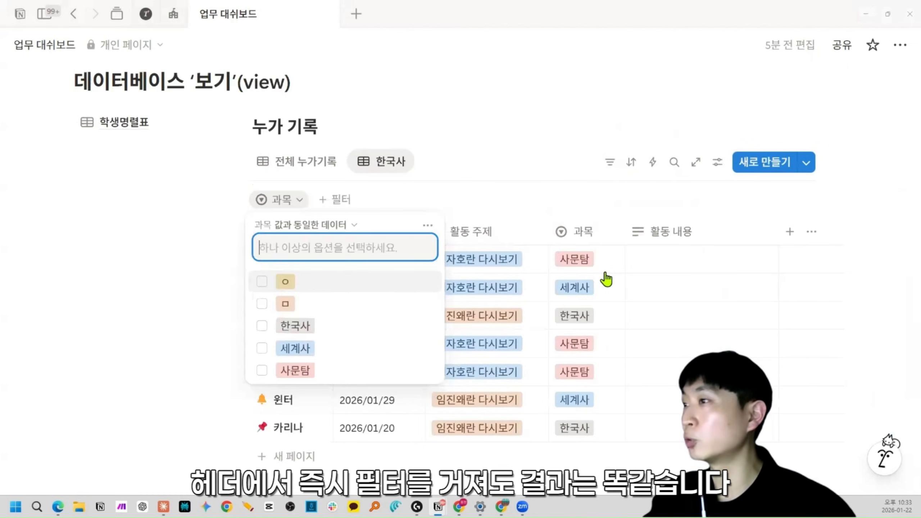
pyautogui.click(263, 329)
pyautogui.click(508, 155)
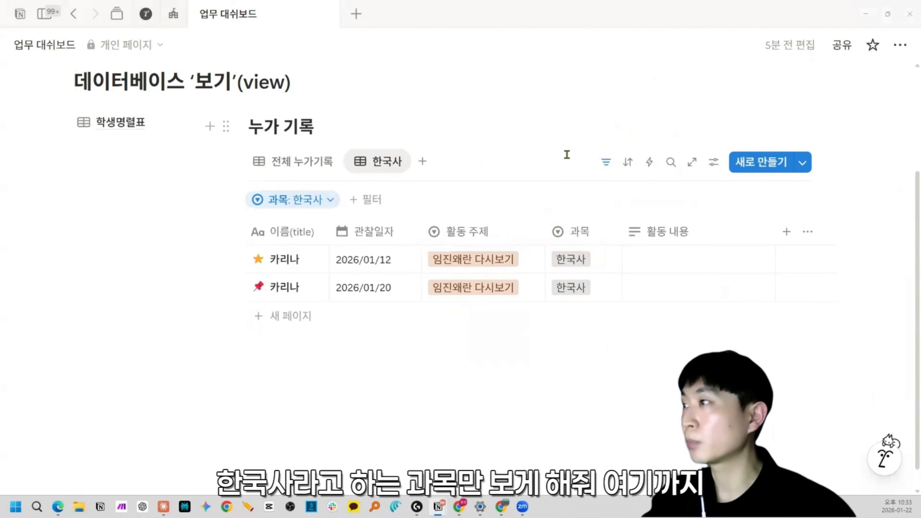
pyautogui.click(606, 163)
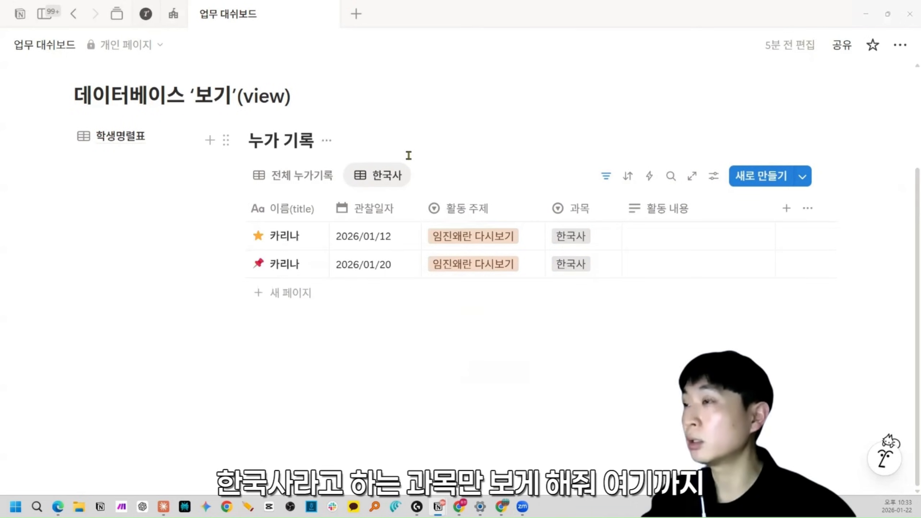
pyautogui.click(289, 187)
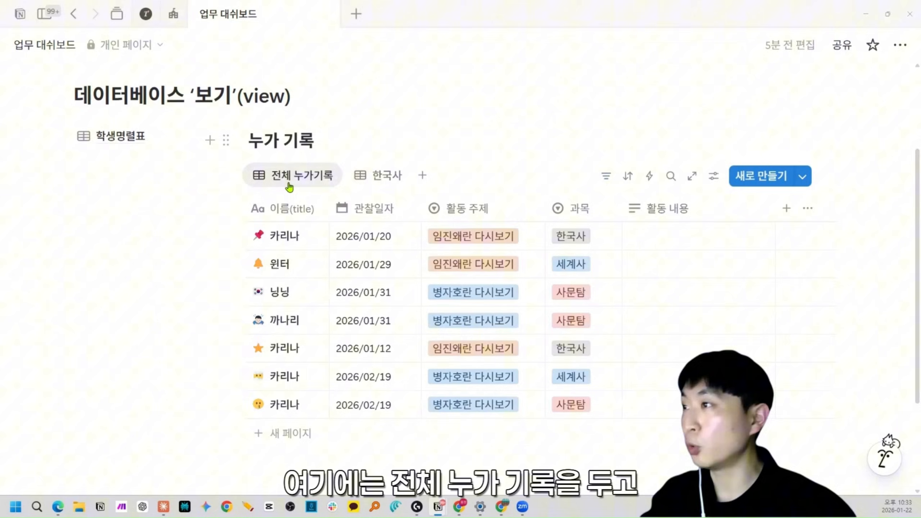
# Step: Compare the 전체 누가기록 and 한국사 views of the 누가 기록 database and look over the 한국사 view's settings
pyautogui.click(374, 178)
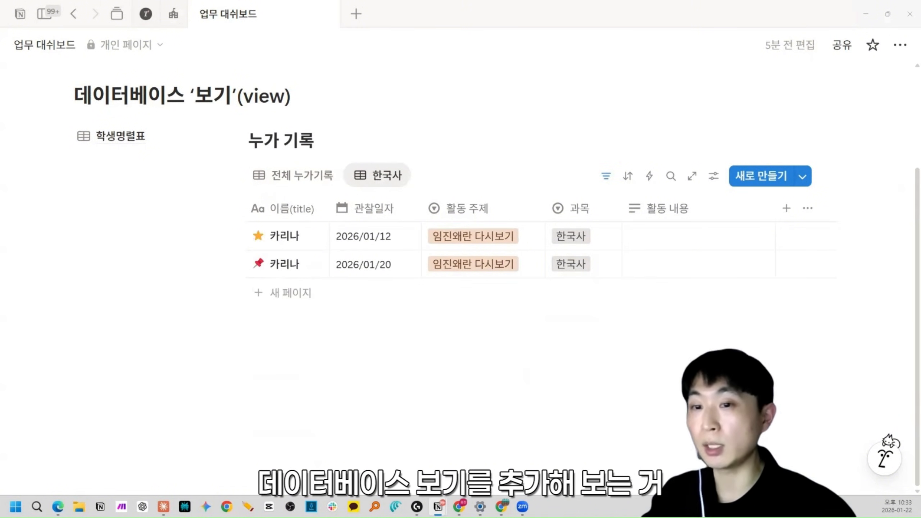
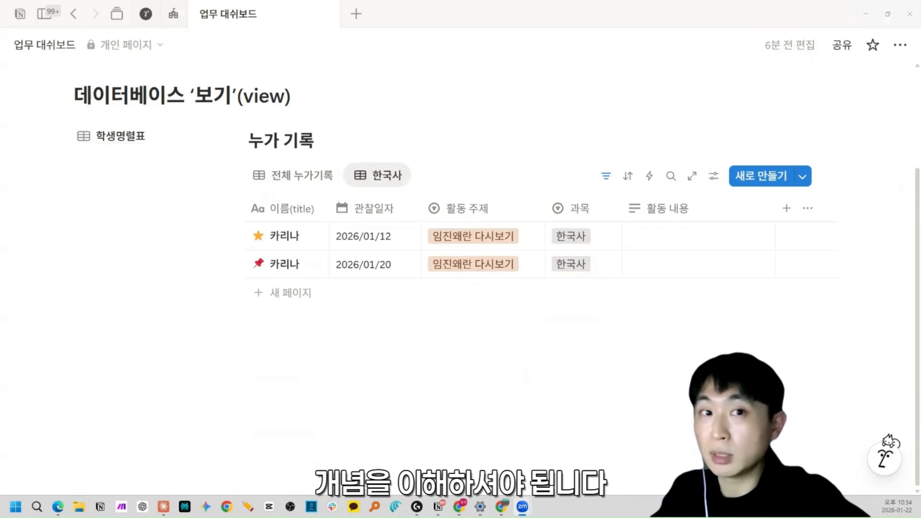
pyautogui.click(290, 175)
pyautogui.click(385, 175)
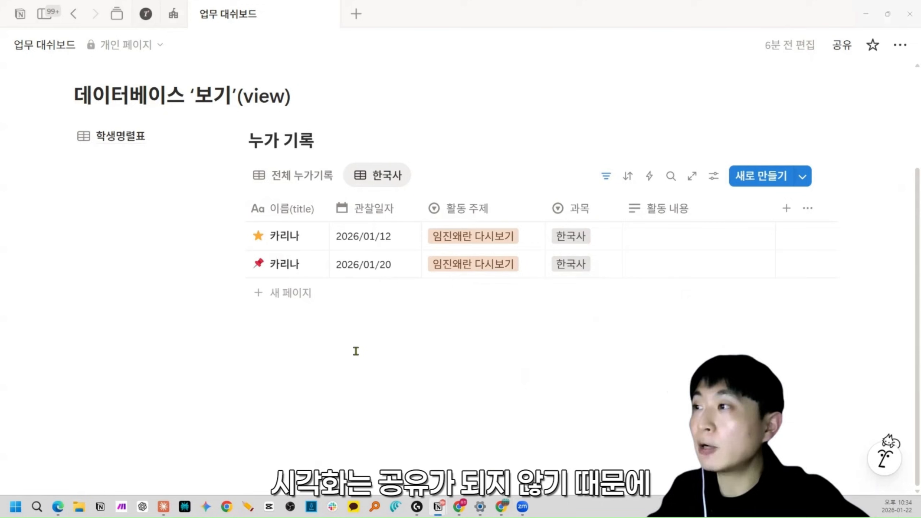
pyautogui.click(304, 175)
pyautogui.click(362, 176)
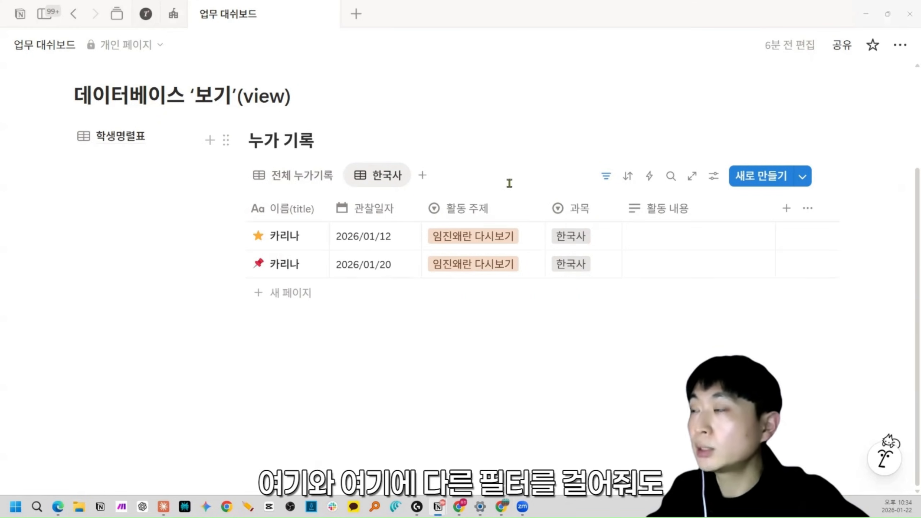
pyautogui.click(712, 176)
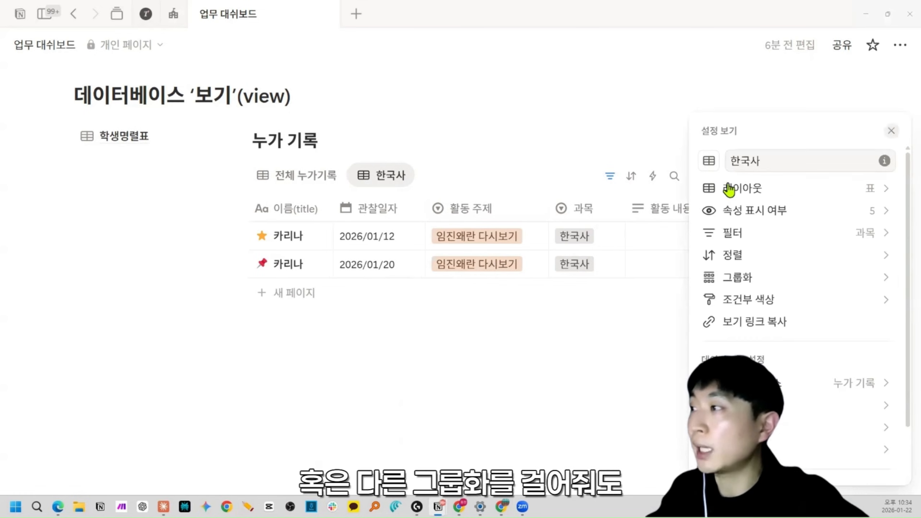
pyautogui.click(492, 353)
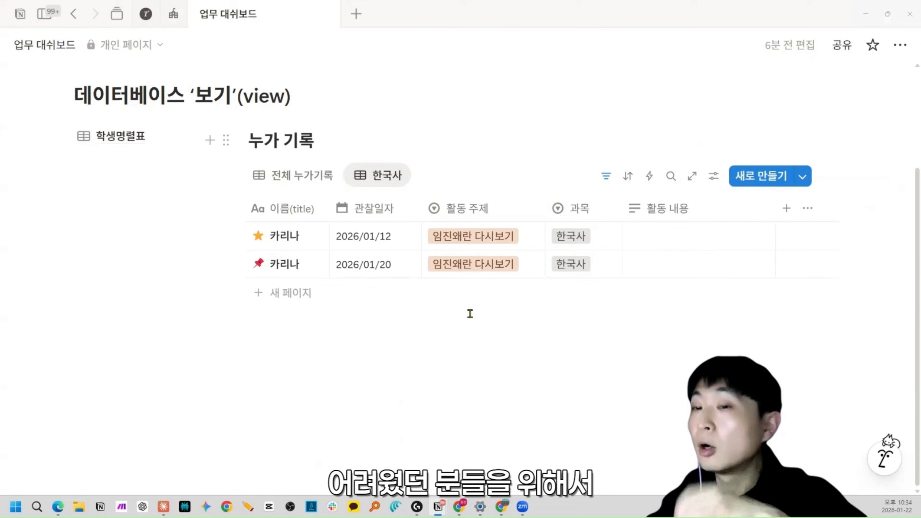
# Step: Remove the existing 한국사 view from the 누가 기록 database
pyautogui.click(364, 180)
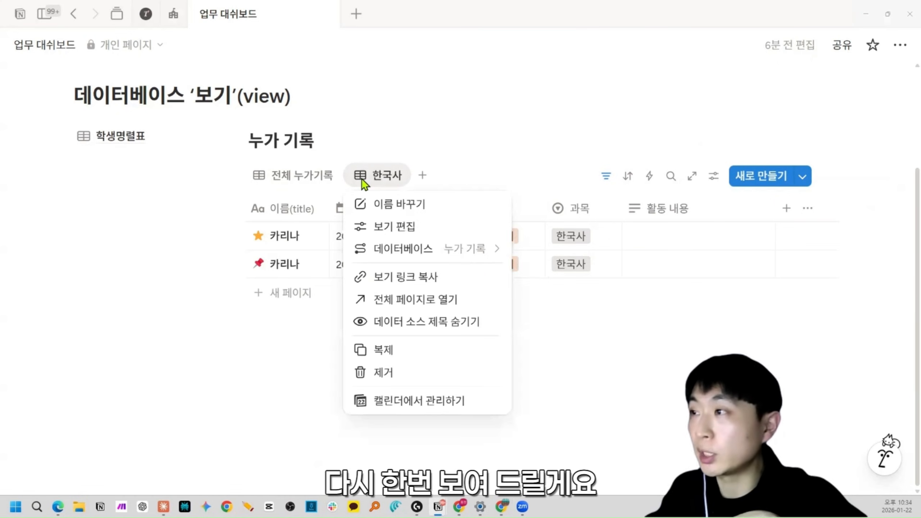
pyautogui.click(385, 373)
pyautogui.click(460, 258)
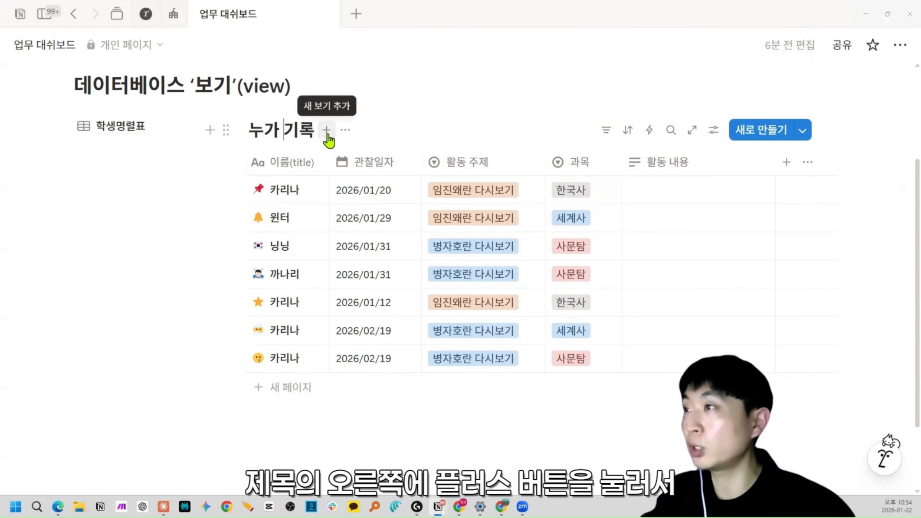
# Step: Add a new table view to the 누가 기록 database and rename the 전체 누가기록 view to 표
pyautogui.click(327, 131)
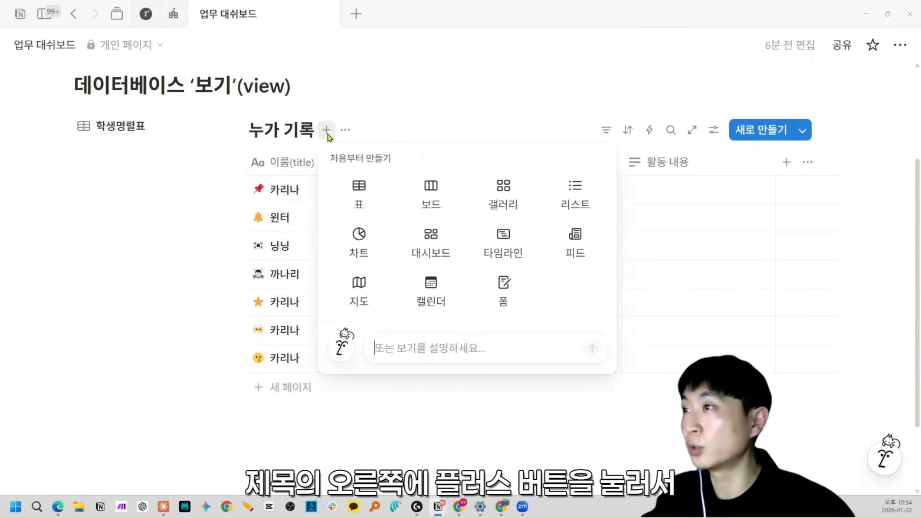
pyautogui.click(357, 189)
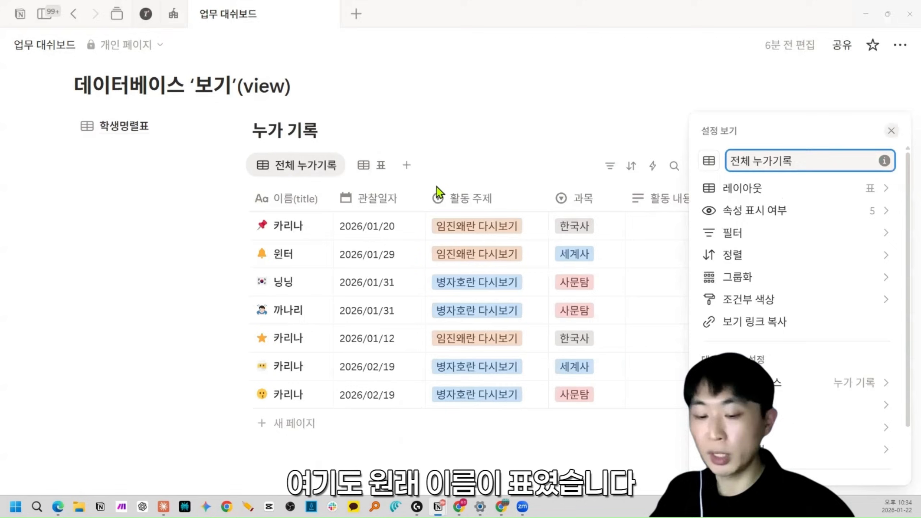
pyautogui.write('표')
# Step: Rename the first table view of 누가 기록 to 전체 기록
pyautogui.click(272, 175)
pyautogui.click(274, 175)
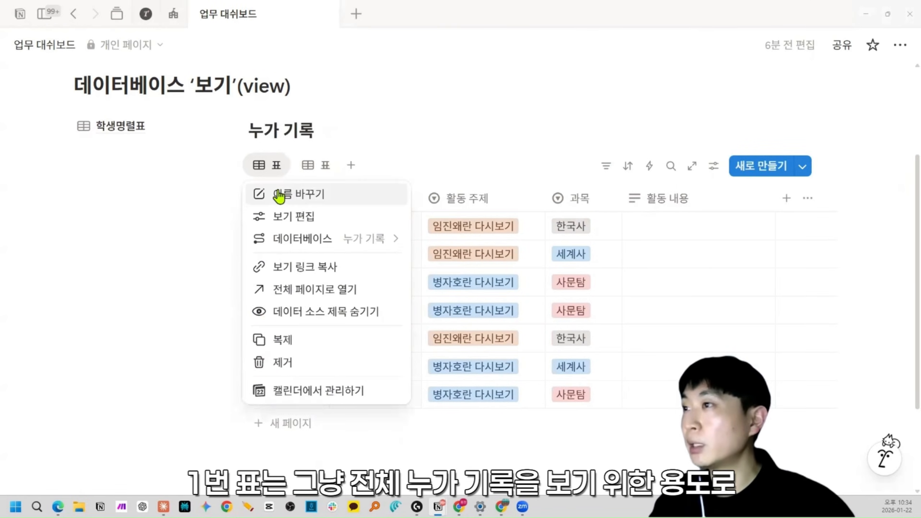
pyautogui.click(277, 195)
pyautogui.write('전체 기록')
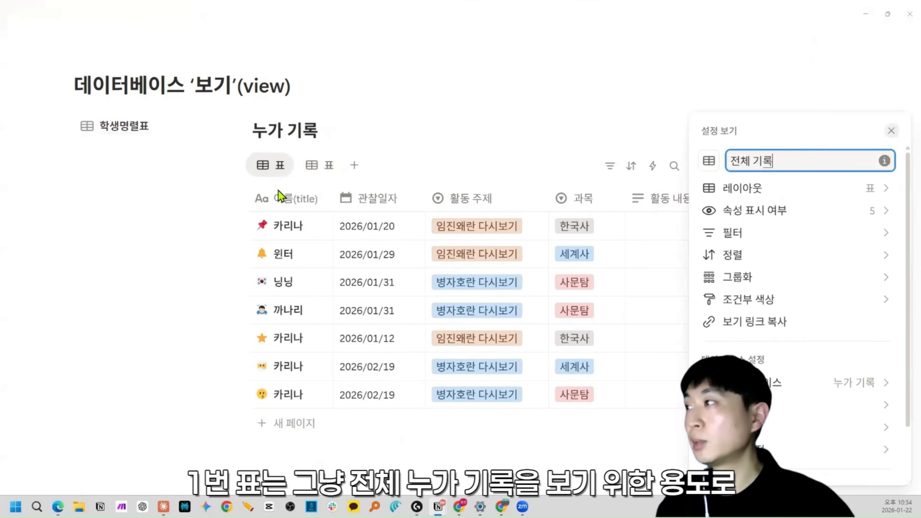
pyautogui.click(349, 166)
# Step: Rename the second table view of 누가 기록 to 한국사
pyautogui.click(349, 166)
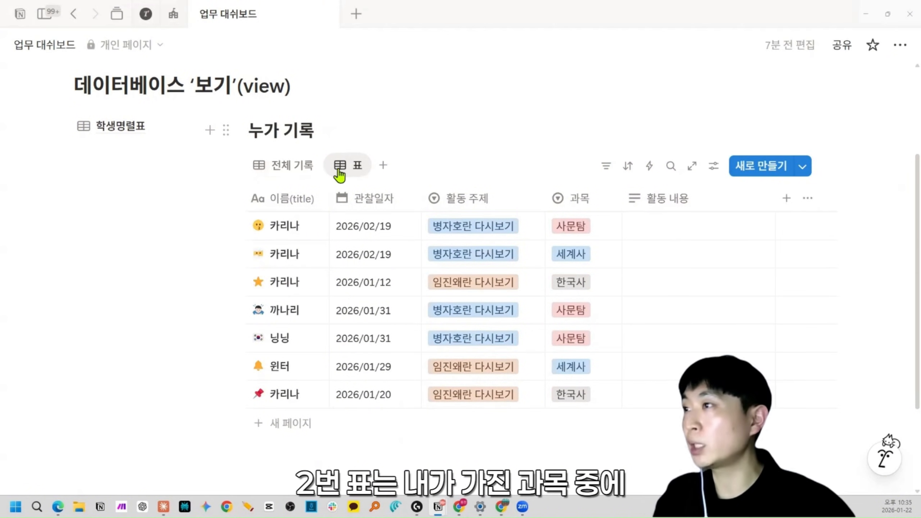
pyautogui.click(342, 171)
pyautogui.click(355, 193)
pyautogui.write('한국사')
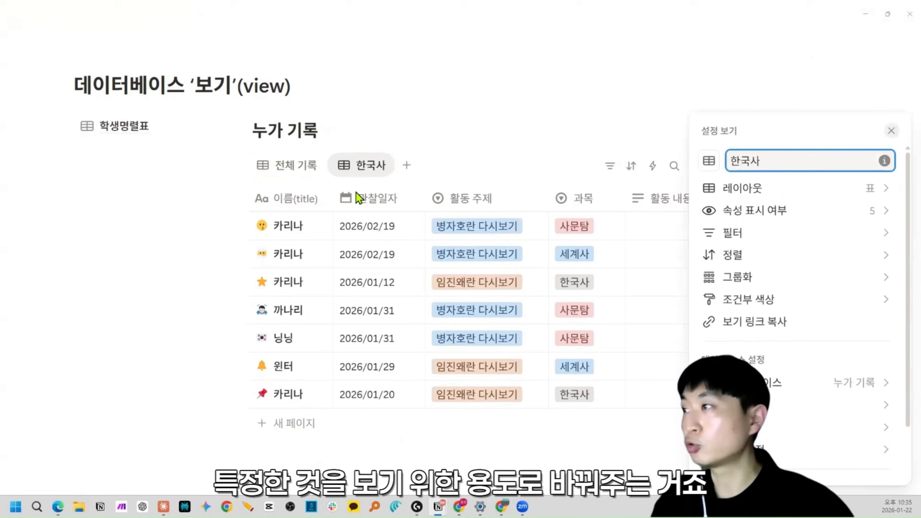
pyautogui.click(492, 136)
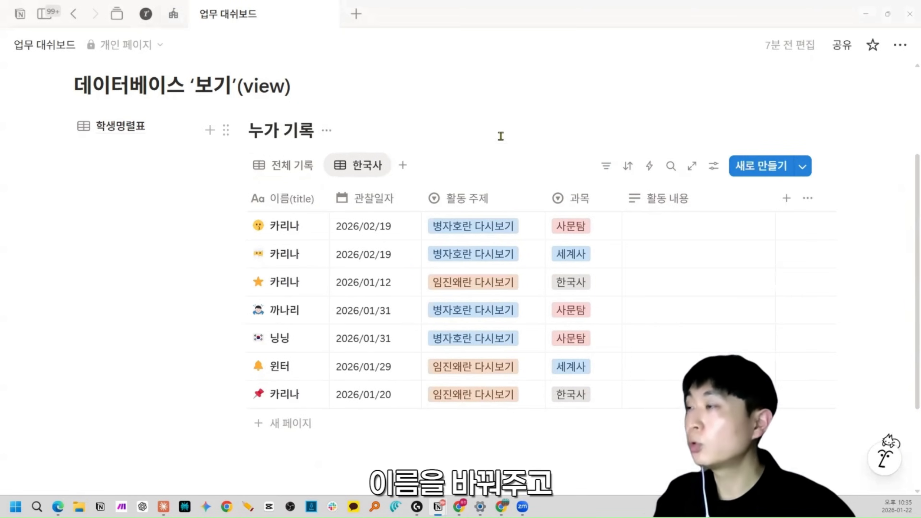
# Step: Filter the 한국사 view to records whose 과목 is 한국사 and collapse the filter bar
pyautogui.click(588, 199)
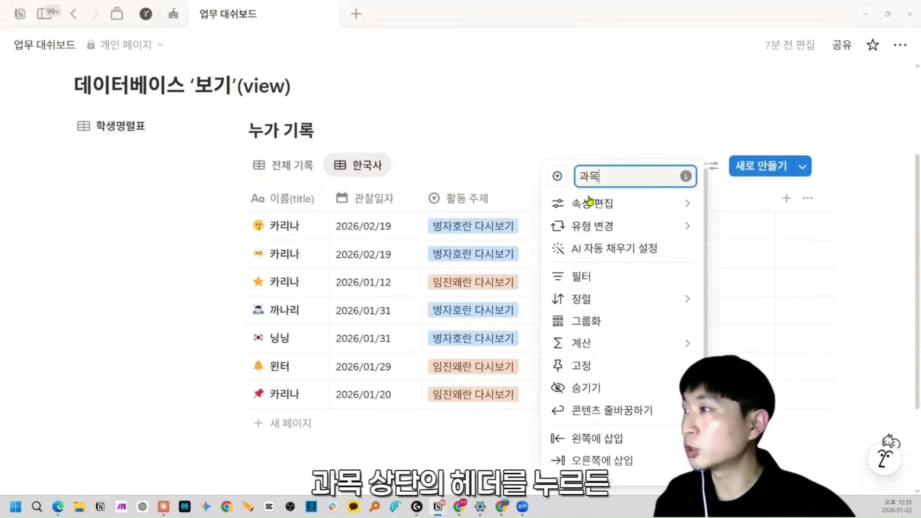
pyautogui.click(559, 117)
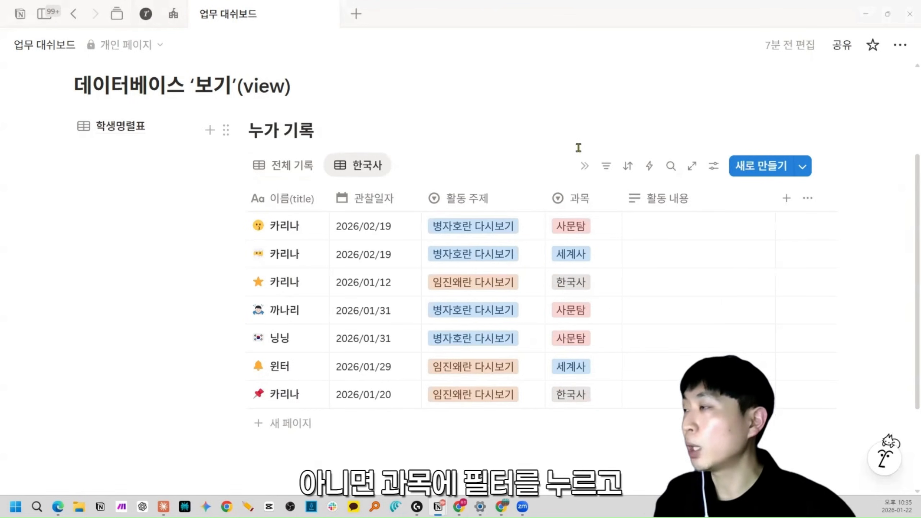
pyautogui.click(605, 169)
pyautogui.click(643, 253)
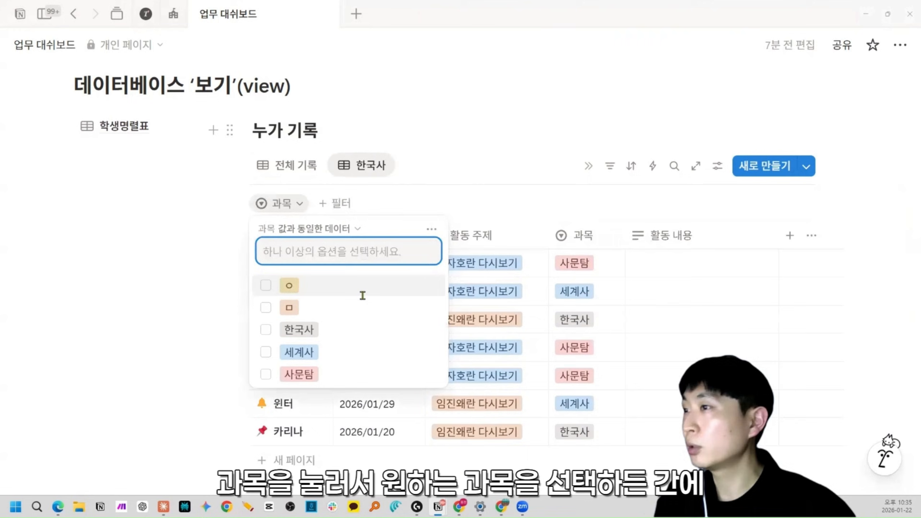
pyautogui.click(266, 330)
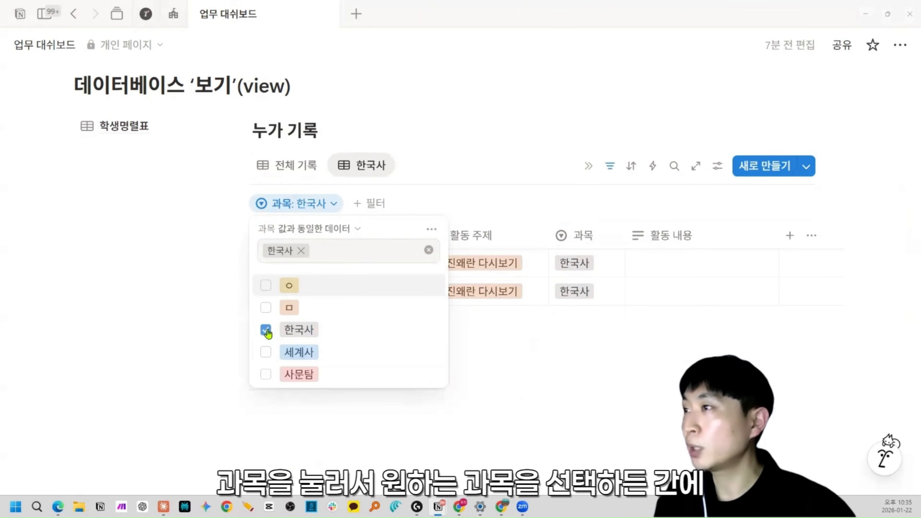
pyautogui.click(505, 143)
pyautogui.click(606, 167)
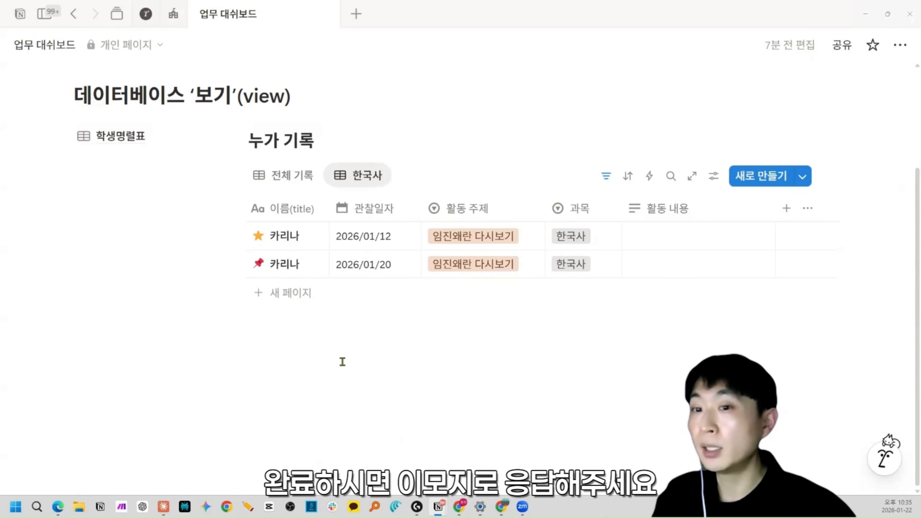
# Step: Add another table view to the 누가 기록 database and name it 세계사
pyautogui.click(403, 178)
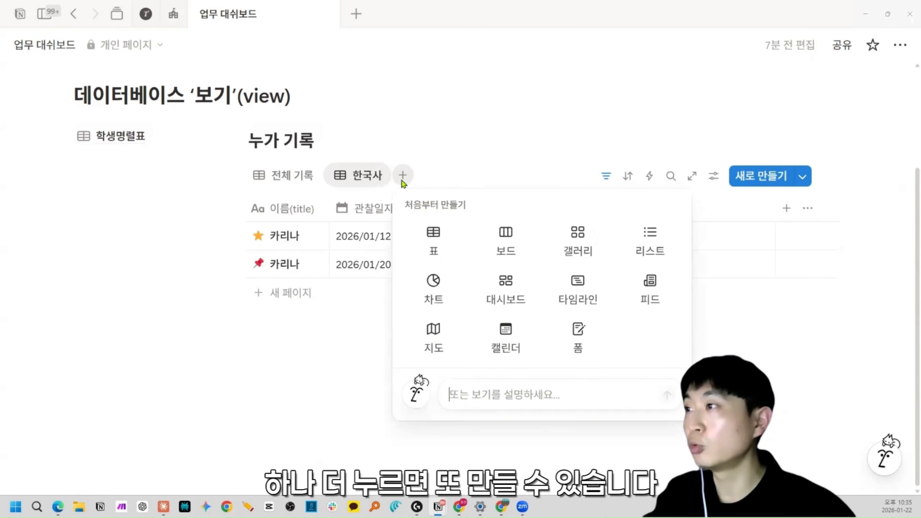
pyautogui.click(433, 234)
pyautogui.click(750, 163)
pyautogui.write('세곗')
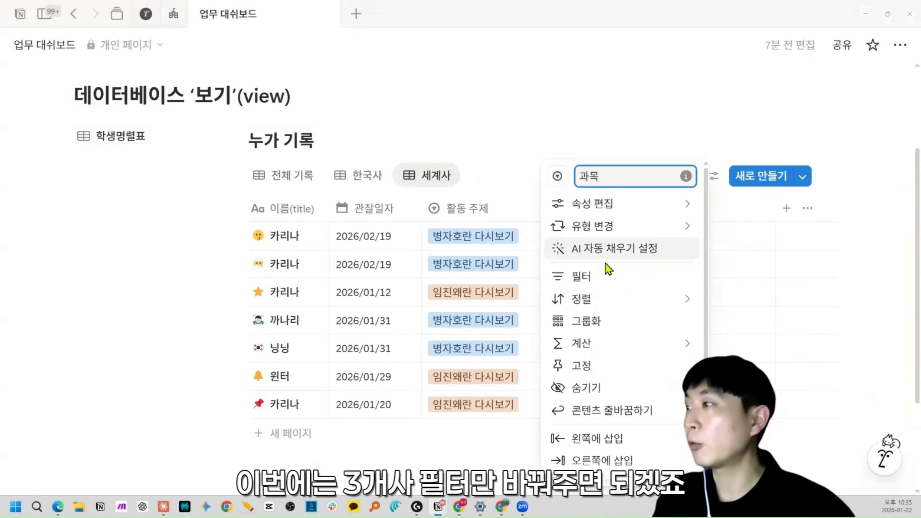
# Step: Filter the 세계사 view to records whose 과목 is 세계사 and collapse its filter bar
pyautogui.click(602, 273)
pyautogui.click(262, 362)
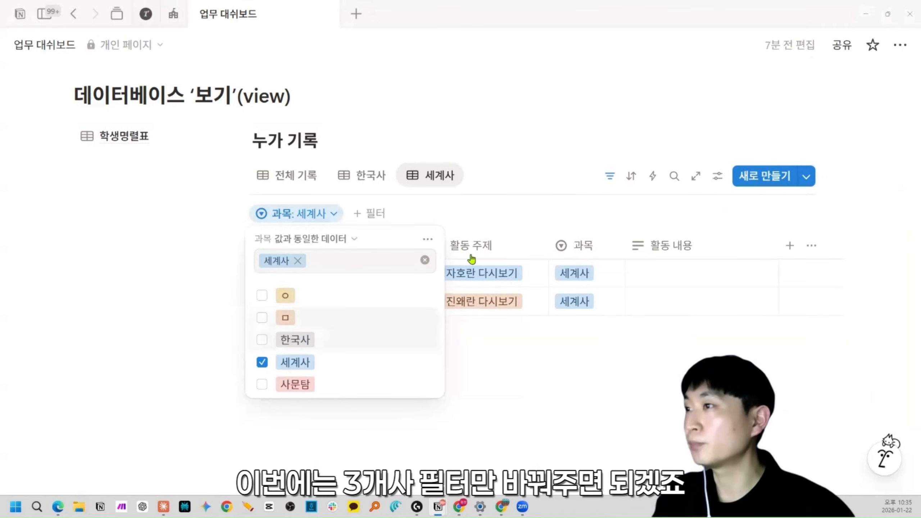
pyautogui.click(384, 200)
pyautogui.click(328, 213)
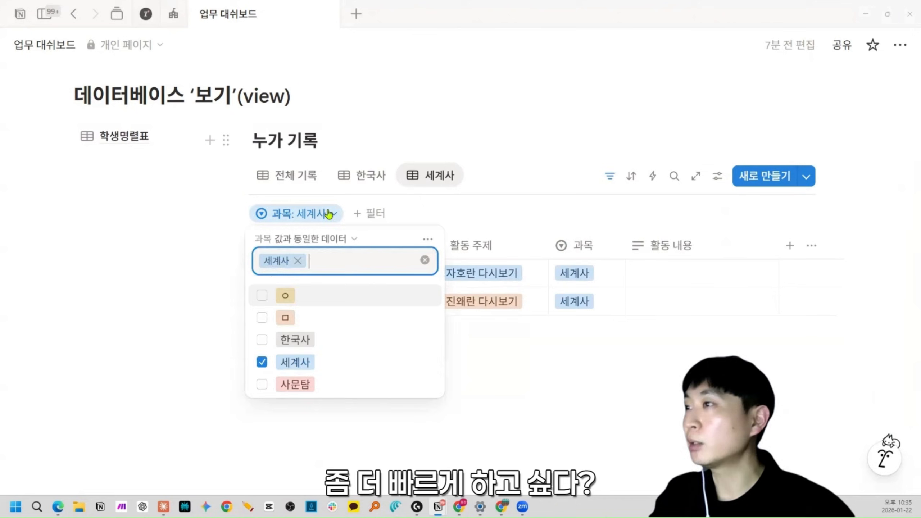
pyautogui.click(542, 146)
pyautogui.click(609, 177)
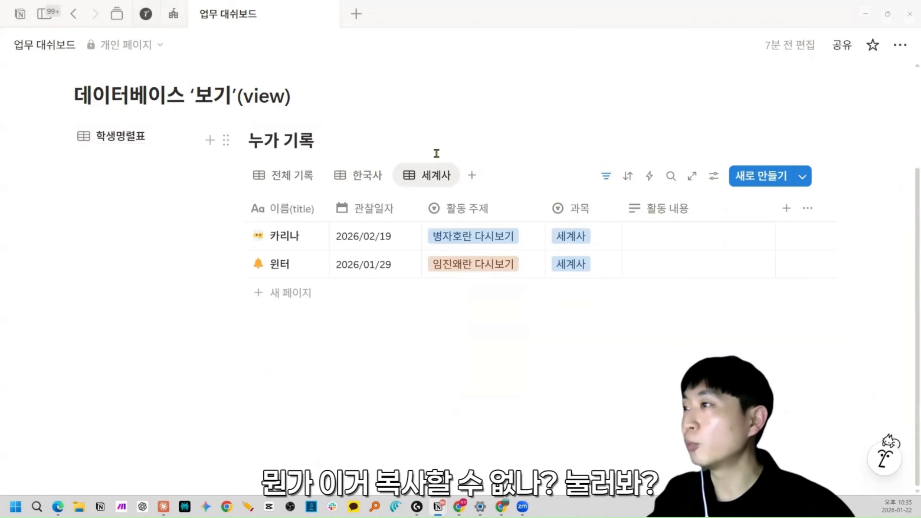
# Step: Duplicate the 세계사 view and name the copy 사문탐
pyautogui.click(426, 178)
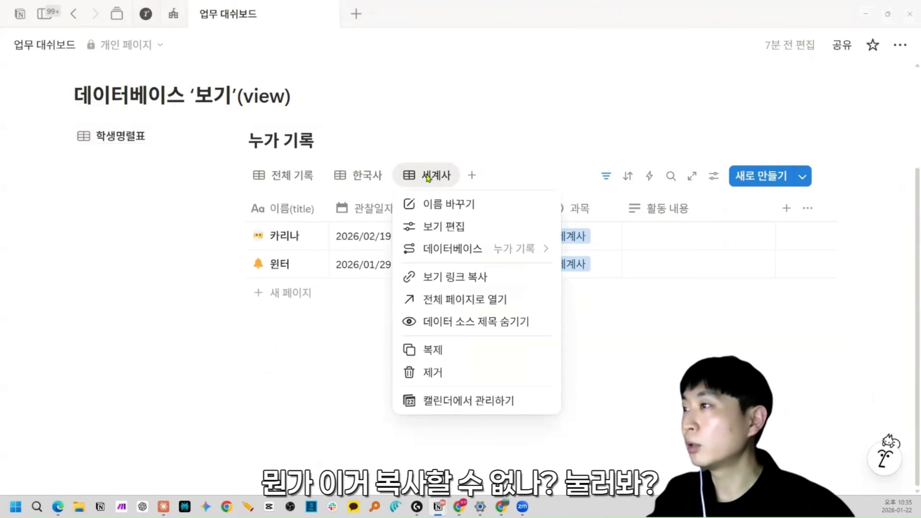
pyautogui.click(447, 357)
pyautogui.write('사문트')
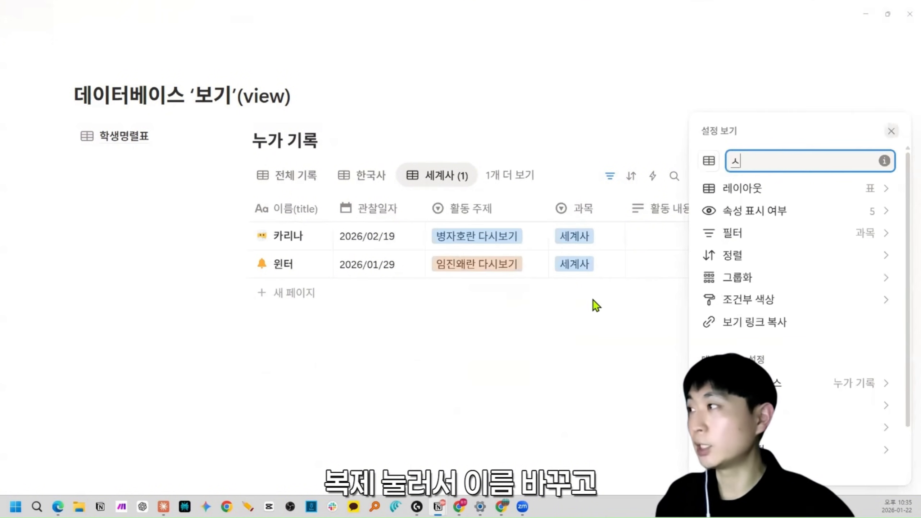
pyautogui.write('ㅏㅁ')
pyautogui.click(569, 163)
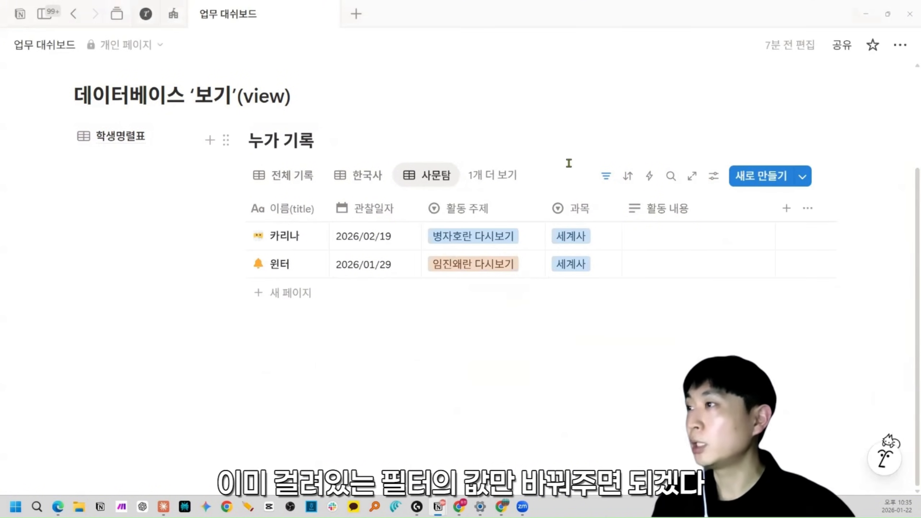
# Step: Change the 과목 filter of the 사문탐 view from 세계사 to only 사문탐
pyautogui.click(604, 177)
pyautogui.click(333, 214)
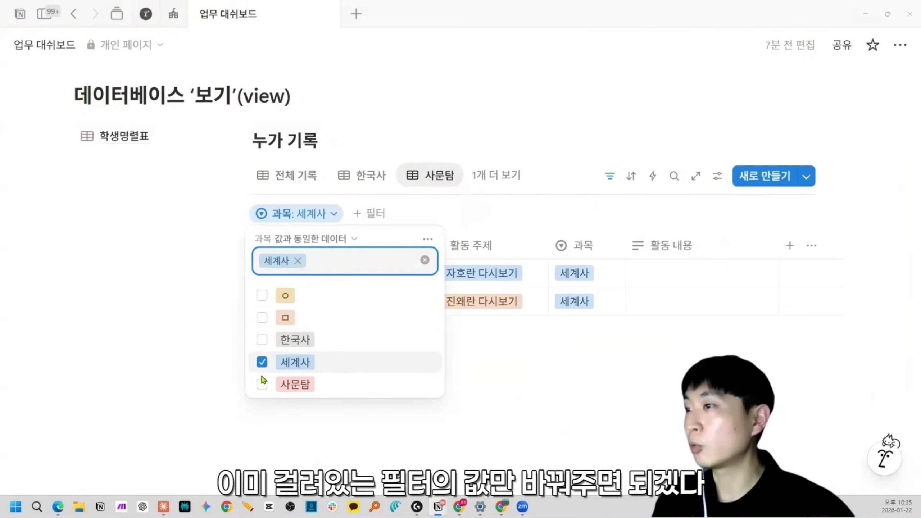
pyautogui.click(262, 384)
pyautogui.click(262, 362)
pyautogui.click(557, 135)
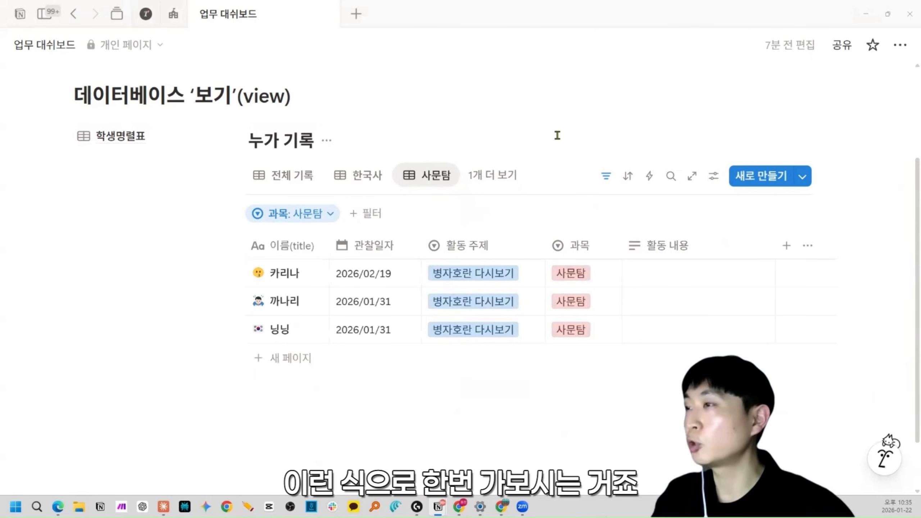
# Step: Review the records in the 전체 기록, 한국사 and 세계사 views one after another
pyautogui.hotkey('ctrl', '-')
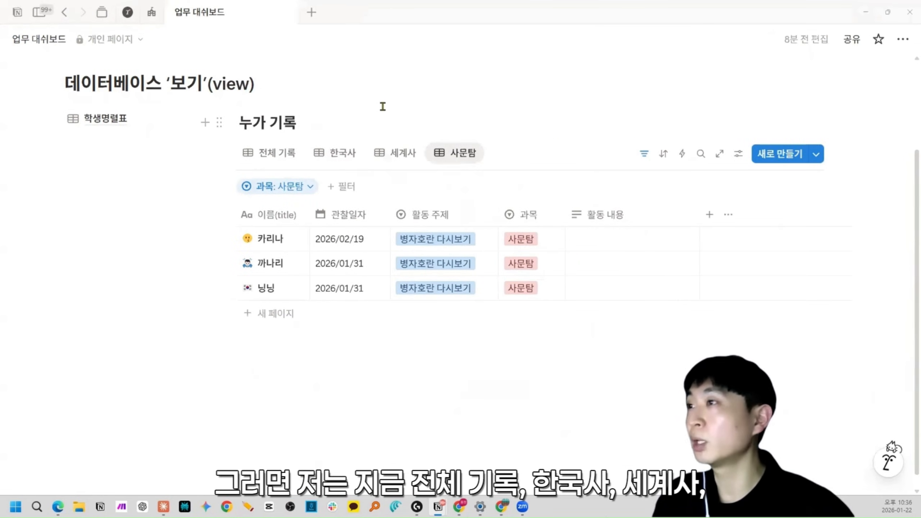
pyautogui.click(274, 153)
pyautogui.scroll(3, 358, 239)
pyautogui.click(348, 271)
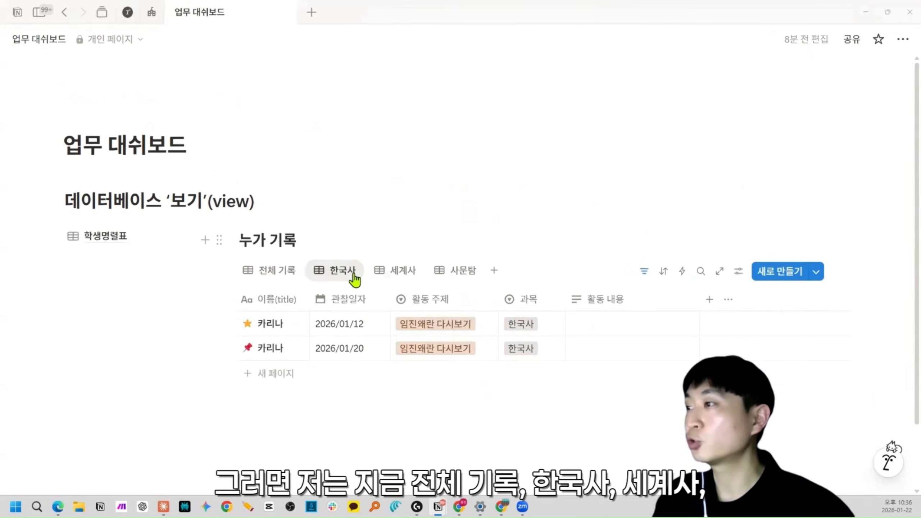
pyautogui.click(396, 280)
# Step: Collapse the filter bar in the 사문탐 view and return to the 전체 기록 view
pyautogui.click(452, 275)
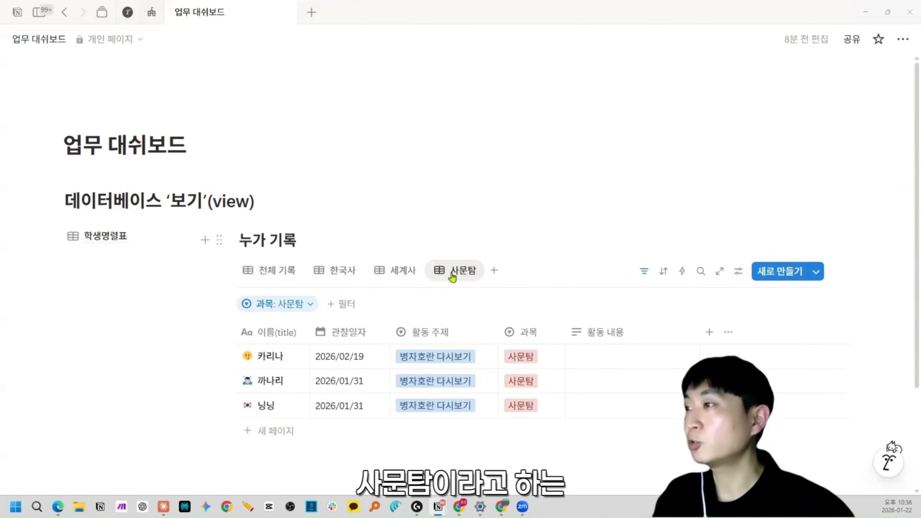
pyautogui.click(644, 271)
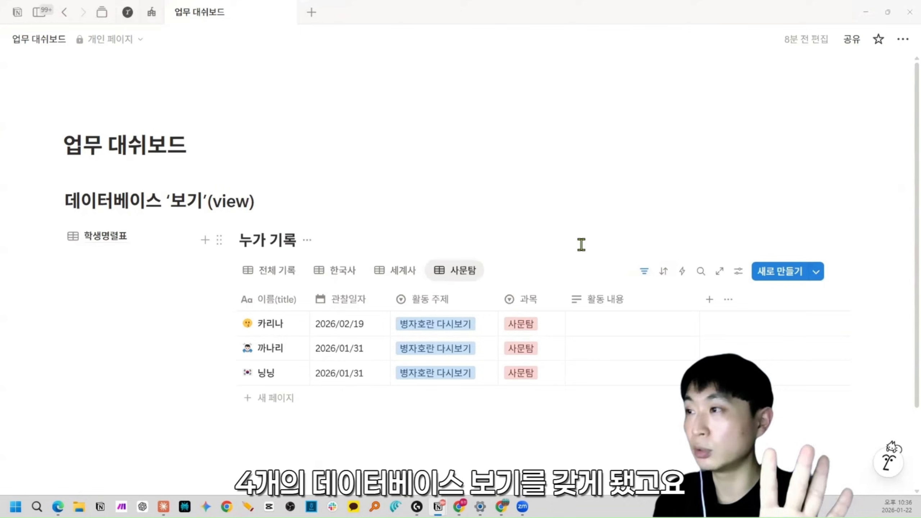
pyautogui.click(283, 271)
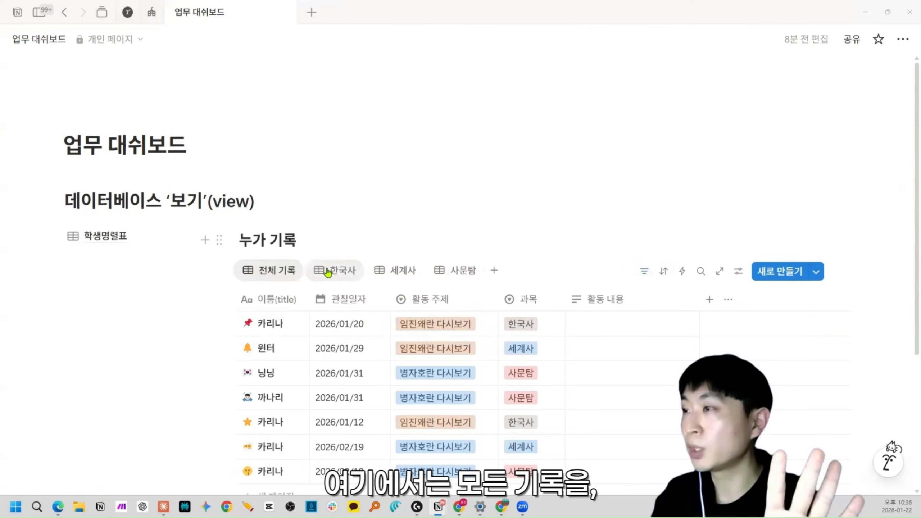
# Step: View the 한국사, 세계사 and 사문탐 views in turn and check the 과목 filter of the 사문탐 view
pyautogui.click(344, 273)
pyautogui.click(401, 271)
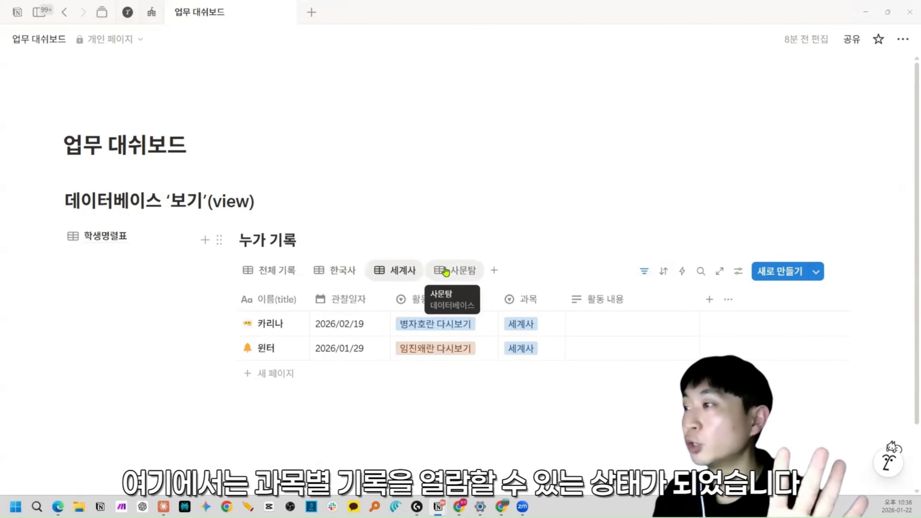
pyautogui.click(445, 272)
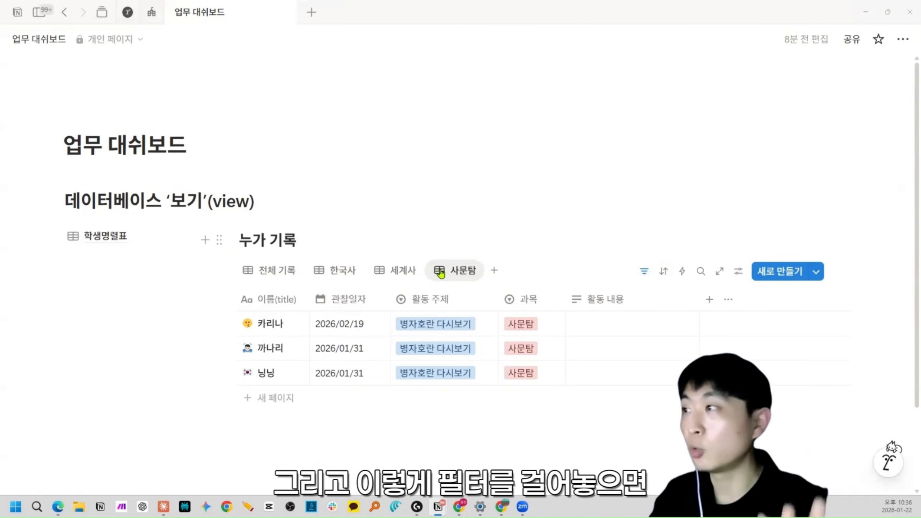
pyautogui.click(644, 273)
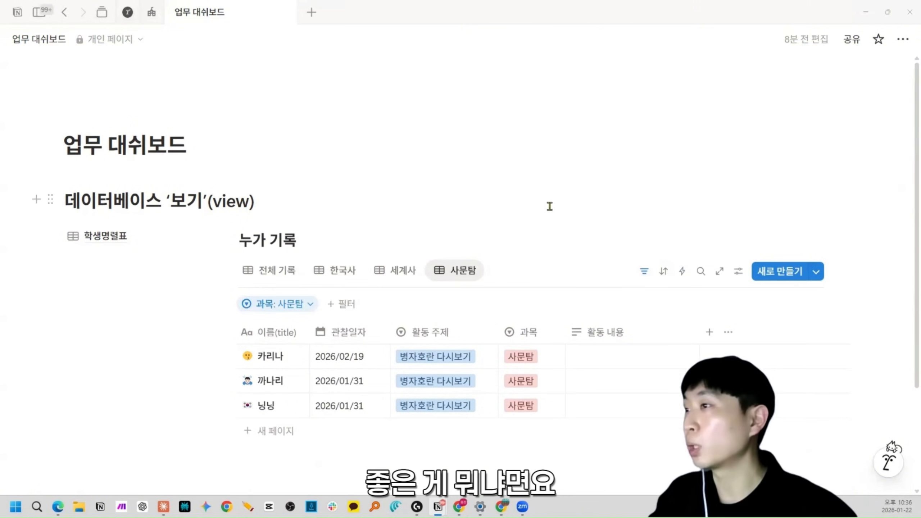
pyautogui.click(648, 274)
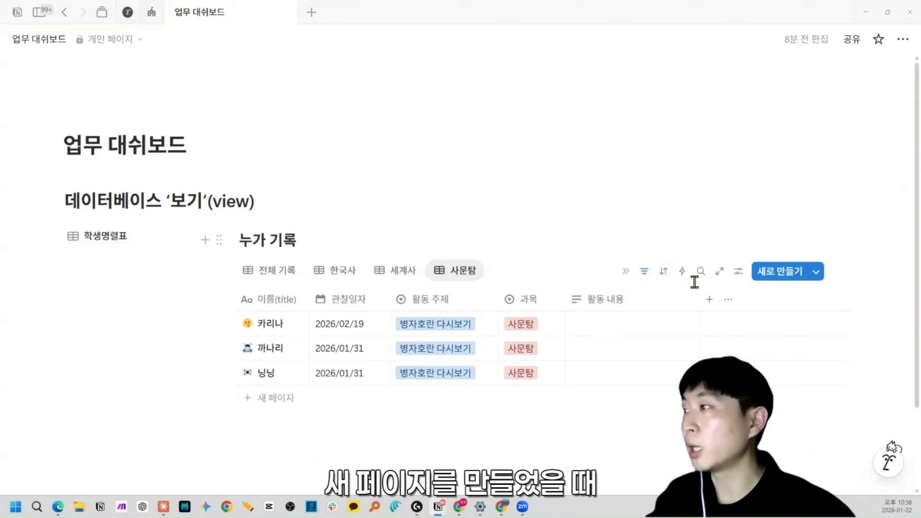
pyautogui.click(648, 275)
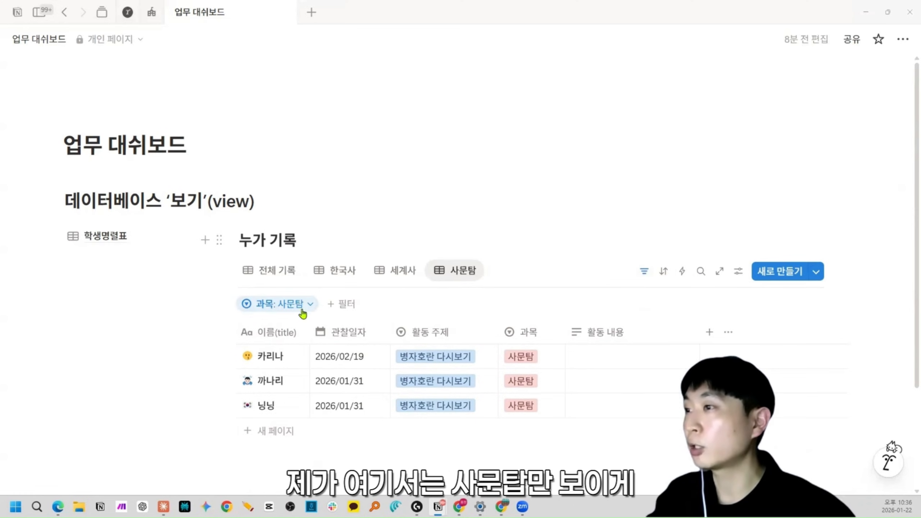
pyautogui.click(643, 282)
# Step: Add a new empty record in the 사문탐 view
pyautogui.scroll(-1, 395, 348)
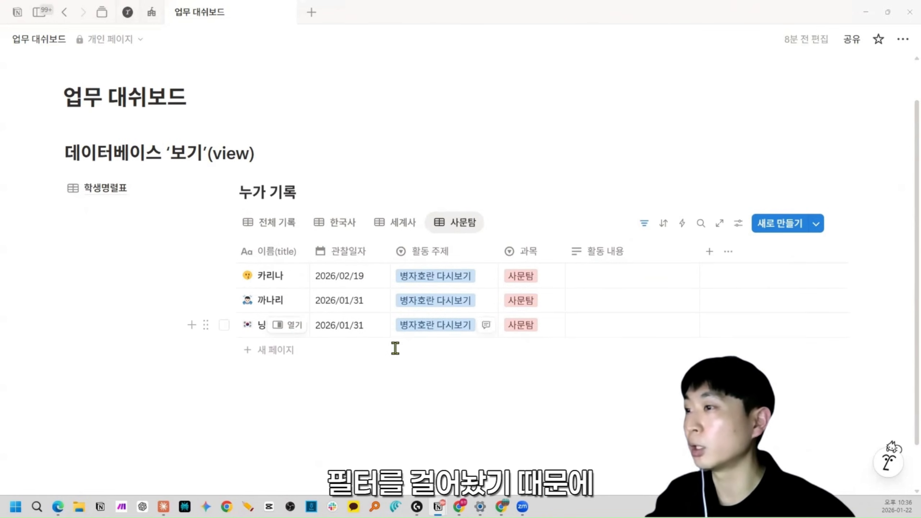
pyautogui.click(274, 357)
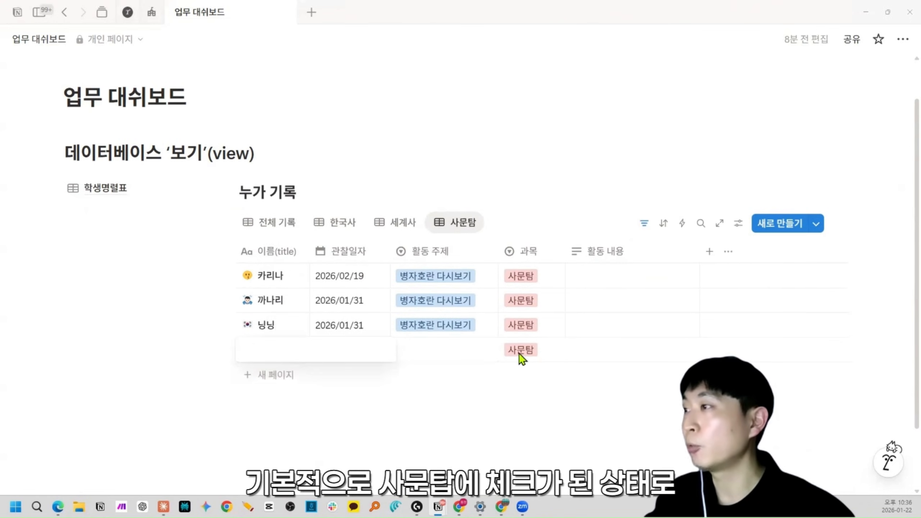
pyautogui.press('Escape')
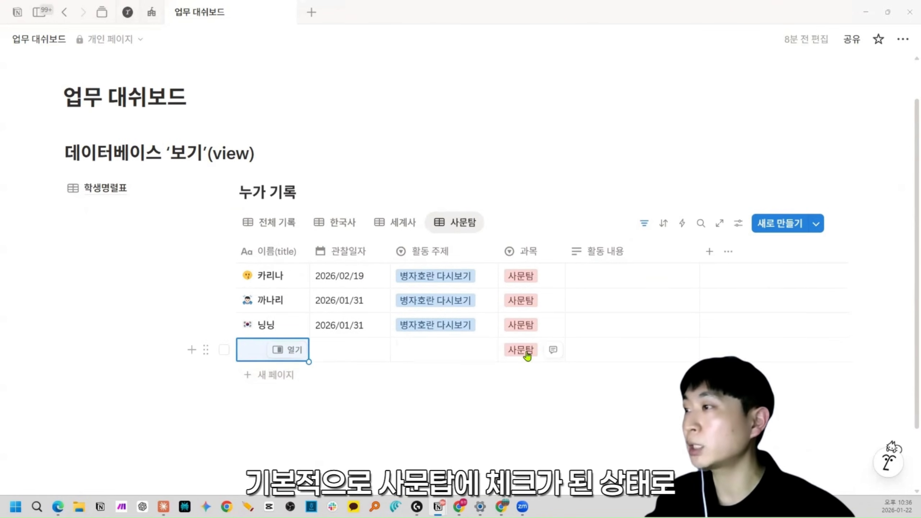
# Step: Add a new empty record in the 세계사 view and another in the 한국사 view
pyautogui.click(401, 222)
pyautogui.click(277, 326)
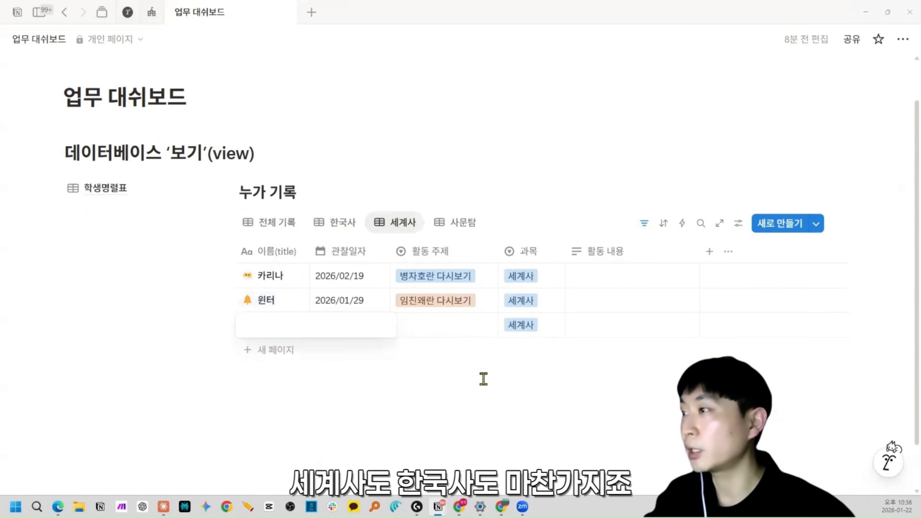
pyautogui.click(335, 222)
pyautogui.click(339, 327)
pyautogui.press('Escape')
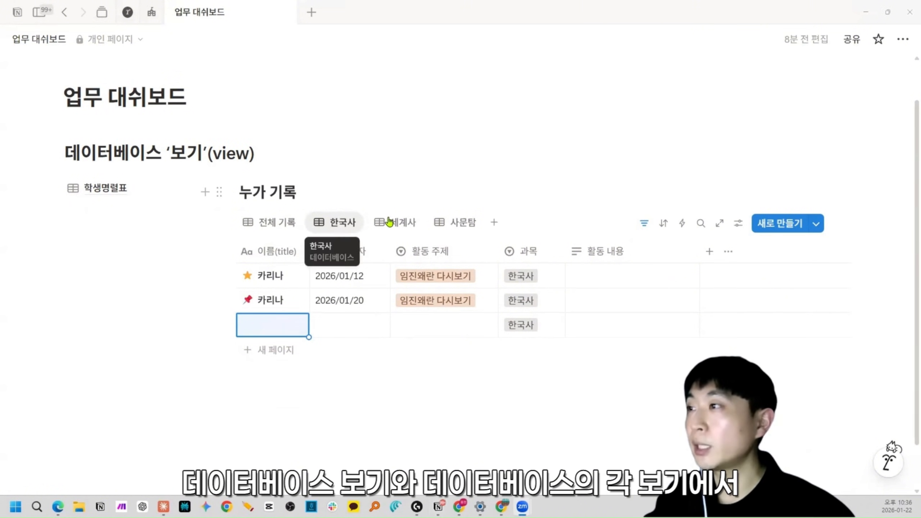
# Step: Look through the subject views again and return to the 전체 기록 view
pyautogui.click(450, 221)
pyautogui.click(419, 217)
pyautogui.click(355, 230)
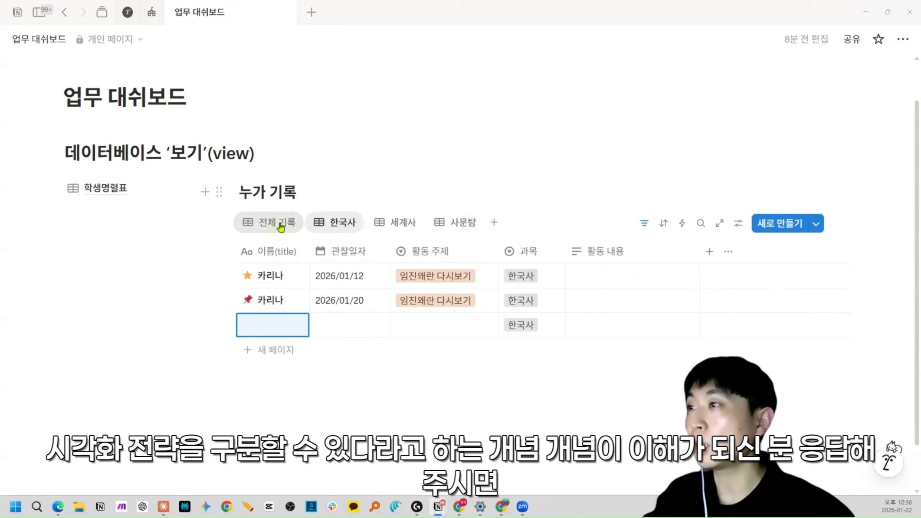
pyautogui.click(275, 222)
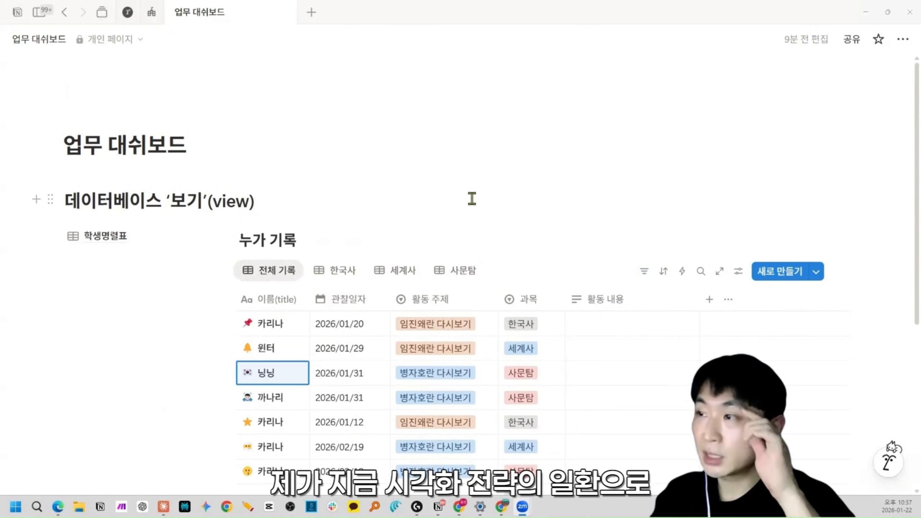
# Step: Examine the filter, sort and view settings of the 전체 기록 view, including its property visibility list
pyautogui.click(644, 271)
pyautogui.click(661, 272)
pyautogui.click(699, 237)
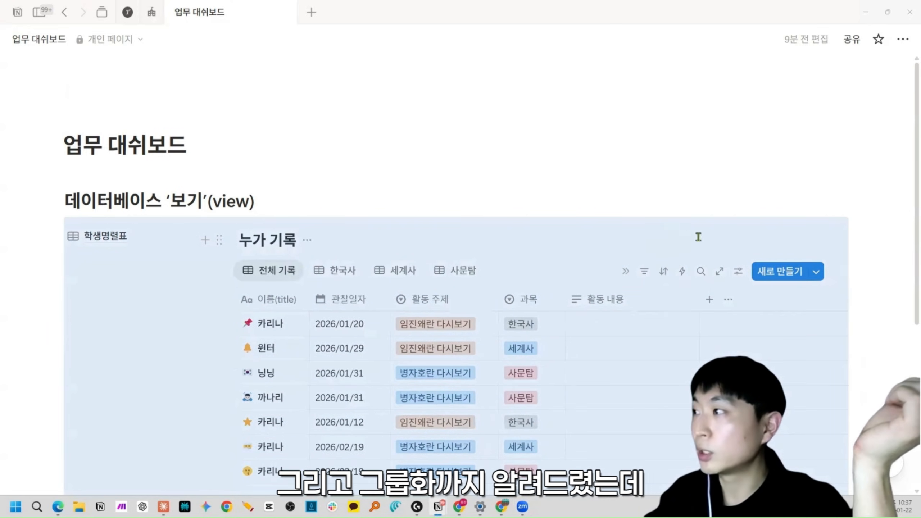
pyautogui.click(739, 271)
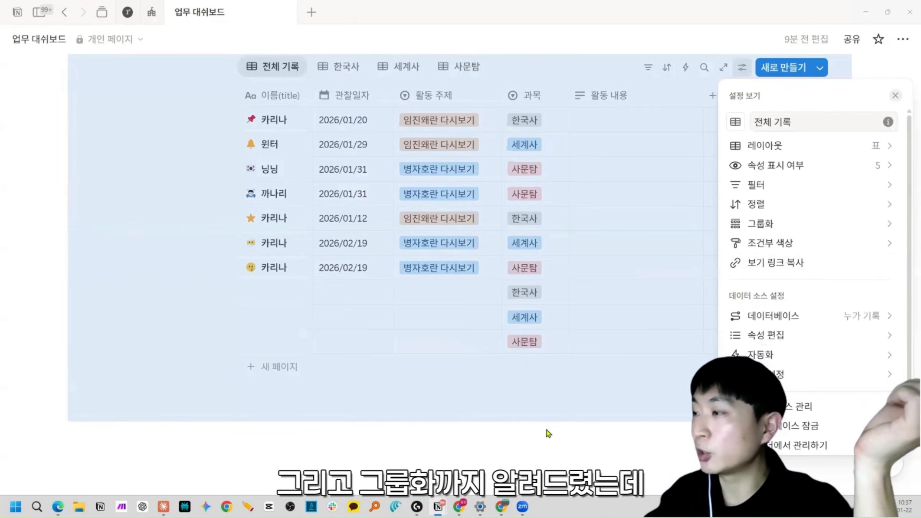
pyautogui.click(544, 432)
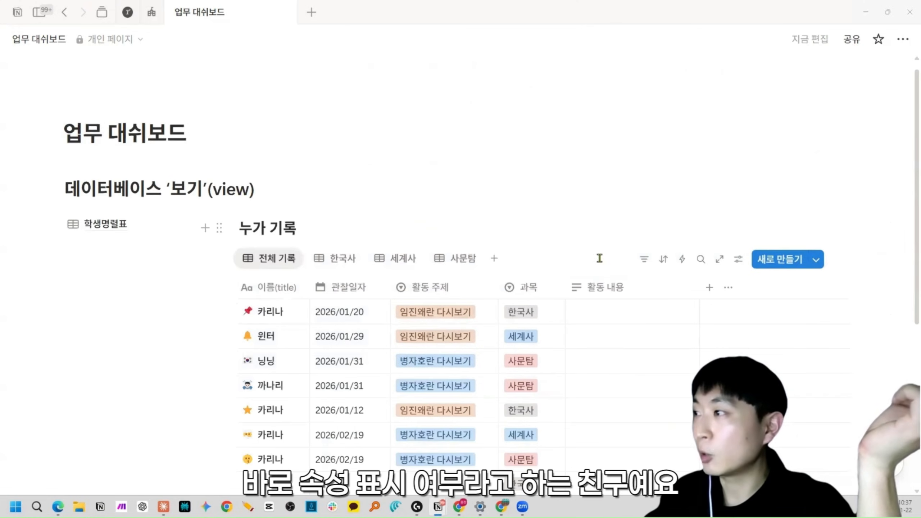
pyautogui.click(738, 259)
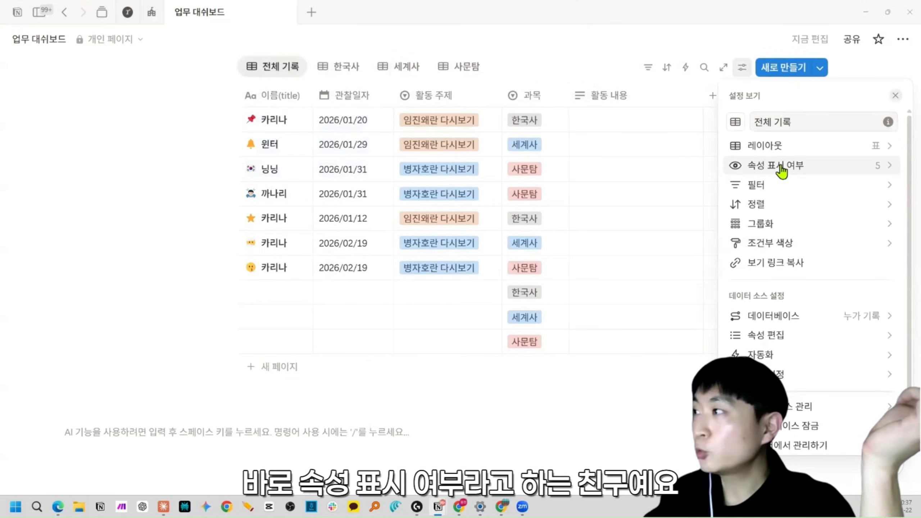
pyautogui.click(782, 171)
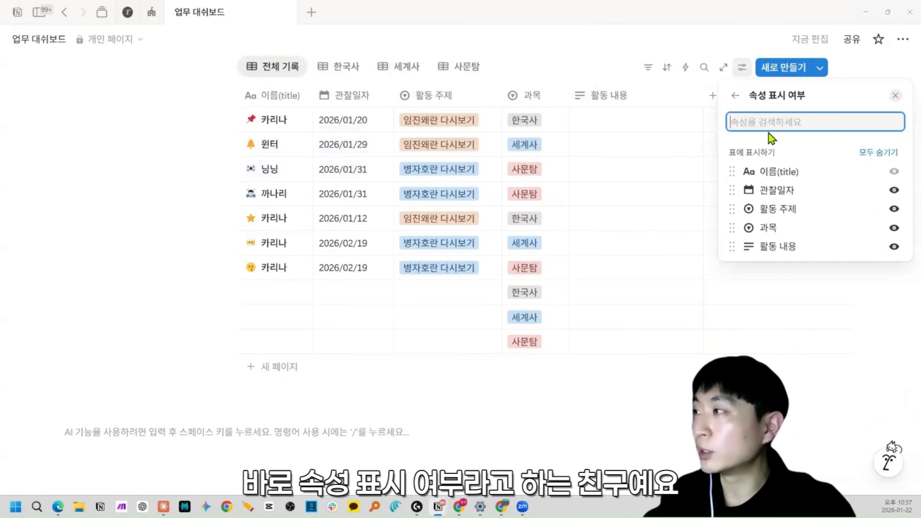
pyautogui.click(734, 96)
pyautogui.click(680, 214)
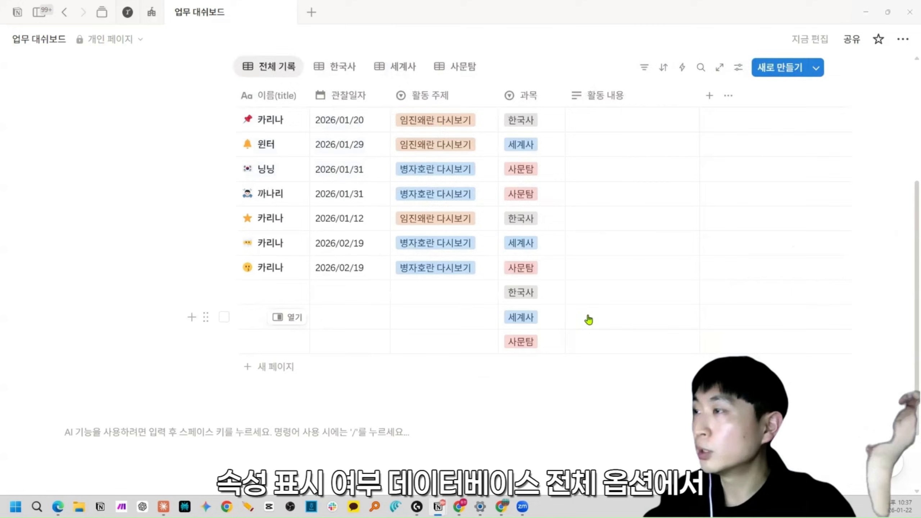
# Step: Hide 관찰일자 in the 전체 기록 view, show it again and move it directly after 이름(title)
pyautogui.scroll(3, 425, 263)
pyautogui.click(740, 166)
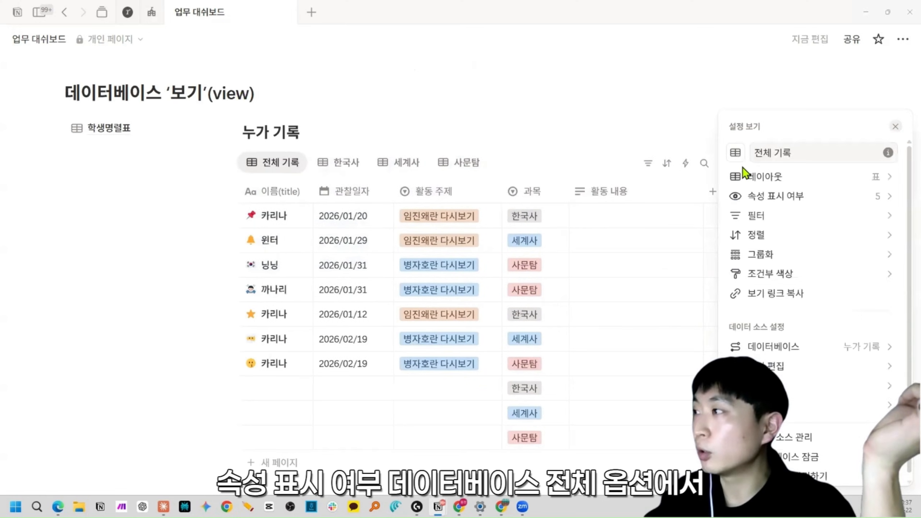
pyautogui.click(768, 197)
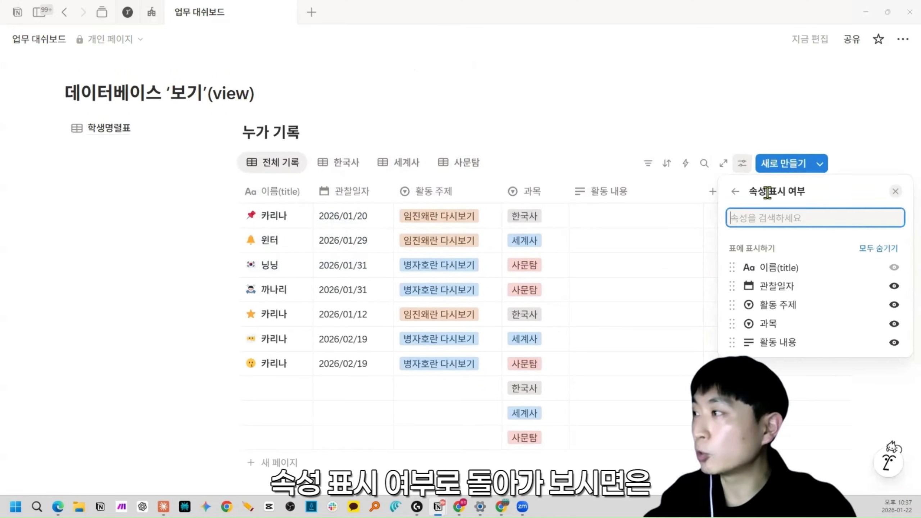
pyautogui.click(893, 286)
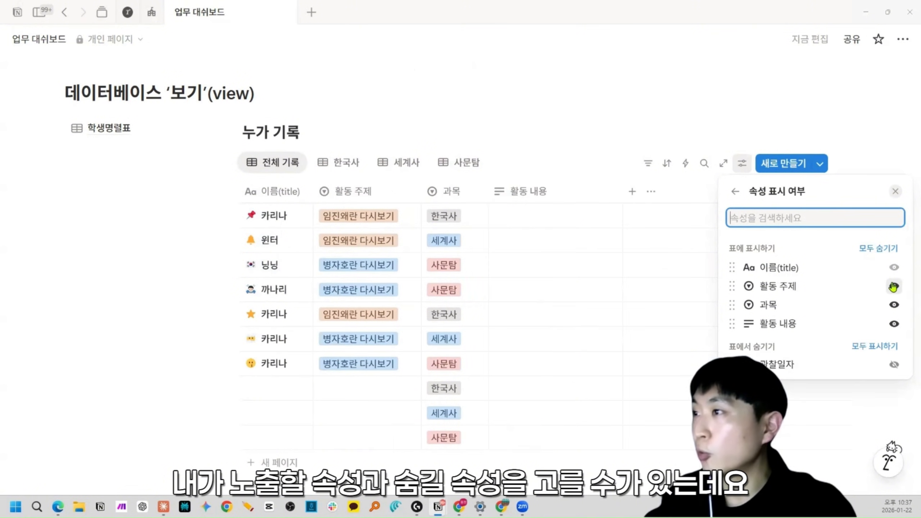
pyautogui.click(894, 364)
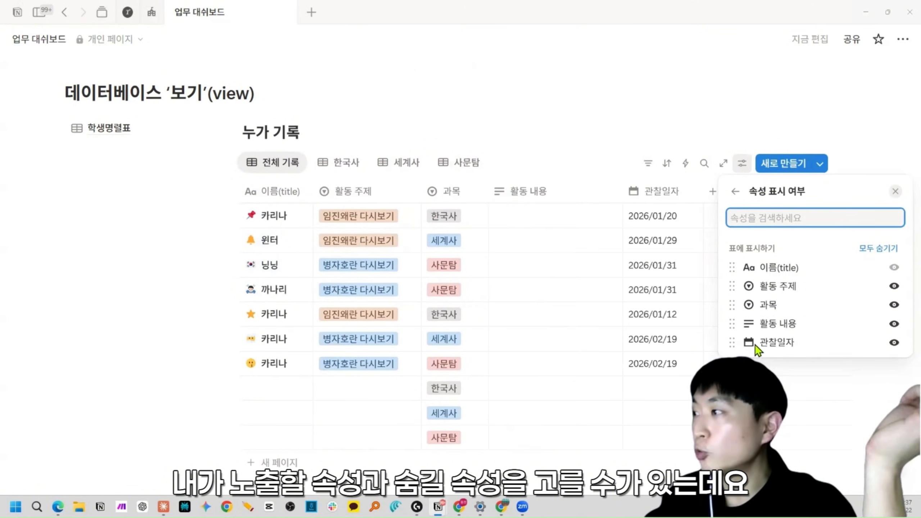
pyautogui.moveTo(730, 341); pyautogui.dragTo(734, 281)
pyautogui.click(896, 191)
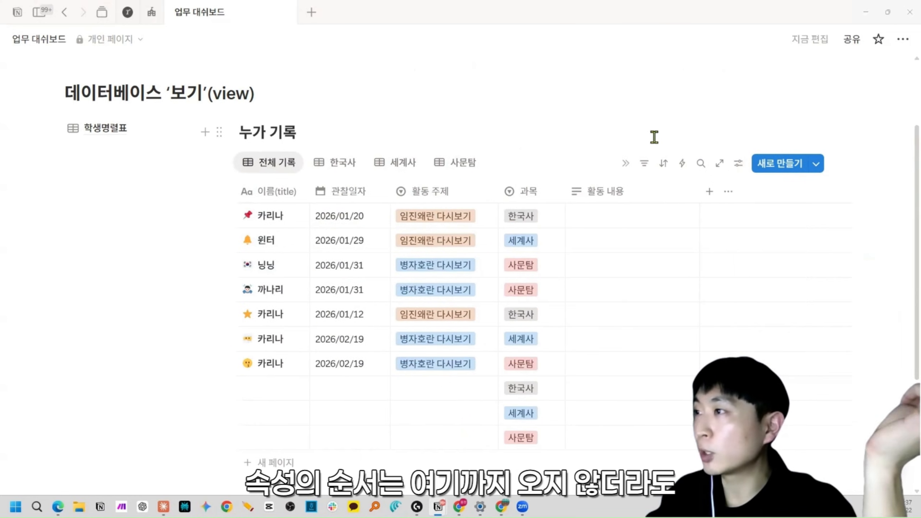
# Step: Rearrange the columns directly in the 전체 기록 table and put them back in their original order
pyautogui.moveTo(371, 193); pyautogui.dragTo(417, 200)
pyautogui.moveTo(617, 192); pyautogui.dragTo(452, 200)
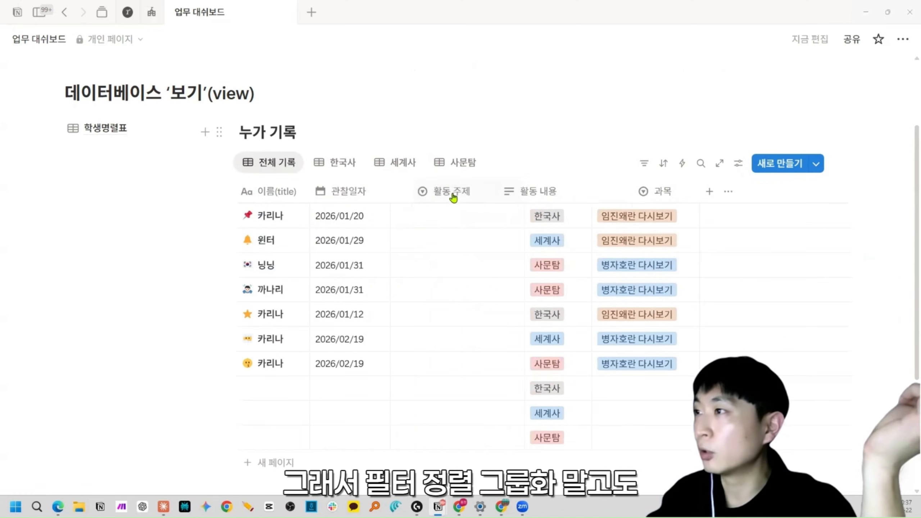
pyautogui.moveTo(565, 197)
pyautogui.mouseDown()
pyautogui.moveTo(637, 190)
pyautogui.moveTo(580, 190)
pyautogui.mouseUp()
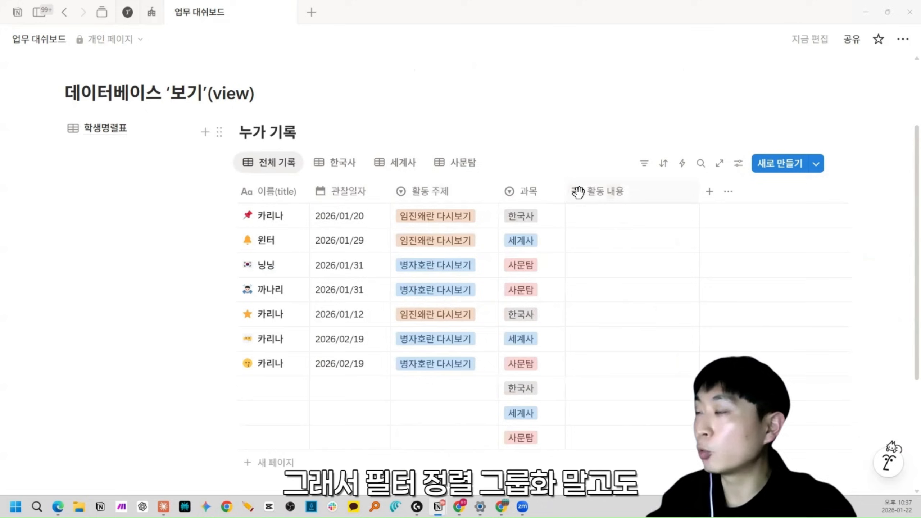
# Step: Reorder columns per view: 활동 주제 before 관찰일자 in 한국사, 관찰일자 after 과목 in 세계사, and 활동 주제 last in 사문탐
pyautogui.click(340, 163)
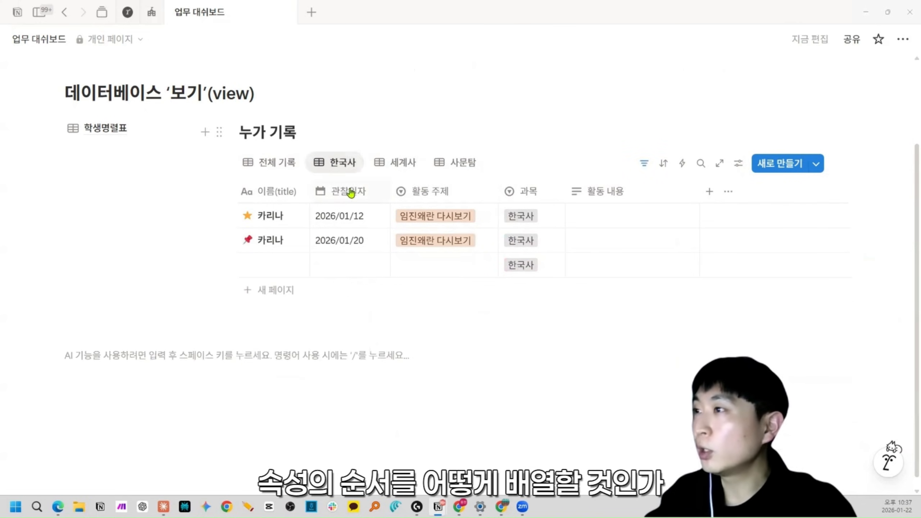
pyautogui.click(392, 162)
pyautogui.click(464, 163)
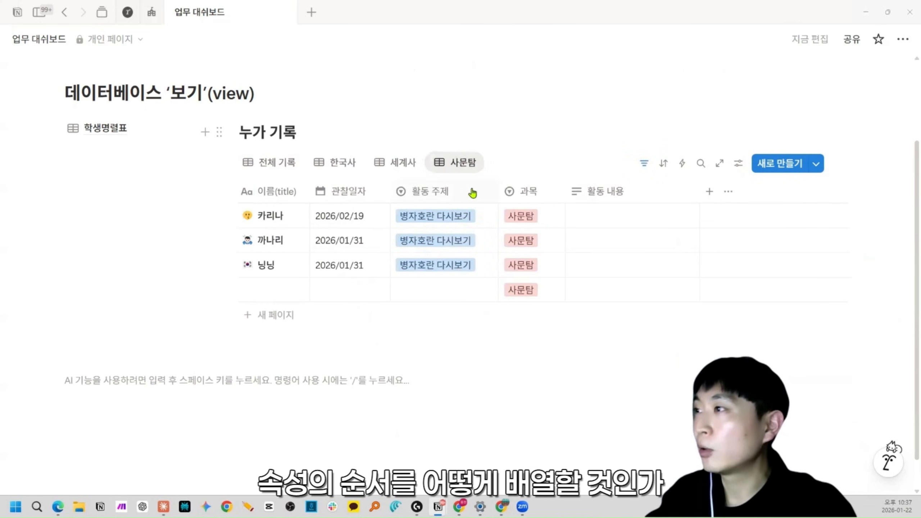
pyautogui.moveTo(471, 191); pyautogui.dragTo(649, 198)
pyautogui.click(522, 193)
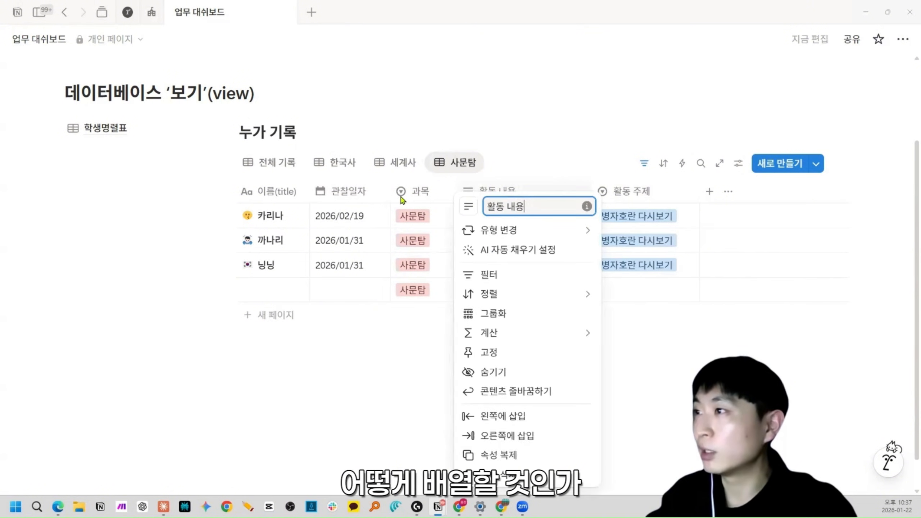
pyautogui.click(401, 199)
# Step: Hide the 관찰일자 property in the 한국사 view
pyautogui.click(325, 167)
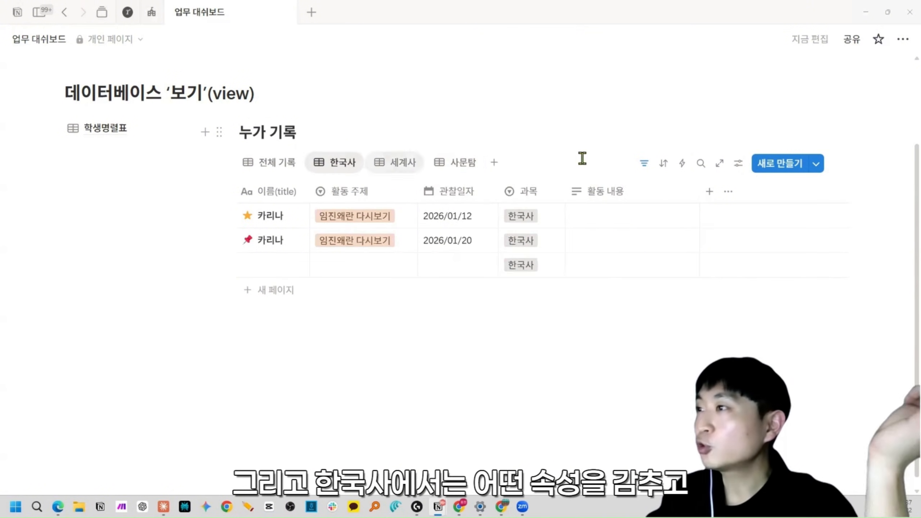
pyautogui.click(739, 164)
pyautogui.click(763, 195)
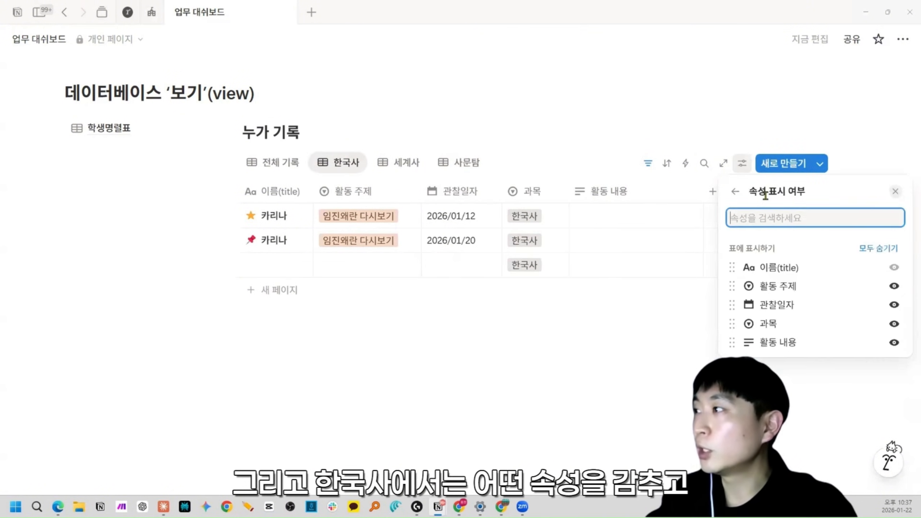
pyautogui.click(894, 305)
pyautogui.click(399, 163)
# Step: Hide the 활동 주제, 관찰일자 and 활동 내용 properties in the 세계사 view
pyautogui.click(399, 162)
pyautogui.click(742, 164)
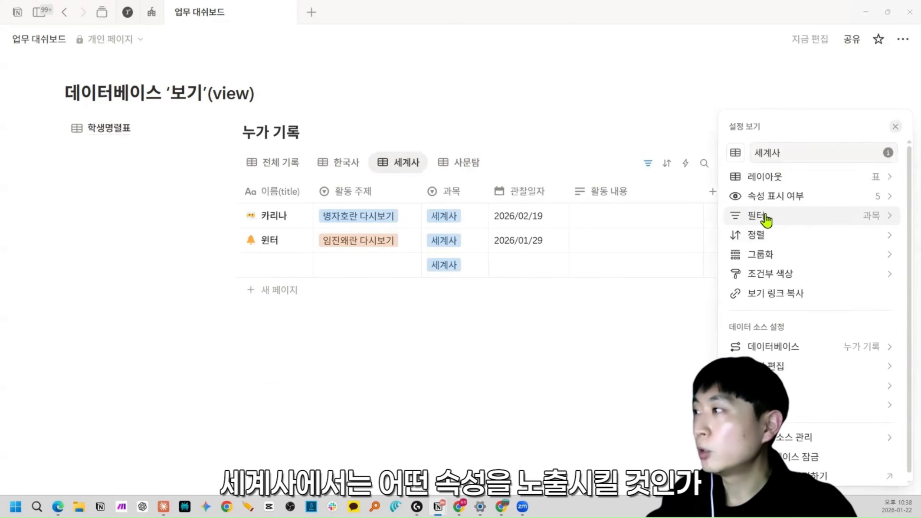
pyautogui.click(772, 196)
pyautogui.click(894, 287)
pyautogui.click(894, 305)
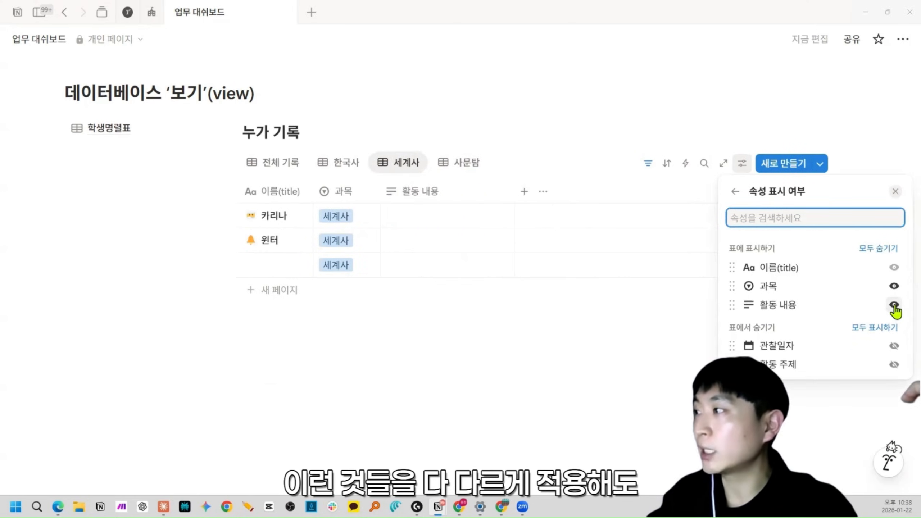
pyautogui.click(894, 305)
pyautogui.click(570, 99)
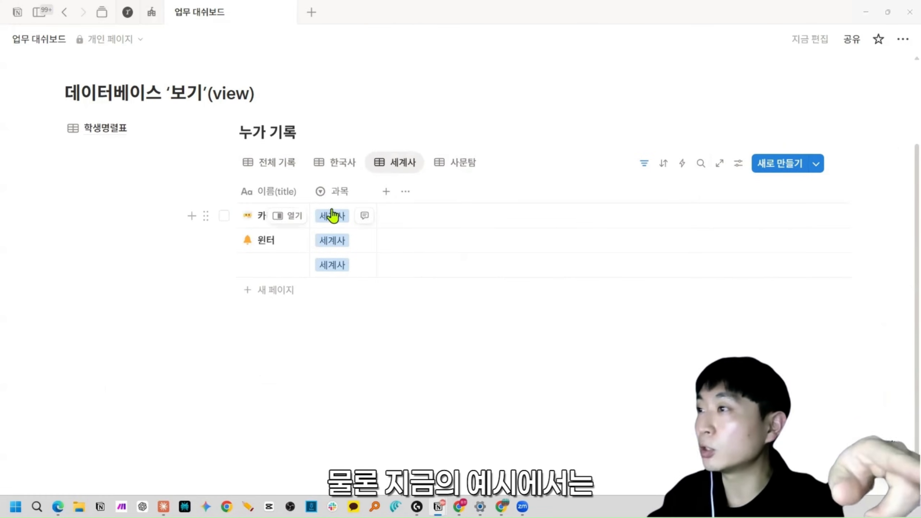
# Step: Compare the displayed properties and their order across the 전체 기록, 한국사, 세계사 and 사문탐 views
pyautogui.click(277, 160)
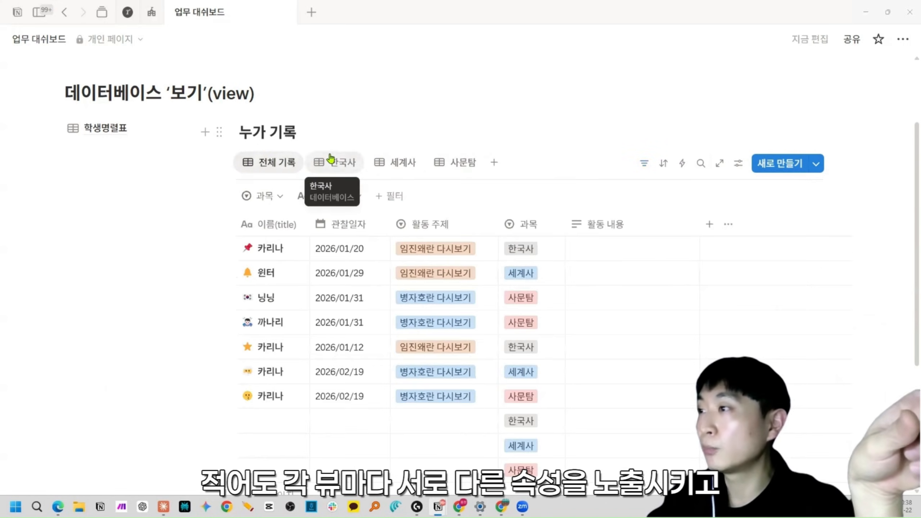
pyautogui.click(329, 161)
pyautogui.click(395, 163)
pyautogui.click(454, 163)
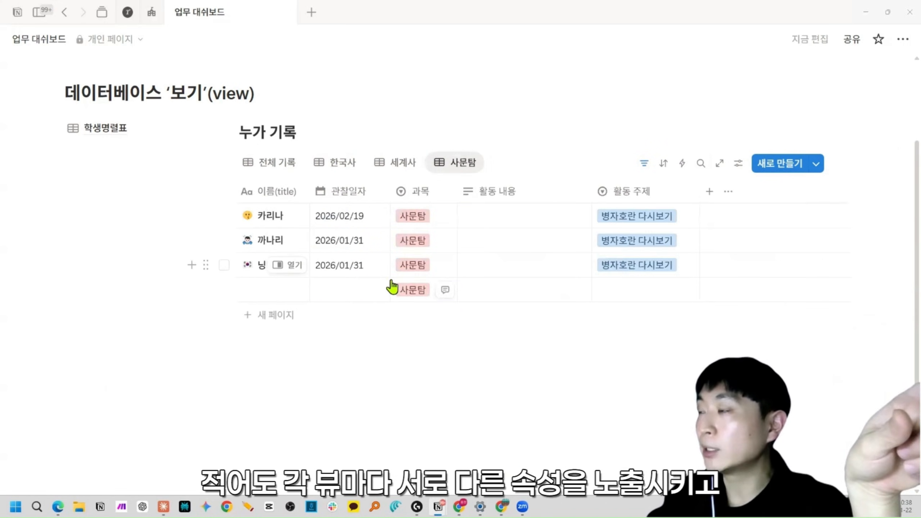
# Step: Reorder the 사문탐 view's columns to 관찰일자, 과목, 활동 주제, 활동 내용, 이름(title), and return to the 전체 기록 view
pyautogui.moveTo(289, 197); pyautogui.dragTo(501, 208)
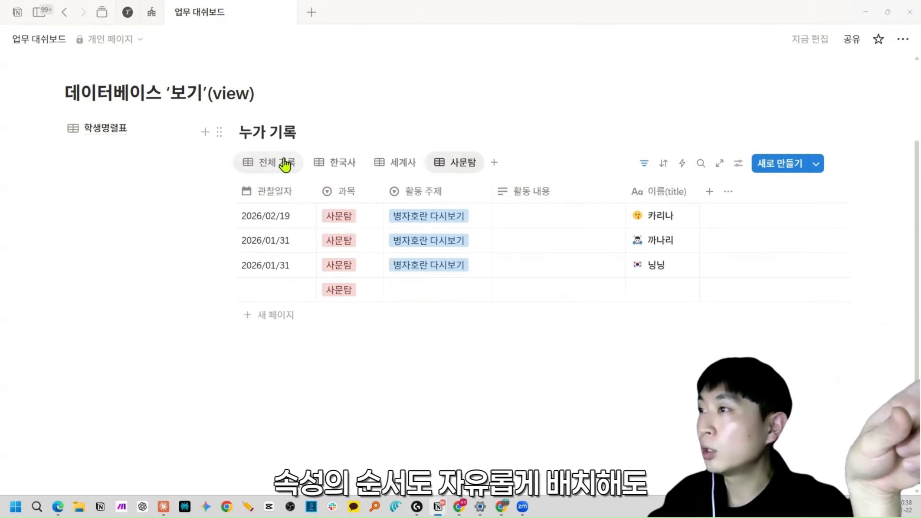
pyautogui.click(284, 163)
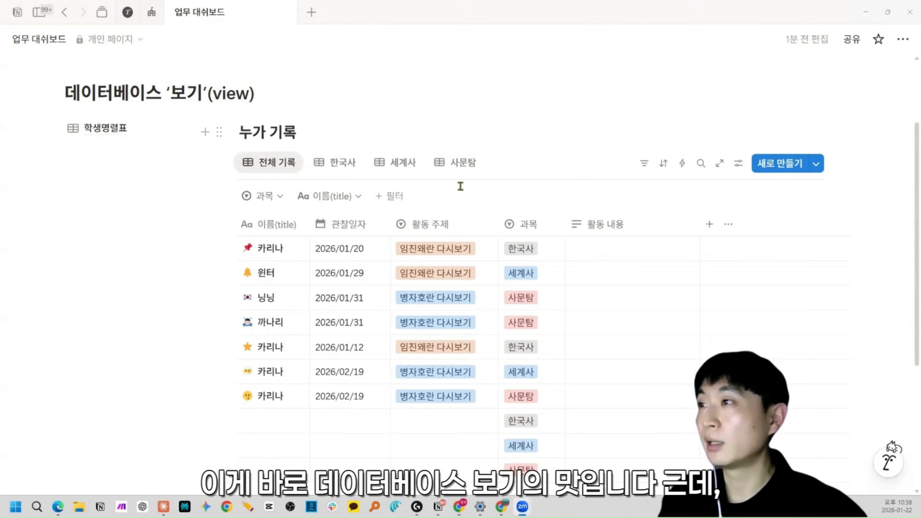
# Step: Delete the 사문탐 and 세계사 views, and review the layout types offered for a new view
pyautogui.click(462, 163)
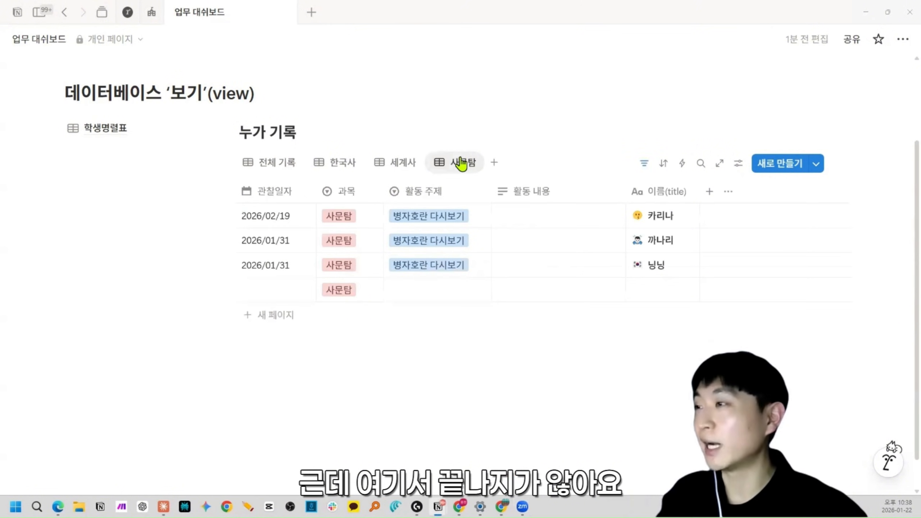
pyautogui.click(462, 163)
pyautogui.click(461, 336)
pyautogui.click(403, 162)
pyautogui.click(400, 336)
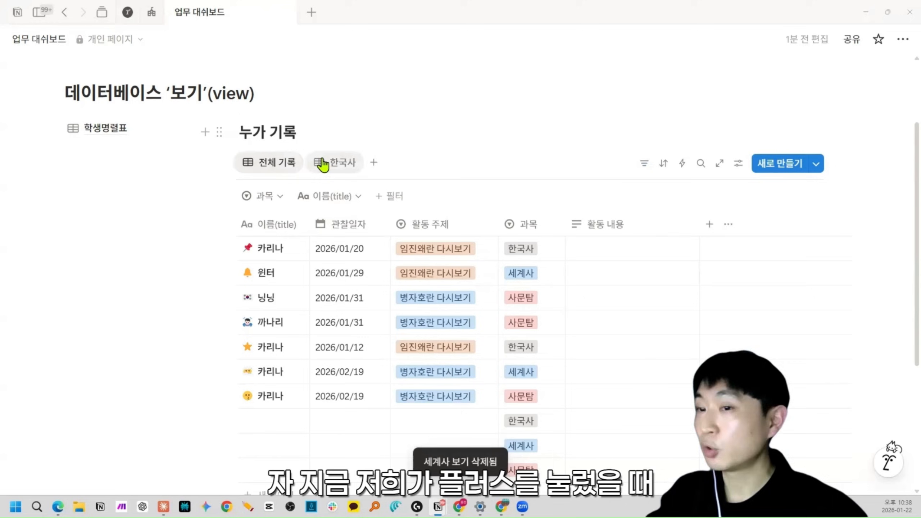
pyautogui.click(373, 163)
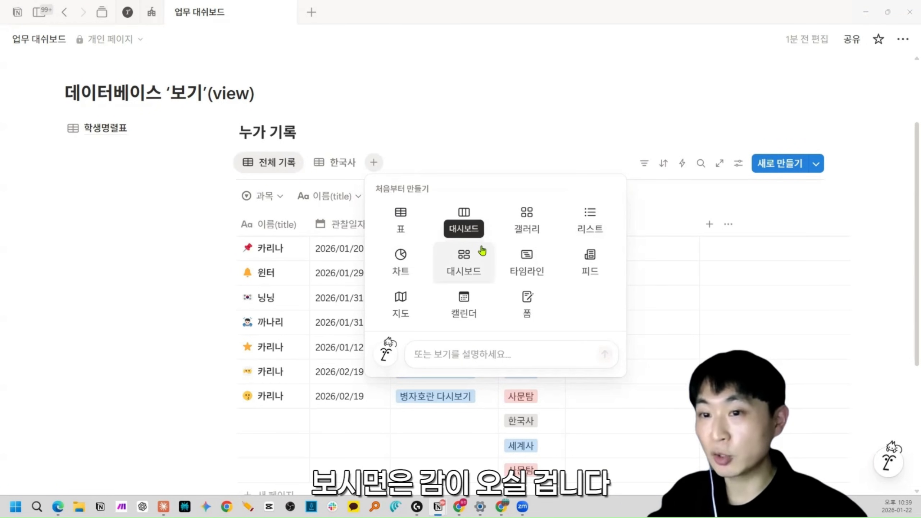
pyautogui.click(353, 334)
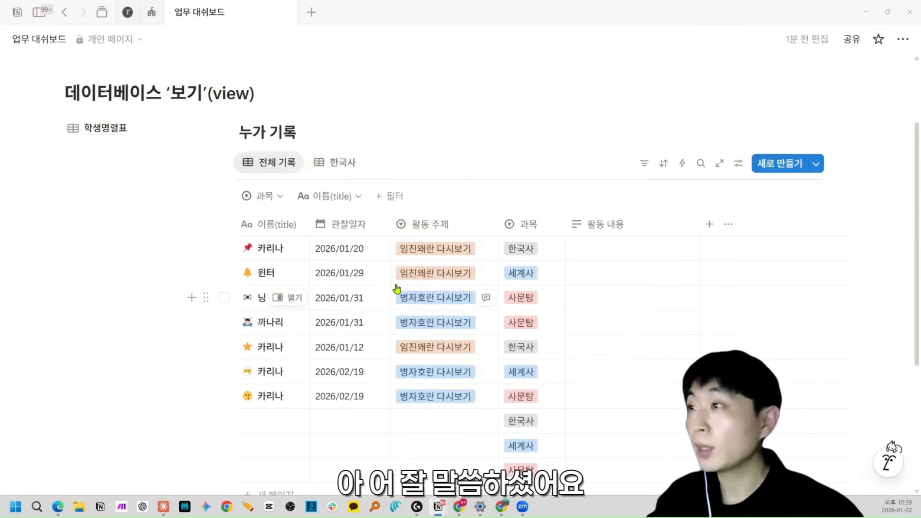
# Step: Compare the property editing options of 관찰일자 with those of 이름(title)
pyautogui.click(360, 229)
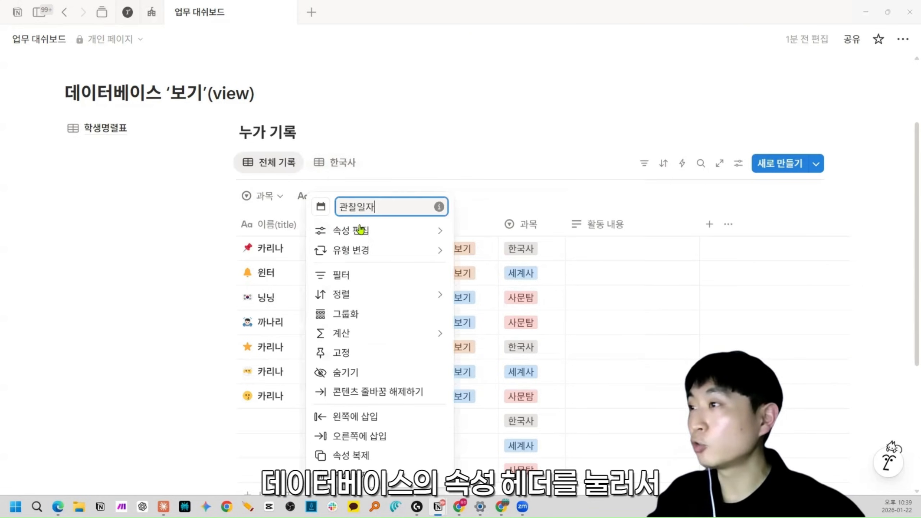
pyautogui.click(360, 230)
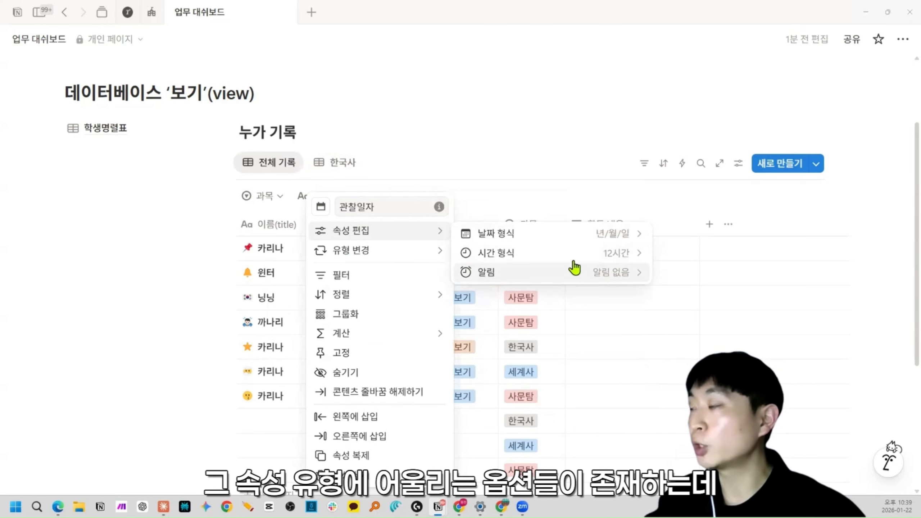
pyautogui.click(538, 172)
pyautogui.click(290, 228)
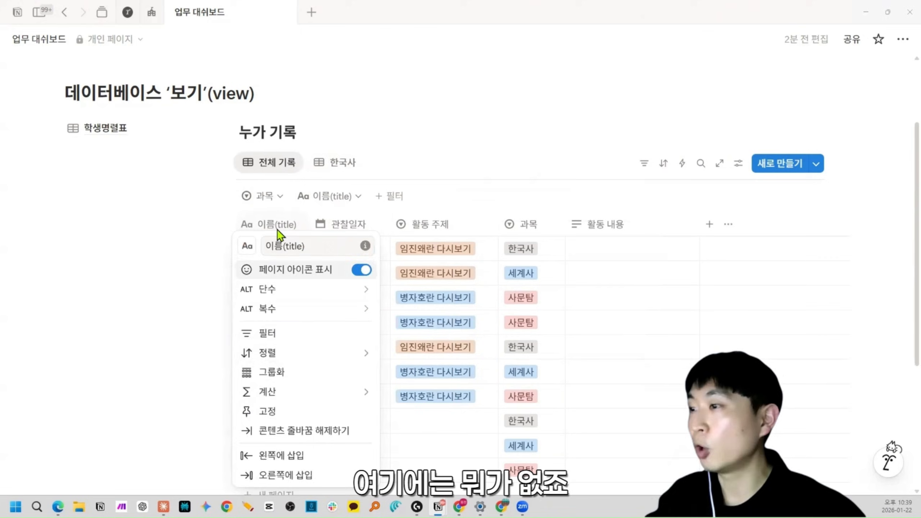
pyautogui.click(280, 232)
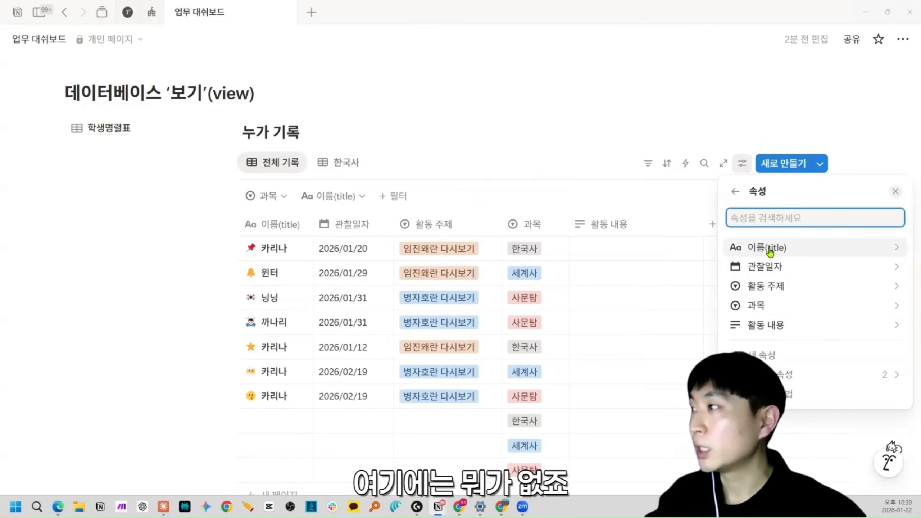
pyautogui.click(769, 251)
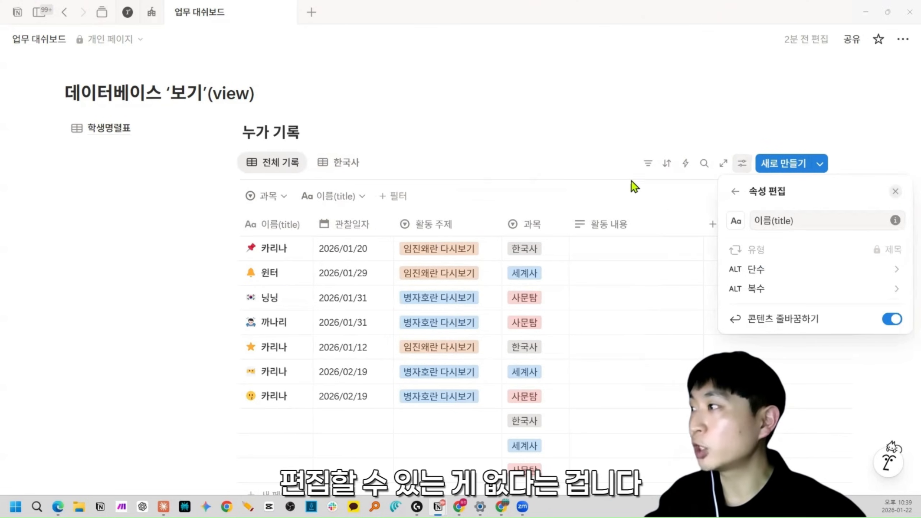
pyautogui.click(568, 158)
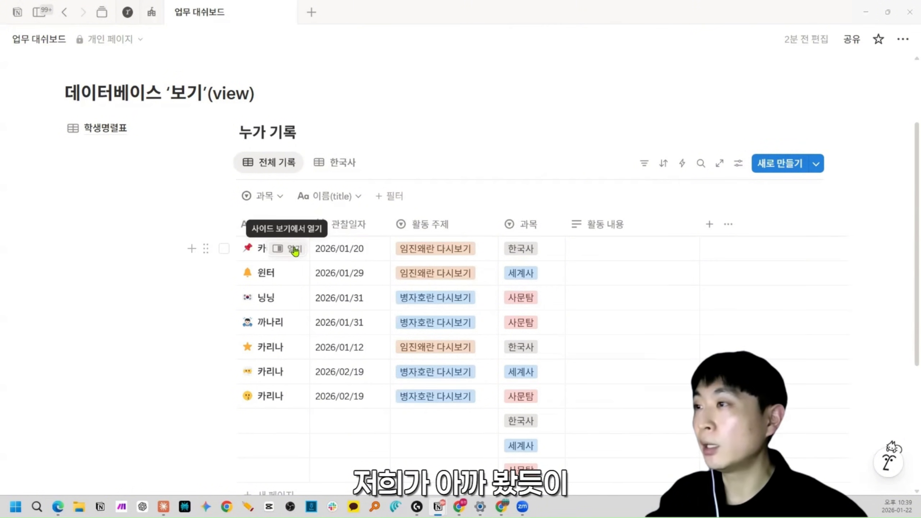
# Step: Open the first record's page briefly, and check which of 관찰일자 and 이름(title) can be hidden
pyautogui.click(296, 250)
pyautogui.click(403, 40)
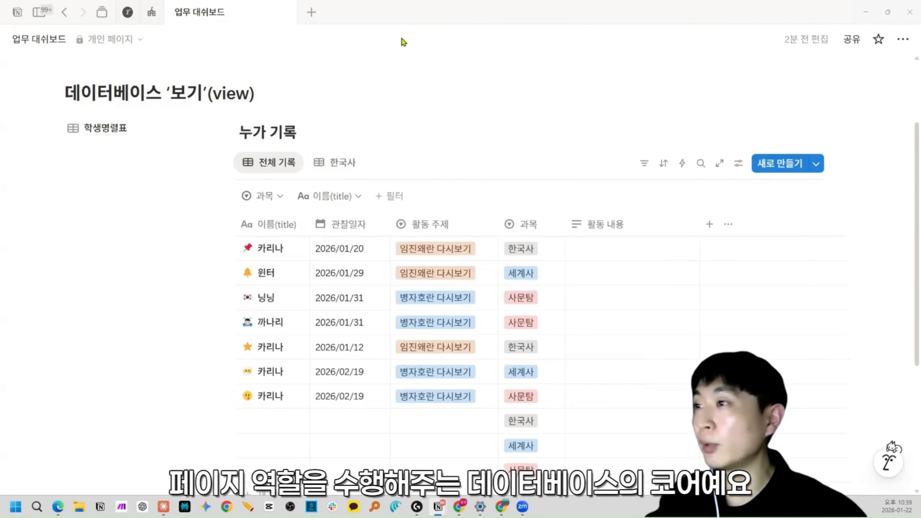
pyautogui.click(357, 225)
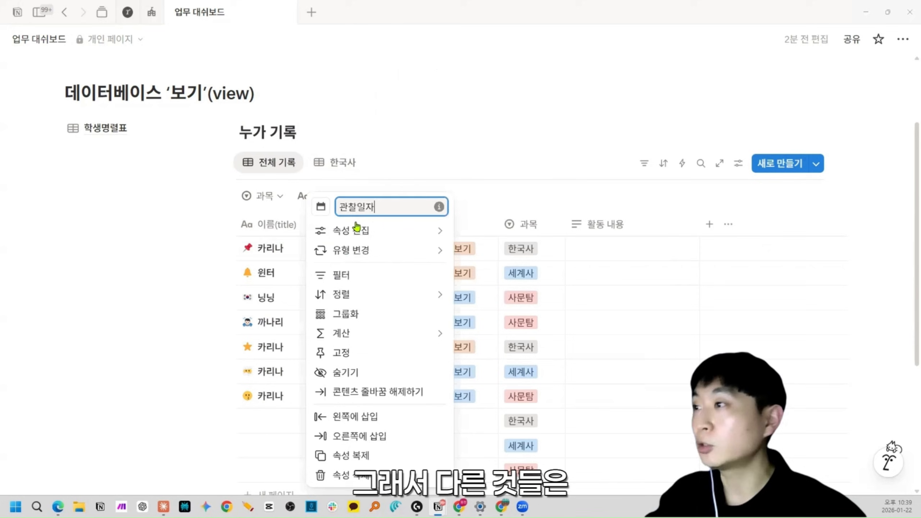
pyautogui.moveTo(366, 251)
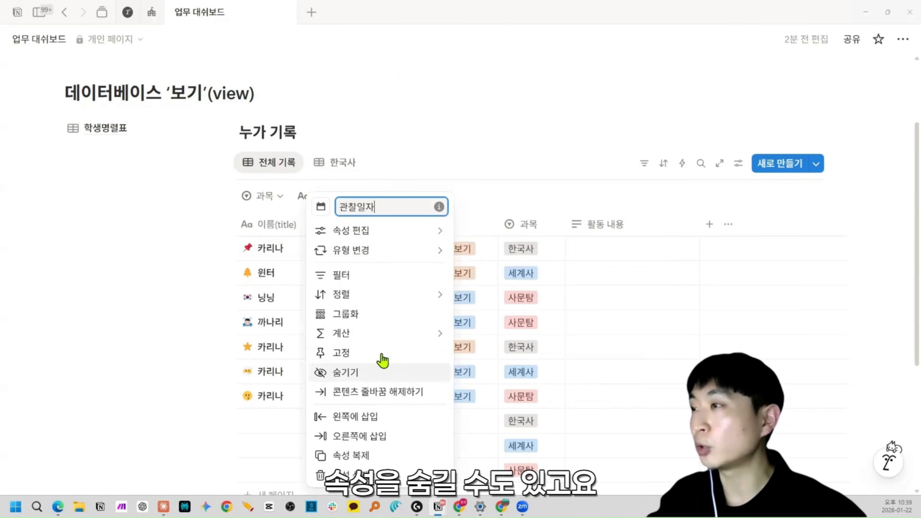
pyautogui.click(488, 145)
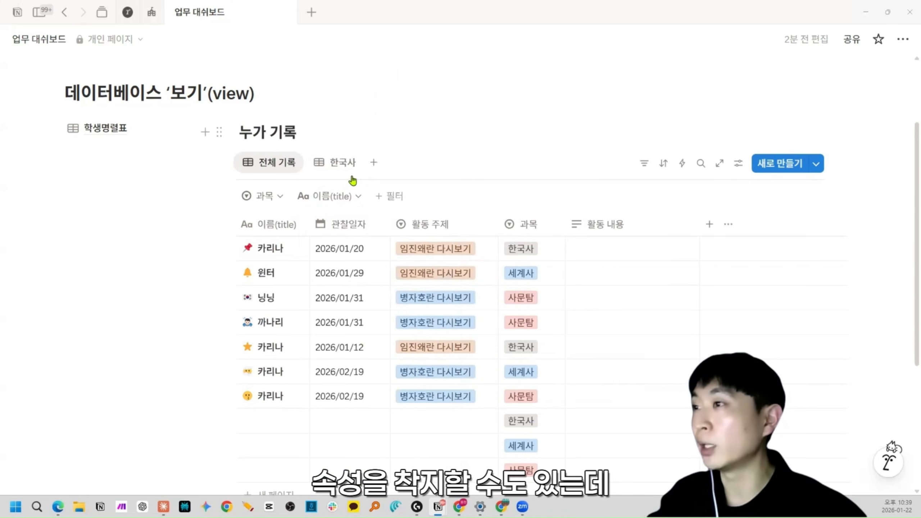
pyautogui.click(268, 227)
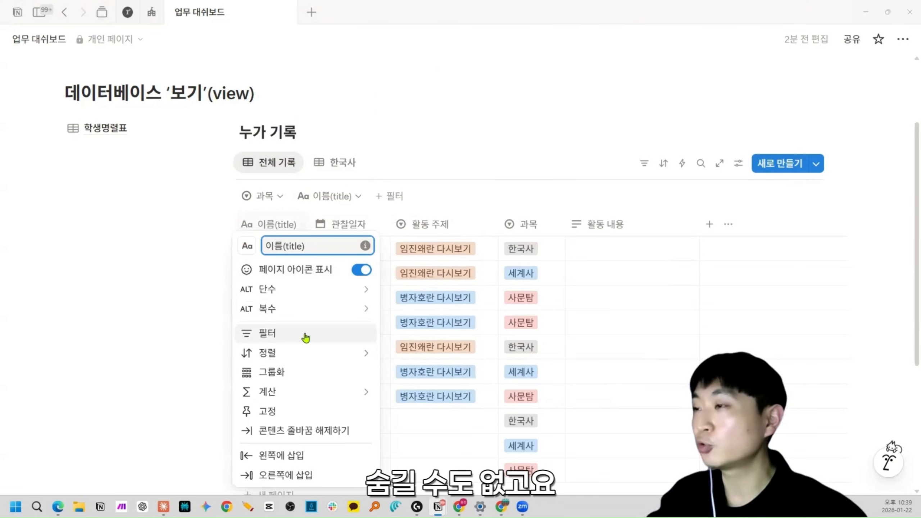
pyautogui.click(165, 313)
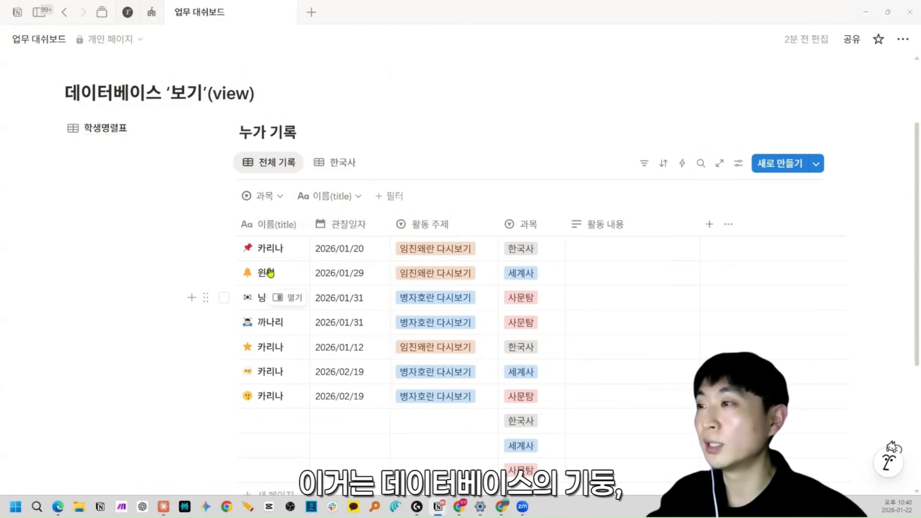
# Step: Open the pages of several 누가 기록 records one after another in the side peek, and close it
pyautogui.click(295, 249)
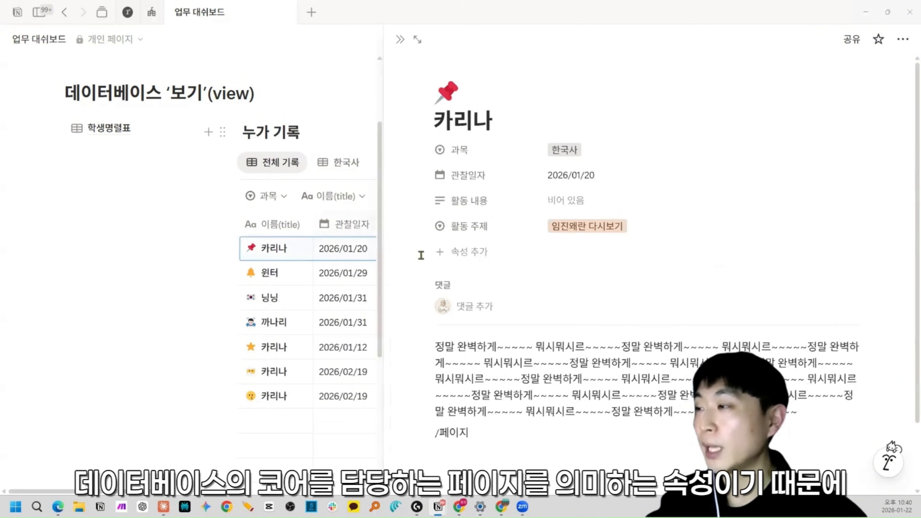
pyautogui.click(293, 273)
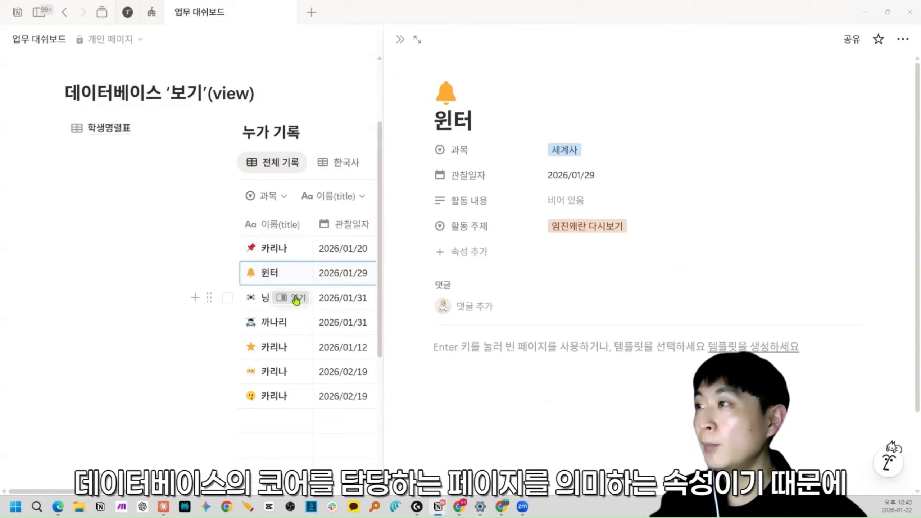
pyautogui.click(295, 297)
pyautogui.click(295, 371)
pyautogui.click(294, 396)
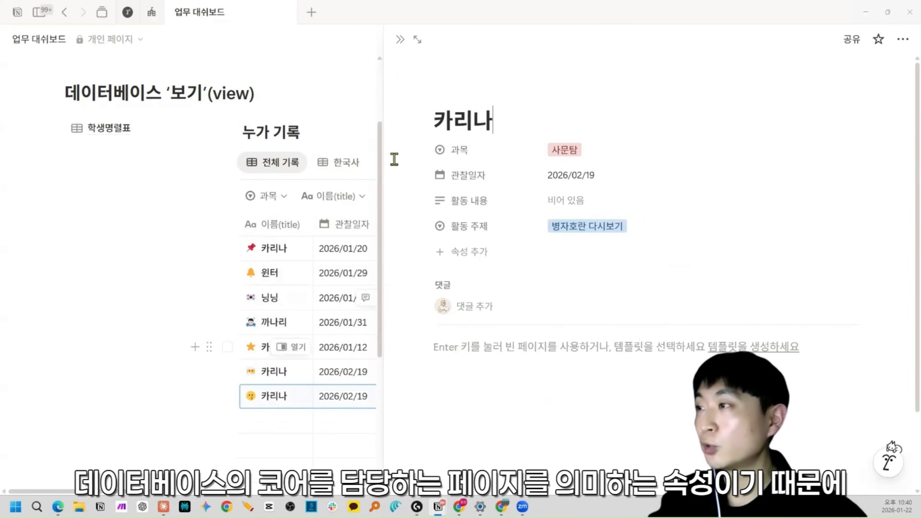
pyautogui.click(400, 41)
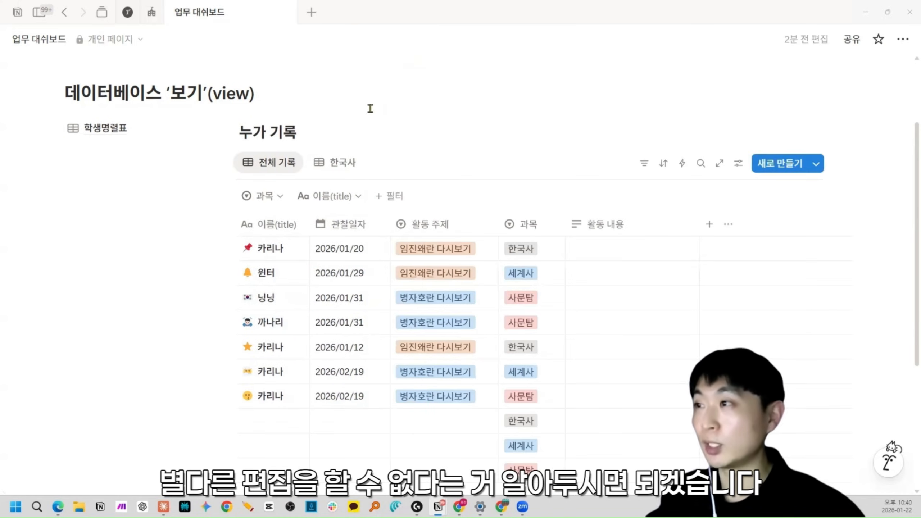
# Step: Examine the name field and icon choices of the 이름(title) property without changing them
pyautogui.click(274, 228)
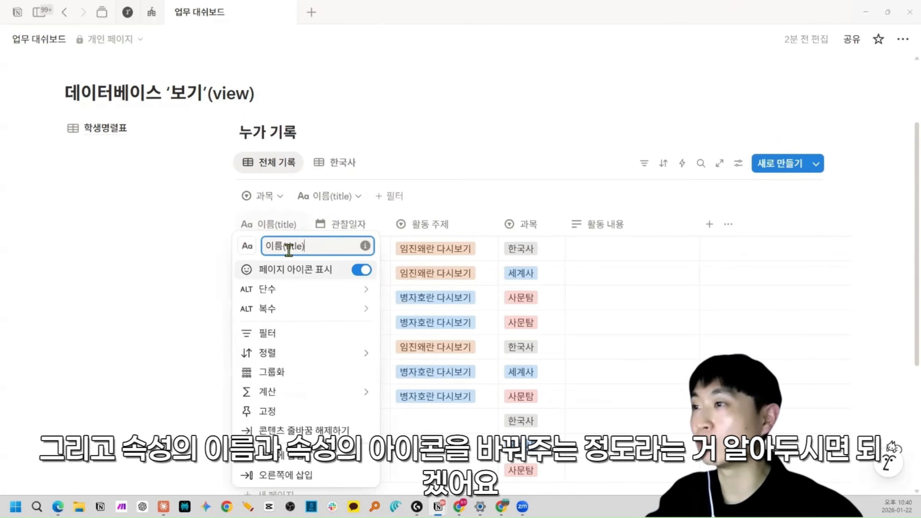
pyautogui.click(253, 246)
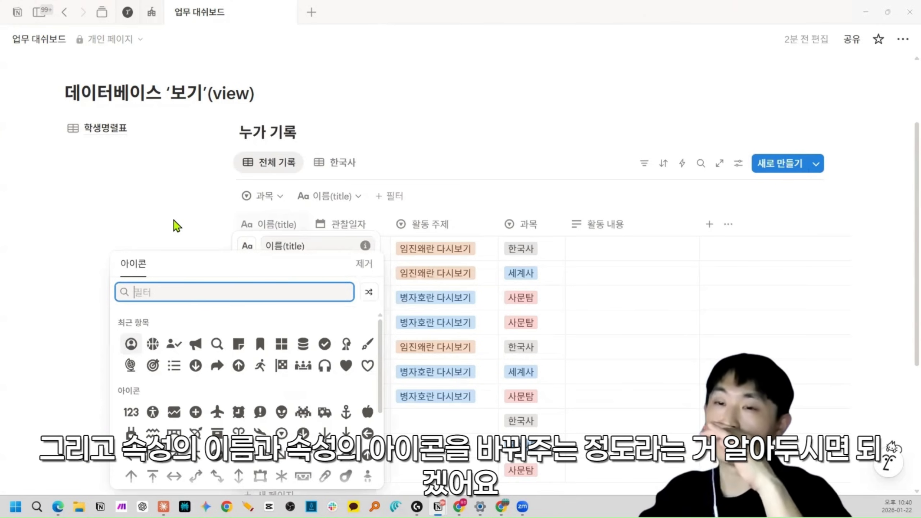
pyautogui.press('Escape')
pyautogui.press('Escape')
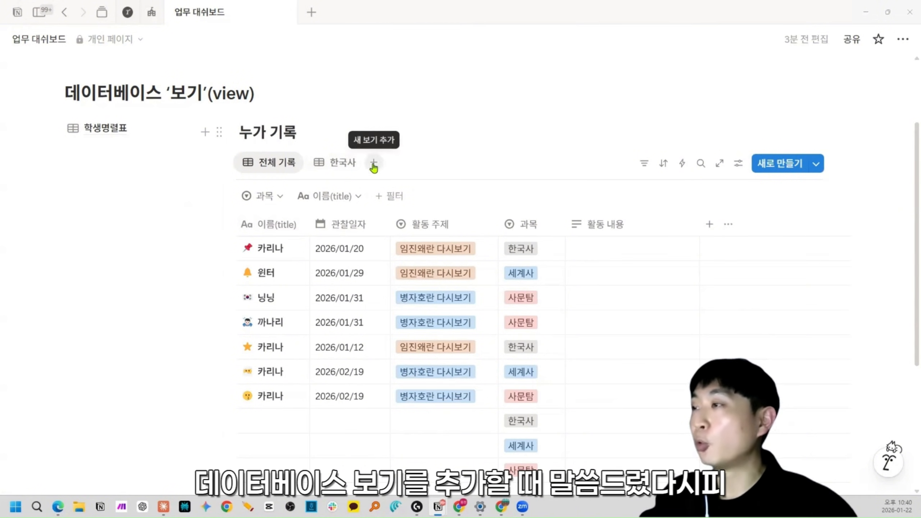
# Step: Delete the 한국사 view from the 누가 기록 database
pyautogui.click(343, 166)
pyautogui.click(342, 165)
pyautogui.click(343, 338)
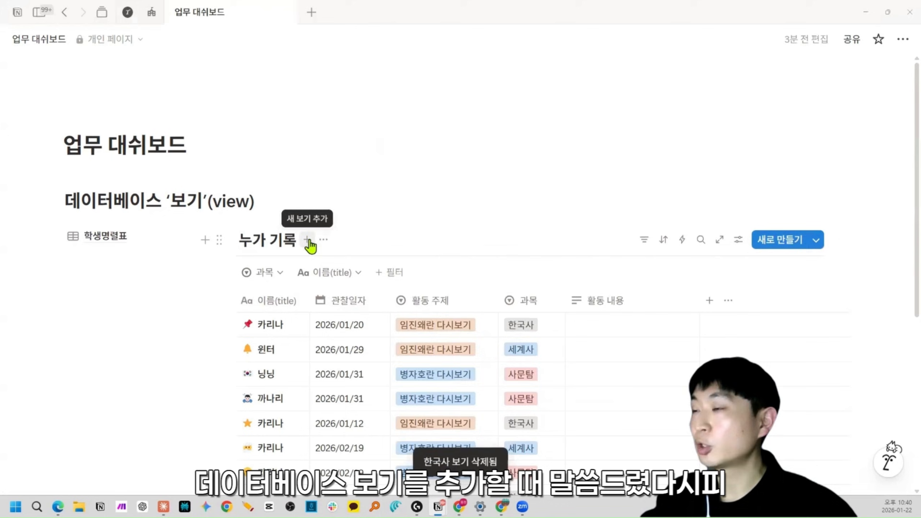
# Step: Add a new table view to the 누가 기록 database and look over its records
pyautogui.click(308, 240)
pyautogui.click(335, 294)
pyautogui.click(411, 189)
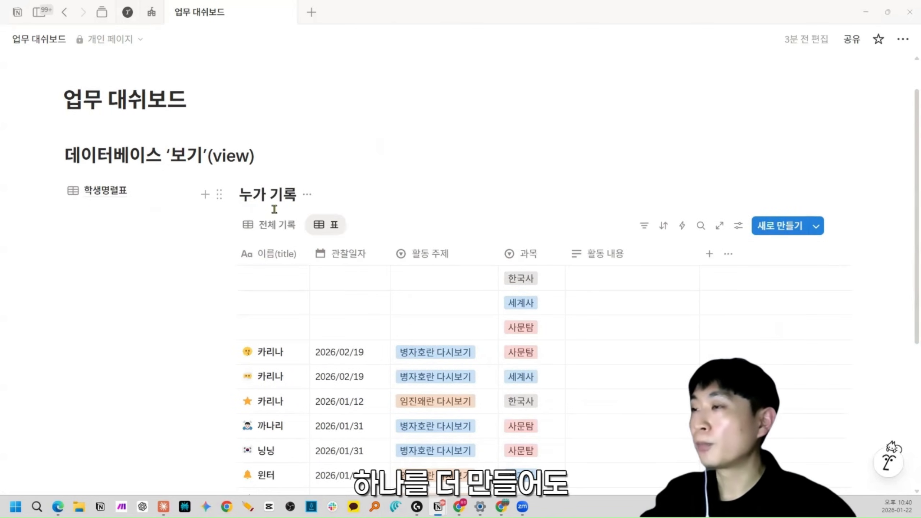
pyautogui.click(328, 225)
pyautogui.scroll(2, 328, 223)
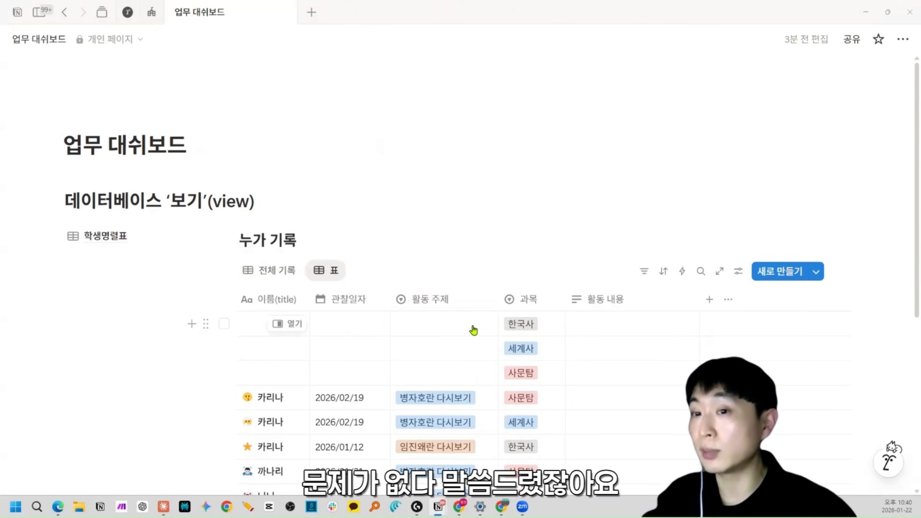
pyautogui.scroll(-3, 400, 227)
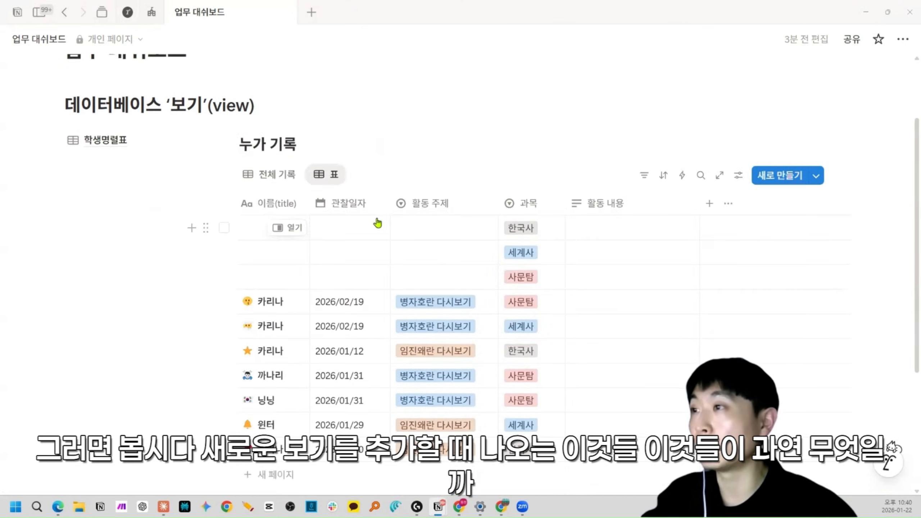
# Step: Delete the newly added 표 view and confirm its removal
pyautogui.click(333, 175)
pyautogui.click(340, 347)
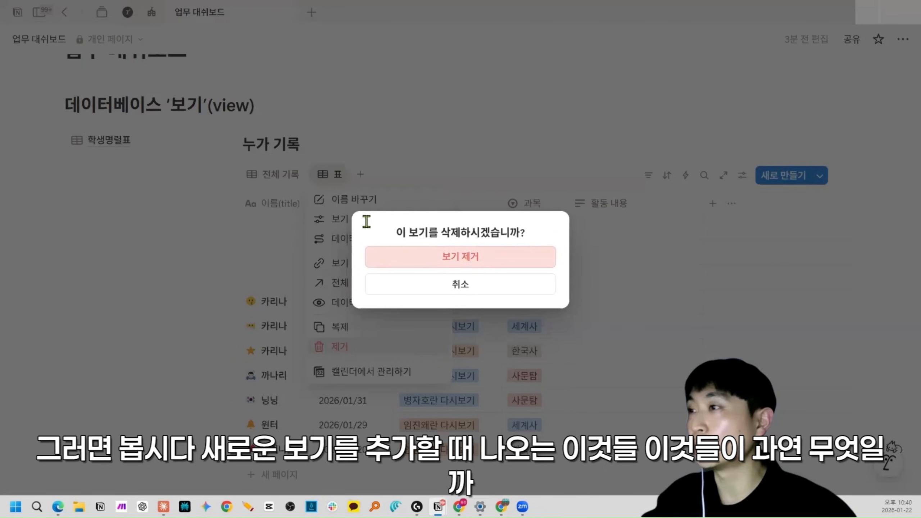
pyautogui.press('Return')
# Step: Delete the unnamed records that only have a 과목 value at the end of the 누가 기록 table
pyautogui.click(307, 240)
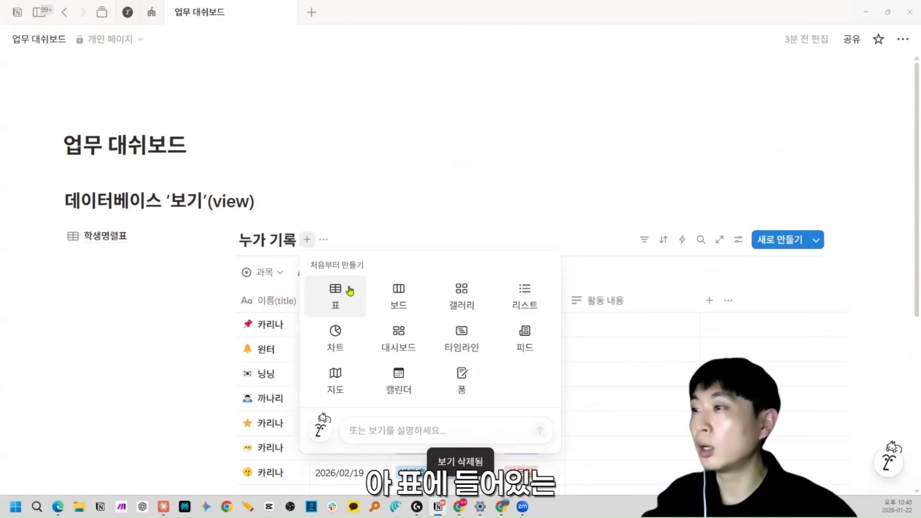
pyautogui.click(335, 296)
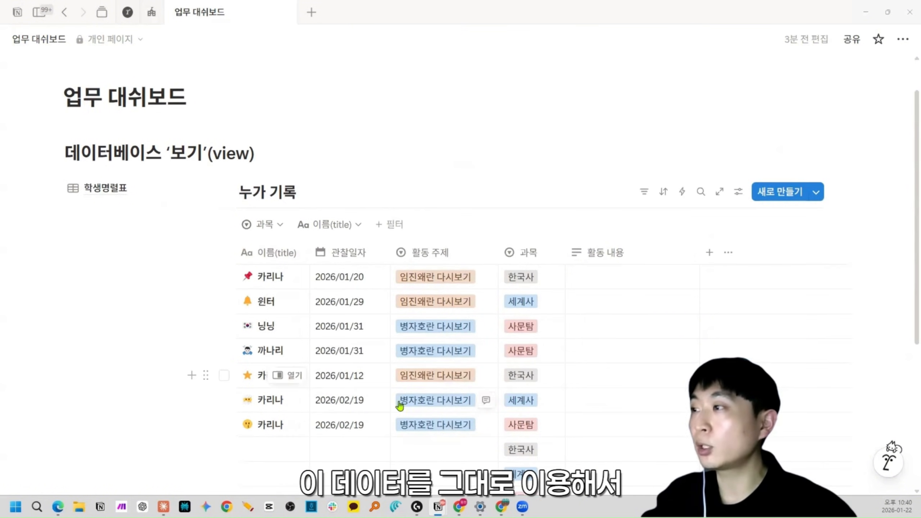
pyautogui.scroll(-4, 246, 401)
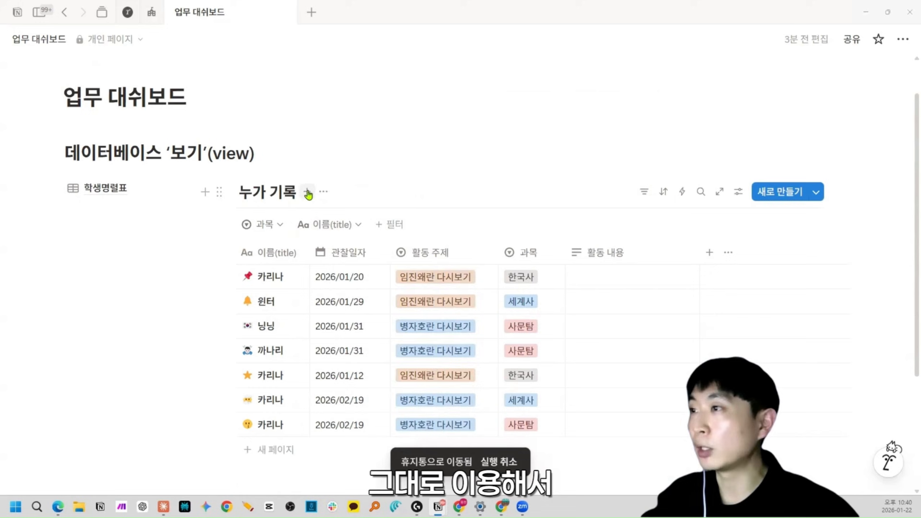
# Step: Review the layout types available for adding another view to 누가 기록
pyautogui.click(308, 193)
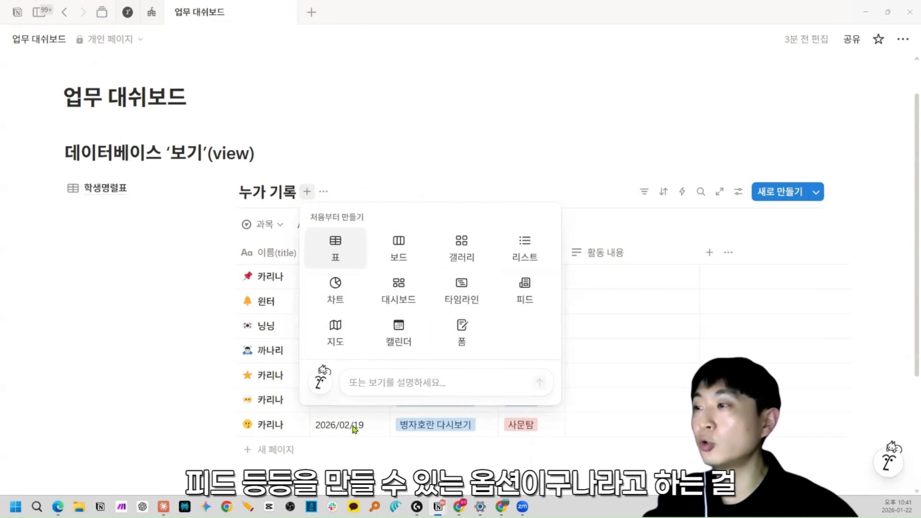
pyautogui.click(346, 454)
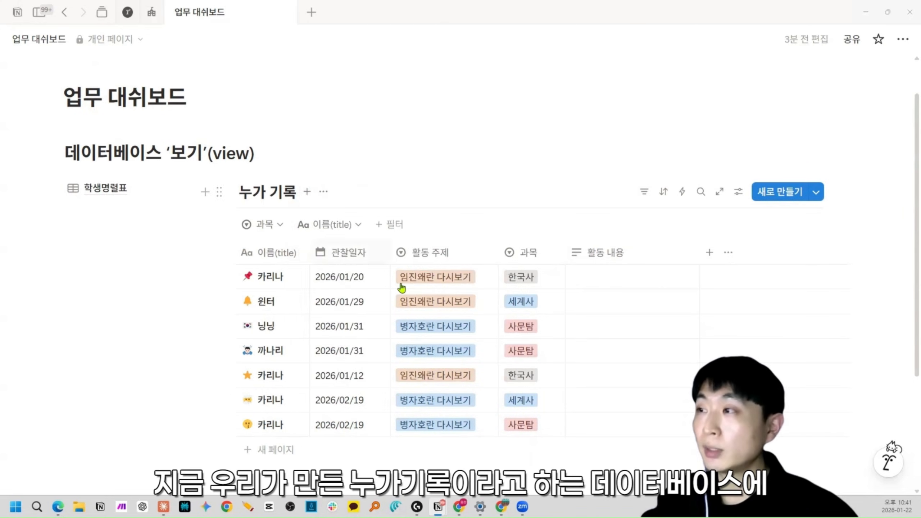
# Step: Add a board view to the 누가 기록 database and look over its columns
pyautogui.click(307, 192)
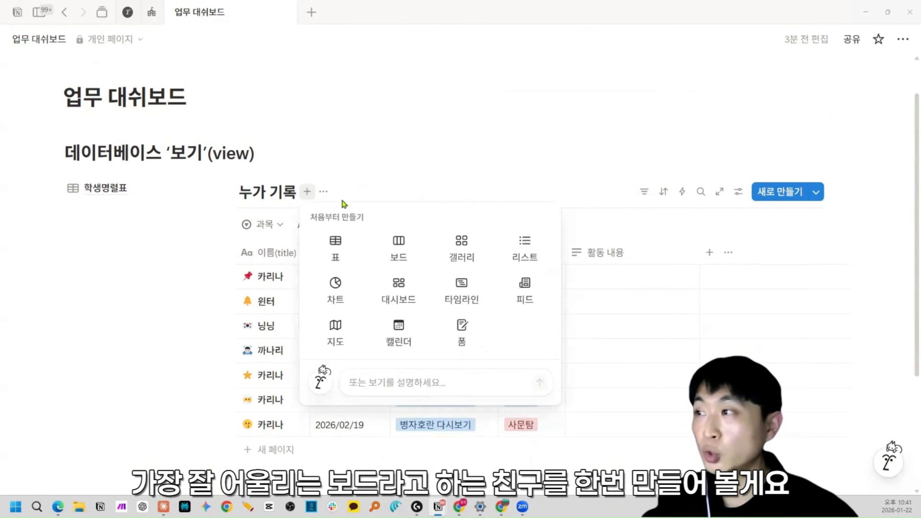
pyautogui.click(399, 250)
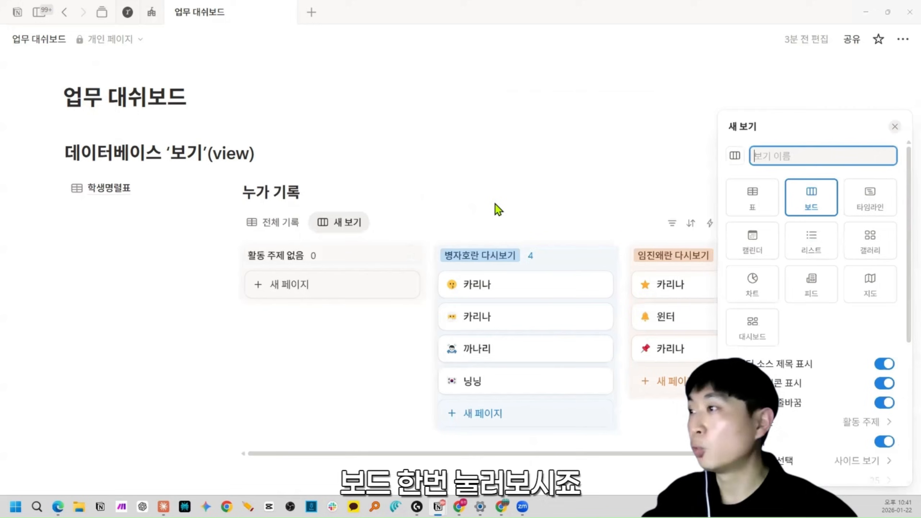
pyautogui.click(495, 185)
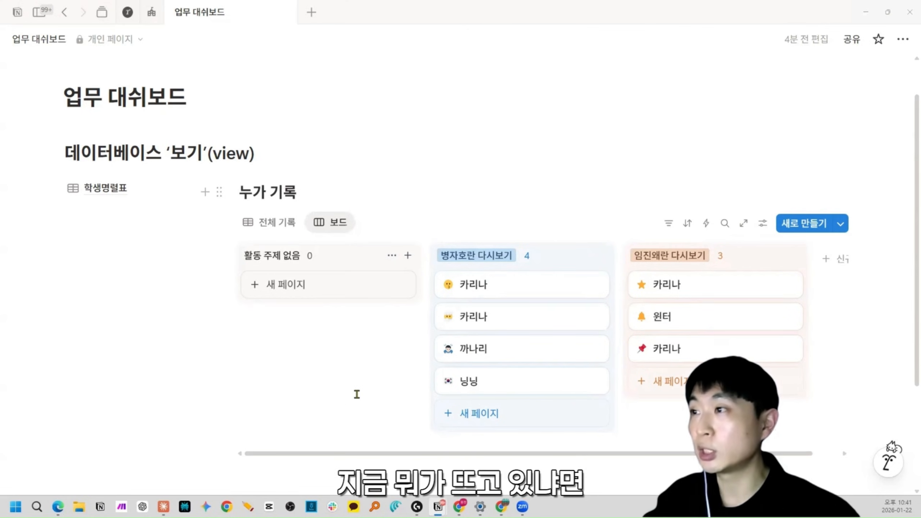
pyautogui.hscroll(1, 357, 395)
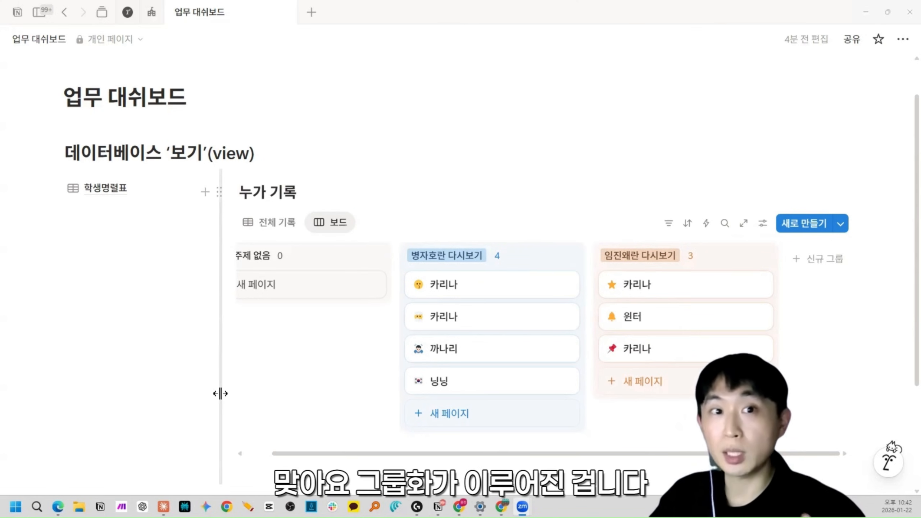
# Step: Group the 전체 기록 table view by 활동 주제 and look over the grouped records
pyautogui.click(270, 222)
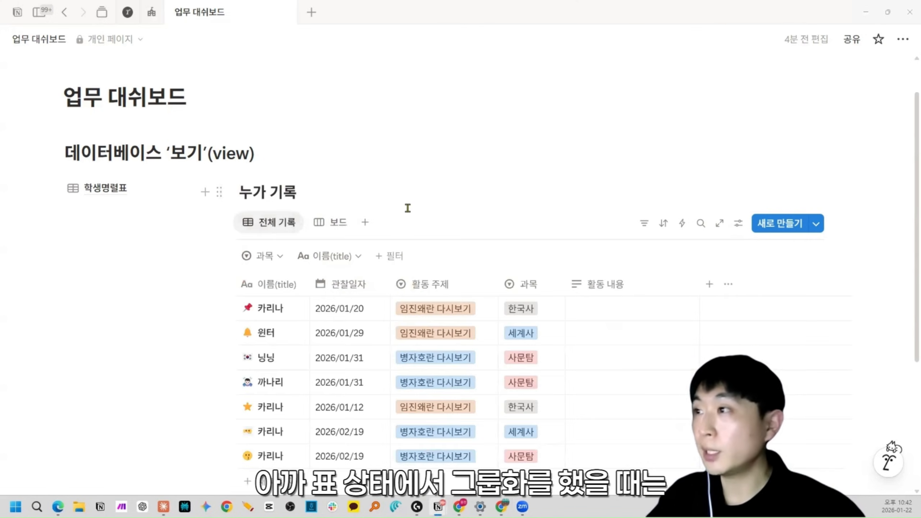
pyautogui.click(738, 223)
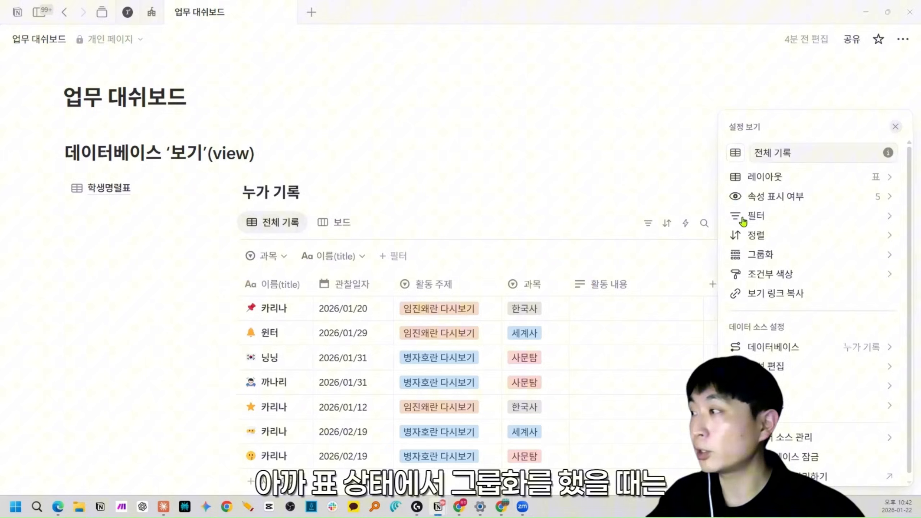
pyautogui.click(766, 252)
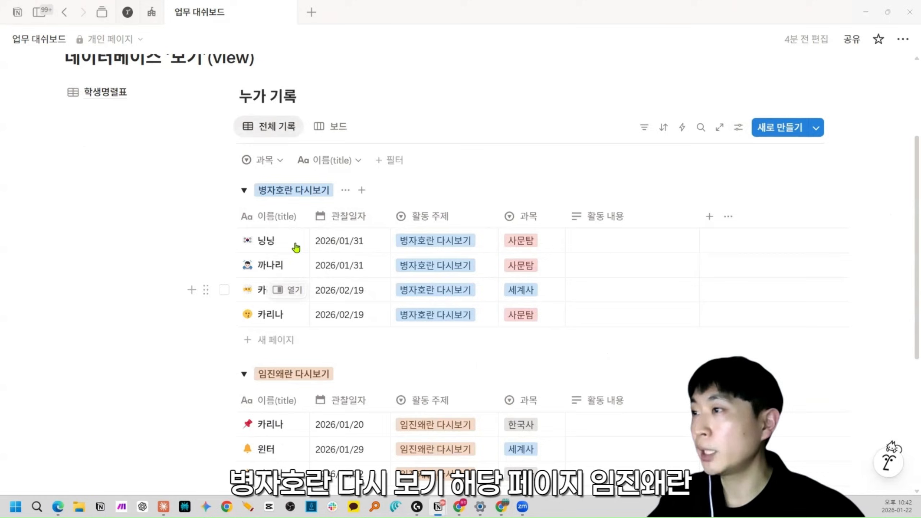
pyautogui.scroll(-3, 294, 246)
pyautogui.scroll(-2, 290, 311)
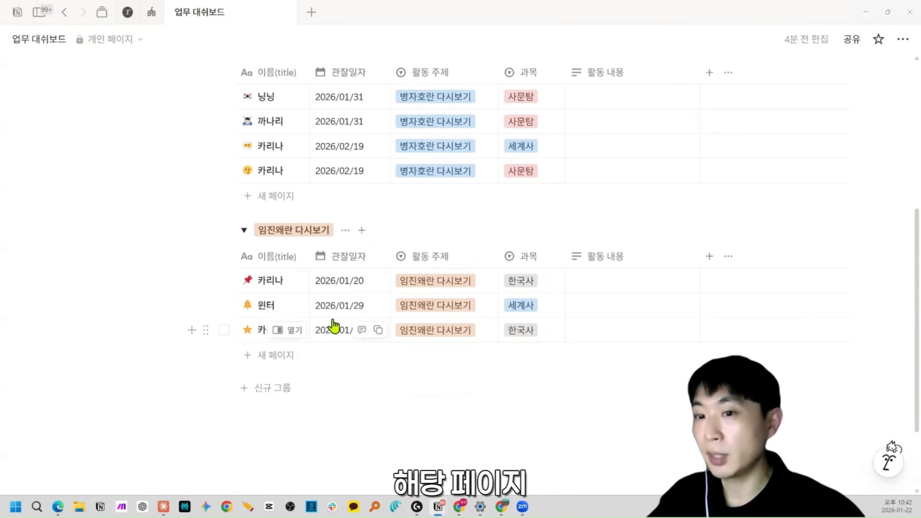
pyautogui.scroll(6, 333, 322)
# Step: Change the 보드 view's grouping to 과목 and look across its columns
pyautogui.click(339, 178)
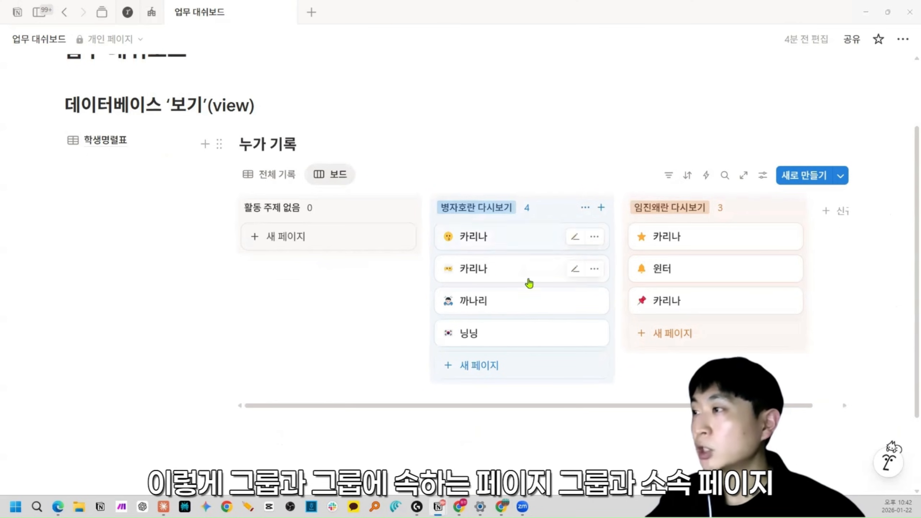
pyautogui.hscroll(1, 550, 340)
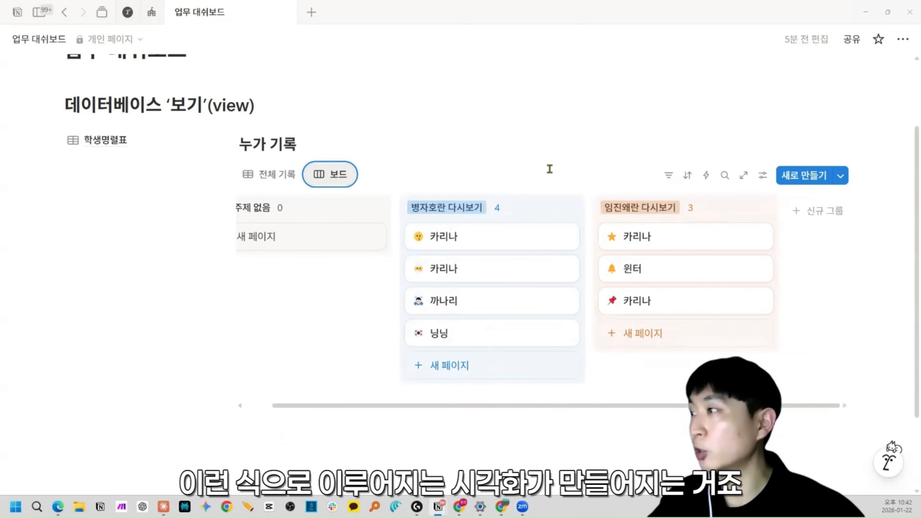
pyautogui.click(762, 176)
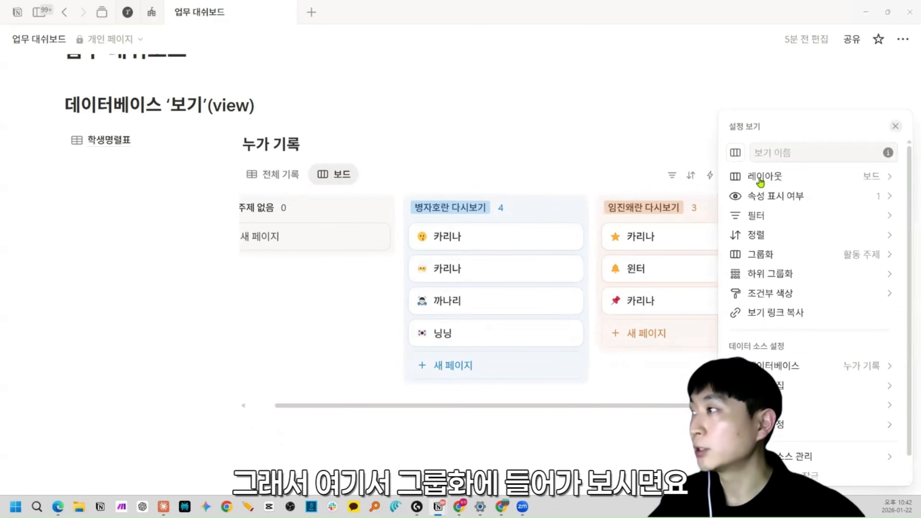
pyautogui.click(787, 255)
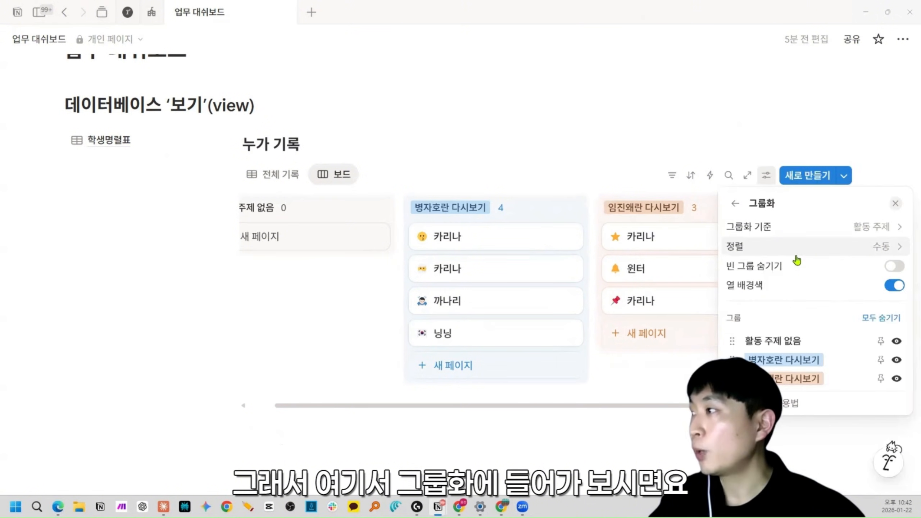
pyautogui.click(872, 232)
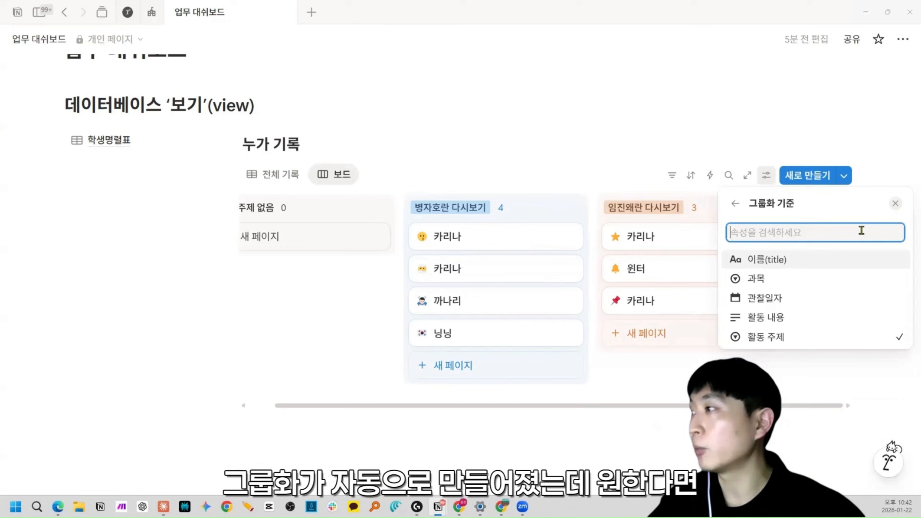
pyautogui.click(758, 278)
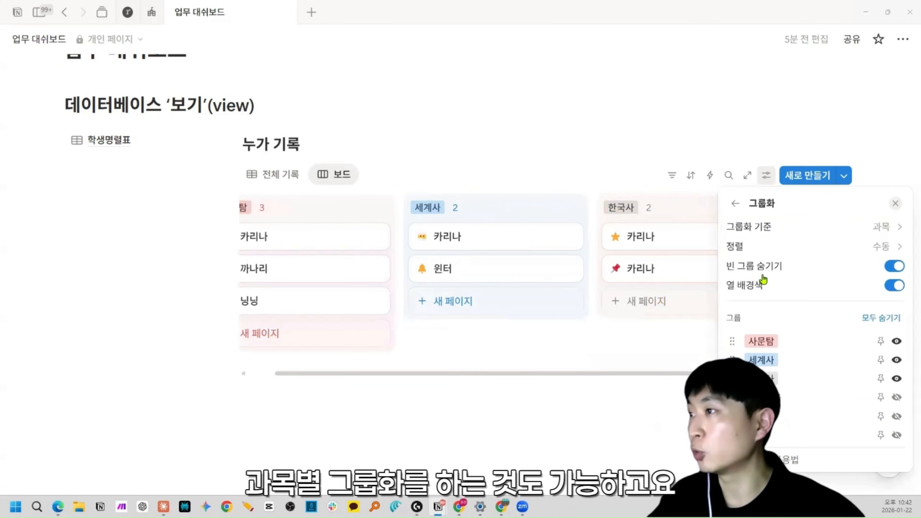
pyautogui.click(584, 142)
pyautogui.hscroll(-2, 536, 253)
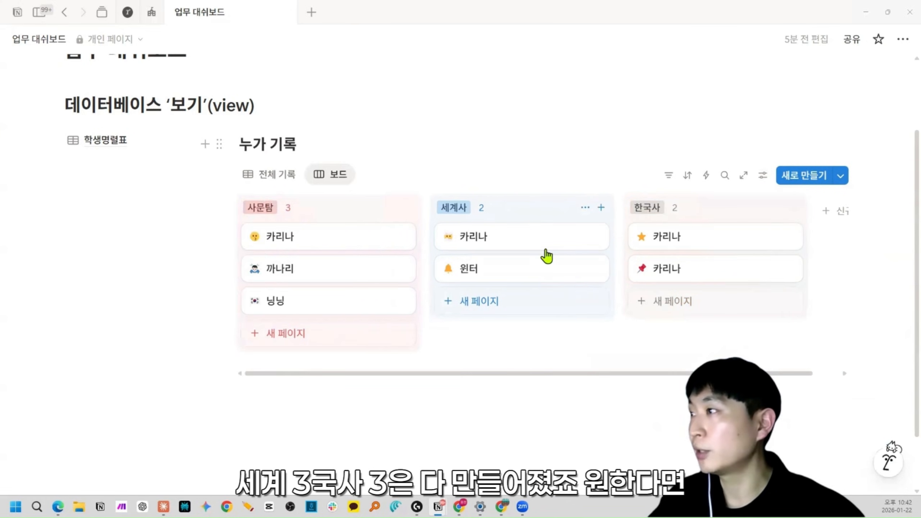
pyautogui.hscroll(2, 547, 256)
pyautogui.hscroll(-2, 544, 239)
# Step: Change the 보드 view's grouping to 이름(title) and look across the columns for each student
pyautogui.click(763, 176)
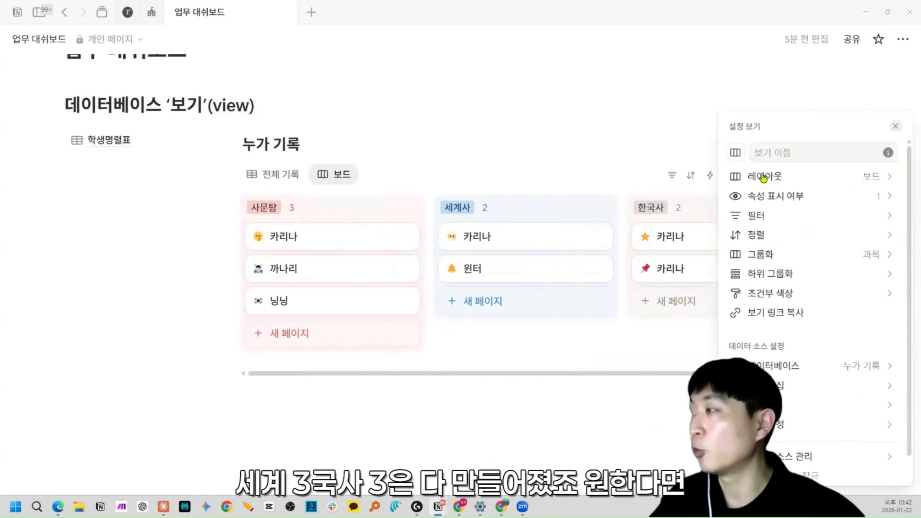
pyautogui.click(762, 254)
pyautogui.click(782, 229)
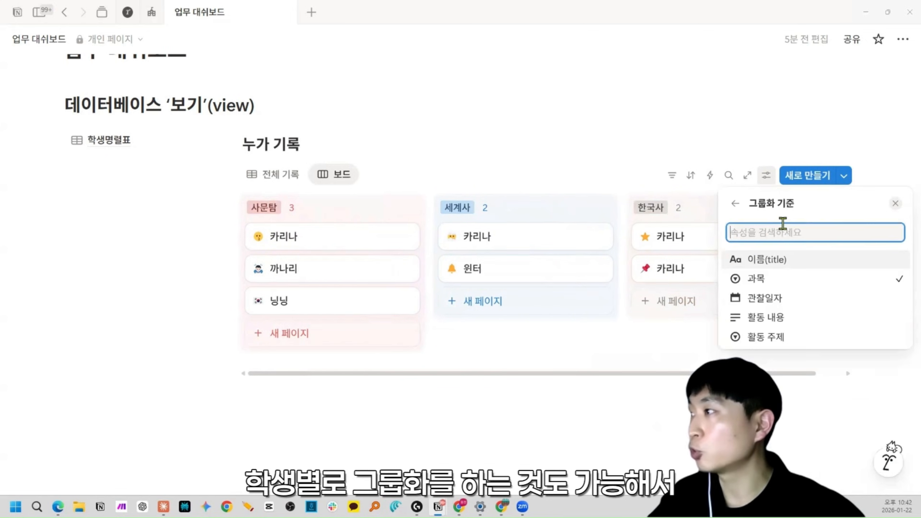
pyautogui.click(766, 260)
pyautogui.click(470, 150)
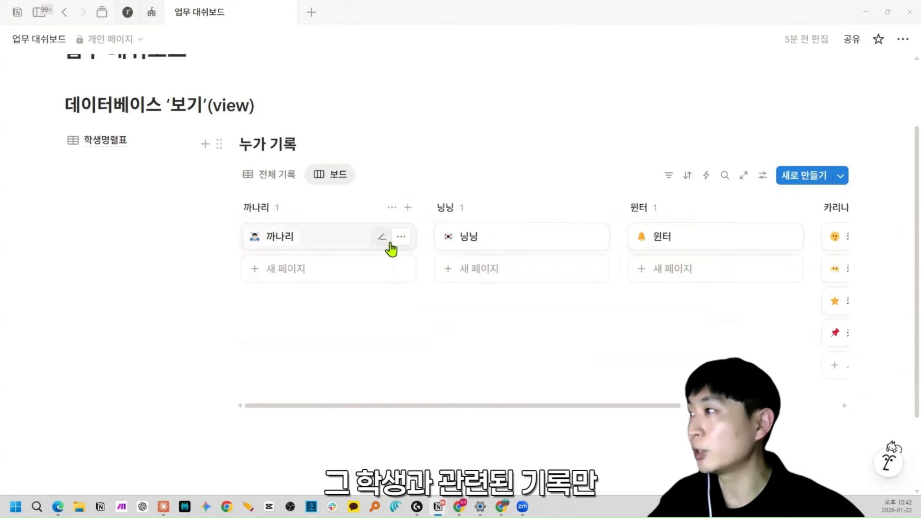
pyautogui.hscroll(3, 528, 283)
pyautogui.hscroll(-3, 537, 283)
pyautogui.hscroll(3, 594, 267)
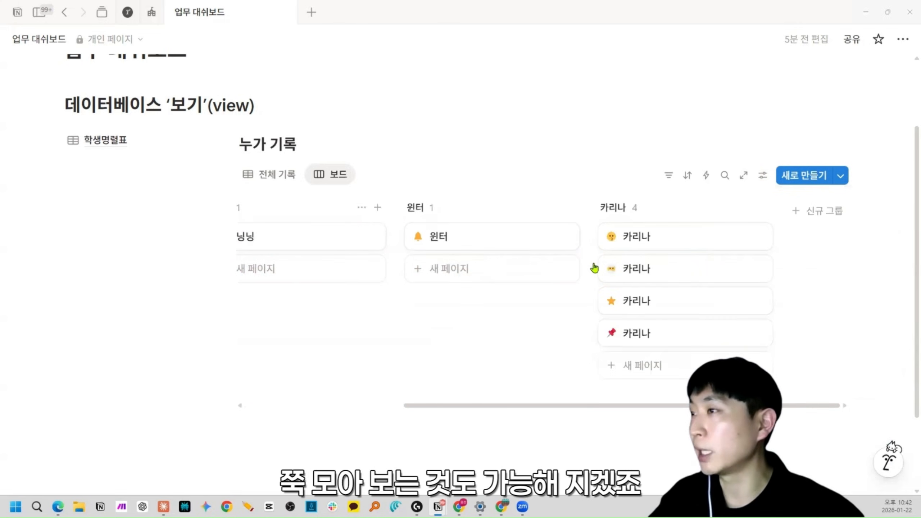
pyautogui.hscroll(-3, 594, 267)
pyautogui.hscroll(3, 603, 262)
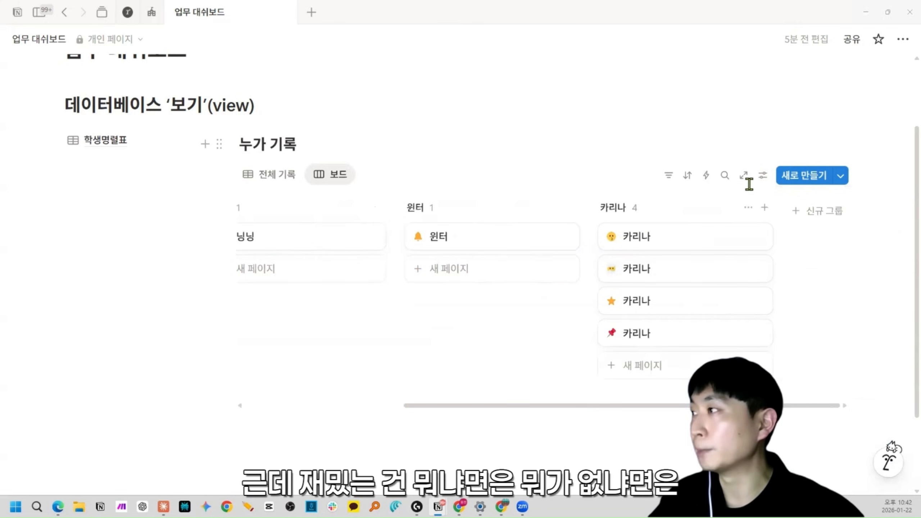
# Step: Check the 보드 view's grouping settings for an option to remove the grouping
pyautogui.click(762, 181)
pyautogui.click(781, 250)
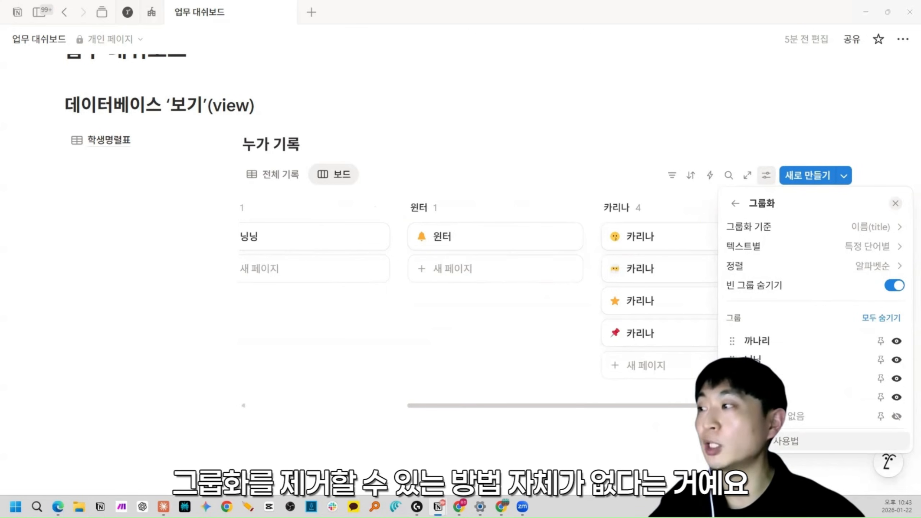
pyautogui.click(435, 159)
# Step: Add a gallery view to the 누가 기록 database and look over its cards
pyautogui.click(365, 174)
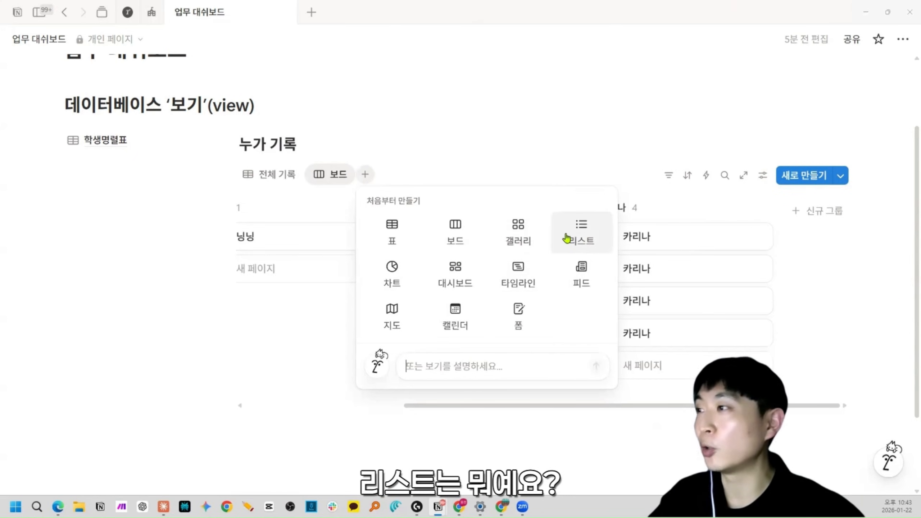
pyautogui.click(534, 238)
pyautogui.press('Escape')
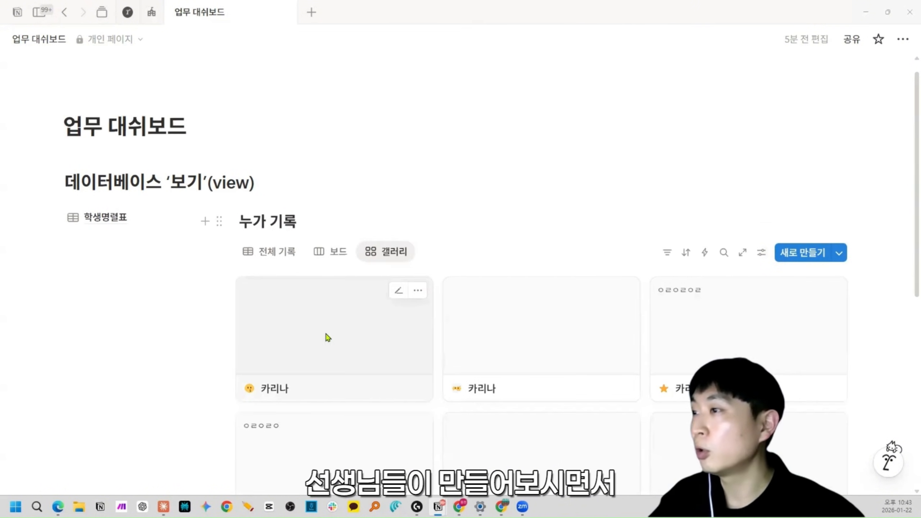
pyautogui.scroll(-3, 370, 341)
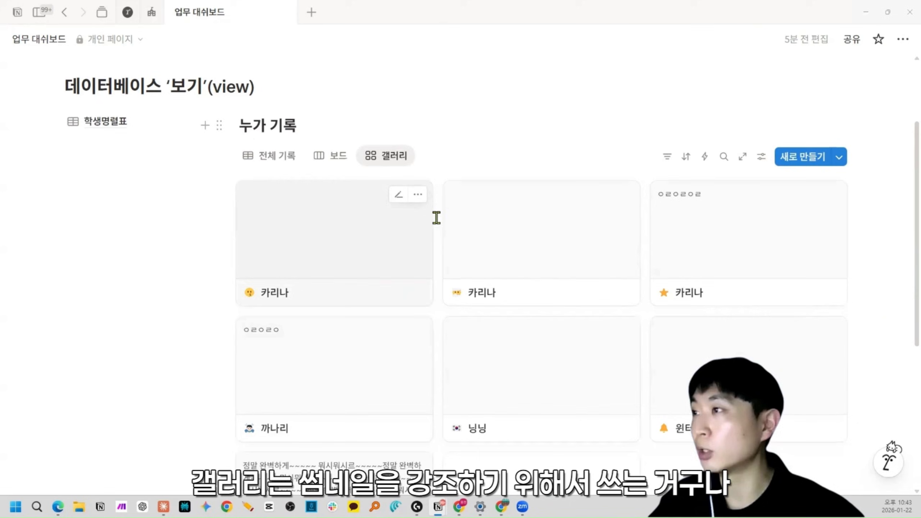
# Step: Add a list view to the 누가 기록 database
pyautogui.click(426, 155)
pyautogui.click(647, 217)
pyautogui.click(560, 230)
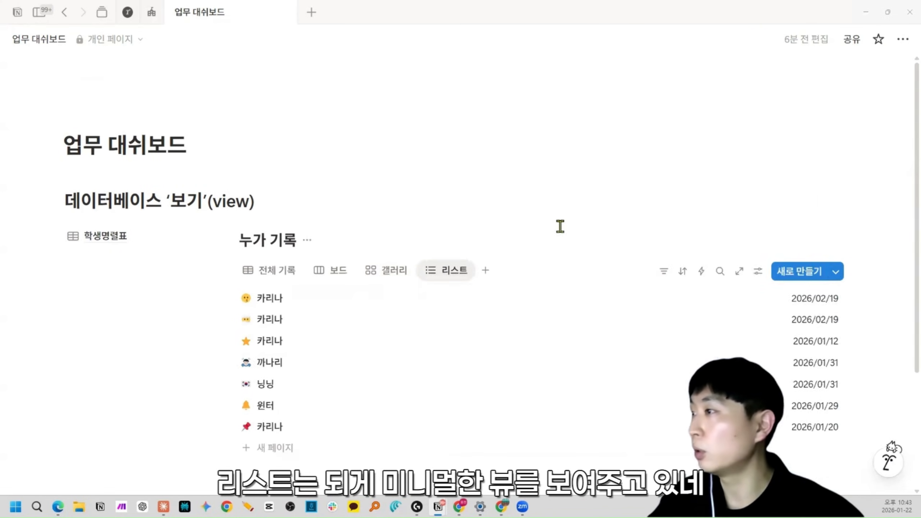
pyautogui.scroll(-3, 496, 249)
# Step: Add a calendar view to the 누가 기록 database and look over the records by date
pyautogui.click(486, 175)
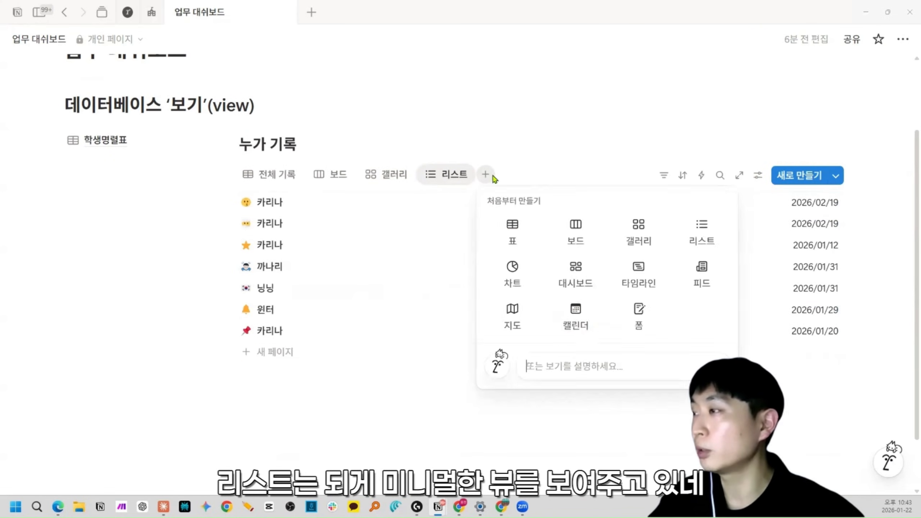
pyautogui.click(580, 306)
pyautogui.click(561, 197)
pyautogui.scroll(-4, 560, 233)
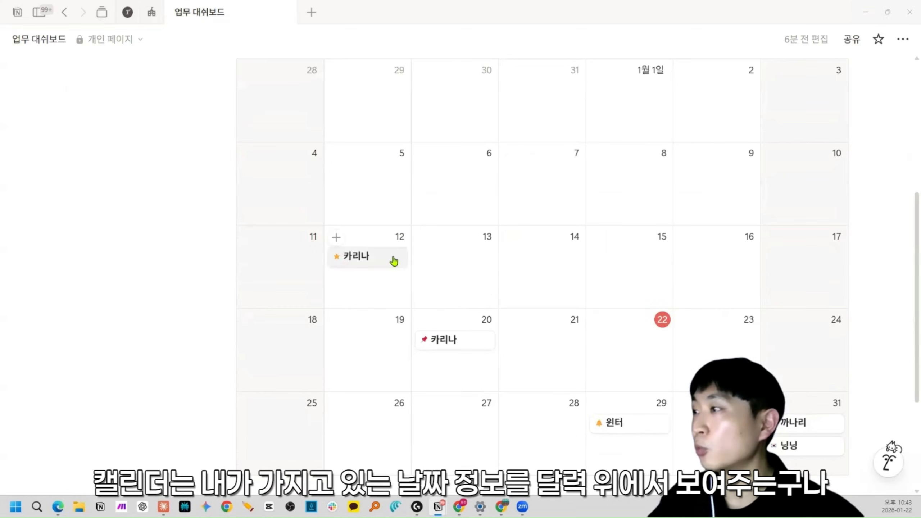
pyautogui.scroll(6, 652, 345)
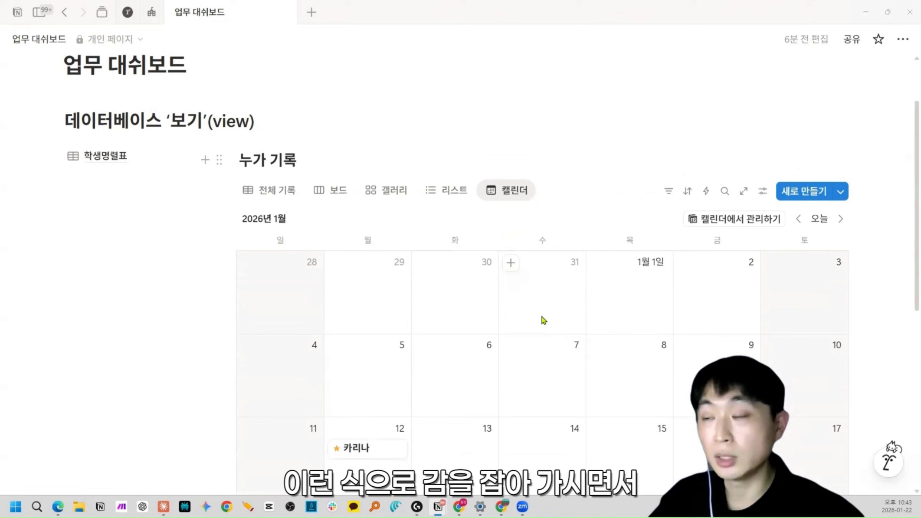
# Step: Write the lines 블록 유형 and 데이터베이스 속성 유형 in the column below 학생명렬표
pyautogui.click(103, 212)
pyautogui.write('블록 유형')
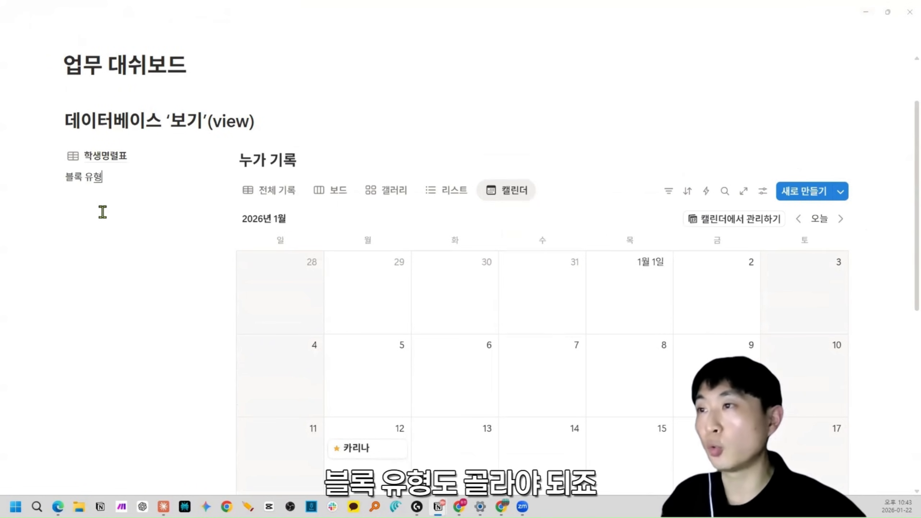
pyautogui.press('Return')
pyautogui.write('데이텁베이스')
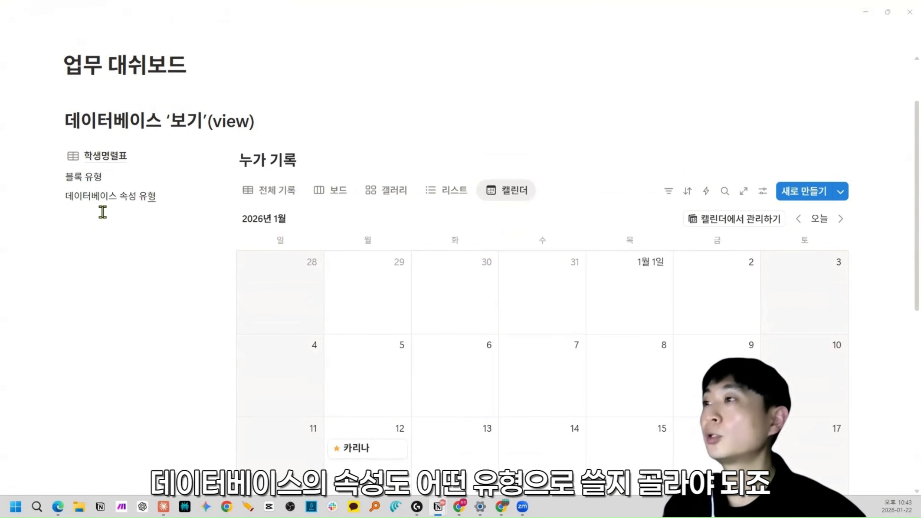
pyautogui.write(' 속성 유형')
pyautogui.press('Return')
# Step: Continue the notes with the lines 필터, 정렬, 그룹화 and 레이아웃!!, and select all the note lines from 블록 유형 on
pyautogui.write('필터')
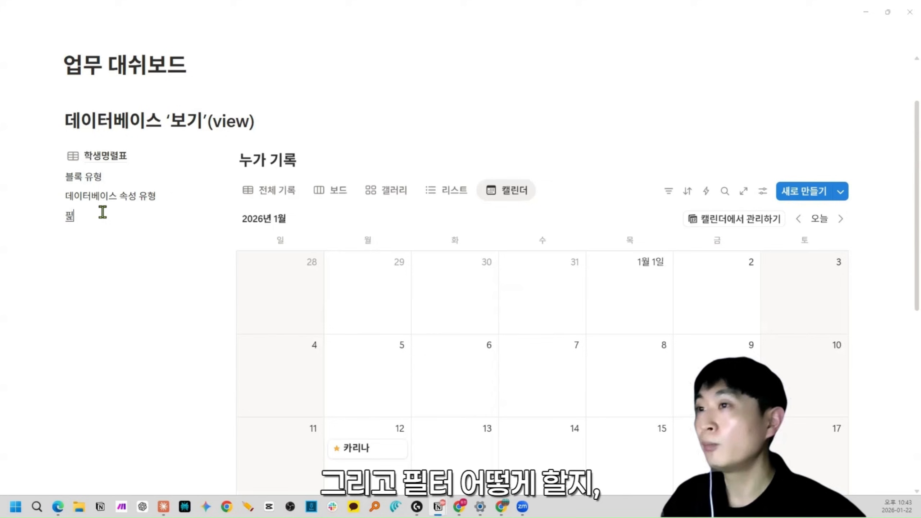
pyautogui.press('Return')
pyautogui.write('정렬')
pyautogui.press('Return')
pyautogui.write('그룹화')
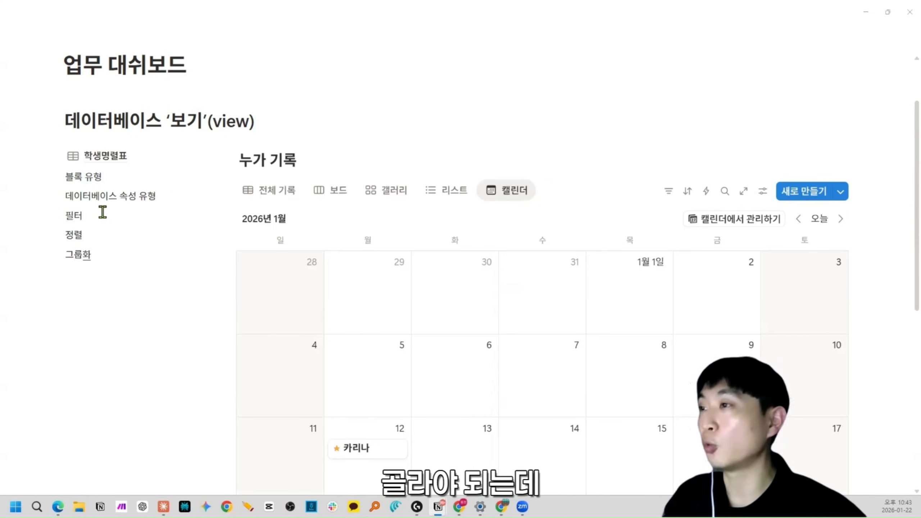
pyautogui.press('Return')
pyautogui.write('레이앙')
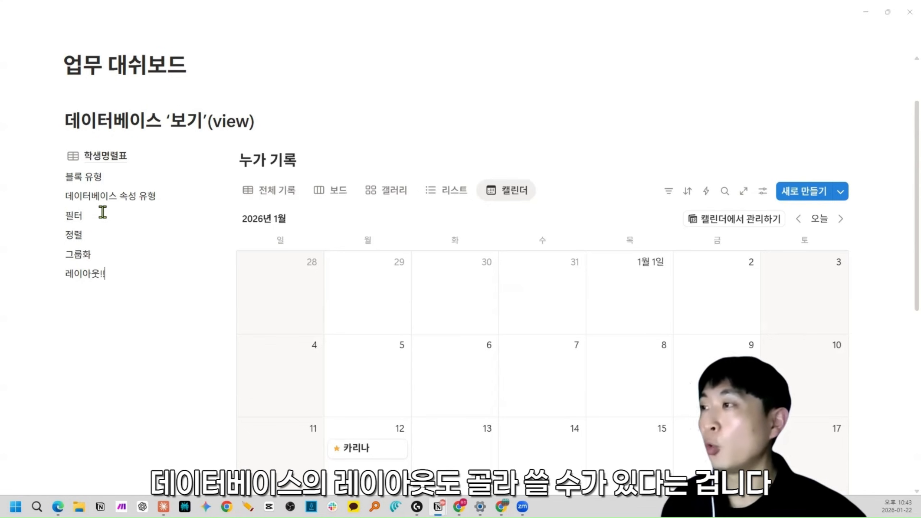
pyautogui.write('웃!!')
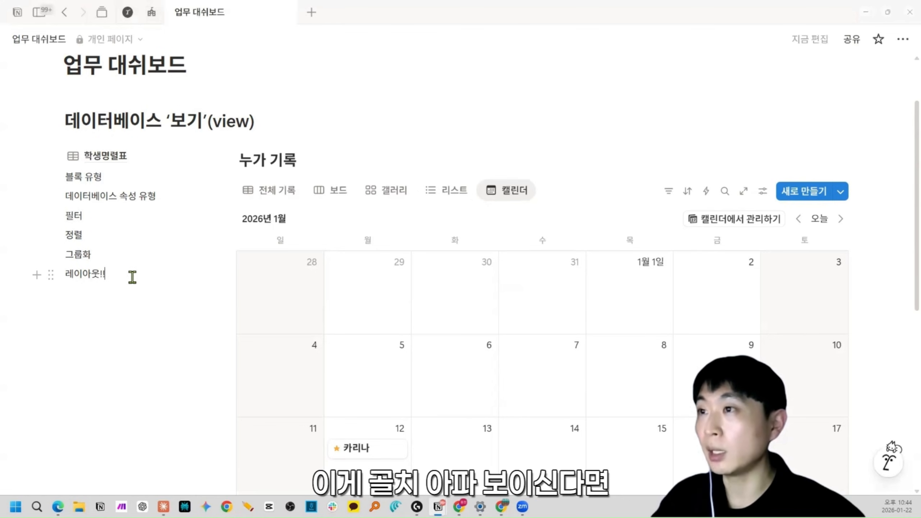
pyautogui.hotkey('shift', 'Home')
pyautogui.moveTo(90, 231); pyautogui.dragTo(66, 179)
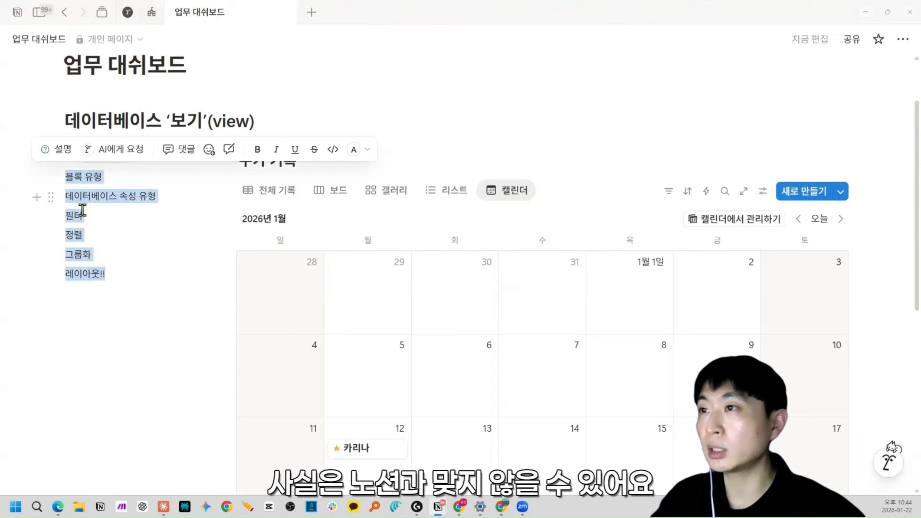
pyautogui.click(111, 239)
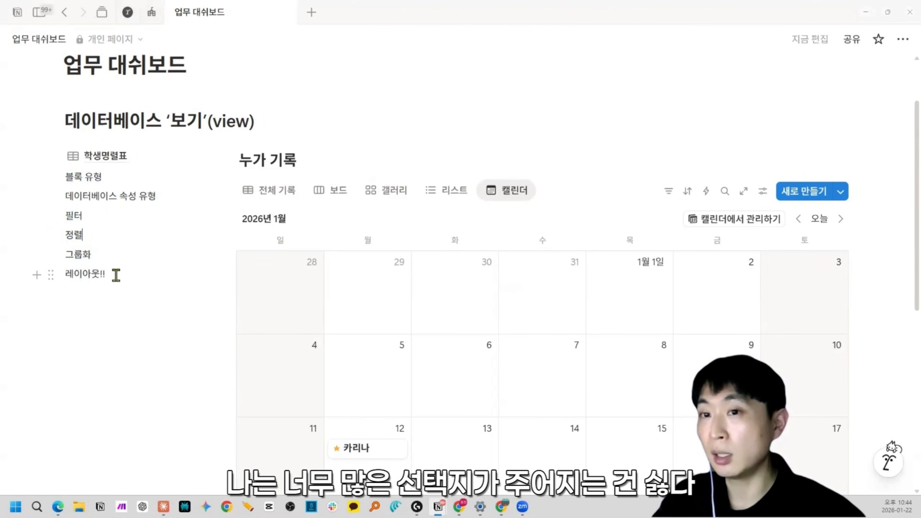
pyautogui.moveTo(116, 275); pyautogui.dragTo(67, 219)
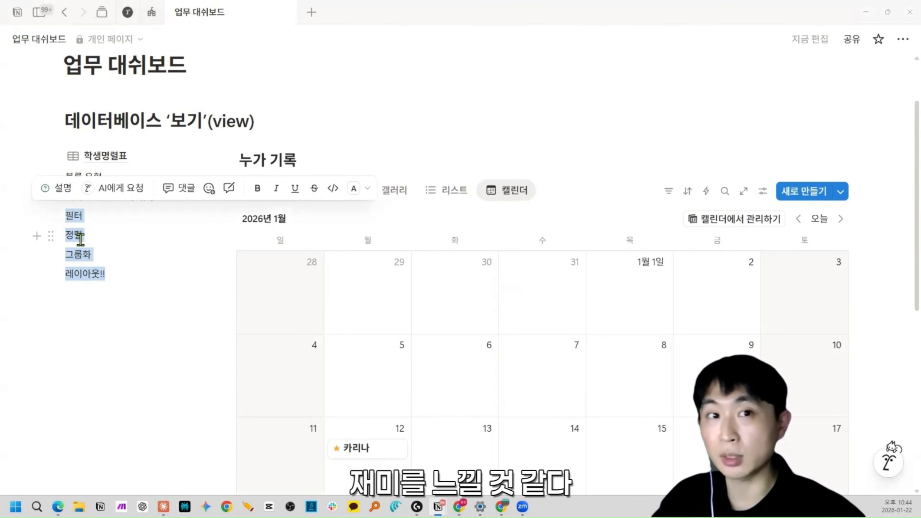
pyautogui.click(132, 274)
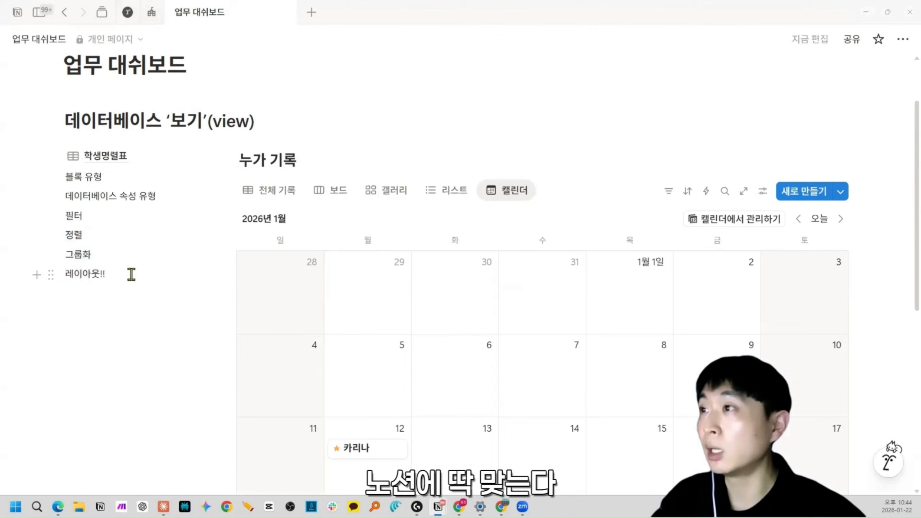
# Step: Examine the board view of 누가 기록 across its name columns, and look into the first card's record
pyautogui.click(331, 192)
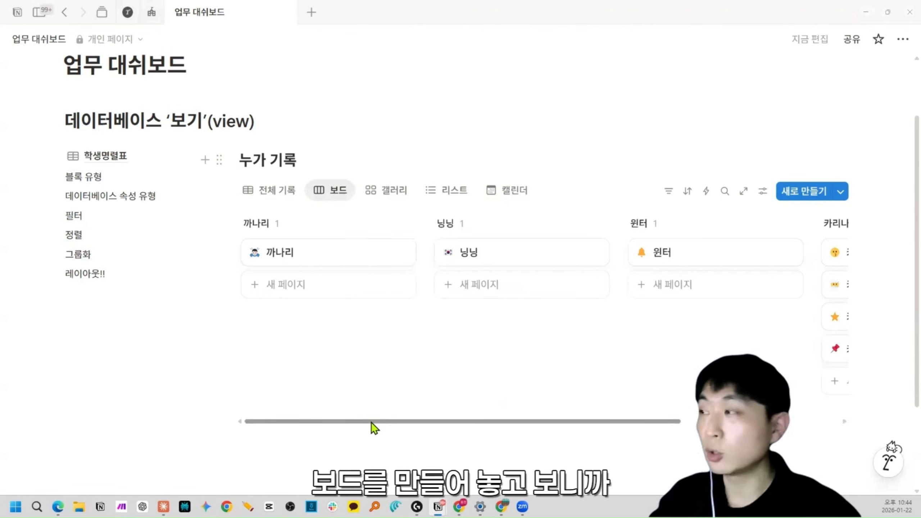
pyautogui.moveTo(372, 423); pyautogui.dragTo(293, 409)
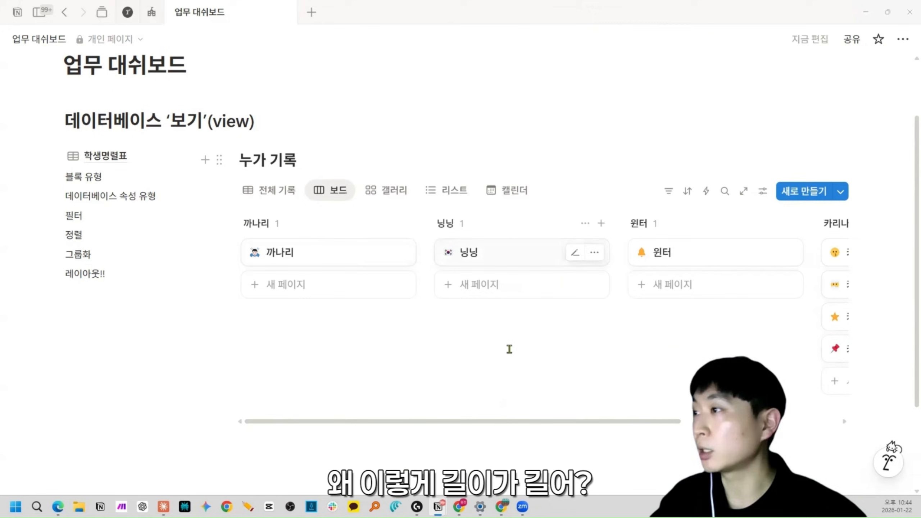
pyautogui.moveTo(457, 420); pyautogui.dragTo(333, 416)
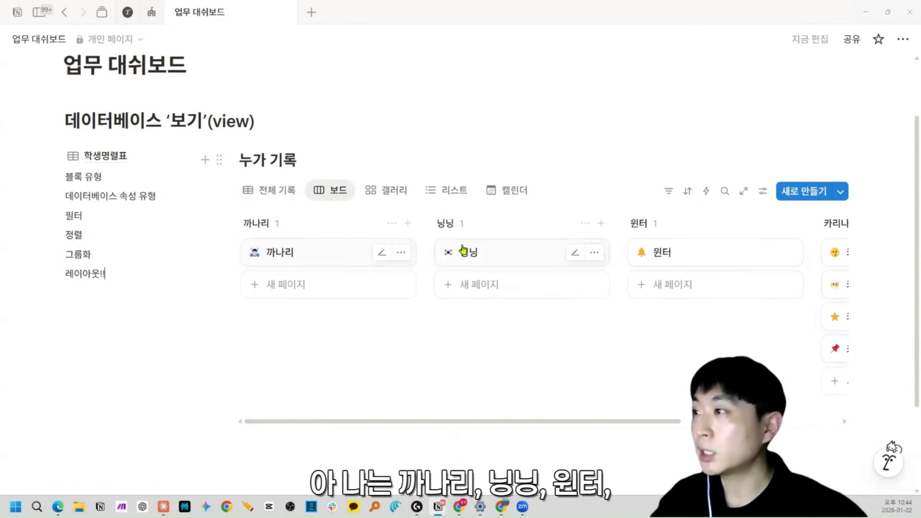
pyautogui.hscroll(5, 335, 255)
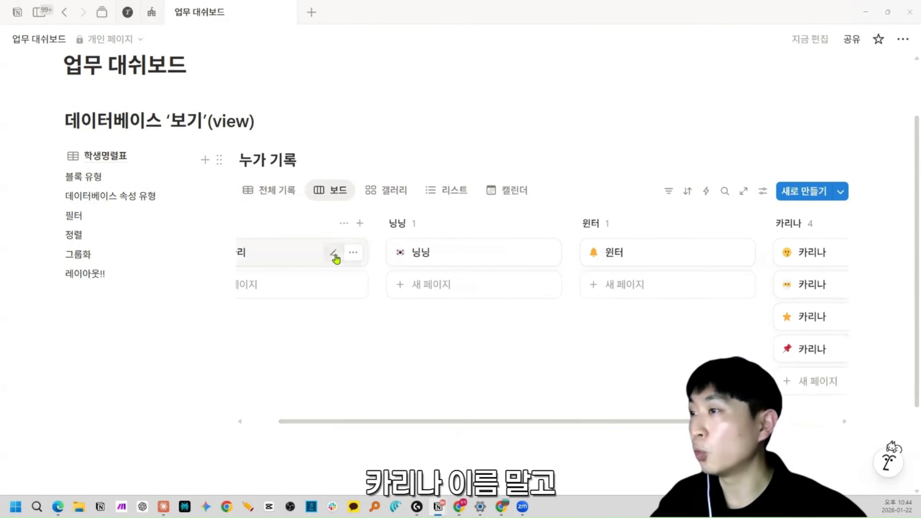
pyautogui.hscroll(-5, 319, 329)
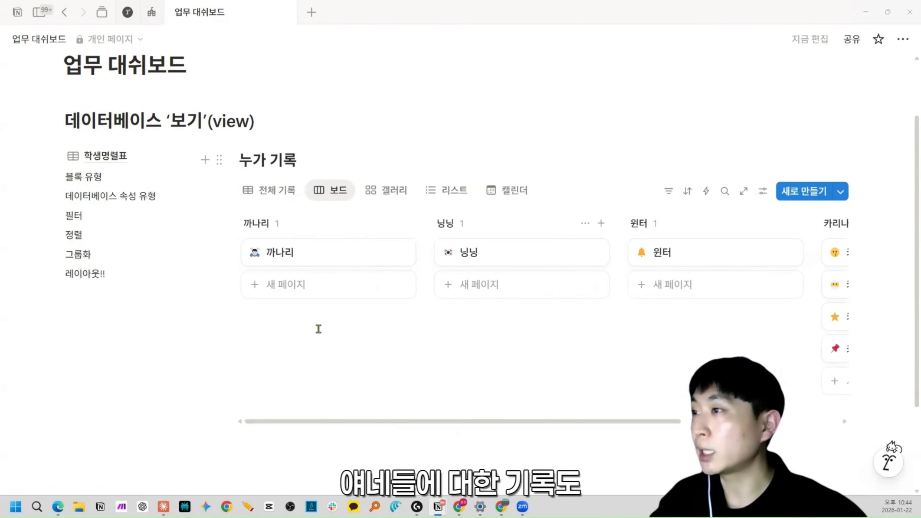
pyautogui.click(306, 261)
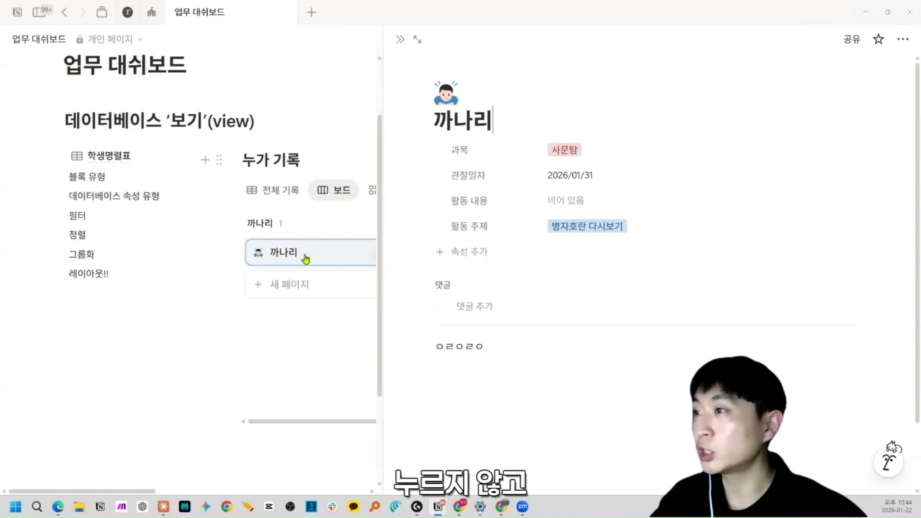
pyautogui.click(400, 39)
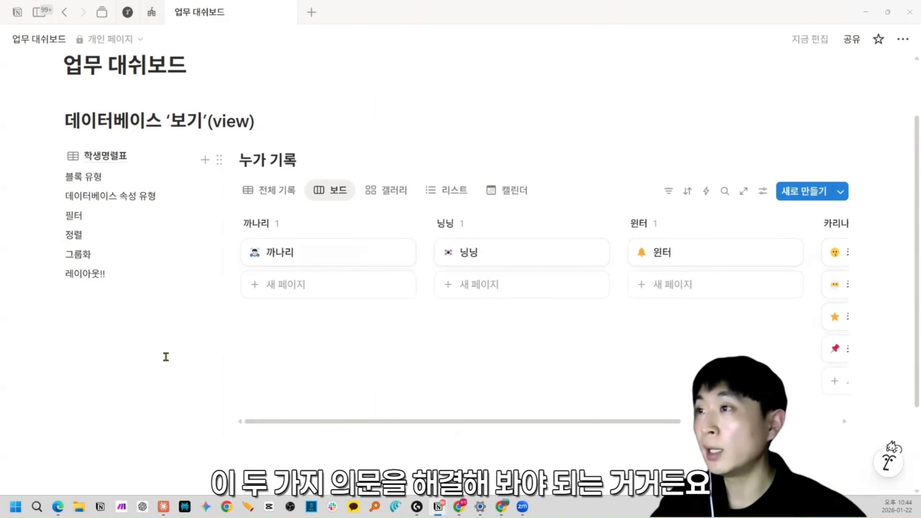
pyautogui.click(145, 350)
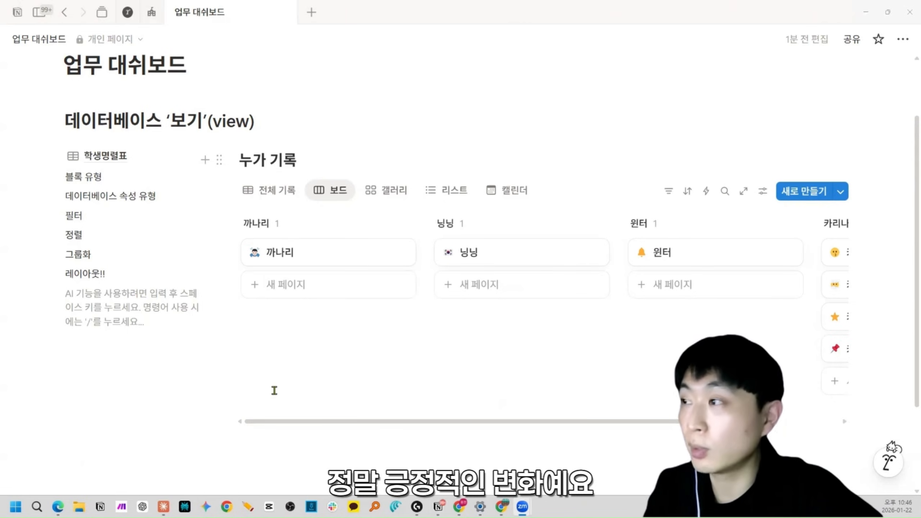
pyautogui.hscroll(5, 383, 365)
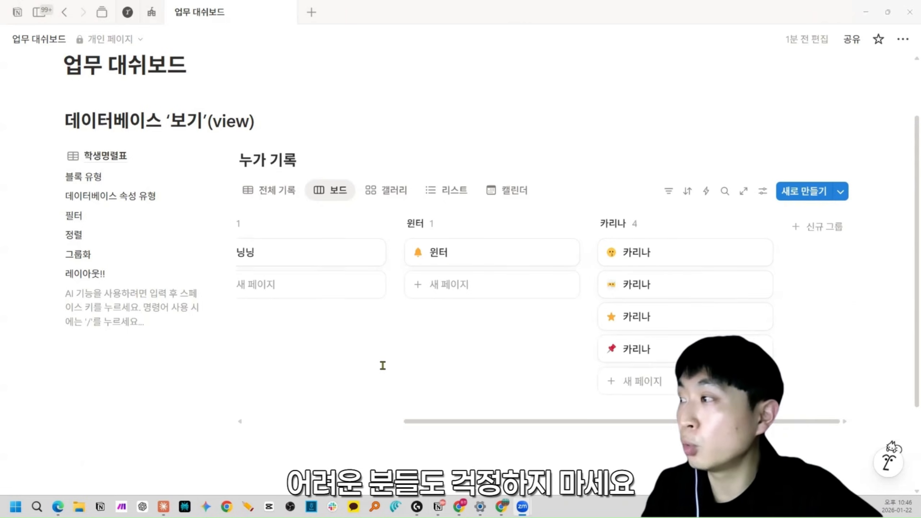
pyautogui.hscroll(-5, 382, 365)
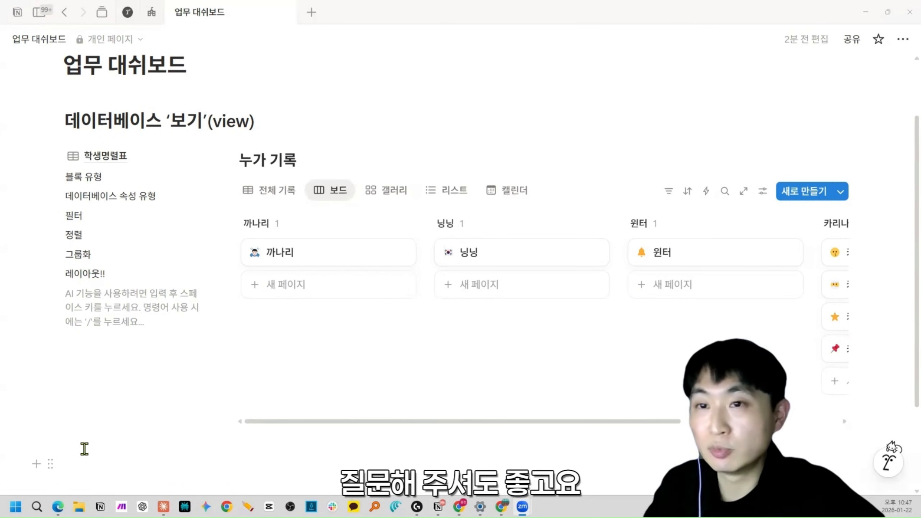
# Step: Delete the calendar and list views from the 누가 기록 database
pyautogui.rightClick(508, 190)
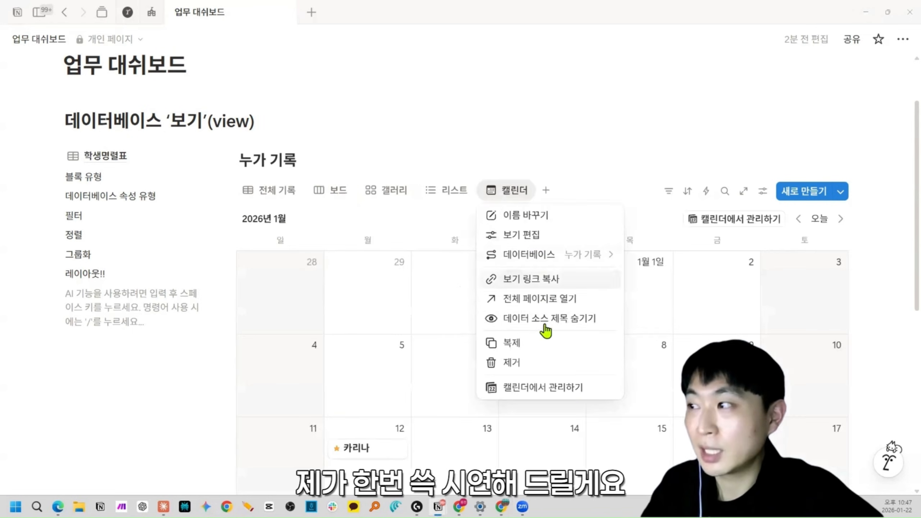
pyautogui.click(541, 370)
pyautogui.click(465, 257)
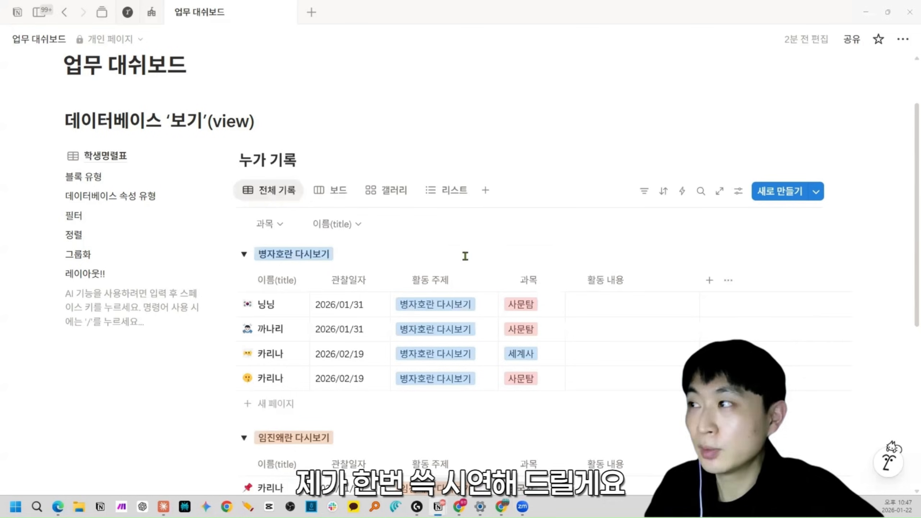
pyautogui.click(449, 189)
pyautogui.click(449, 189)
pyautogui.click(467, 361)
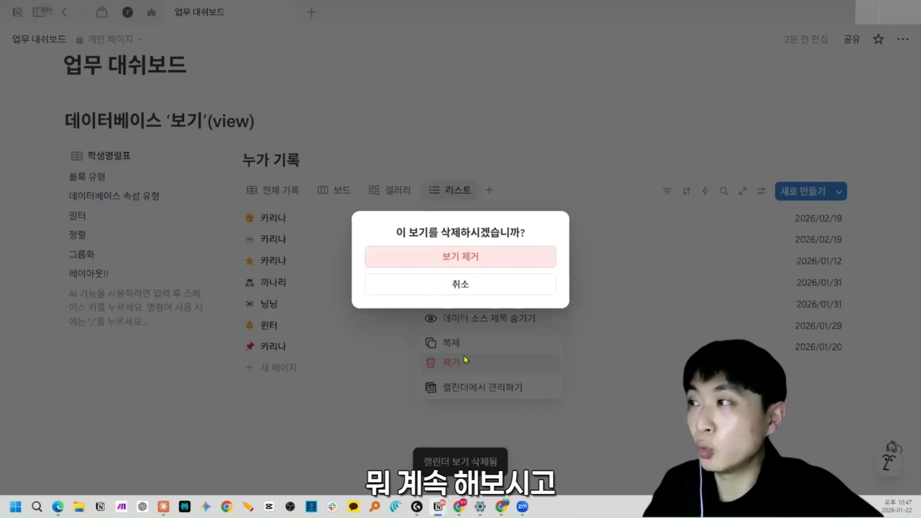
pyautogui.click(453, 258)
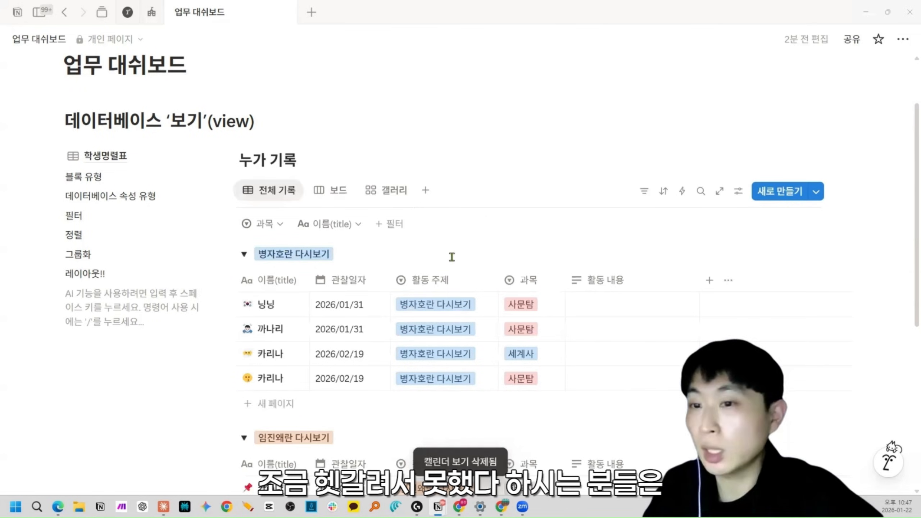
# Step: Delete the gallery and board views of 누가 기록, keeping only the 전체 기록 table
pyautogui.click(393, 192)
pyautogui.click(393, 192)
pyautogui.click(399, 362)
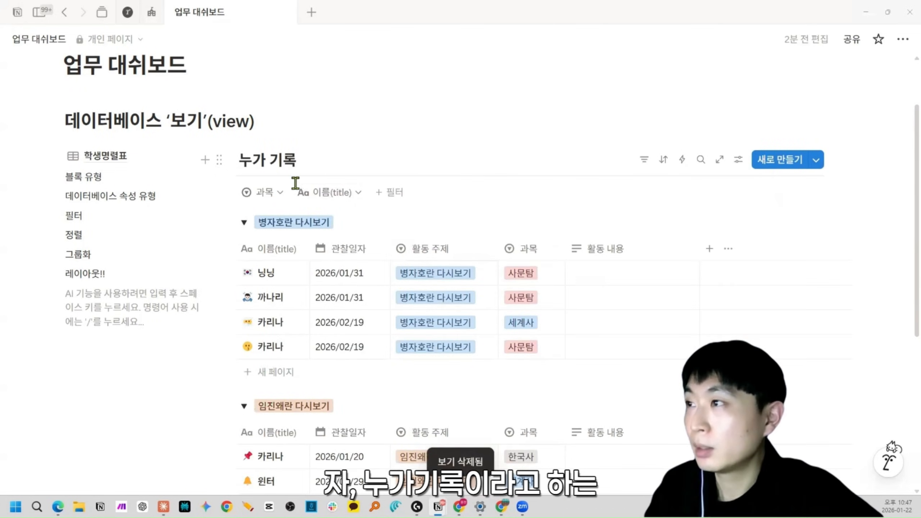
# Step: Remove the grouping from the 전체 기록 table and look over the layouts offered for a new view
pyautogui.click(738, 160)
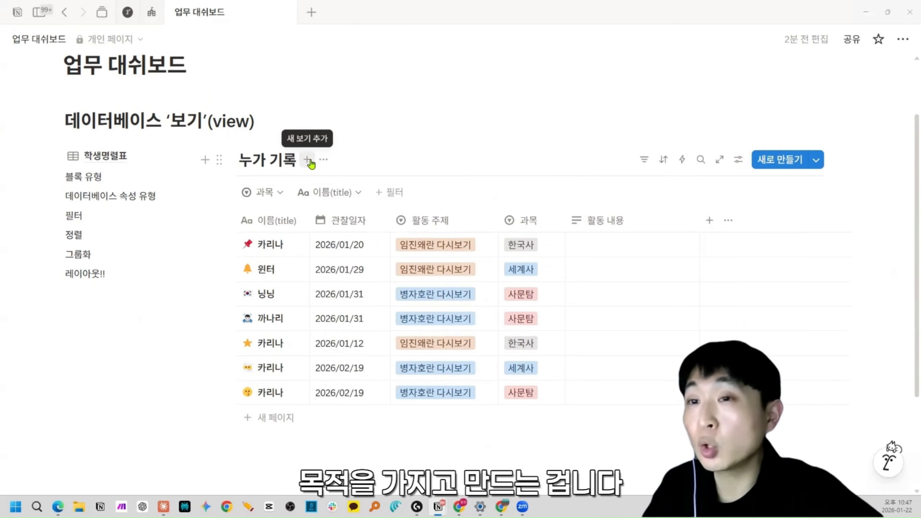
pyautogui.click(309, 161)
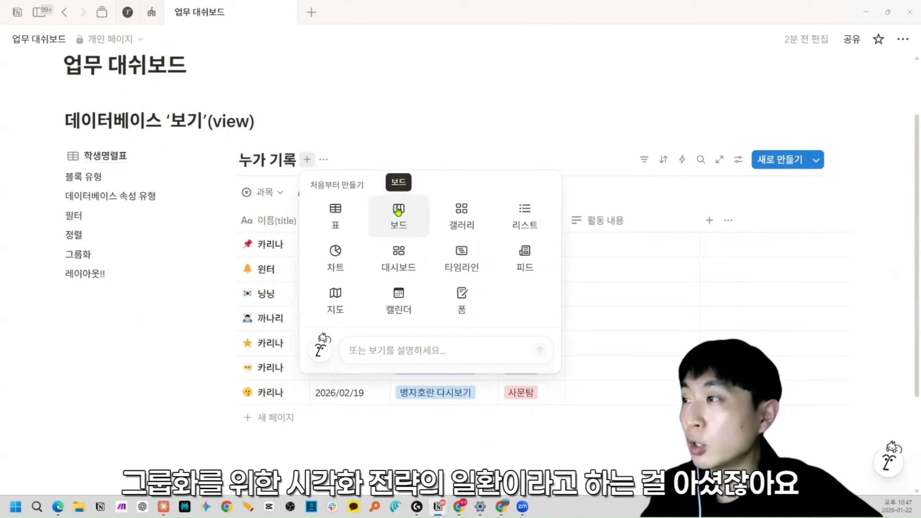
pyautogui.click(421, 147)
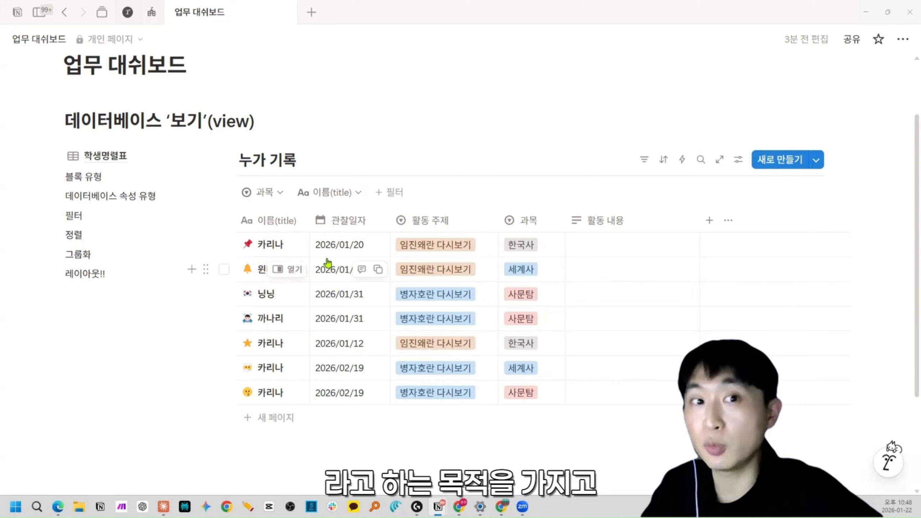
# Step: Add a new board view to the 누가 기록 database
pyautogui.click(307, 161)
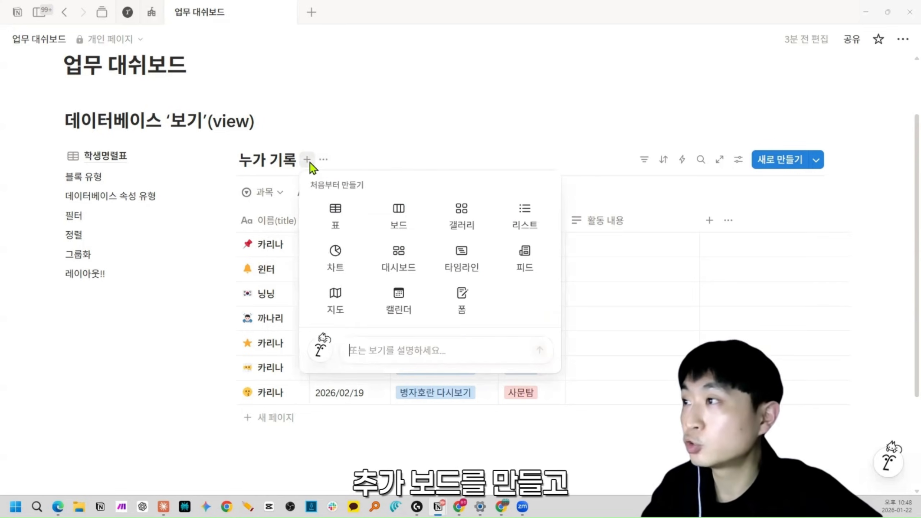
pyautogui.click(393, 217)
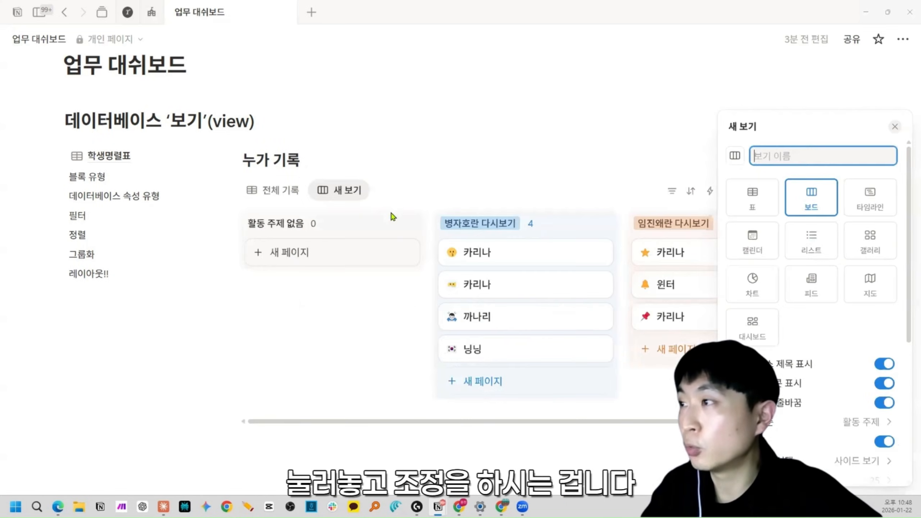
pyautogui.click(467, 171)
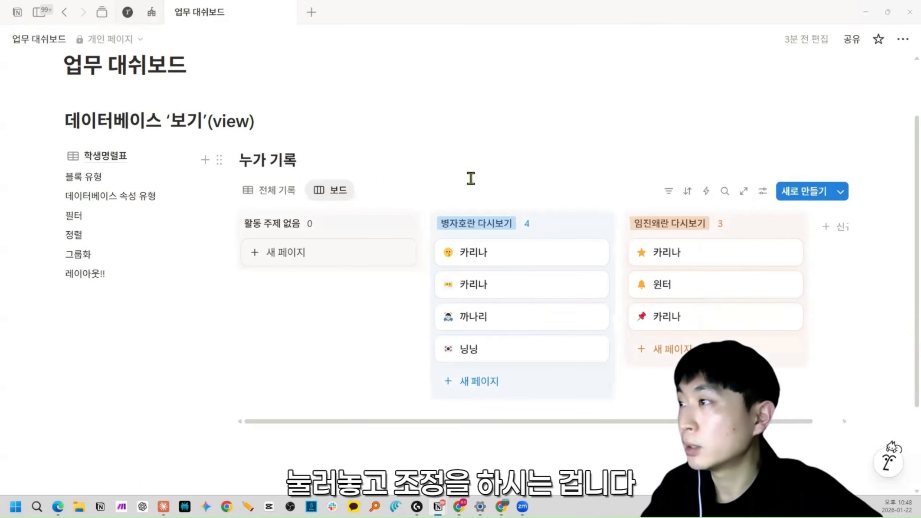
# Step: Group the new board view by the 이름(title) property
pyautogui.click(762, 192)
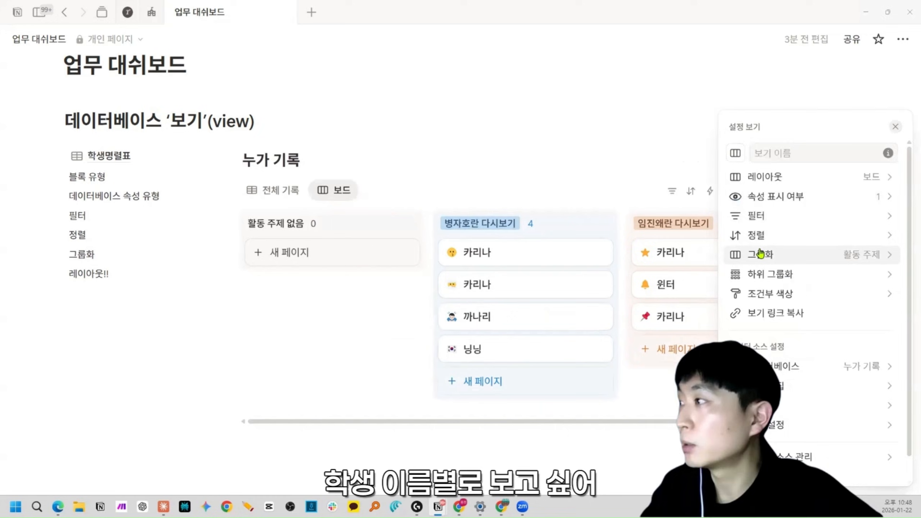
pyautogui.click(761, 254)
pyautogui.click(768, 242)
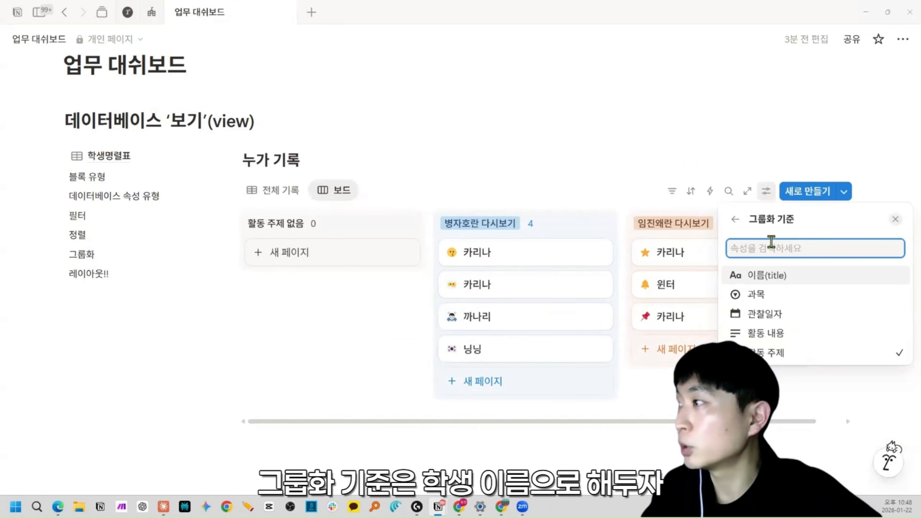
pyautogui.click(758, 276)
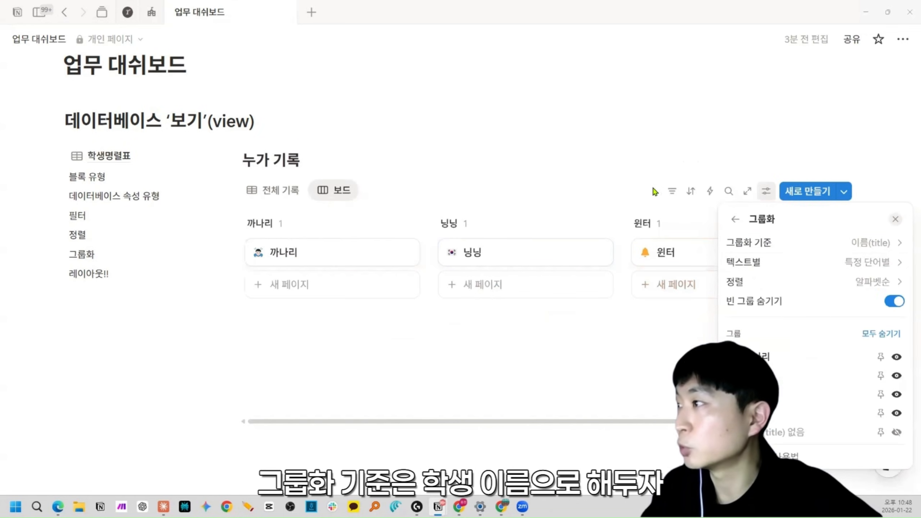
pyautogui.click(617, 158)
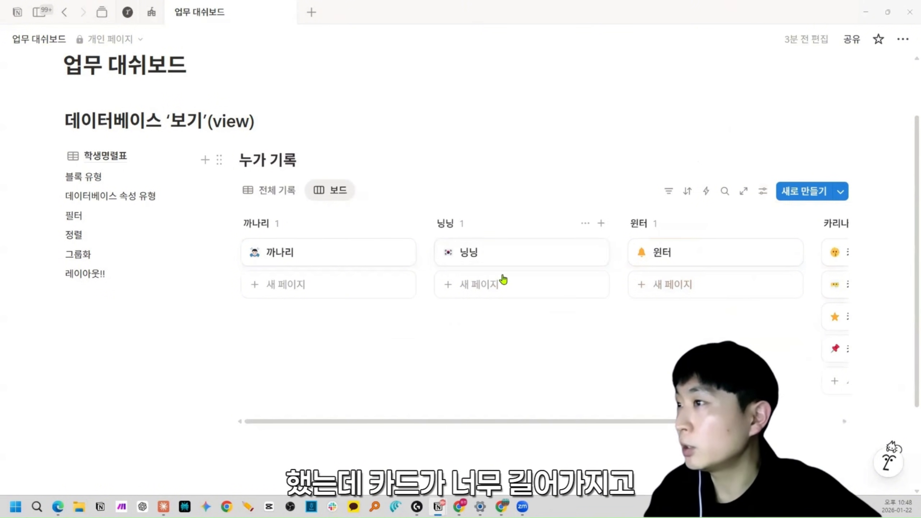
# Step: Look across the board's name columns to examine how wide the cards are
pyautogui.hscroll(5, 502, 278)
pyautogui.hscroll(-5, 610, 251)
pyautogui.hscroll(5, 639, 263)
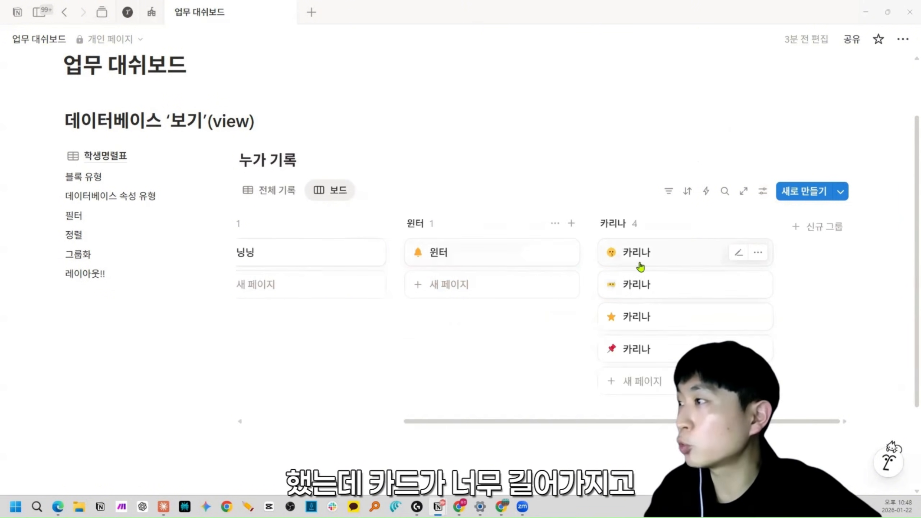
pyautogui.hscroll(-3, 639, 263)
pyautogui.hscroll(-3, 629, 265)
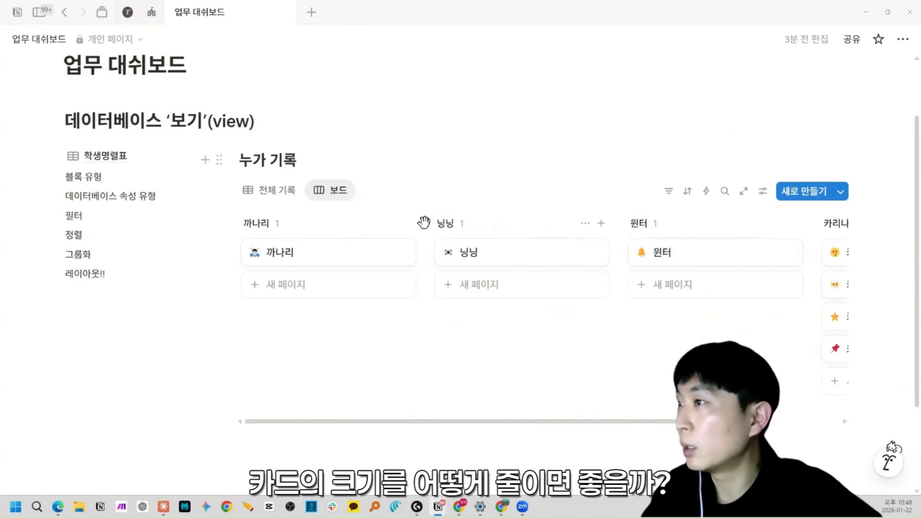
# Step: Look over the board view's layout settings and the layouts available when adding another view
pyautogui.click(760, 191)
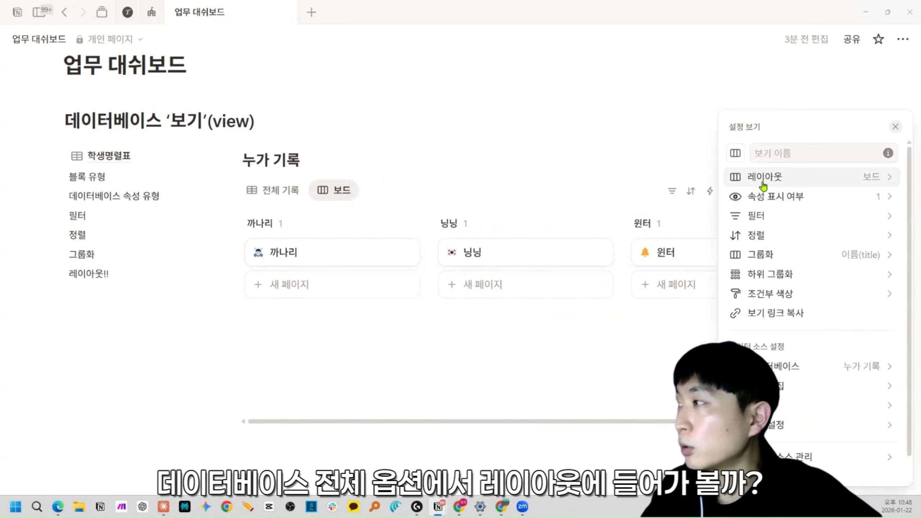
pyautogui.click(765, 178)
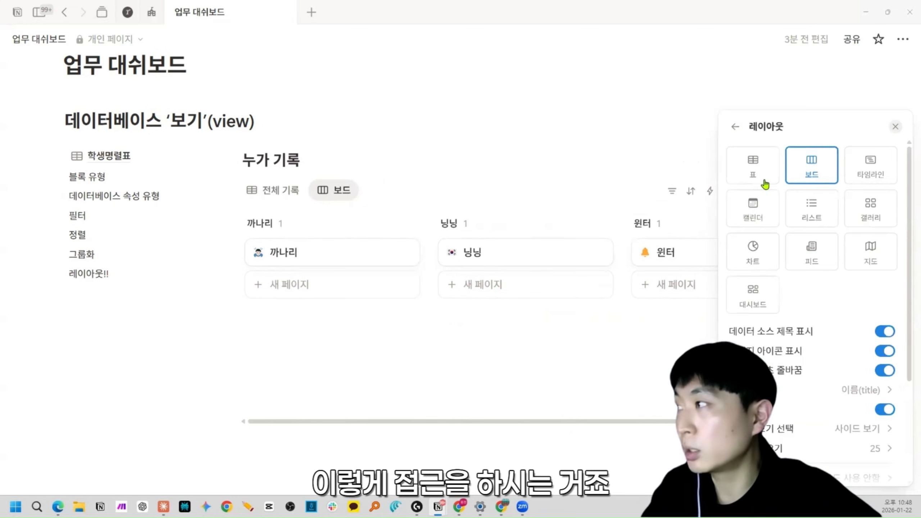
pyautogui.click(442, 158)
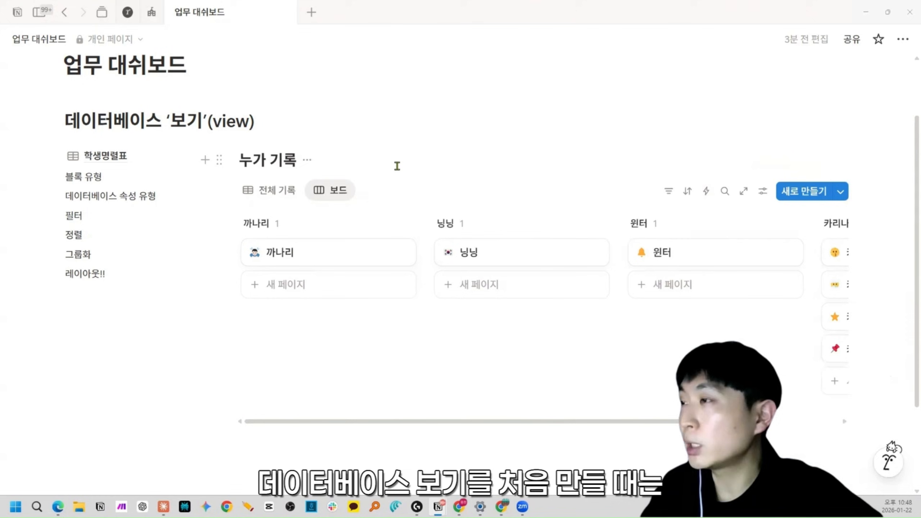
pyautogui.click(365, 190)
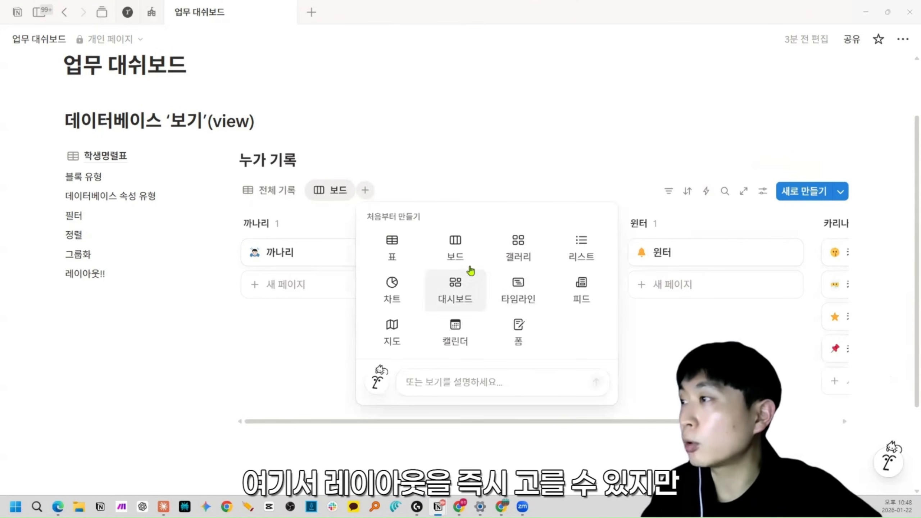
pyautogui.click(444, 175)
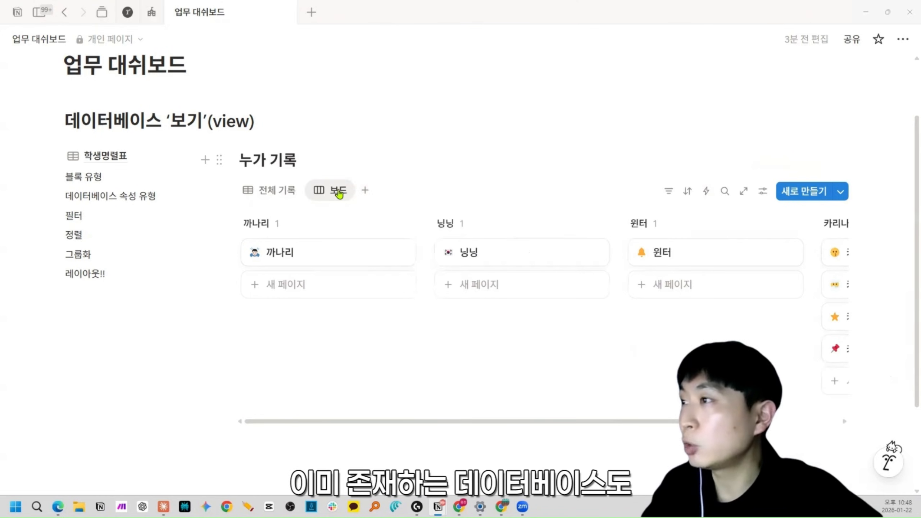
# Step: Set the card size of the 누가 기록 board view to small (작게) in its layout settings
pyautogui.click(763, 191)
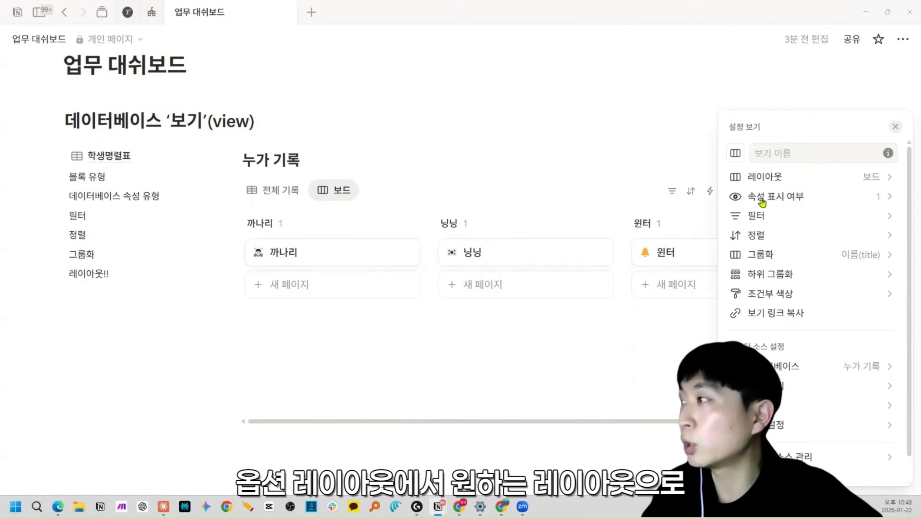
pyautogui.click(780, 181)
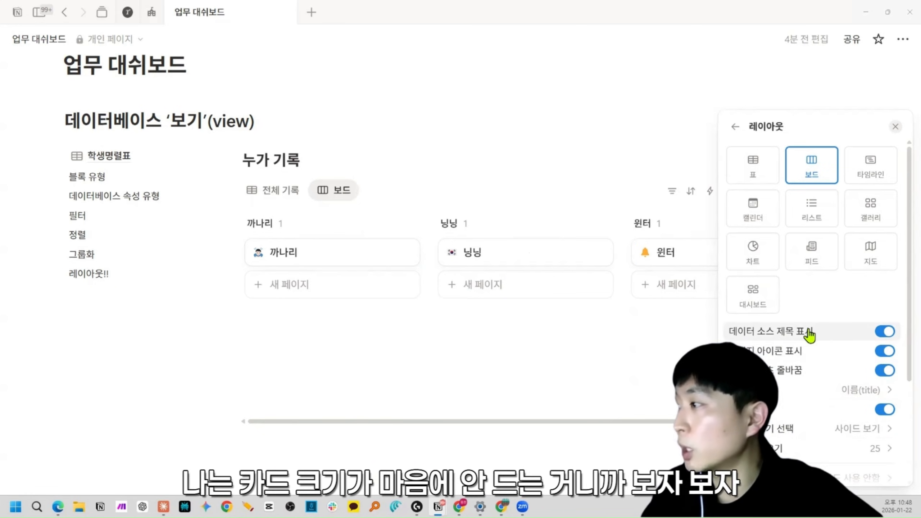
pyautogui.scroll(-1, 807, 334)
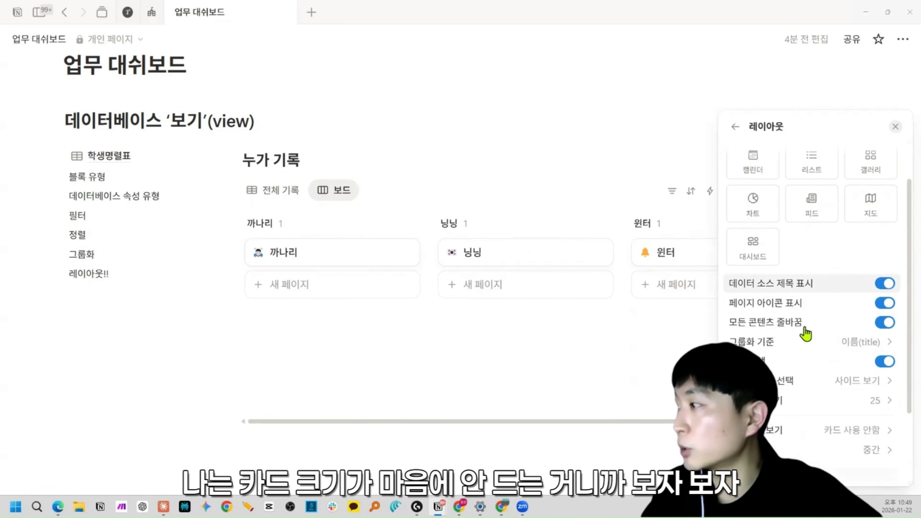
pyautogui.click(794, 447)
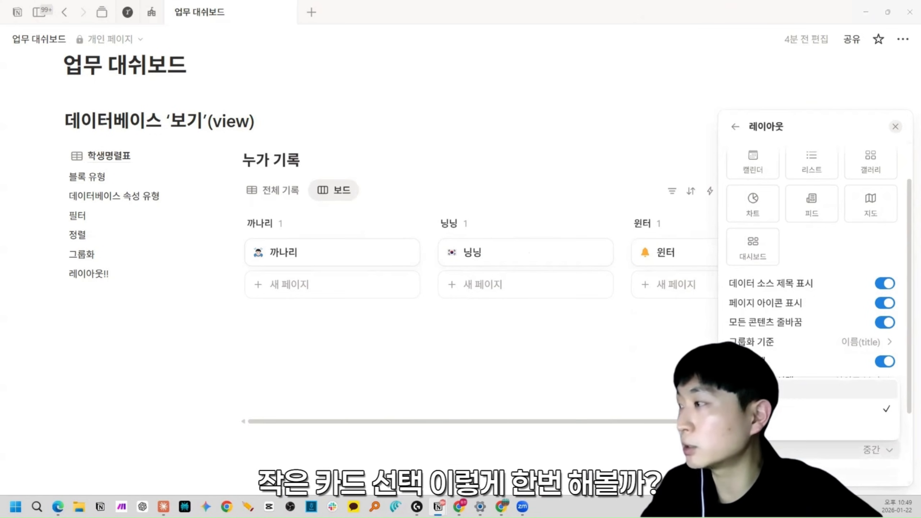
pyautogui.click(816, 390)
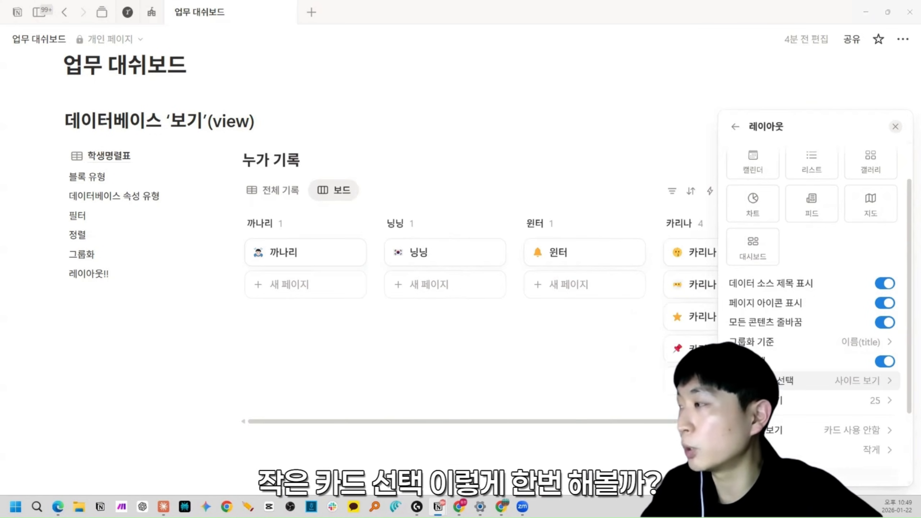
# Step: Turn off the board's column background colour, and try the page icon display off and back on
pyautogui.click(884, 362)
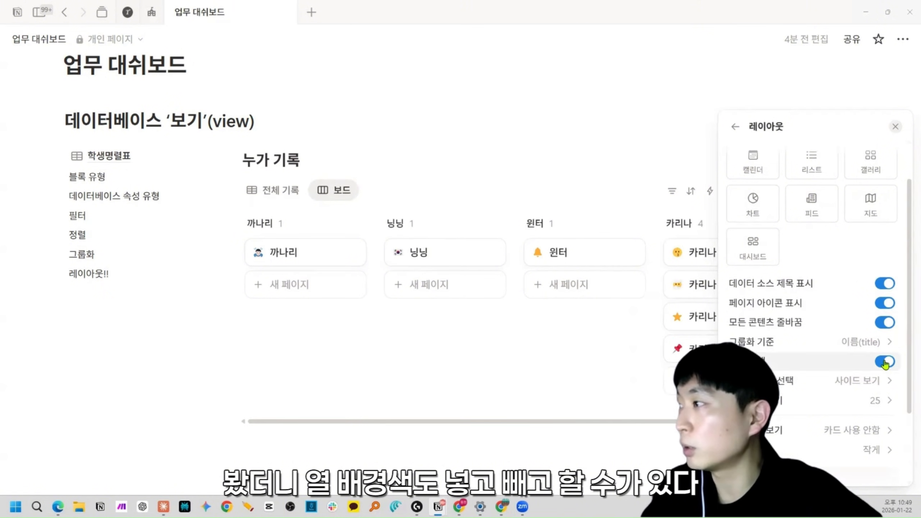
pyautogui.click(885, 304)
pyautogui.click(885, 303)
pyautogui.click(885, 303)
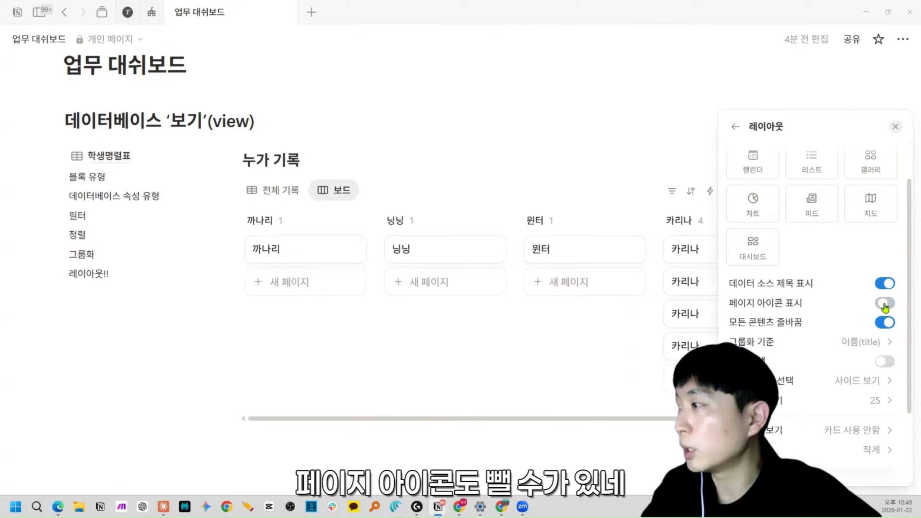
pyautogui.click(885, 304)
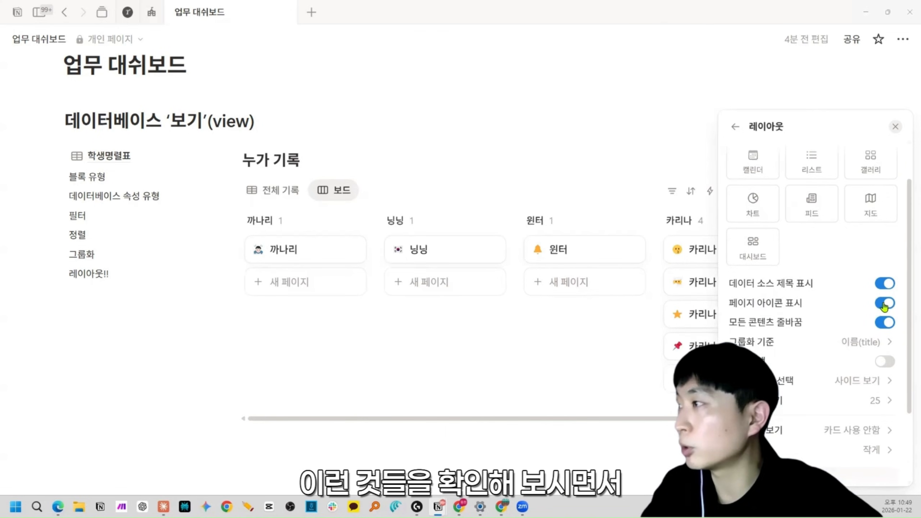
pyautogui.click(895, 127)
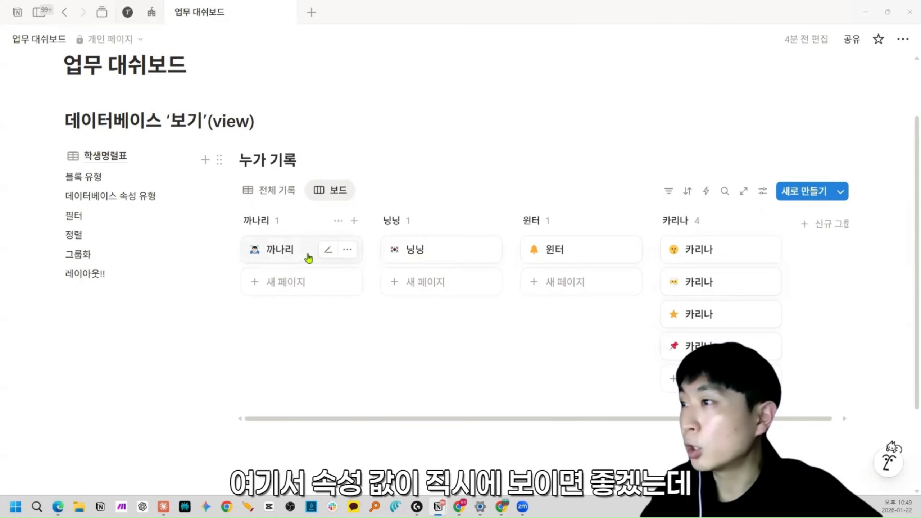
# Step: Show the 과목, 관찰일자, 활동 내용 and 활동 주제 properties on the board cards
pyautogui.click(763, 191)
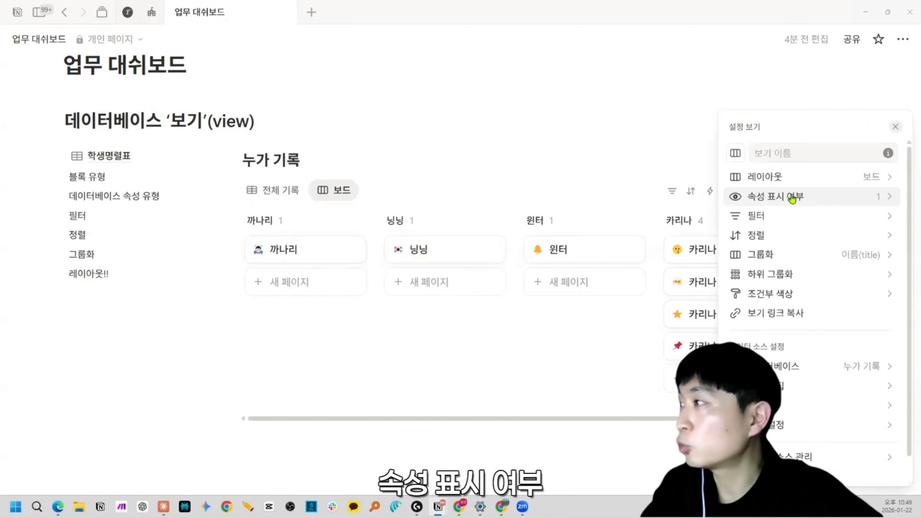
pyautogui.click(639, 157)
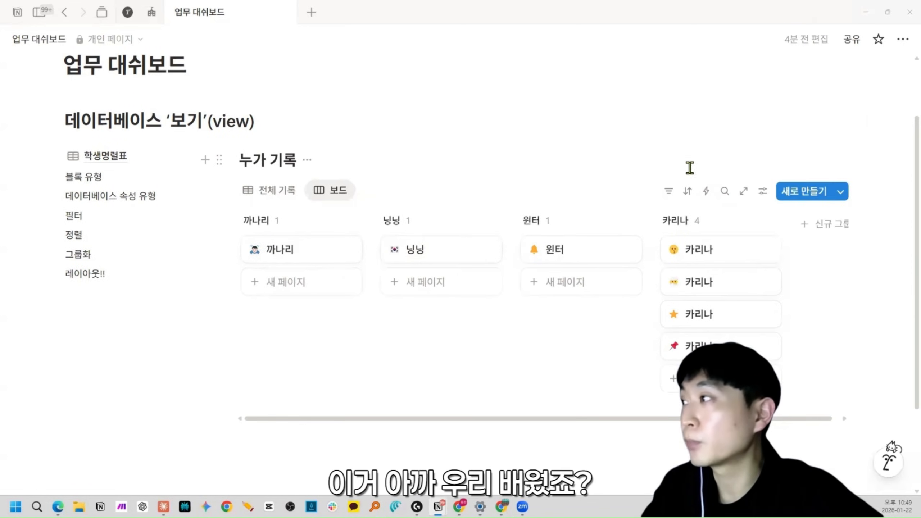
pyautogui.click(764, 191)
pyautogui.click(773, 199)
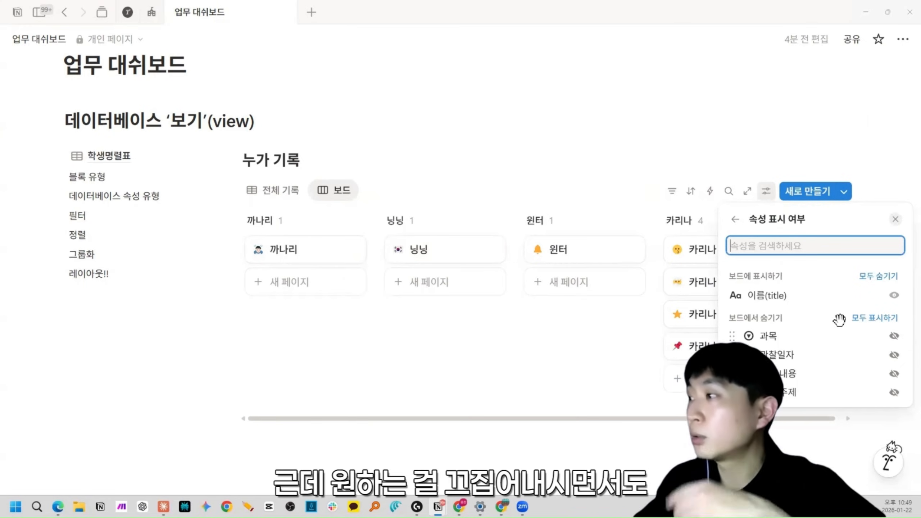
pyautogui.click(894, 336)
pyautogui.click(894, 355)
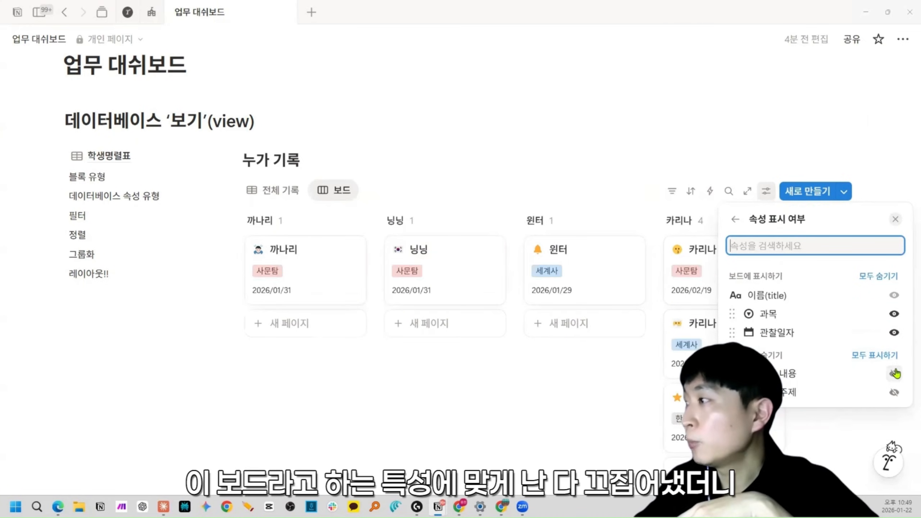
pyautogui.click(894, 374)
pyautogui.click(894, 392)
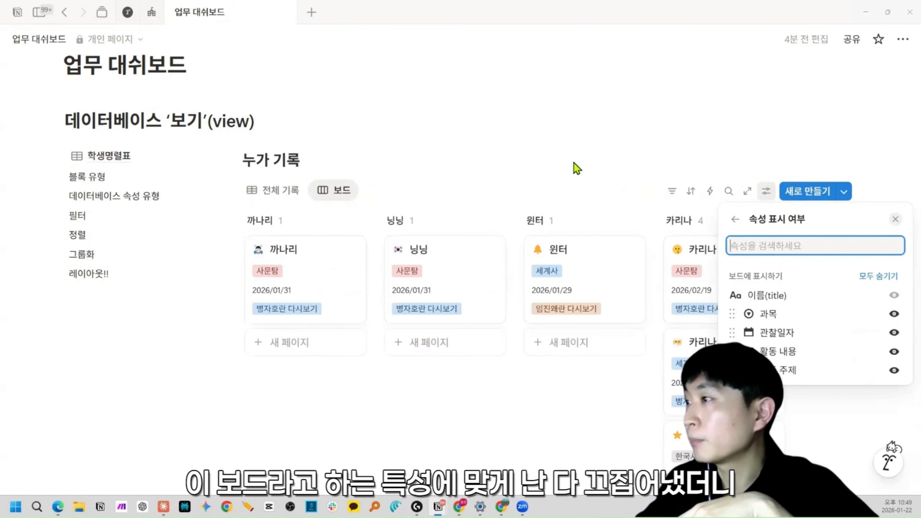
pyautogui.click(580, 173)
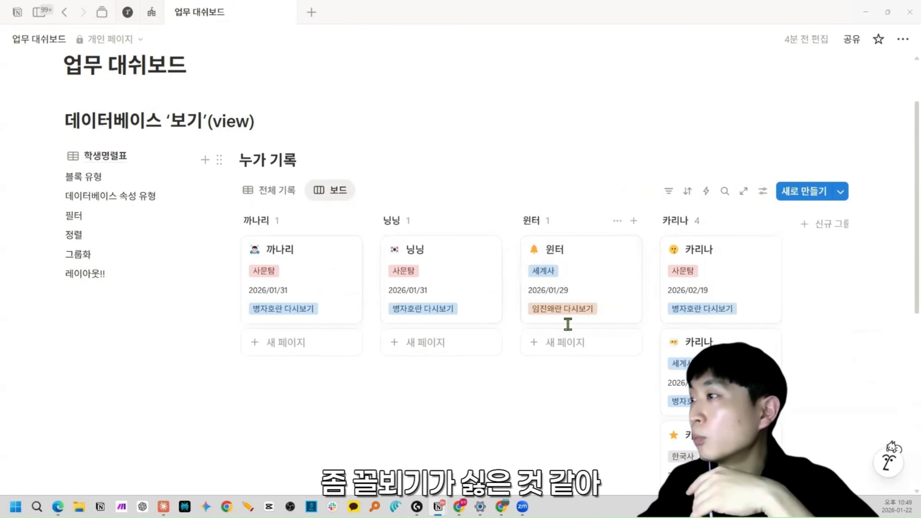
# Step: Hide the 관찰일자 property from the board cards
pyautogui.click(762, 194)
pyautogui.click(783, 199)
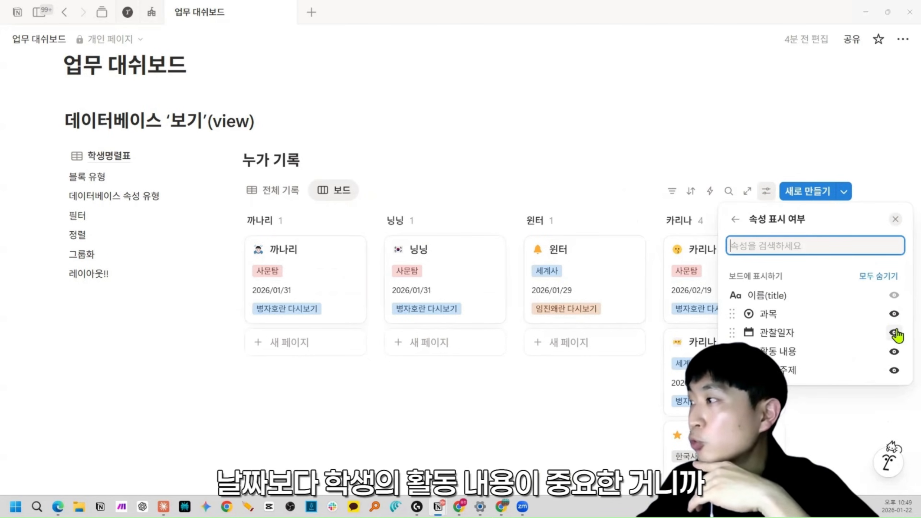
pyautogui.click(895, 333)
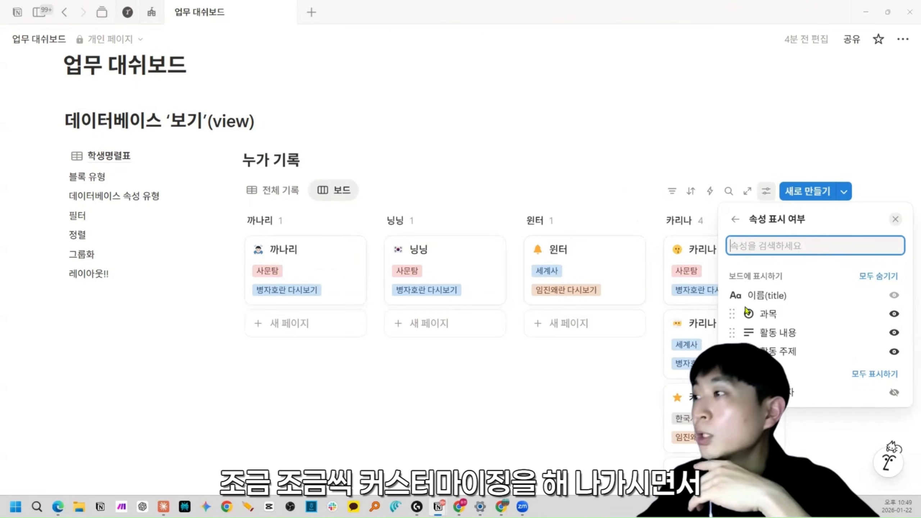
pyautogui.click(508, 393)
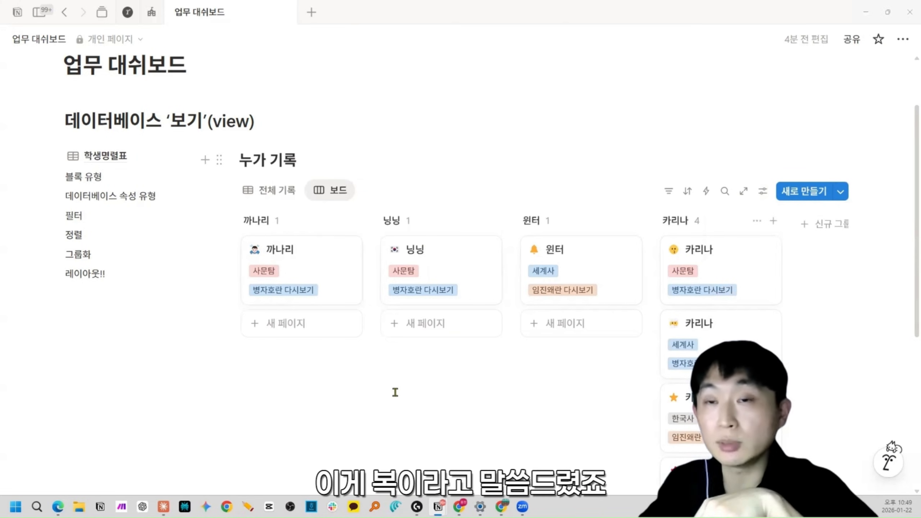
pyautogui.doubleClick(231, 123)
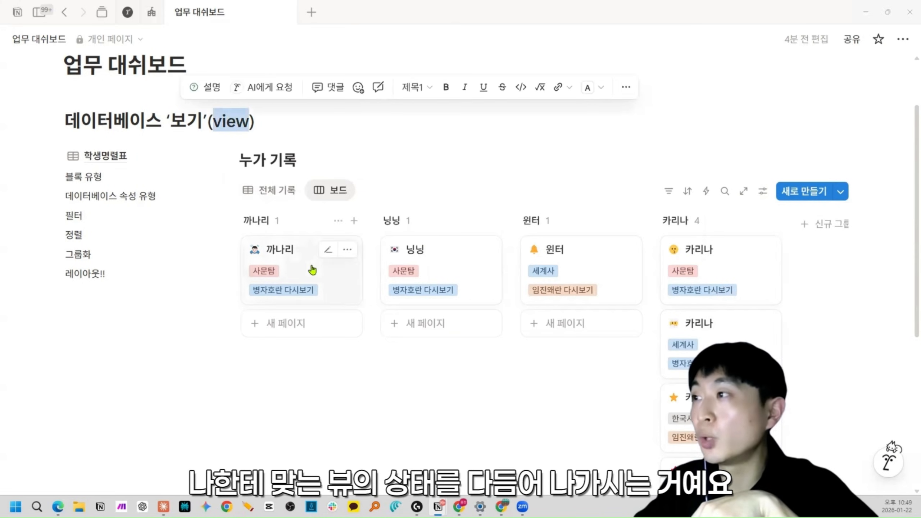
pyautogui.click(496, 420)
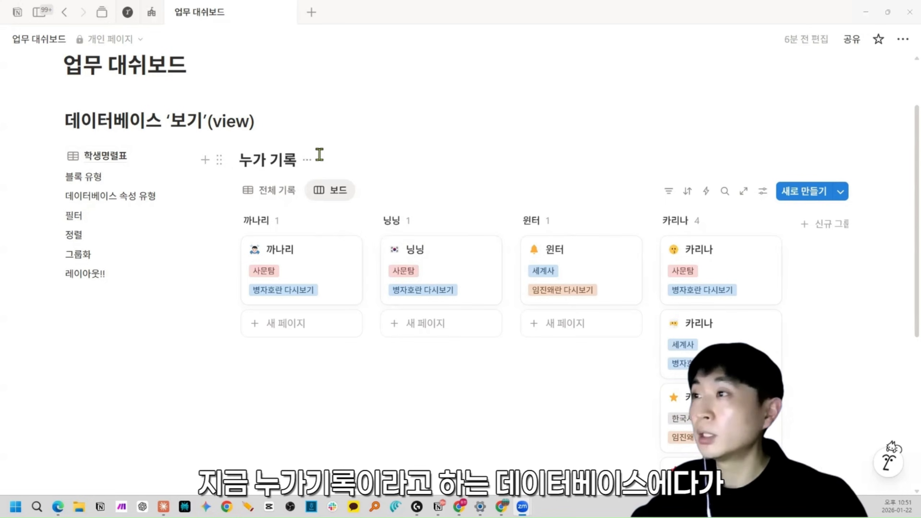
# Step: Compare the 전체 기록 and 보드 views of 누가 기록 and look at the options for adding another view
pyautogui.click(275, 192)
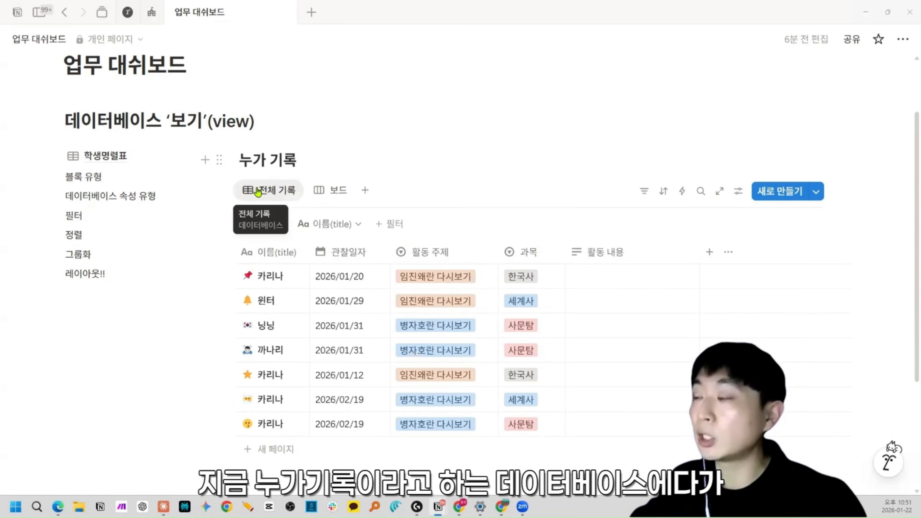
pyautogui.click(365, 191)
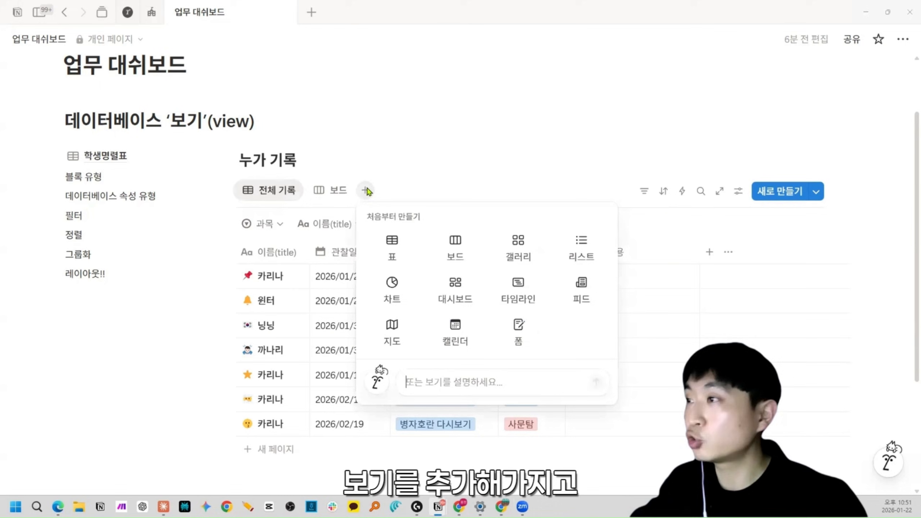
pyautogui.click(422, 180)
pyautogui.click(338, 190)
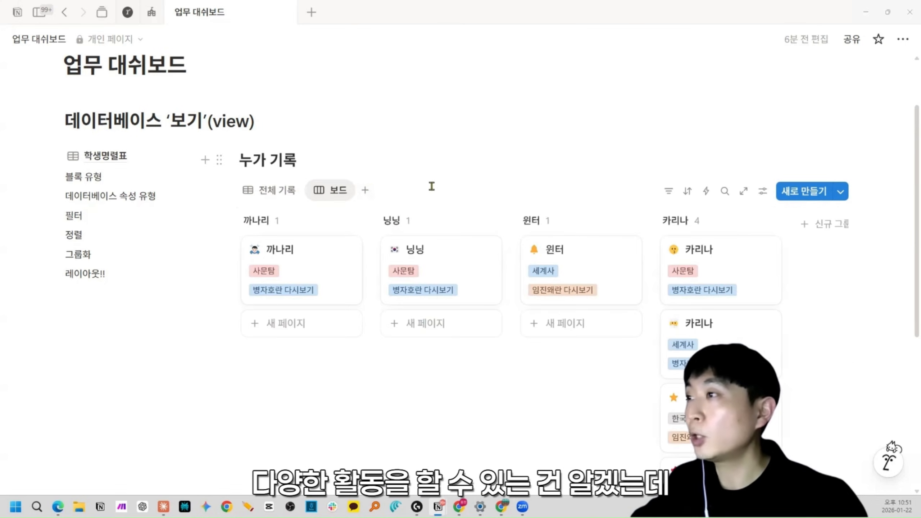
pyautogui.click(280, 199)
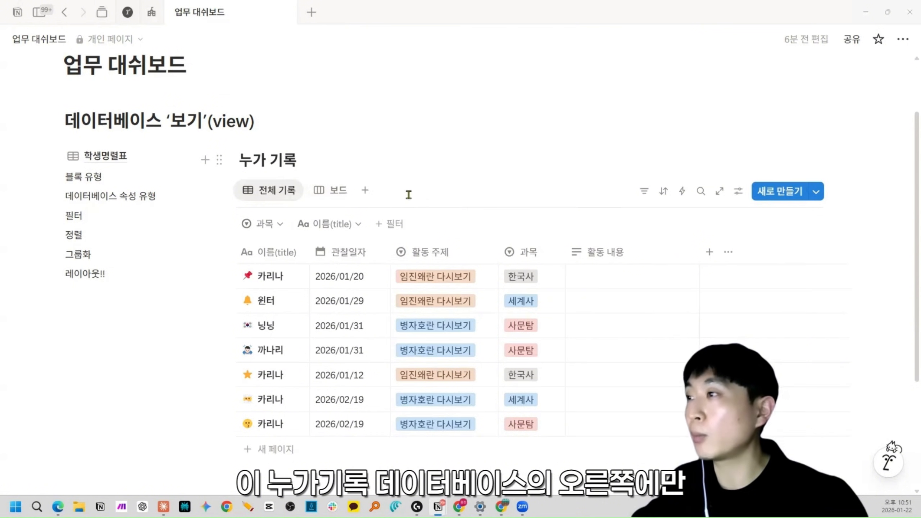
pyautogui.click(327, 198)
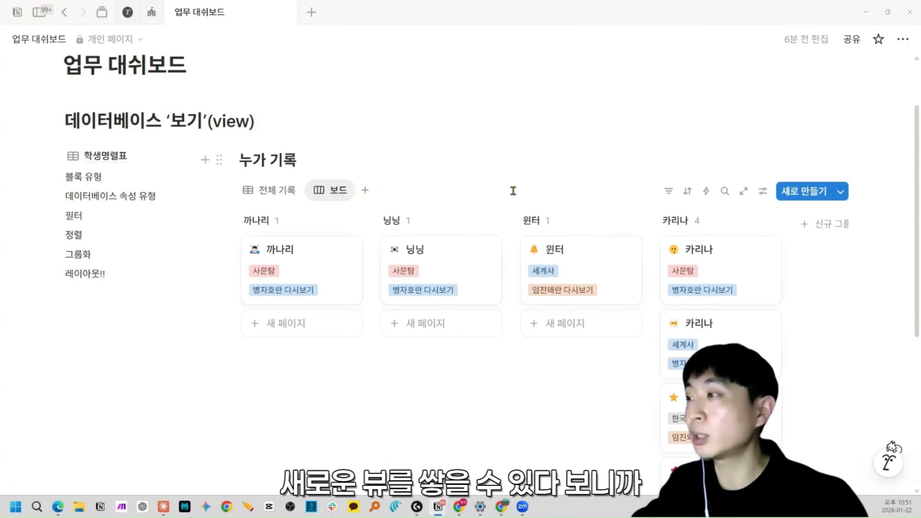
pyautogui.click(284, 192)
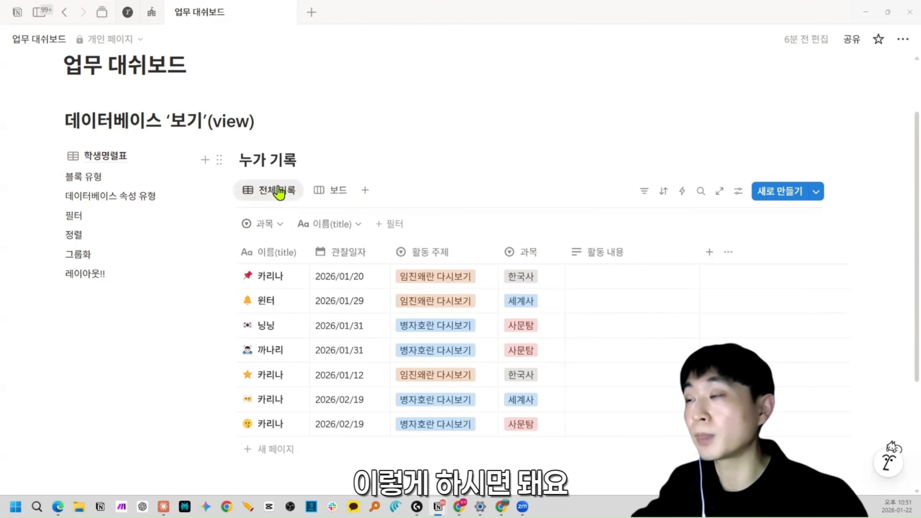
# Step: Copy the link to the 누가 기록 database block and paste it below the table as a linked database view
pyautogui.click(220, 160)
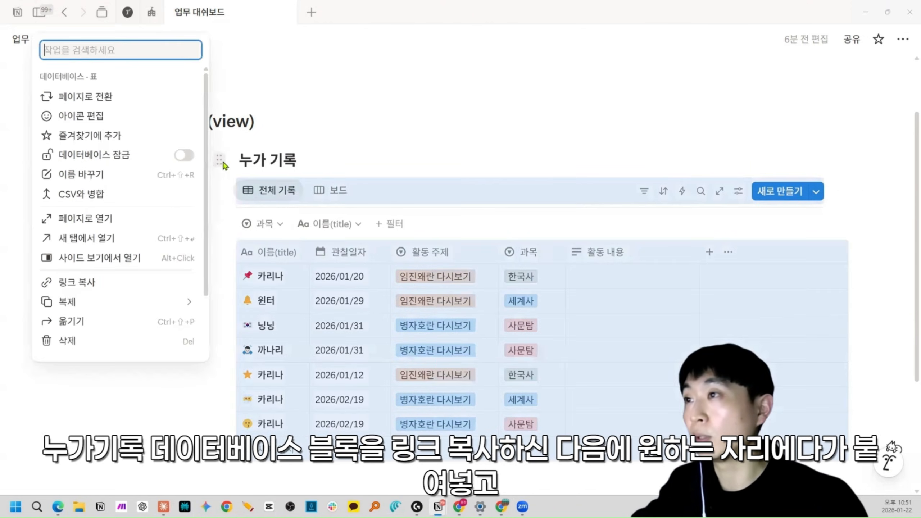
pyautogui.click(114, 283)
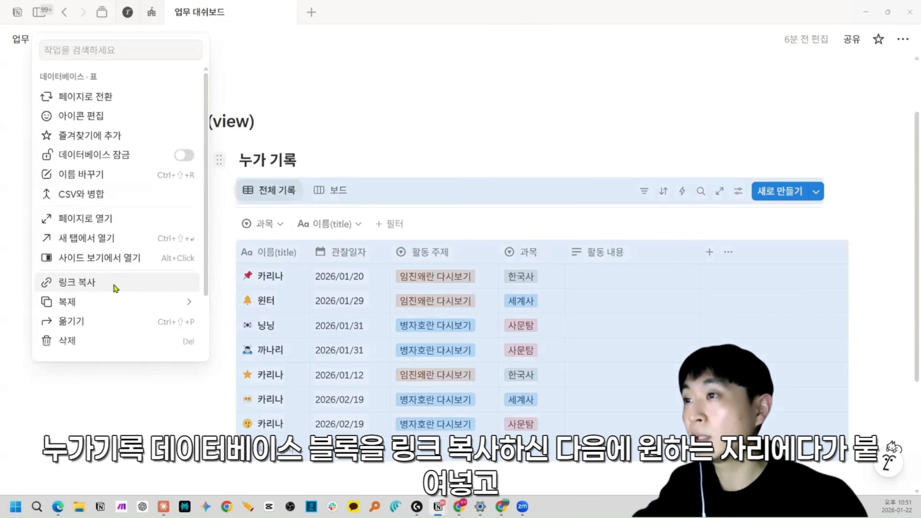
pyautogui.scroll(-5, 247, 260)
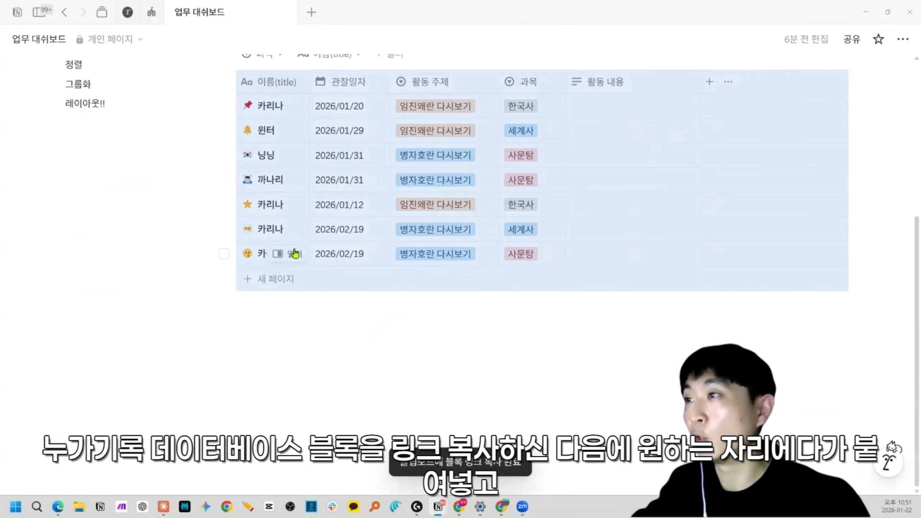
pyautogui.click(343, 332)
pyautogui.hotkey('ctrl', 'v')
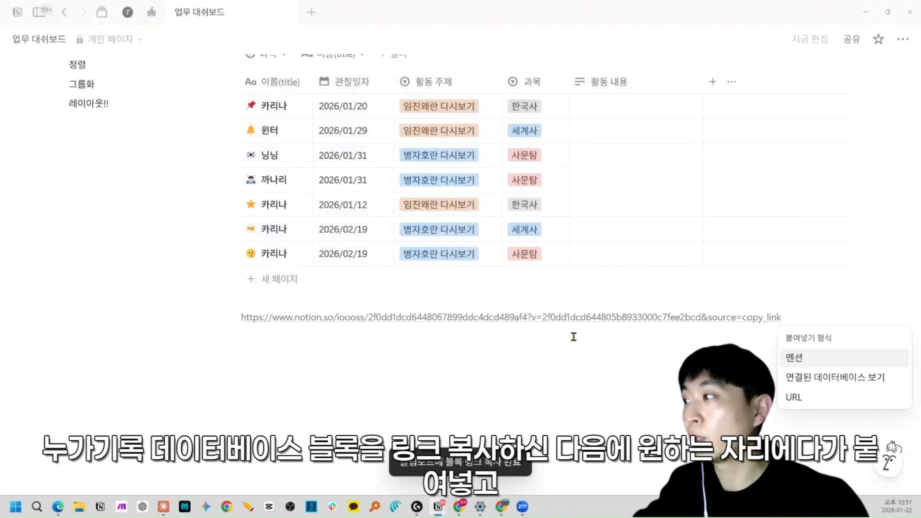
pyautogui.click(817, 378)
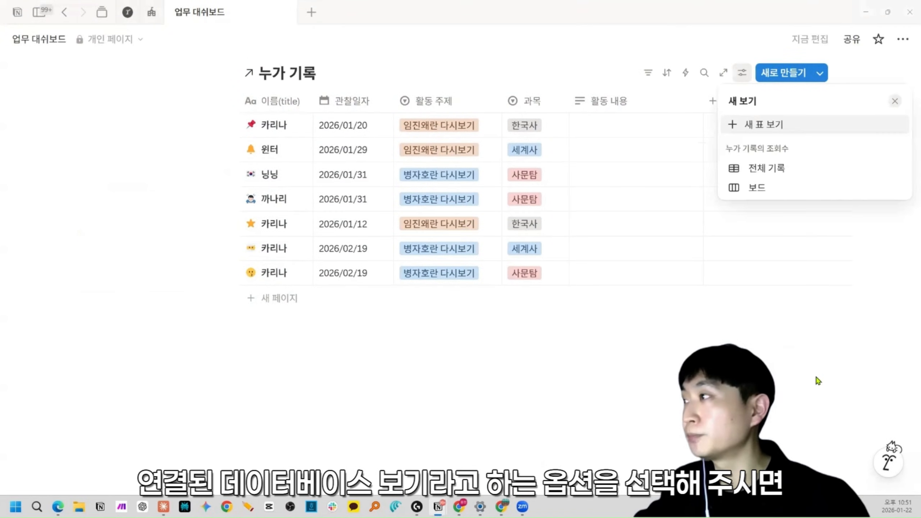
# Step: Preview the existing views for the linked 누가 기록 database and choose 전체 기록 as its view
pyautogui.click(756, 189)
pyautogui.click(757, 177)
pyautogui.click(754, 192)
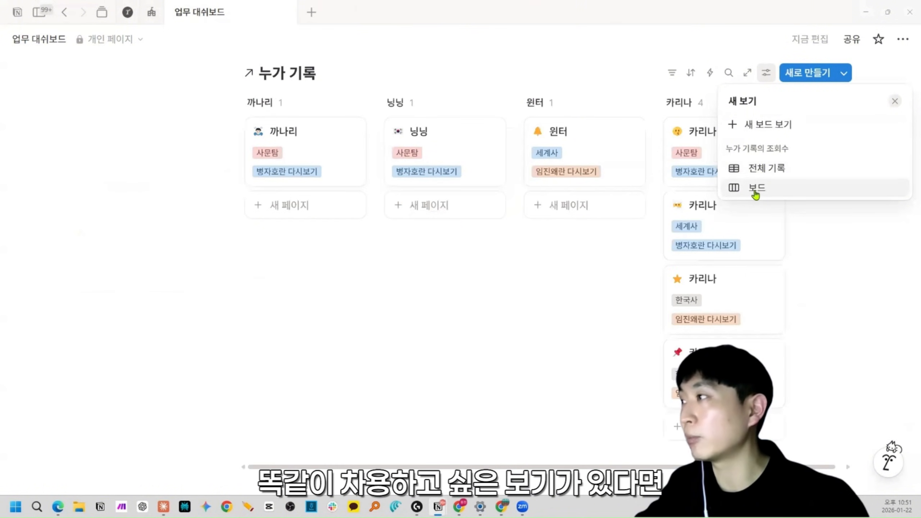
pyautogui.click(757, 175)
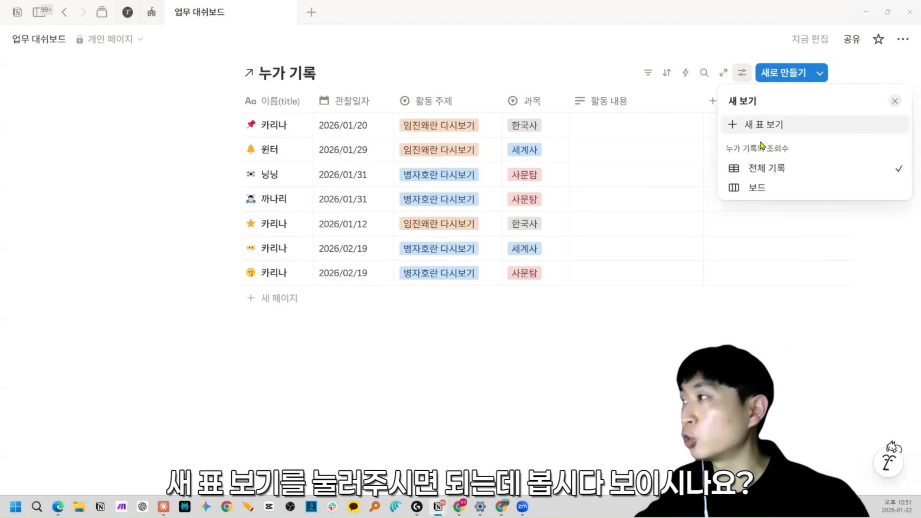
pyautogui.click(758, 175)
pyautogui.click(544, 339)
# Step: Check the view list of the original 누가 기록 database by switching between its 보드 and 전체 기록 views
pyautogui.scroll(6, 283, 265)
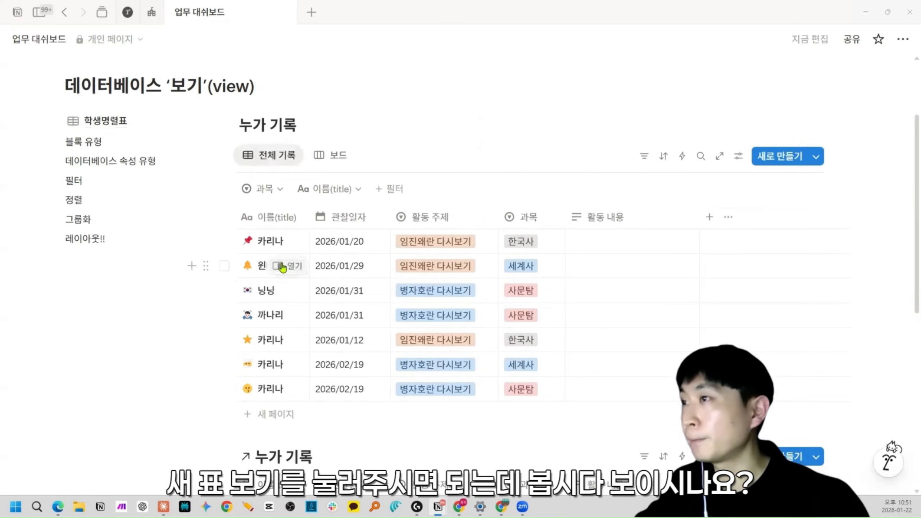
pyautogui.click(329, 156)
pyautogui.click(290, 156)
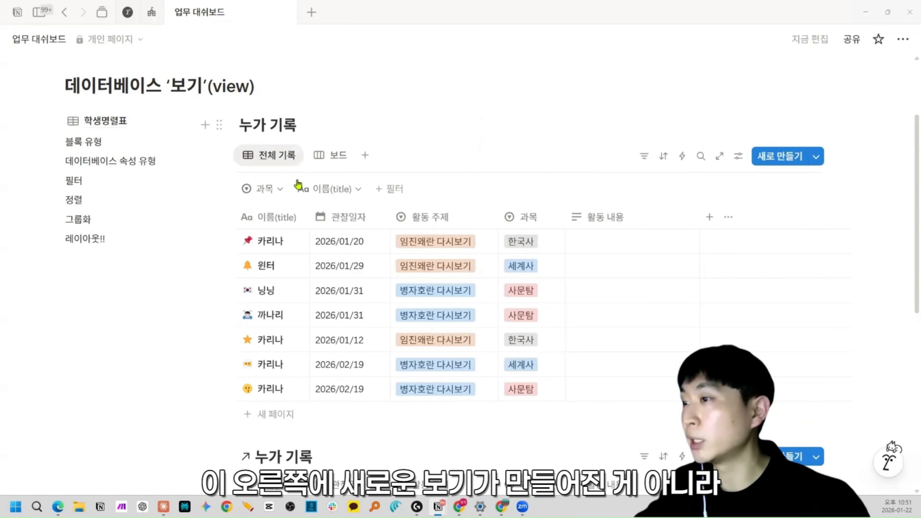
# Step: Create a new page in a separate tab and paste the 누가 기록 link there as a linked database view (연결된 데이터베이스 보기)
pyautogui.scroll(-6, 345, 399)
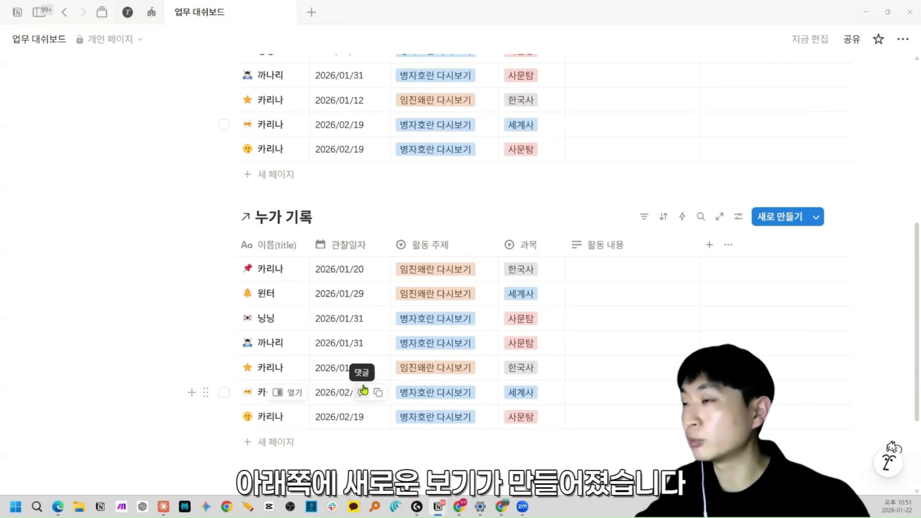
pyautogui.scroll(5, 349, 378)
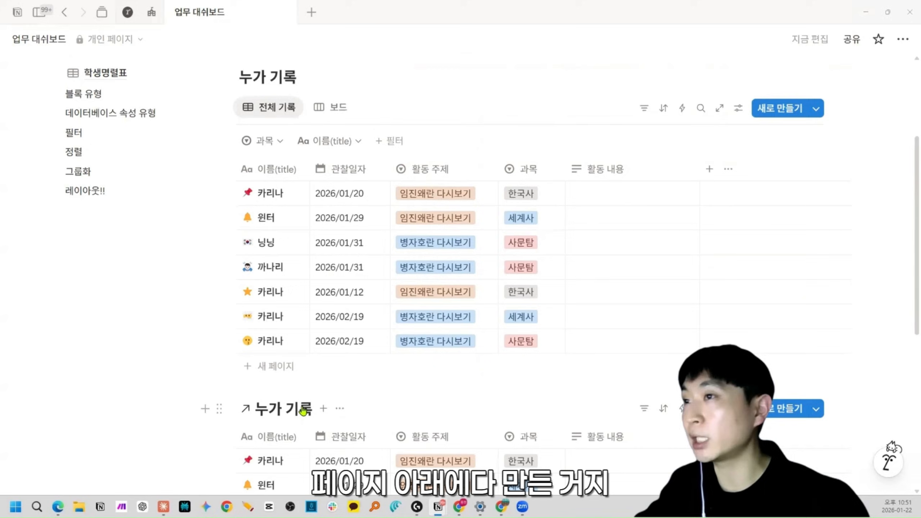
pyautogui.scroll(3, 319, 57)
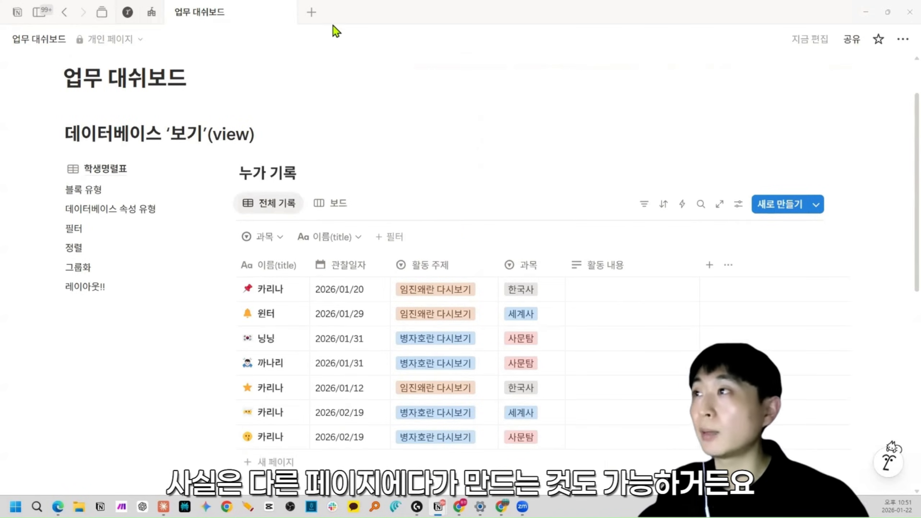
pyautogui.click(311, 12)
pyautogui.click(282, 128)
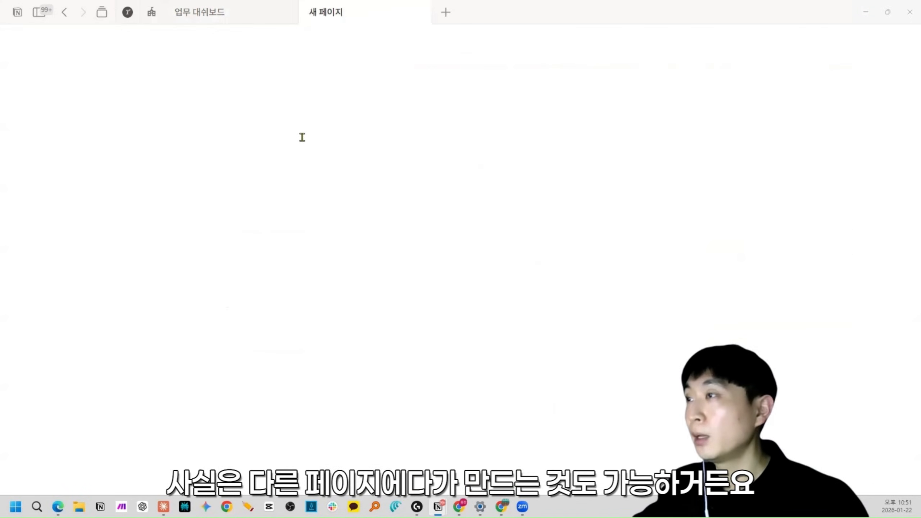
pyautogui.hotkey('ctrl', 'v')
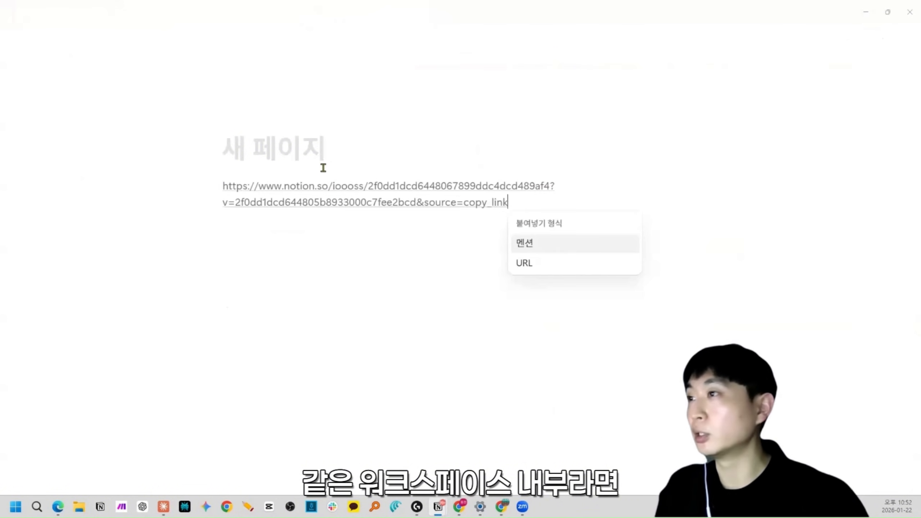
pyautogui.click(468, 290)
pyautogui.click(405, 249)
pyautogui.hotkey('ctrl', 'v')
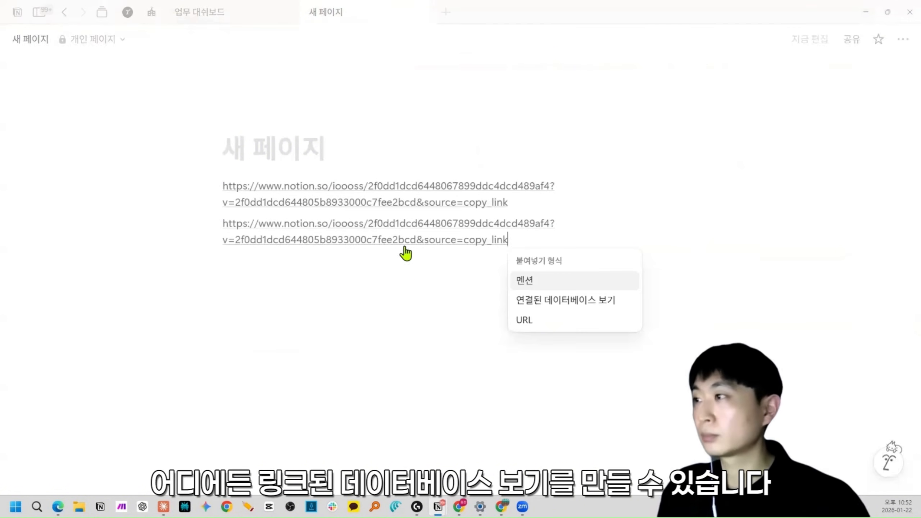
pyautogui.click(543, 300)
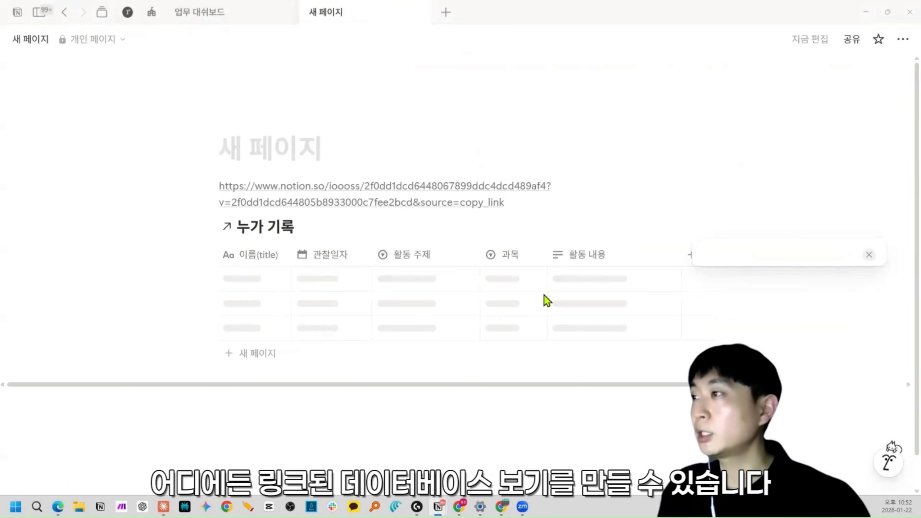
pyautogui.click(822, 443)
# Step: Delete the leftover pasted URL text above the linked 누가 기록 database on the new page
pyautogui.click(535, 204)
pyautogui.hotkey('ctrl', 'a')
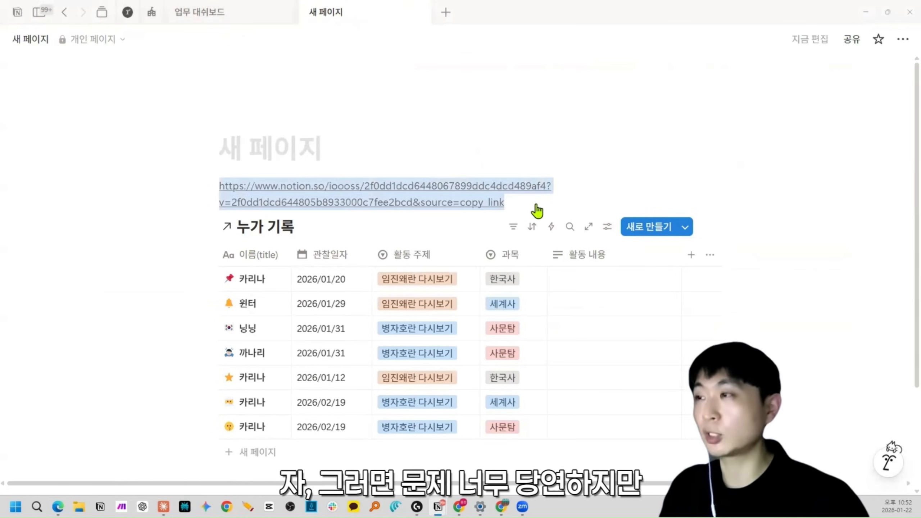
pyautogui.press('BackSpace')
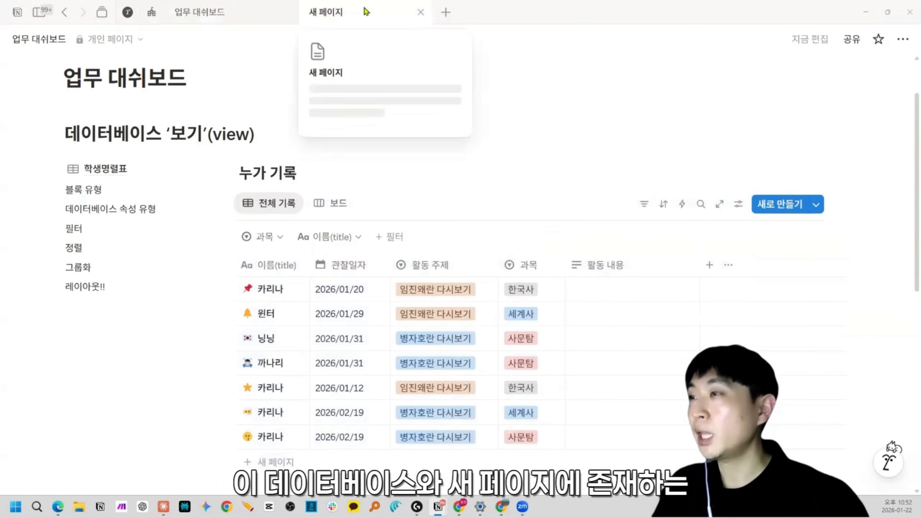
# Step: Look at the filter and sort options of the new page's linked 누가 기록 view and change its layout to 보드
pyautogui.click(364, 12)
pyautogui.moveTo(262, 359)
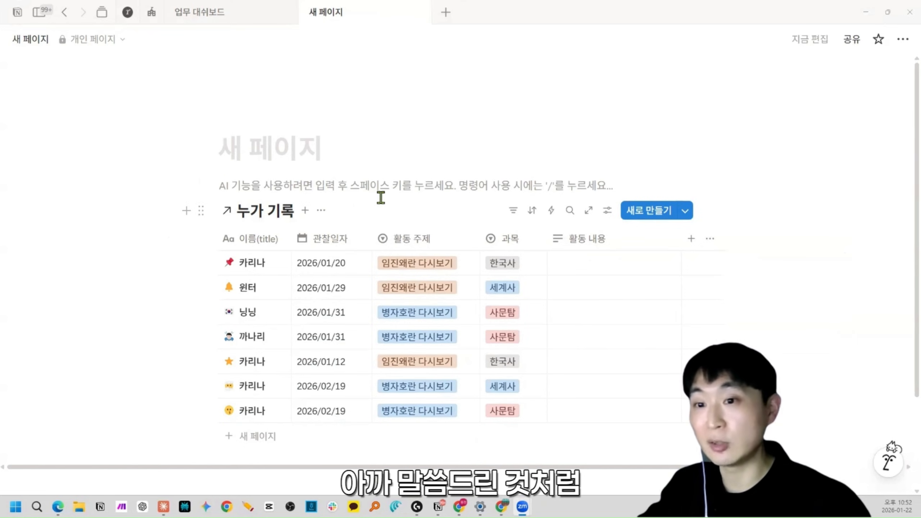
pyautogui.click(518, 213)
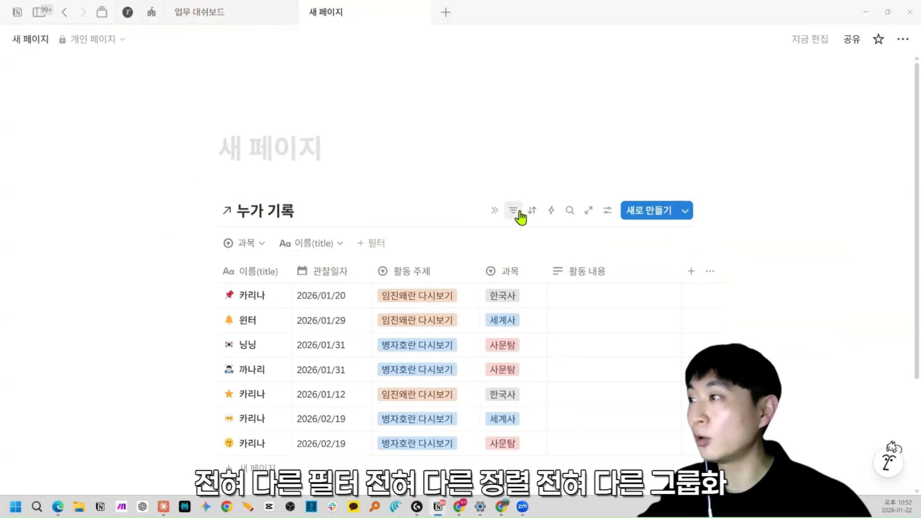
pyautogui.click(532, 211)
pyautogui.click(609, 213)
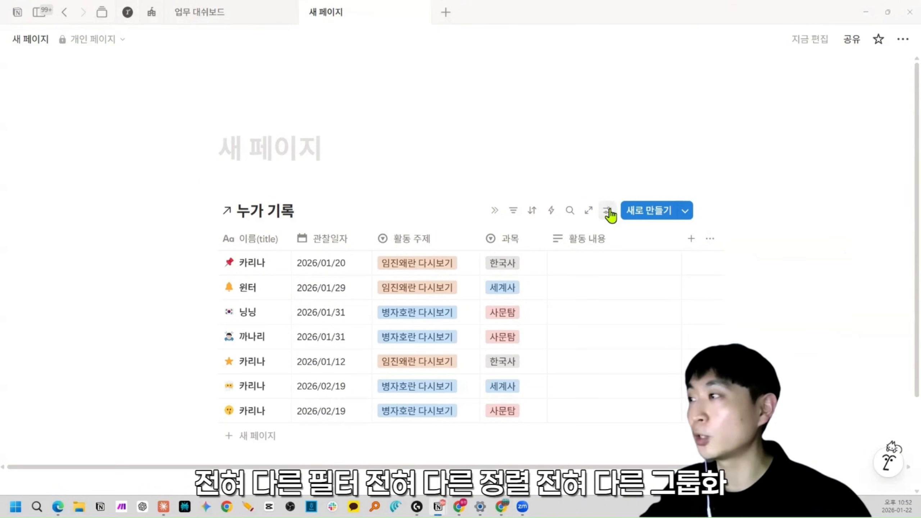
pyautogui.click(610, 213)
pyautogui.click(776, 178)
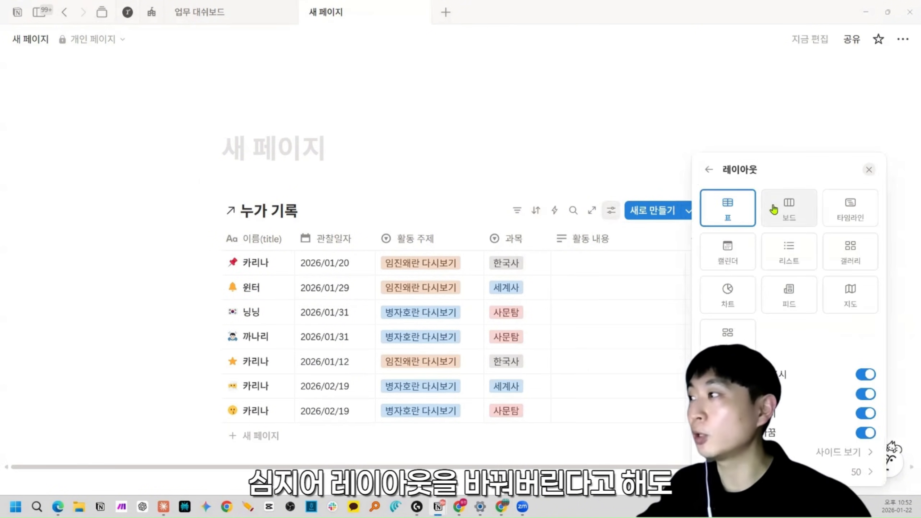
pyautogui.click(786, 215)
pyautogui.click(475, 138)
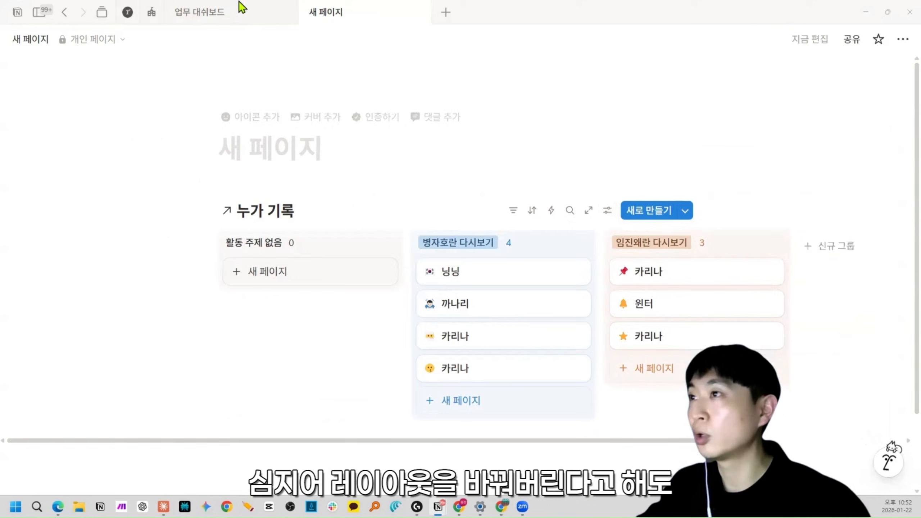
# Step: Compare the 보드 and 전체 기록 views of 누가 기록 in 업무 대쉬보드 with the linked board on the new page
pyautogui.click(259, 17)
pyautogui.click(334, 14)
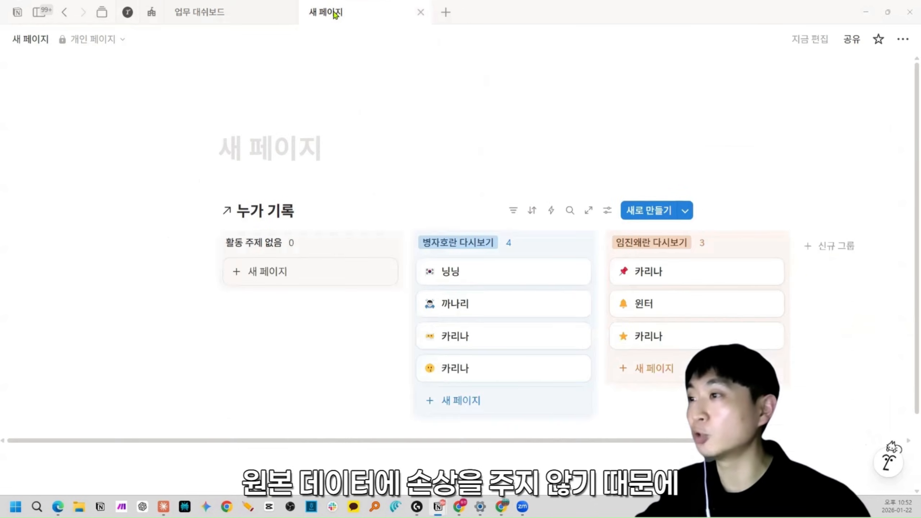
pyautogui.click(257, 15)
pyautogui.scroll(-1, 324, 154)
pyautogui.click(325, 156)
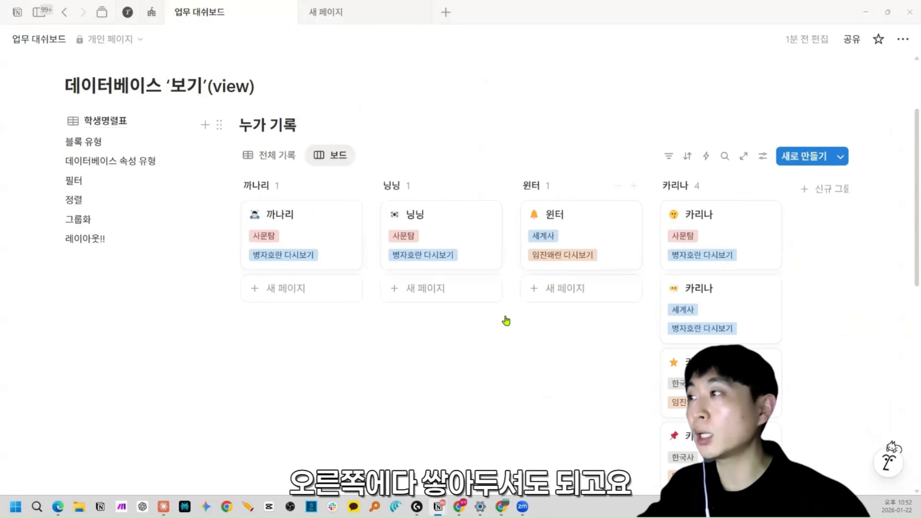
pyautogui.click(267, 155)
pyautogui.scroll(-1, 319, 123)
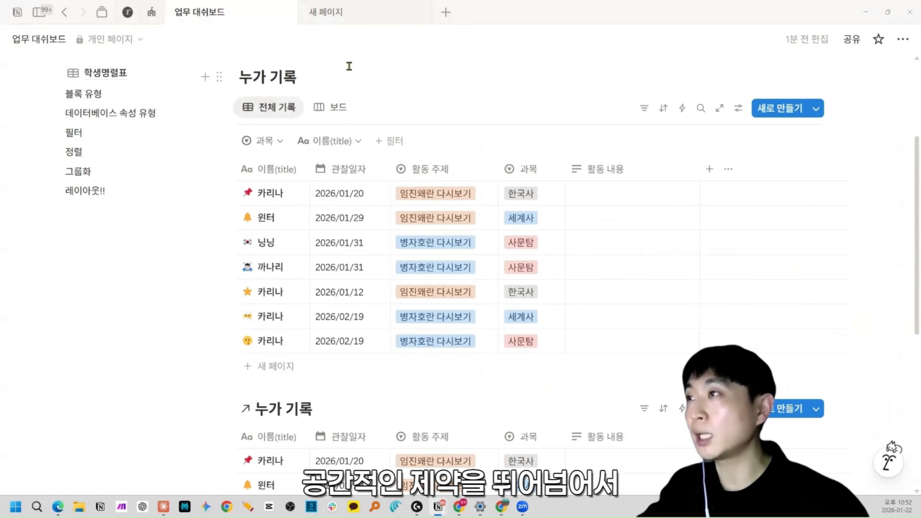
pyautogui.click(359, 21)
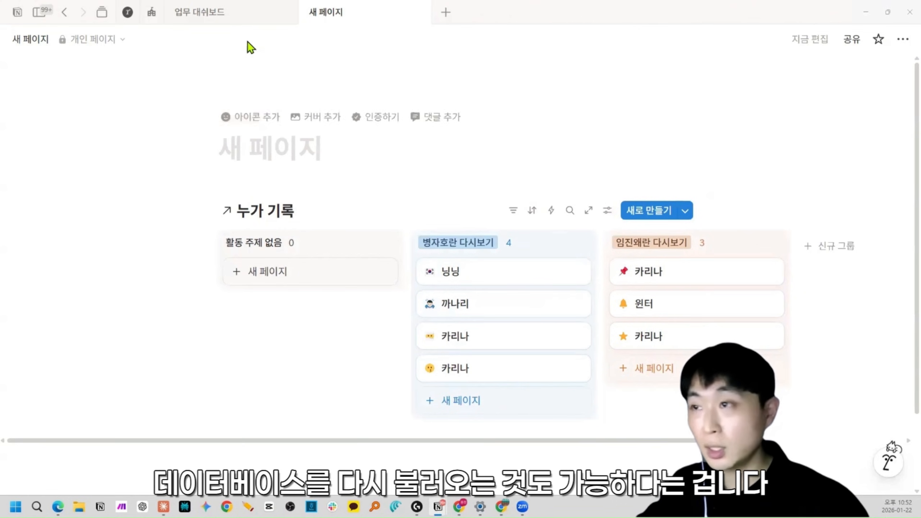
pyautogui.click(235, 14)
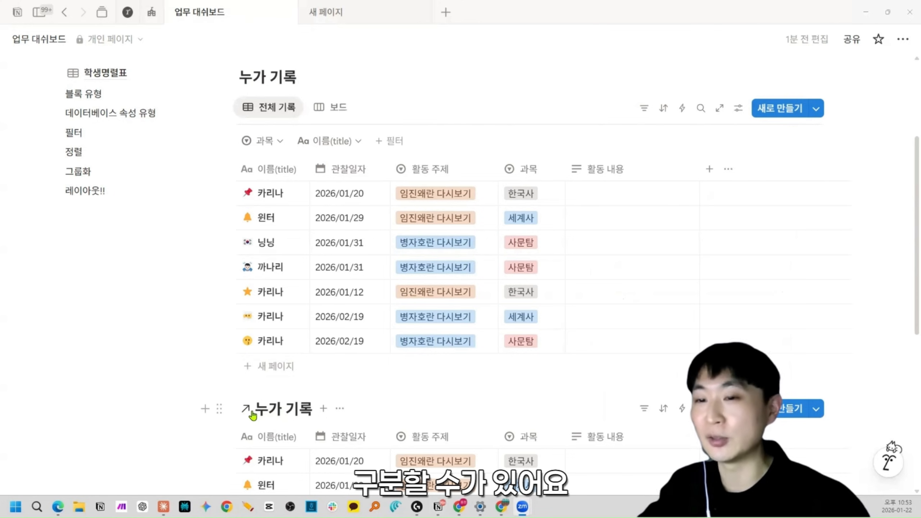
pyautogui.scroll(3, 283, 181)
pyautogui.scroll(-4, 275, 327)
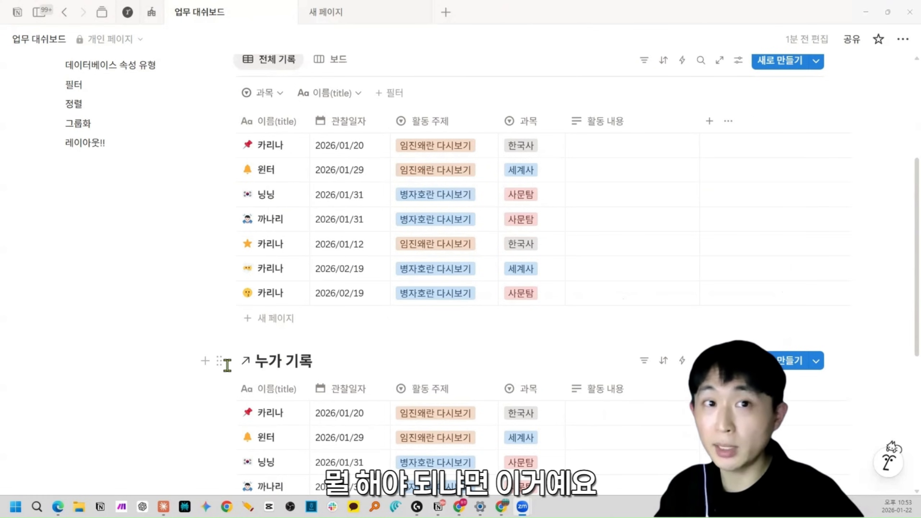
# Step: Delete all content of the new page, including the linked 누가 기록 board
pyautogui.click(391, 15)
pyautogui.moveTo(108, 200); pyautogui.dragTo(511, 445)
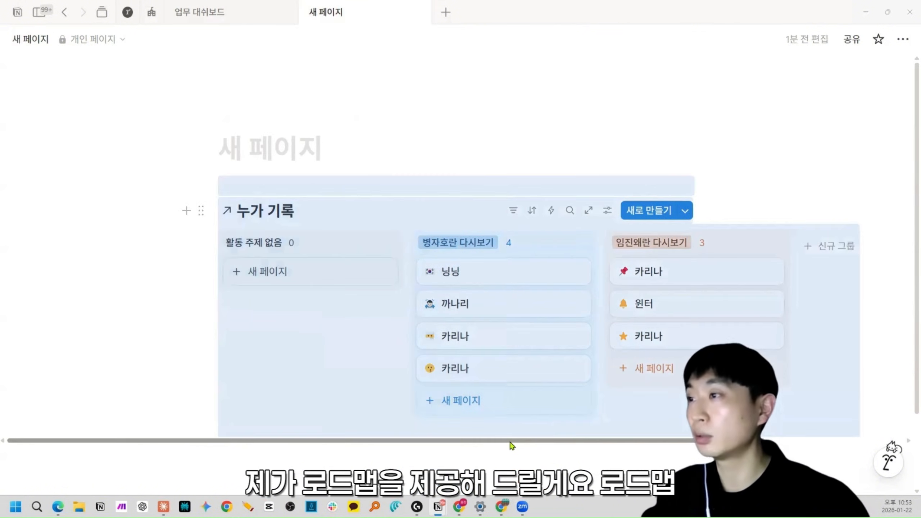
pyautogui.press('Delete')
# Step: Title the emptied page 로드맵!!! and start its body text
pyautogui.click(303, 146)
pyautogui.write('로드매!!!')
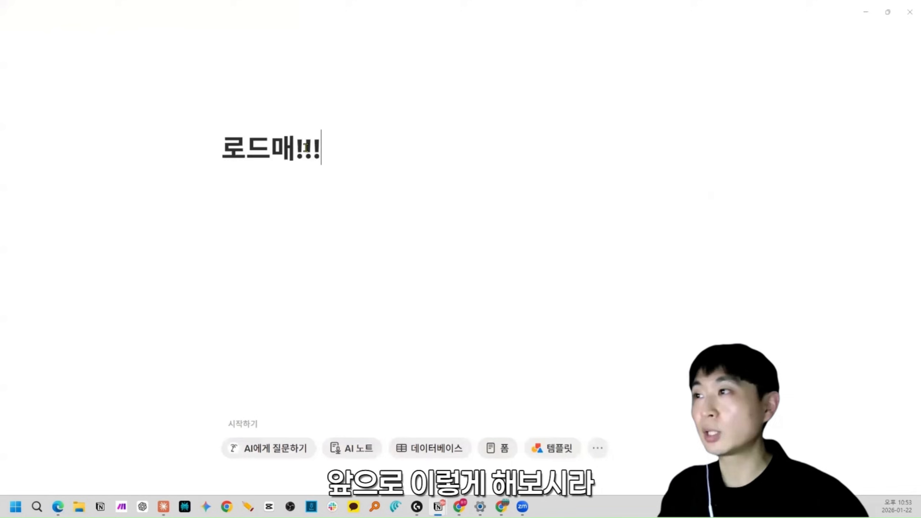
pyautogui.press('BackSpace')
pyautogui.press('BackSpace')
pyautogui.press('BackSpace')
pyautogui.write('ㅂ!!!')
pyautogui.press('Return')
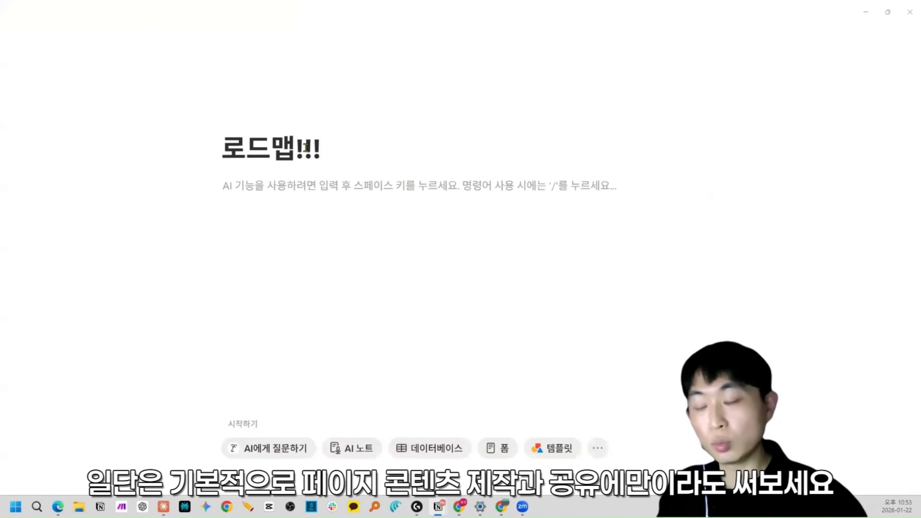
# Step: Write a numbered list with the items "페이지 콘텐츠 제작과 공유만이라도 해보세요." and "내게 필요한 데이터베이스가 무엇인지 생각해서 구축해보세요."
pyautogui.write('1. 페이지 콘텐츠 제작과 공')
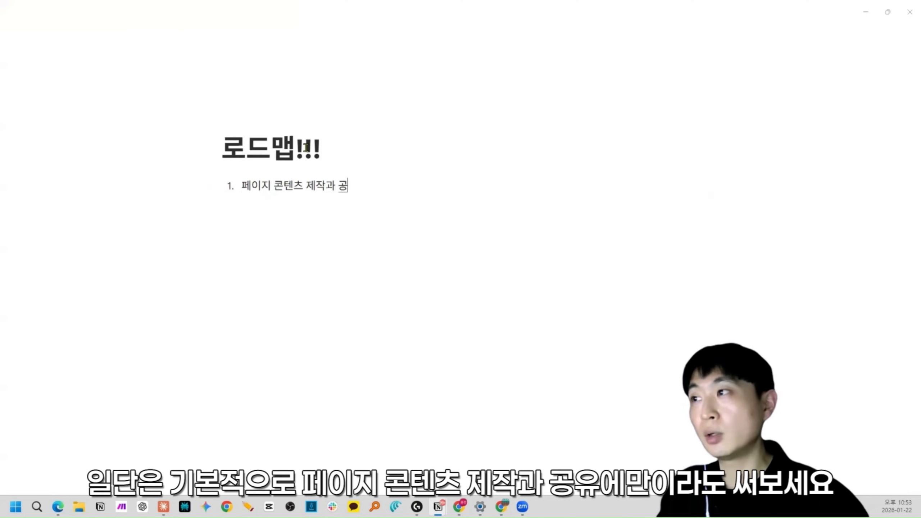
pyautogui.write('유에만이라도 써보세요')
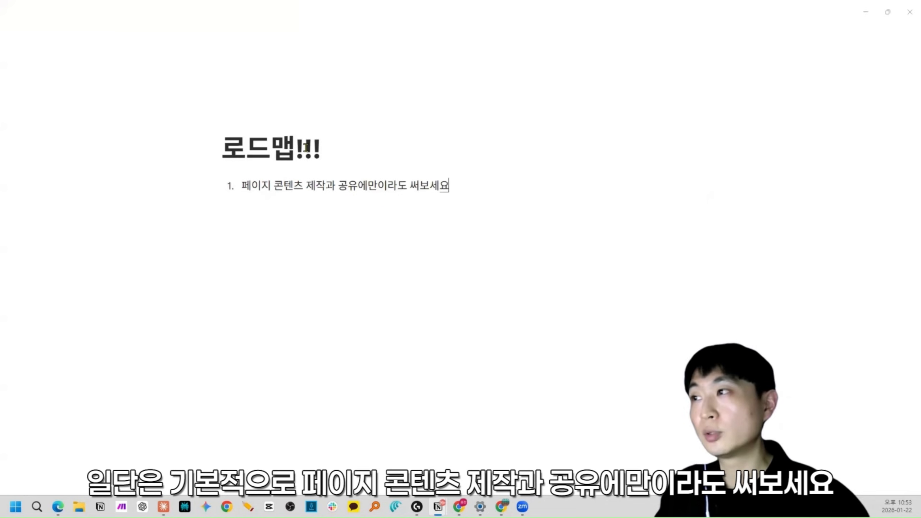
pyautogui.hotkey('ctrl', '+')
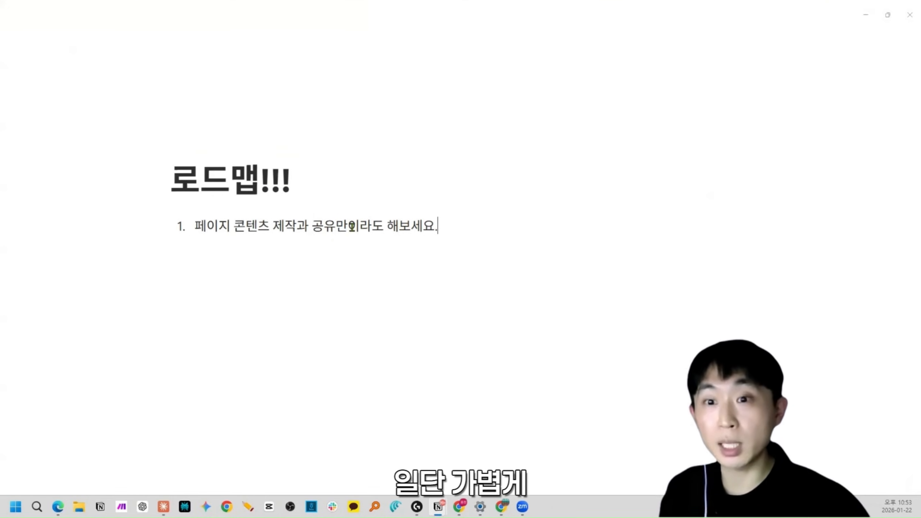
pyautogui.press('Return')
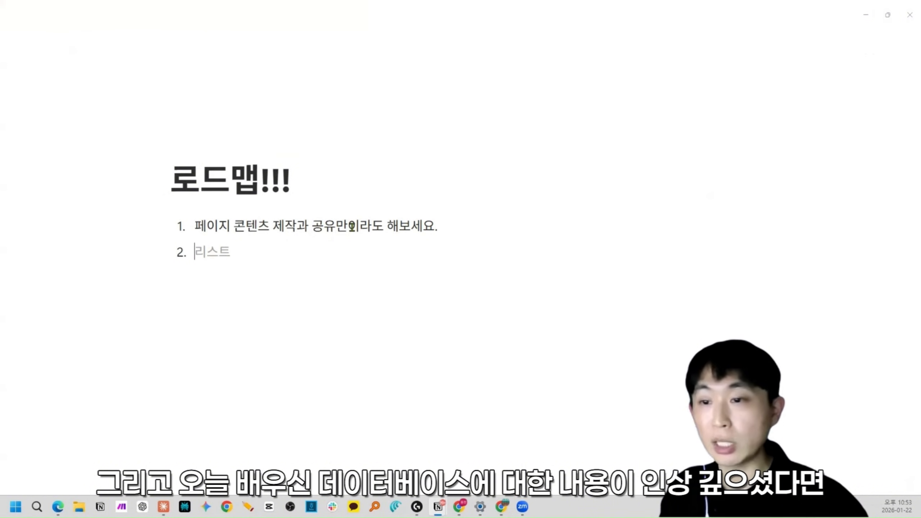
pyautogui.write('내게 필요한 ')
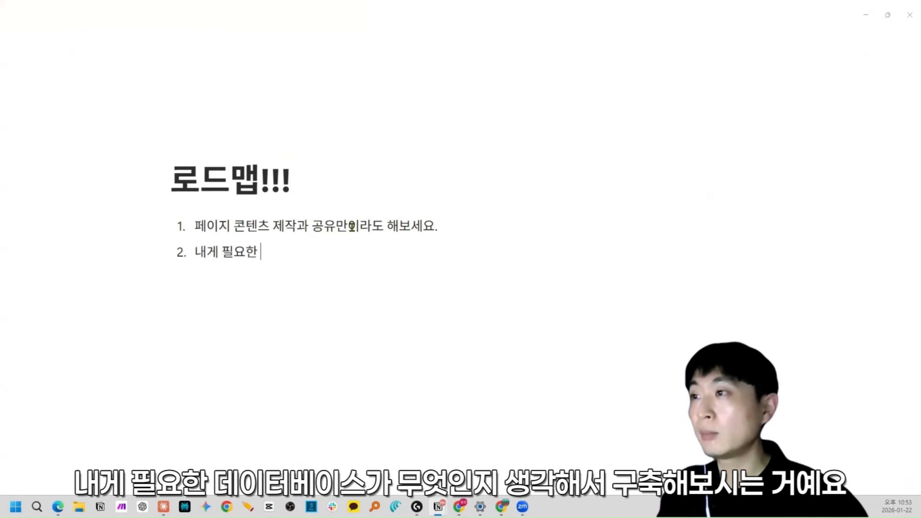
pyautogui.write('데이터베이스가 무엇인지 생각')
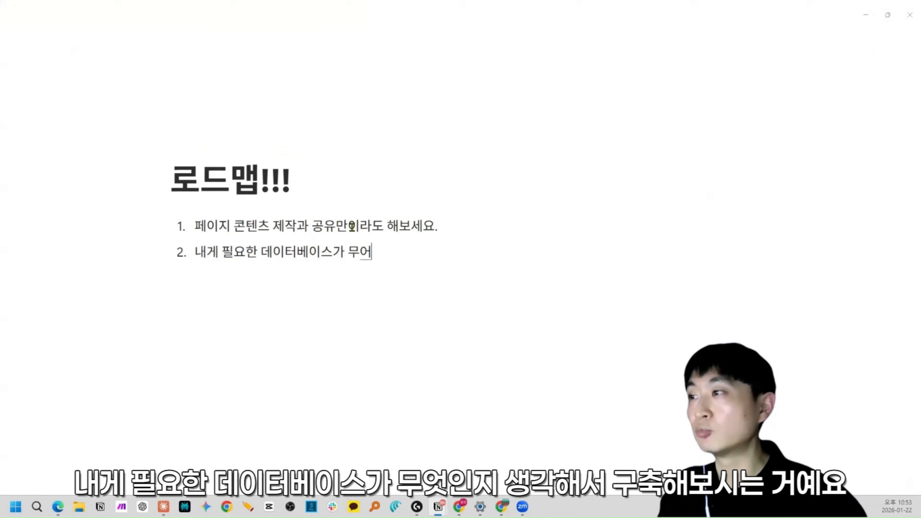
pyautogui.write('해서 구축해보세요.')
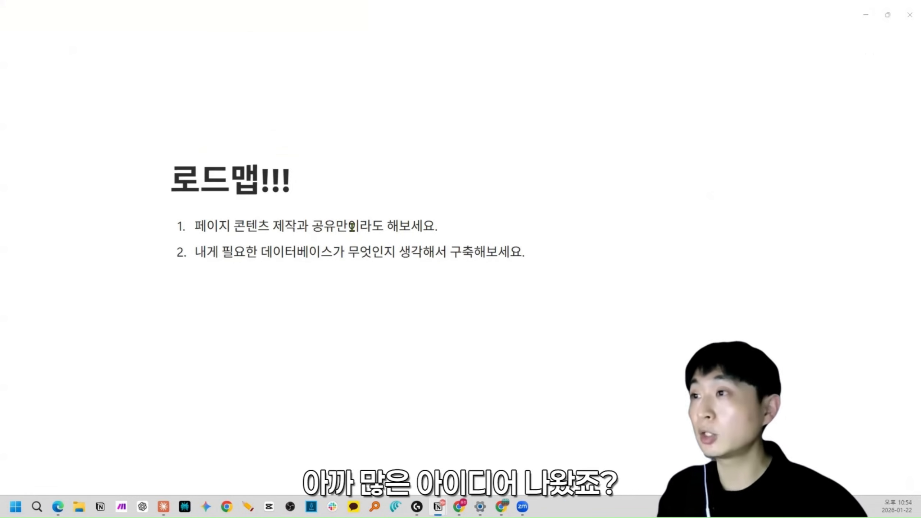
# Step: Add a nested bulleted list under the second item with the entries 누가기록, 독서기록, 진도표 and 학생명렬표
pyautogui.press('Return')
pyautogui.press('Tab')
pyautogui.write('누가기')
pyautogui.press('BackSpace')
pyautogui.press('BackSpace')
pyautogui.press('BackSpace')
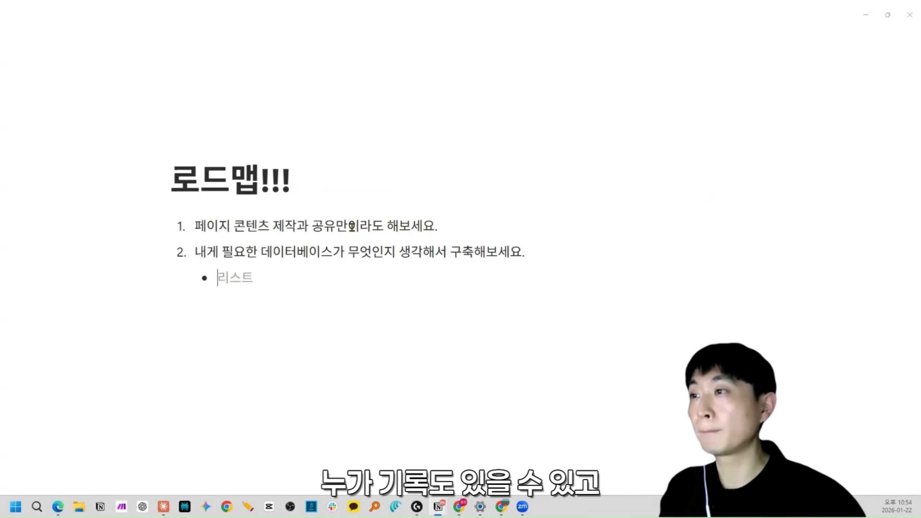
pyautogui.write('누가기록')
pyautogui.press('Return')
pyautogui.write('독서기록')
pyautogui.press('Return')
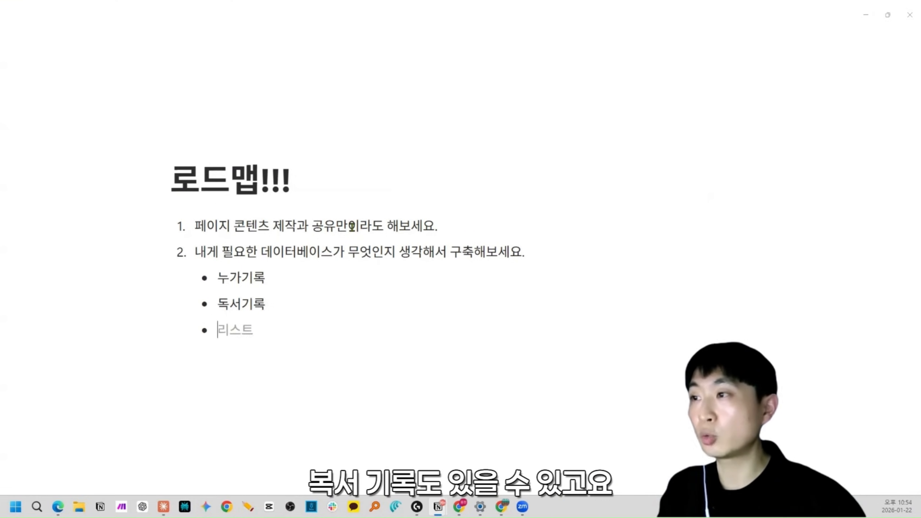
pyautogui.write('진도표')
pyautogui.press('Return')
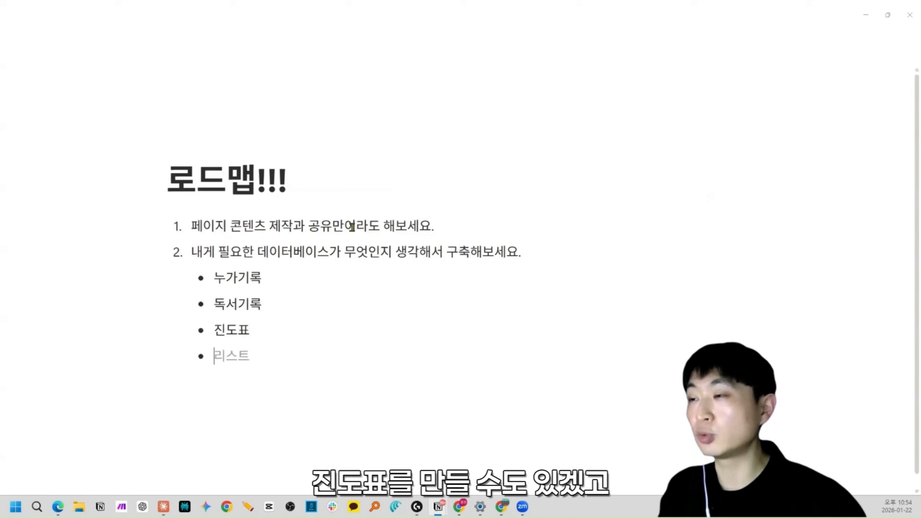
pyautogui.write('했생명렬표')
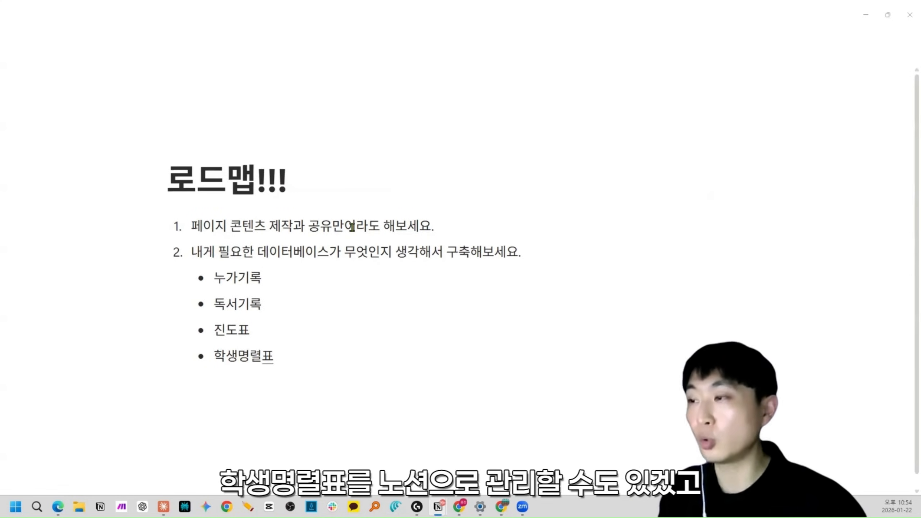
pyautogui.press('Return')
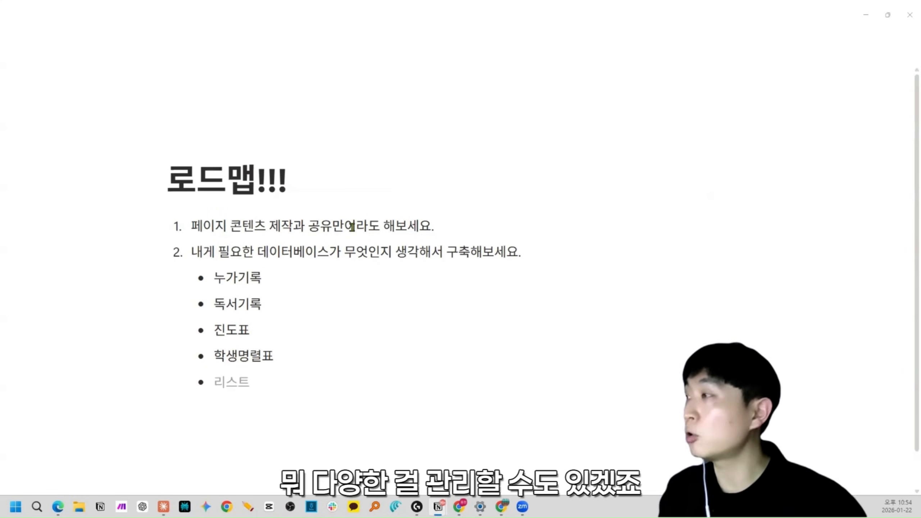
# Step: Add a third top-level numbered item reading "내 업무에 가장 필요한 형태의 시각화가 무엇인지 고민해보세요 → 데이터베이스 '보기'에 실현"
pyautogui.hotkey('shift', 'Tab')
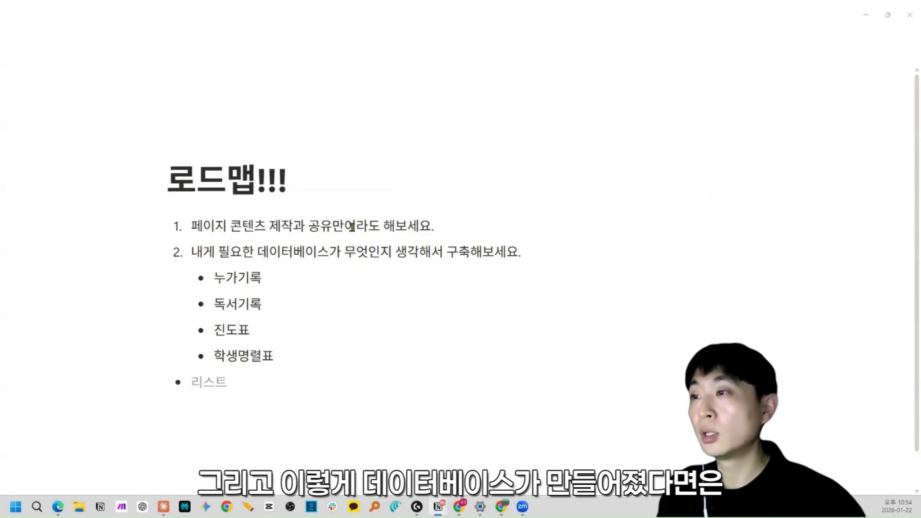
pyautogui.write('1. ')
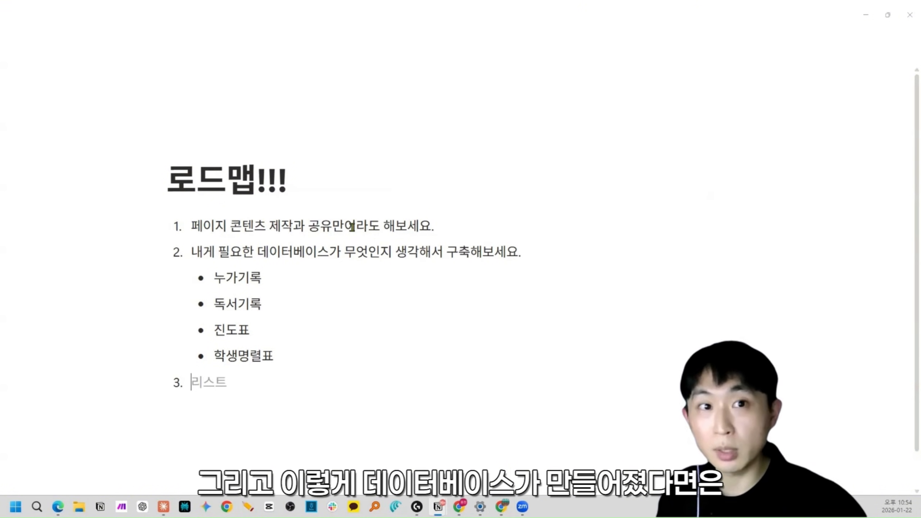
pyautogui.write('내 업무에 가장 피')
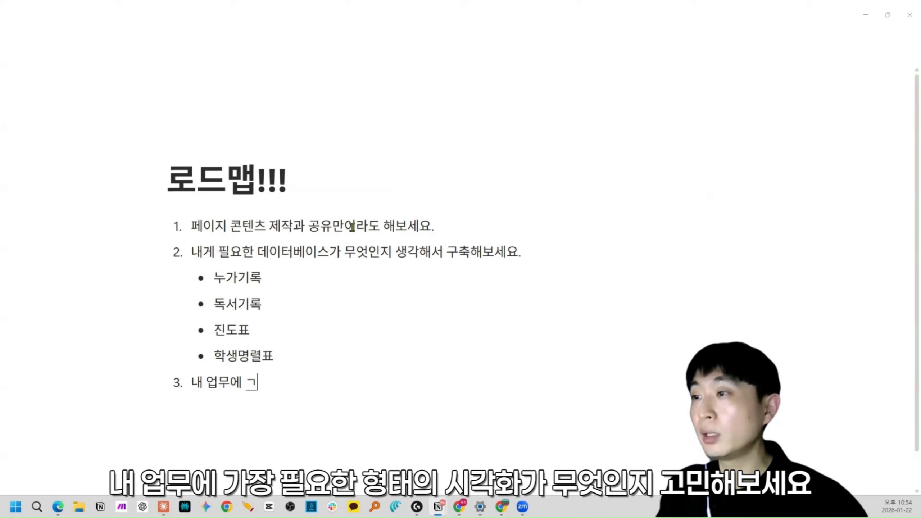
pyautogui.write('ㄹ요한 형태의 시각')
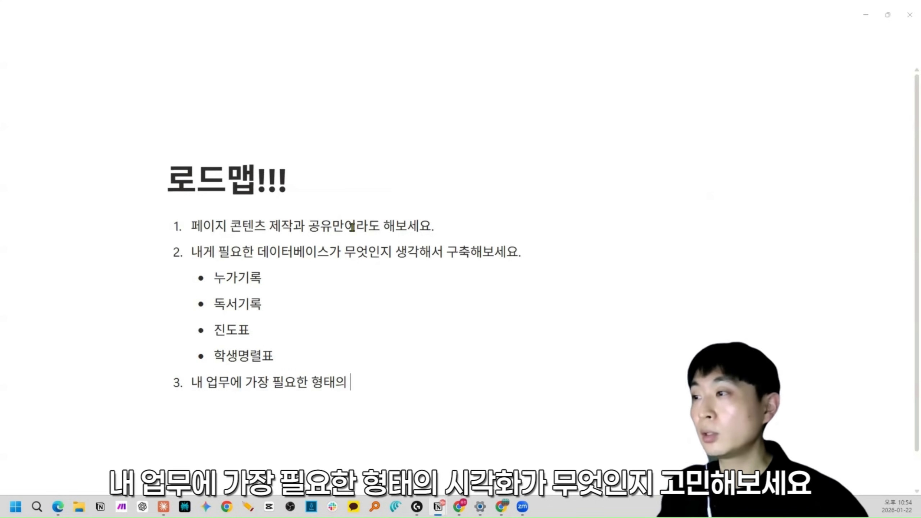
pyautogui.write('화가 무엇인지 고')
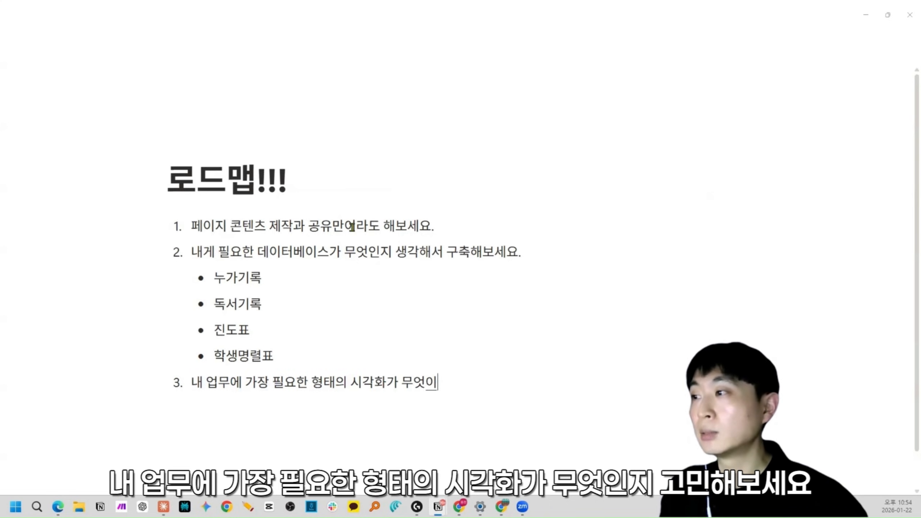
pyautogui.write('민해보세요 ->')
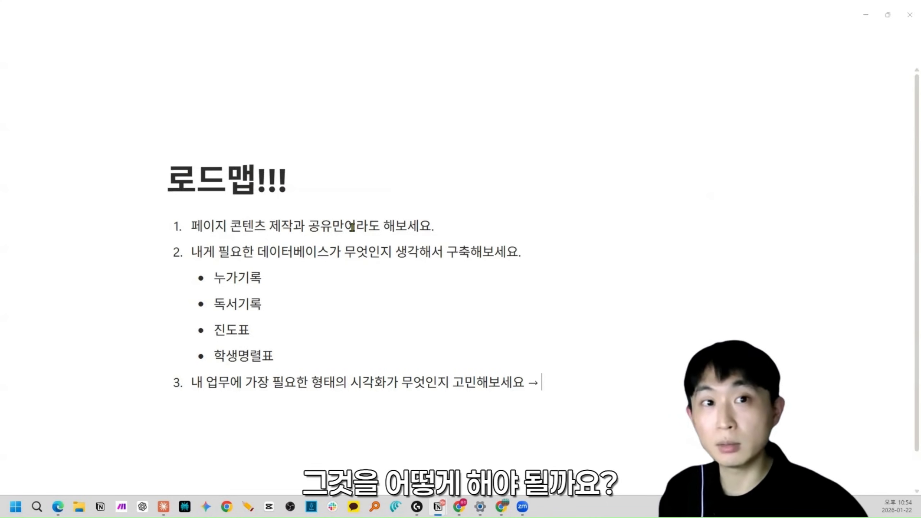
pyautogui.write(' 데이터베이스')
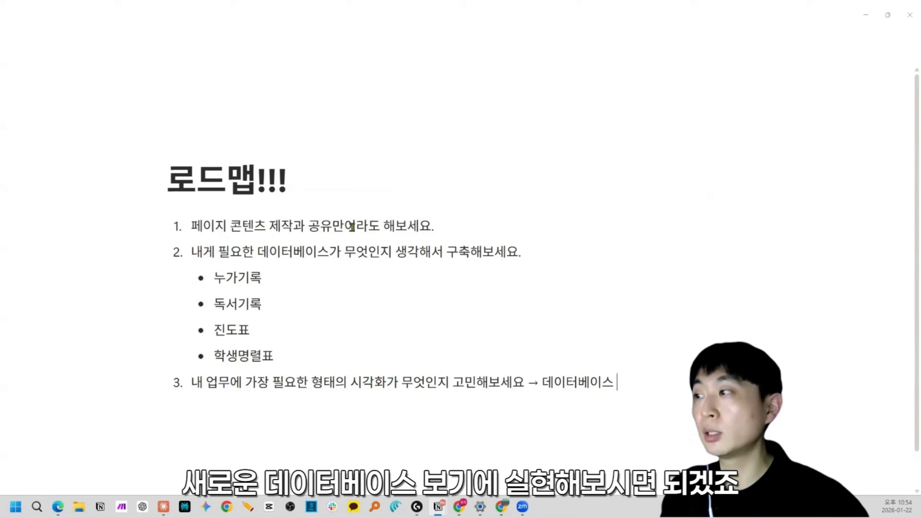
pyautogui.write(" '보기'에 실현")
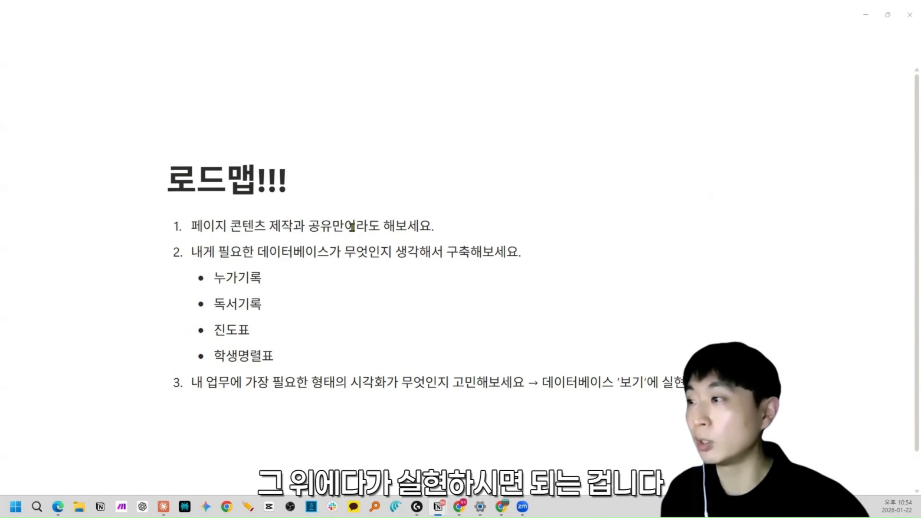
# Step: Add a fourth numbered item reading "나만의 업무 대쉬보드를 만들어보세요(허브 구축!!)"
pyautogui.press('Return')
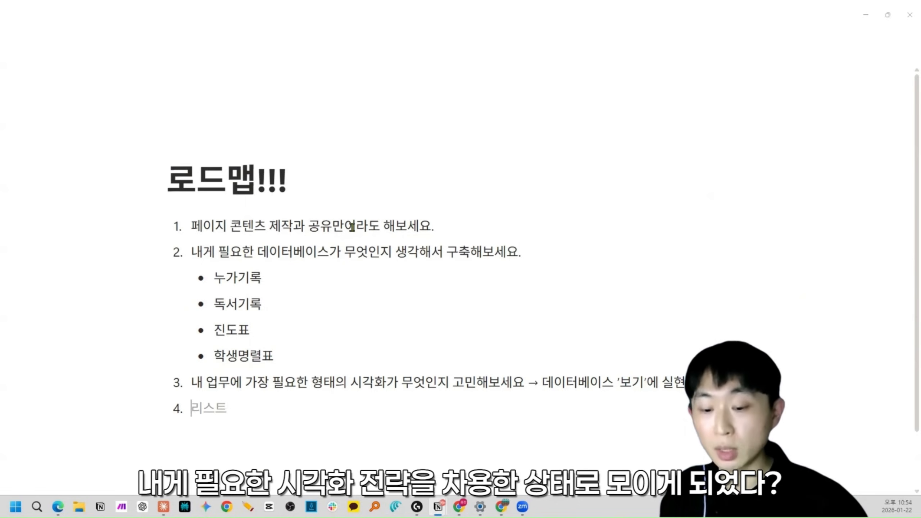
pyautogui.write('나만의 업무 대쉬보드를')
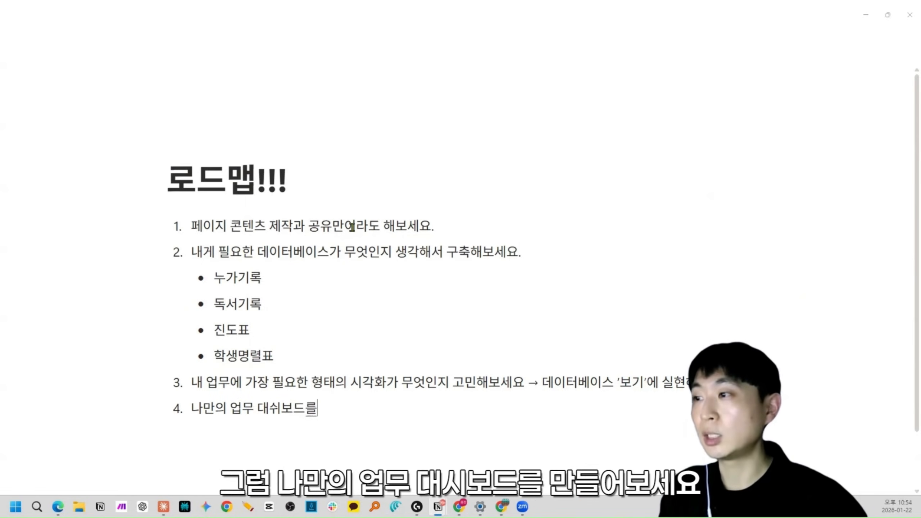
pyautogui.write(' 만들어보세요')
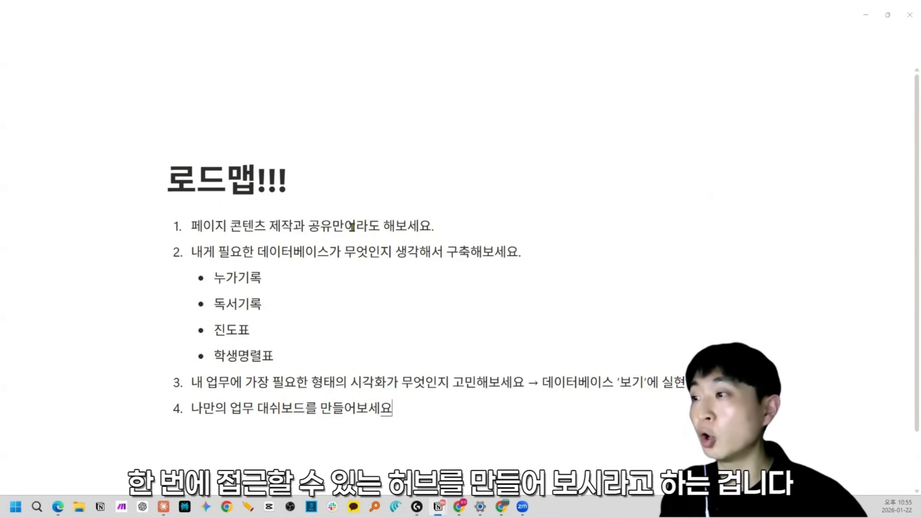
pyautogui.write('(허브 구축!!)')
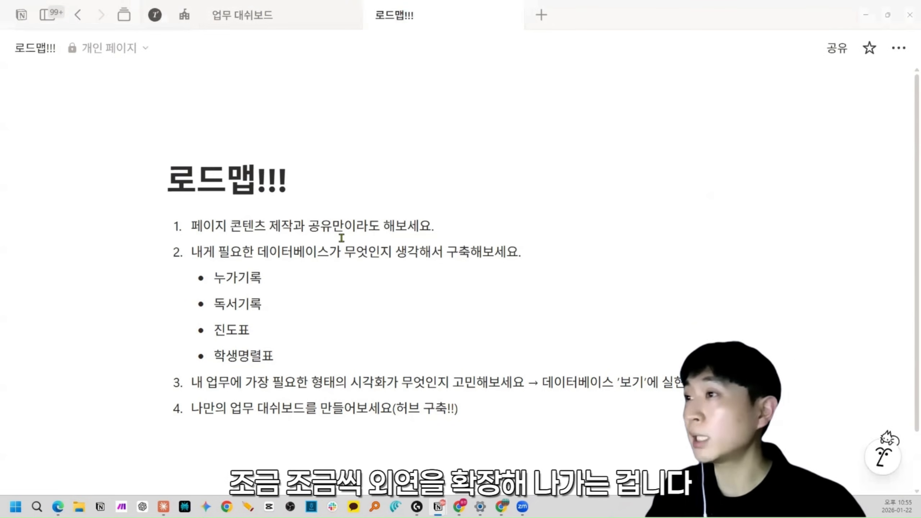
# Step: Insert a numbered item 0 directly below the 로드맵!!! title with the text "노션이 막막해요!!"
pyautogui.click(324, 190)
pyautogui.press('Return')
pyautogui.write('0. 노션이 마')
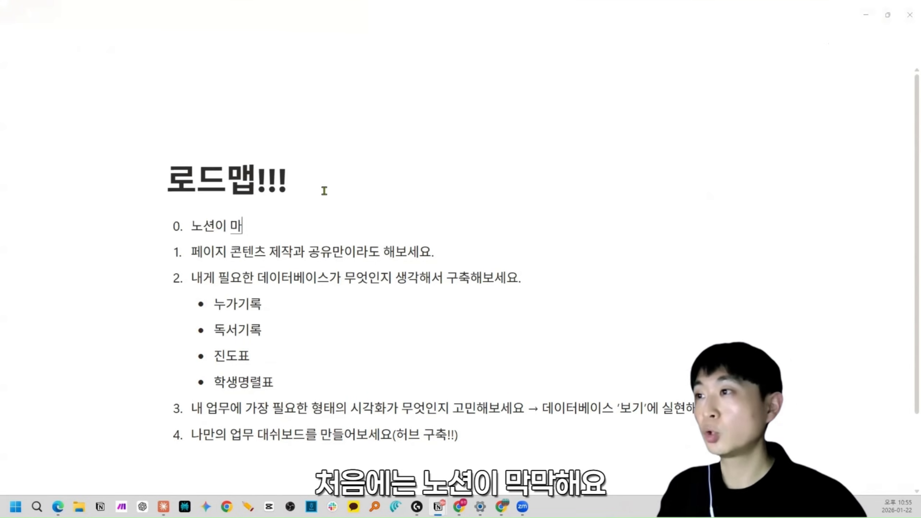
pyautogui.press('BackSpace')
pyautogui.write('막막해요')
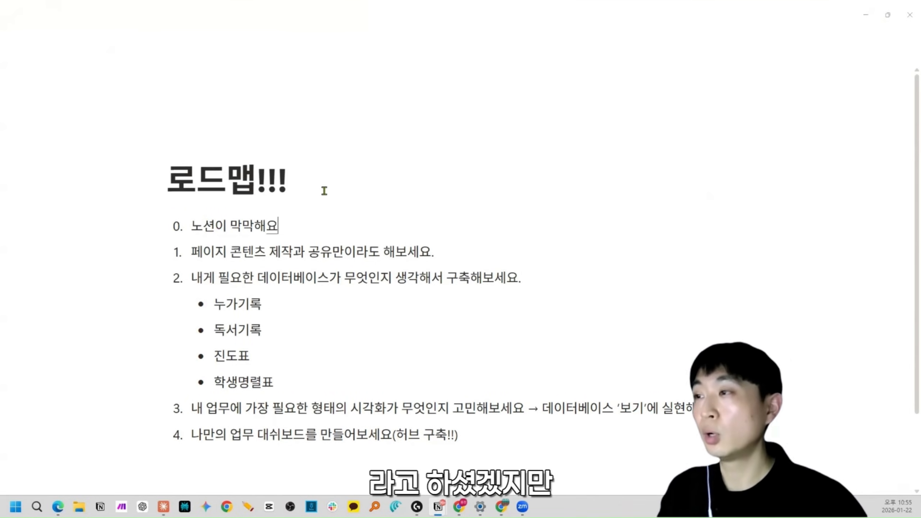
pyautogui.write('!!')
# Step: Review the roadmap by highlighting its entries one after another from item 0 down to item 4
pyautogui.press('Escape')
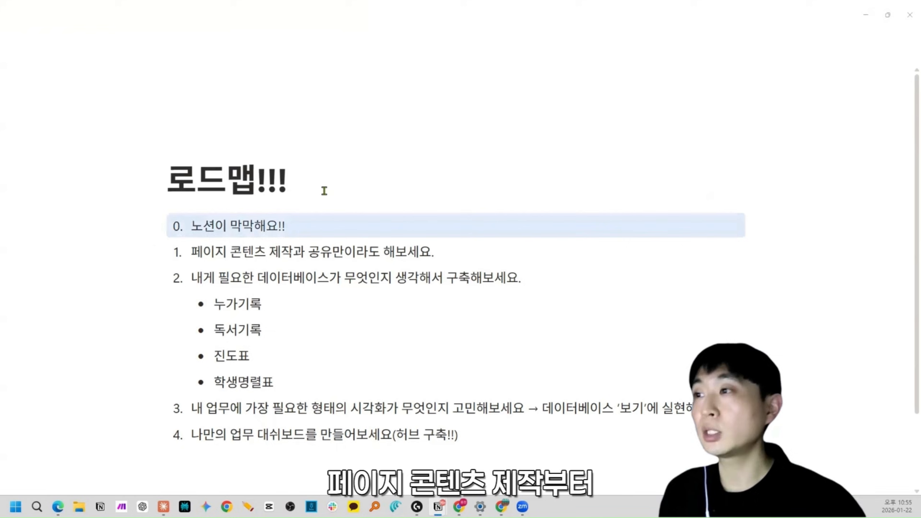
pyautogui.press('Down')
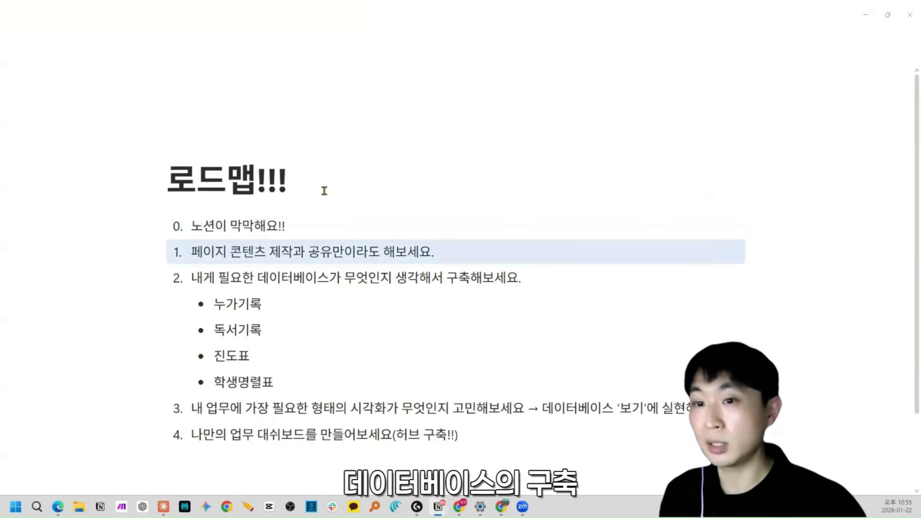
pyautogui.press('Down')
pyautogui.press('Down')
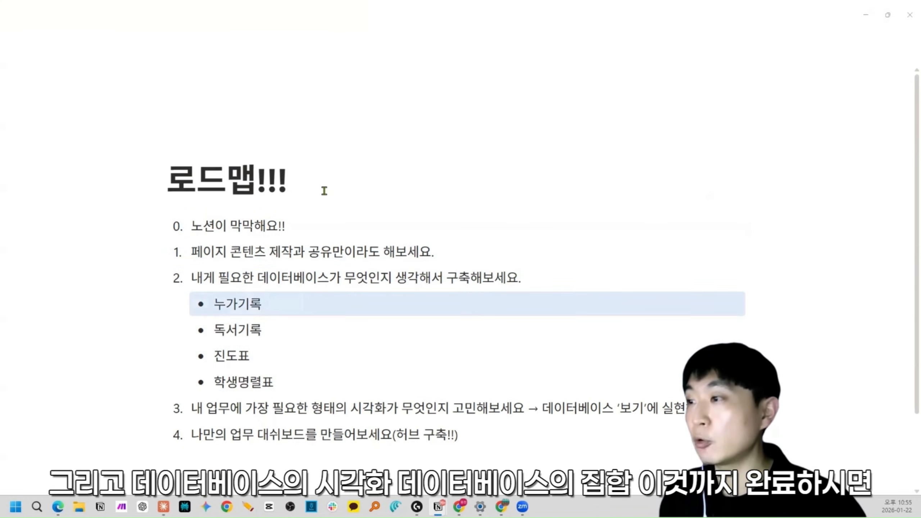
pyautogui.press('Down')
pyautogui.press('Down')
pyautogui.press('Down')
pyautogui.press('Down')
pyautogui.press('Down')
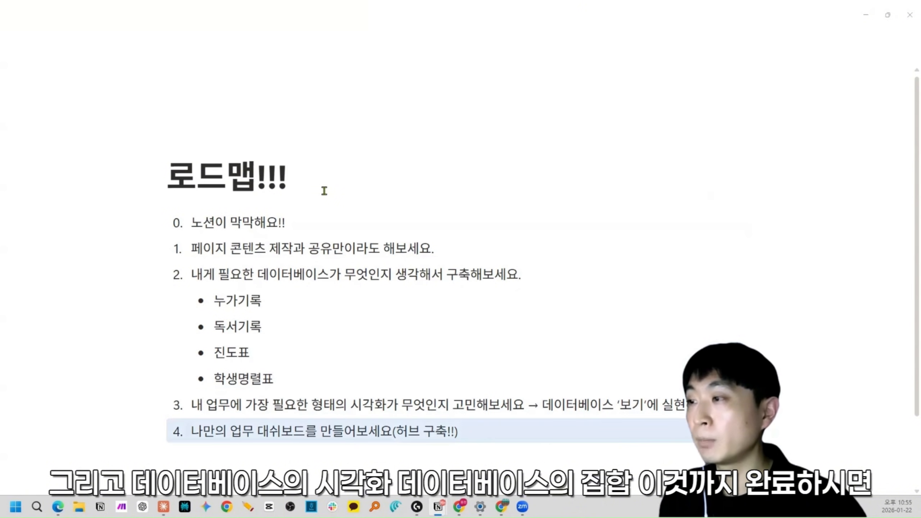
pyautogui.press('Escape')
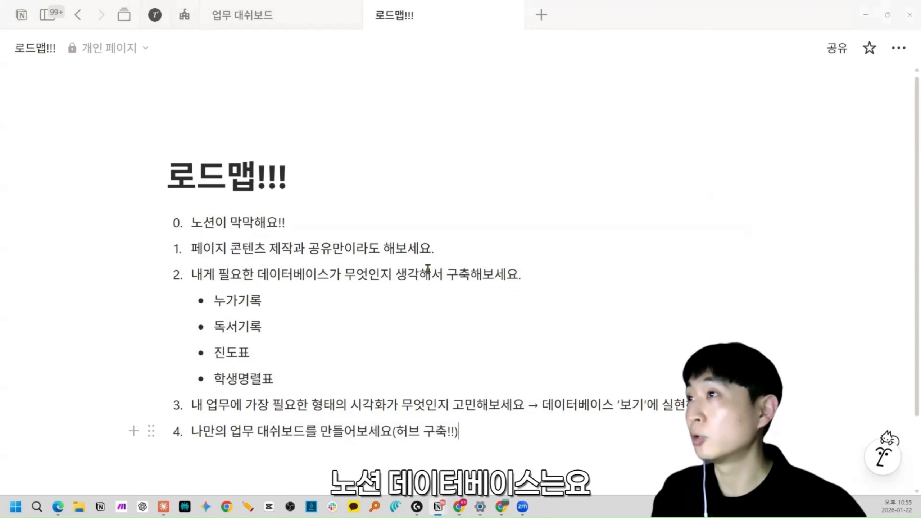
# Step: Open the 누가 기록 database from 업무 대쉬보드 as a full page and look at its export settings without exporting
pyautogui.click(242, 15)
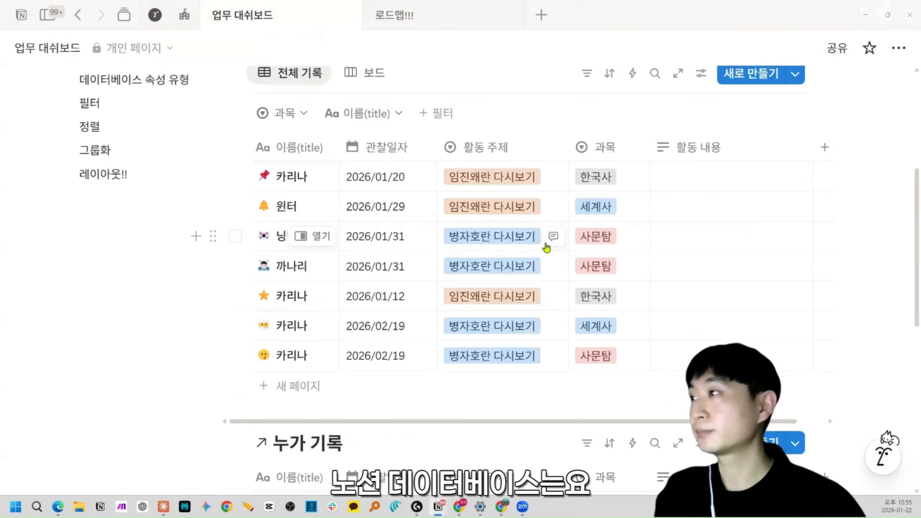
pyautogui.scroll(1, 658, 150)
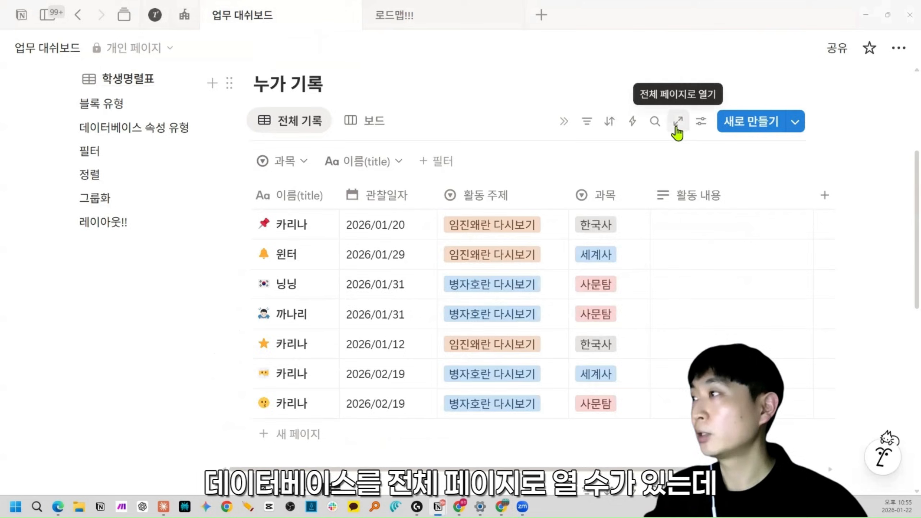
pyautogui.click(677, 133)
pyautogui.click(898, 48)
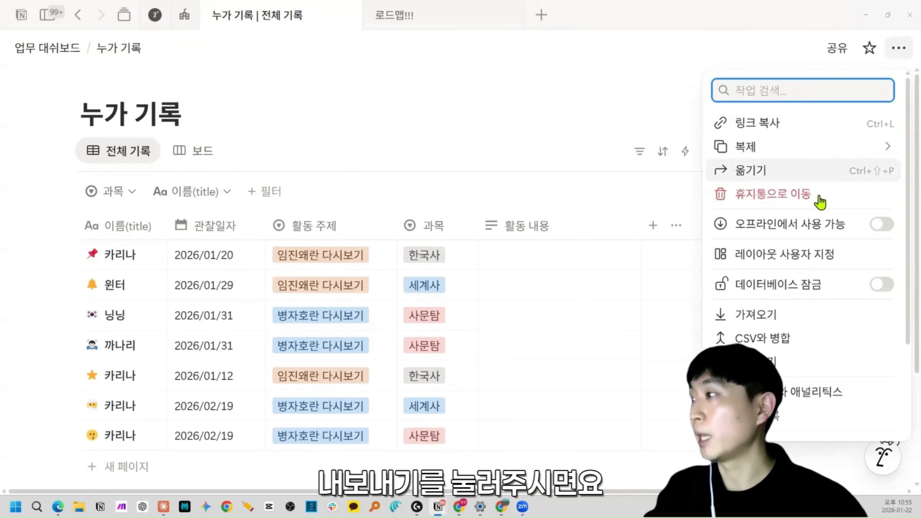
pyautogui.click(791, 361)
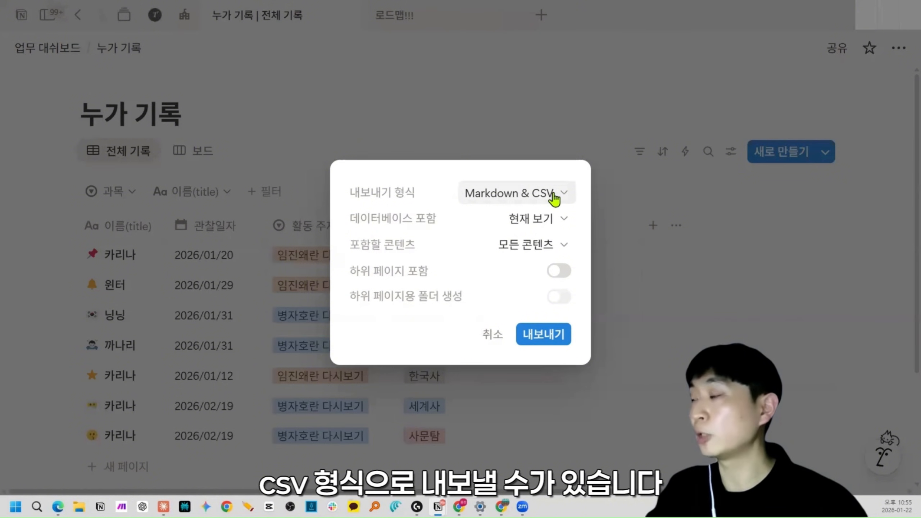
pyautogui.click(575, 127)
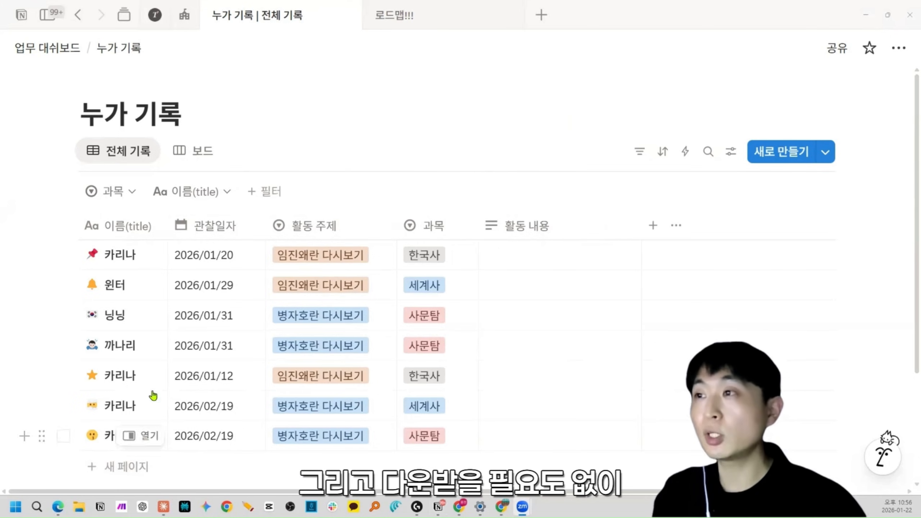
# Step: Show how 누가 기록 data can be taken out, by locating the export option and selecting all records from 이름(title) through 과목
pyautogui.moveTo(145, 255); pyautogui.dragTo(462, 435)
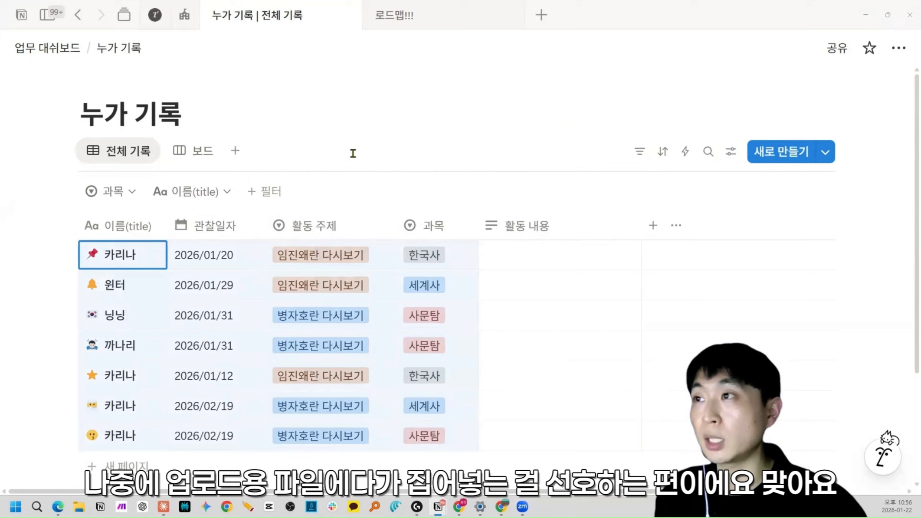
pyautogui.click(299, 124)
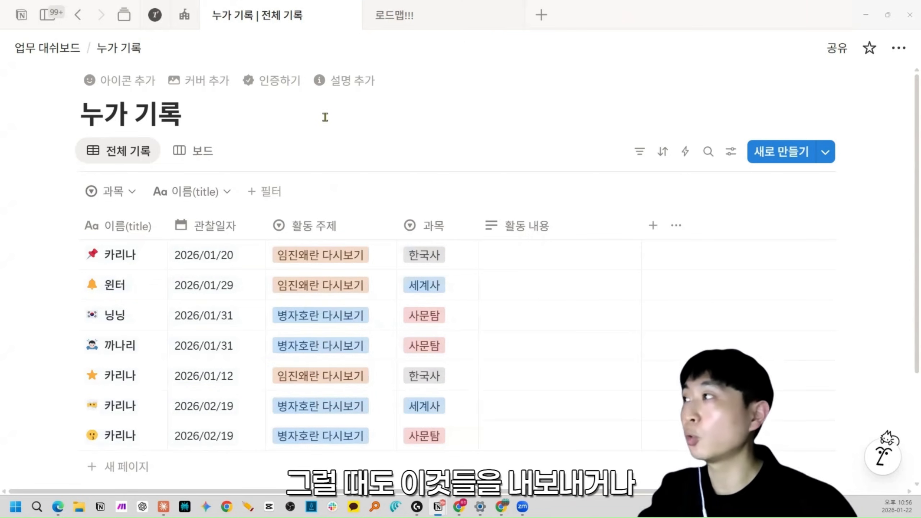
pyautogui.click(898, 48)
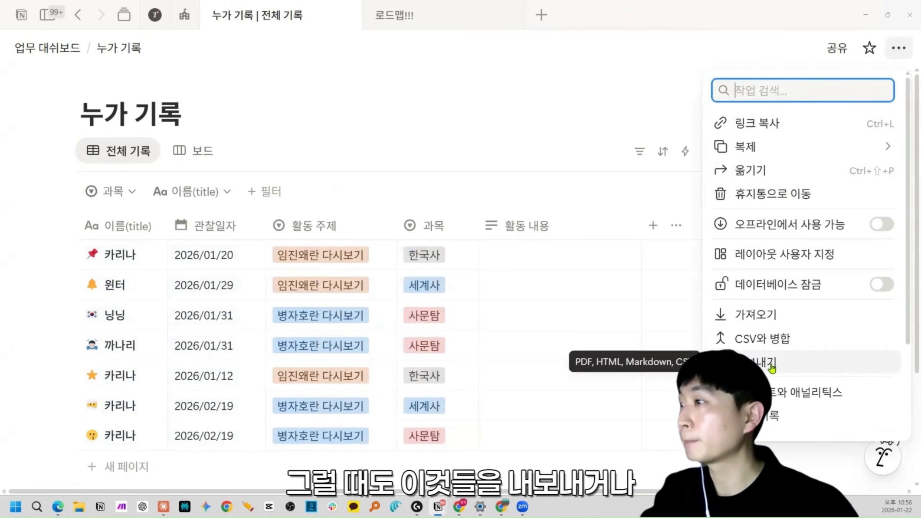
pyautogui.click(464, 146)
pyautogui.moveTo(111, 258); pyautogui.dragTo(431, 433)
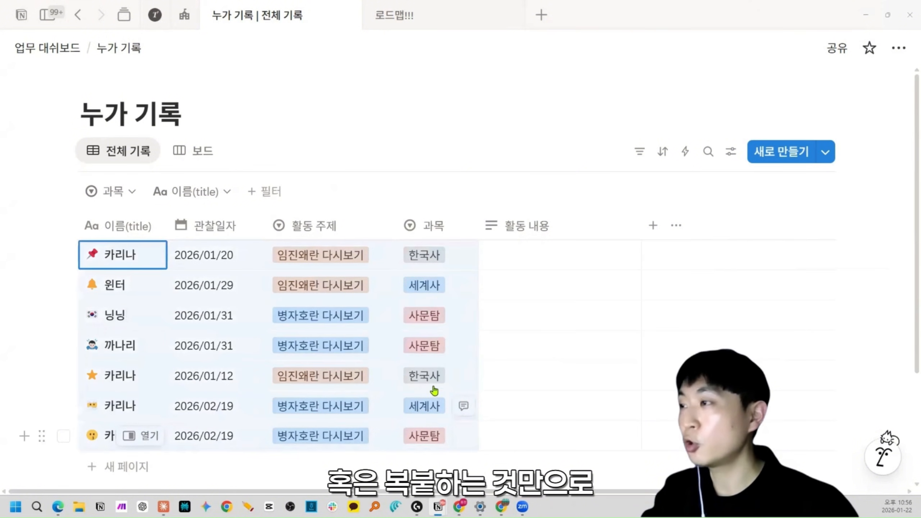
pyautogui.click(424, 119)
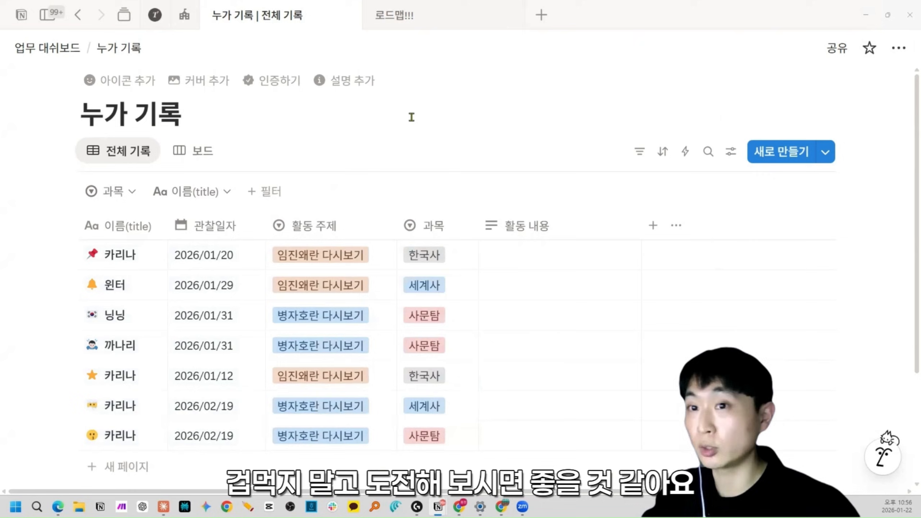
# Step: Return to the 로드맵!!! page and highlight its entries from item 2 down to item 4 and back up to item 2
pyautogui.hotkey('alt', 'Left')
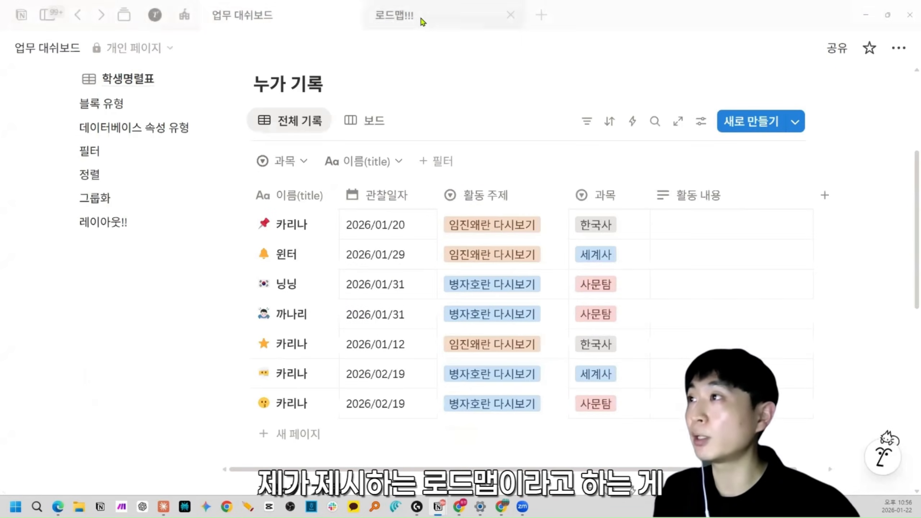
pyautogui.click(420, 20)
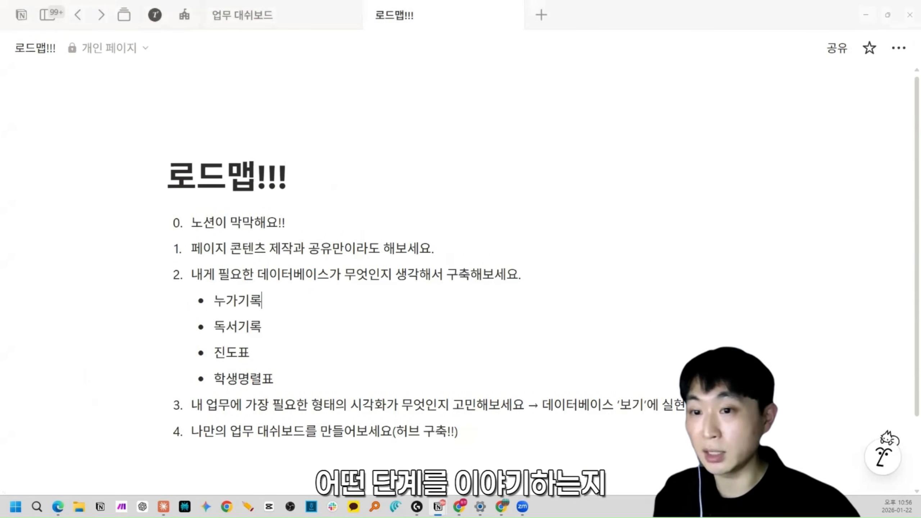
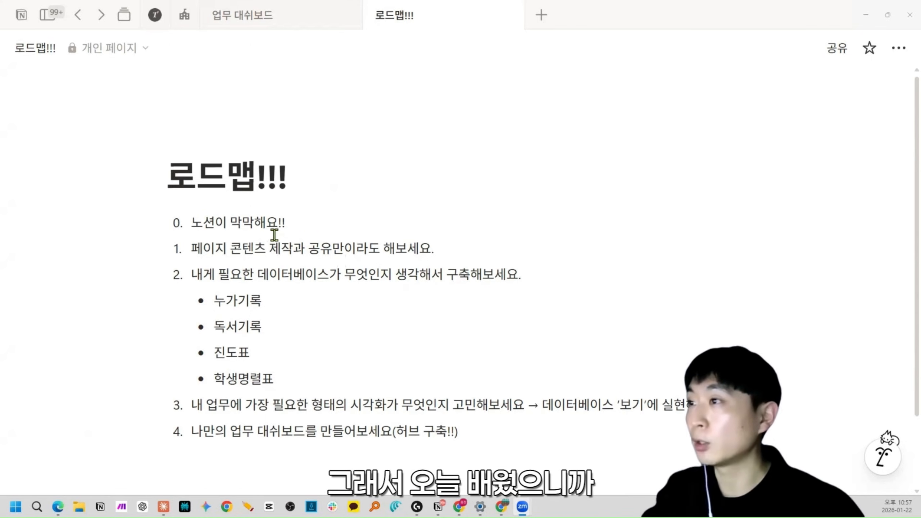
pyautogui.click(297, 278)
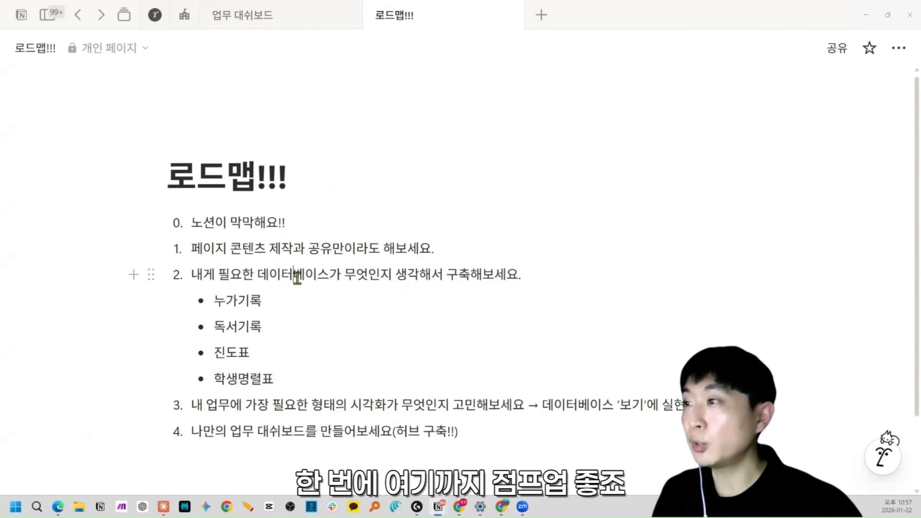
pyautogui.press('Escape')
pyautogui.press('Down')
pyautogui.press('Down')
pyautogui.press('Down')
pyautogui.press('Down')
pyautogui.press('Down')
pyautogui.press('Down')
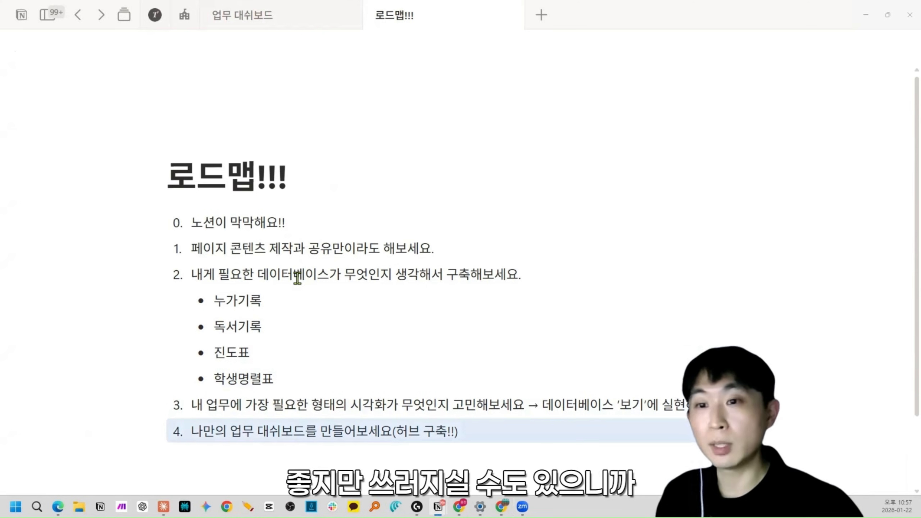
pyautogui.press('Up')
pyautogui.press('Up')
pyautogui.press('Up')
pyautogui.press('Up')
pyautogui.press('Up')
pyautogui.press('Up')
pyautogui.press('Up')
pyautogui.press('Up')
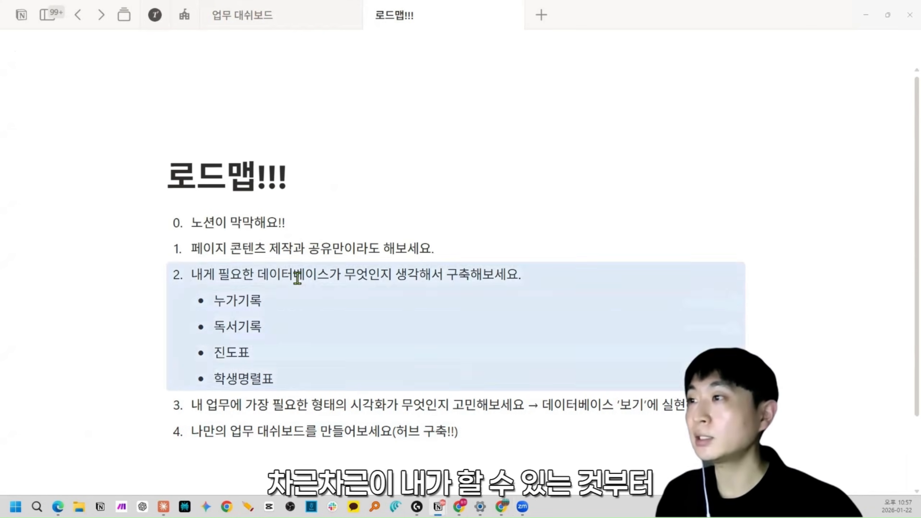
# Step: Highlight item 1 of the roadmap, then all entries from item 0 down to item 4, and clear the selection
pyautogui.press('Down')
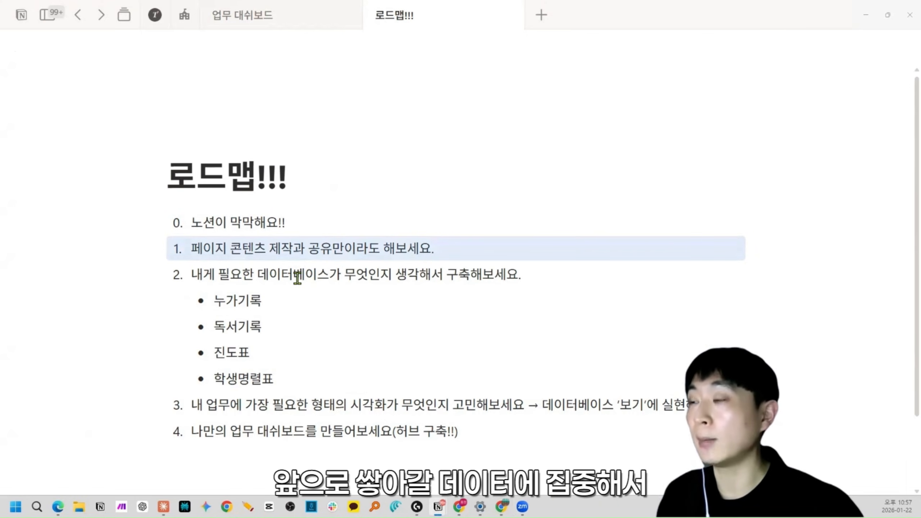
pyautogui.click(297, 278)
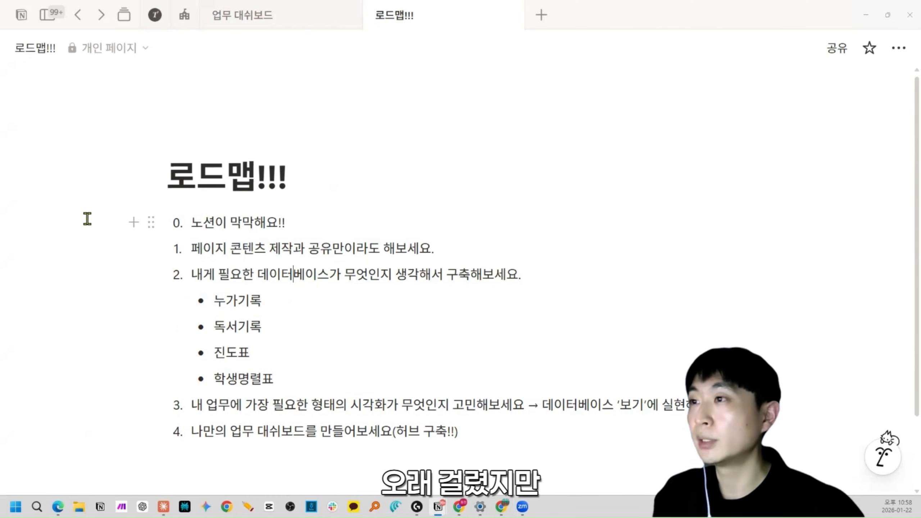
pyautogui.moveTo(87, 219); pyautogui.dragTo(473, 434)
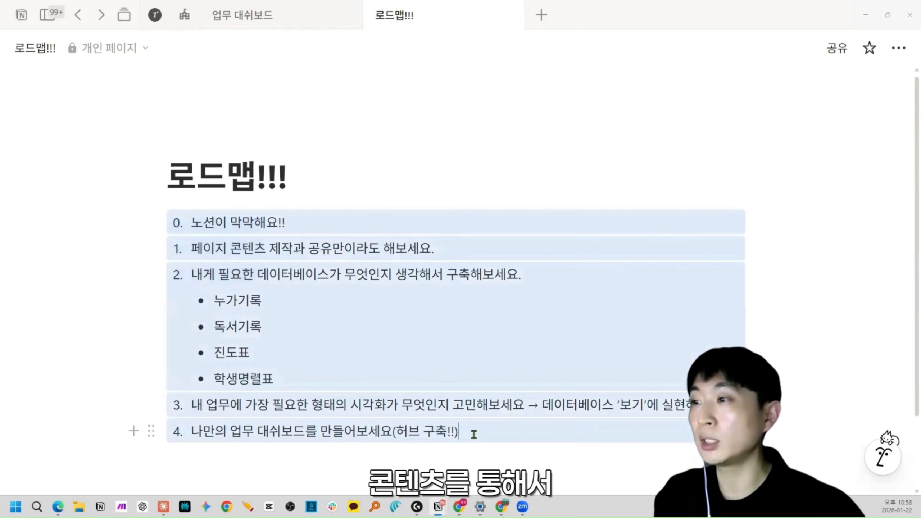
pyautogui.click(473, 435)
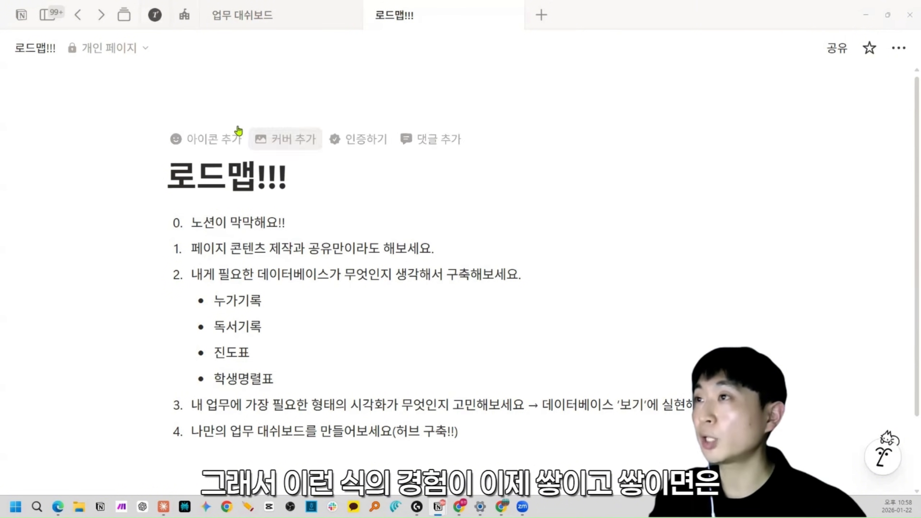
# Step: Open the 교무수첩 종결자_기존 dashboard and look through its PROJECTS and TASKS sections
pyautogui.click(156, 20)
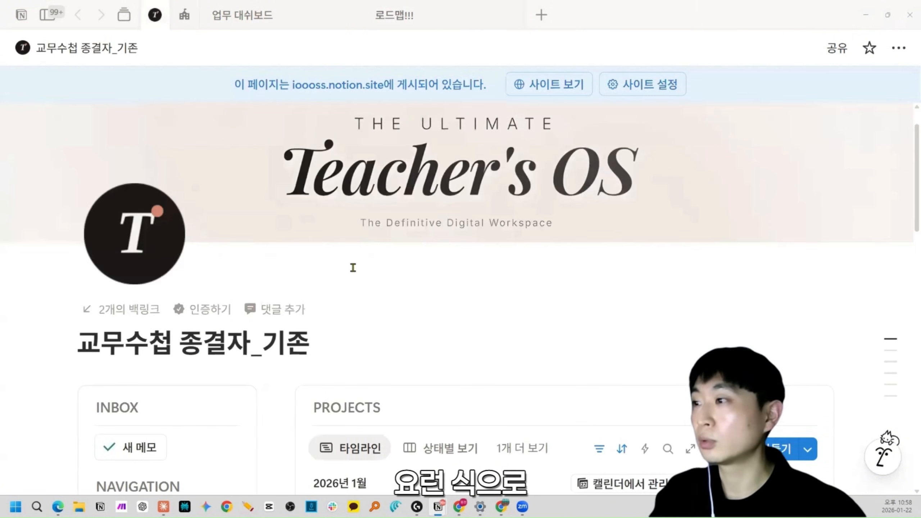
pyautogui.scroll(-5, 353, 269)
pyautogui.scroll(-4, 354, 345)
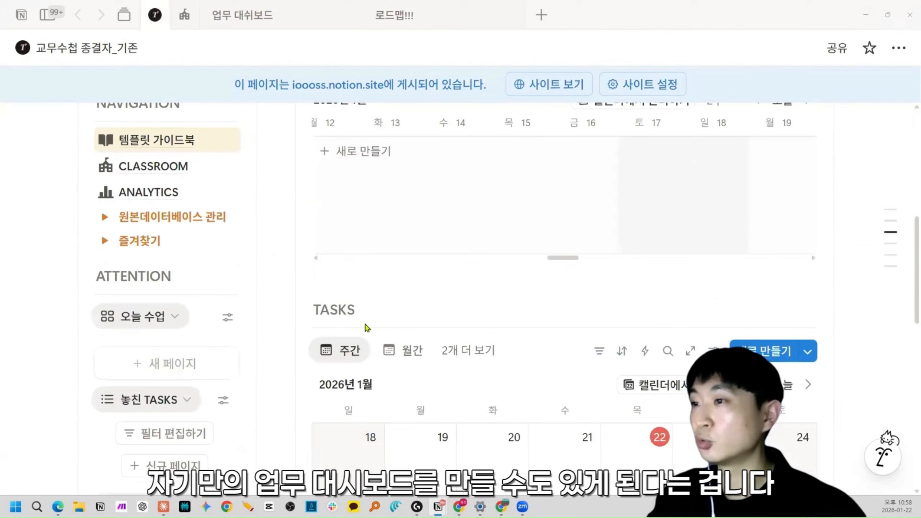
pyautogui.scroll(-3, 366, 327)
pyautogui.scroll(7, 366, 327)
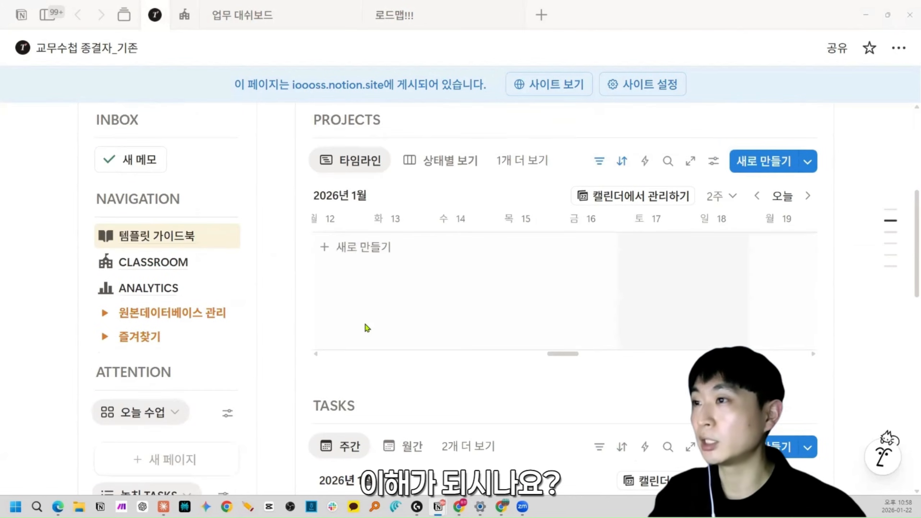
pyautogui.scroll(1, 366, 328)
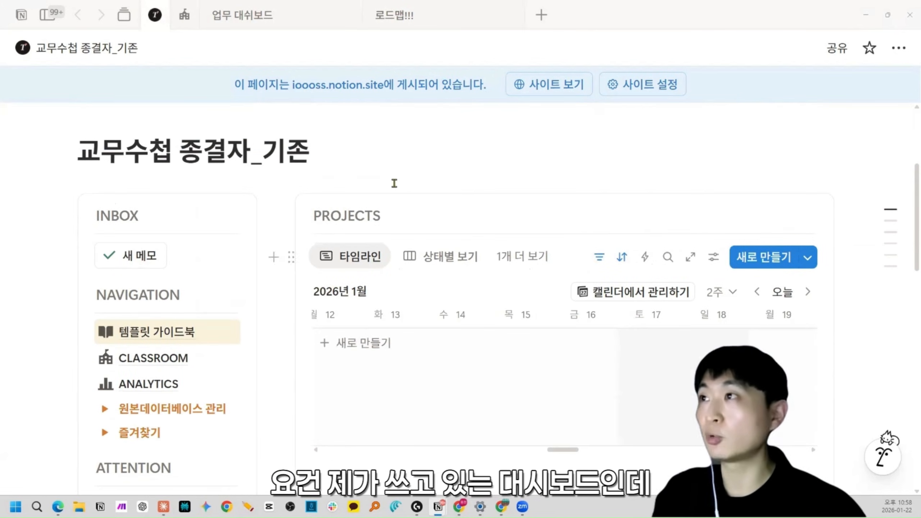
# Step: Open the NEW HOME dashboard in a new tab at a smaller display scale and look at its PROJECTS timeline
pyautogui.hotkey('ctrl', 't')
pyautogui.write('ㅜㄷㅈ')
pyautogui.press('BackSpace')
pyautogui.press('BackSpace')
pyautogui.press('BackSpace')
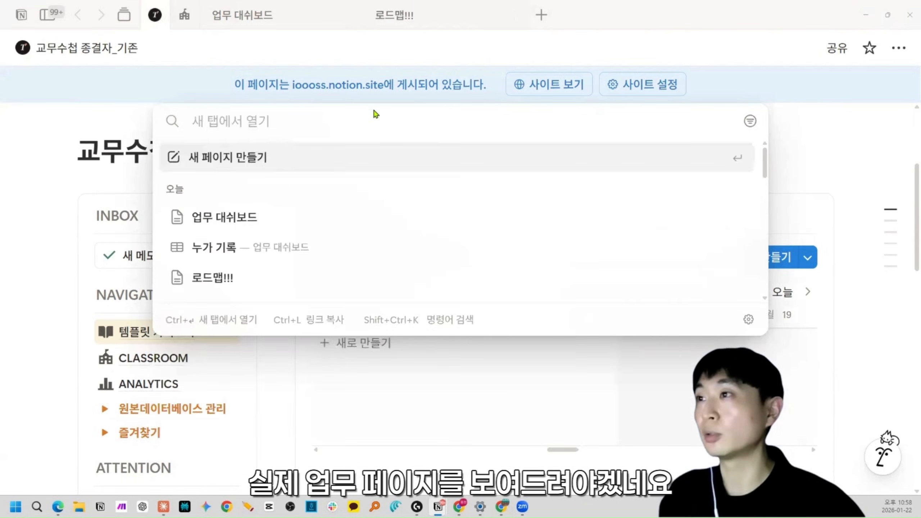
pyautogui.click(269, 221)
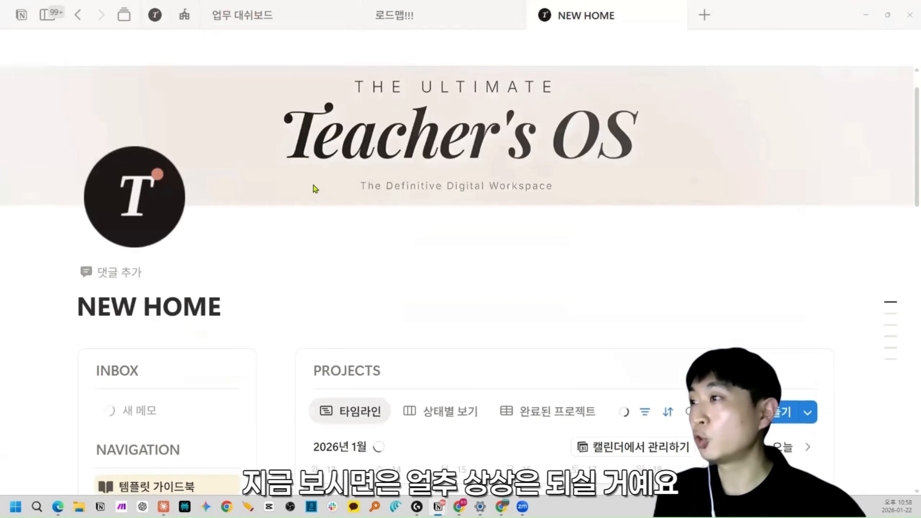
pyautogui.scroll(-3, 314, 188)
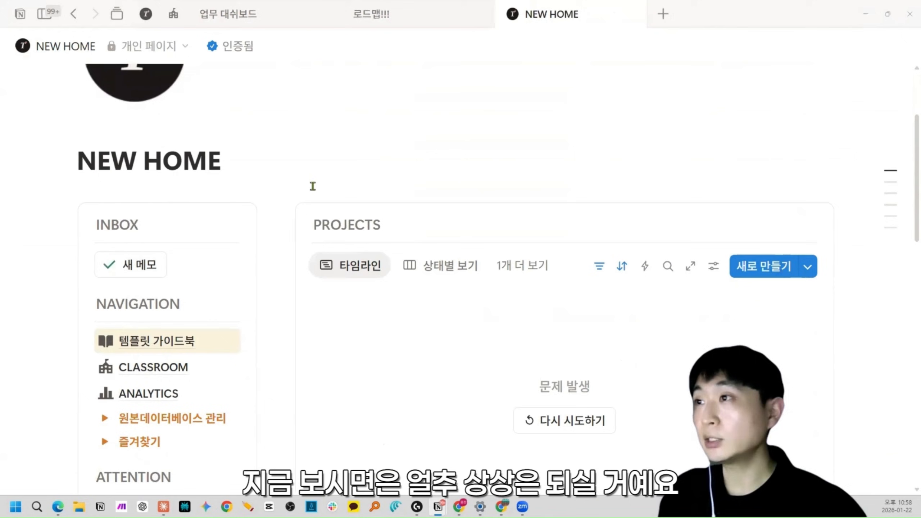
pyautogui.hotkey('ctrl', '-')
pyautogui.hotkey('ctrl', '-')
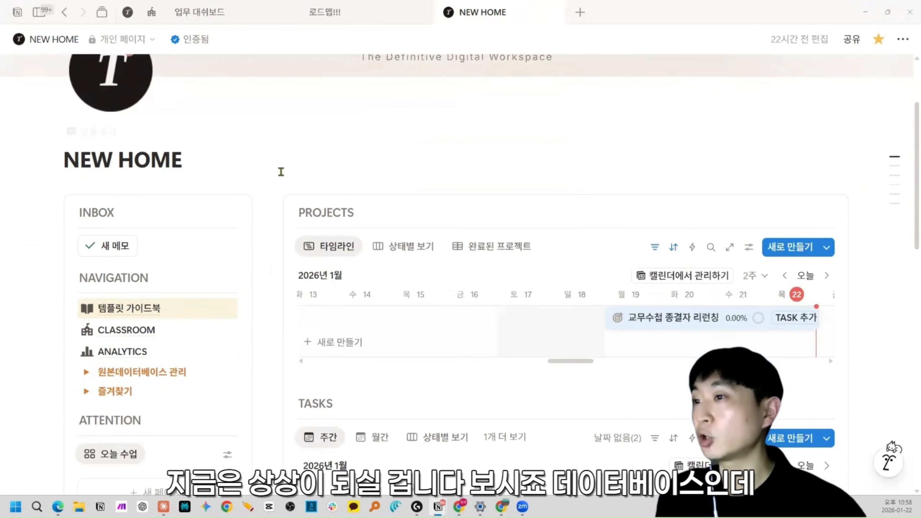
pyautogui.scroll(-1, 271, 170)
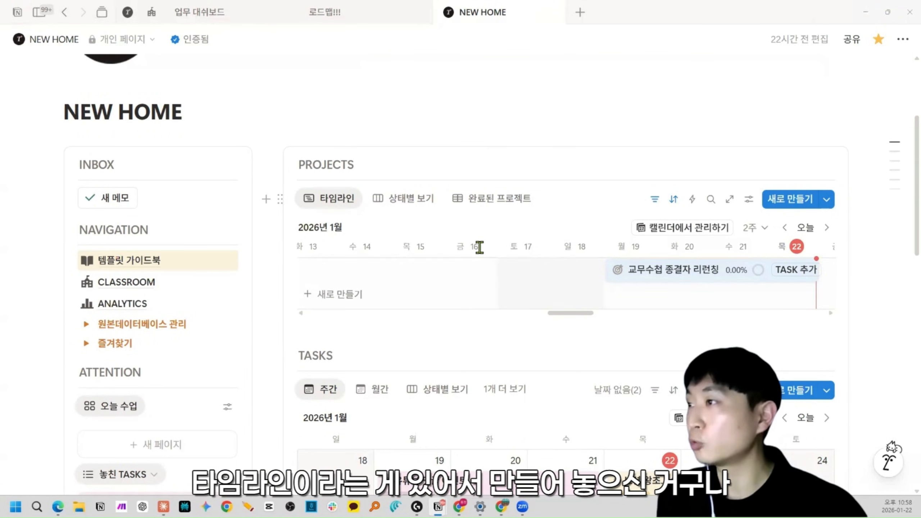
# Step: Show the PROJECTS database in its 상태별 보기 and 완료된 프로젝트 views, and look at the weekly TASKS calendar
pyautogui.click(411, 204)
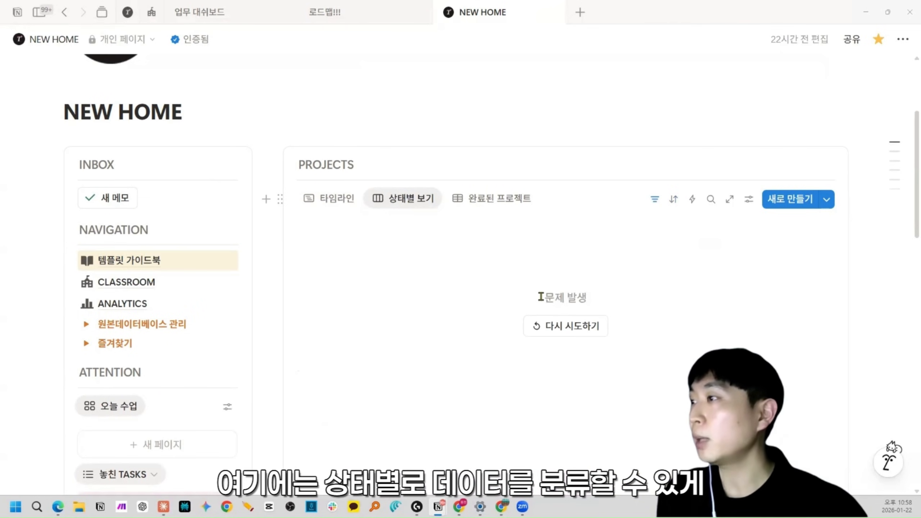
pyautogui.click(551, 330)
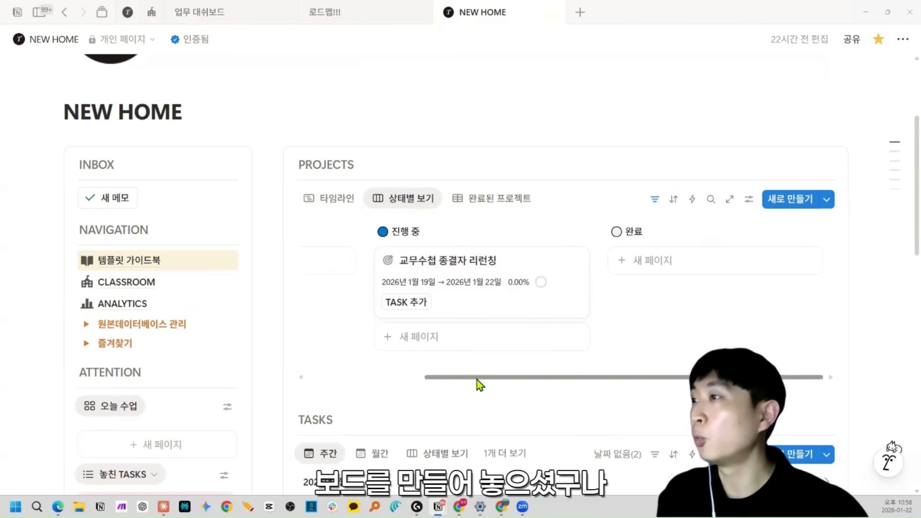
pyautogui.moveTo(478, 385); pyautogui.dragTo(372, 381)
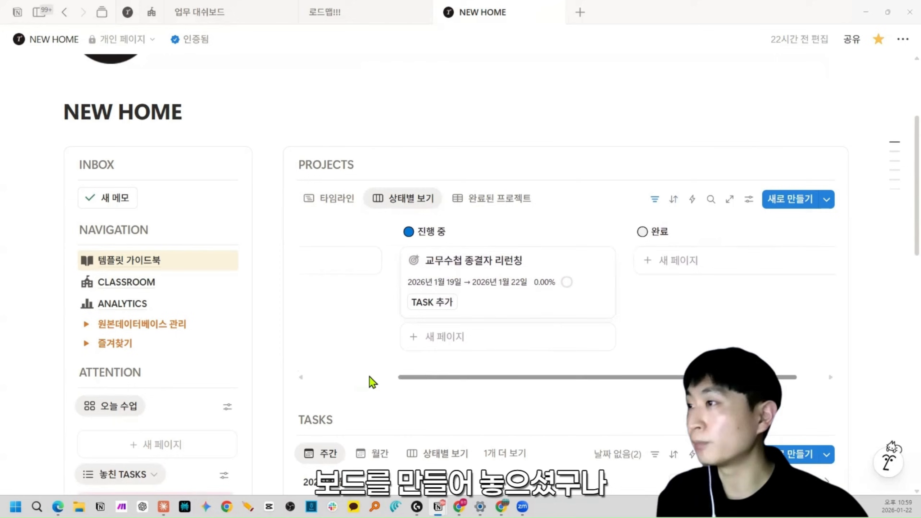
pyautogui.click(494, 203)
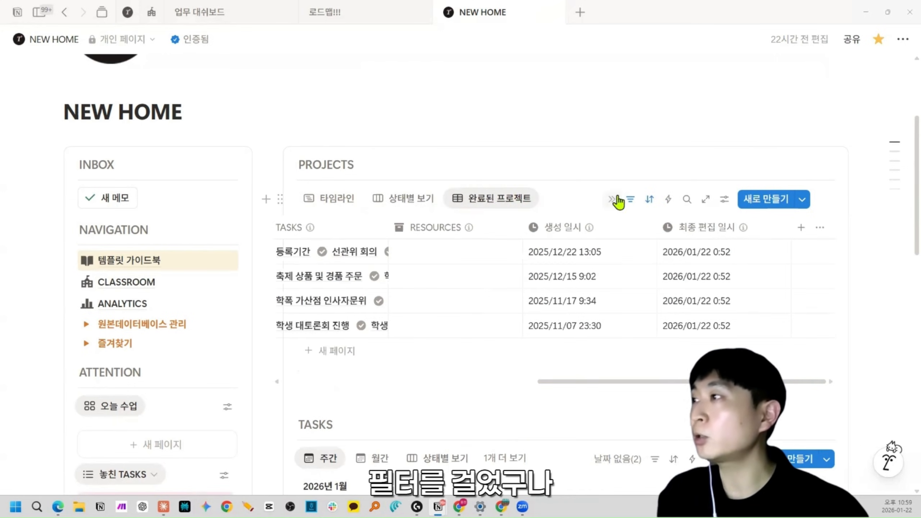
pyautogui.scroll(-8, 336, 199)
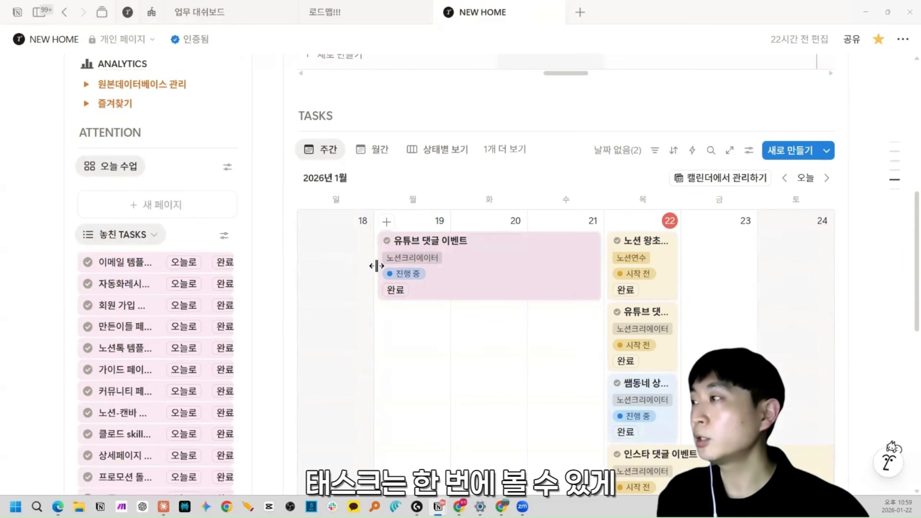
pyautogui.scroll(5, 333, 330)
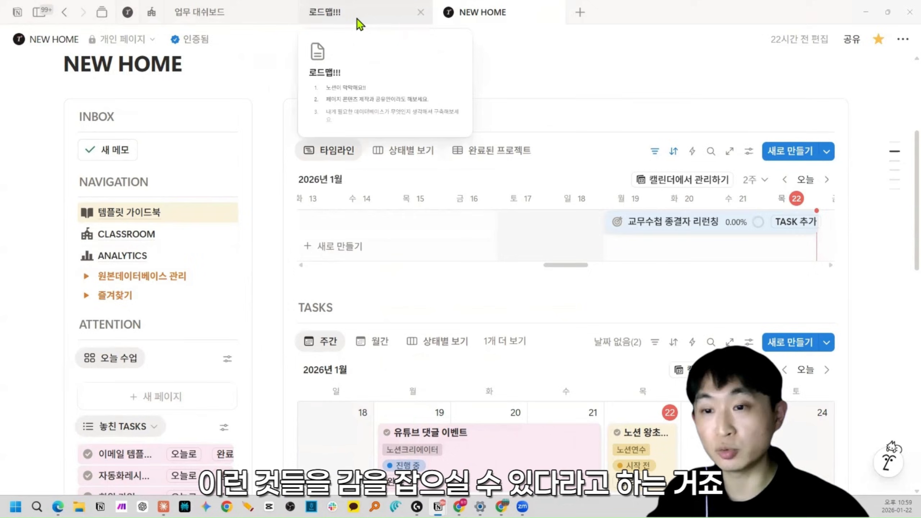
# Step: Return to the 로드맵!!! page and highlight item 2 with its sub-items, then the entries from item 0 to item 4
pyautogui.click(359, 24)
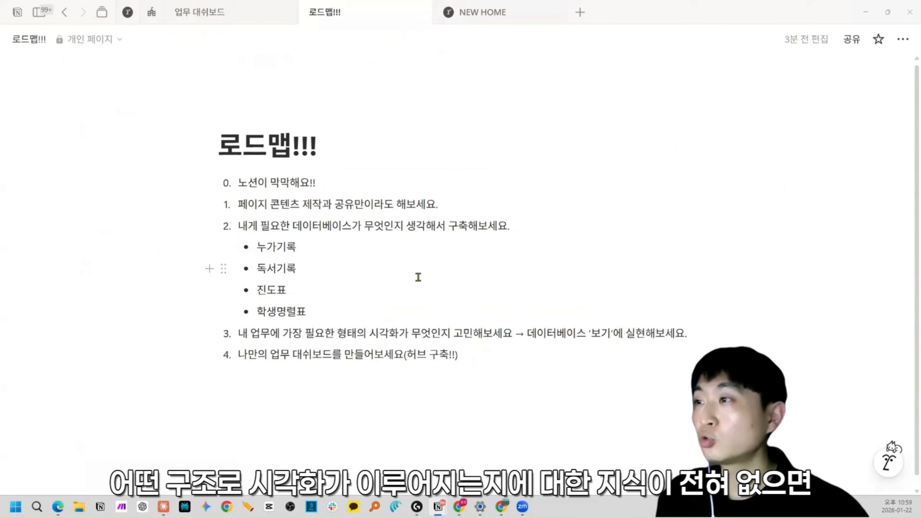
pyautogui.moveTo(347, 314); pyautogui.dragTo(238, 231)
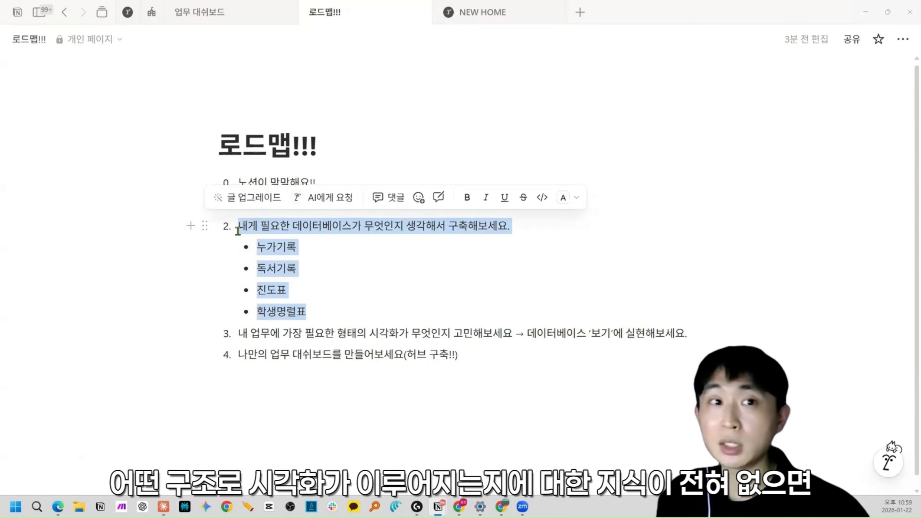
pyautogui.click(530, 227)
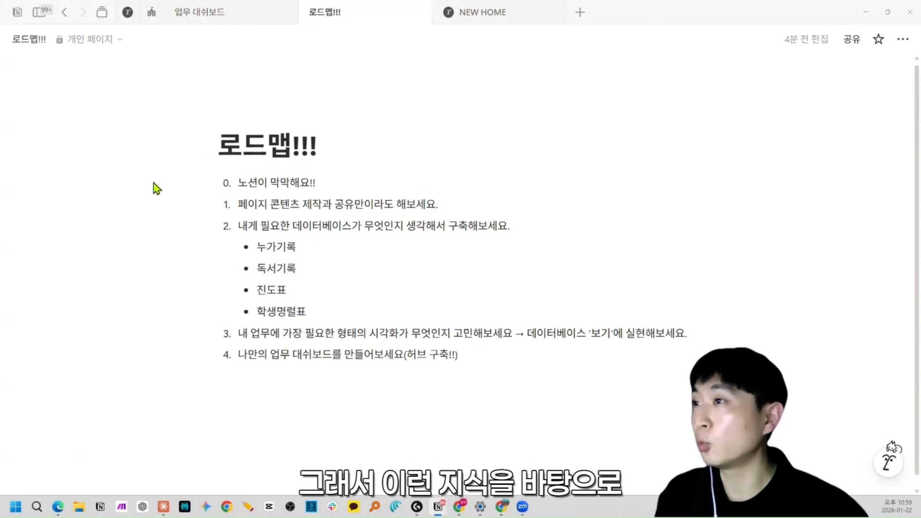
pyautogui.moveTo(156, 188); pyautogui.dragTo(496, 364)
pyautogui.click(495, 358)
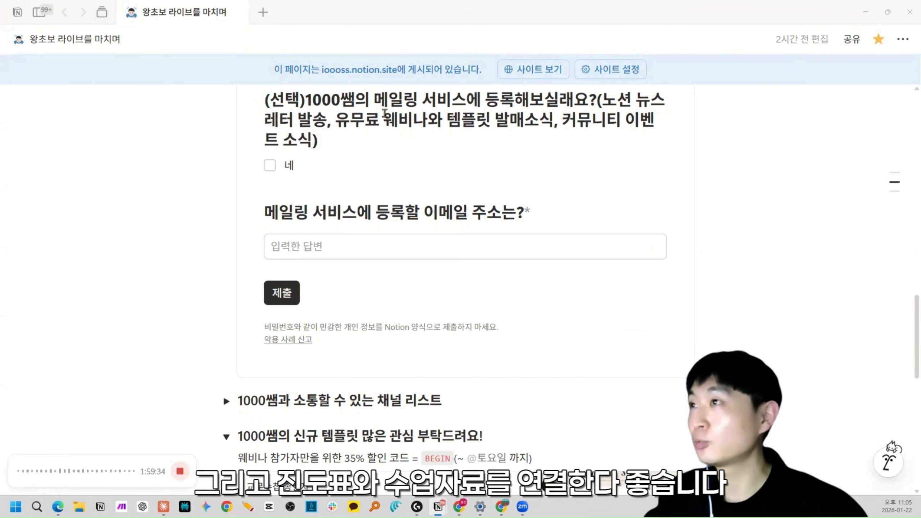
# Step: Create a new page in a new tab and insert an inline database titled 진도표
pyautogui.click(264, 13)
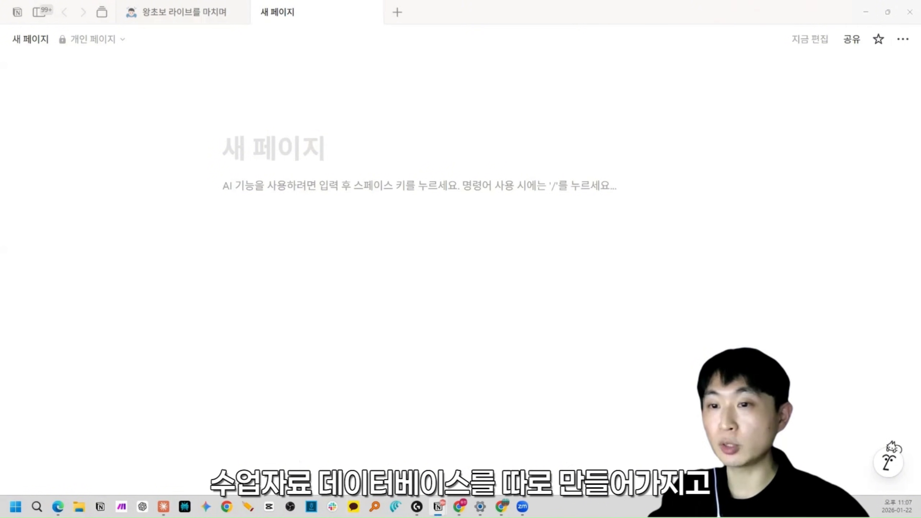
pyautogui.click(250, 182)
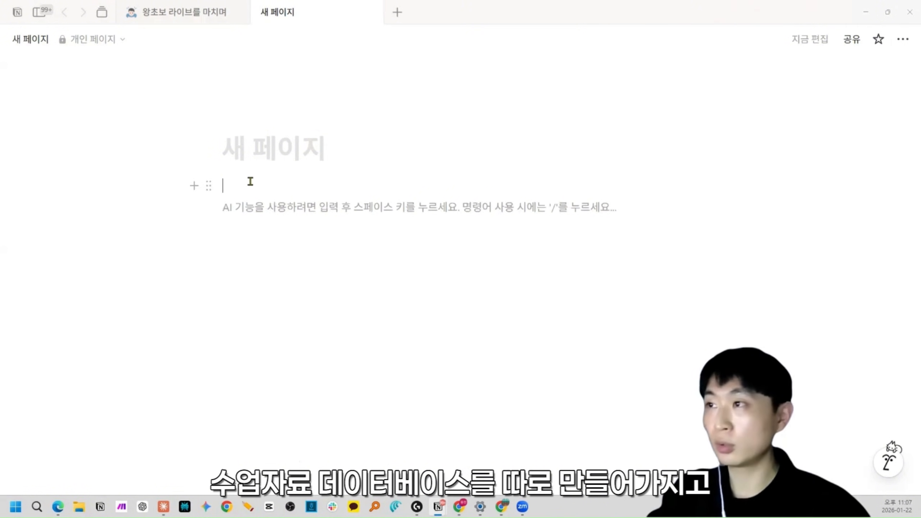
pyautogui.write('/epd')
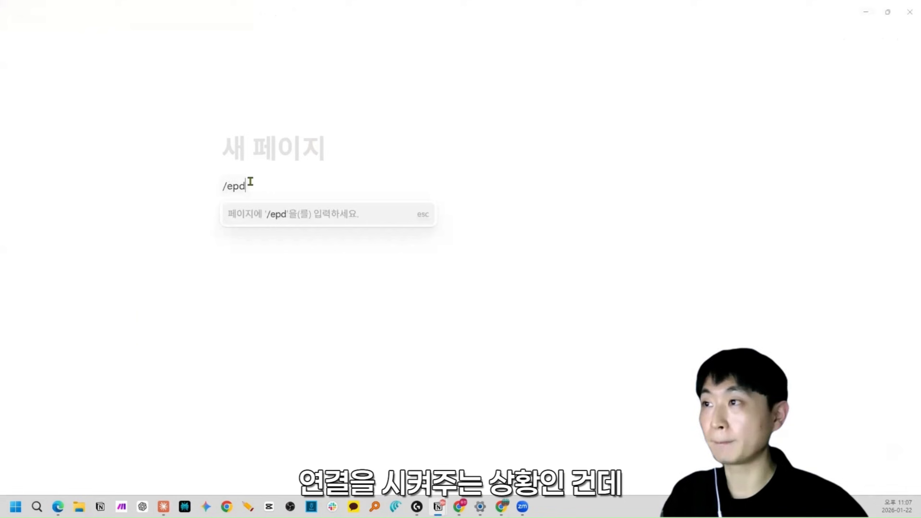
pyautogui.press('BackSpace')
pyautogui.press('BackSpace')
pyautogui.press('BackSpace')
pyautogui.write('데이')
pyautogui.press('Return')
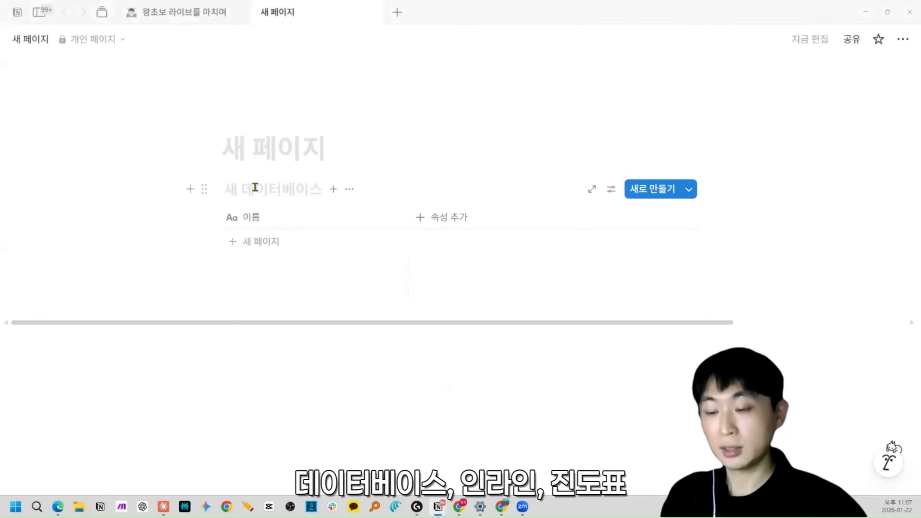
pyautogui.write('진도표')
# Step: Insert a second inline database below 진도표 and title it 수업 자료
pyautogui.click(301, 397)
pyautogui.write('/데이')
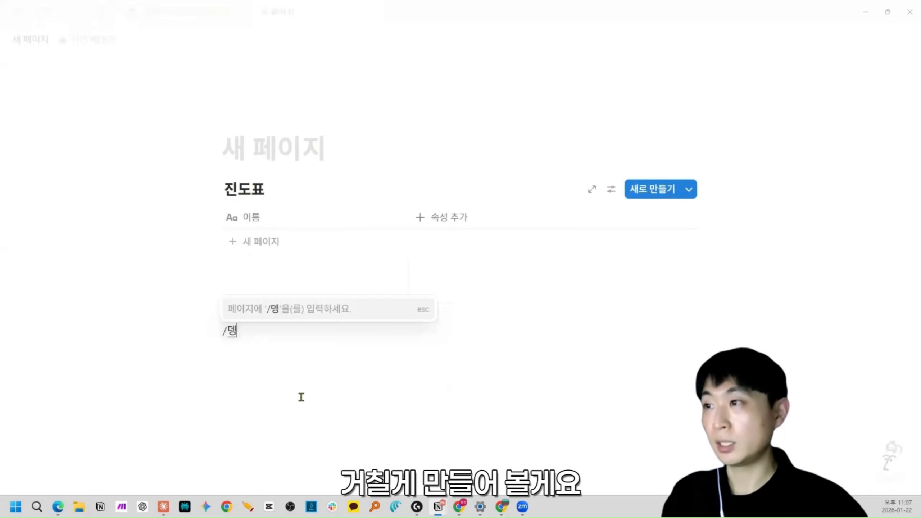
pyautogui.press('Return')
pyautogui.click(268, 226)
pyautogui.write('수업 자료')
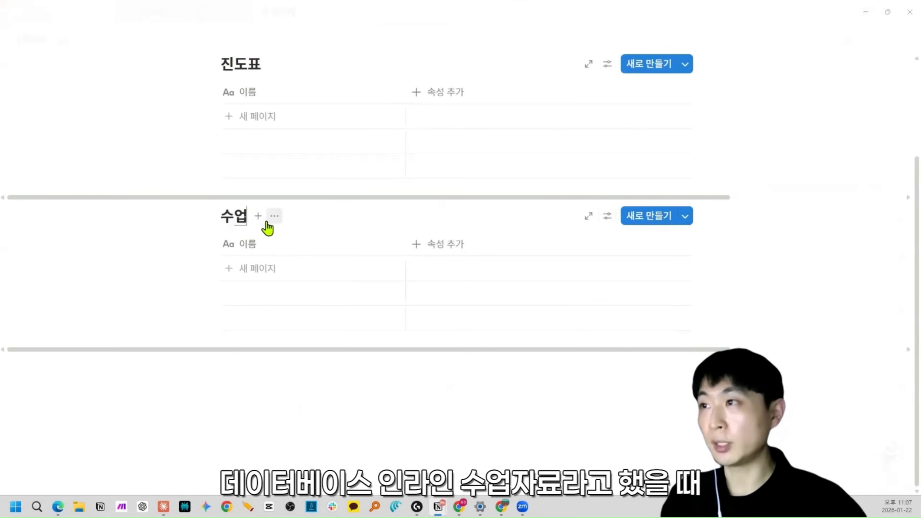
# Step: Rename the title property of 진도표 to 교시 and add a 날짜 date property plus 학급 and 과목 select properties
pyautogui.click(268, 91)
pyautogui.moveTo(273, 125); pyautogui.dragTo(152, 129)
pyautogui.write('교시')
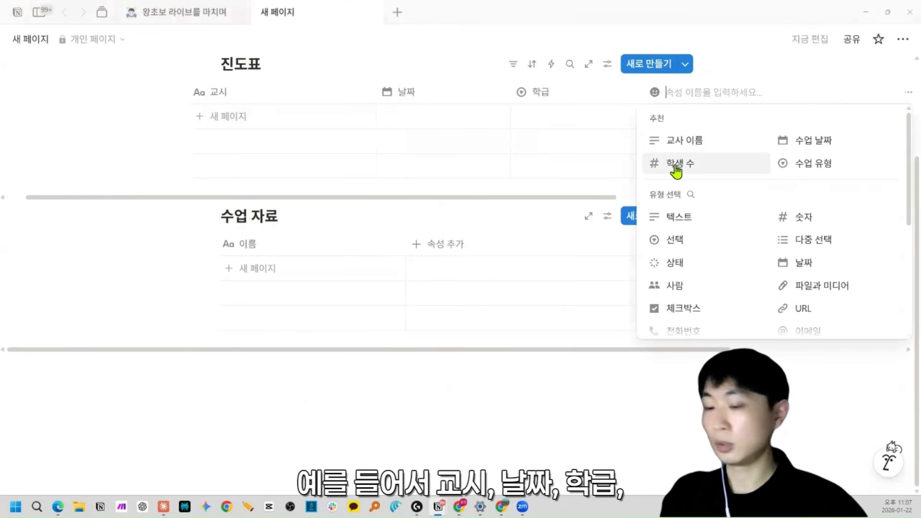
pyautogui.write('과목')
pyautogui.press('Escape')
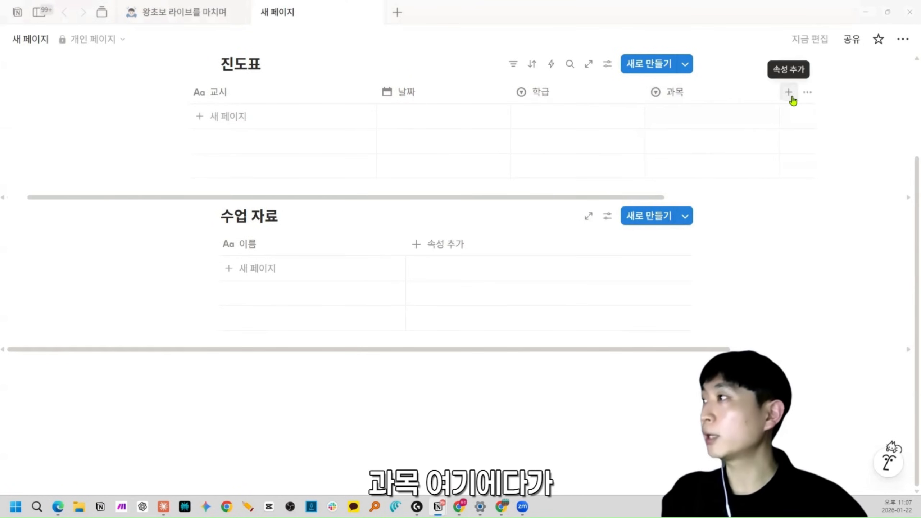
# Step: Rename the title property of 수업 자료 to 제목 and add a 과목 select property
pyautogui.scroll(3, 798, 103)
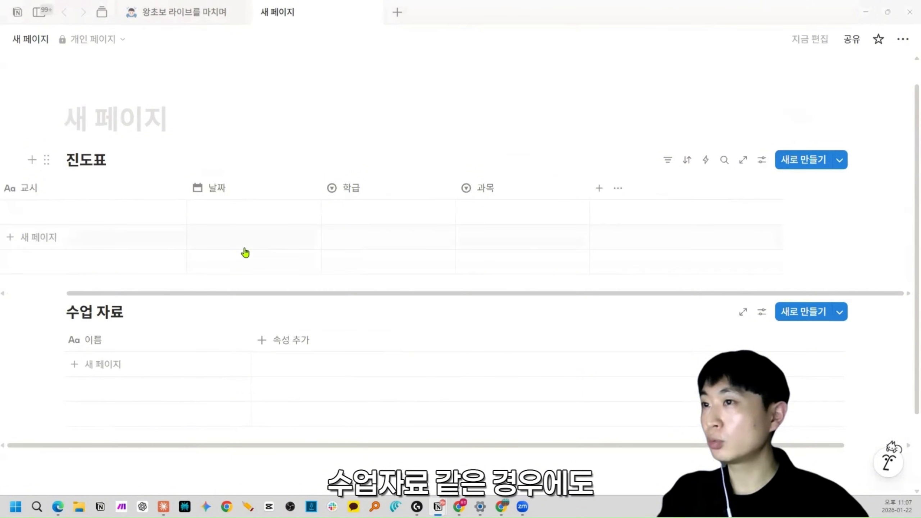
pyautogui.click(159, 346)
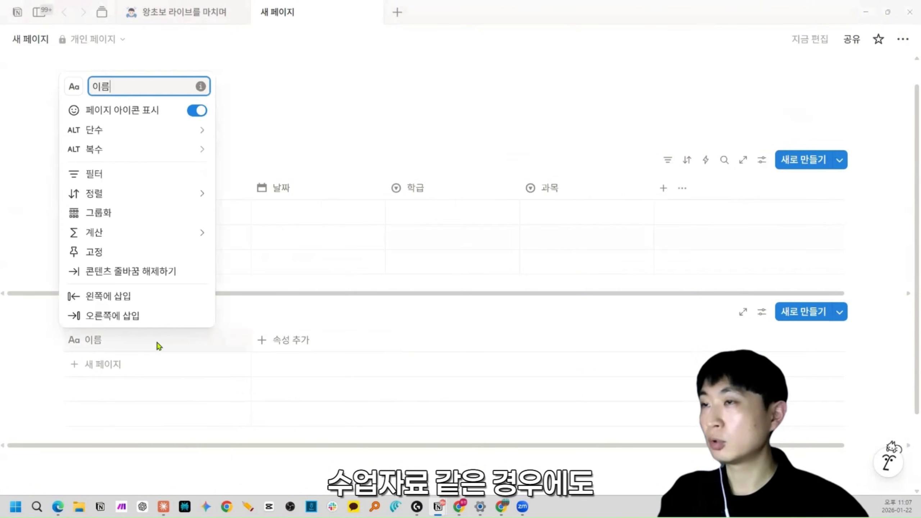
pyautogui.press('BackSpace')
pyautogui.press('BackSpace')
pyautogui.write('제목')
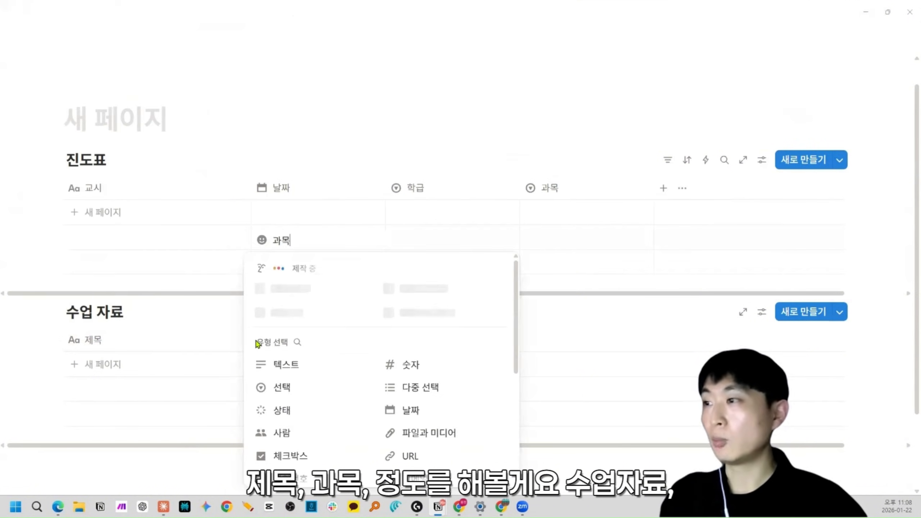
pyautogui.click(185, 434)
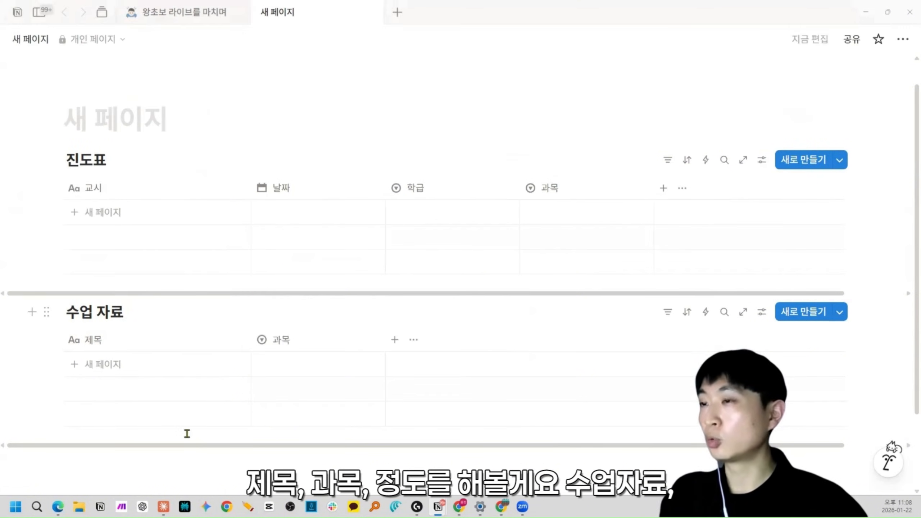
# Step: Add a row titled 01차시 오리엔테이션 to the 수업 자료 database and set its 과목 to a new option 한국사
pyautogui.click(102, 365)
pyautogui.write('01차')
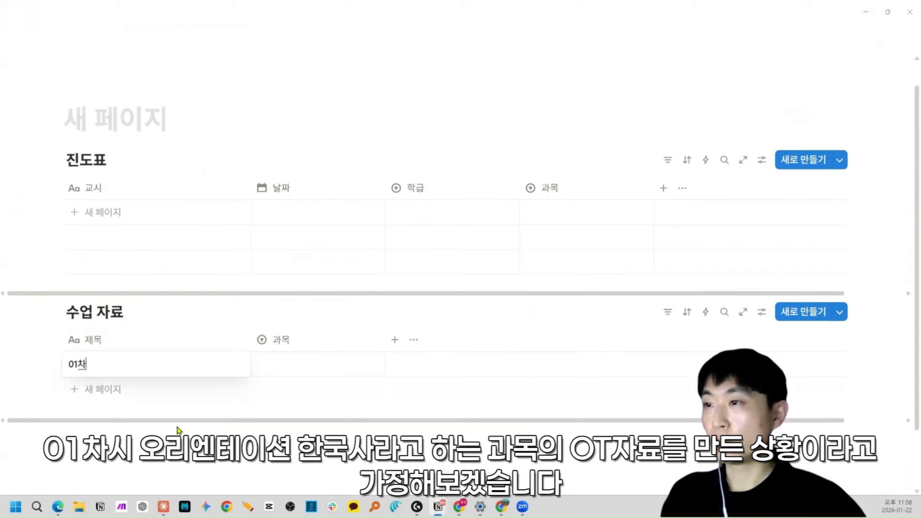
pyautogui.write('시 오리엔테이션')
pyautogui.click(321, 364)
pyautogui.write('한국사')
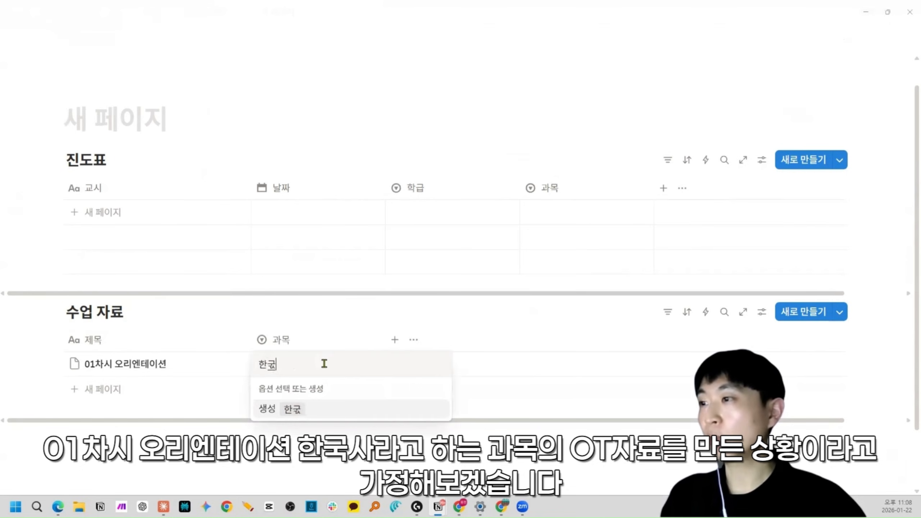
pyautogui.press('Return')
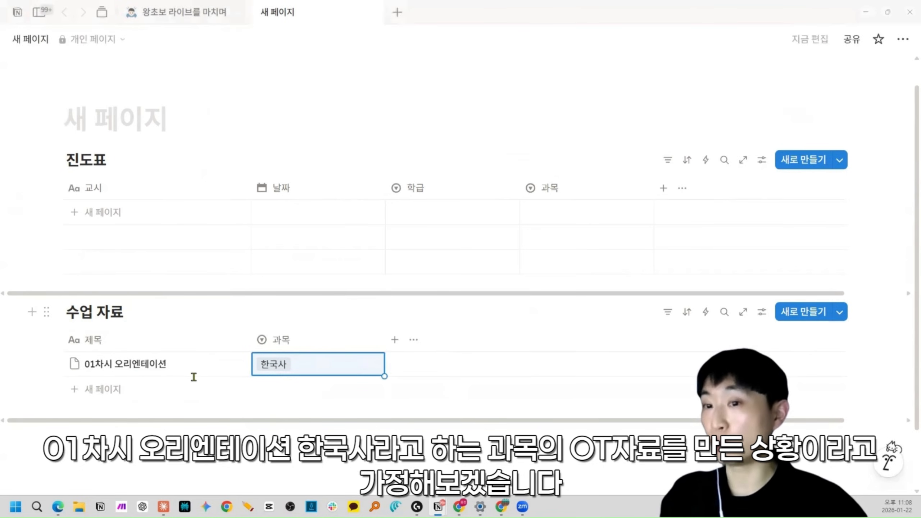
# Step: Add a 1교시 row to 진도표 with the date 2026년 3월 3일, 학급 1-7 and 과목 한국사
pyautogui.click(110, 212)
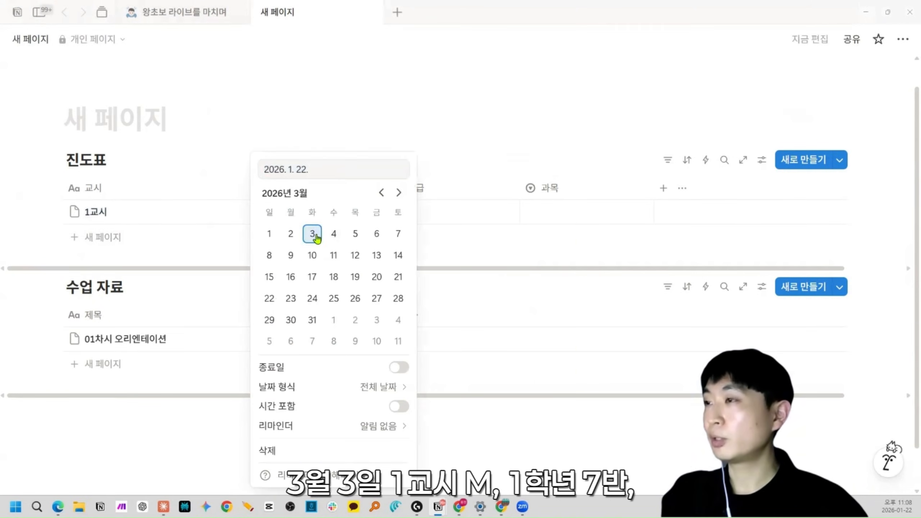
pyautogui.click(312, 235)
pyautogui.click(446, 212)
pyautogui.click(439, 213)
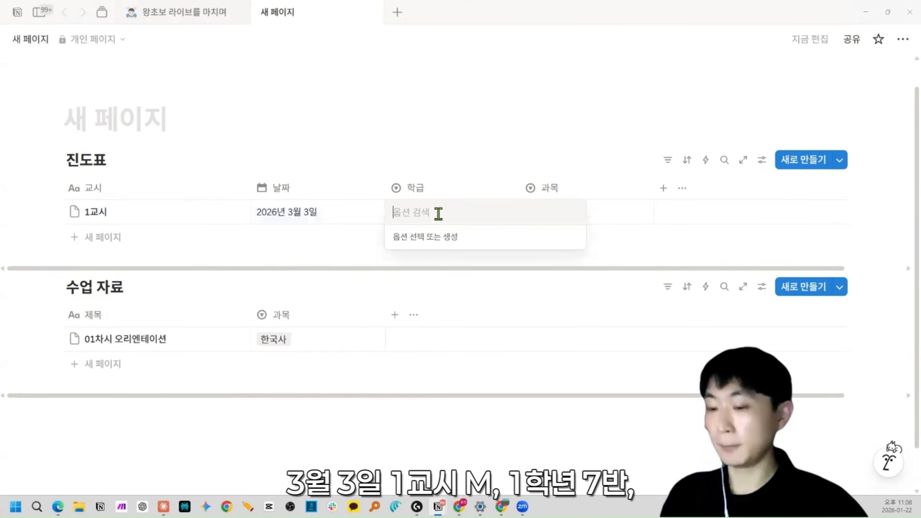
pyautogui.write('1-7')
pyautogui.press('Return')
pyautogui.click(539, 213)
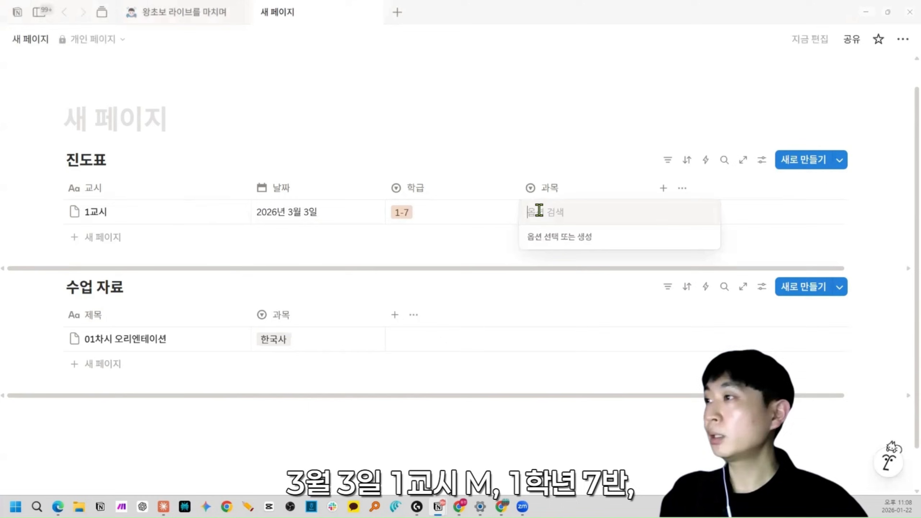
pyautogui.write('ㅎ한국사')
pyautogui.press('Return')
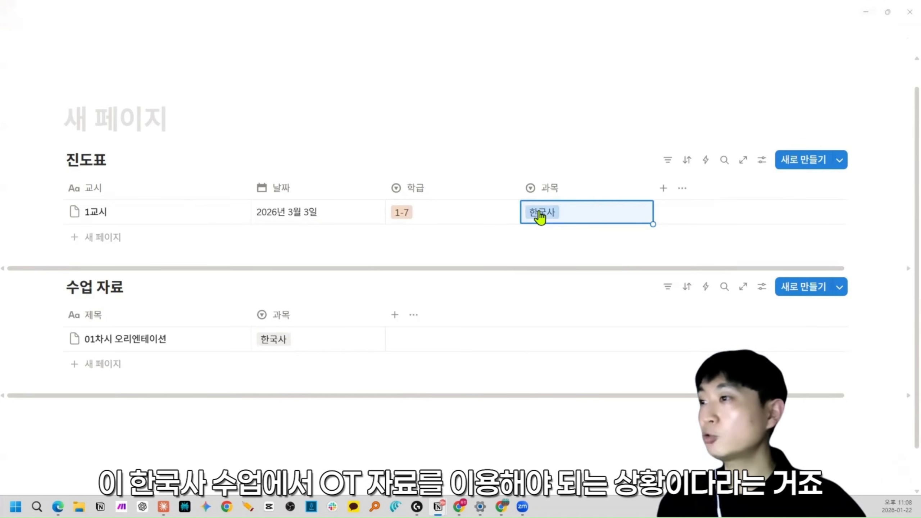
pyautogui.moveTo(220, 340)
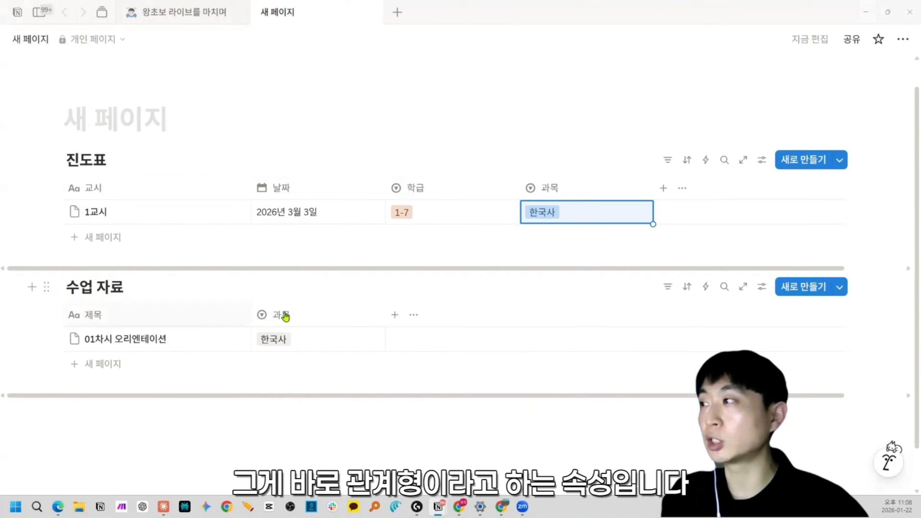
pyautogui.click(663, 188)
pyautogui.scroll(-3, 680, 287)
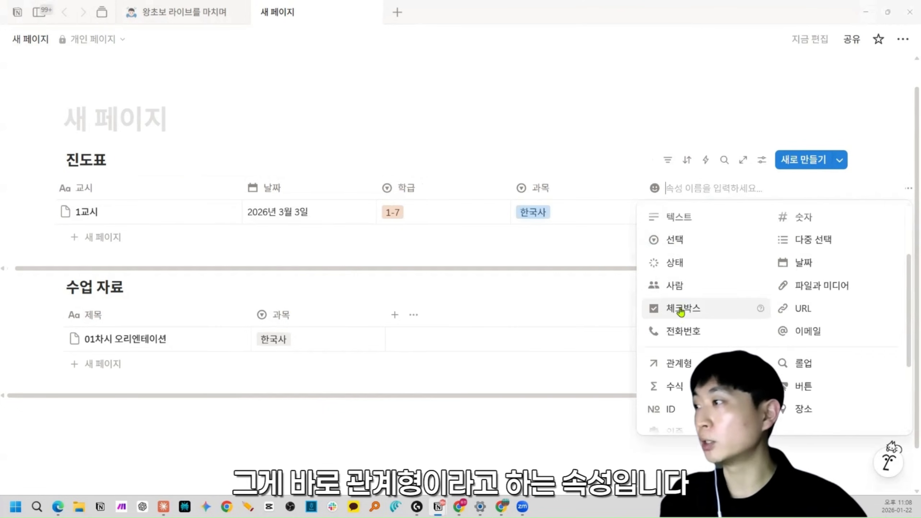
pyautogui.click(573, 148)
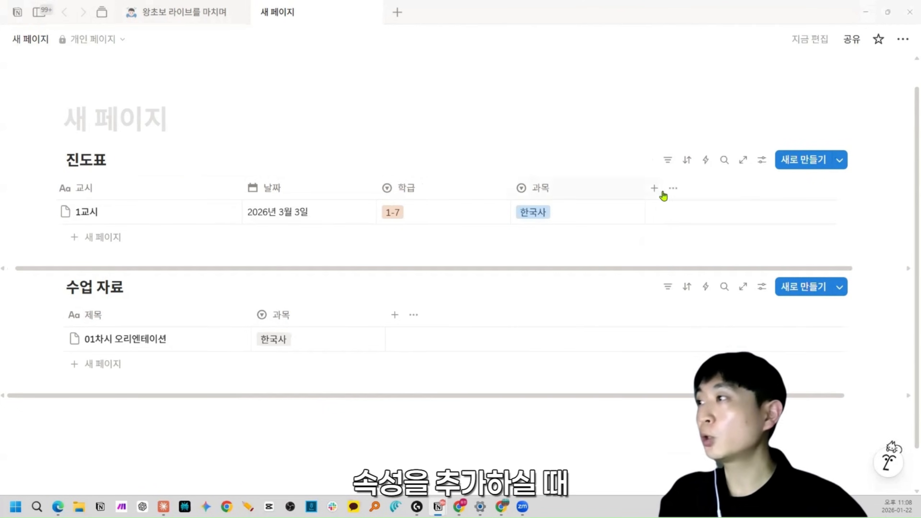
# Step: Add a relation property to 진도표 that targets the 수업 자료 database, with the two-way relation turned on
pyautogui.click(654, 189)
pyautogui.scroll(-3, 678, 283)
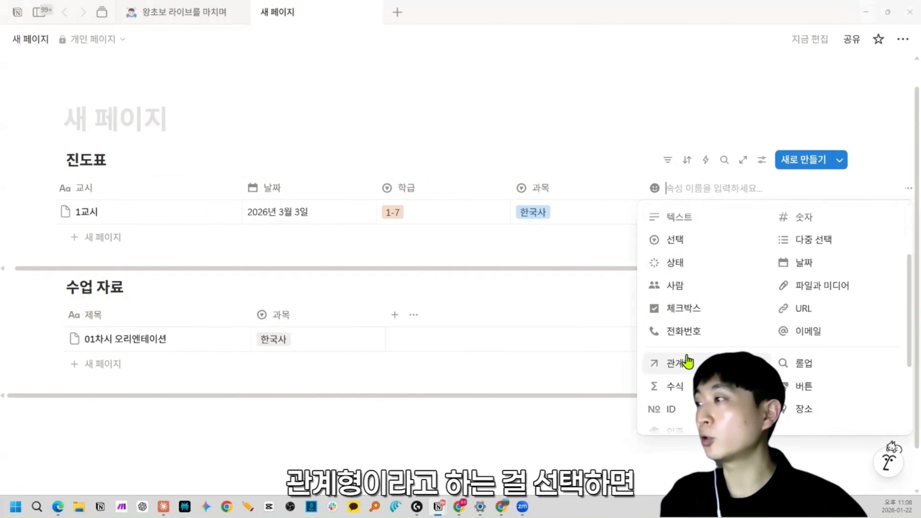
pyautogui.click(678, 363)
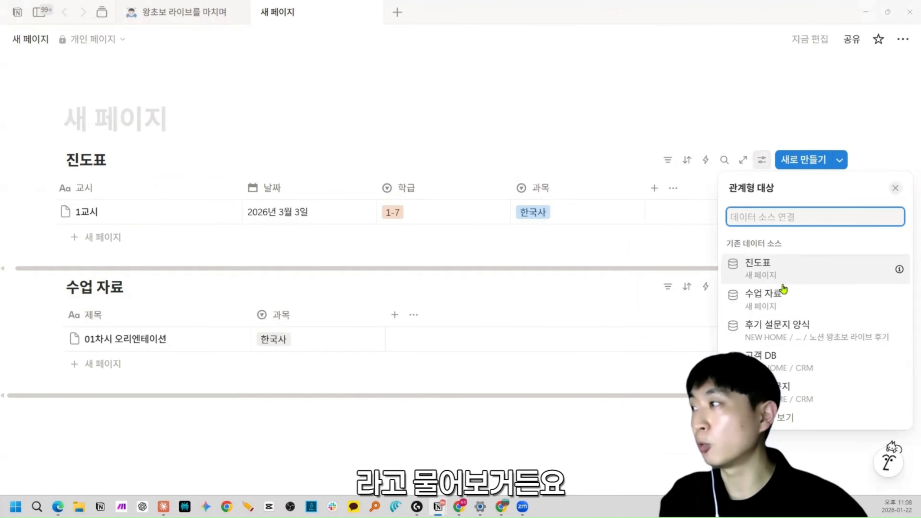
pyautogui.click(763, 301)
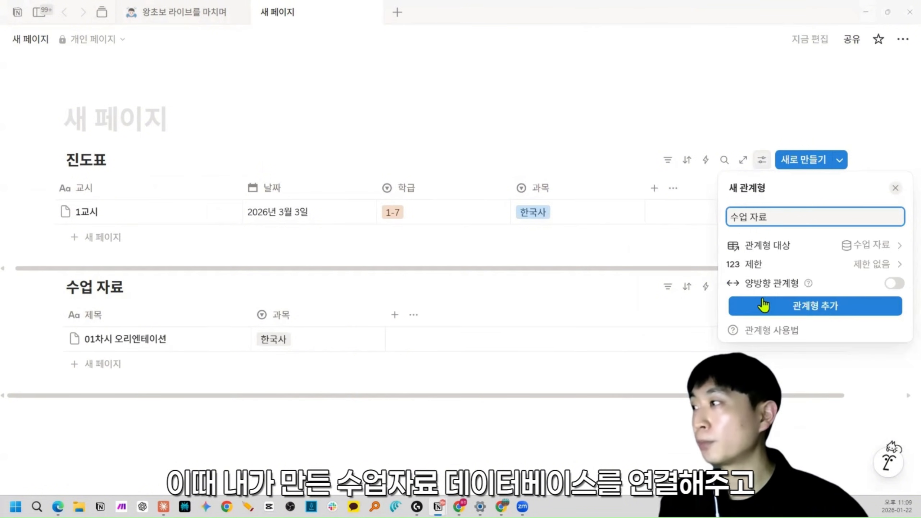
pyautogui.click(893, 285)
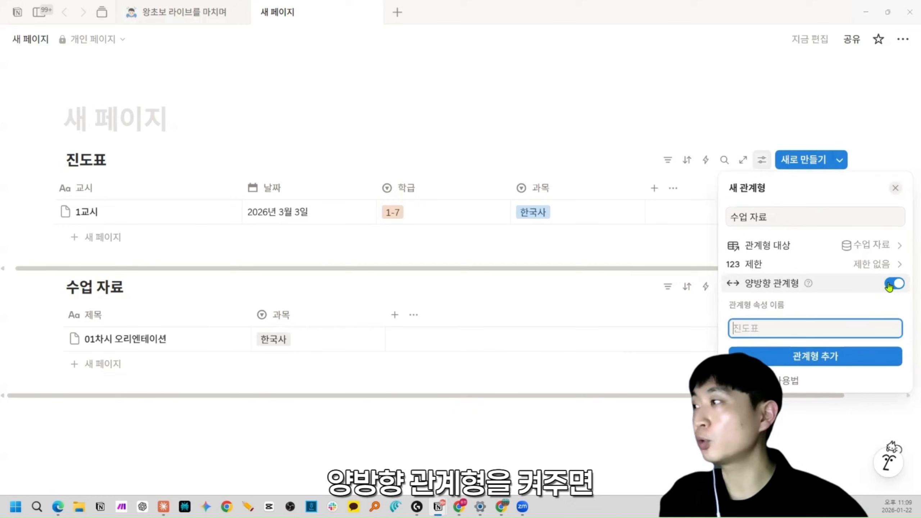
pyautogui.click(815, 356)
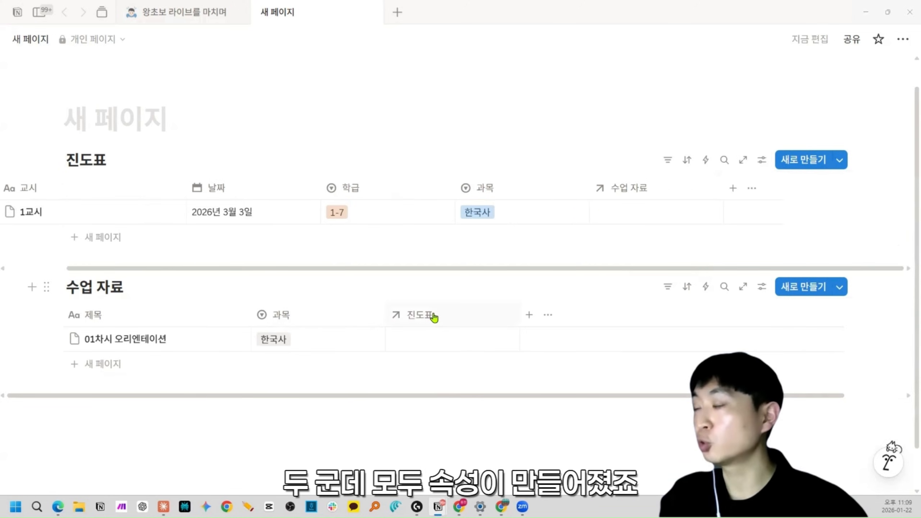
# Step: Examine which pages the 수업 자료 relation of the 1교시 row offers for linking
pyautogui.scroll(-1, 373, 250)
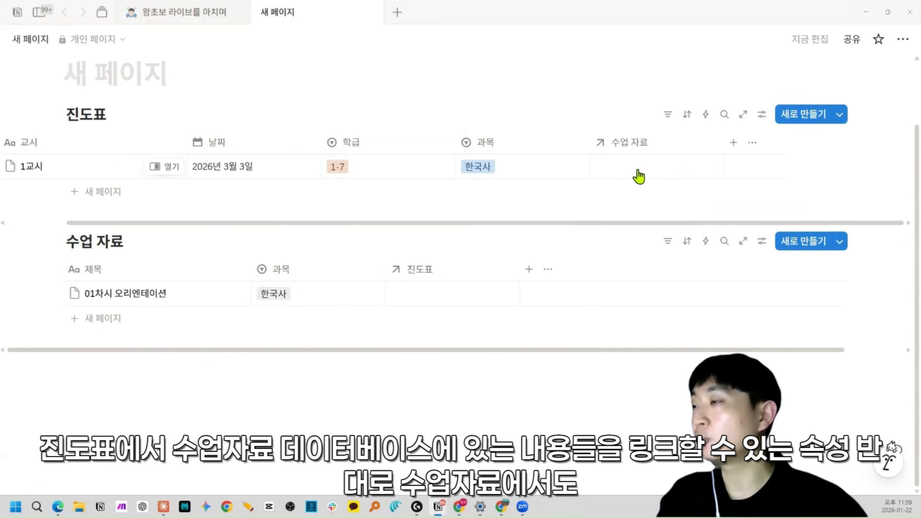
pyautogui.scroll(2, 226, 214)
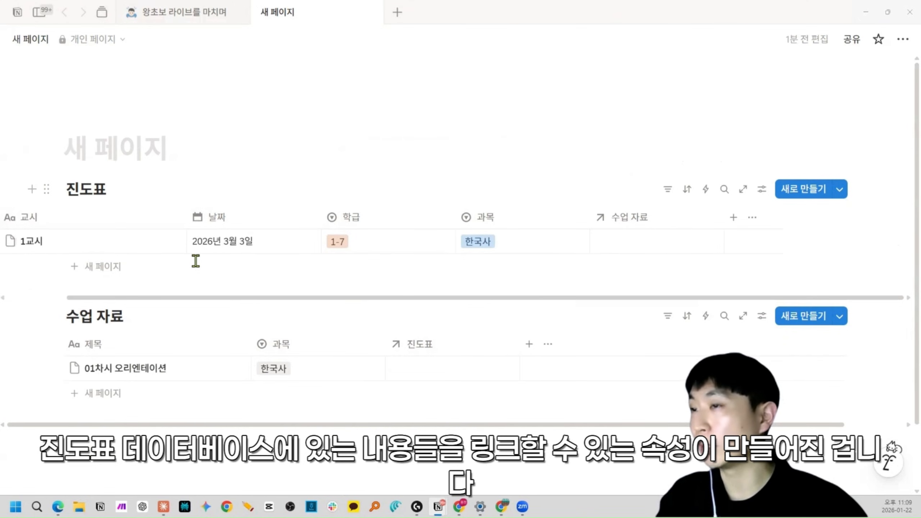
pyautogui.click(629, 245)
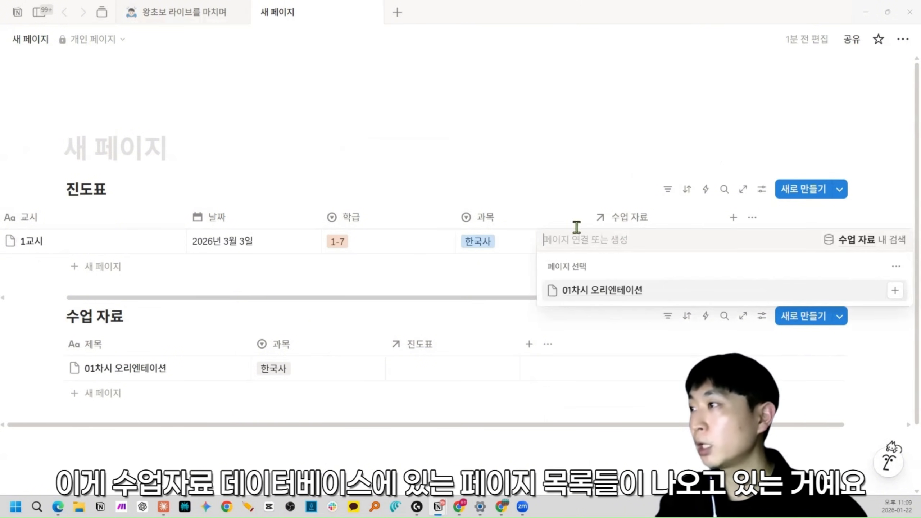
pyautogui.press('Escape')
pyautogui.click(619, 251)
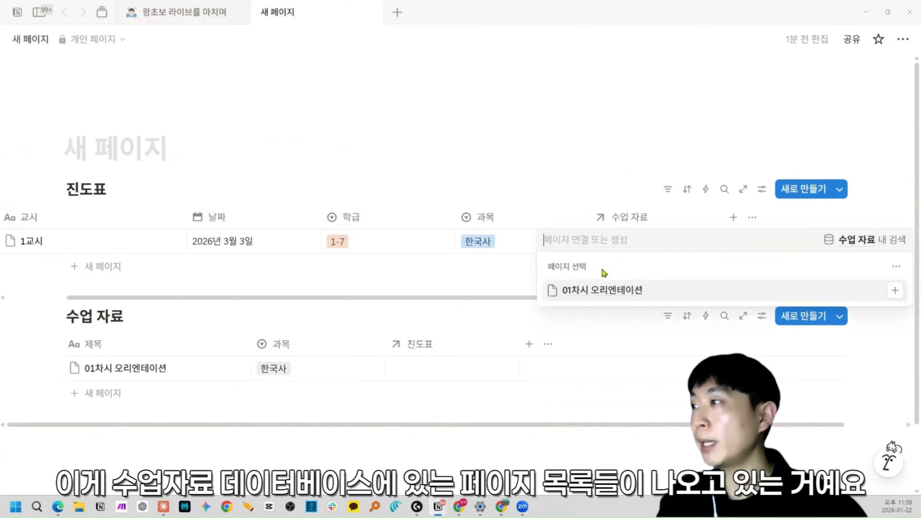
pyautogui.press('Escape')
# Step: Add a second row titled 02차시 인류의 등장 to 수업 자료 and set its 과목 to 한국사
pyautogui.click(113, 393)
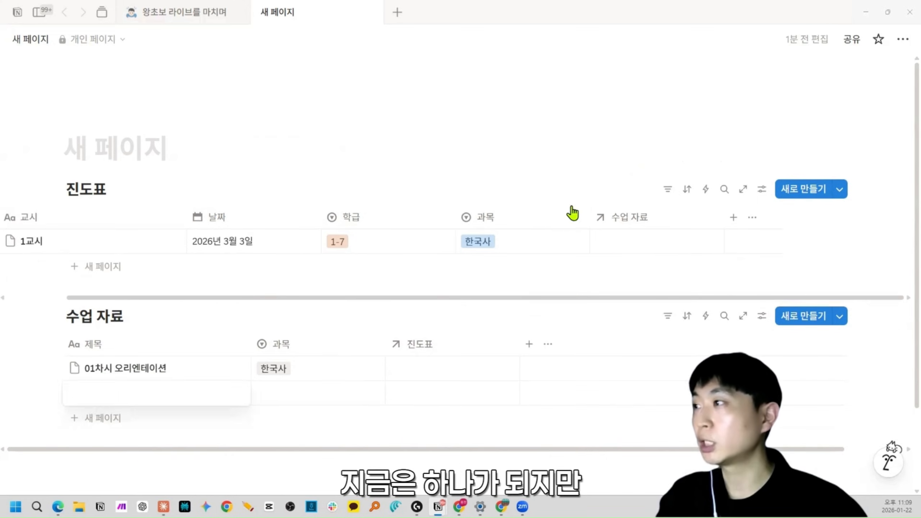
pyautogui.click(617, 239)
pyautogui.click(555, 203)
pyautogui.click(146, 400)
pyautogui.write('02차시 인ㄹ')
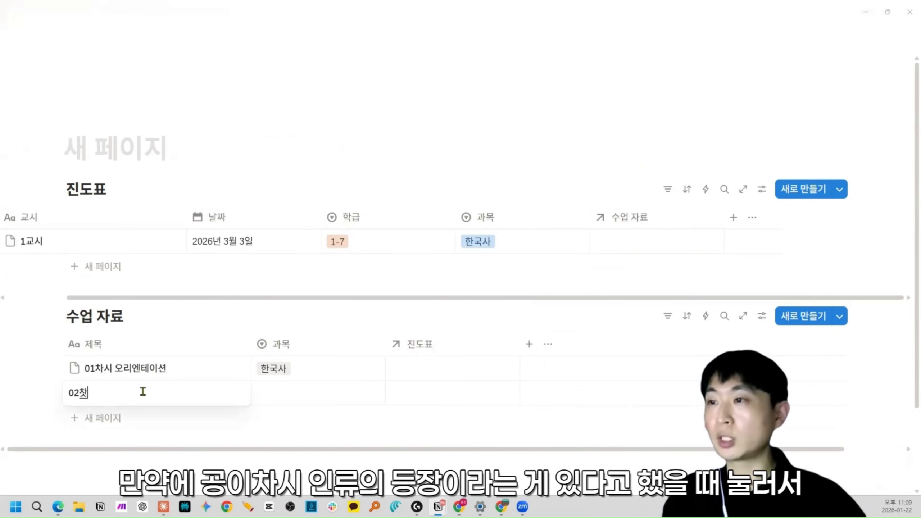
pyautogui.write('의 등장')
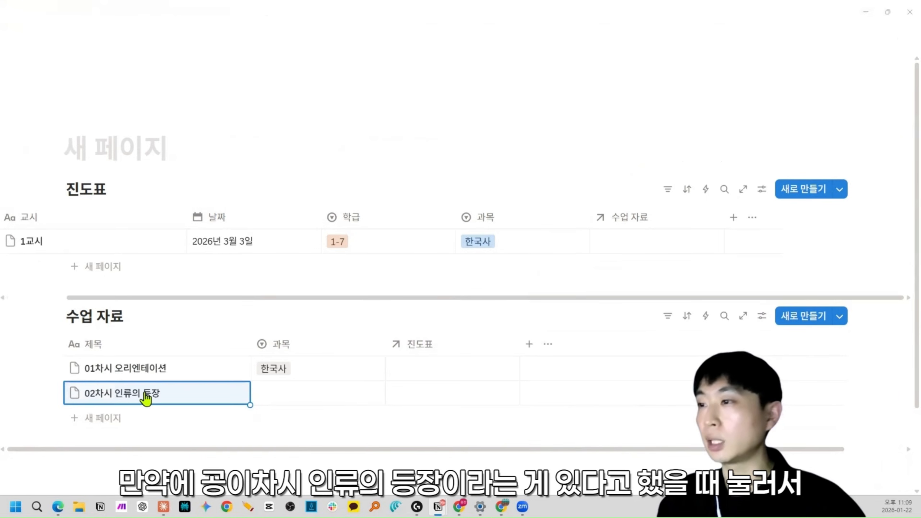
pyautogui.click(286, 393)
pyautogui.click(292, 439)
# Step: Reload the page and link 01차시 오리엔테이션 in the 수업 자료 relation of the 1교시 row
pyautogui.click(617, 243)
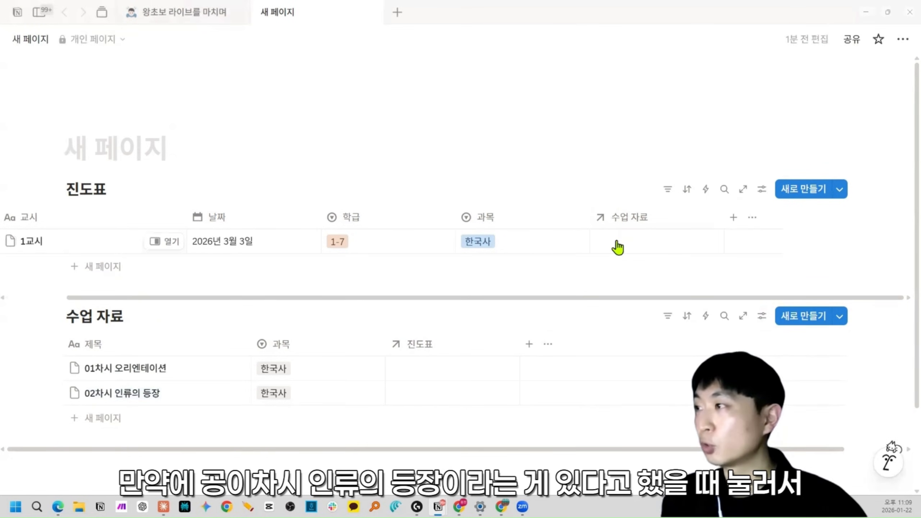
pyautogui.click(577, 176)
pyautogui.click(611, 247)
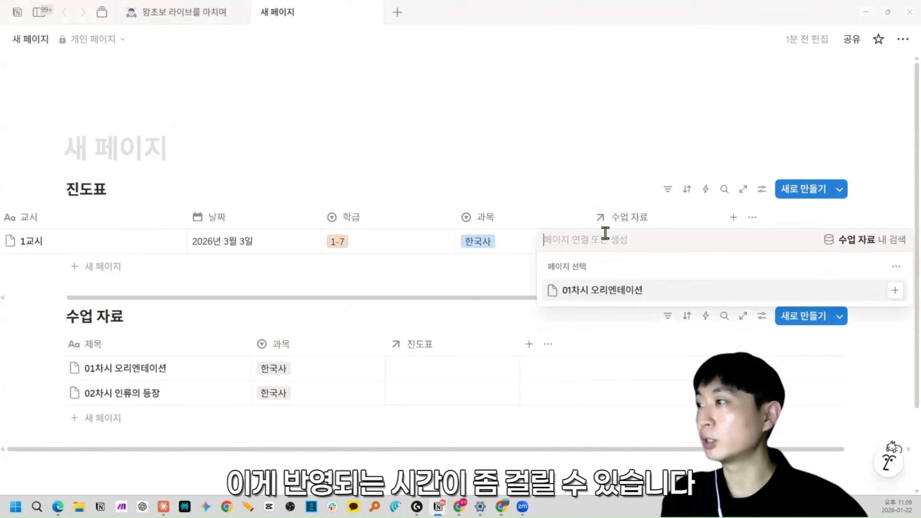
pyautogui.click(553, 197)
pyautogui.hotkey('ctrl', 'r')
pyautogui.scroll(-2, 551, 187)
pyautogui.click(823, 194)
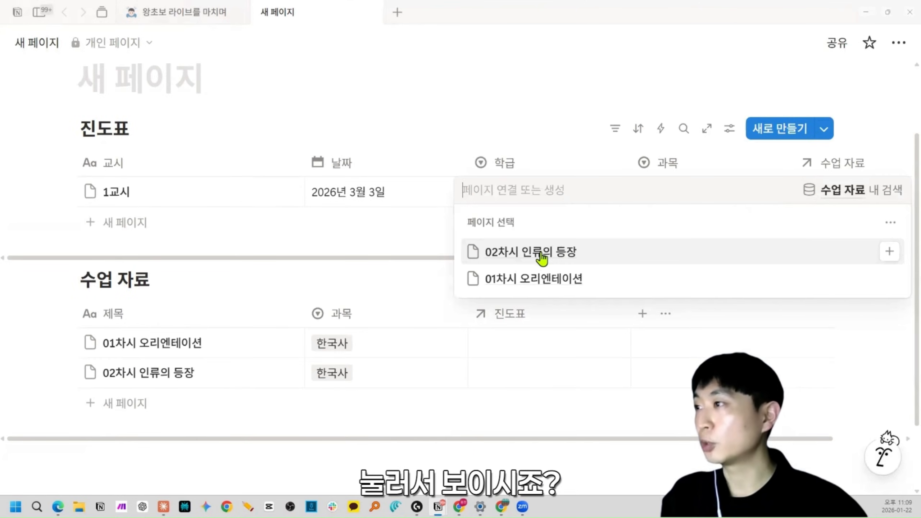
pyautogui.click(508, 280)
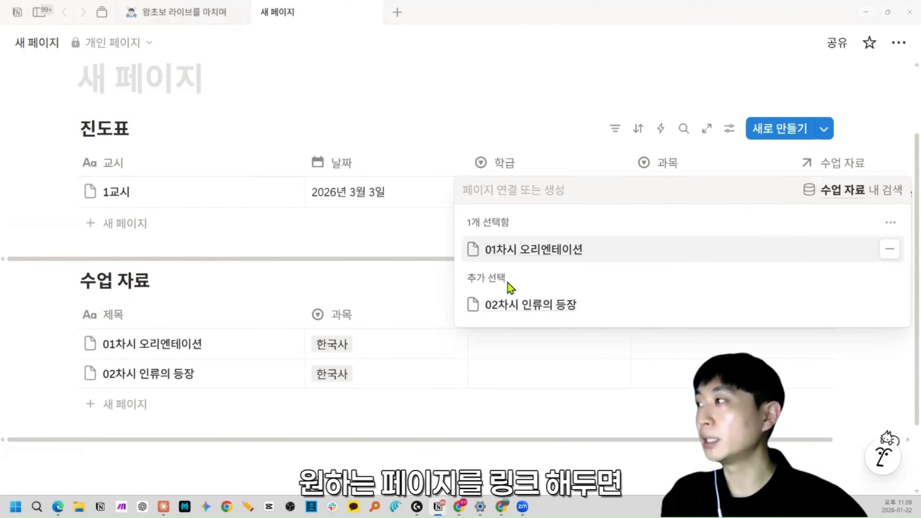
pyautogui.press('Escape')
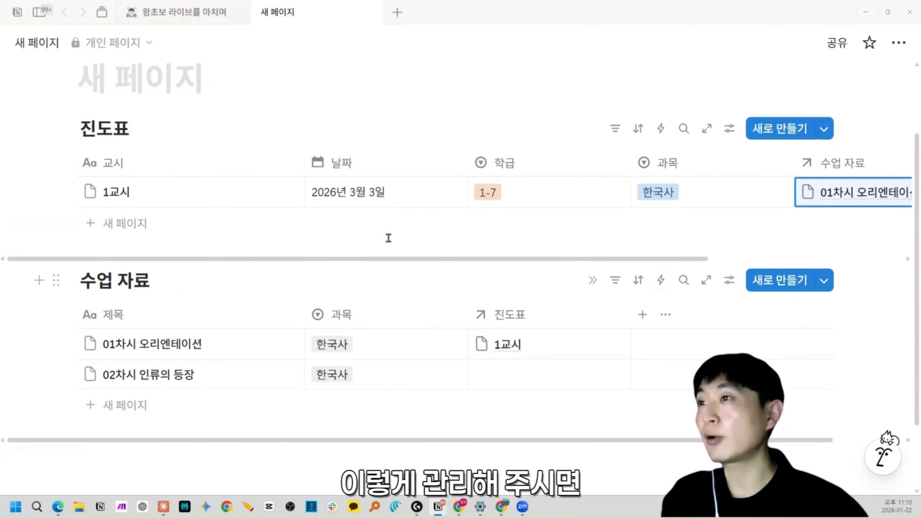
# Step: Open the 1교시 page, follow its link to the 01차시 오리엔테이션 page, look through it and close it
pyautogui.click(282, 194)
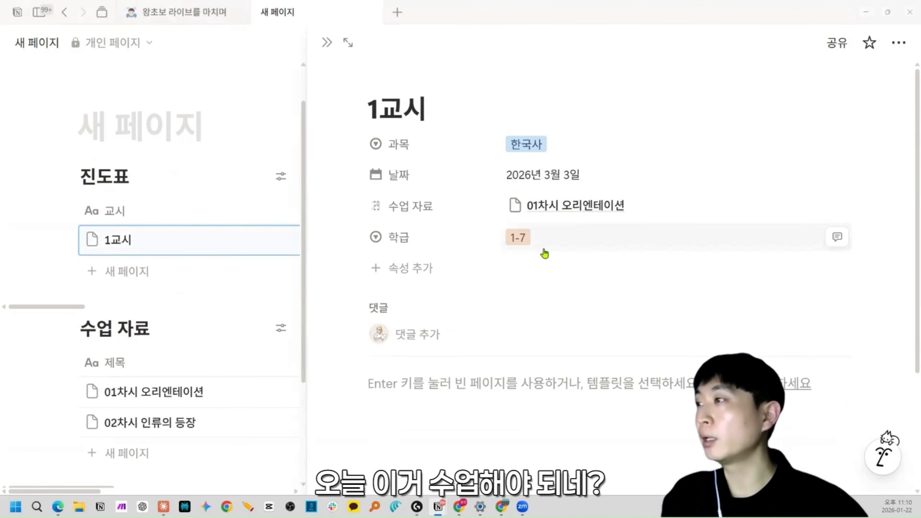
pyautogui.click(572, 208)
pyautogui.scroll(-3, 554, 207)
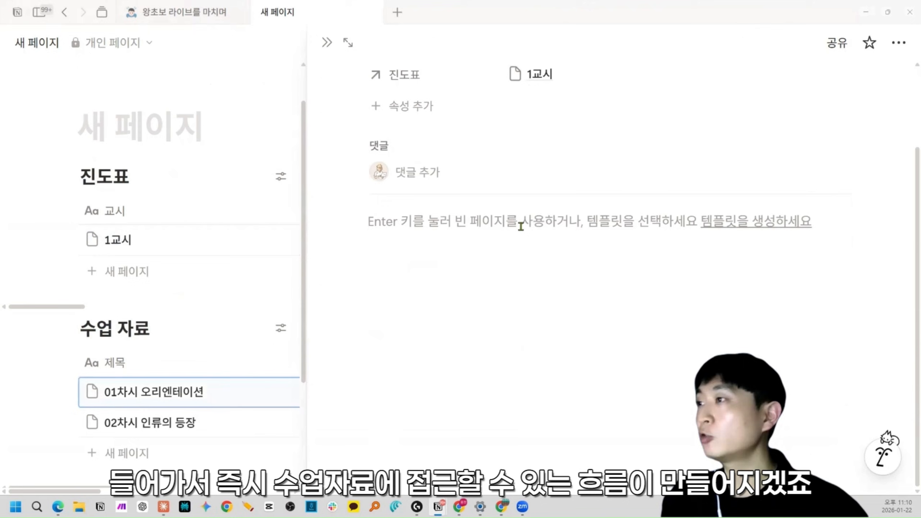
pyautogui.click(512, 224)
pyautogui.scroll(2, 435, 218)
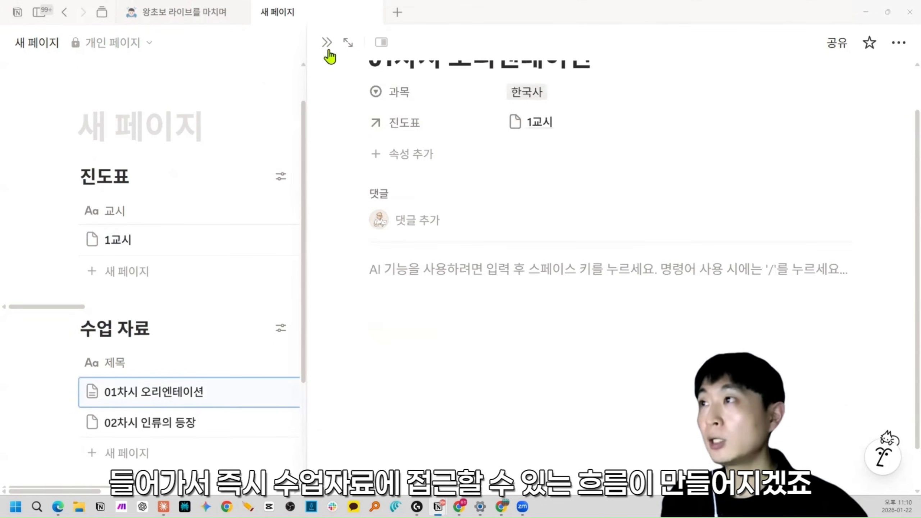
pyautogui.click(325, 42)
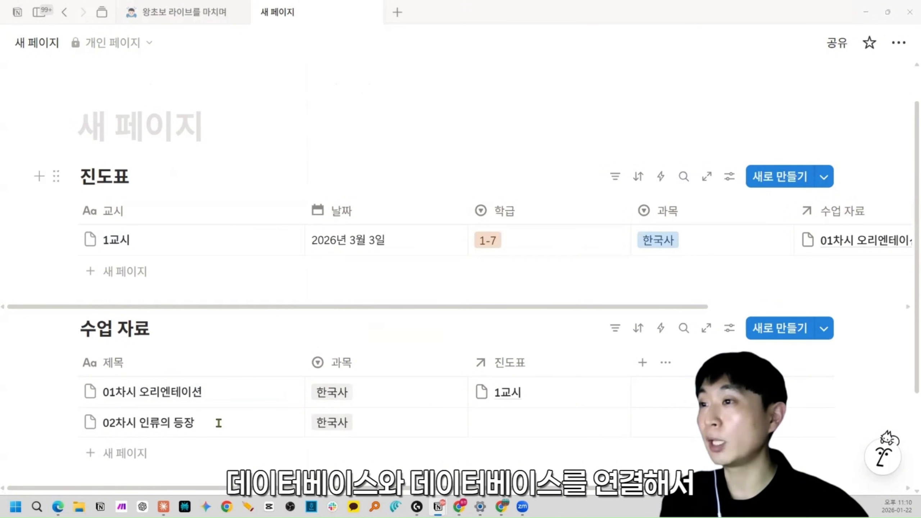
# Step: Link 02차시 인류의 등장 as an additional page in the 수업 자료 relation of the 1교시 row
pyautogui.click(827, 253)
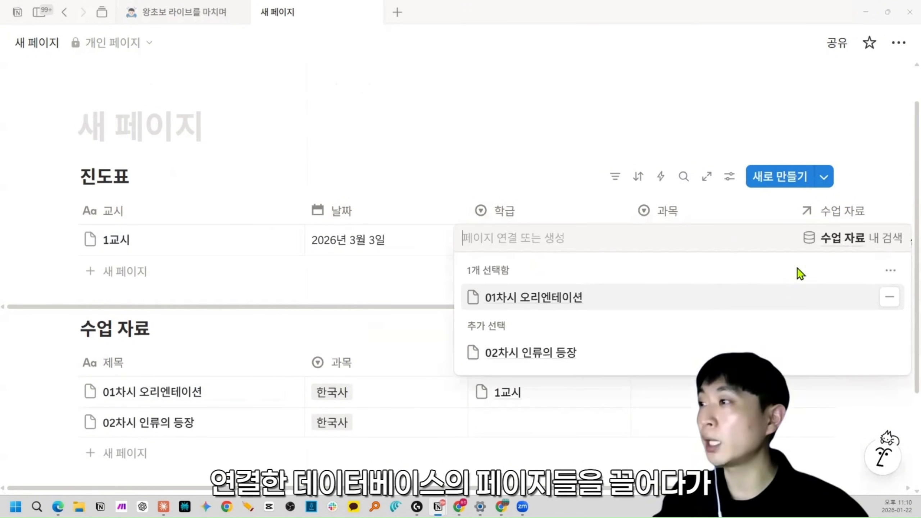
pyautogui.click(527, 353)
pyautogui.click(429, 308)
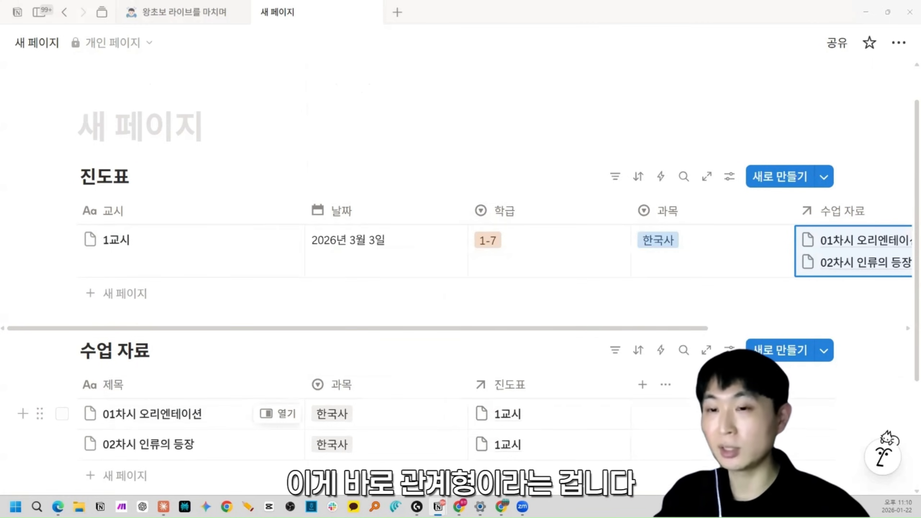
pyautogui.hotkey('ctrl', '-')
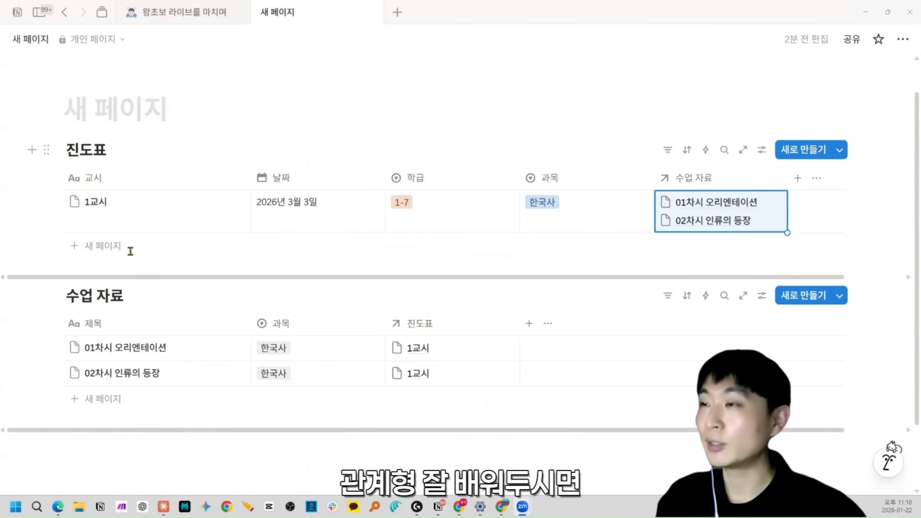